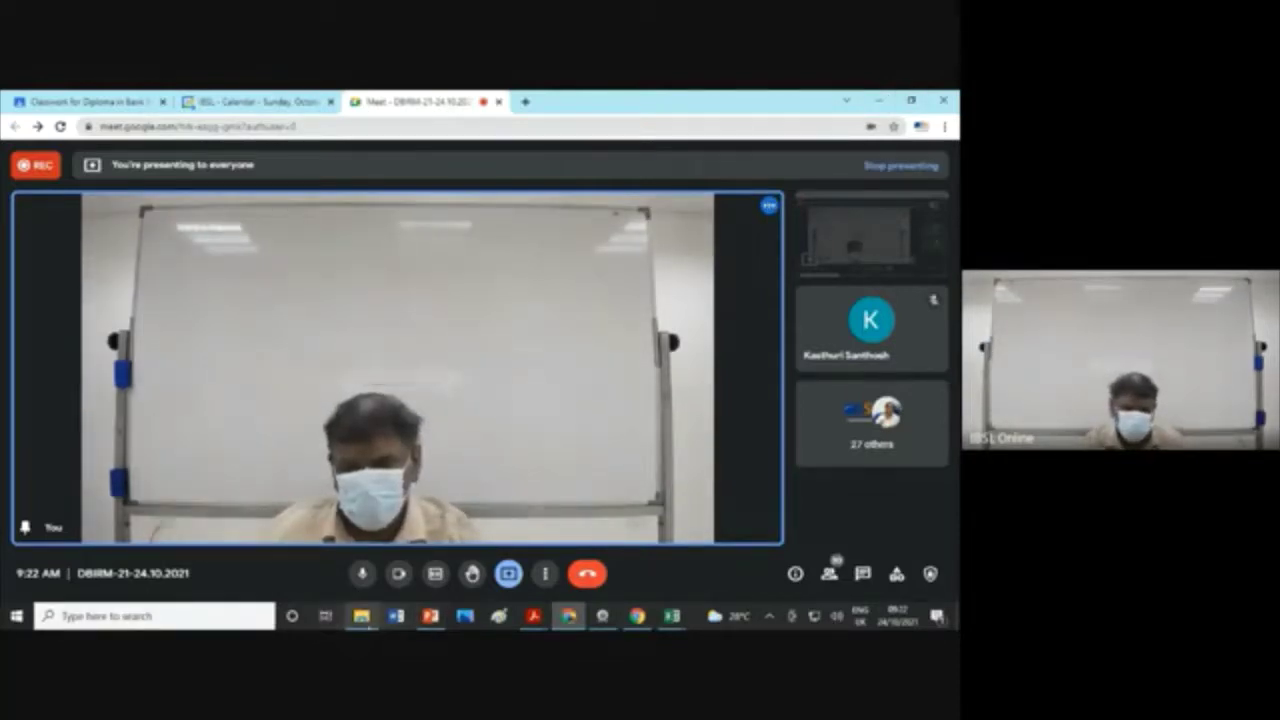
Step: Switch to the "VaR cal ex 2 class" workbook in Excel and look through the Price column on Sheet1
mouse_move(362, 614)
mouse_move(388, 538)
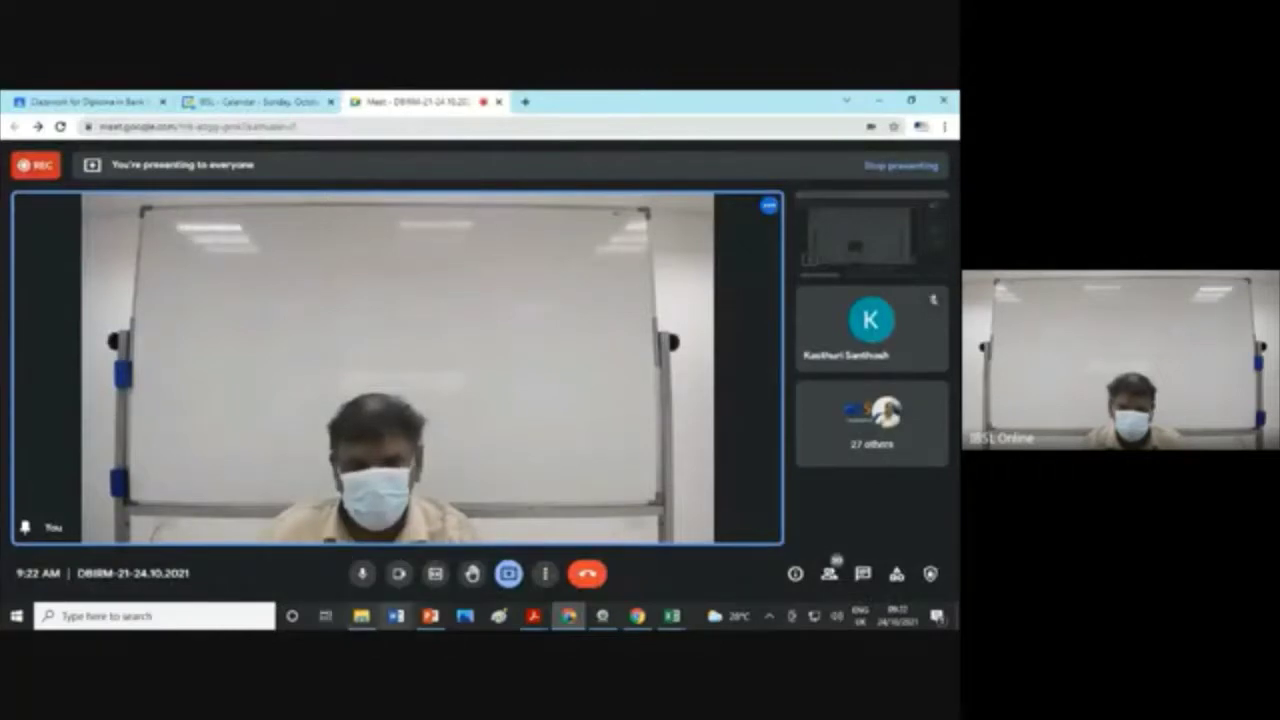
mouse_move(672, 617)
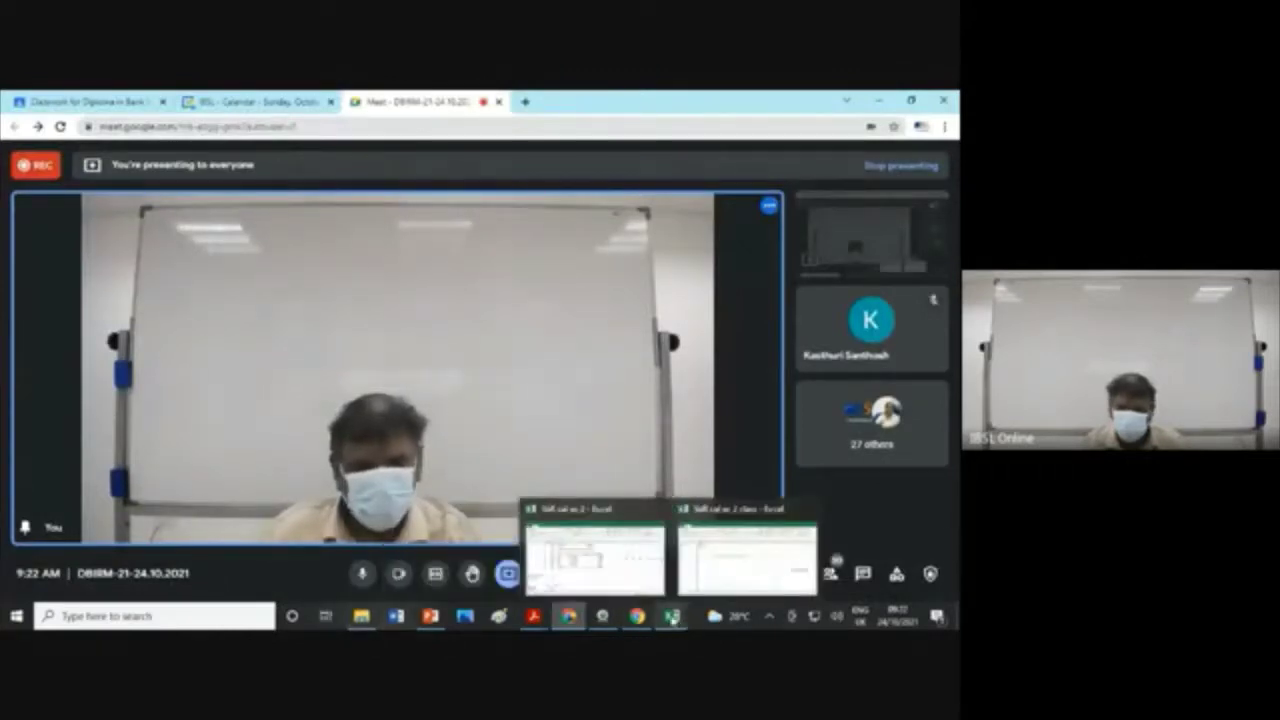
left_click(706, 556)
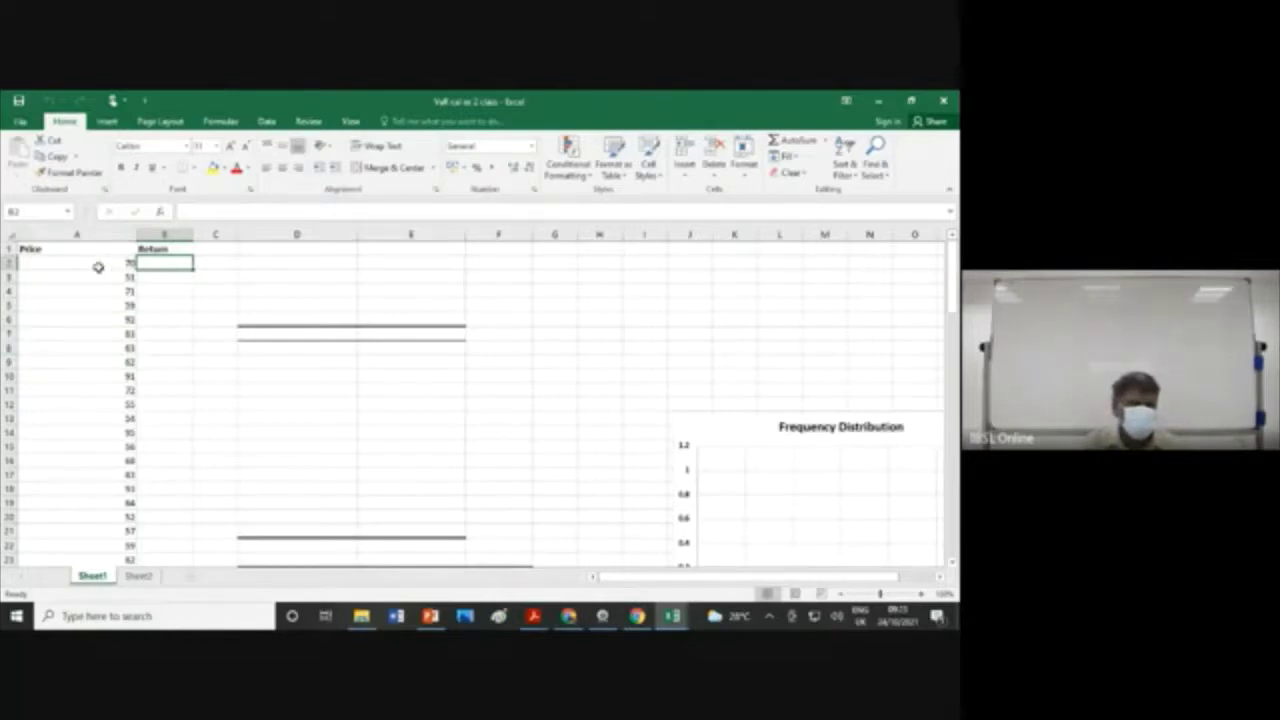
scroll(118, 275, "down", 5)
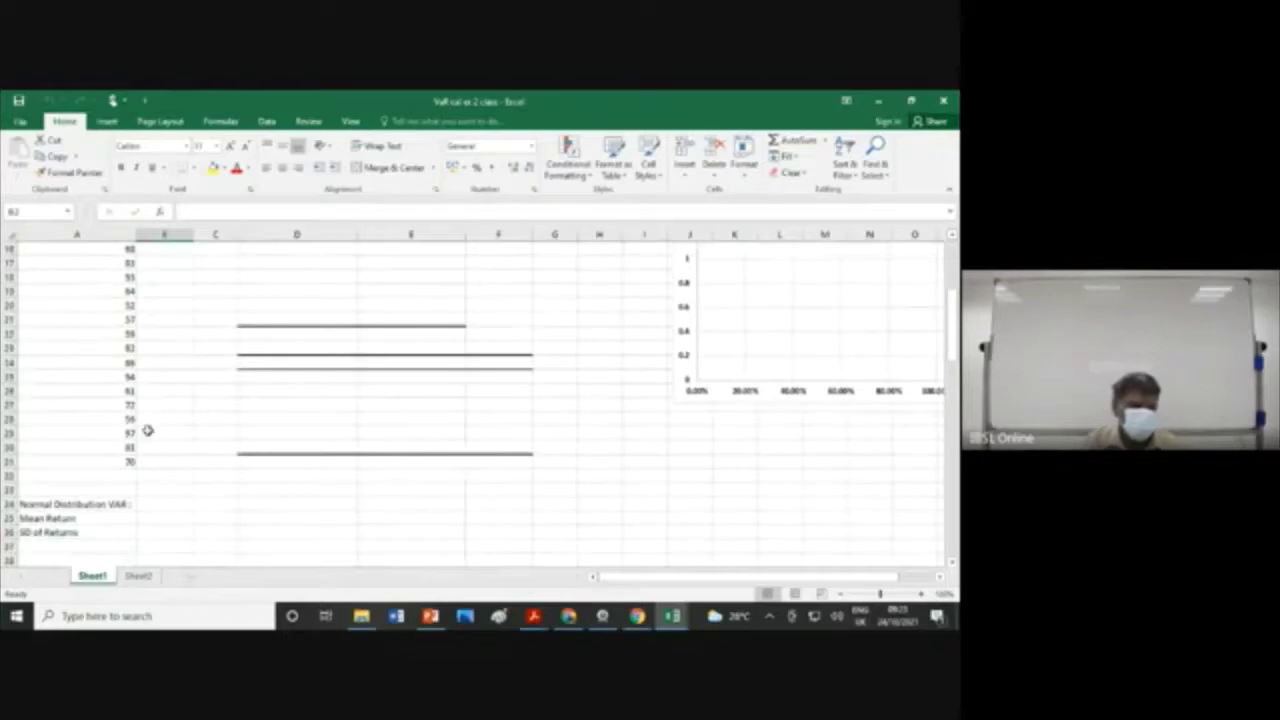
scroll(116, 415, "up", 5)
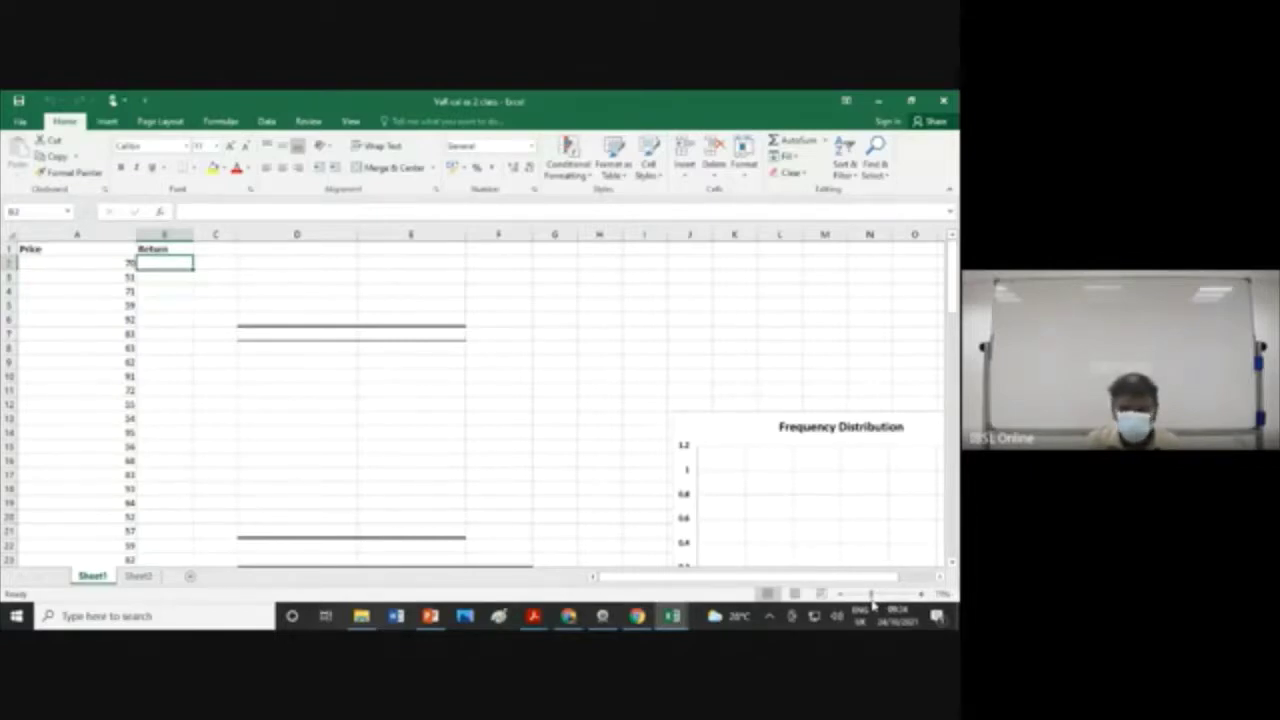
left_click_drag(871, 596, 858, 594)
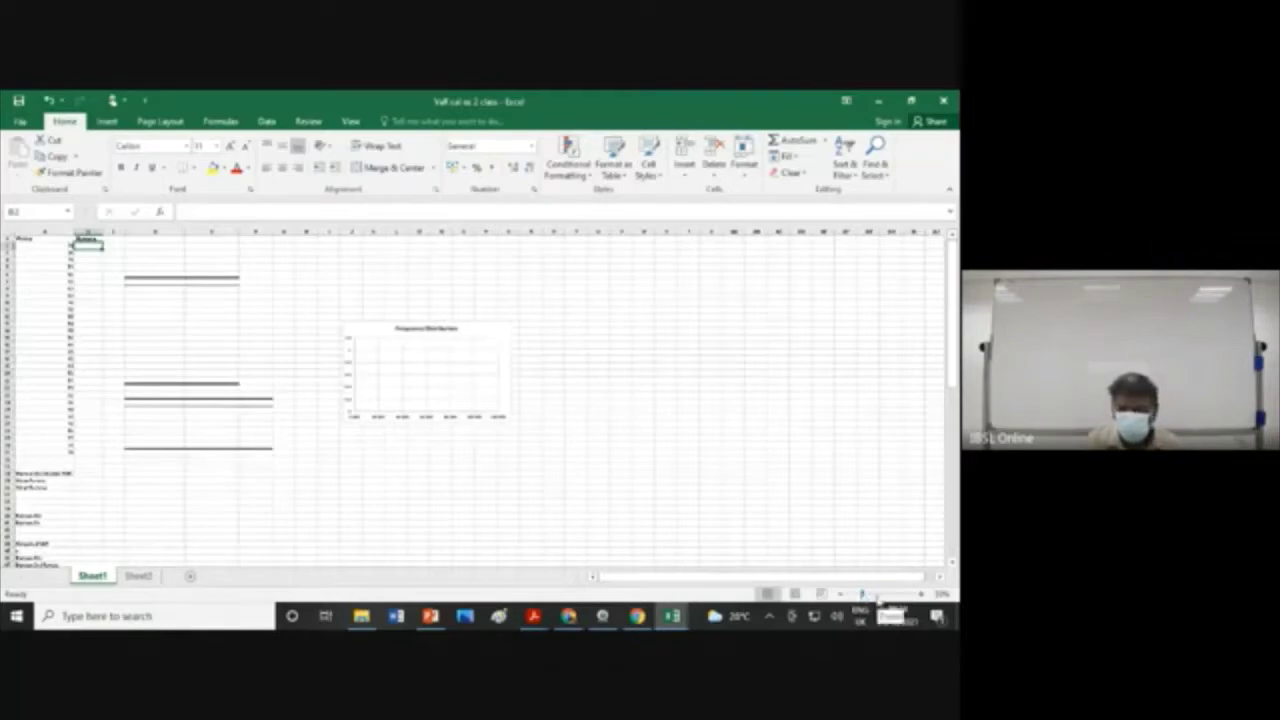
left_click(872, 594)
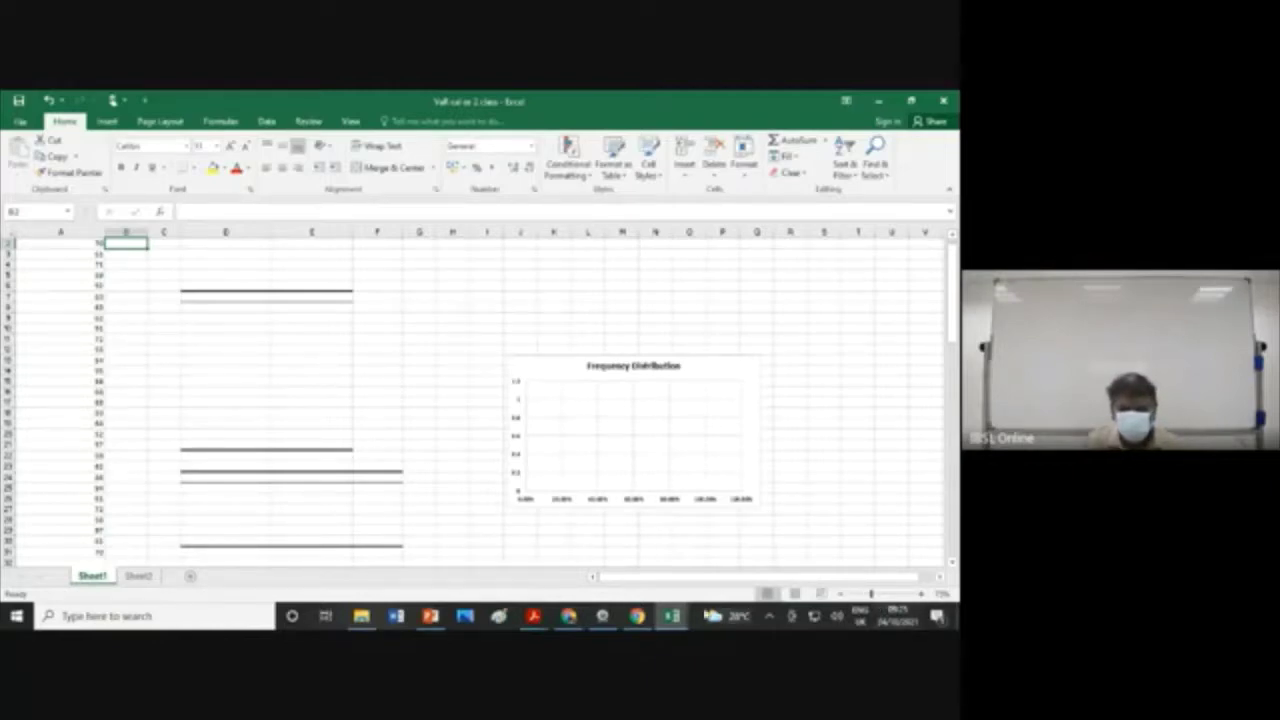
Step: Check the Google Meet call and the solved "VaR cal ex 2" workbook, and return to the start of Sheet1 in the class workbook
mouse_move(636, 620)
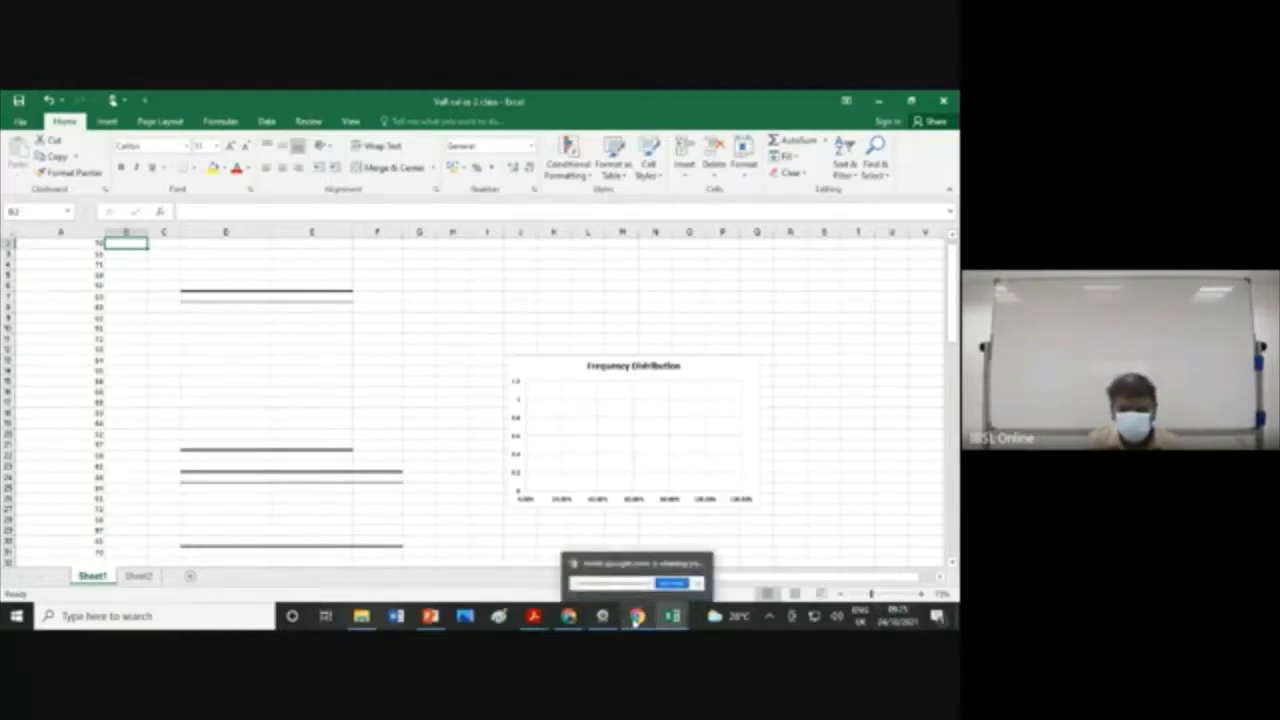
left_click(568, 620)
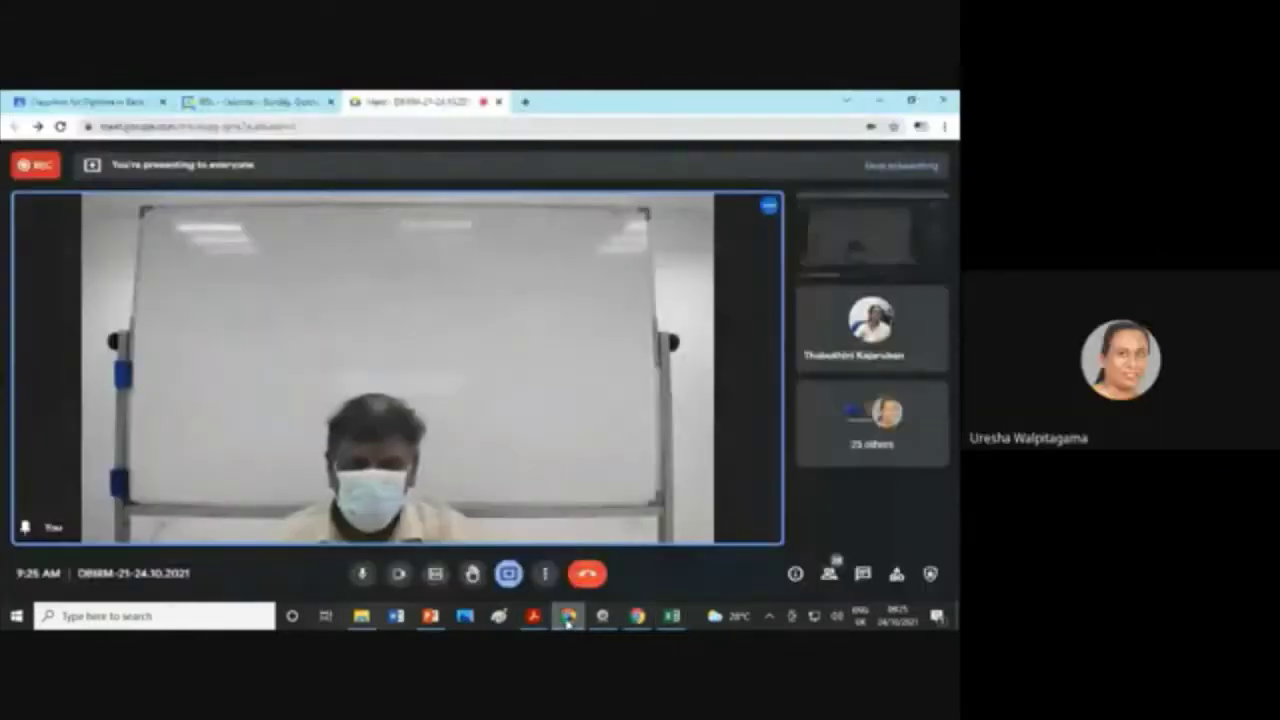
mouse_move(672, 617)
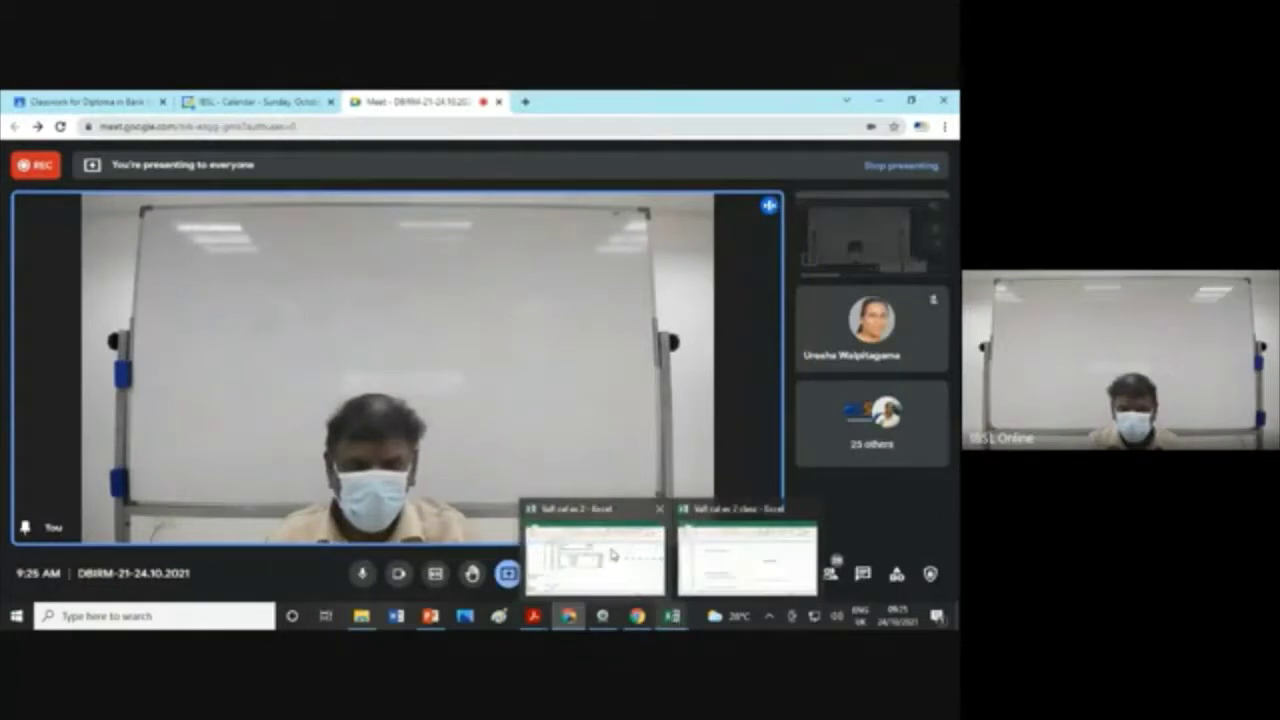
left_click(627, 578)
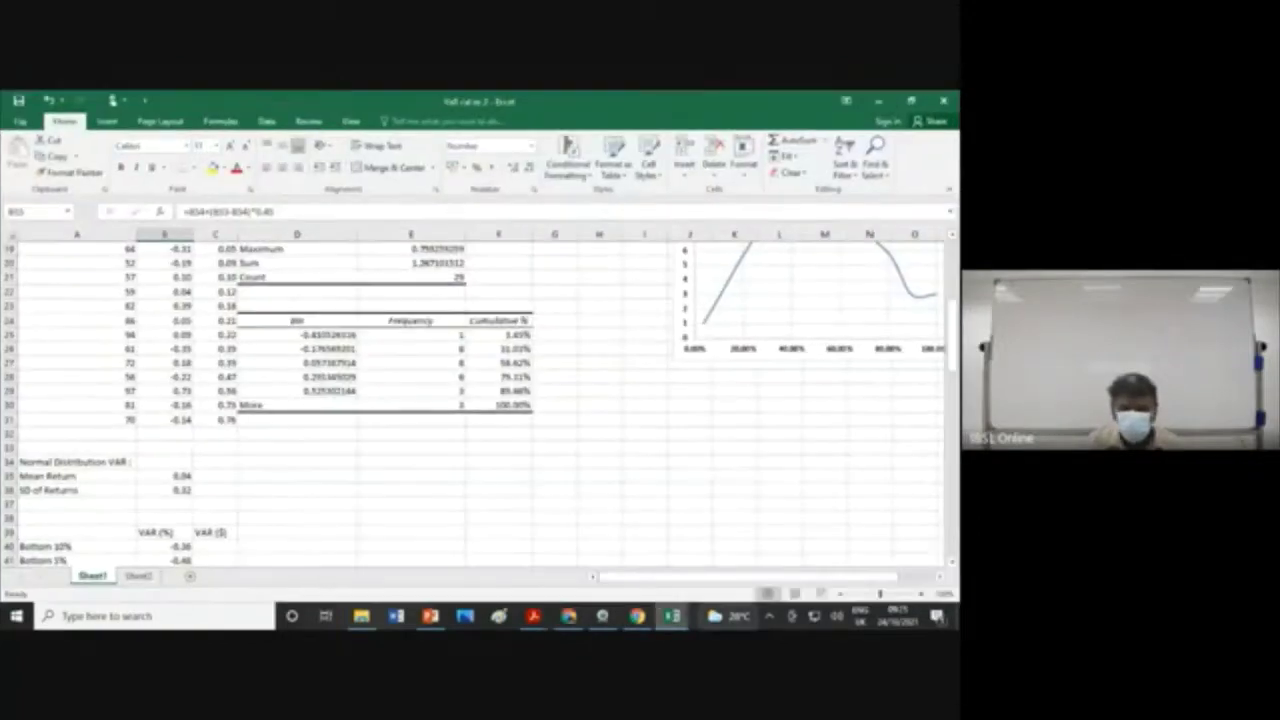
mouse_move(672, 617)
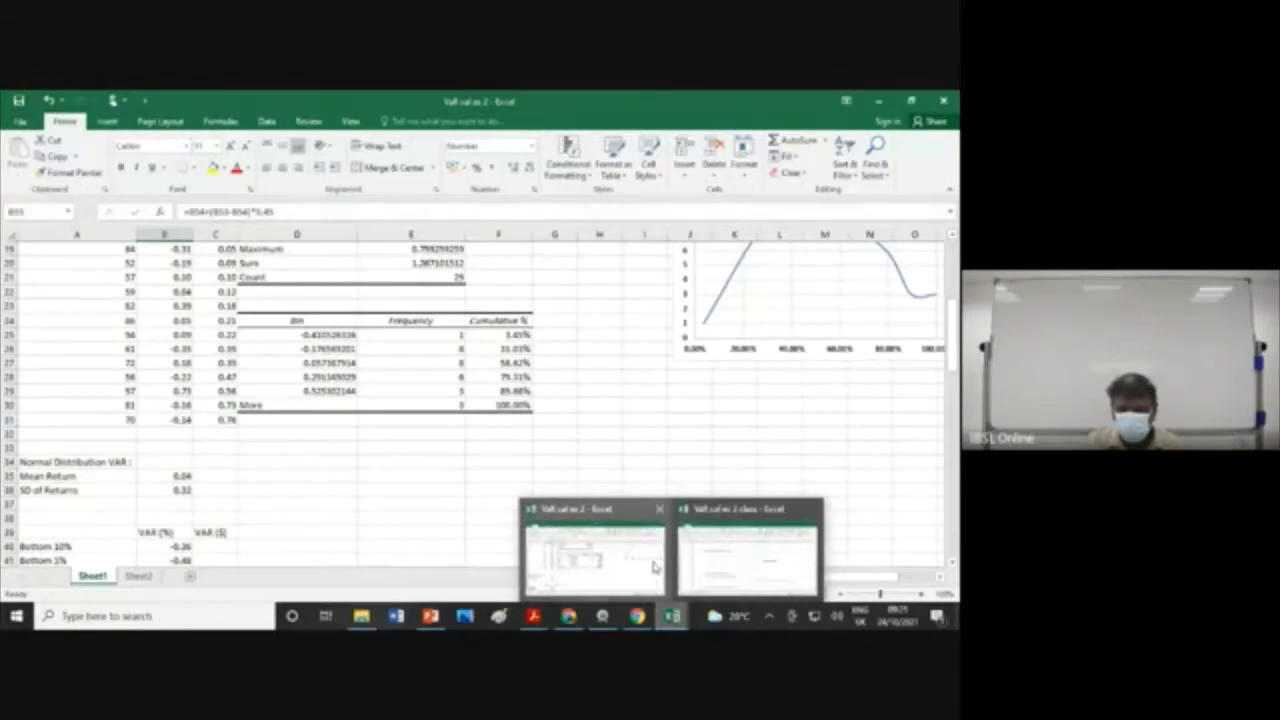
left_click(757, 559)
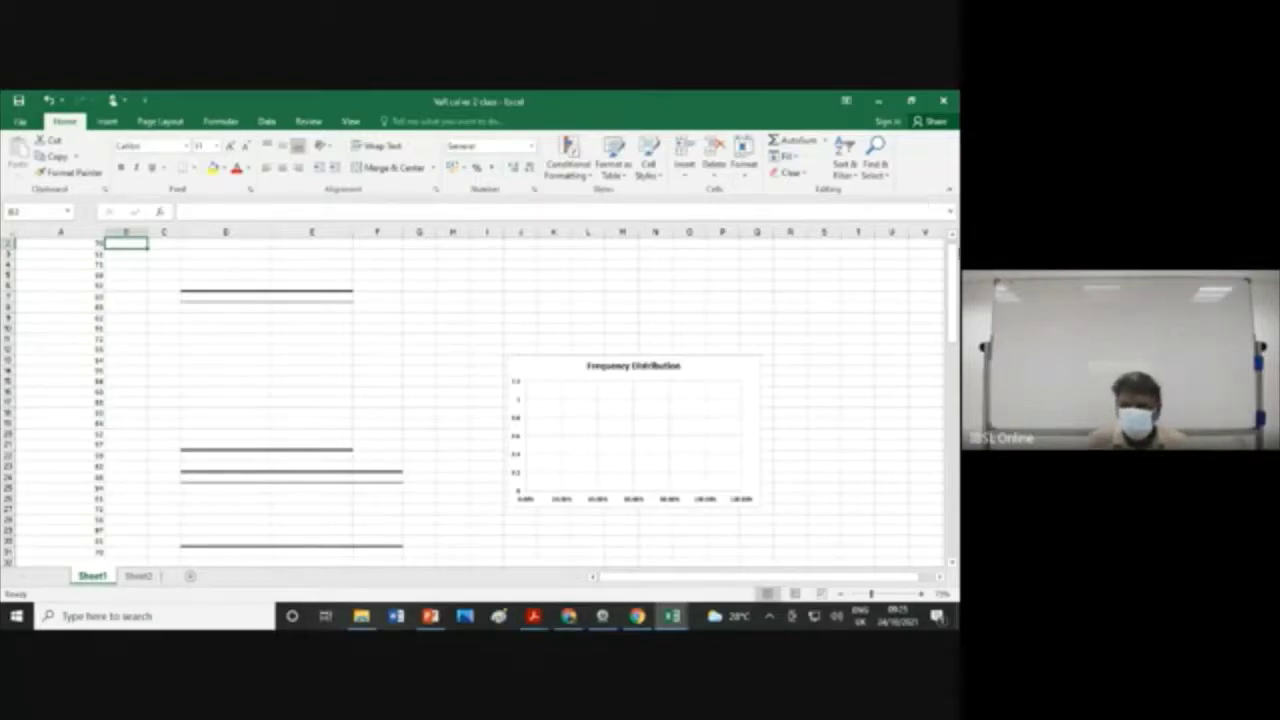
left_click(952, 236)
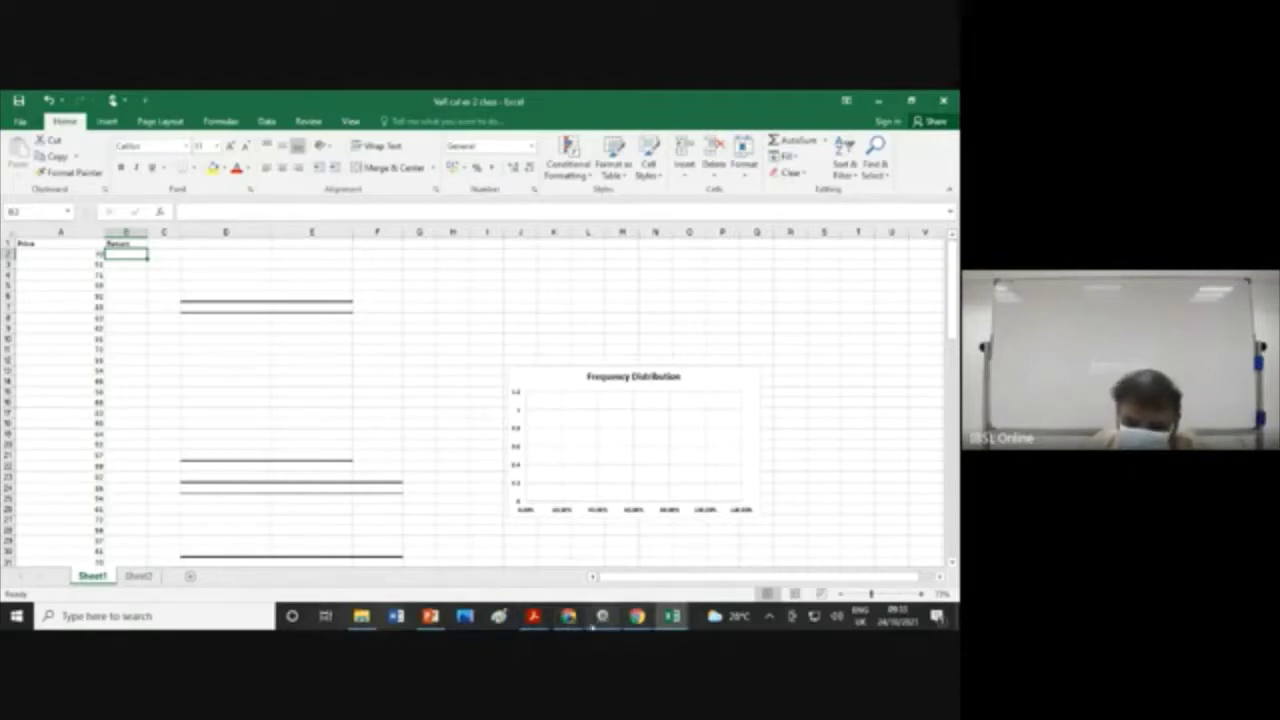
Step: Check the Google Meet session for participant activity and return to the class workbook in Excel
mouse_move(578, 625)
left_click(566, 566)
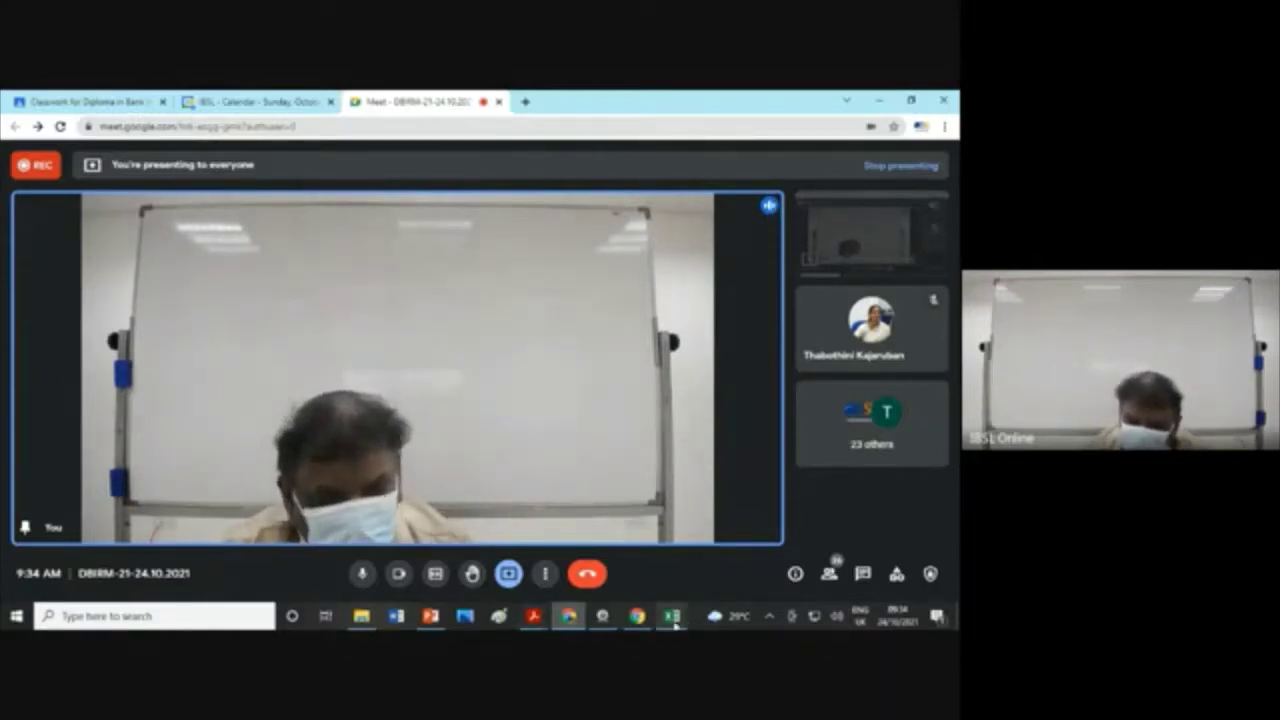
mouse_move(670, 615)
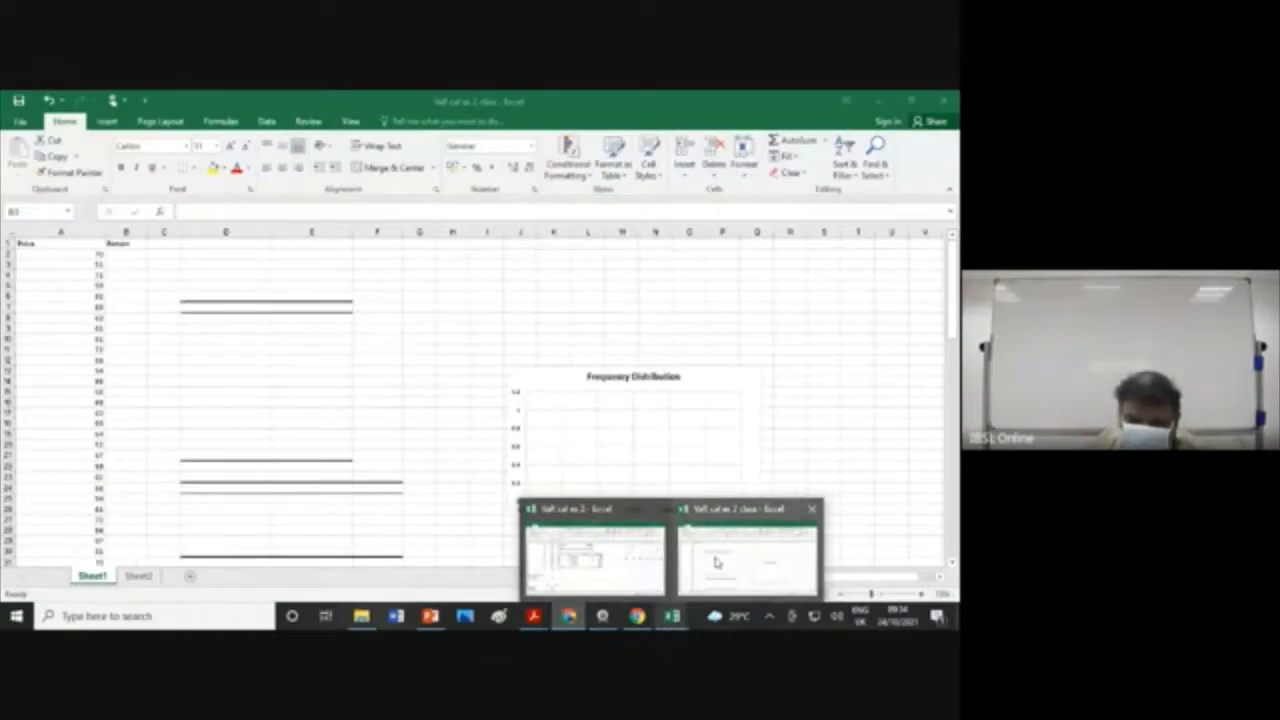
left_click(716, 563)
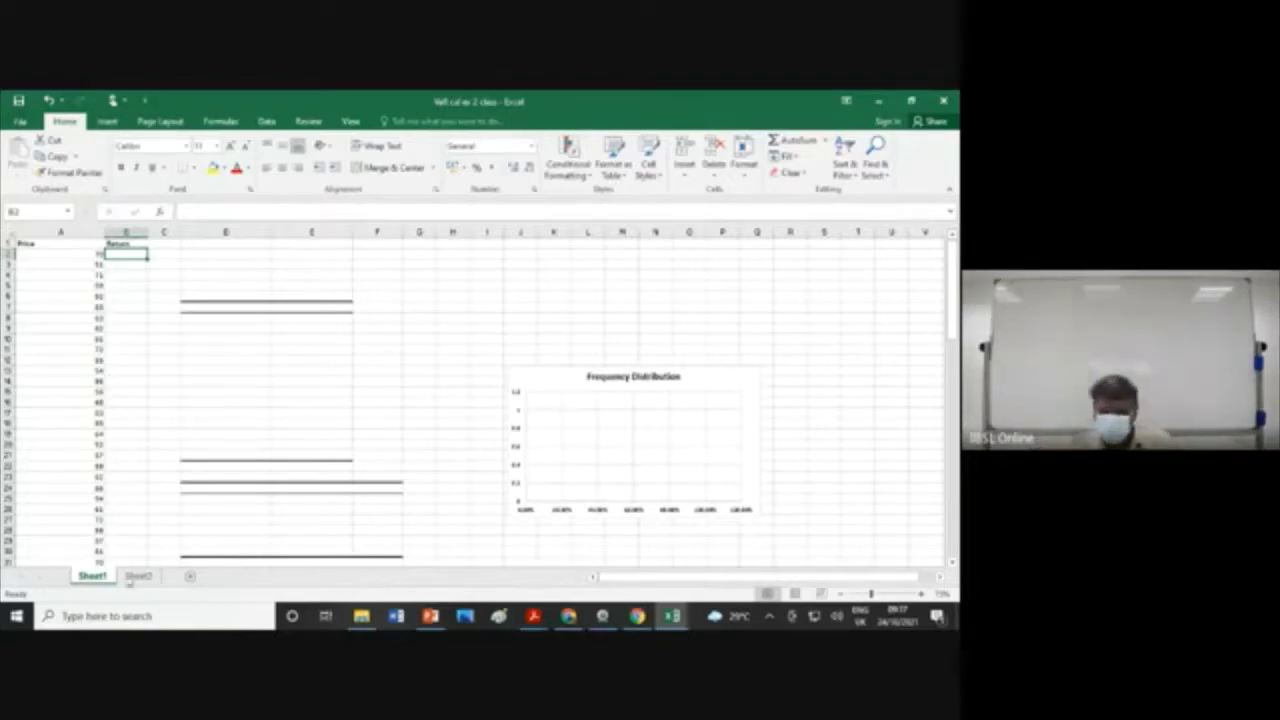
mouse_move(568, 616)
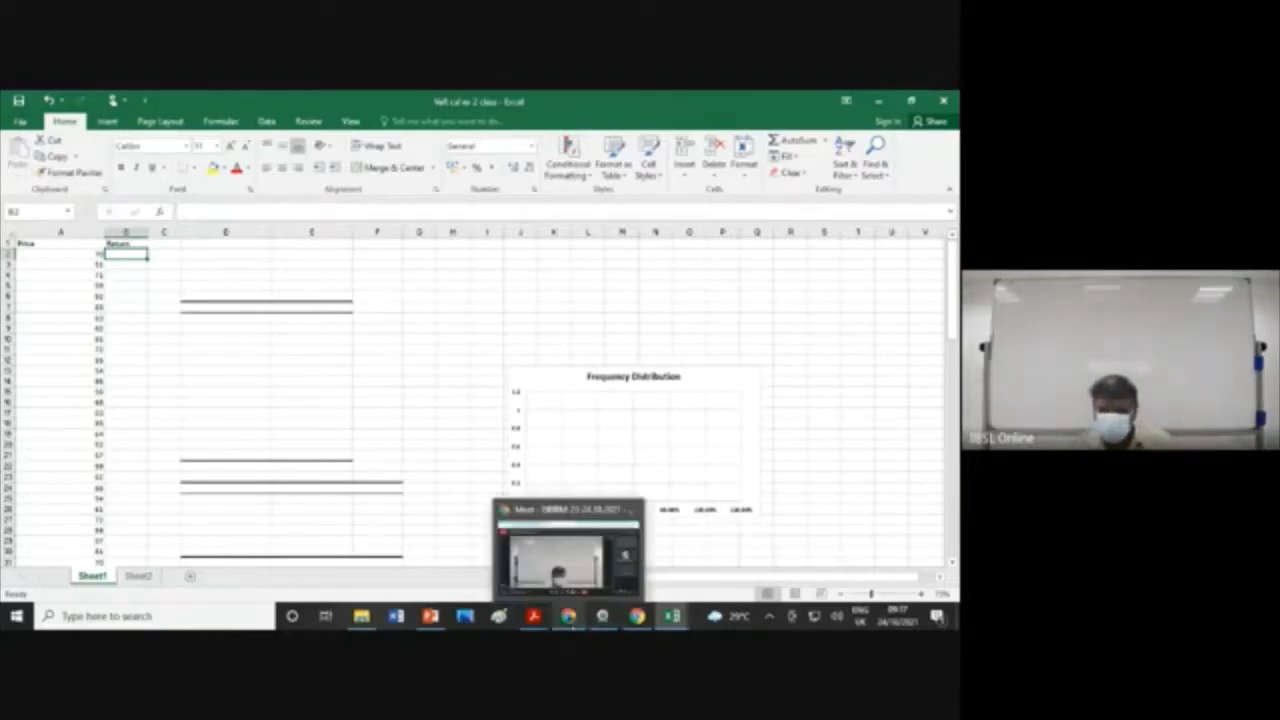
left_click(574, 578)
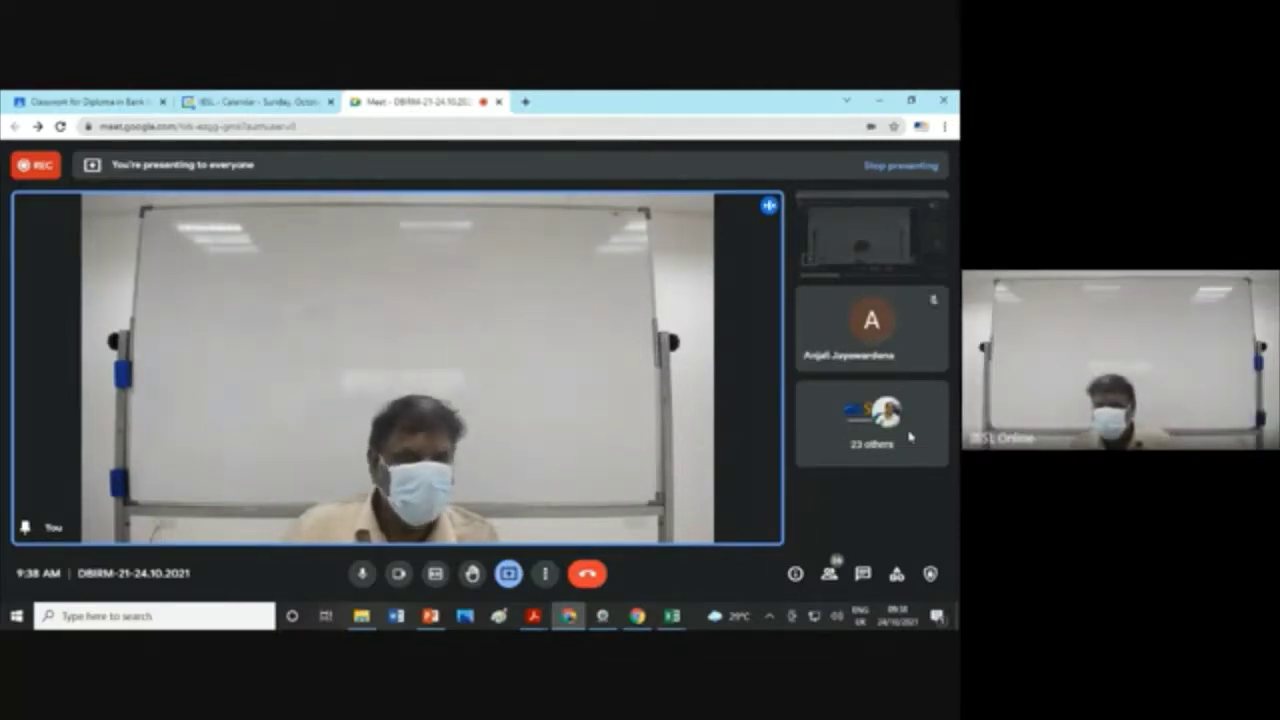
mouse_move(910, 354)
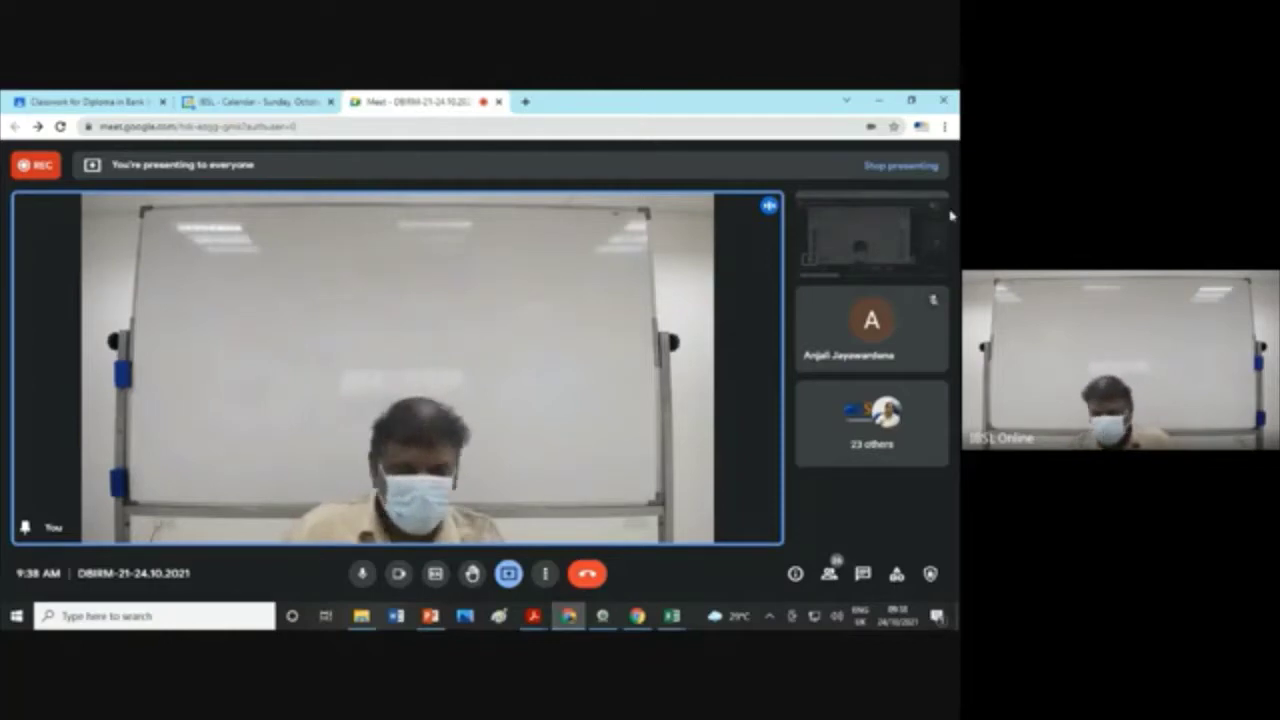
mouse_move(672, 616)
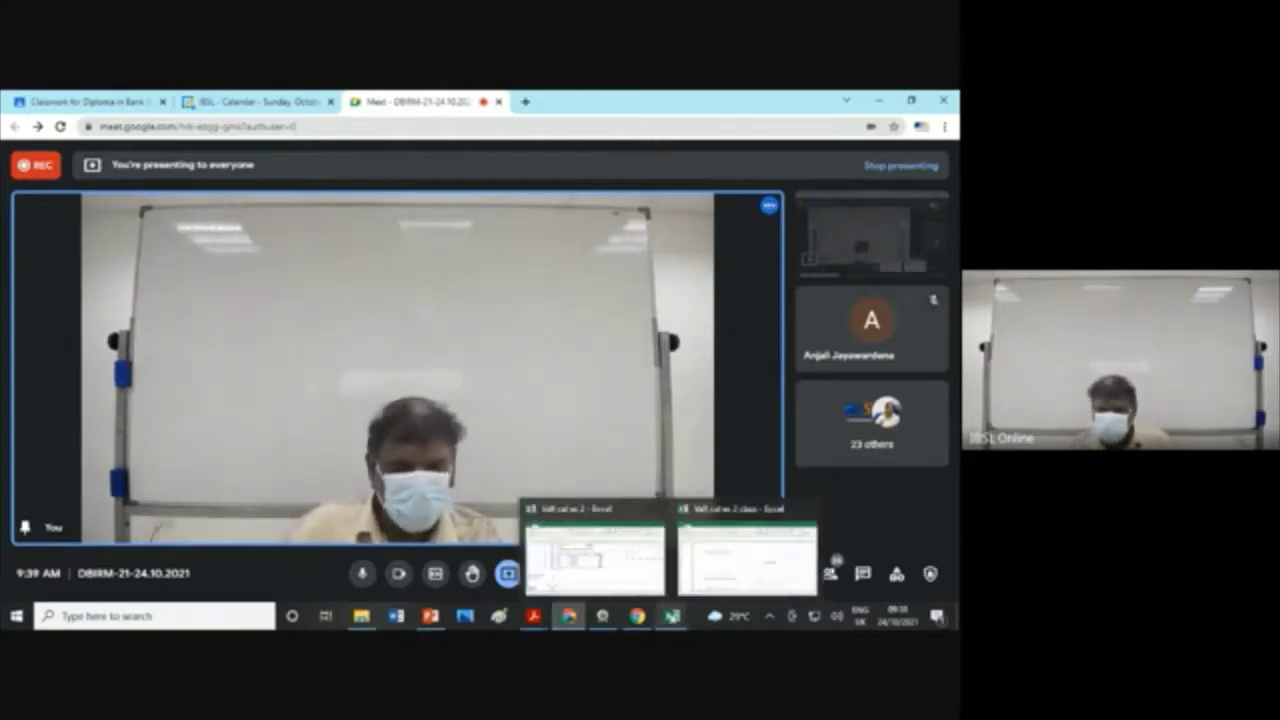
left_click(720, 570)
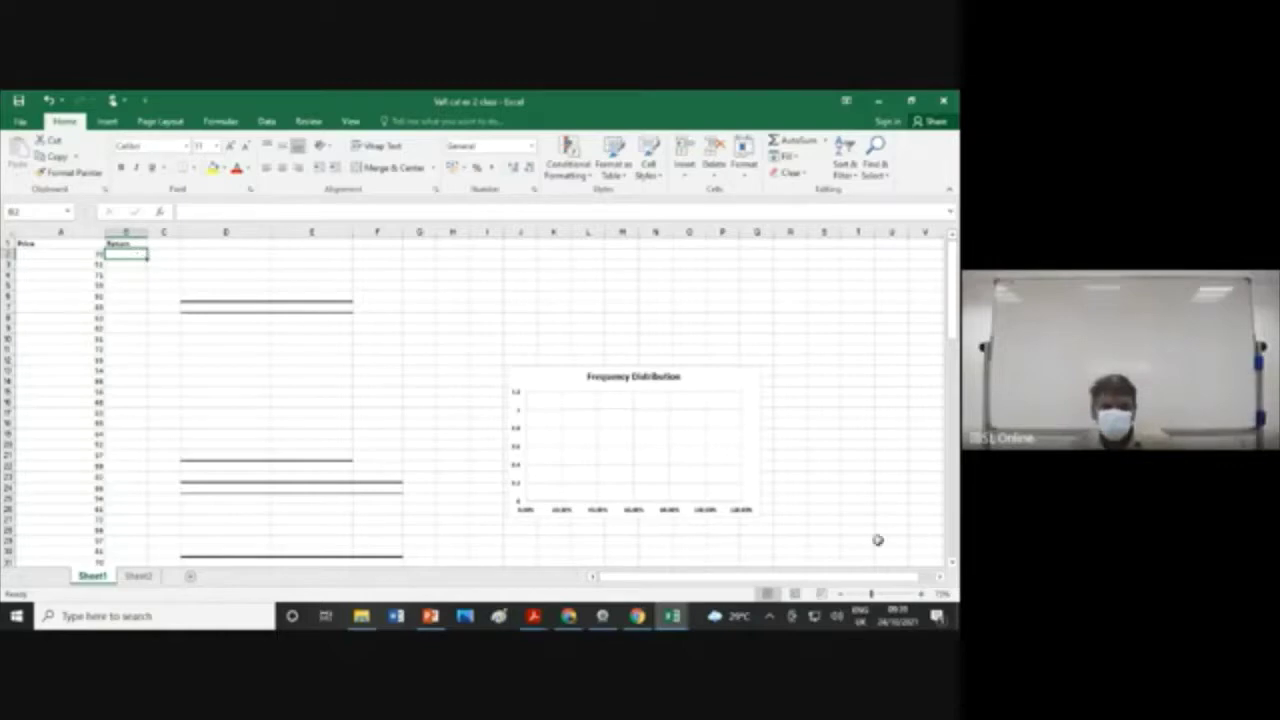
mouse_move(567, 614)
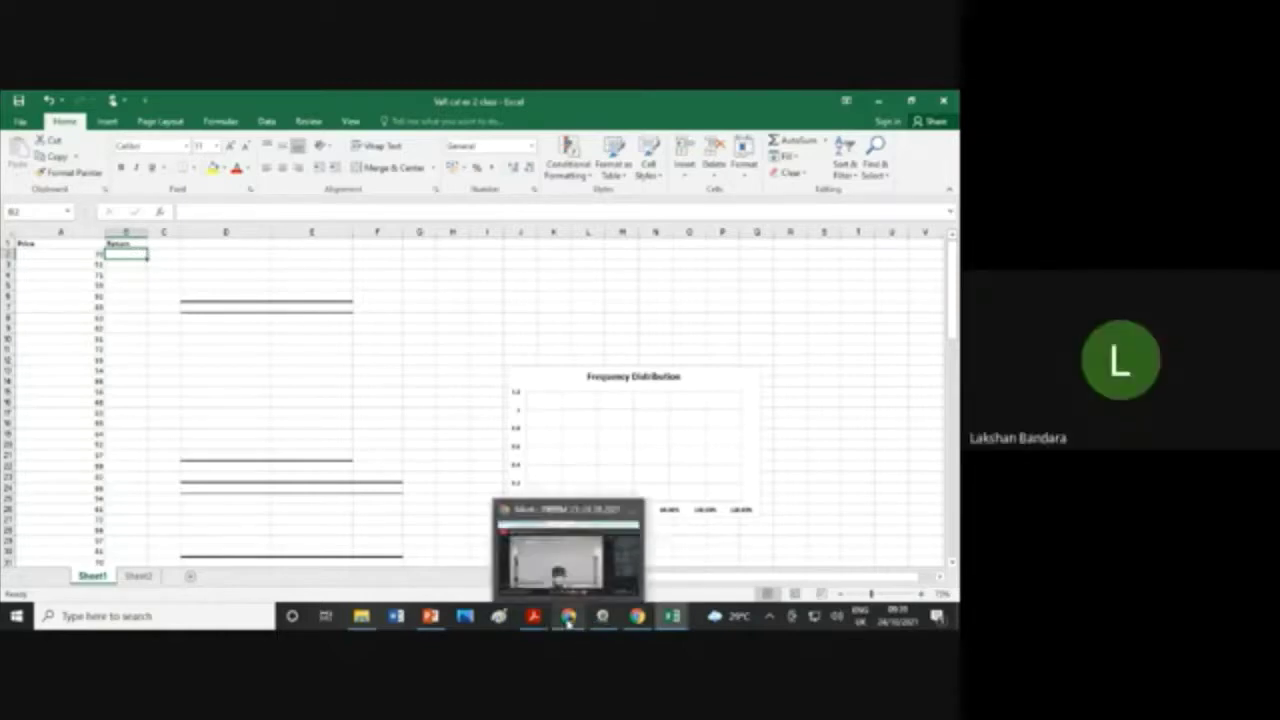
mouse_move(577, 588)
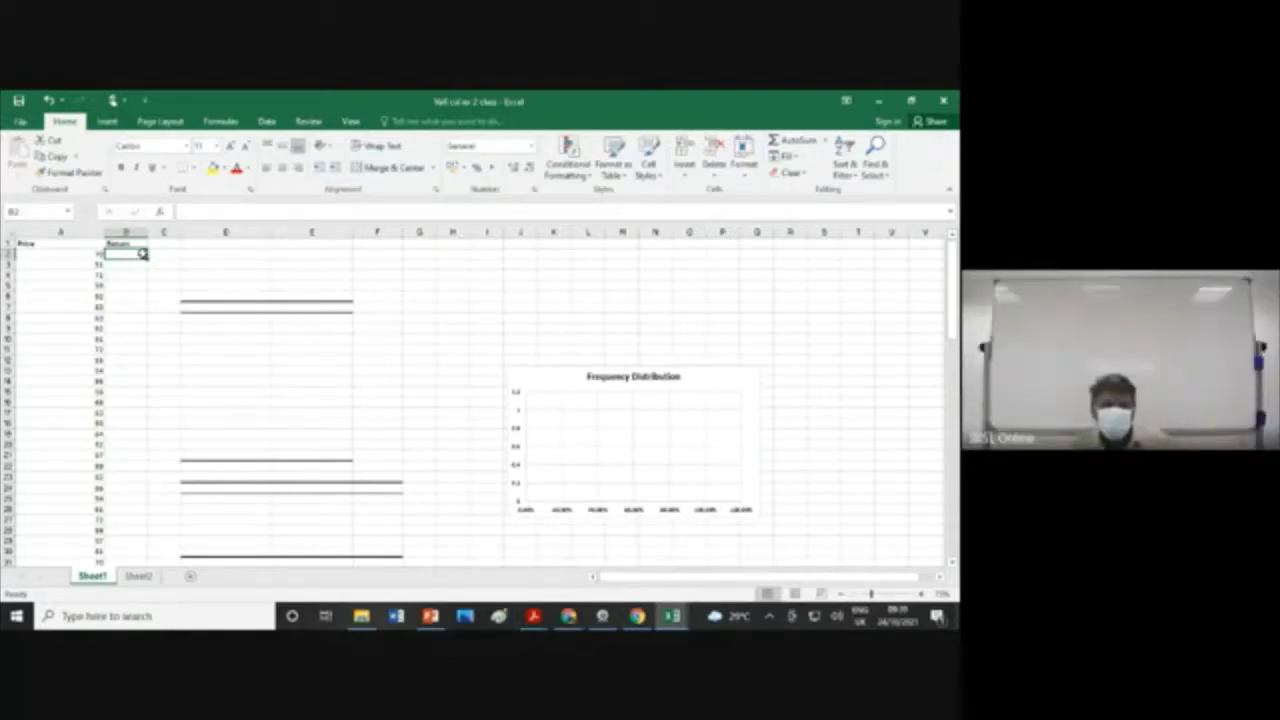
Step: Go through cells B2 to B5 of the Return column beside the prices and finish on B3
left_click(141, 265)
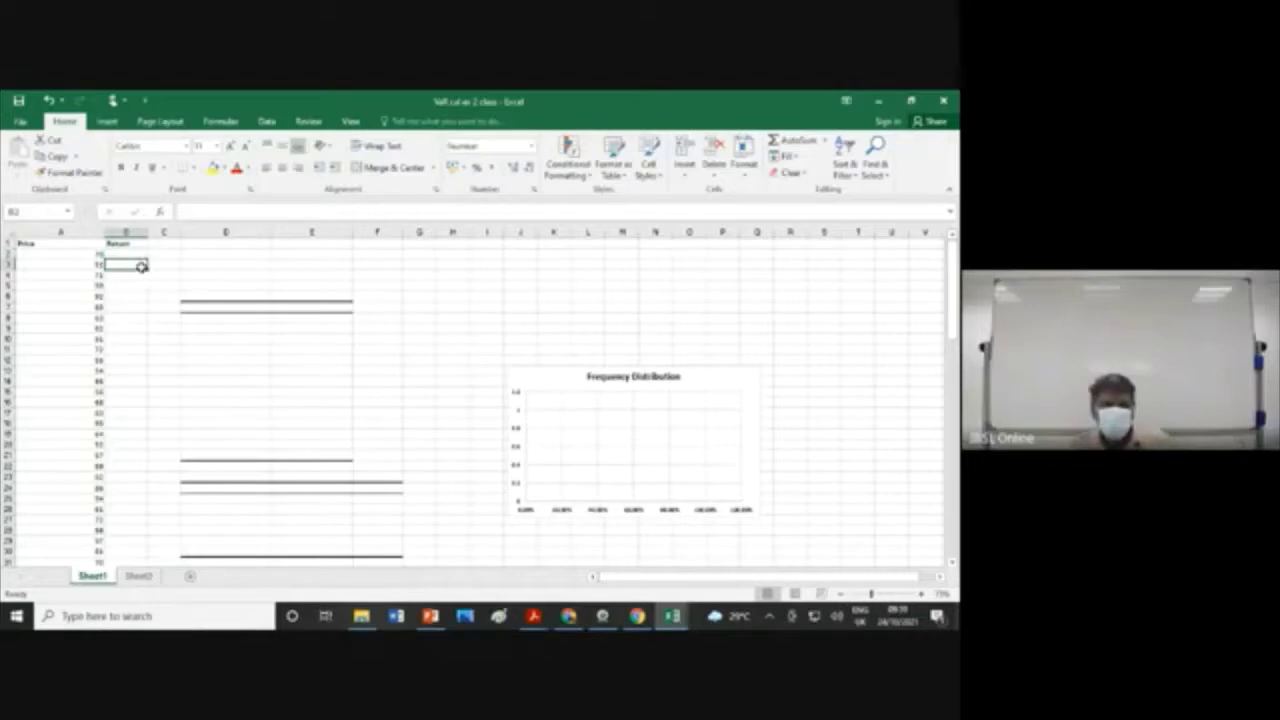
left_click(133, 252)
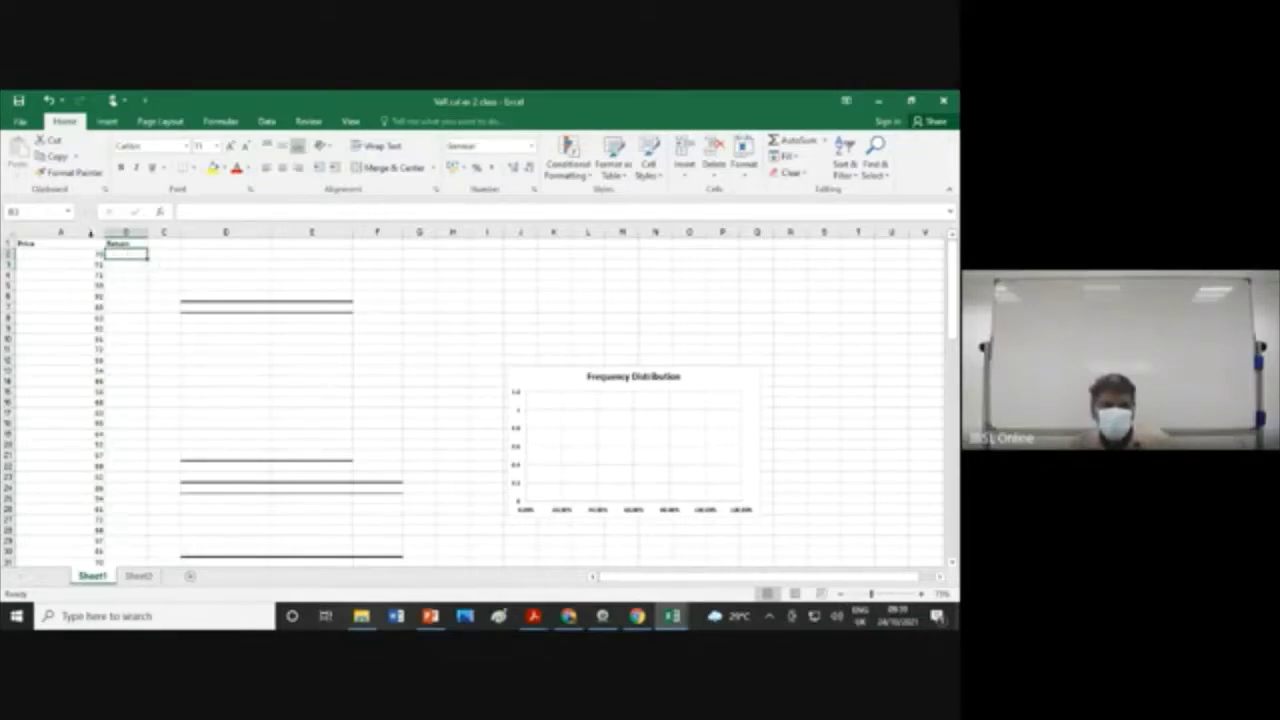
left_click(141, 264)
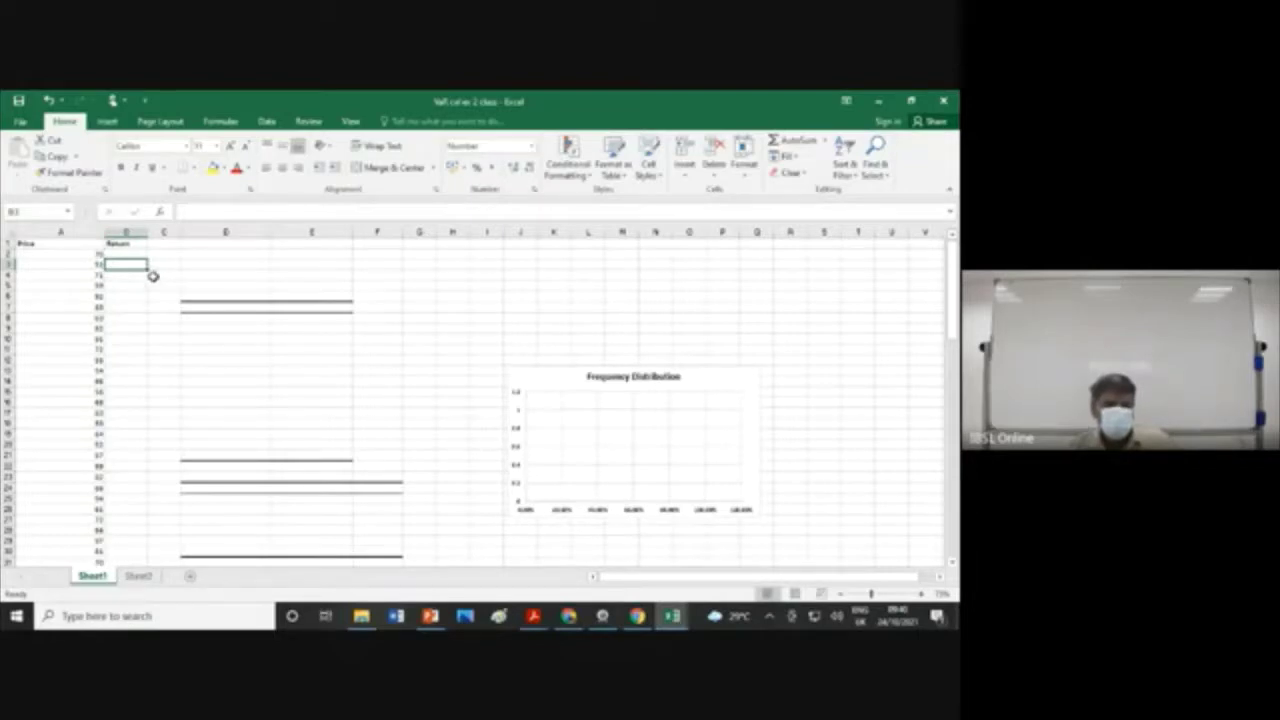
left_click(135, 274)
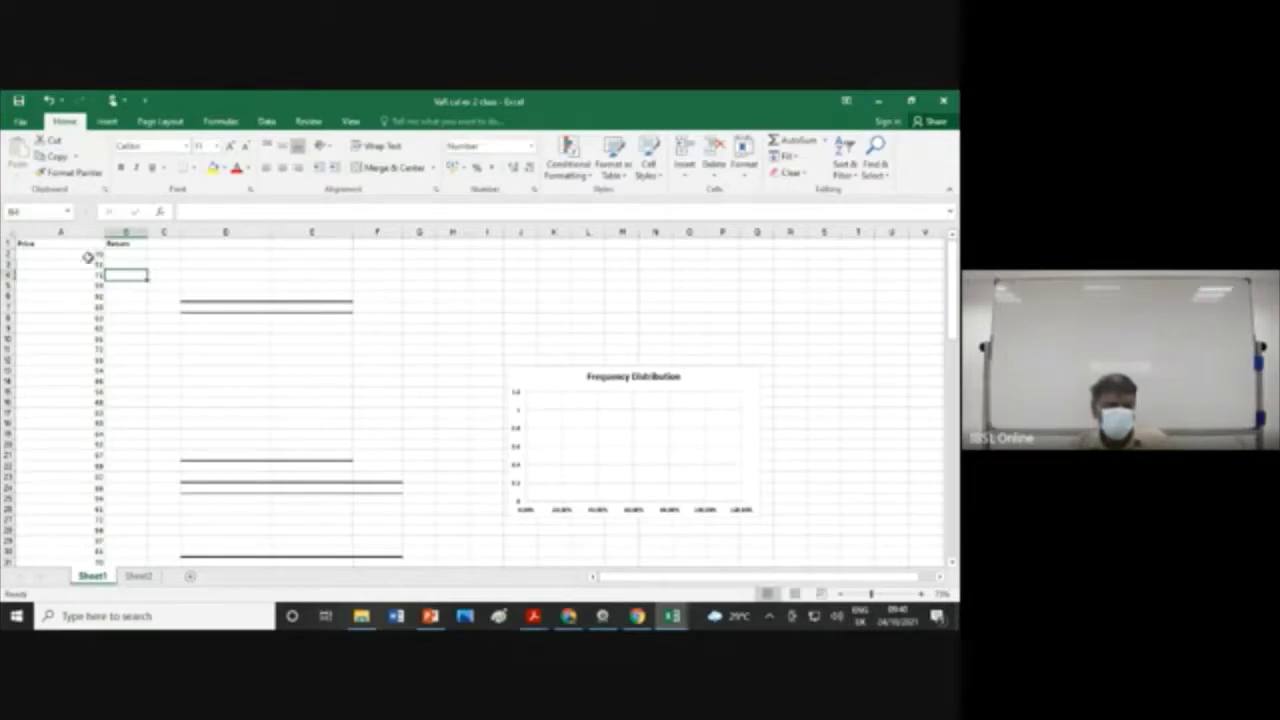
left_click(136, 286)
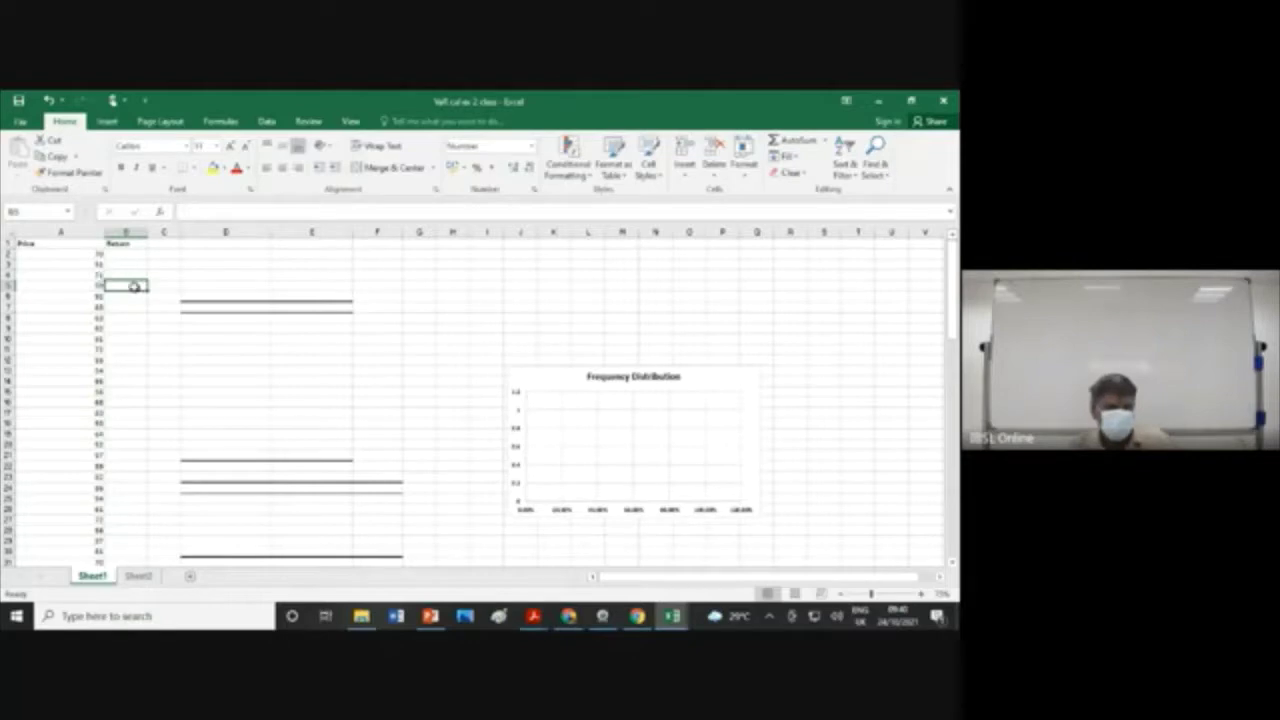
left_click(133, 263)
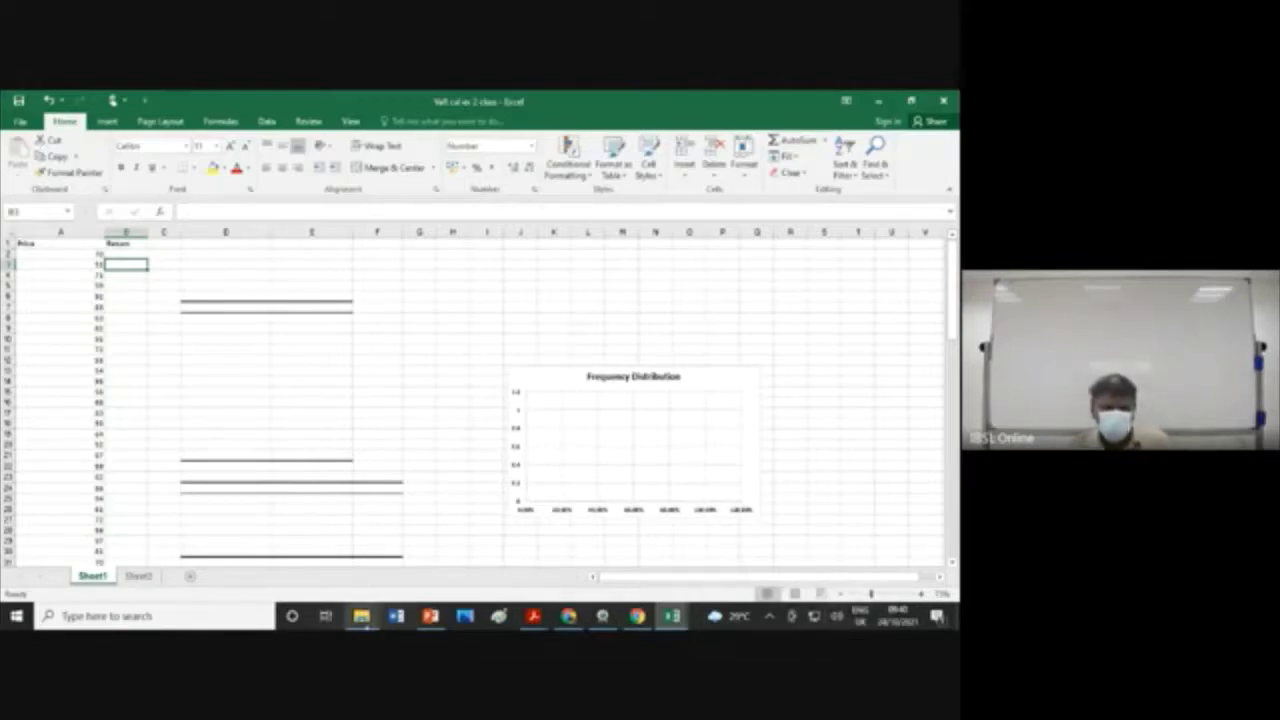
Step: Reopen "VaR cal ex 2" from the IBSL Diploma folder, discarding any changes, and inspect the first return formula in B3
mouse_move(363, 618)
left_click(375, 563)
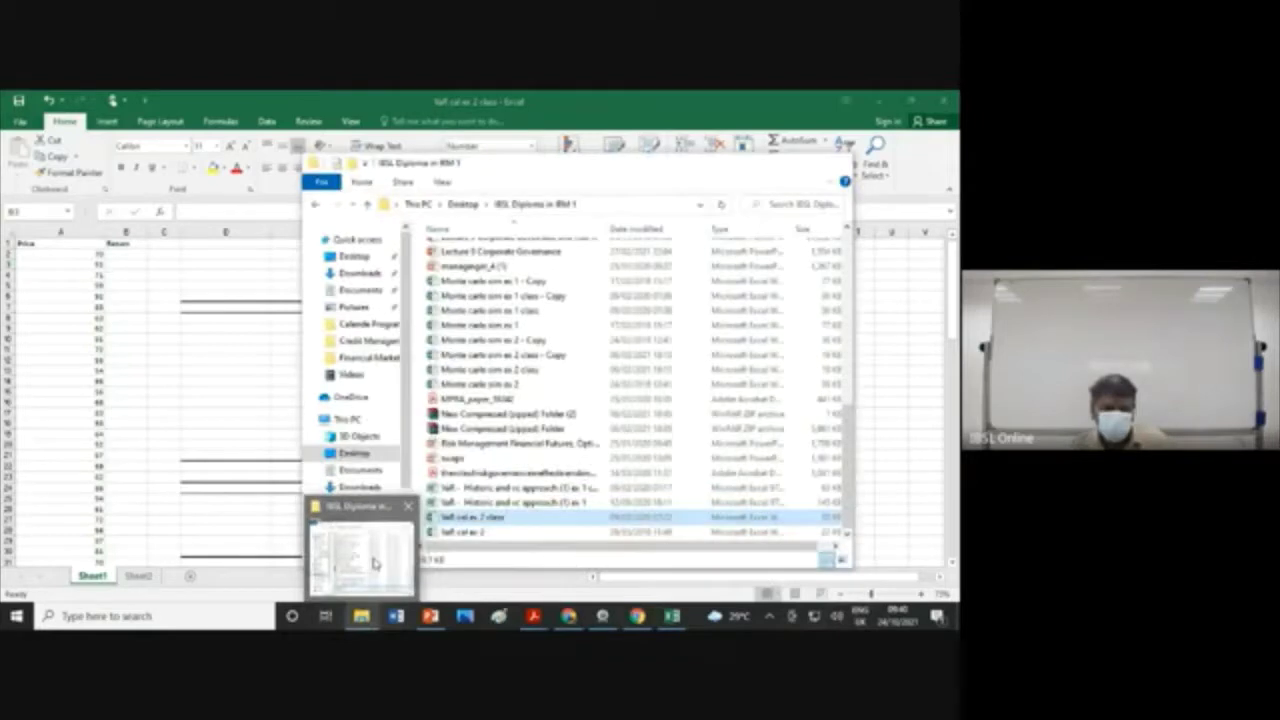
double_click(490, 533)
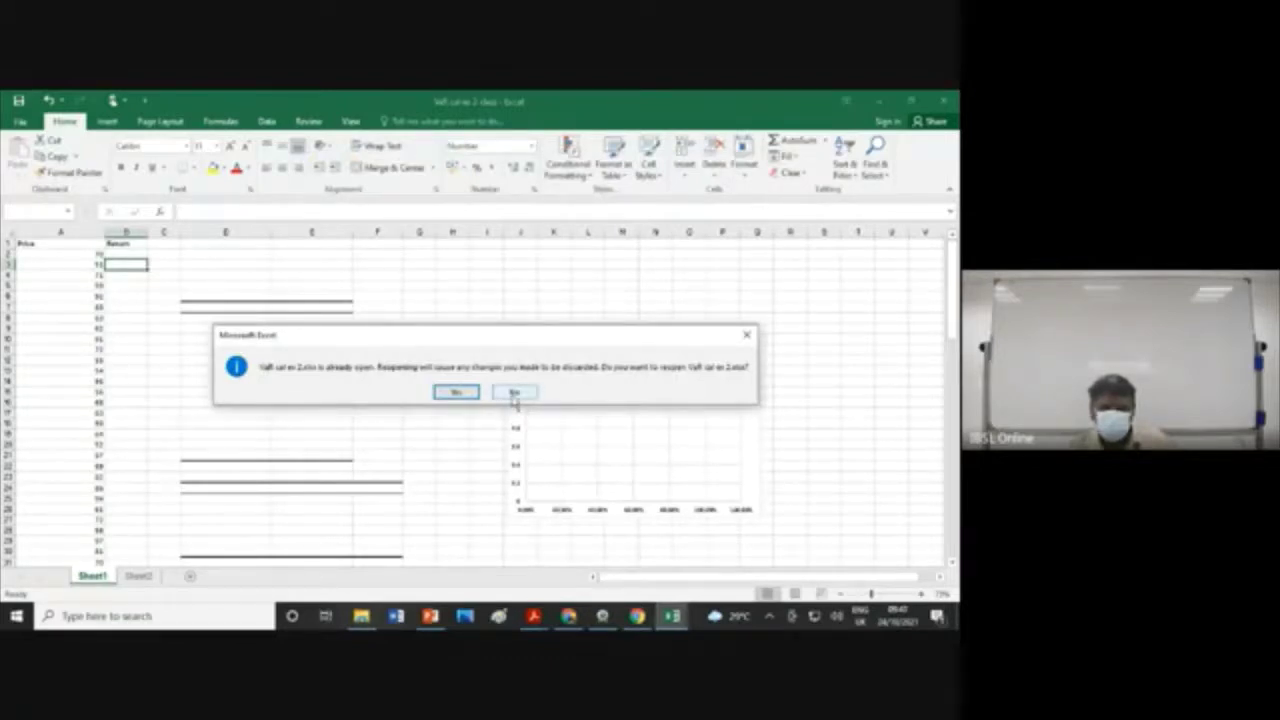
left_click(457, 391)
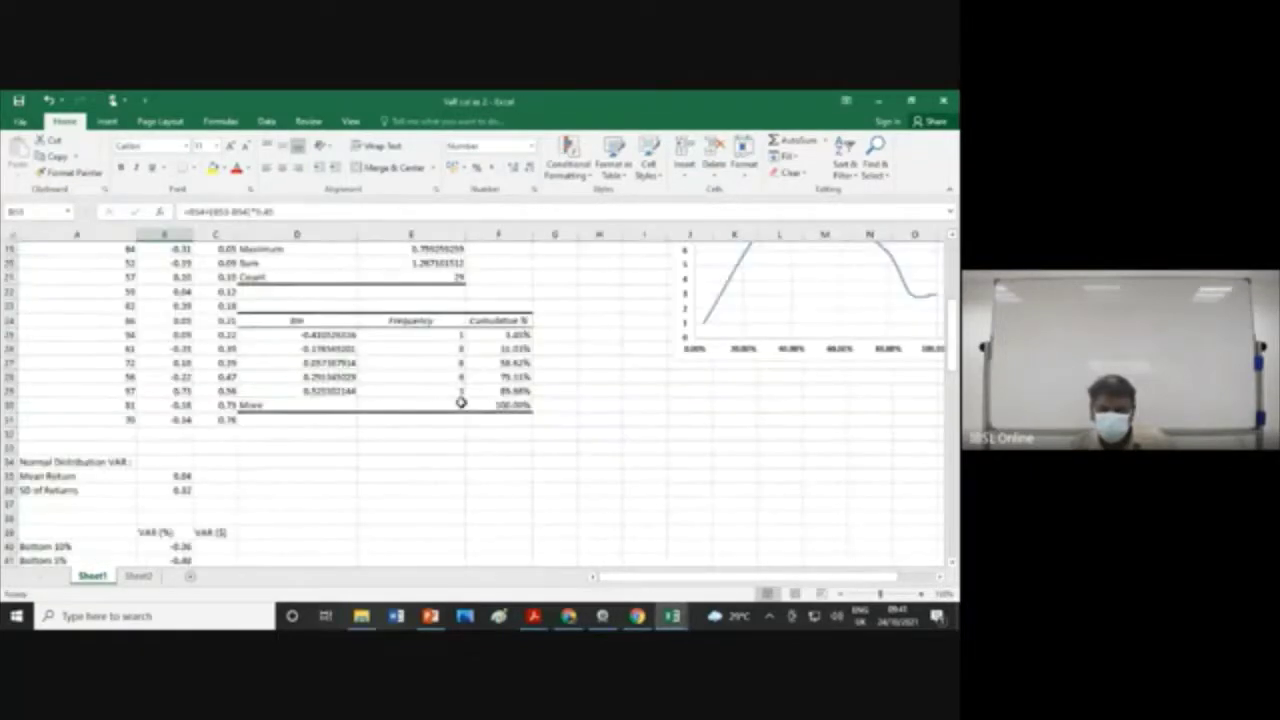
scroll(74, 410, "up", 6)
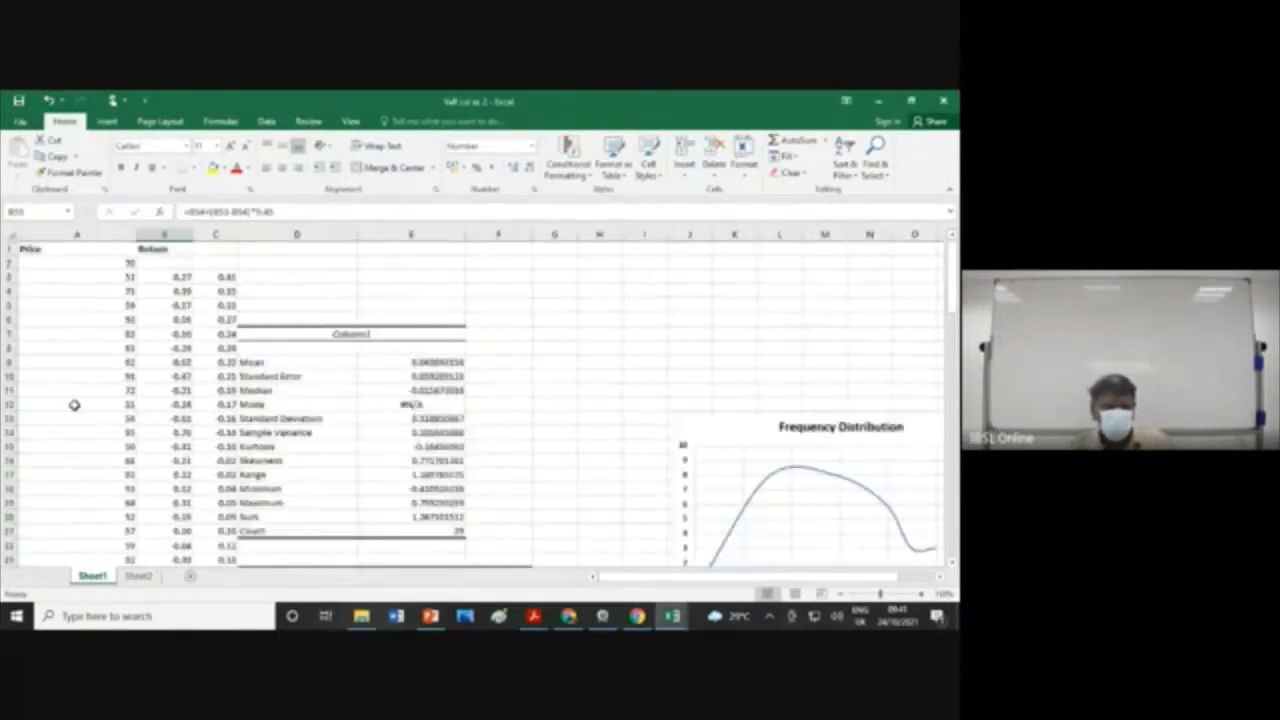
left_click(165, 276)
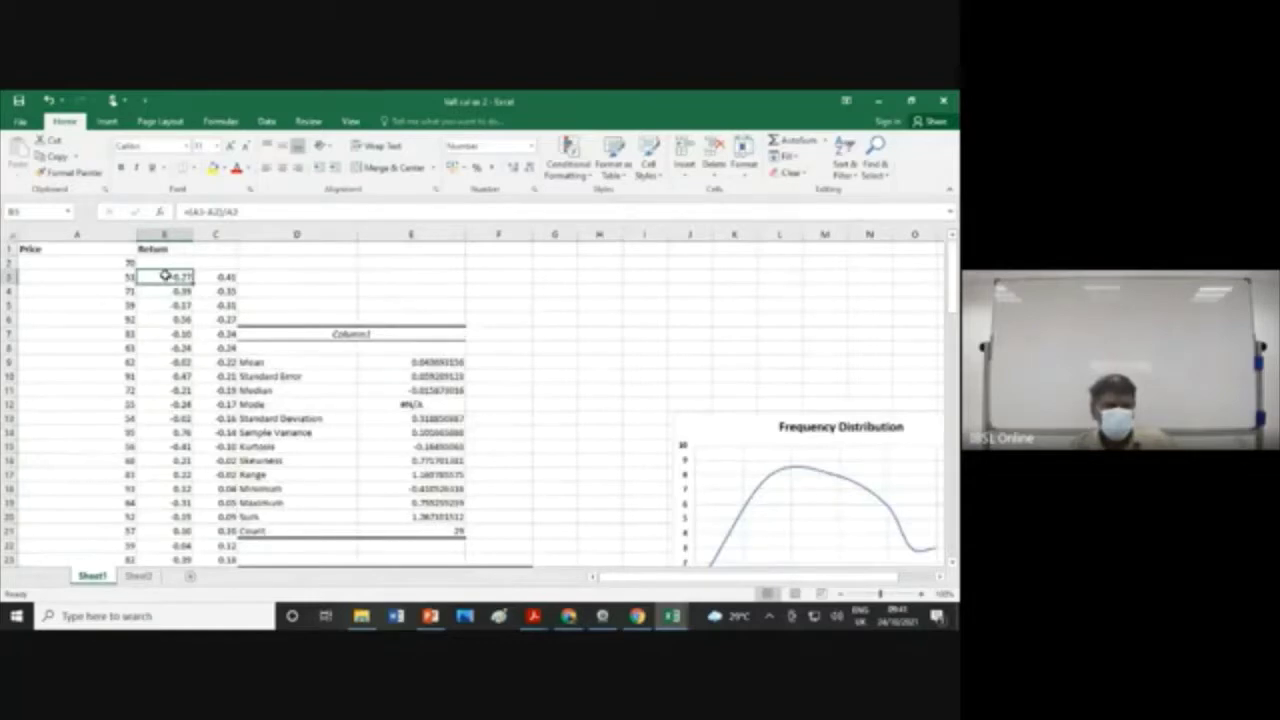
Step: Check the unsolved class workbook and return to the solved "VaR cal ex 2" workbook
left_click(870, 102)
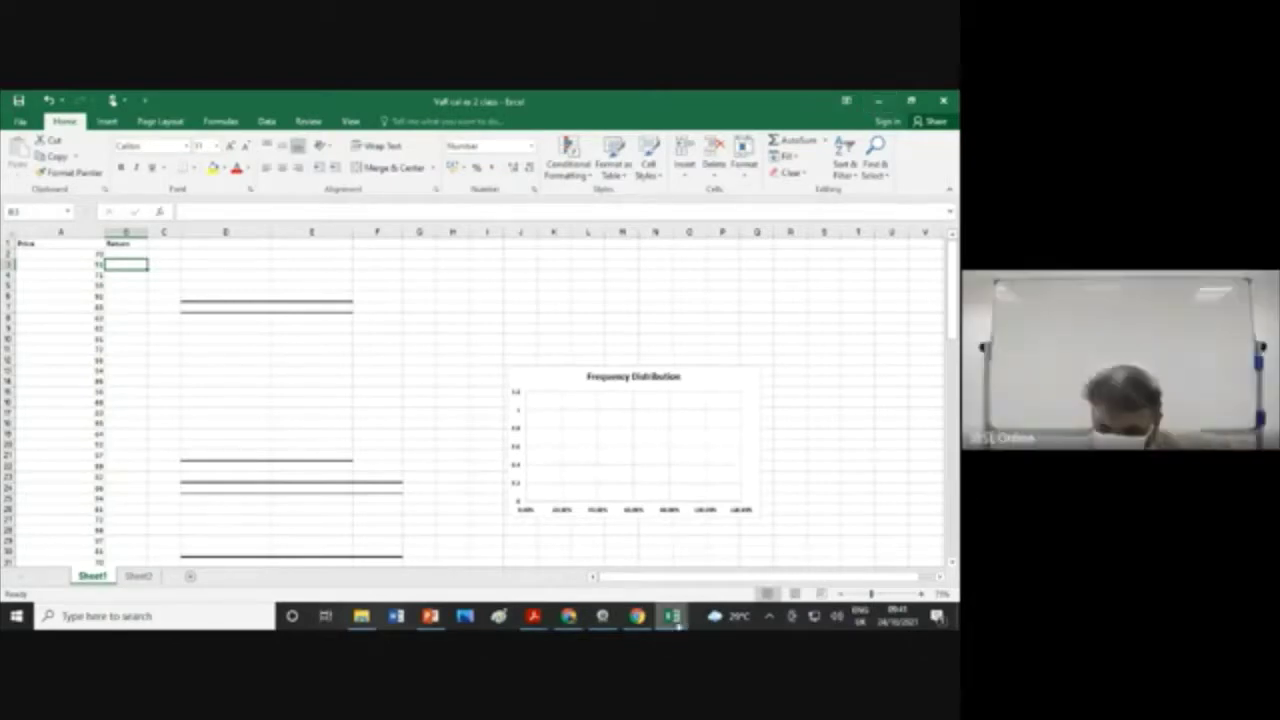
mouse_move(672, 616)
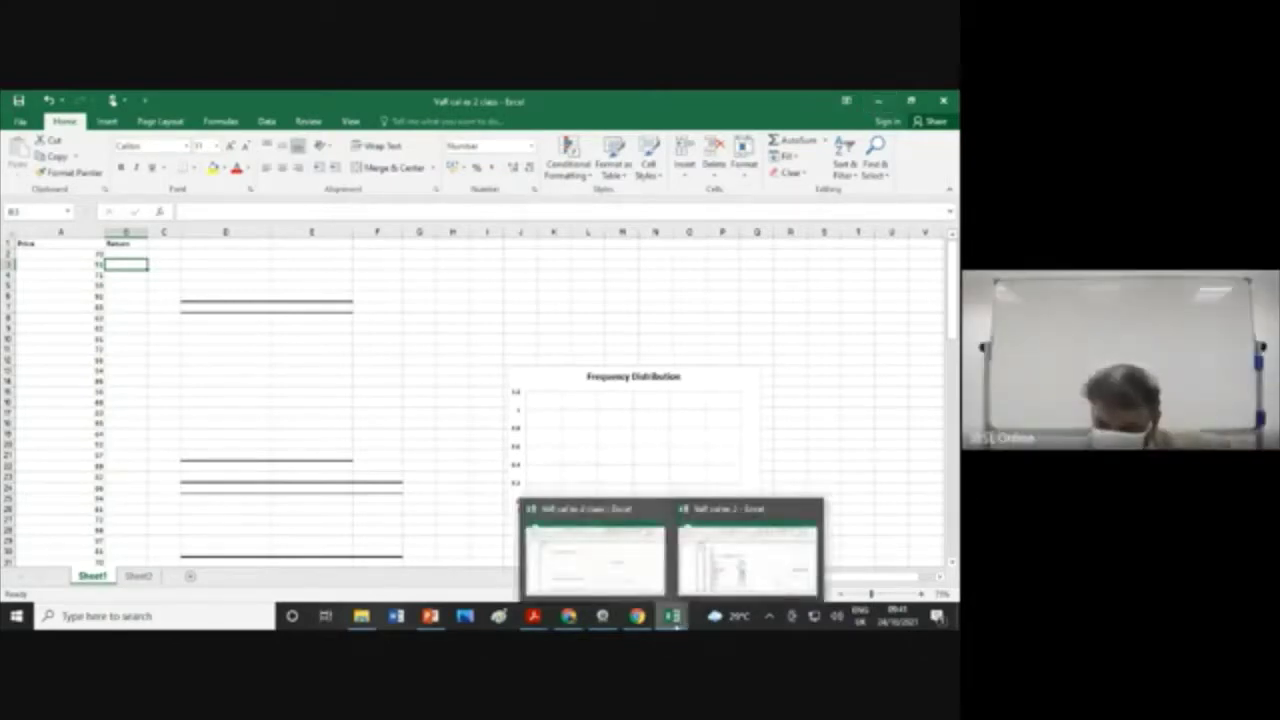
left_click(710, 565)
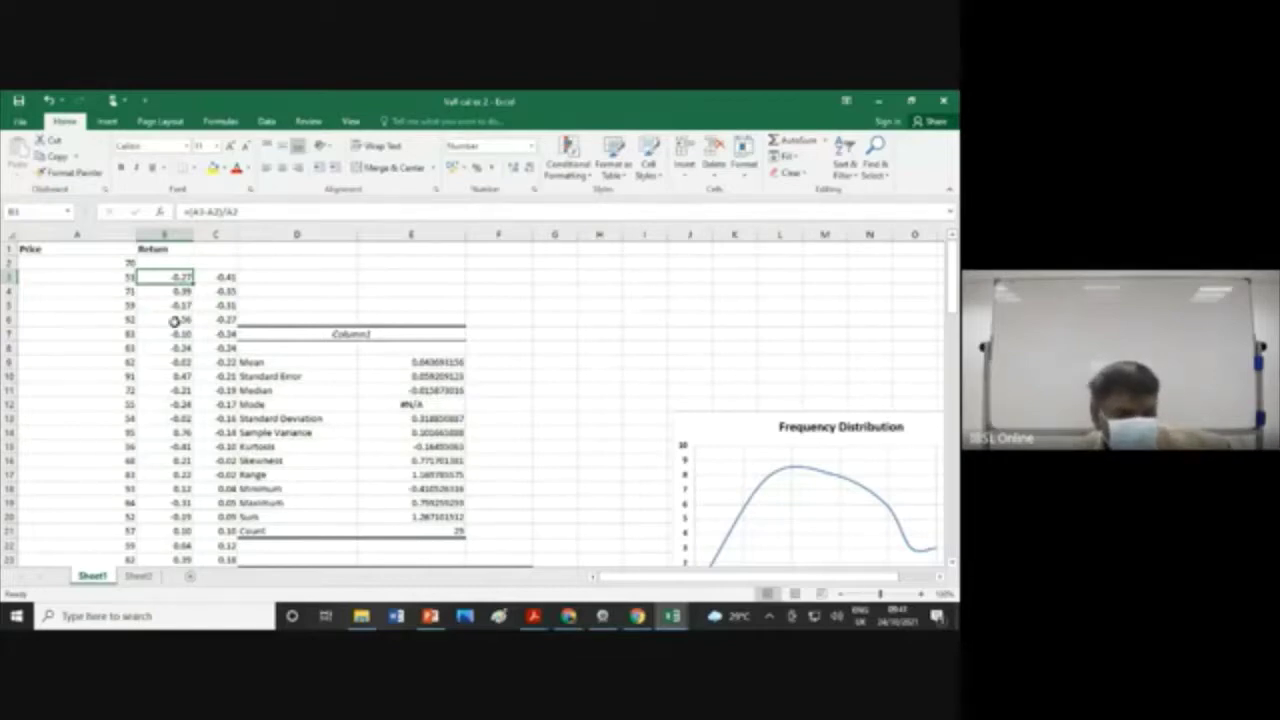
Step: Examine the Return values in column B and the sorted returns in column C down to row 31, alongside the statistics and frequency tables
scroll(174, 320, "down", 2)
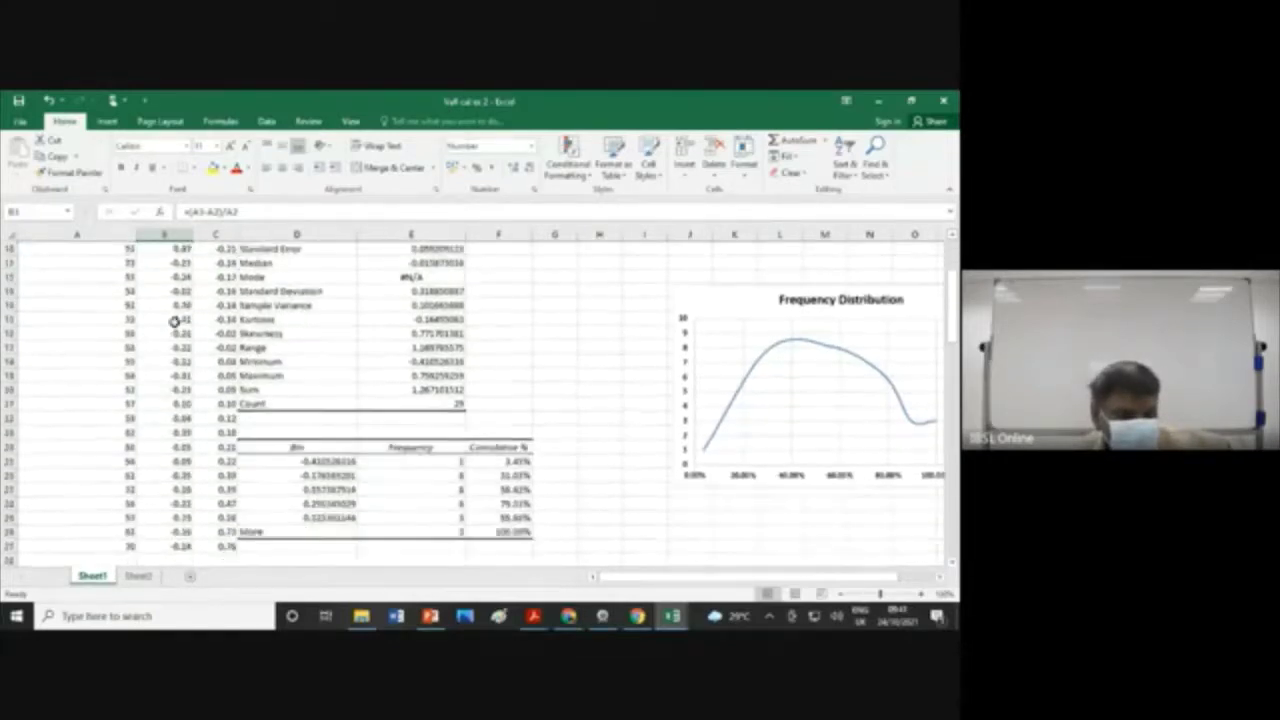
scroll(174, 320, "up", 2)
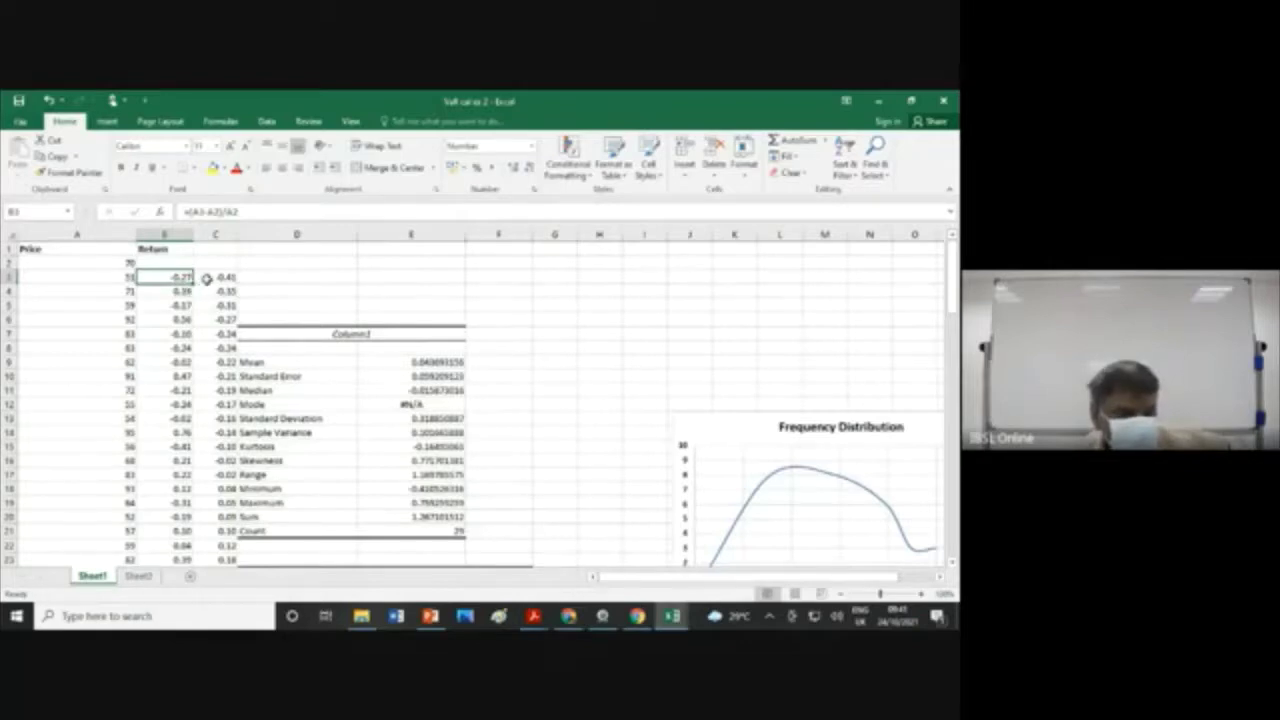
scroll(200, 286, "down", 4)
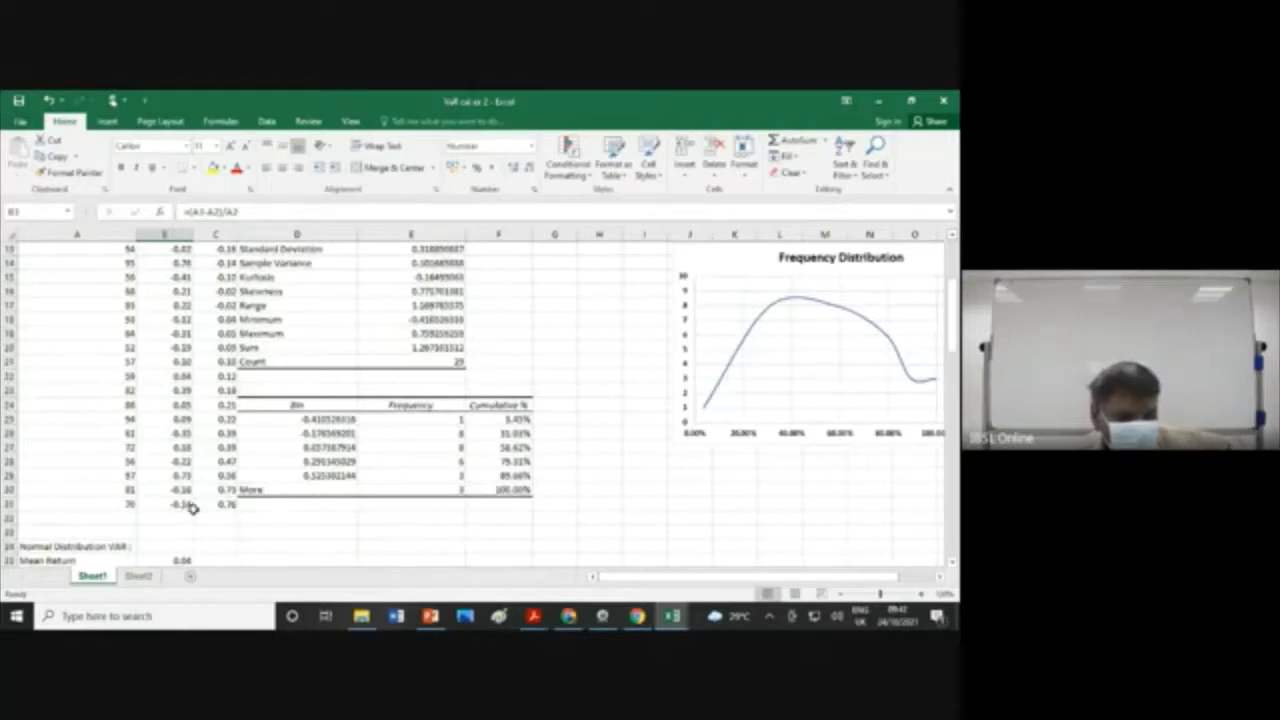
scroll(188, 505, "up", 4)
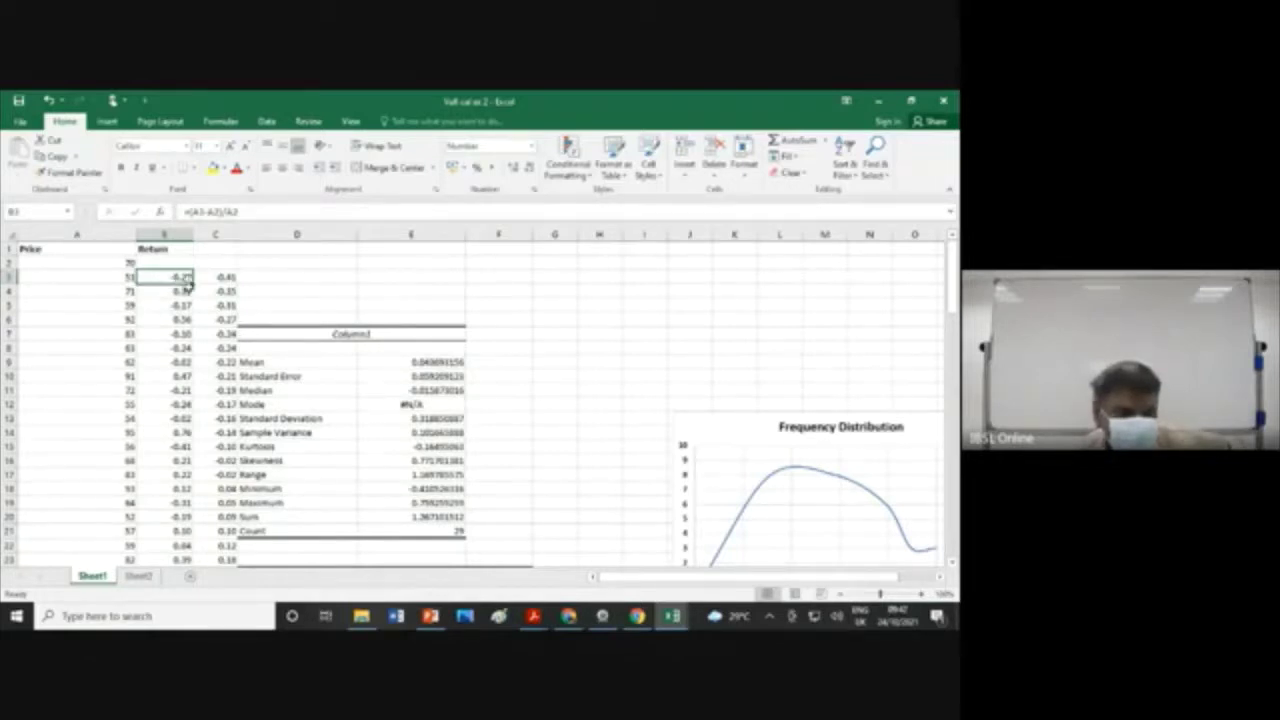
scroll(185, 398, "down", 2)
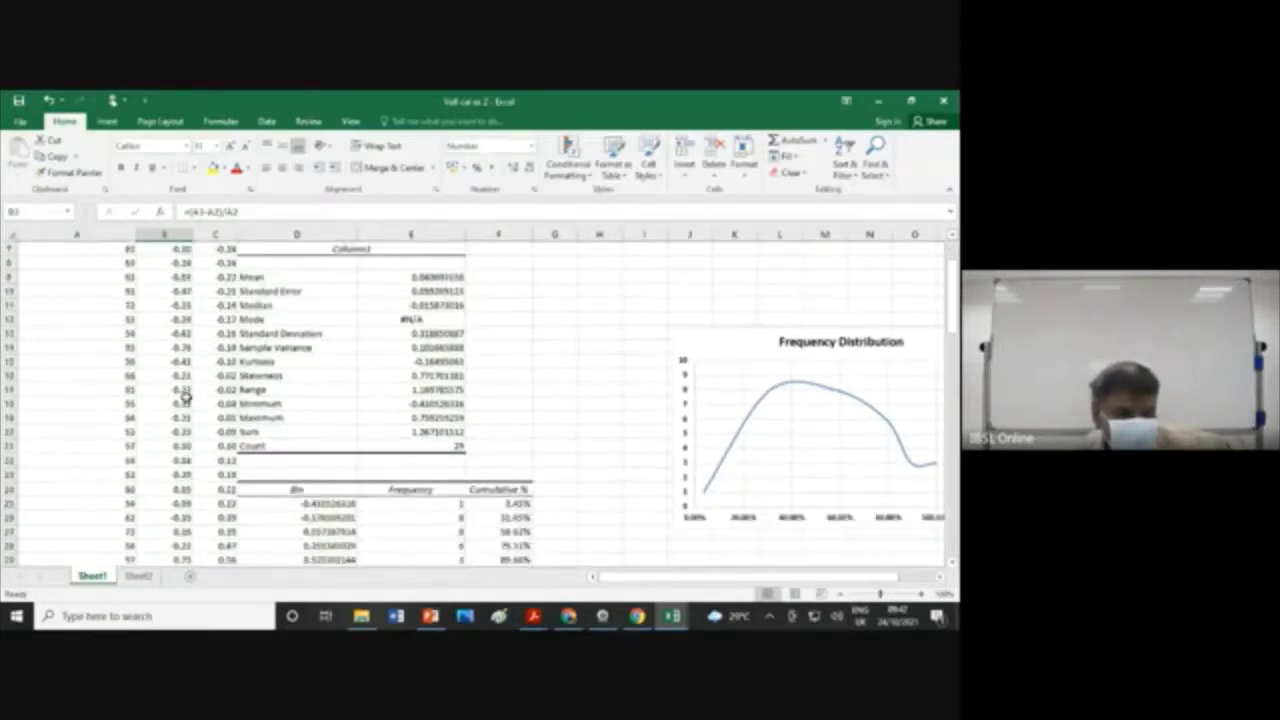
scroll(185, 398, "down", 2)
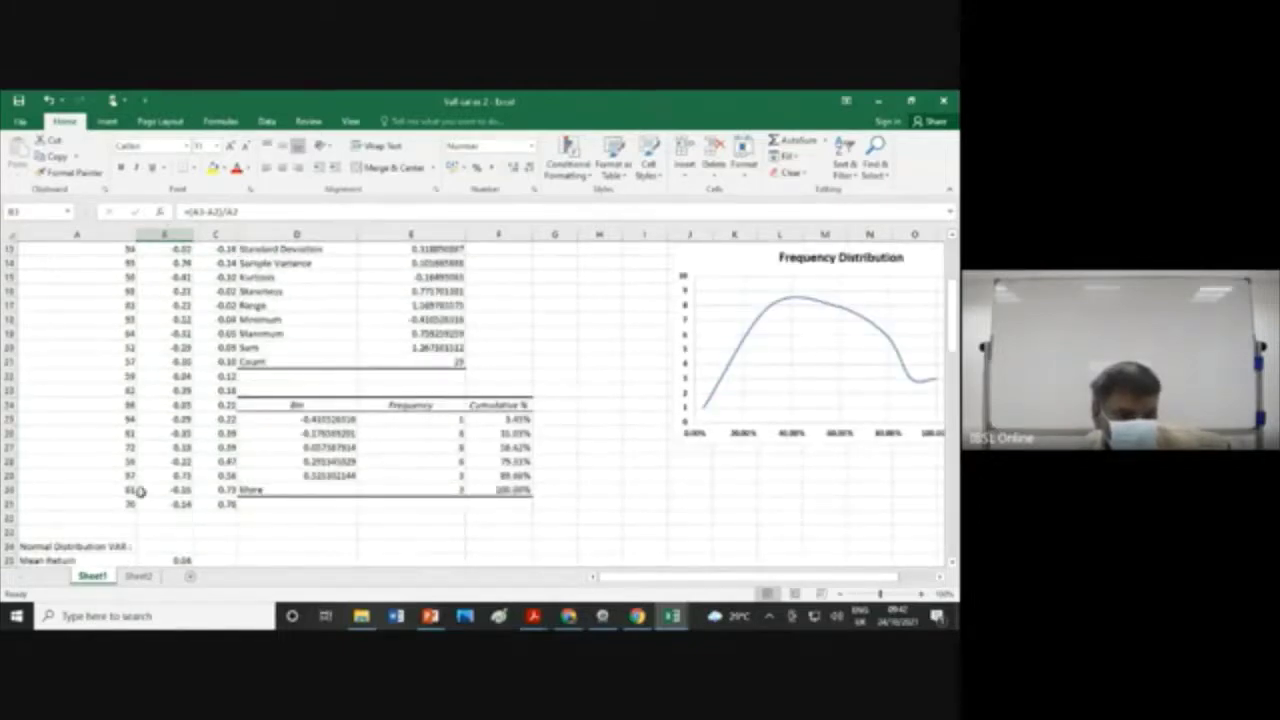
scroll(177, 490, "up", 2)
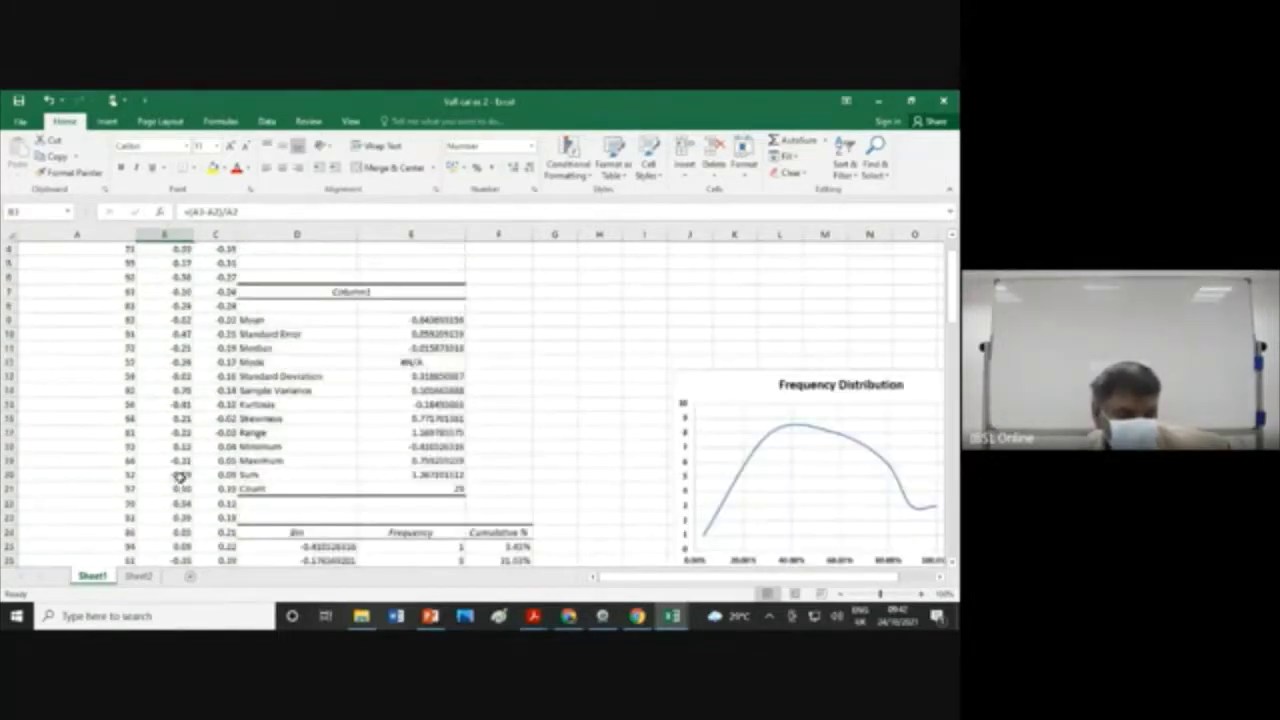
scroll(180, 470, "up", 2)
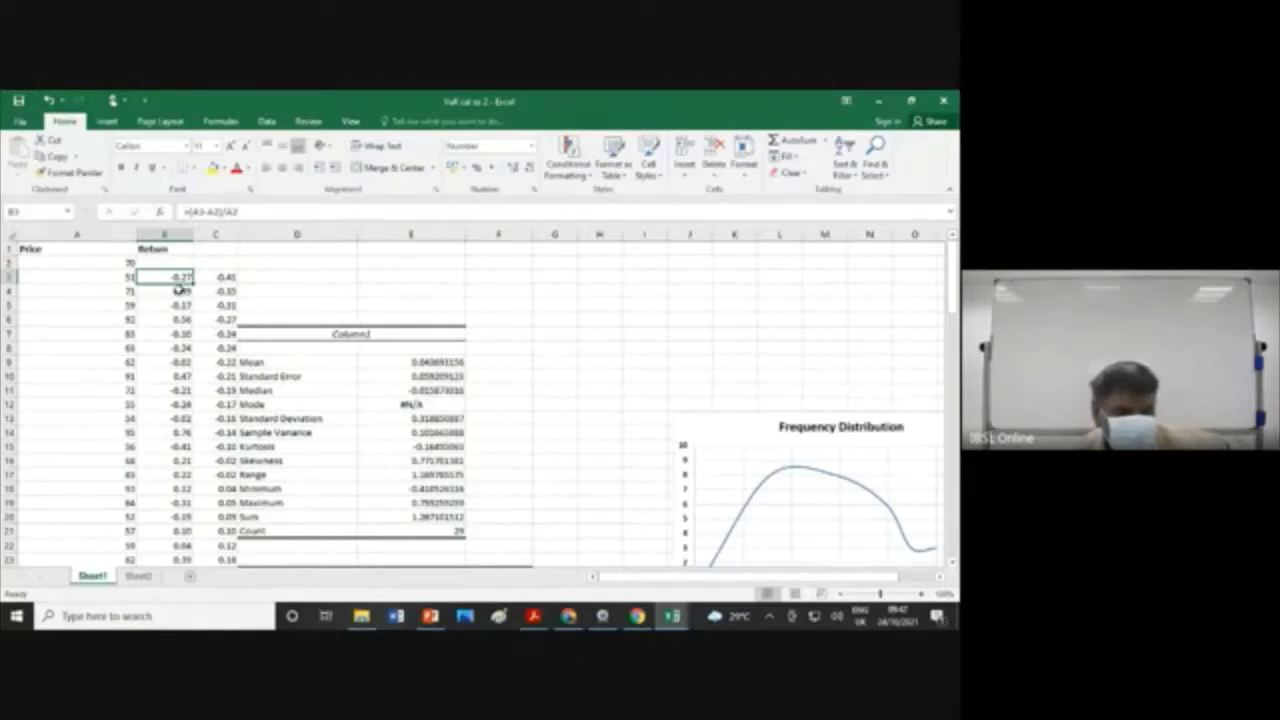
scroll(178, 289, "down", 1)
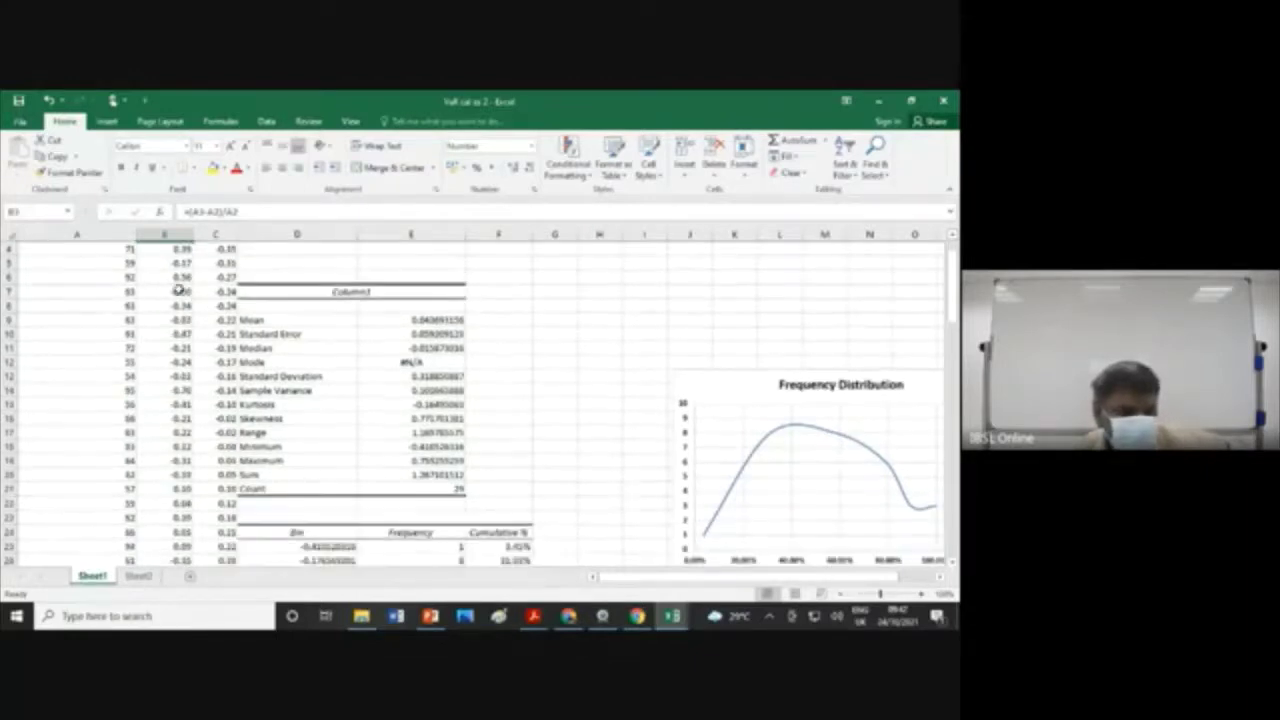
scroll(178, 289, "up", 1)
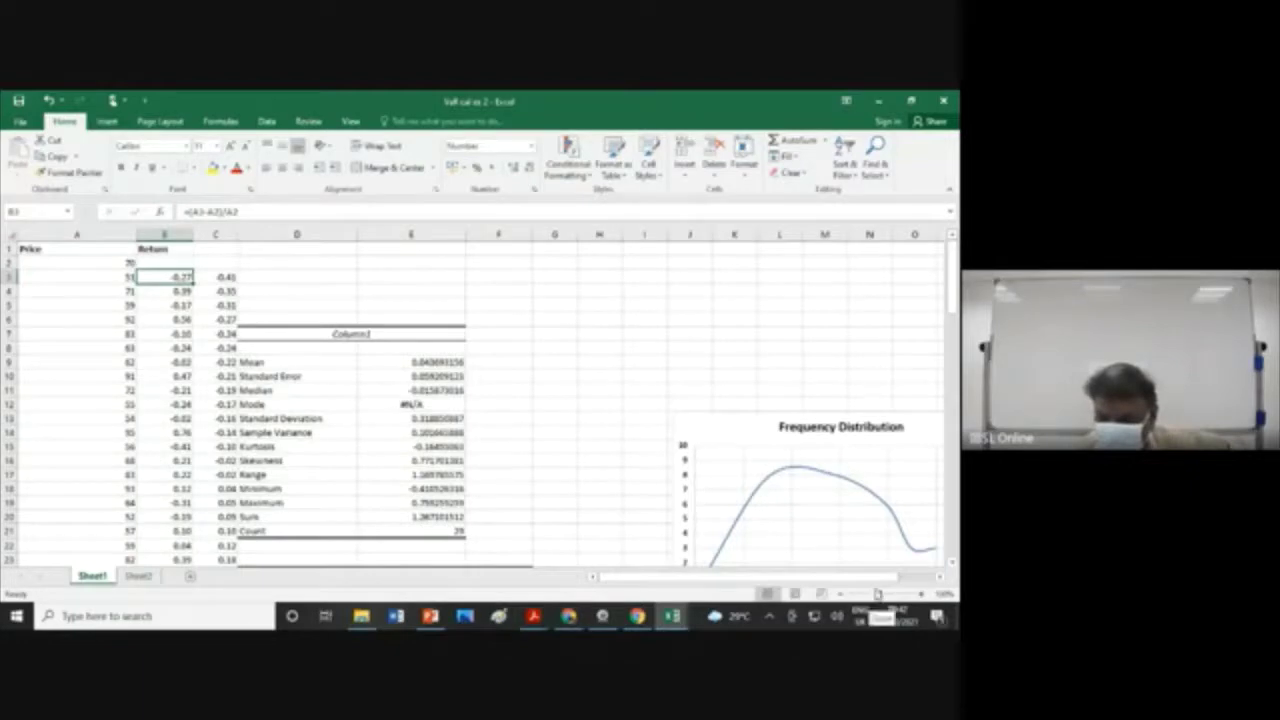
left_click_drag(879, 596, 872, 597)
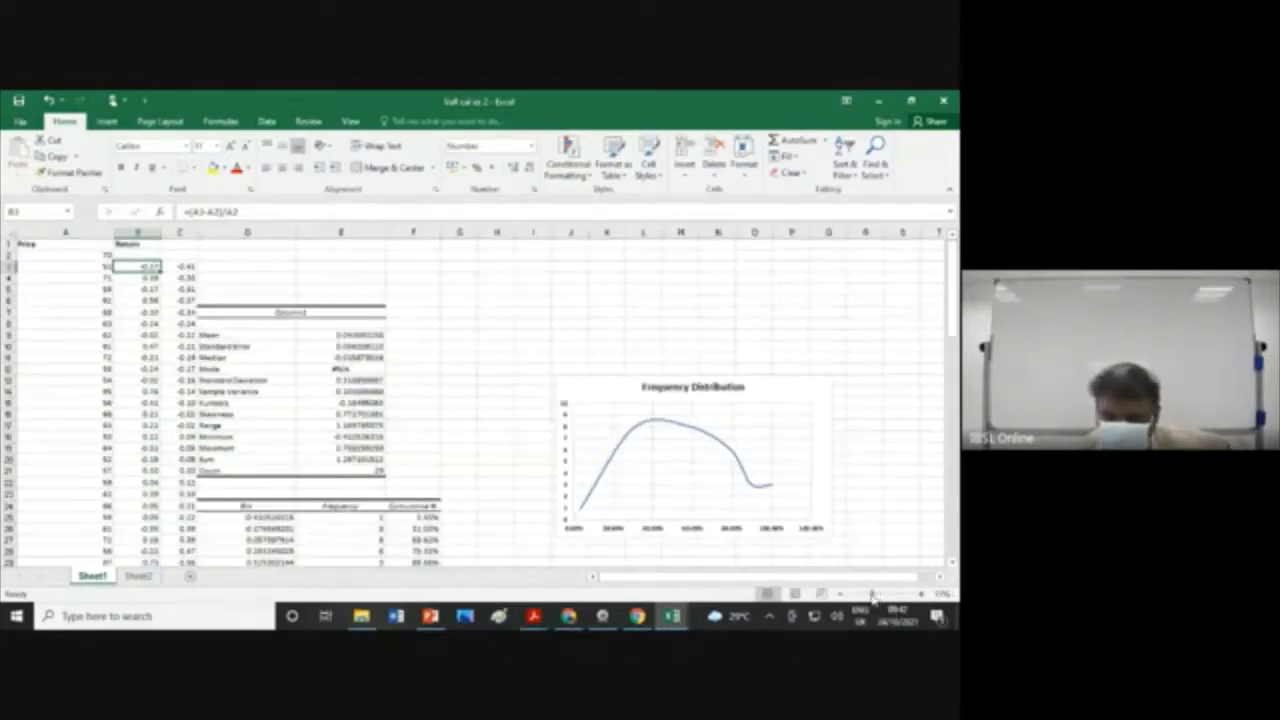
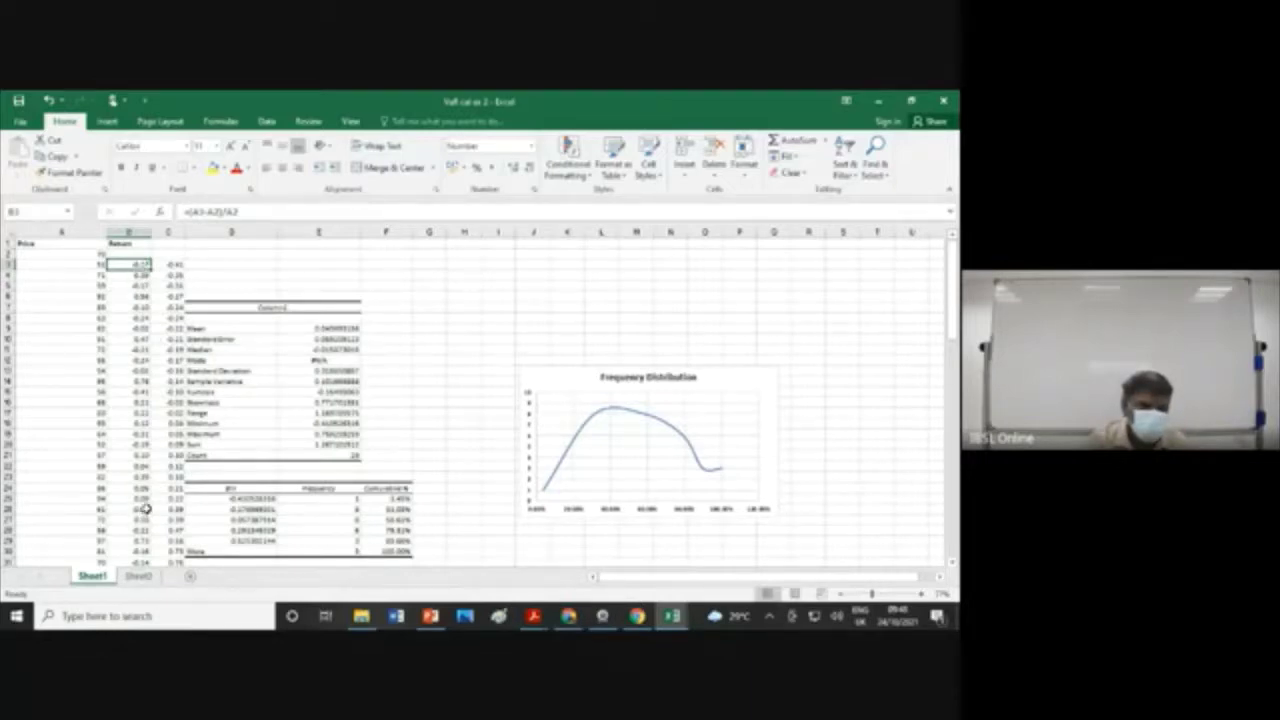
scroll(146, 500, "down", 1)
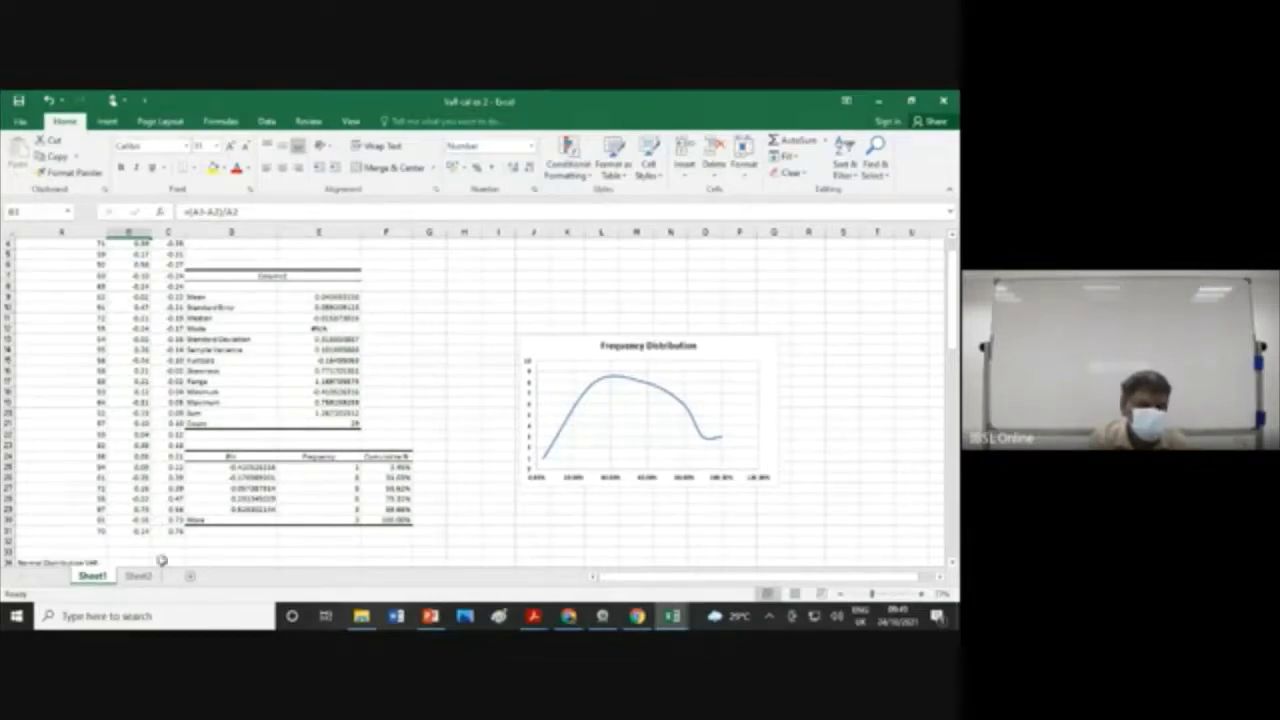
scroll(192, 499, "up", 1)
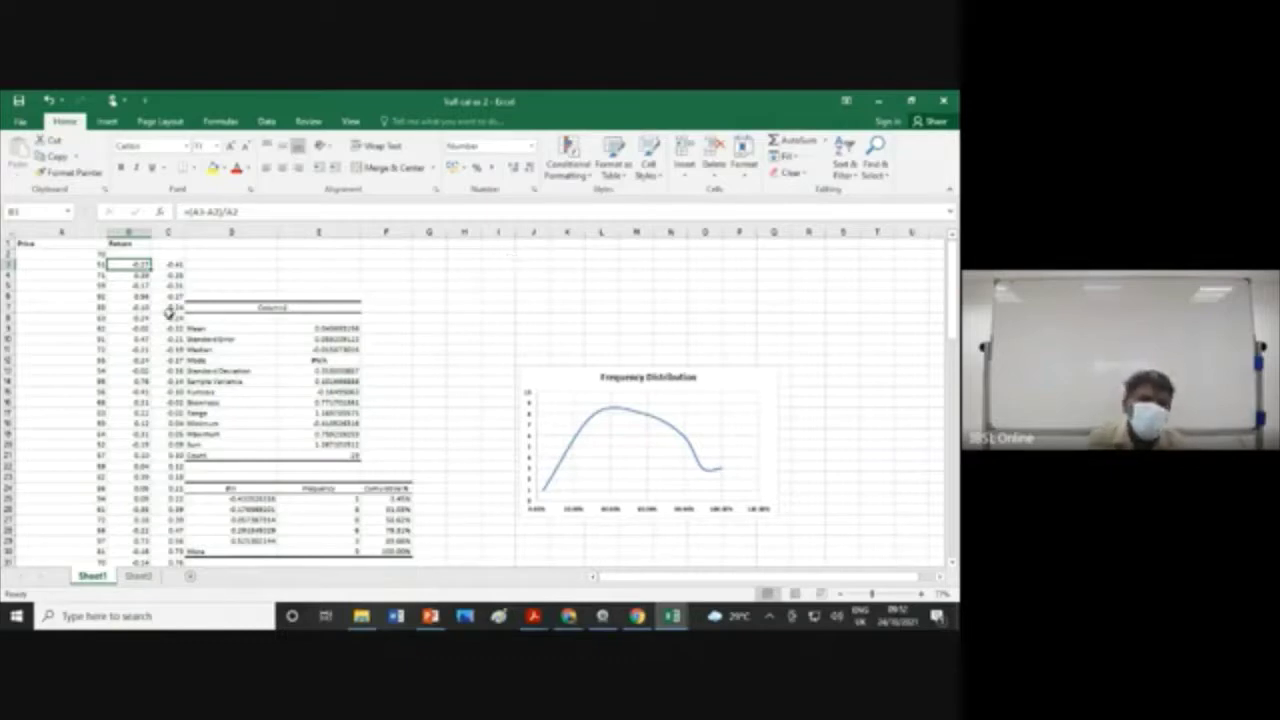
Step: Inspect the Mean Return formula in B35 against the Return column, and the SD of Returns formula in B36
scroll(157, 340, "down", 2)
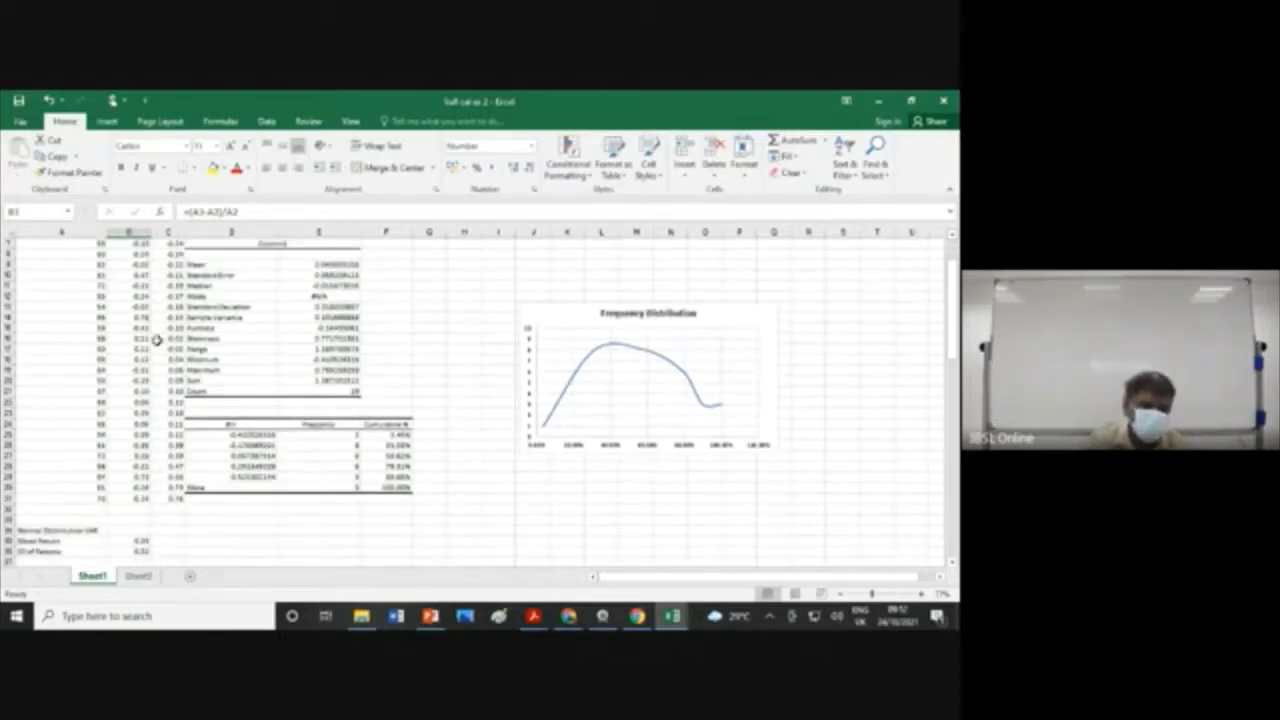
scroll(157, 340, "down", 1)
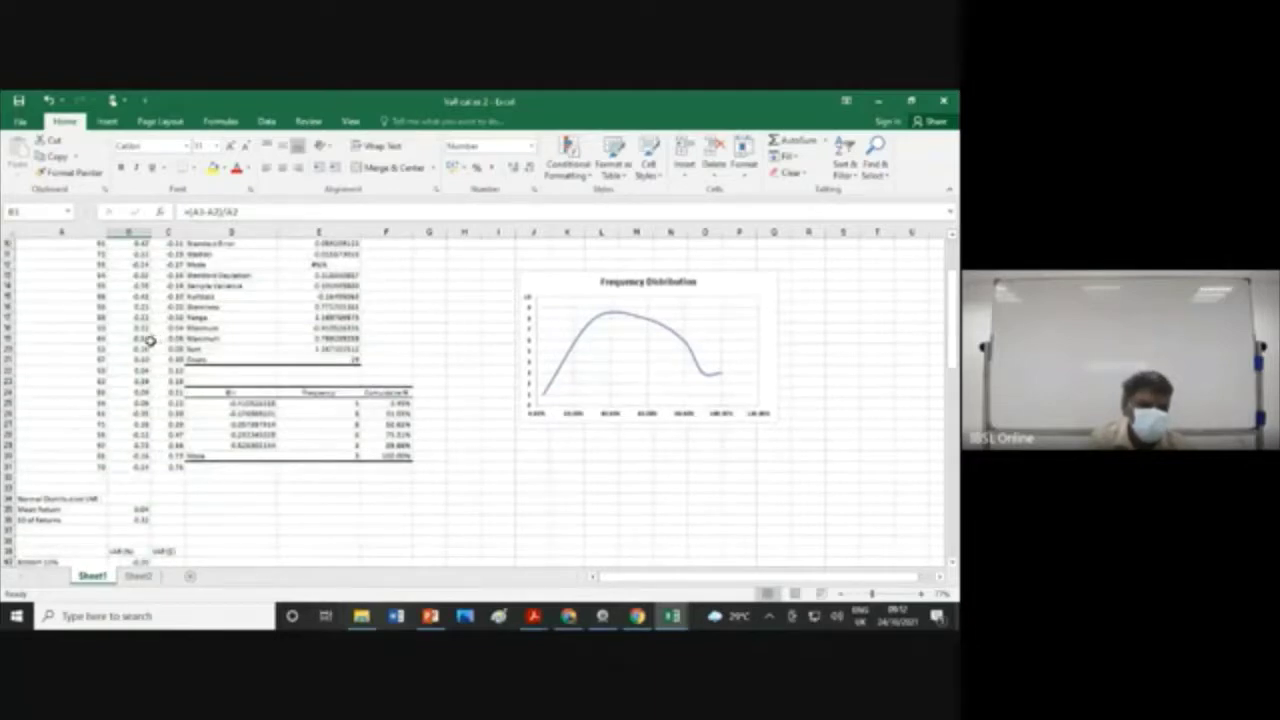
left_click(133, 510)
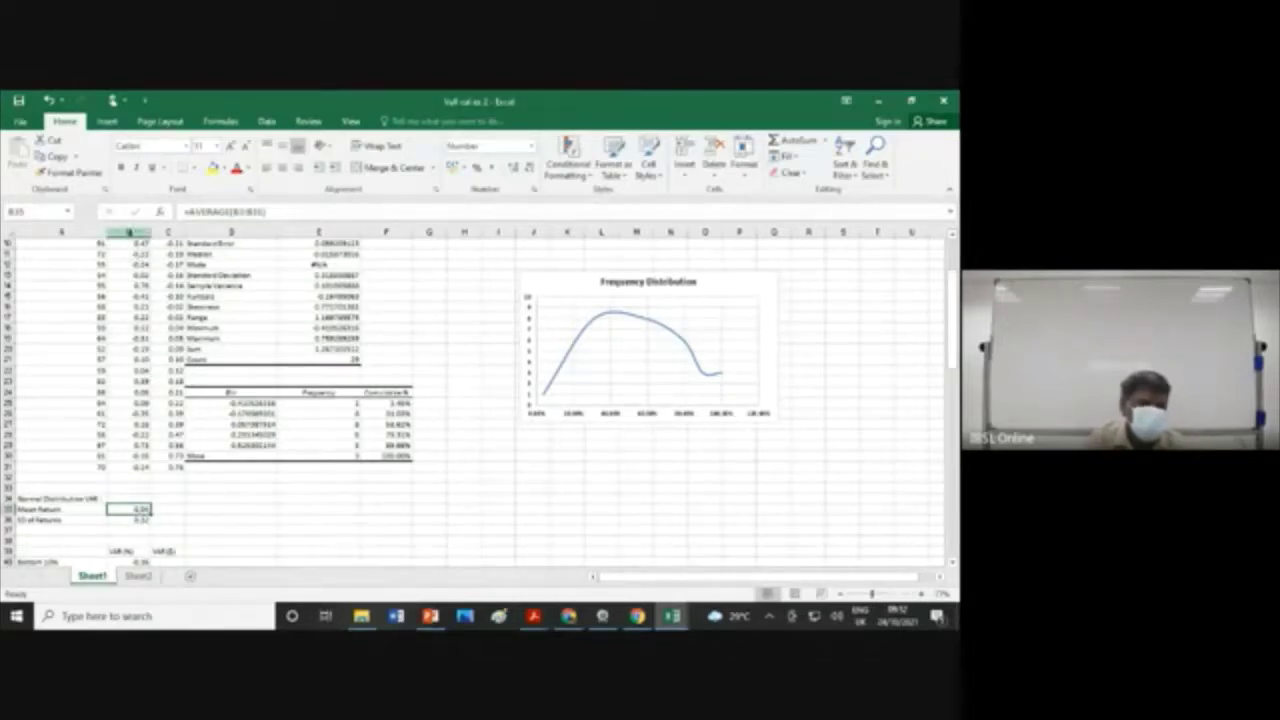
scroll(126, 306, "up", 3)
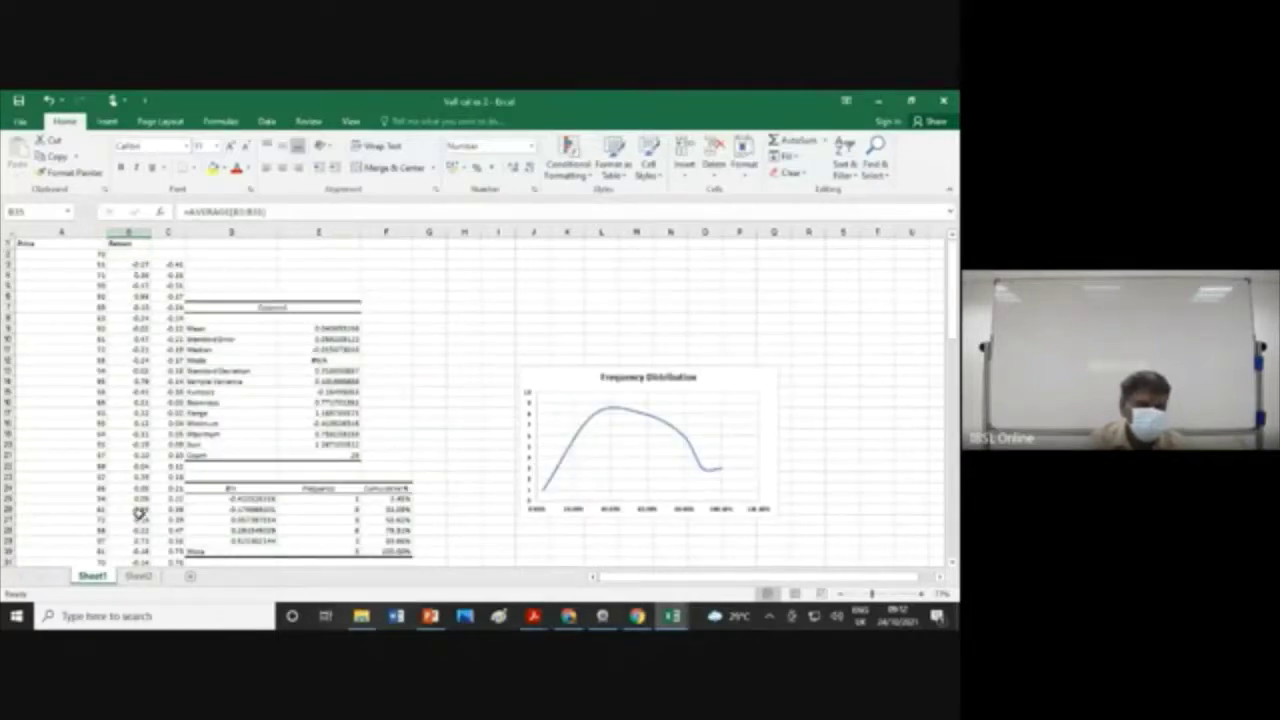
scroll(143, 279, "down", 3)
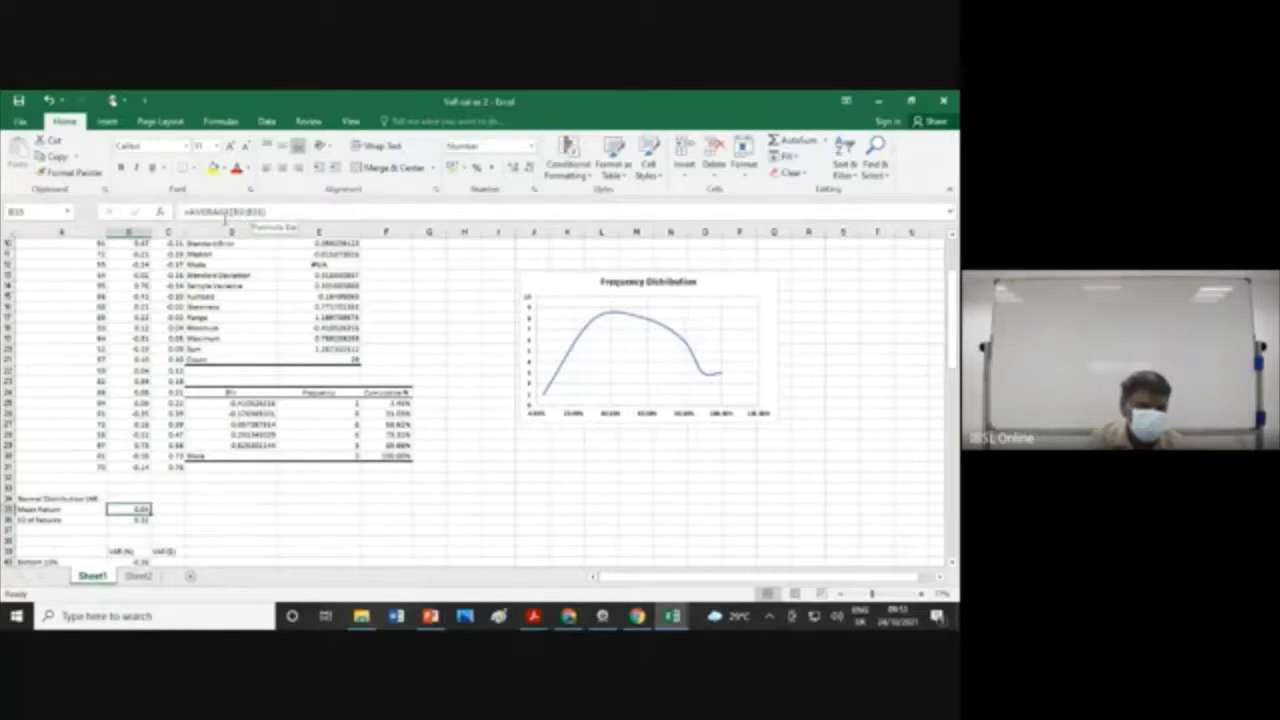
left_click(130, 521)
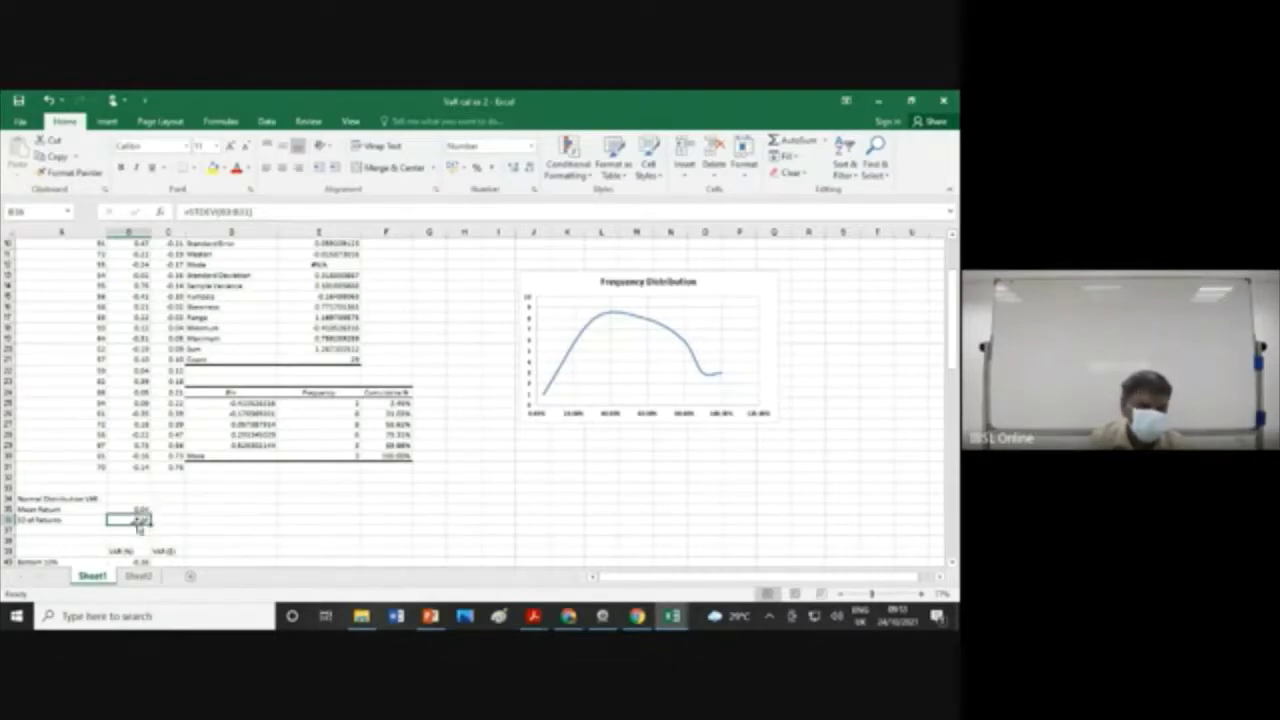
Step: Examine the normal distribution VaR and historical VaR sections, including the bottom 10% and 5% figures and the lower statistics table and chart
scroll(276, 482, "down", 1)
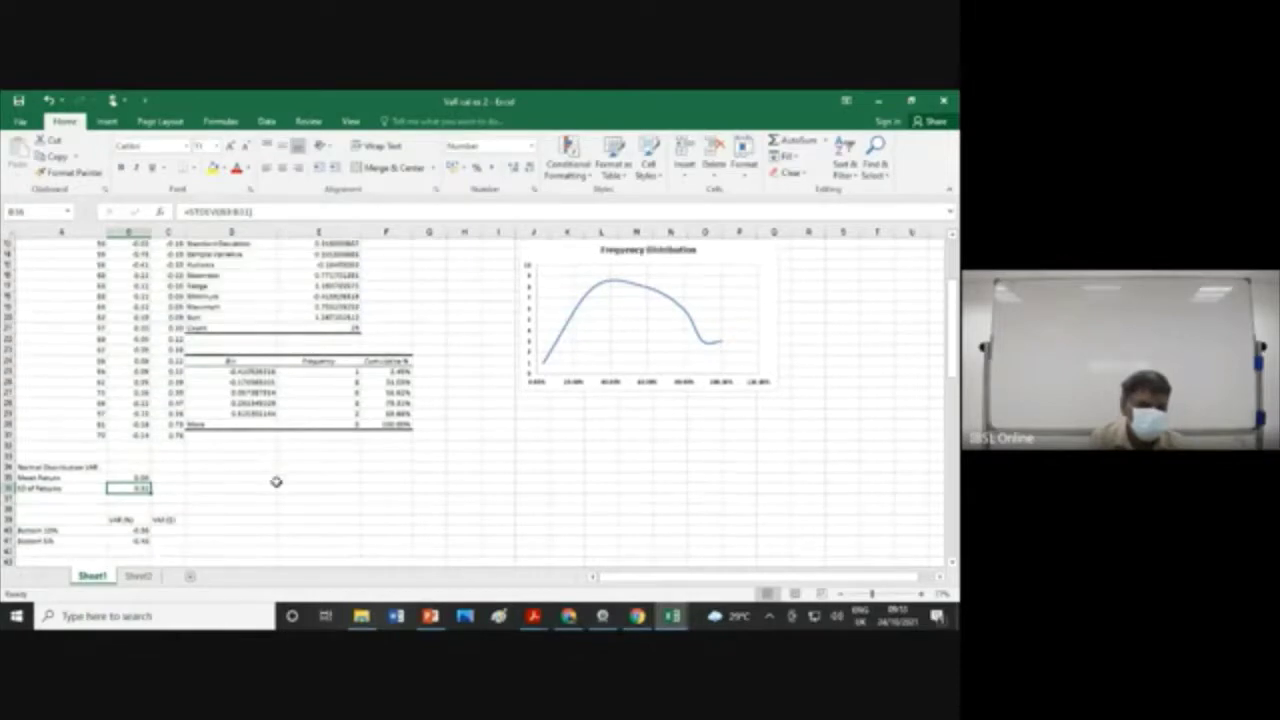
scroll(276, 482, "down", 1)
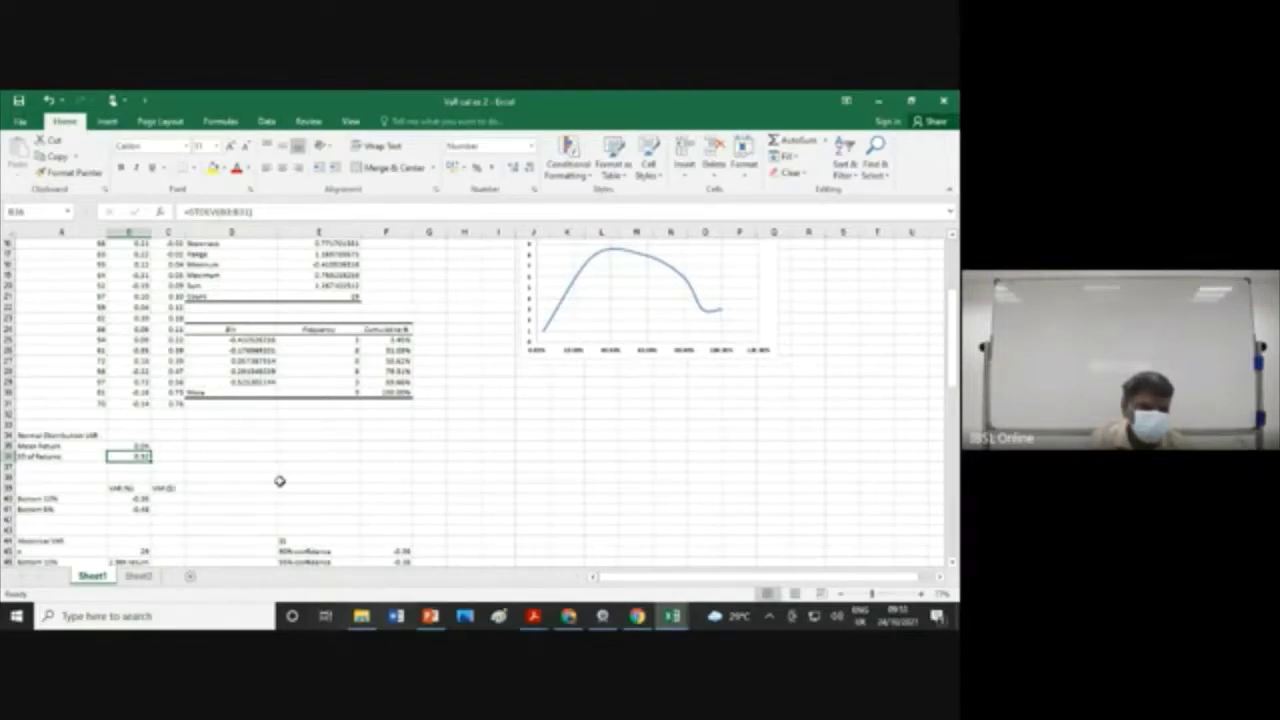
scroll(280, 481, "down", 3)
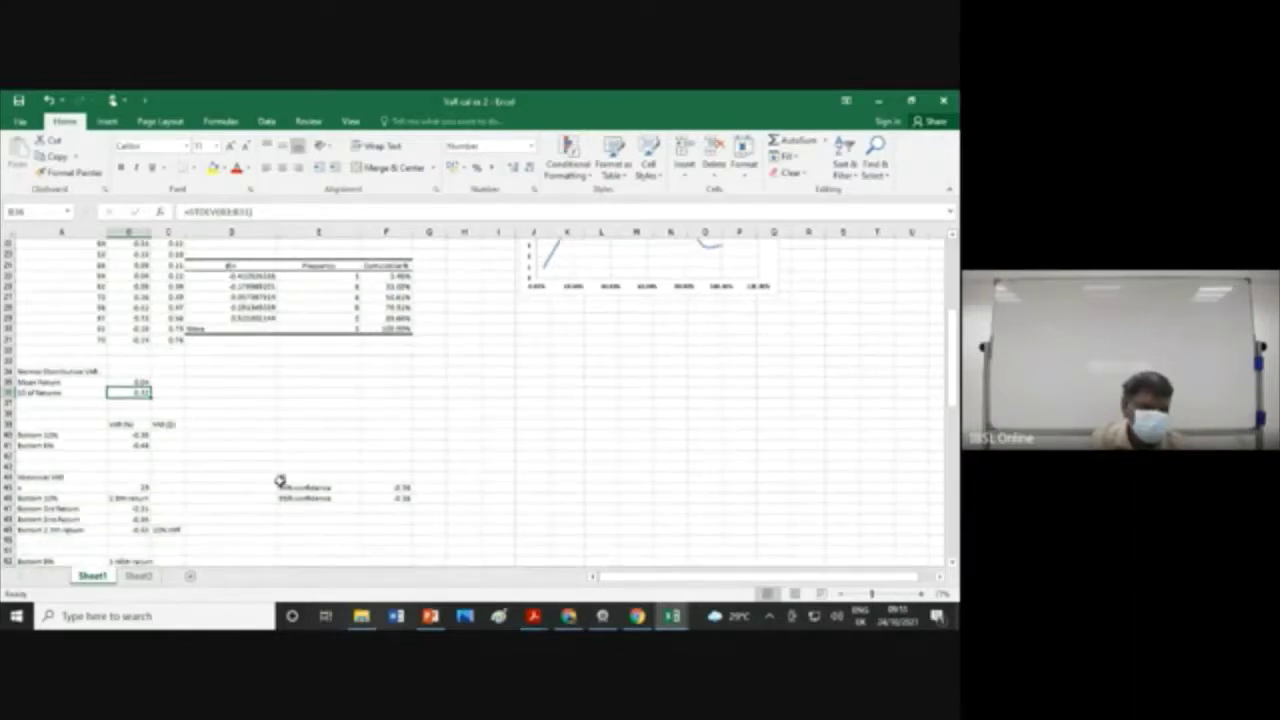
scroll(280, 481, "down", 1)
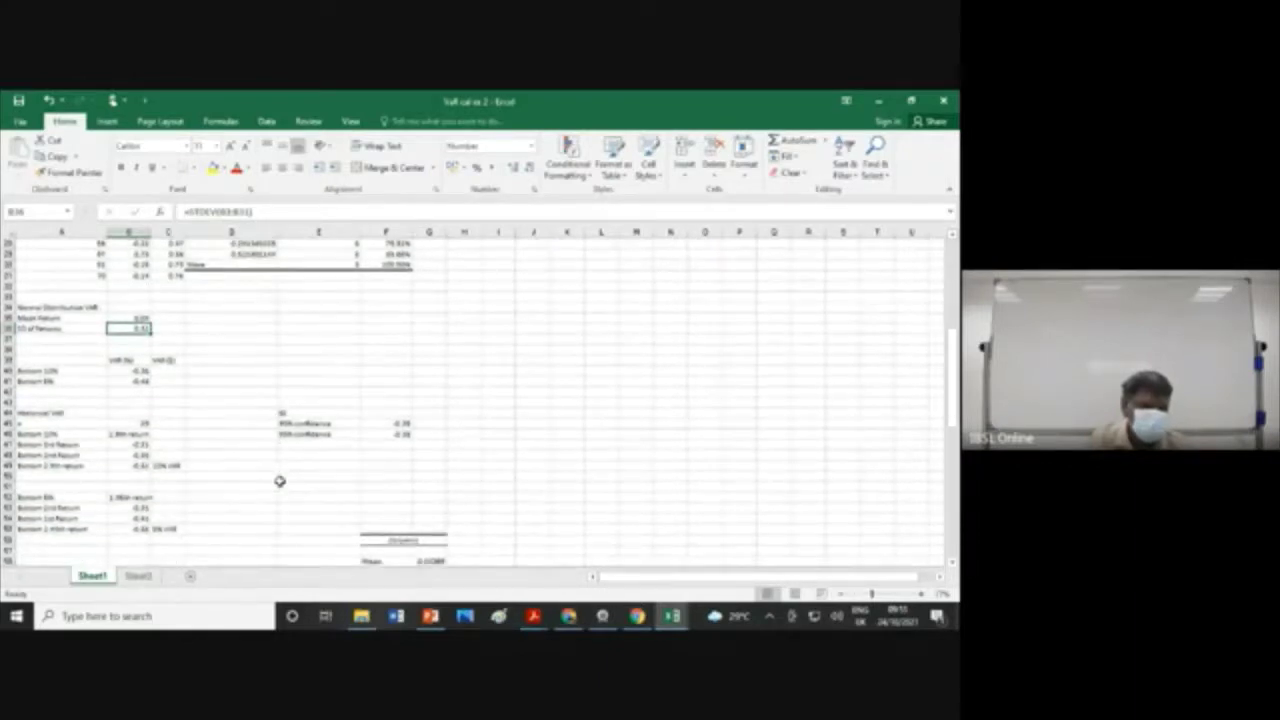
scroll(280, 481, "down", 5)
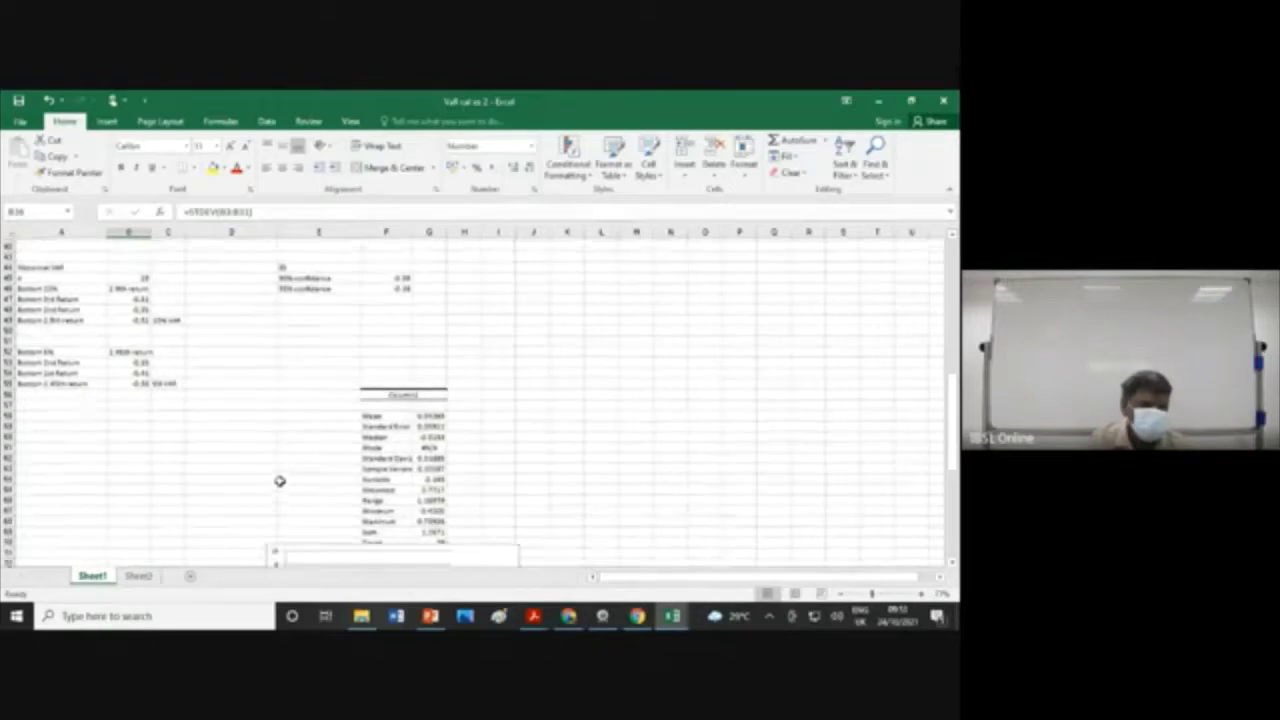
scroll(280, 481, "down", 1)
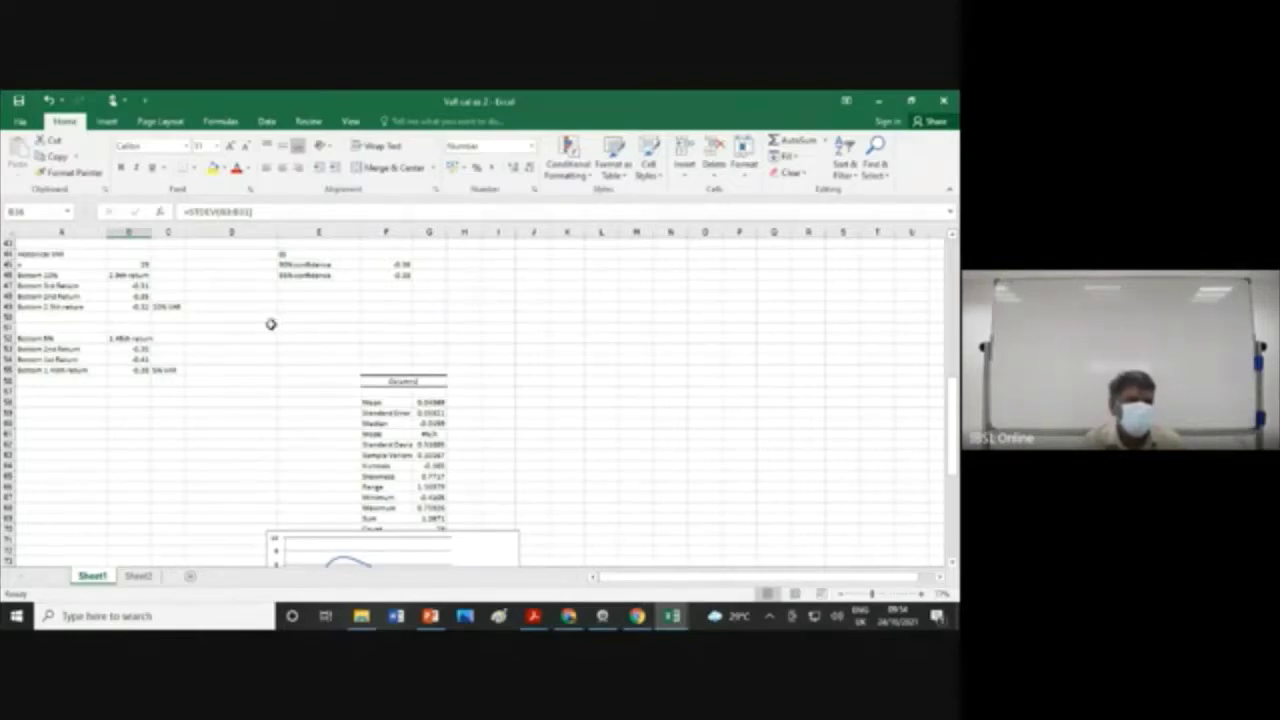
scroll(168, 330, "down", 1)
scroll(168, 330, "down", 1)
scroll(168, 330, "down", 1)
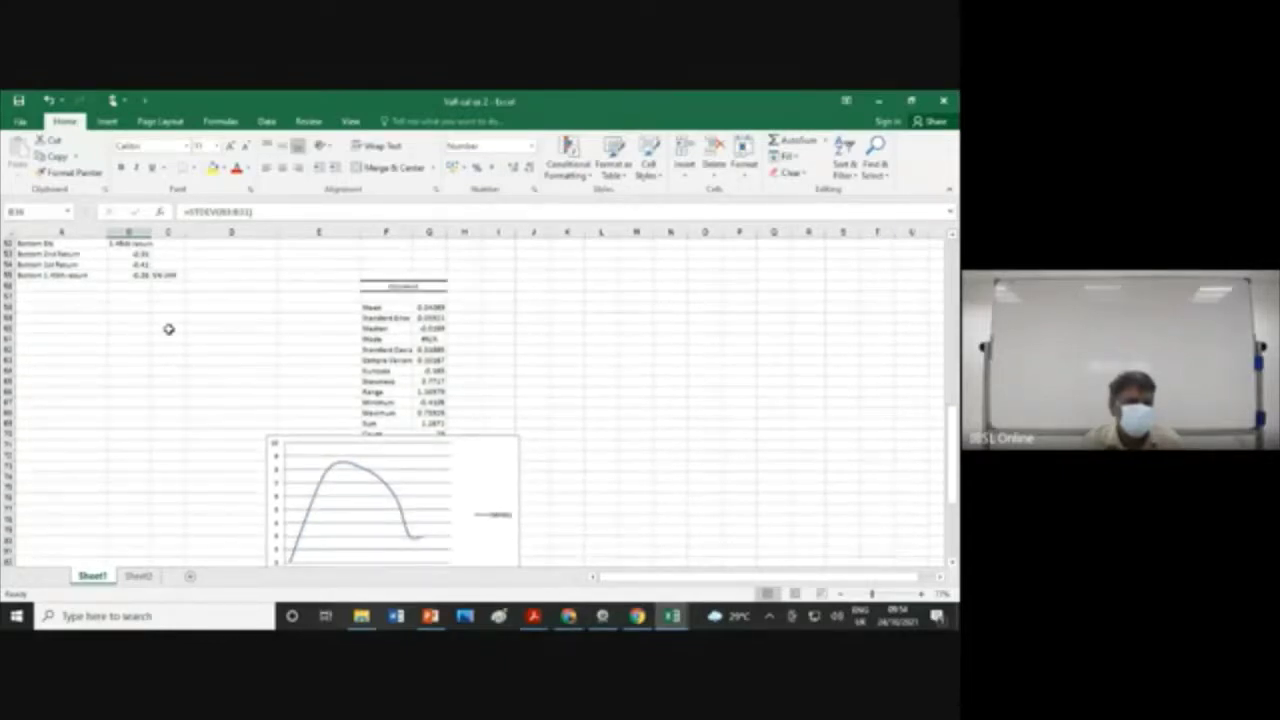
Step: Recheck the prices and returns at the start of Sheet1 and go back to the normal distribution and historical VaR sections
scroll(168, 330, "up", 1)
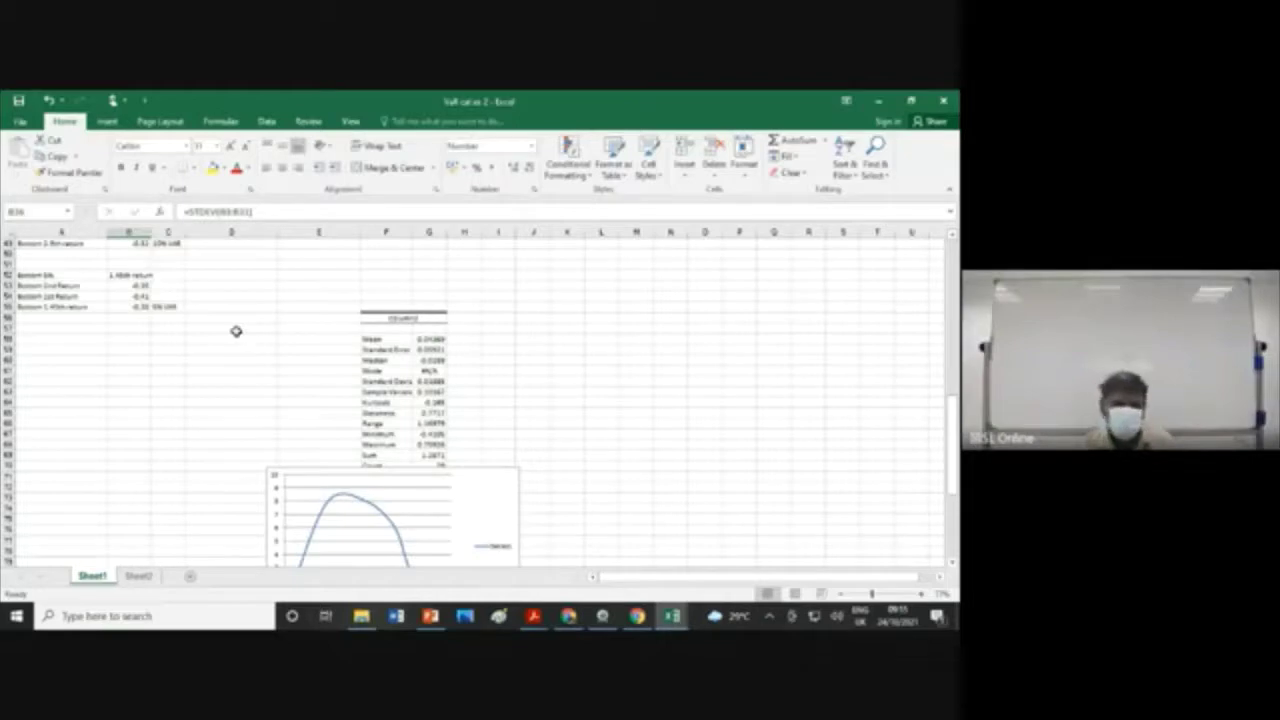
scroll(236, 331, "up", 13)
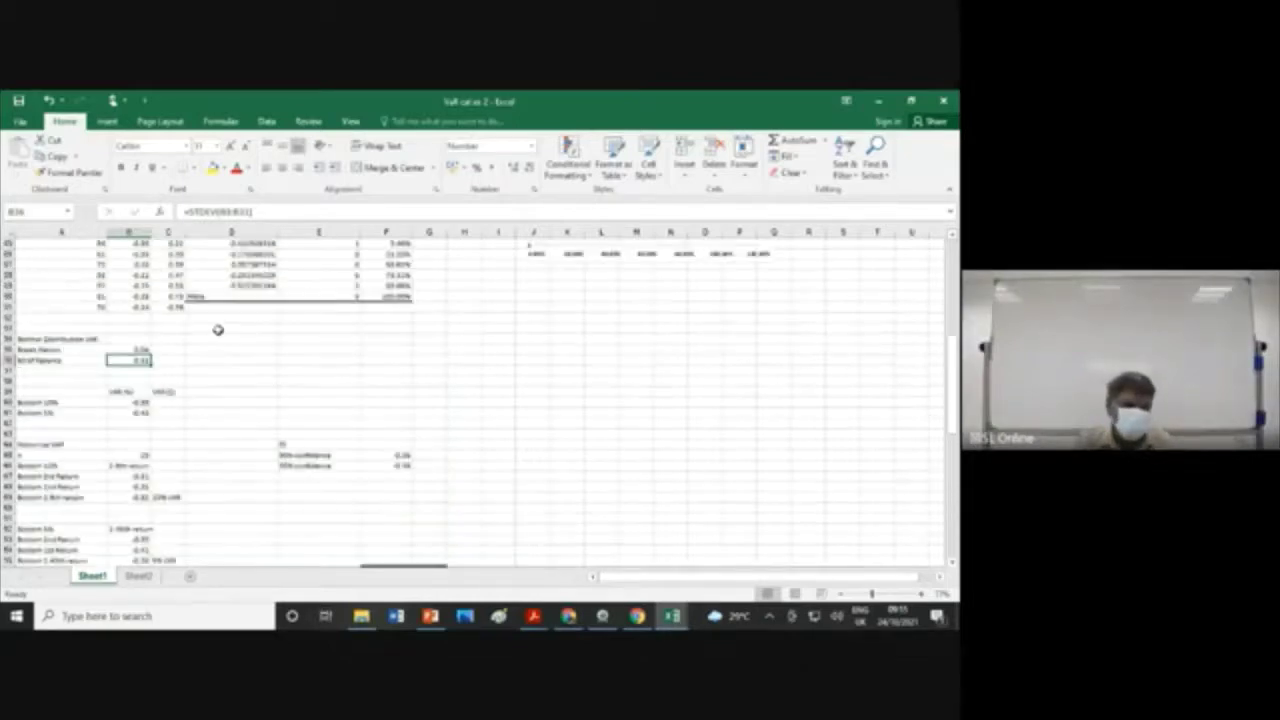
scroll(166, 318, "up", 3)
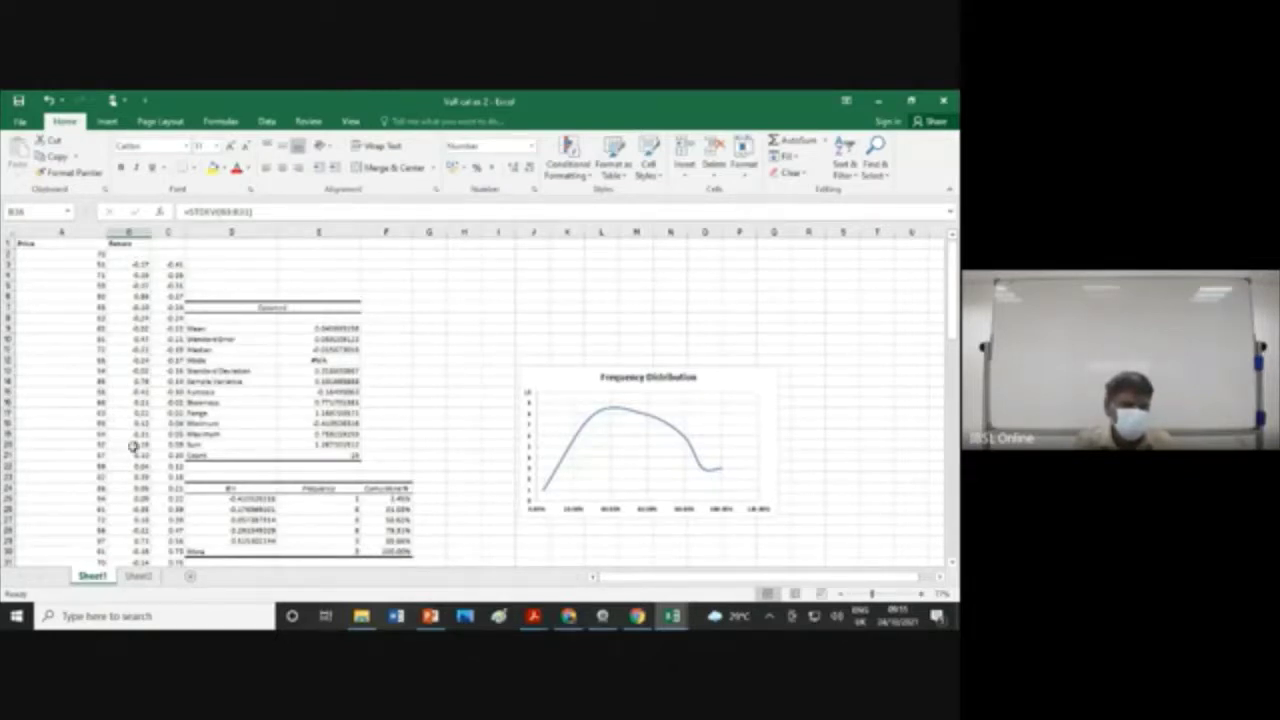
scroll(138, 480, "down", 5)
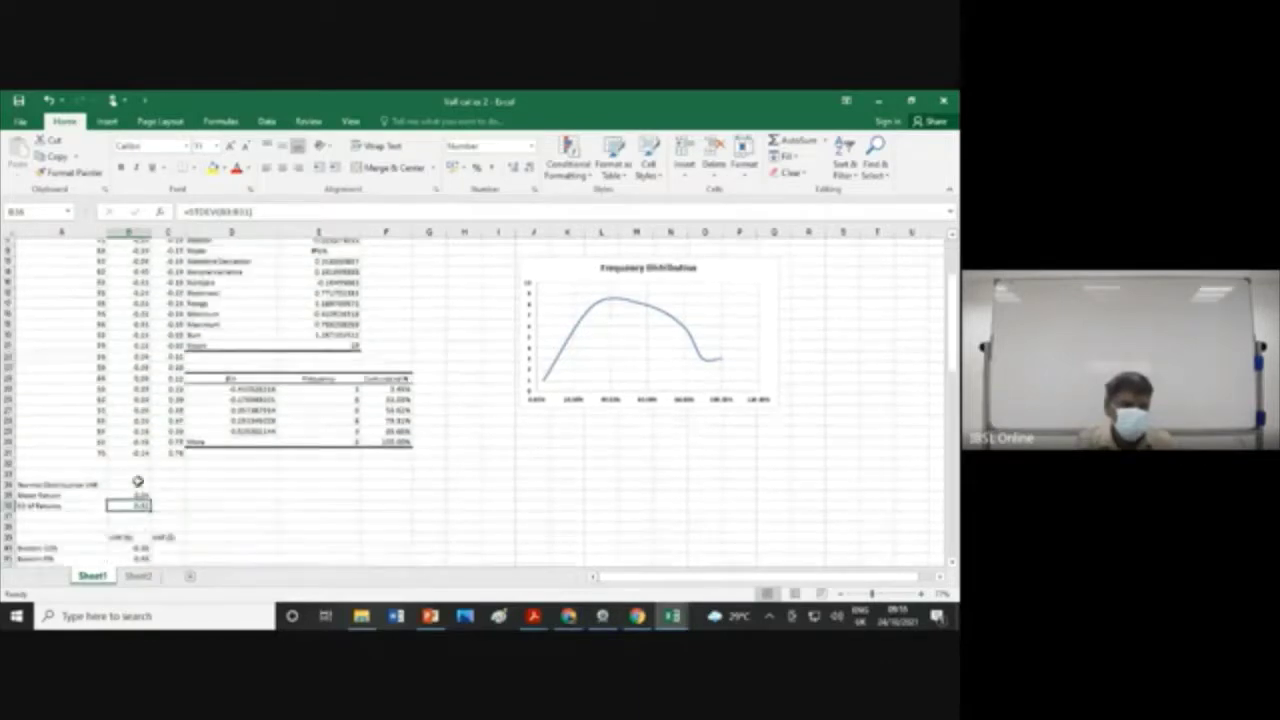
scroll(138, 481, "down", 6)
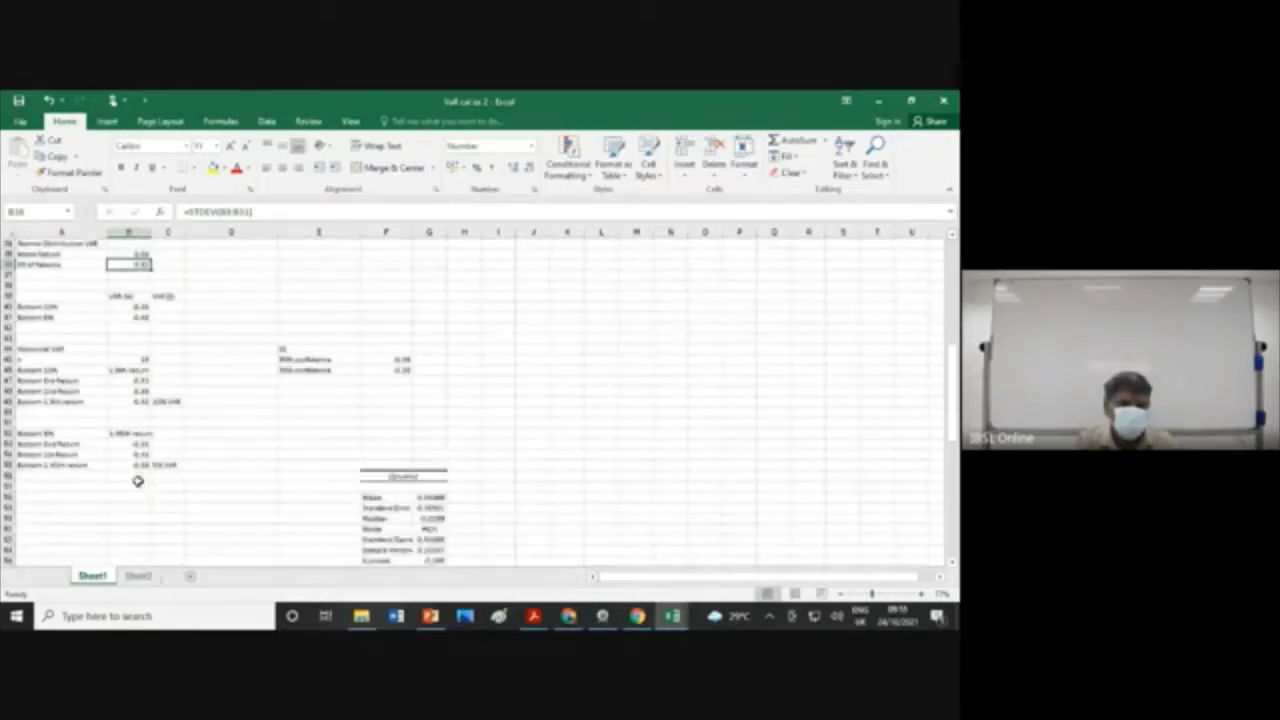
Step: Examine the historical VaR section's bottom 10% and bottom 5% figures, then the descriptive statistics table and chart below it
scroll(145, 481, "down", 2)
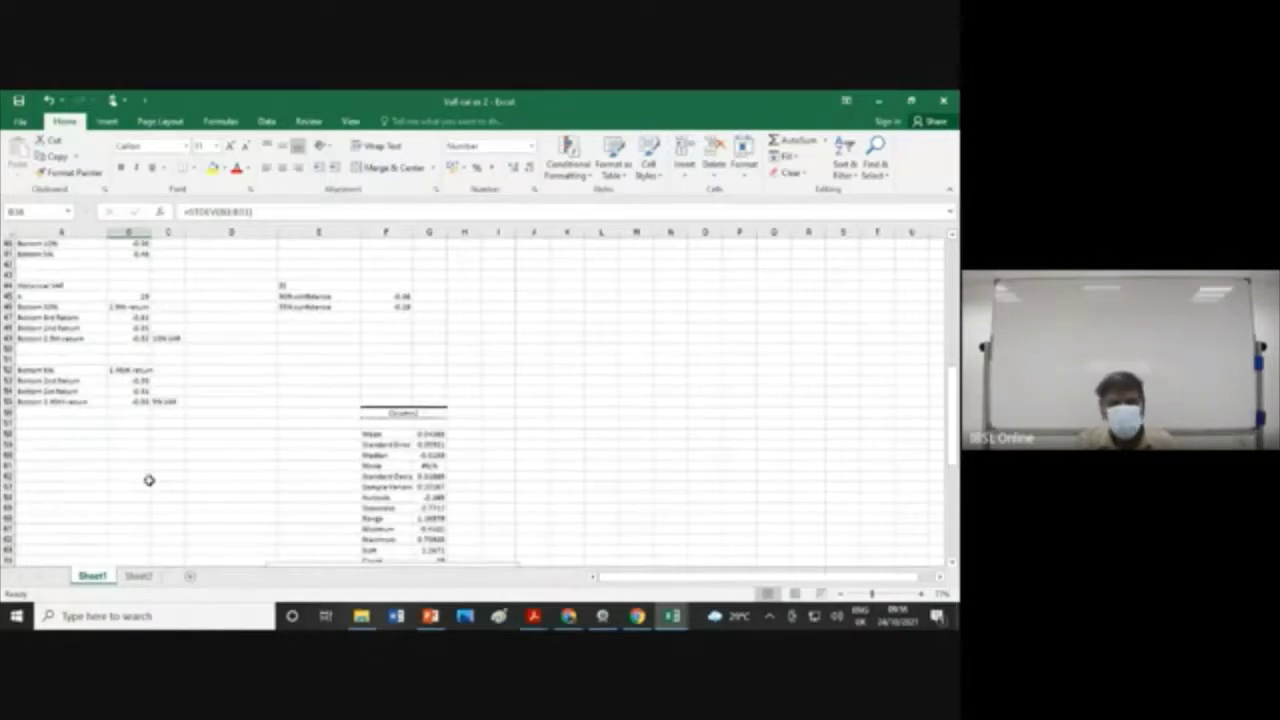
scroll(148, 480, "down", 1)
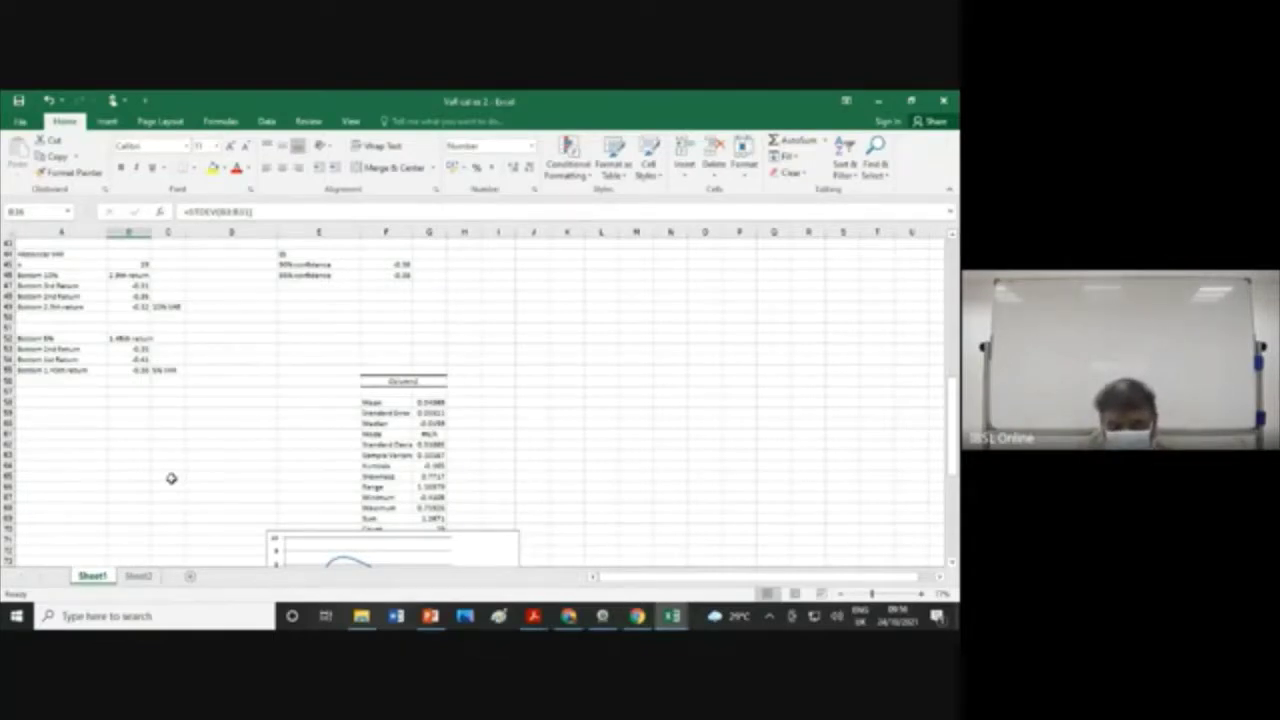
scroll(211, 355, "down", 1)
scroll(211, 355, "down", 1)
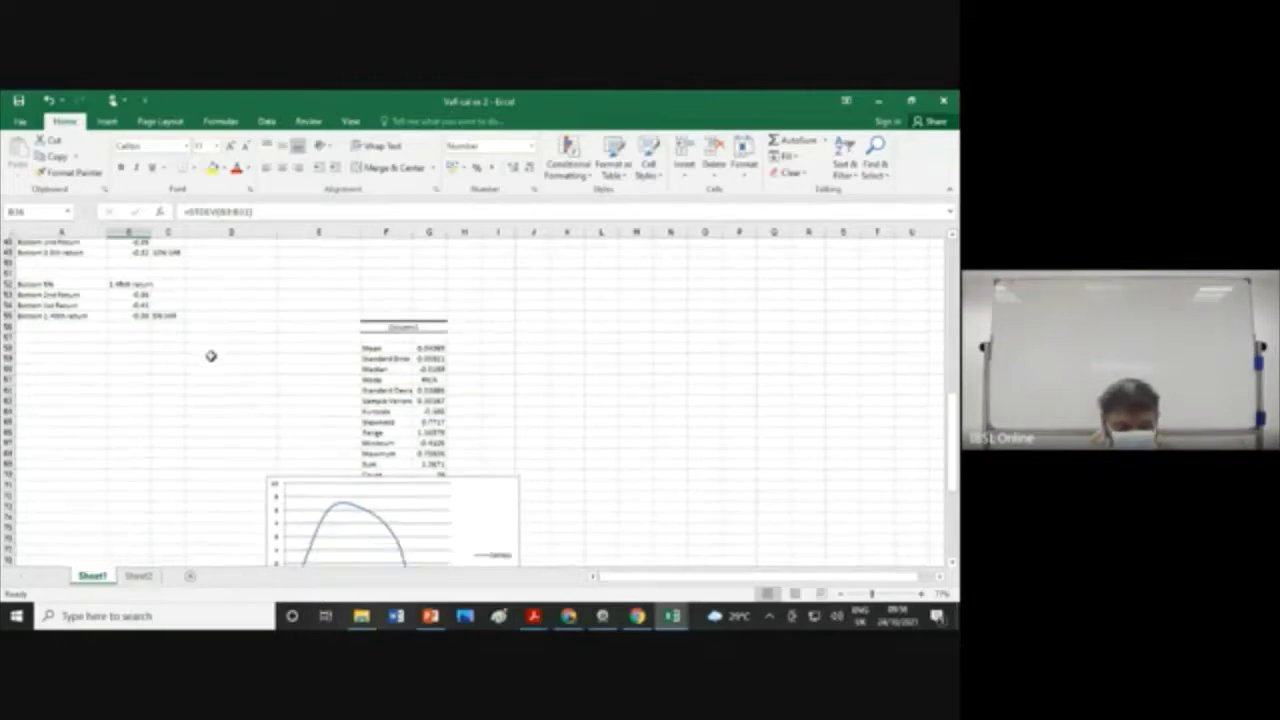
scroll(211, 355, "down", 1)
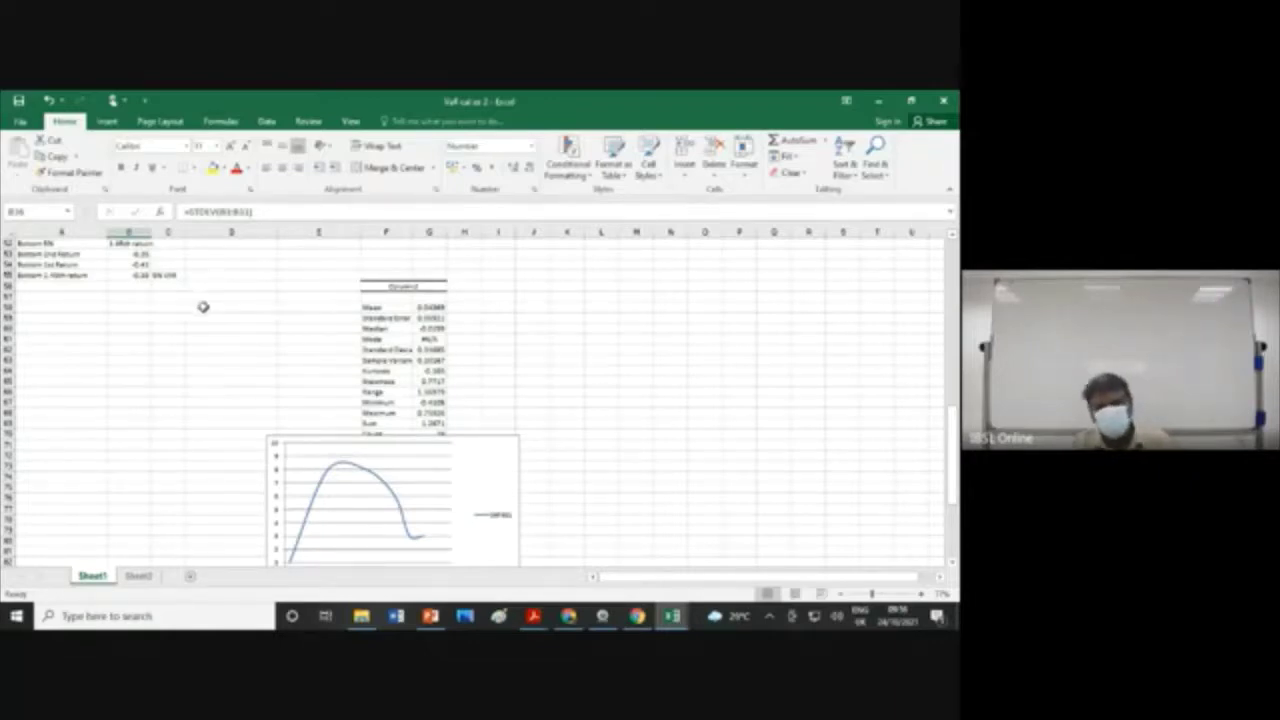
scroll(203, 308, "up", 1)
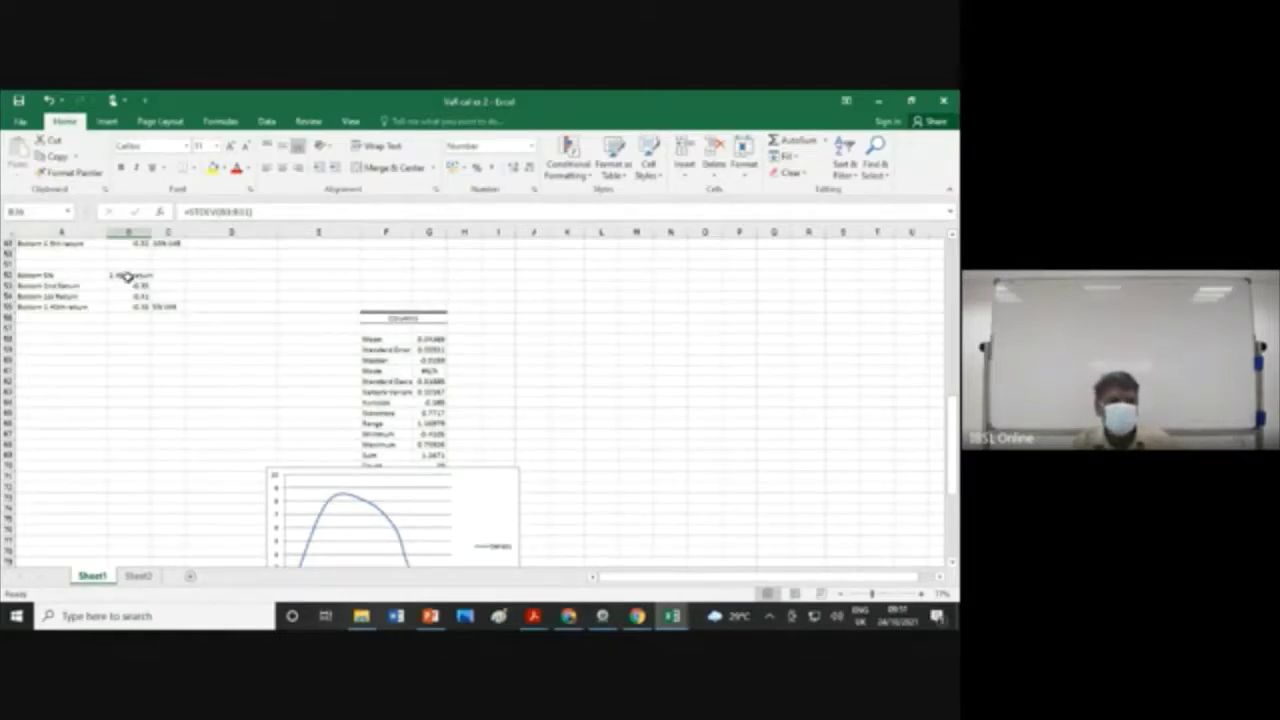
Step: Check the lowest sorted returns in column C and inspect the bottom 1.45th return formula in B55
scroll(265, 312, "up", 3)
scroll(265, 312, "up", 10)
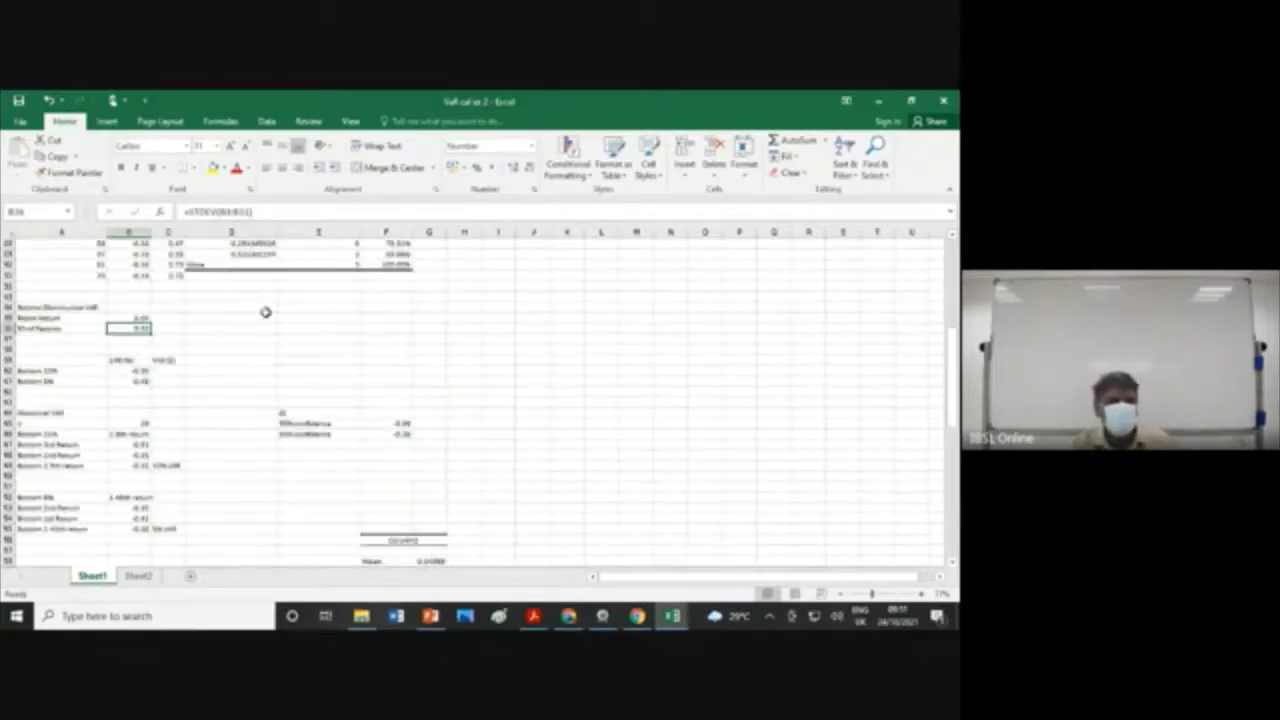
scroll(265, 312, "up", 1)
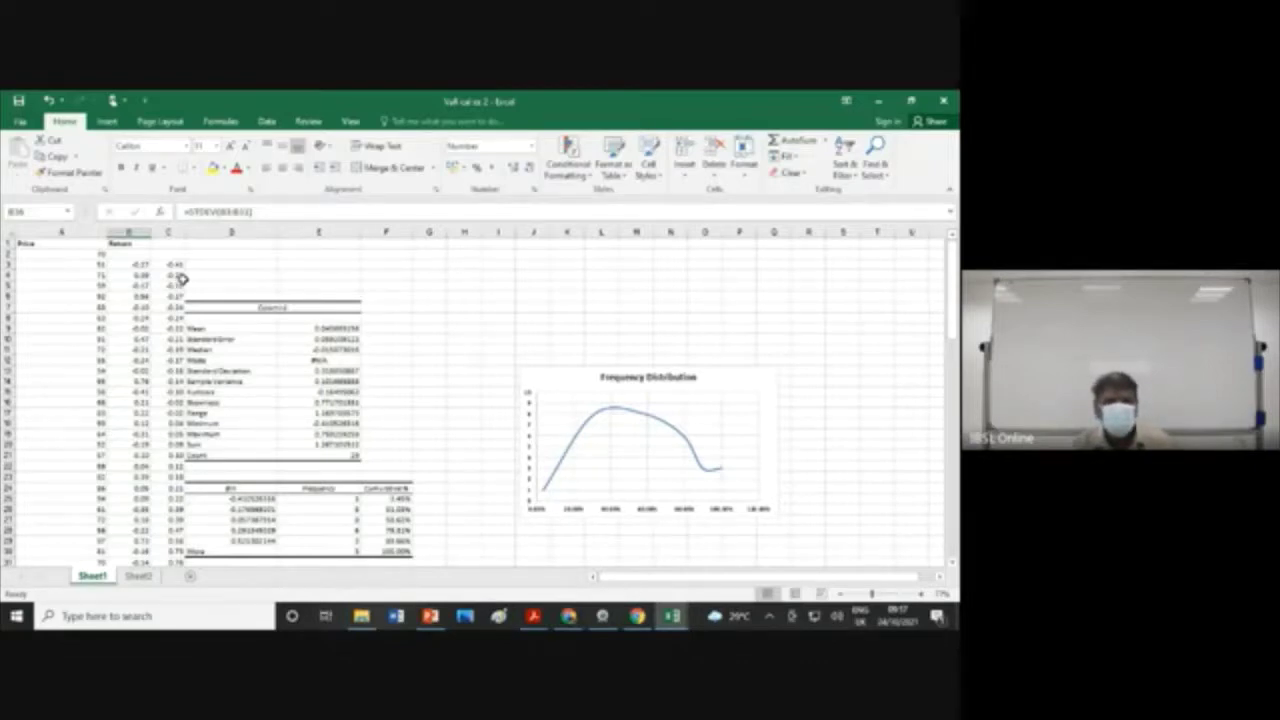
scroll(181, 279, "down", 6)
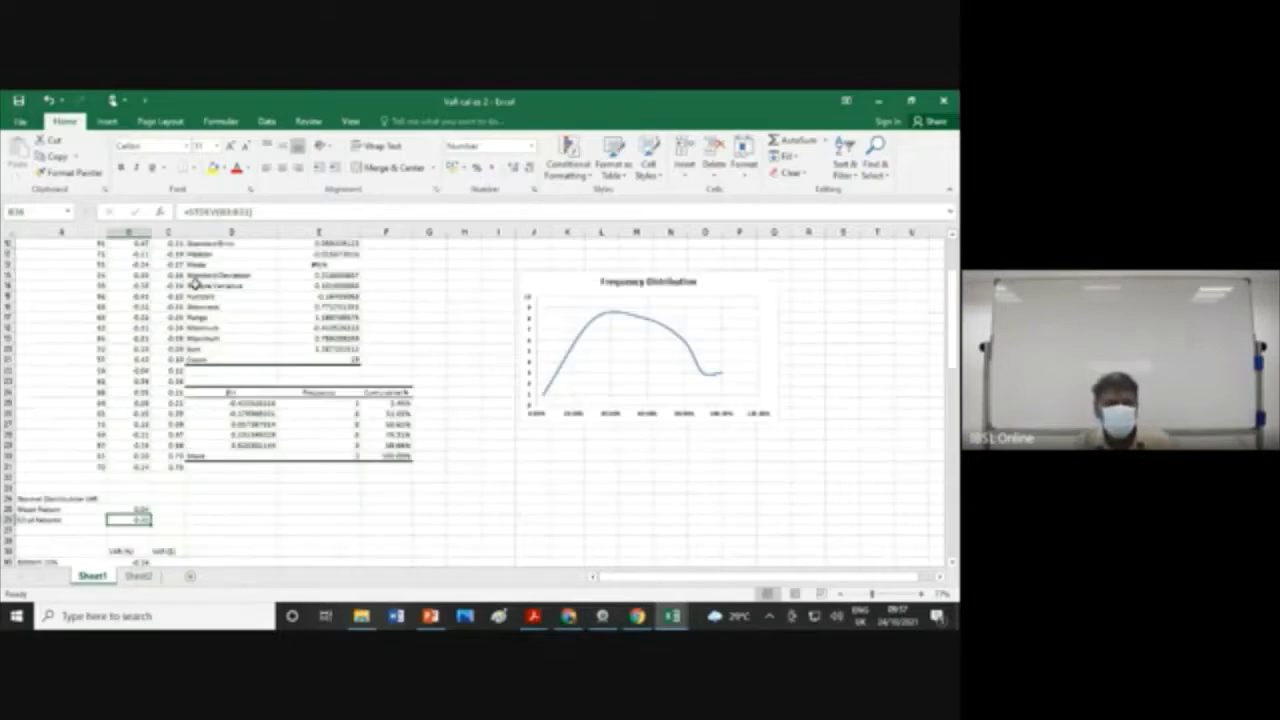
scroll(195, 285, "down", 4)
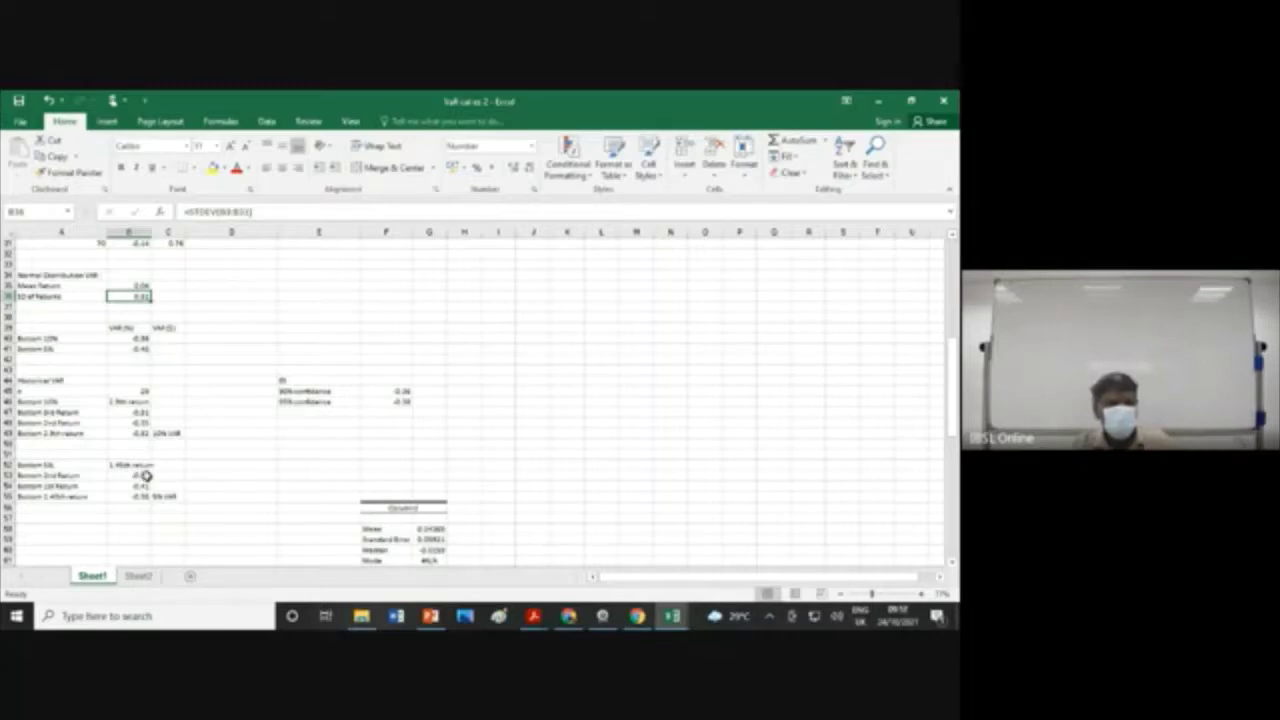
left_click(117, 500)
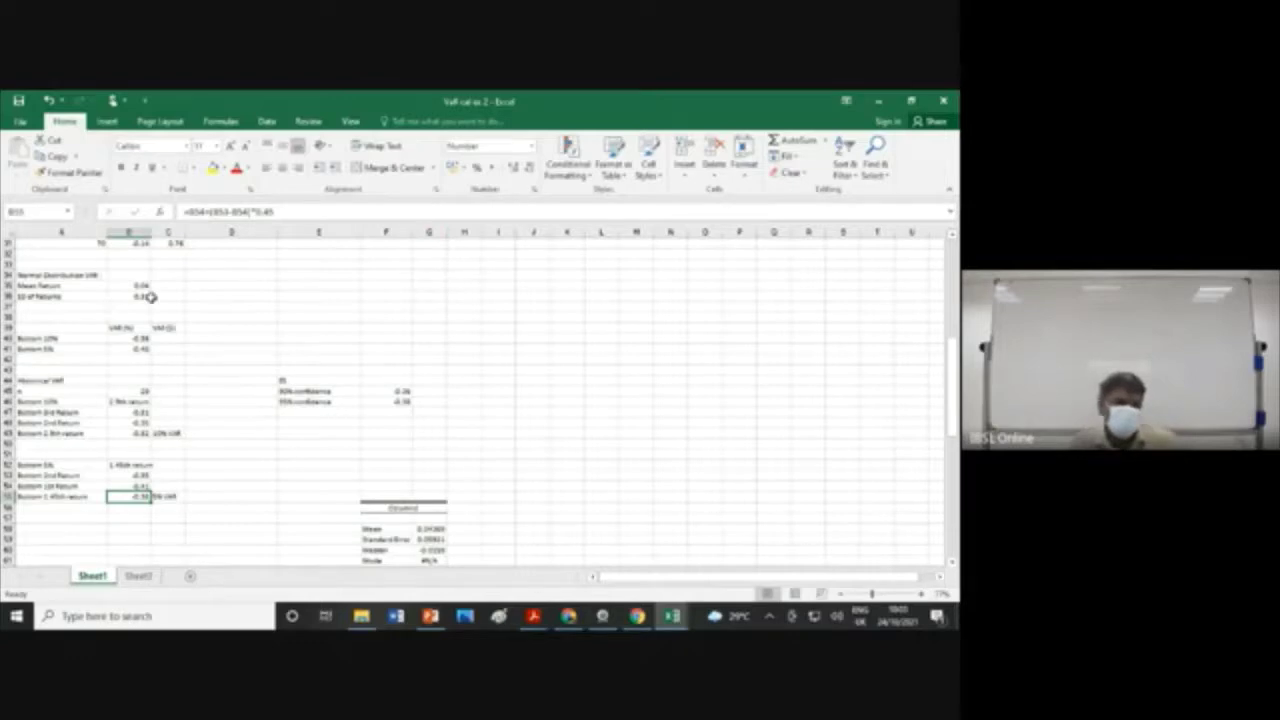
Step: Review the sorted returns again and inspect the bottom 2.9th return formula for the 10% VaR in B49
scroll(151, 297, "up", 10)
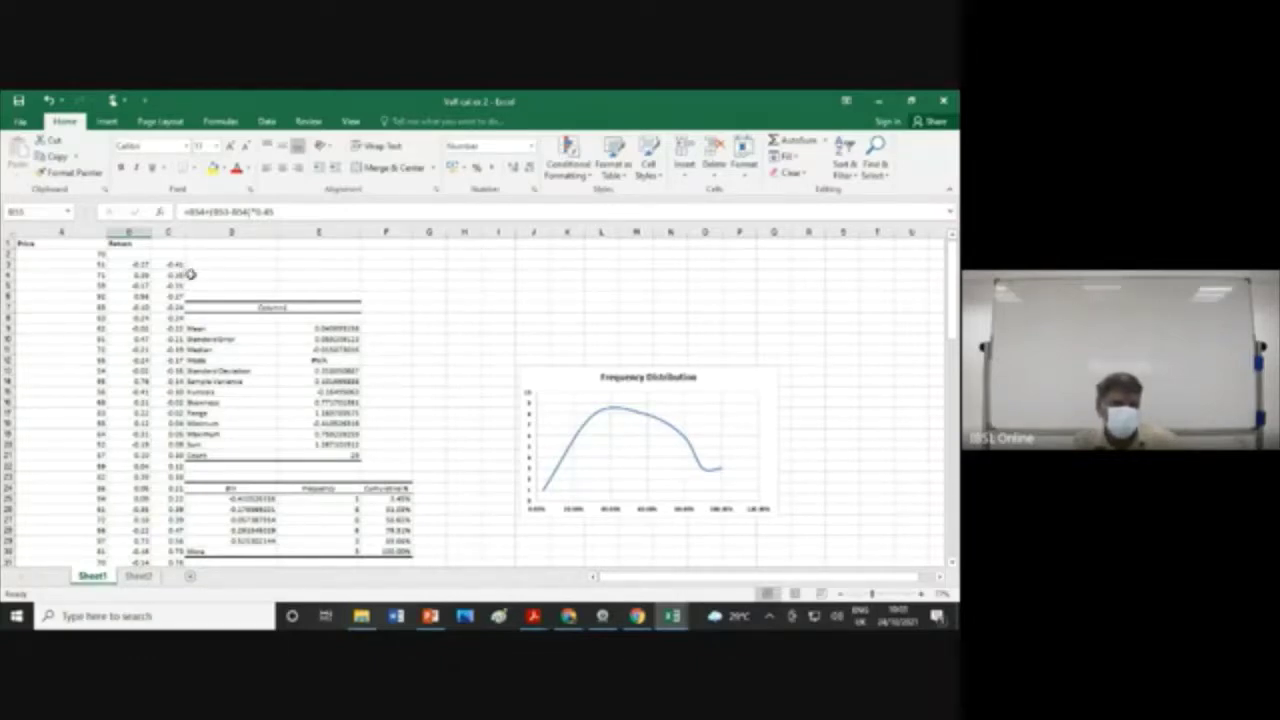
scroll(195, 274, "down", 1)
scroll(195, 274, "down", 16)
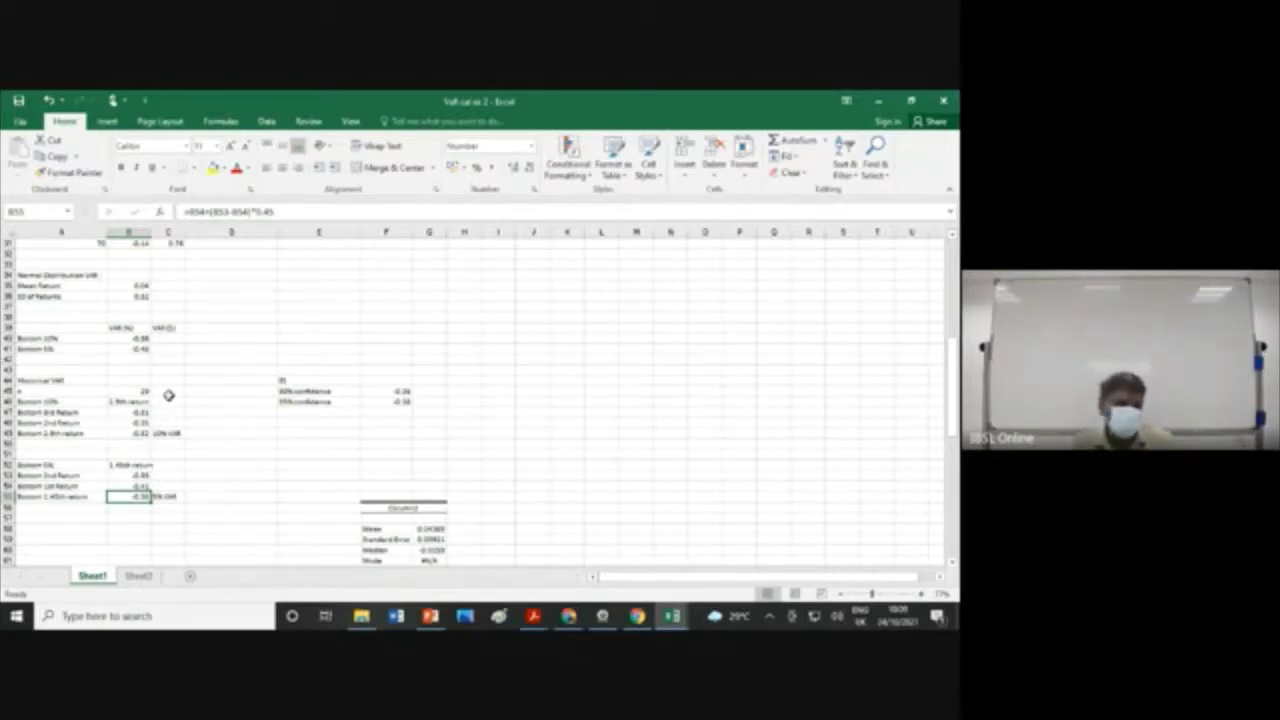
scroll(168, 395, "down", 5)
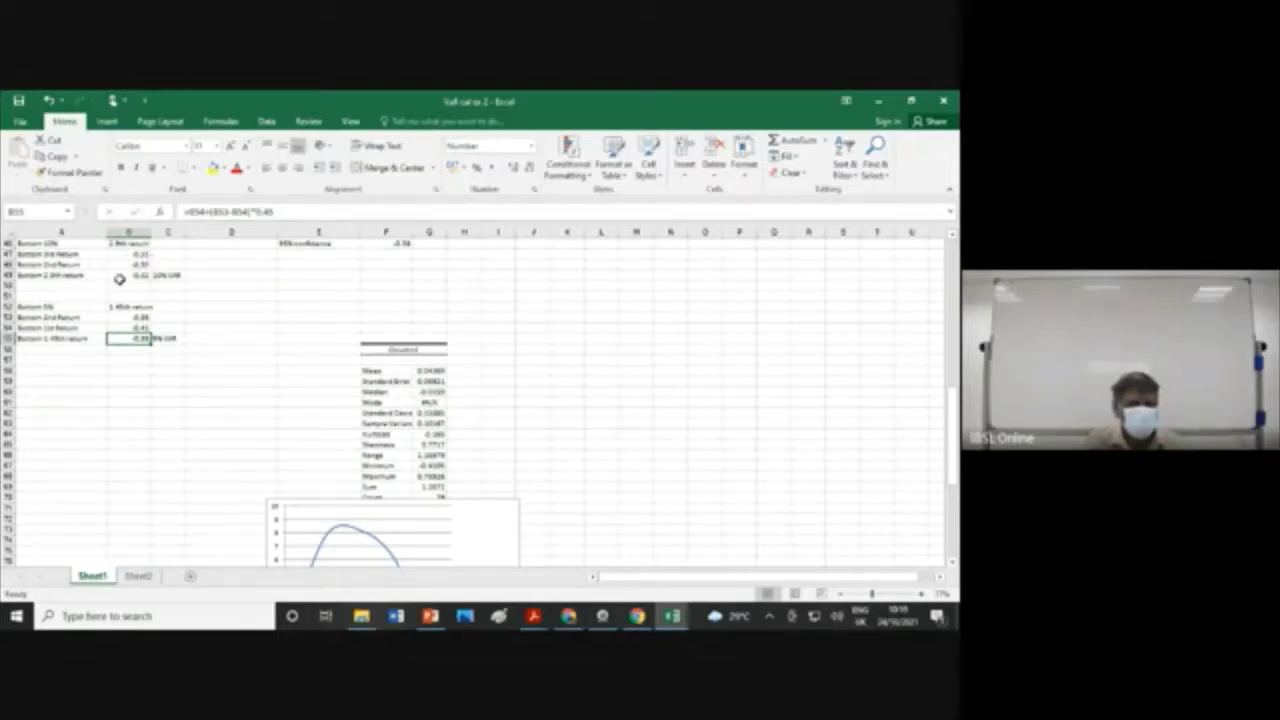
left_click(120, 276)
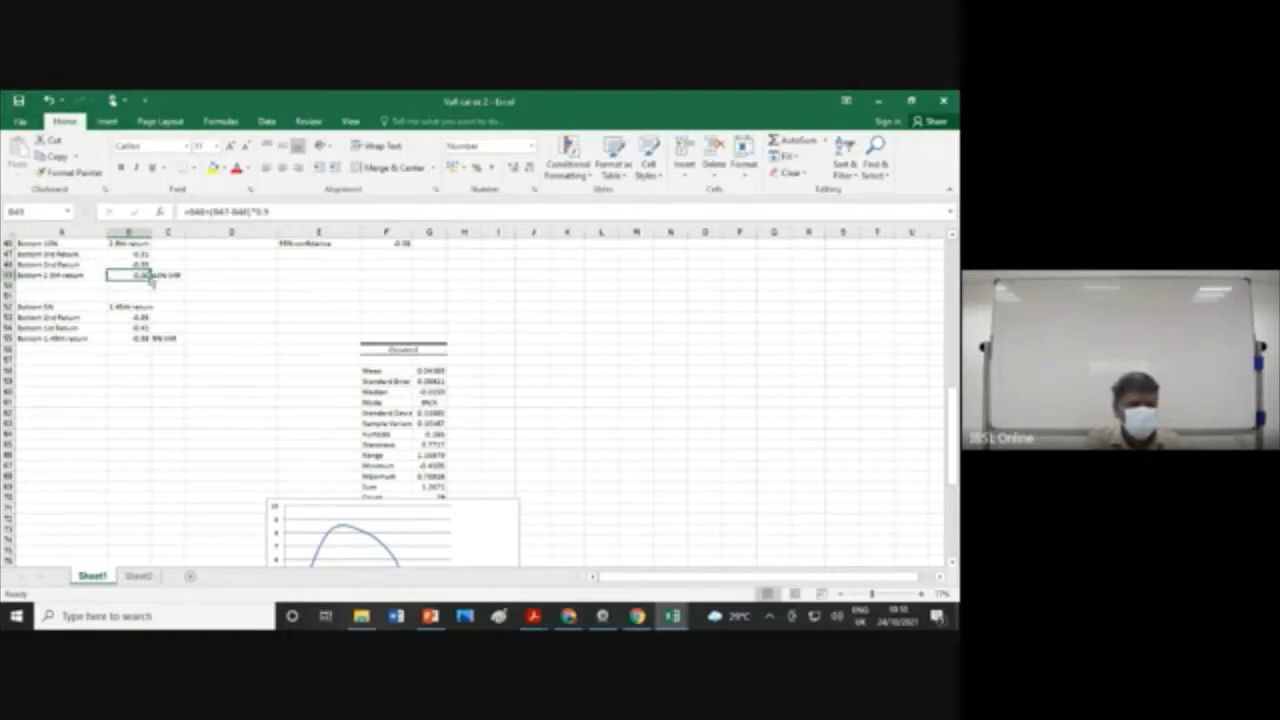
Step: Compare the bottom 2nd and 3rd returns behind the 10% VaR with the sorted returns in column C
scroll(190, 313, "up", 7)
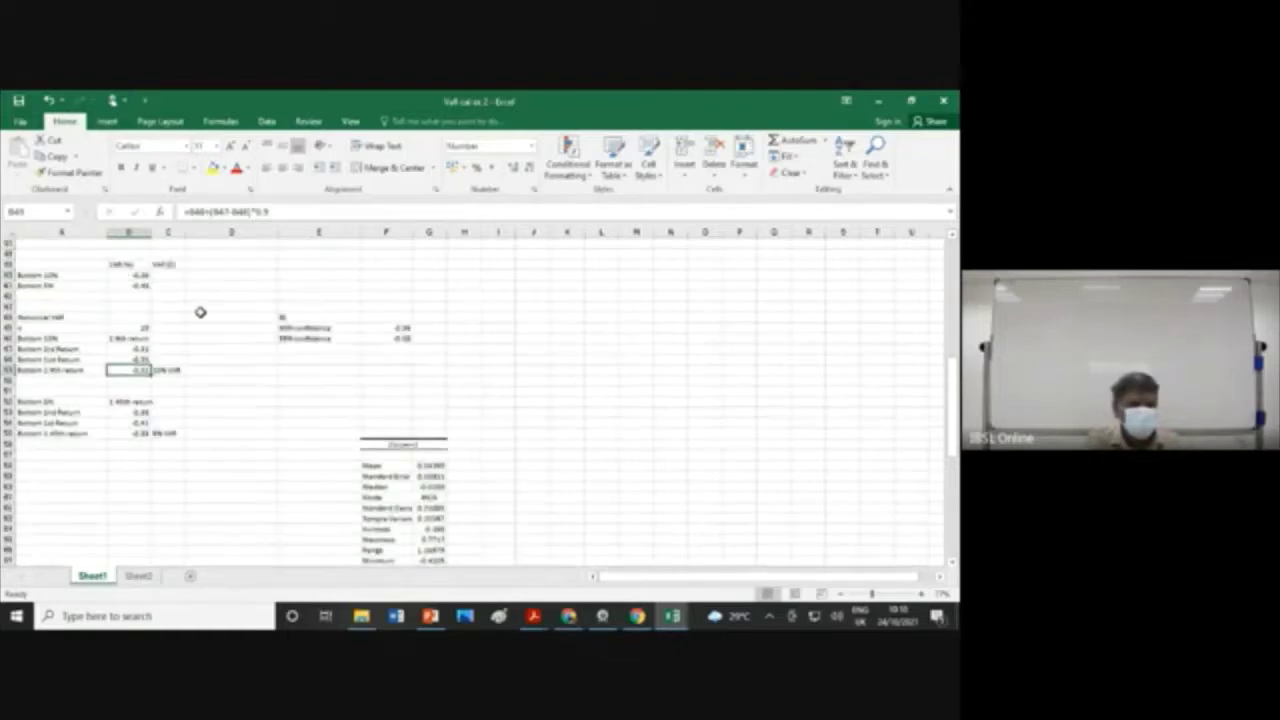
scroll(200, 312, "up", 8)
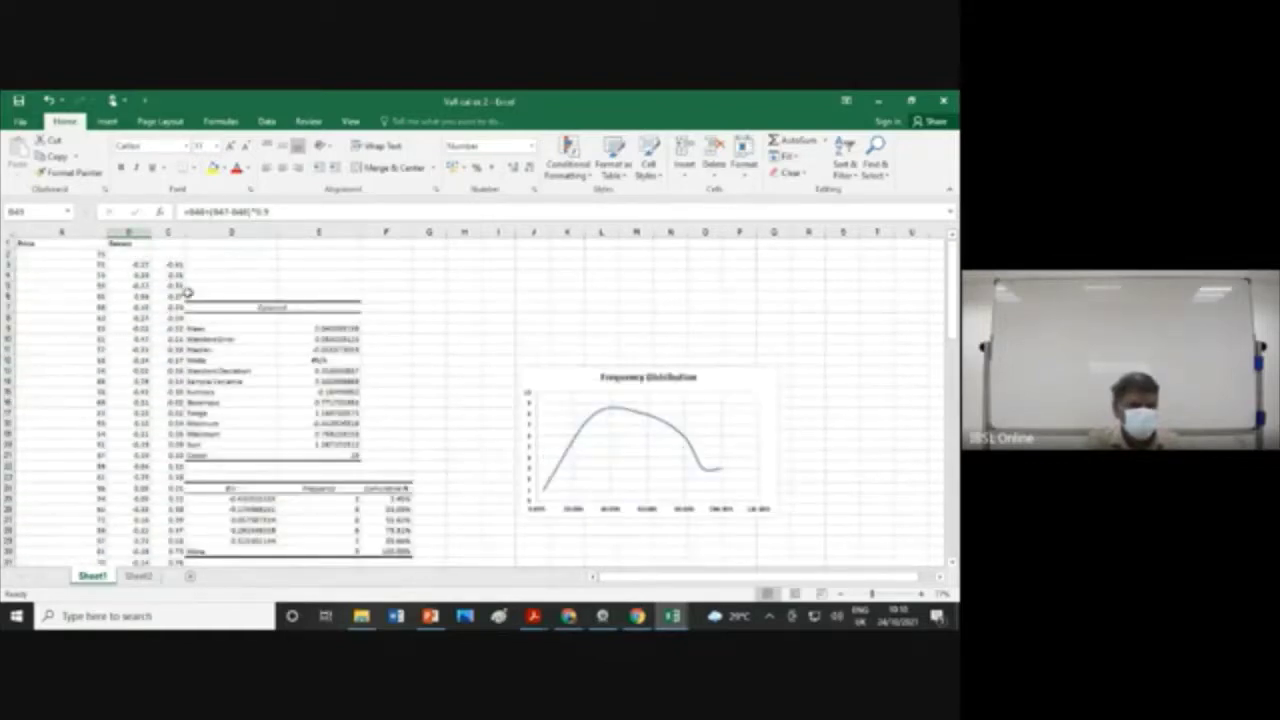
scroll(200, 288, "down", 10)
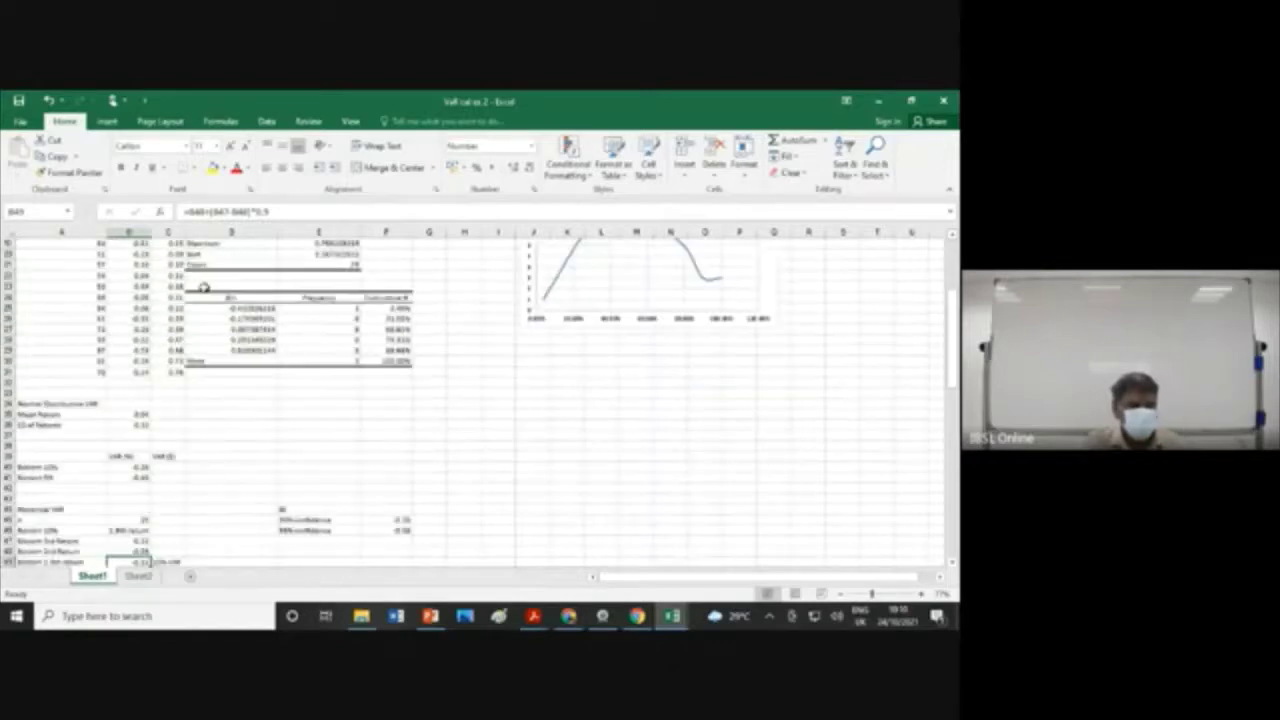
scroll(203, 288, "down", 3)
scroll(203, 288, "down", 3)
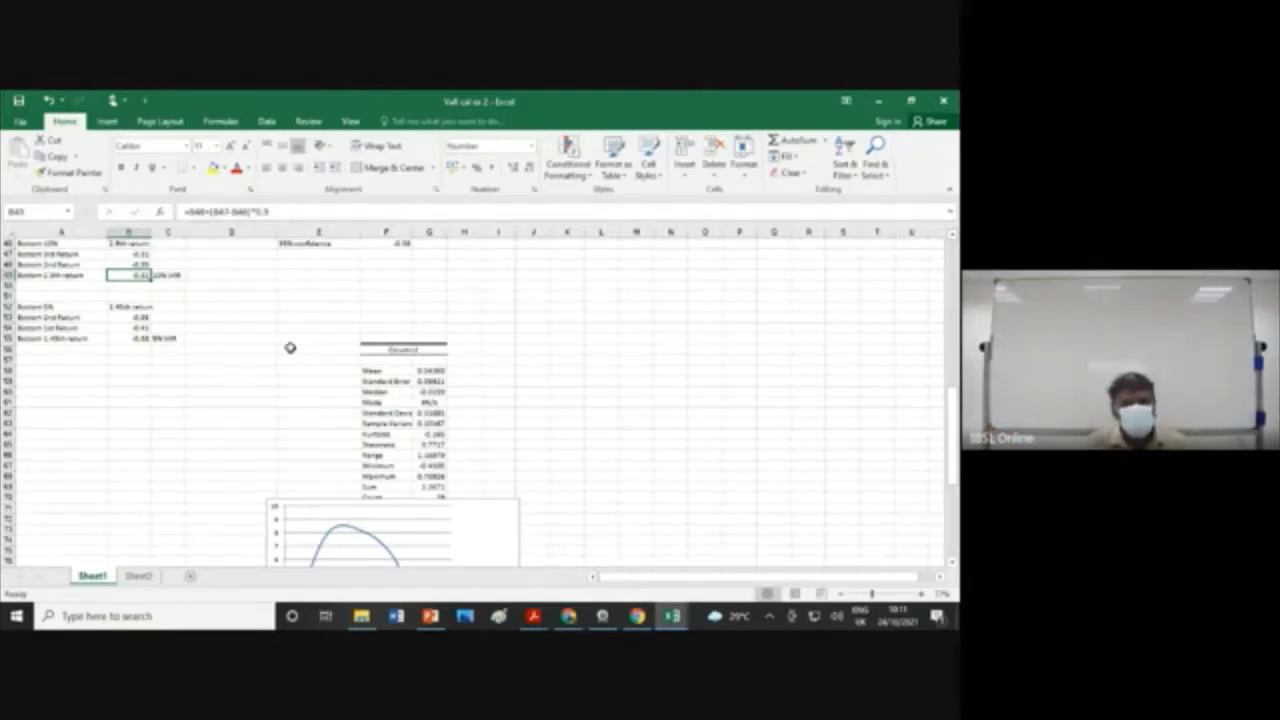
Step: Review the sorted returns, both VaR sections and the frequency distribution table and chart on Sheet1
scroll(206, 305, "up", 4)
scroll(210, 320, "up", 12)
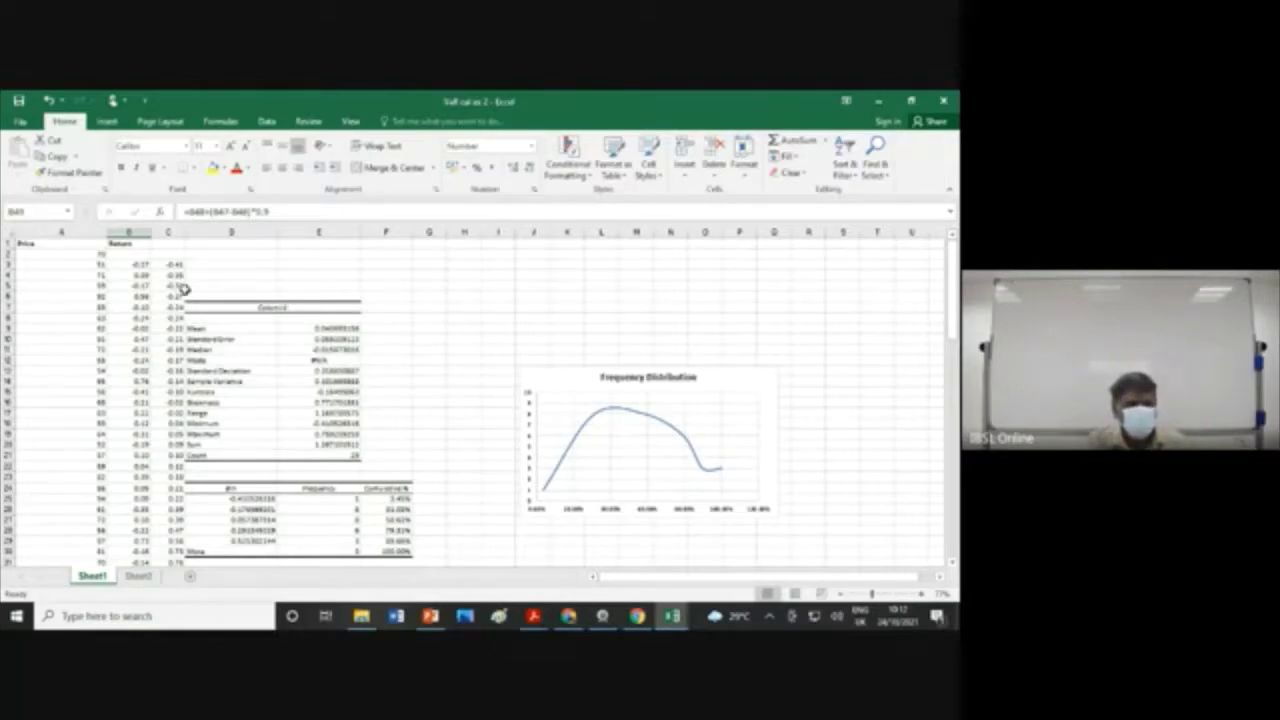
scroll(185, 289, "down", 12)
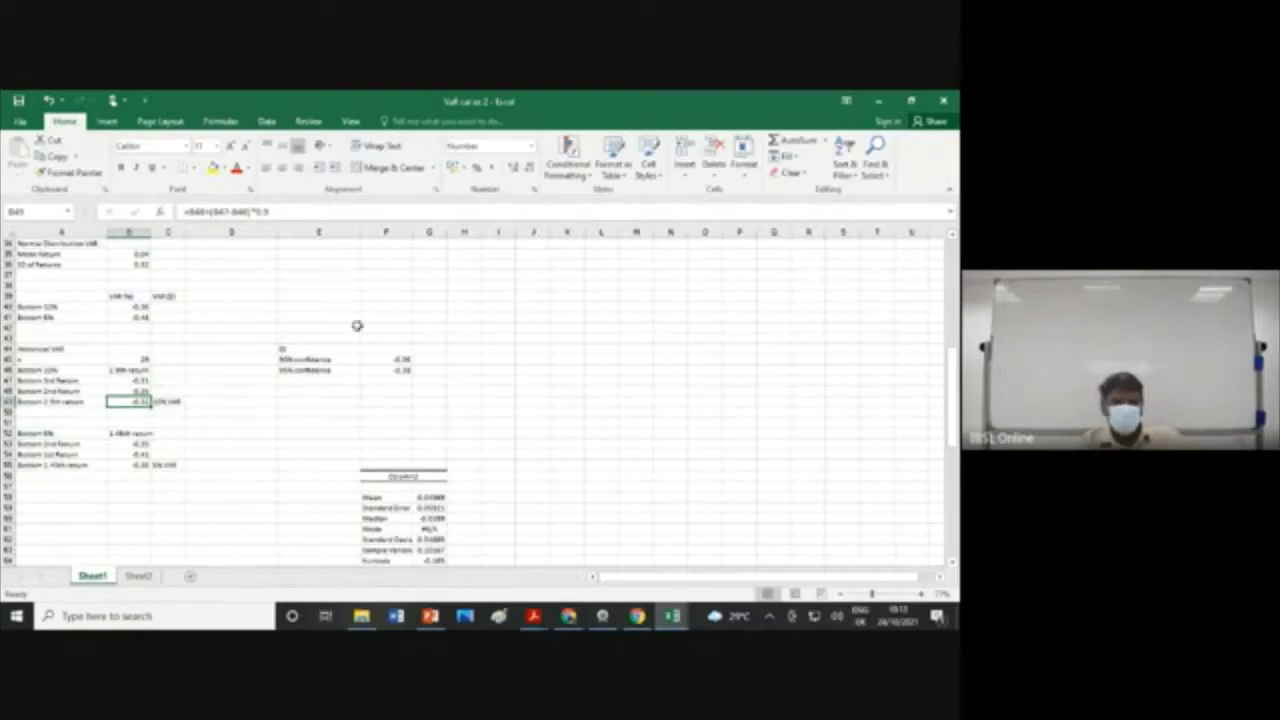
scroll(355, 325, "up", 2)
scroll(355, 325, "up", 9)
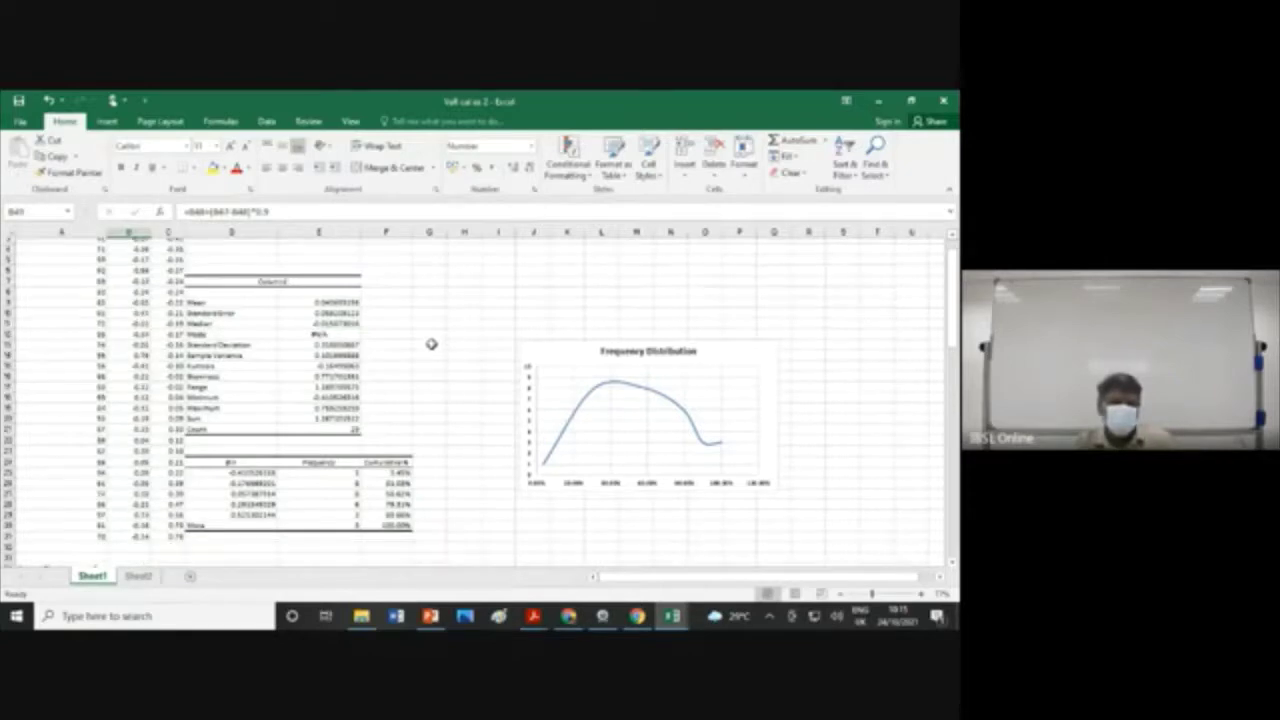
Step: Inspect the NORMINV formula for the bottom 10% VaR in B40 together with its mean and standard deviation inputs
scroll(431, 344, "down", 10)
scroll(431, 344, "down", 2)
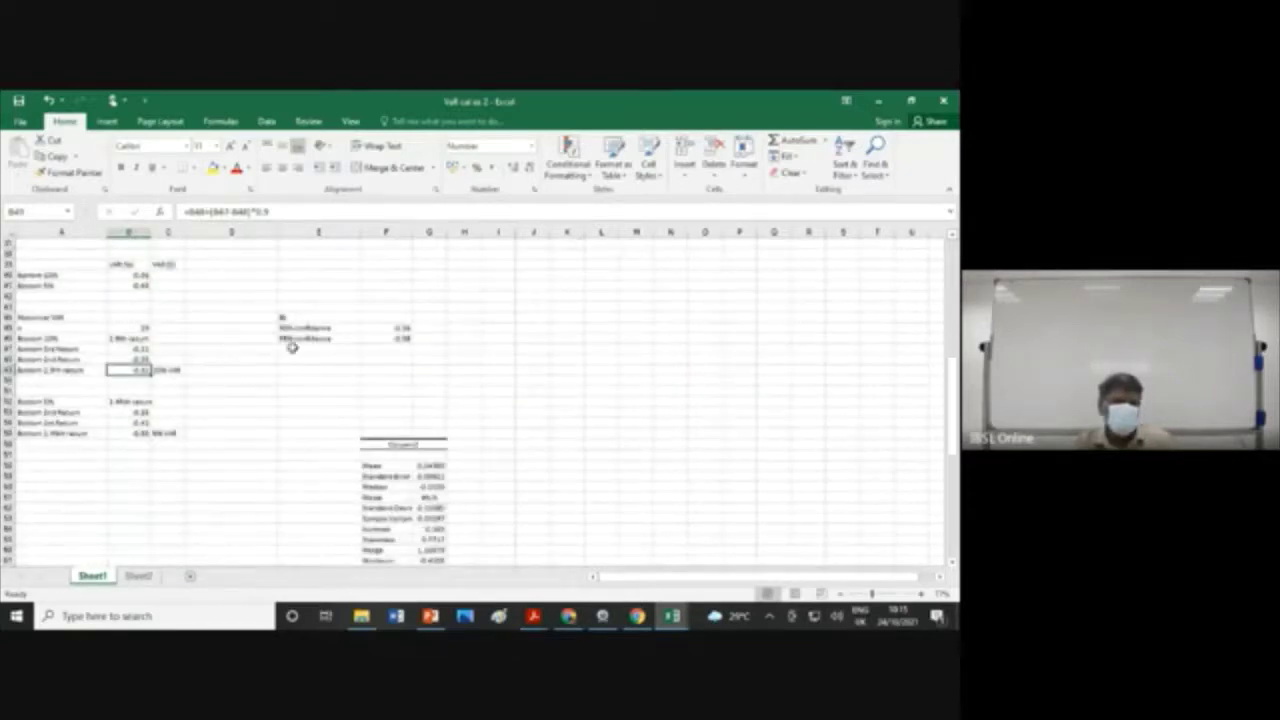
left_click(129, 274)
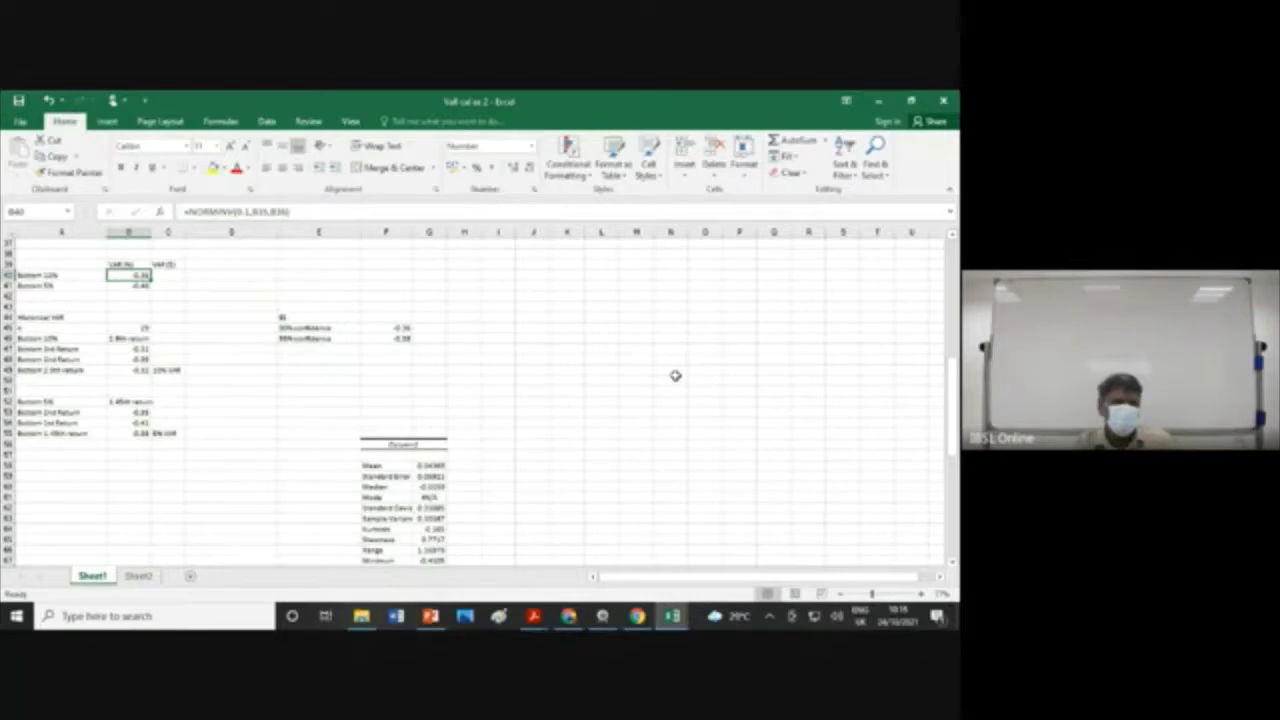
scroll(675, 375, "up", 2)
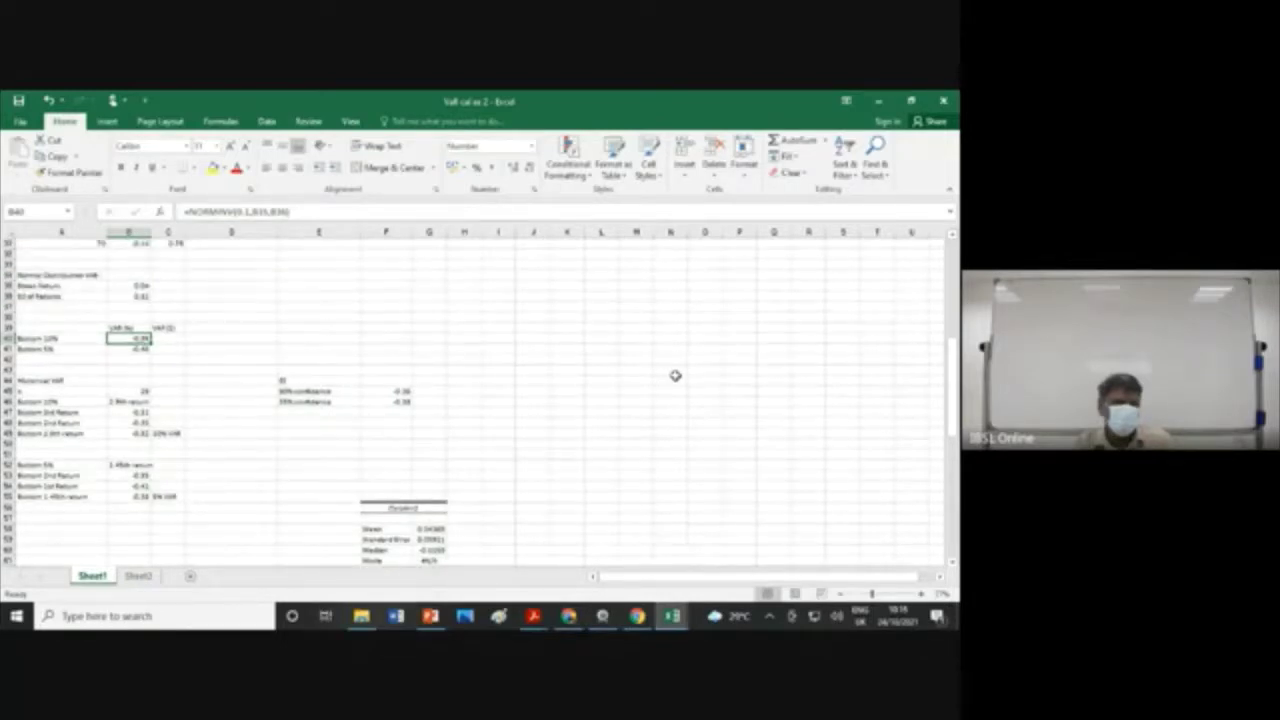
scroll(675, 375, "down", 2)
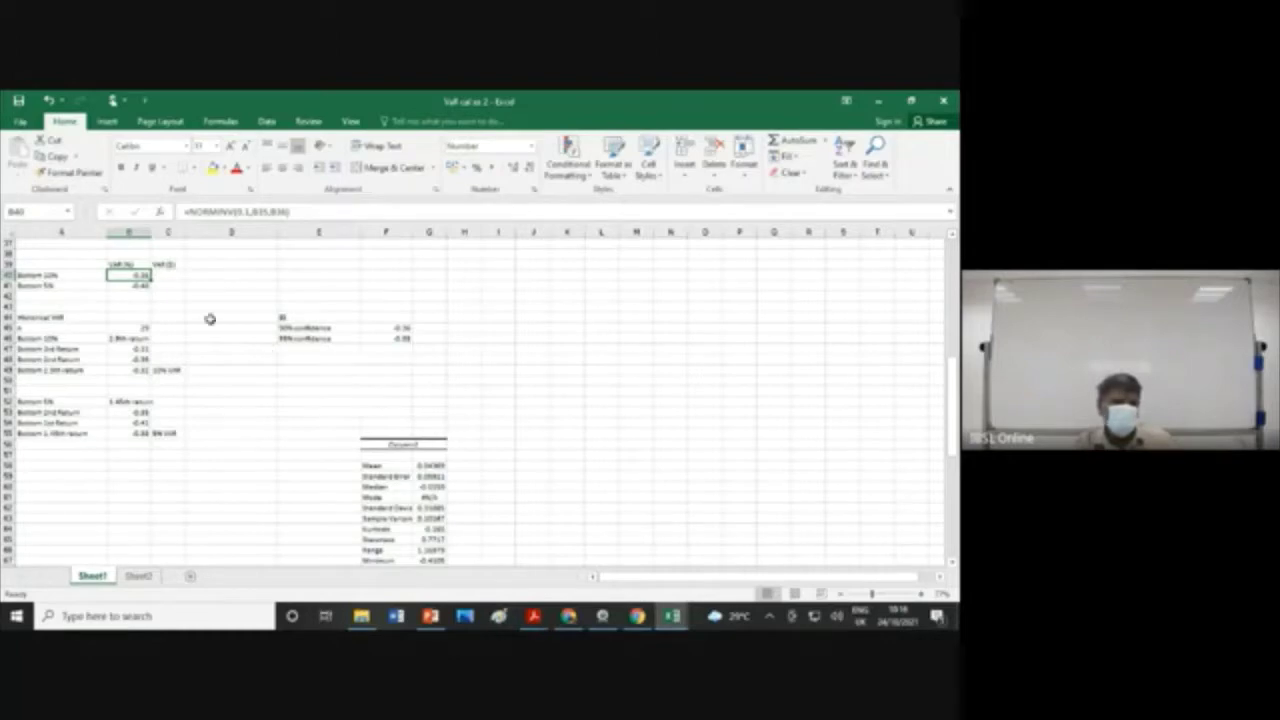
scroll(206, 314, "up", 2)
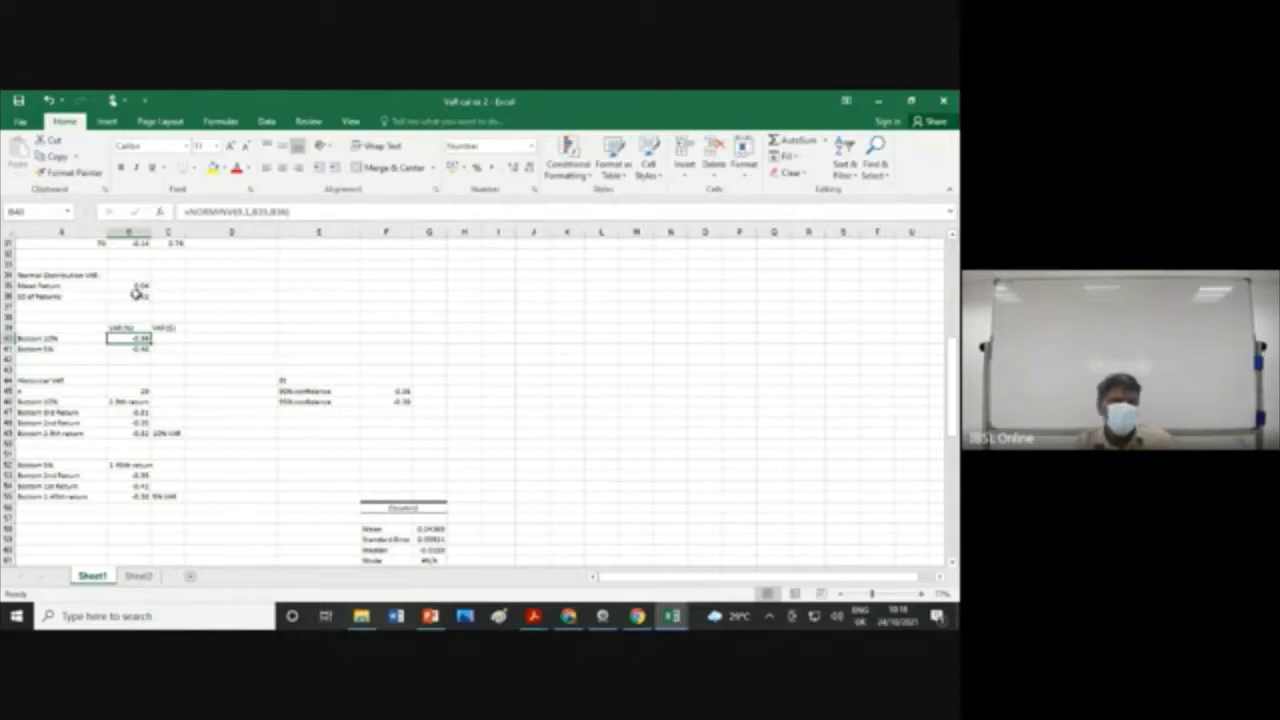
Step: Inspect the SD of Returns formula in B36 and the Mean Return formula in B35 against the Return column
left_click(118, 287)
left_click(127, 296)
left_click(130, 286)
left_click(130, 296)
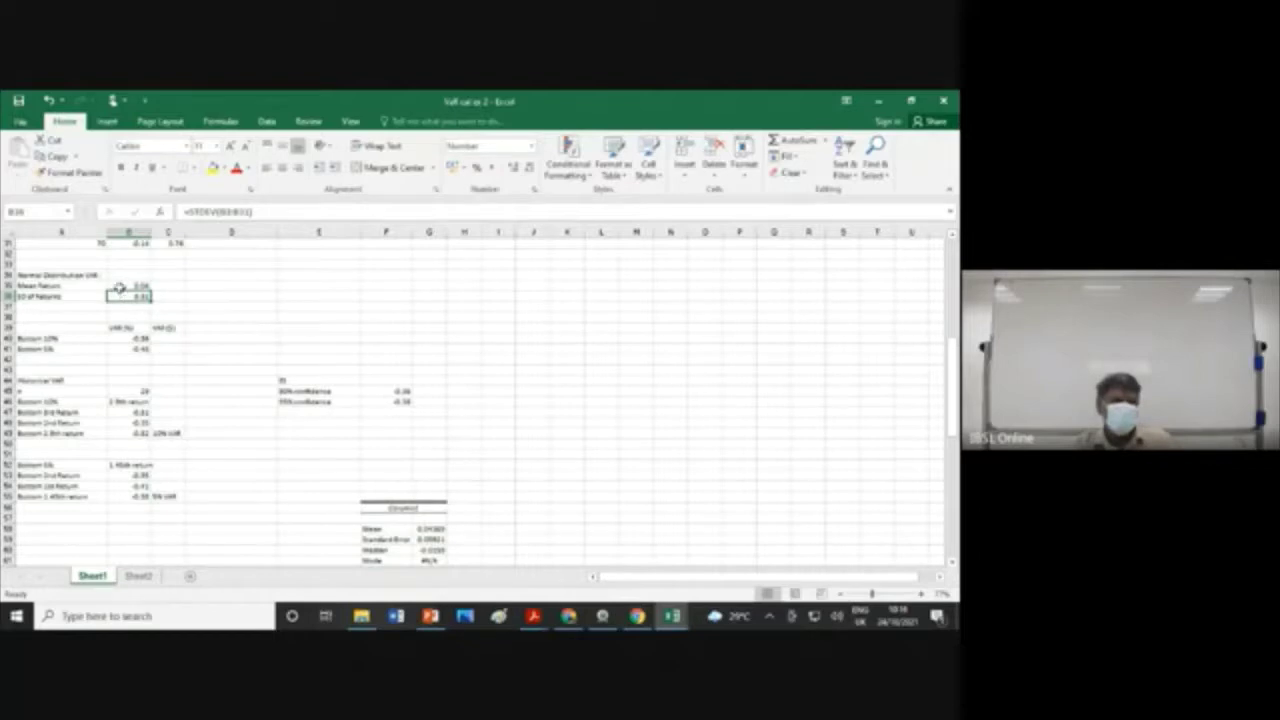
left_click(119, 287)
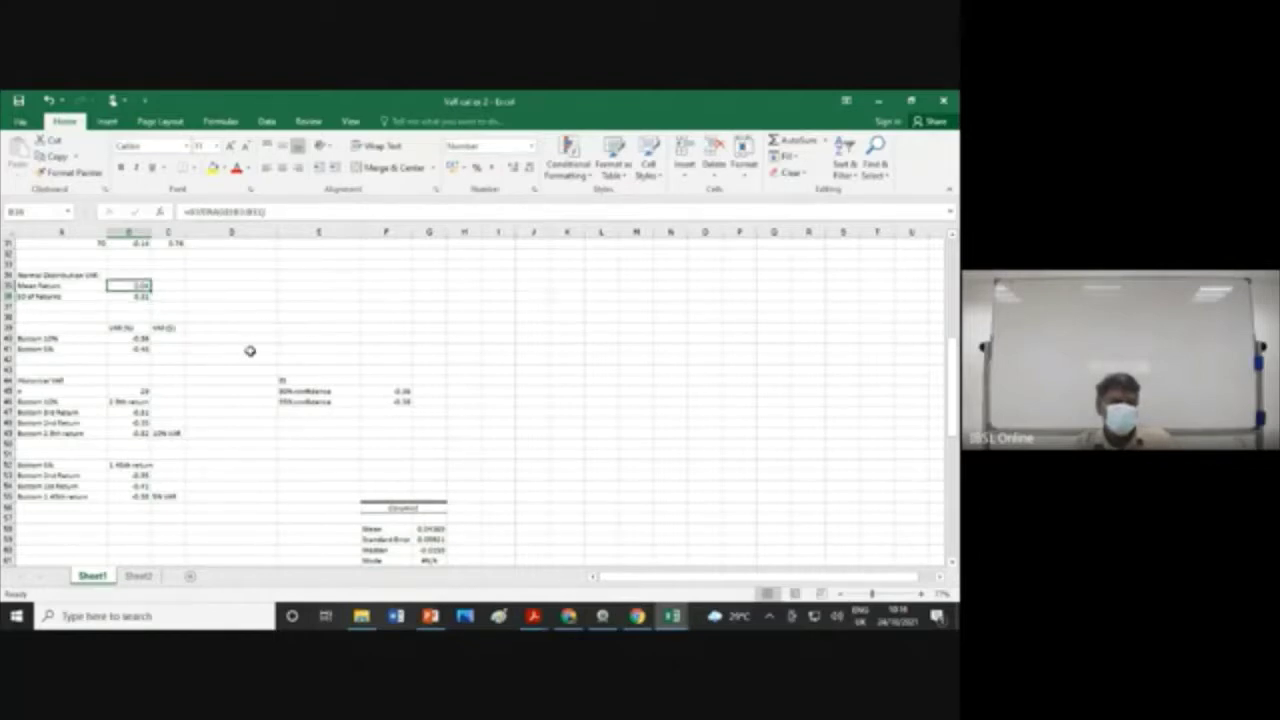
scroll(251, 349, "up", 10)
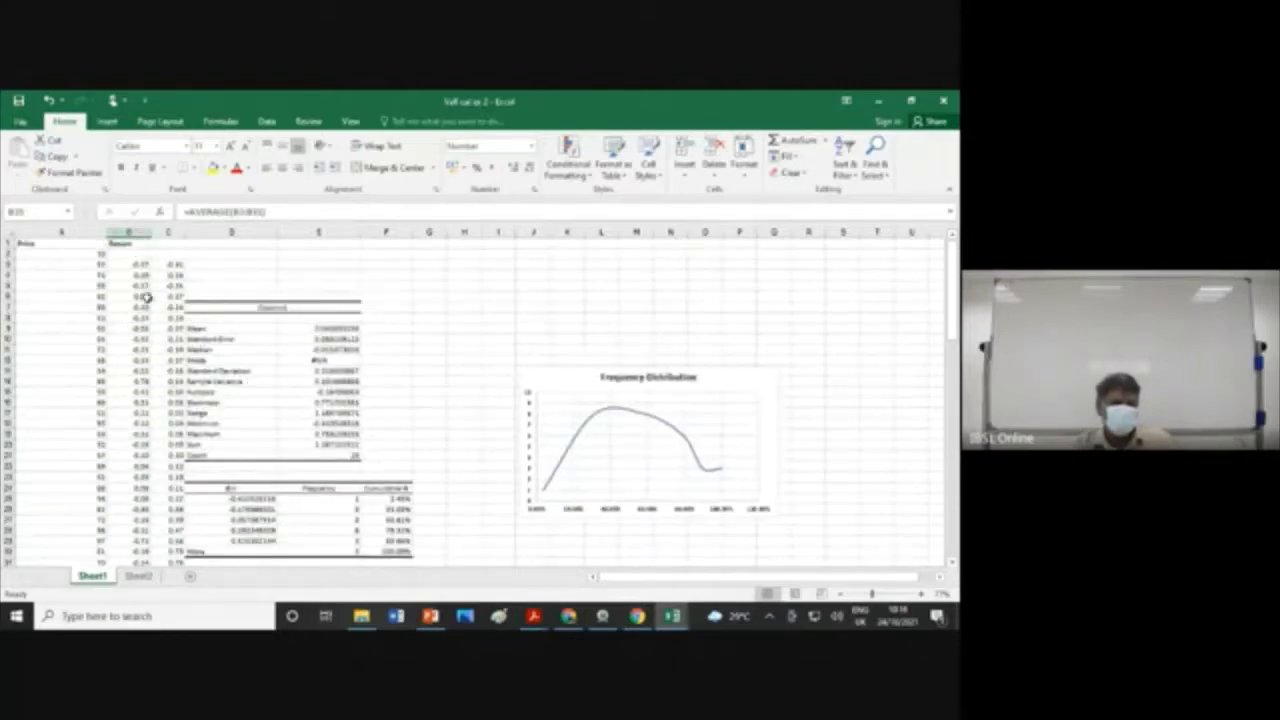
scroll(142, 297, "down", 6)
scroll(142, 340, "down", 2)
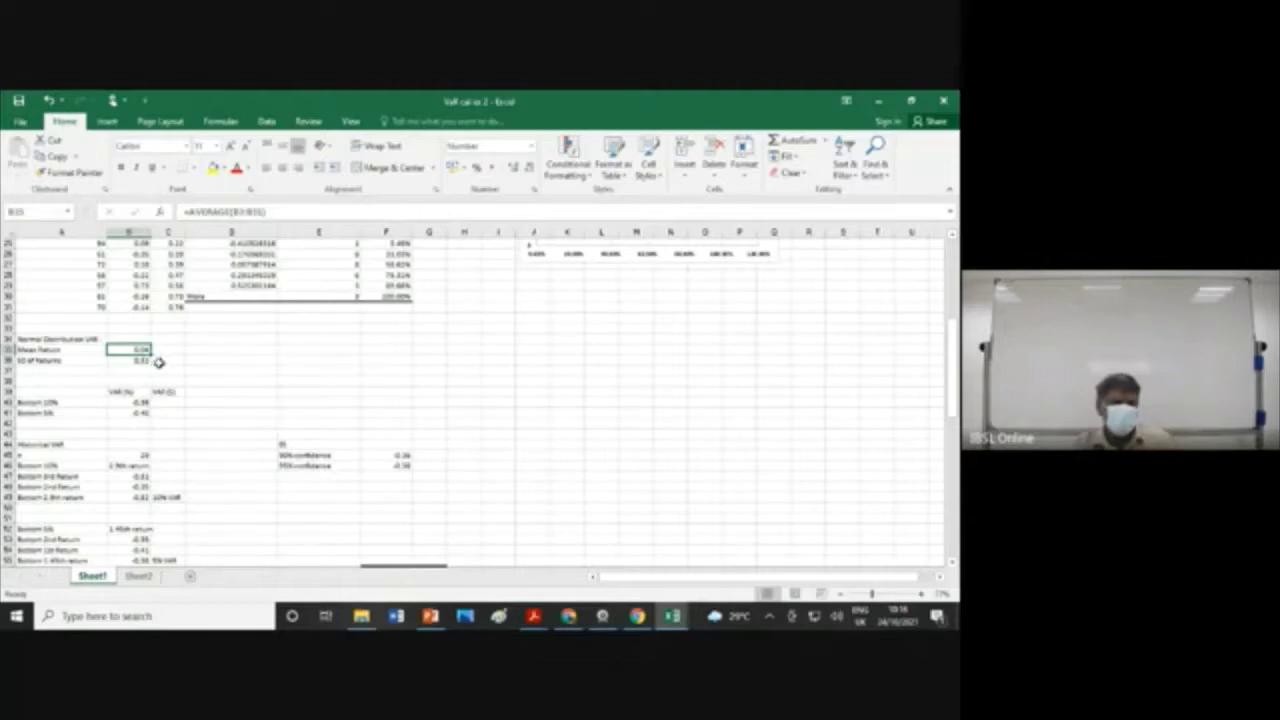
Step: Compare the NORMINV formulas for the bottom 5% VaR in B41 and bottom 10% VaR in B40, then review the frequency distribution
left_click(134, 413)
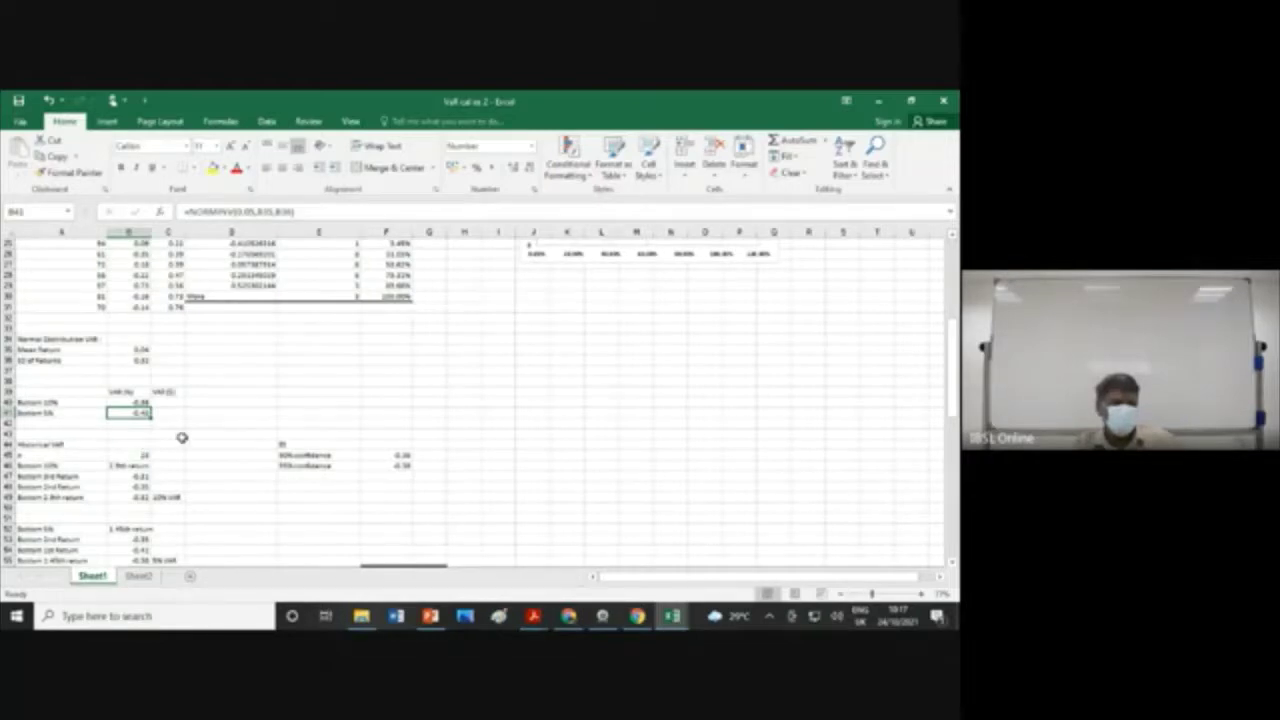
scroll(182, 437, "down", 1)
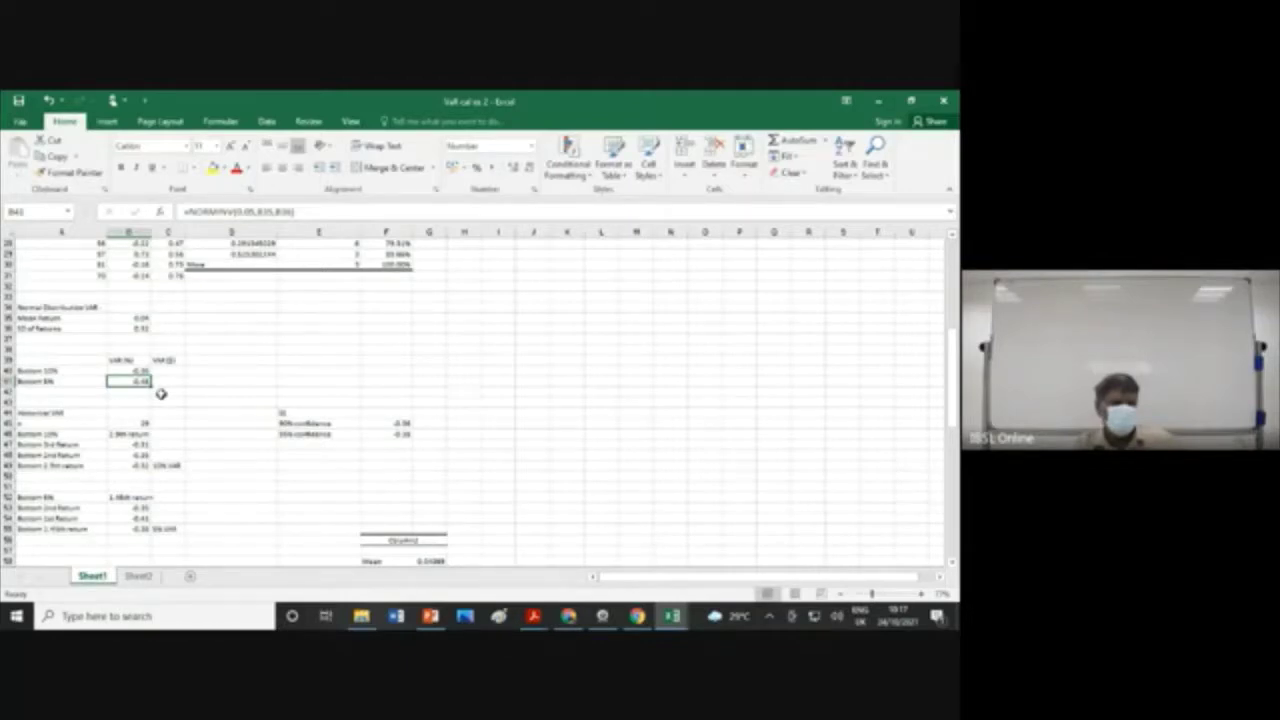
left_click(123, 370)
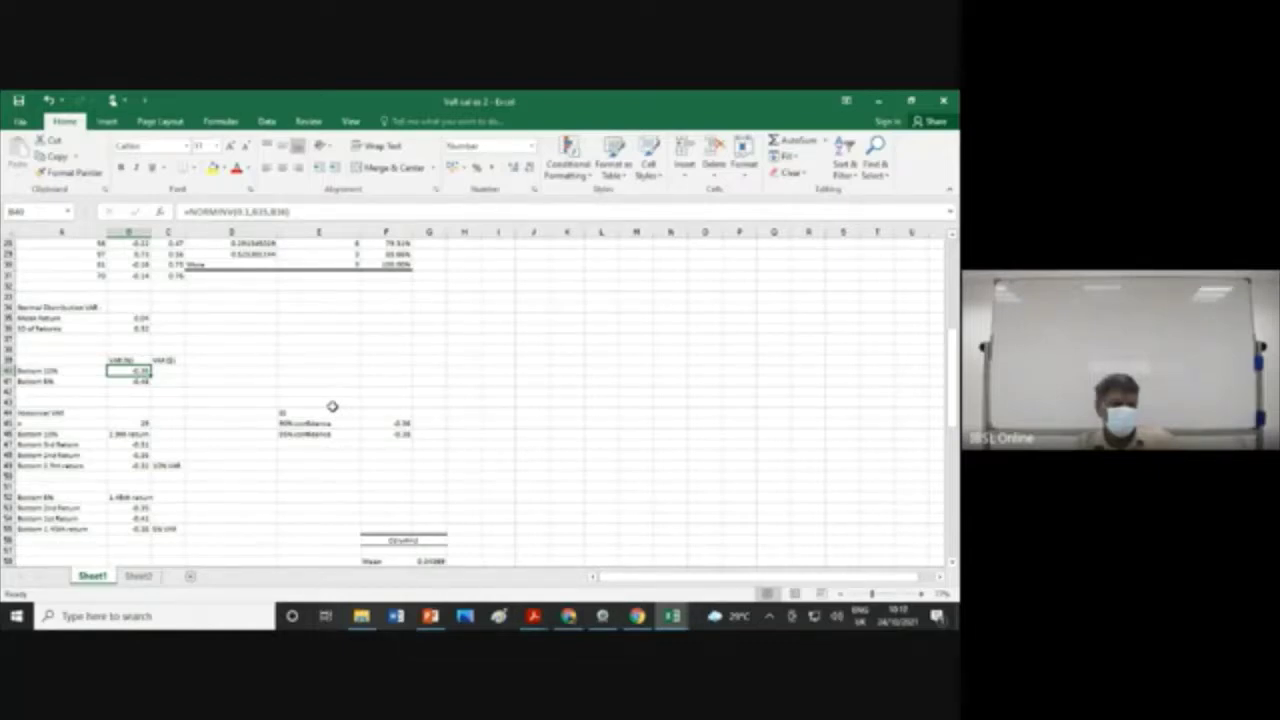
scroll(332, 406, "up", 2)
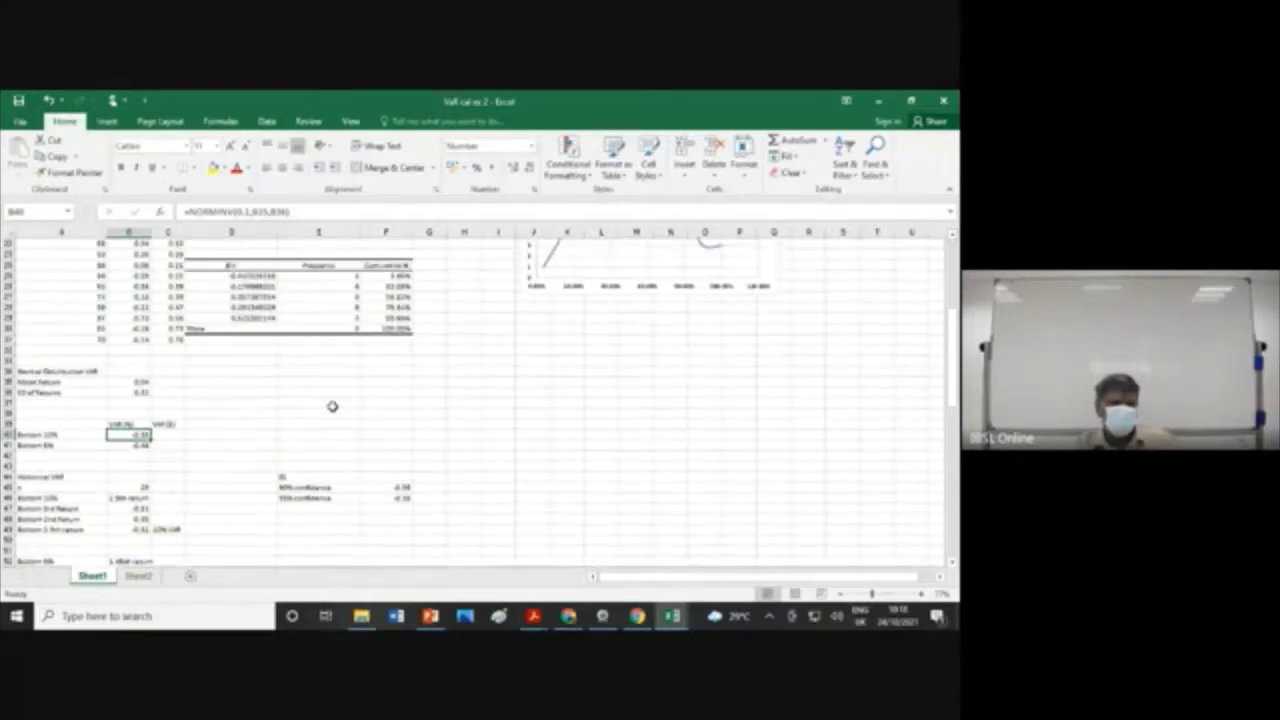
scroll(332, 406, "up", 5)
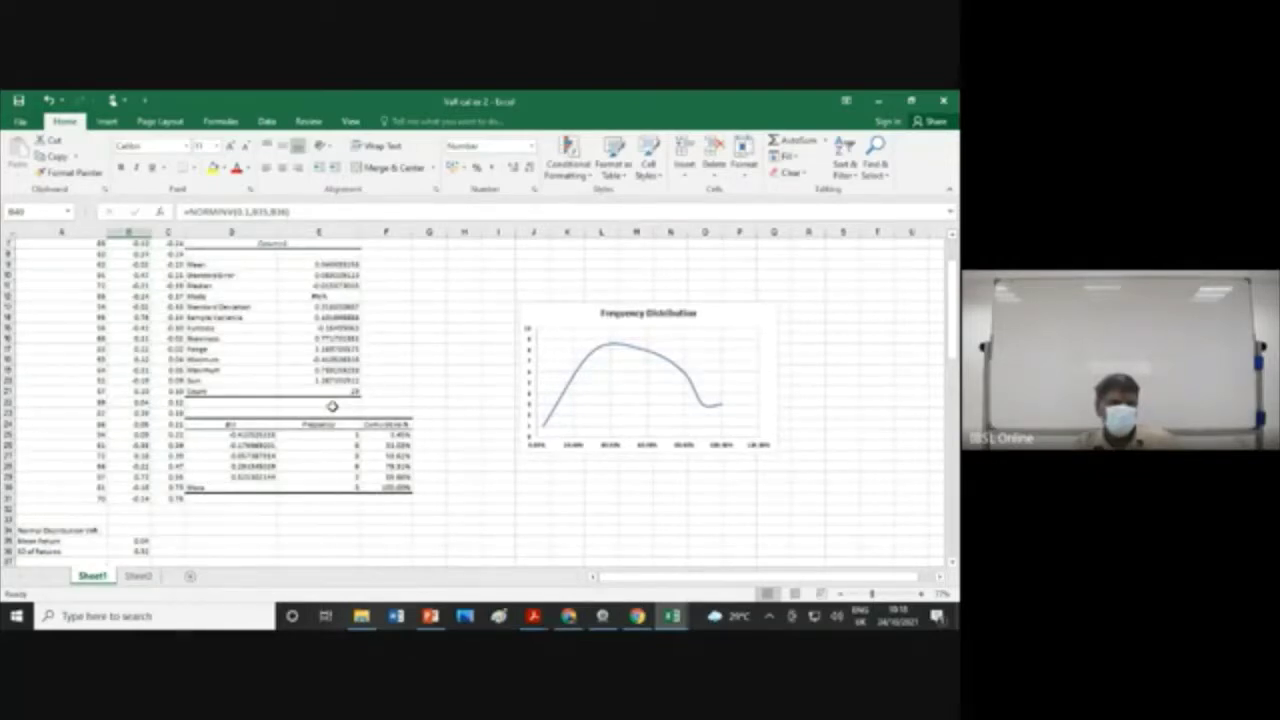
Step: Switch to the Google Meet call in the browser and mute the microphone
scroll(332, 406, "down", 9)
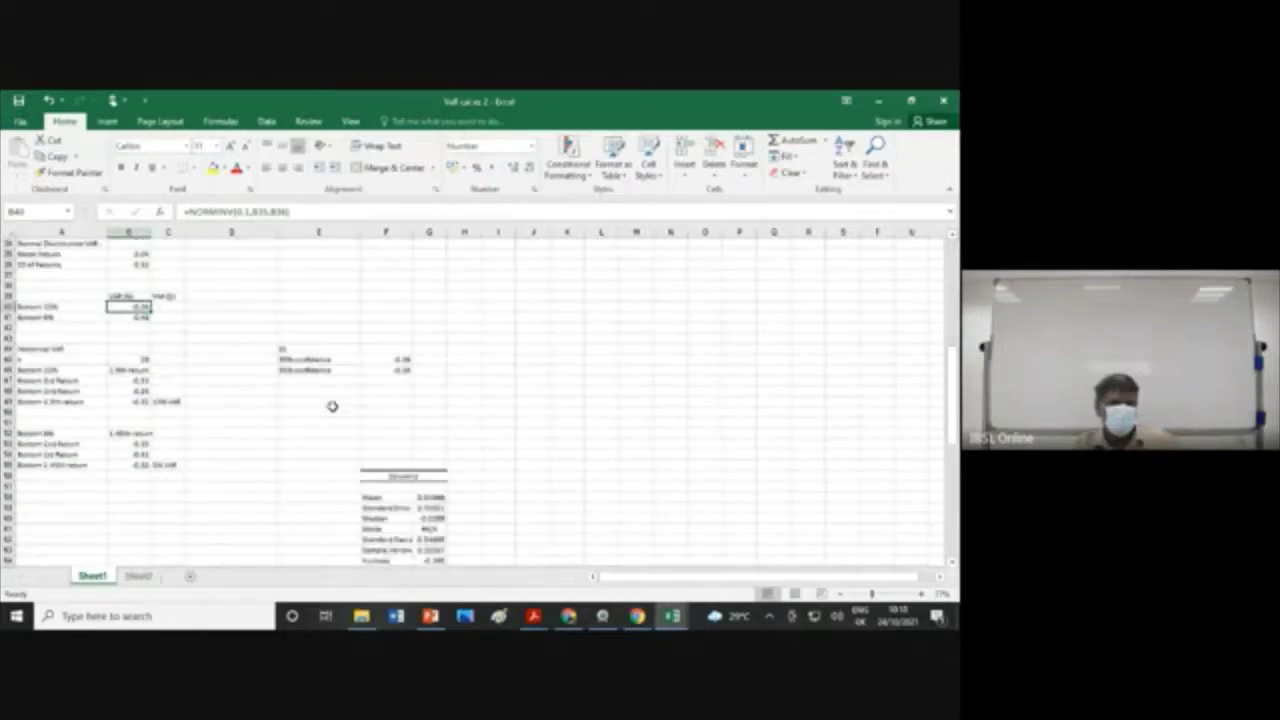
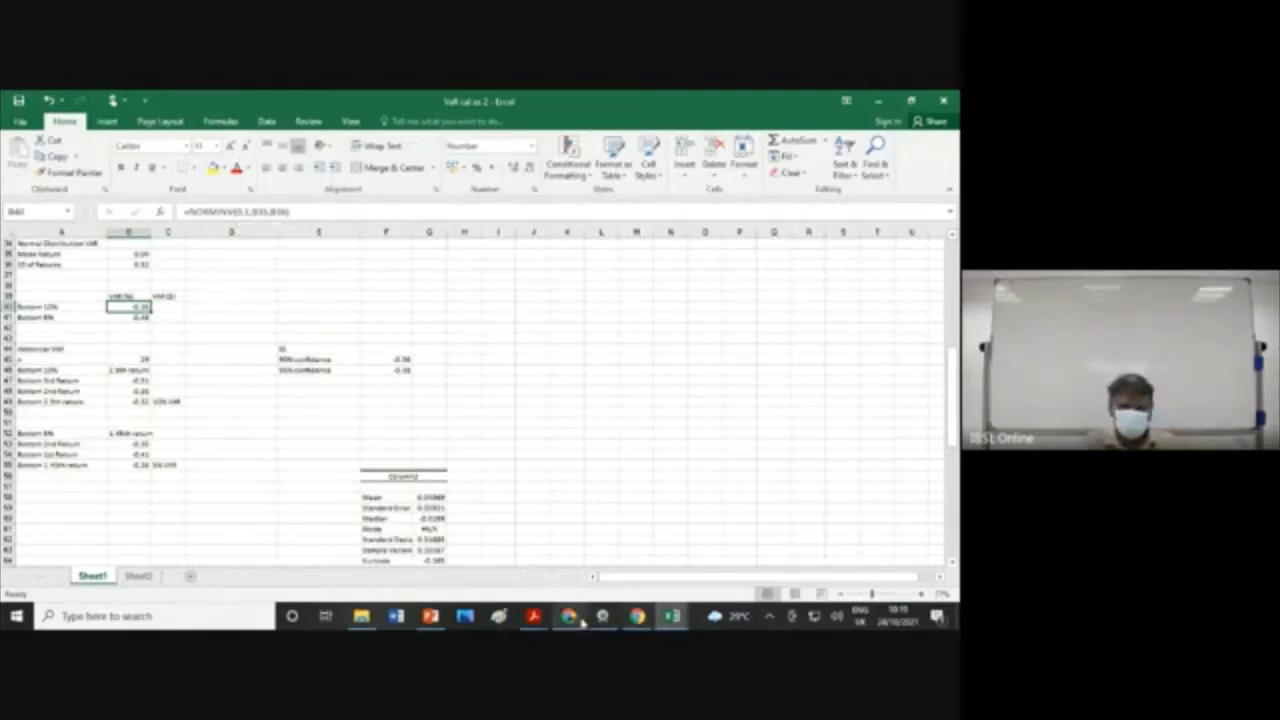
mouse_move(575, 622)
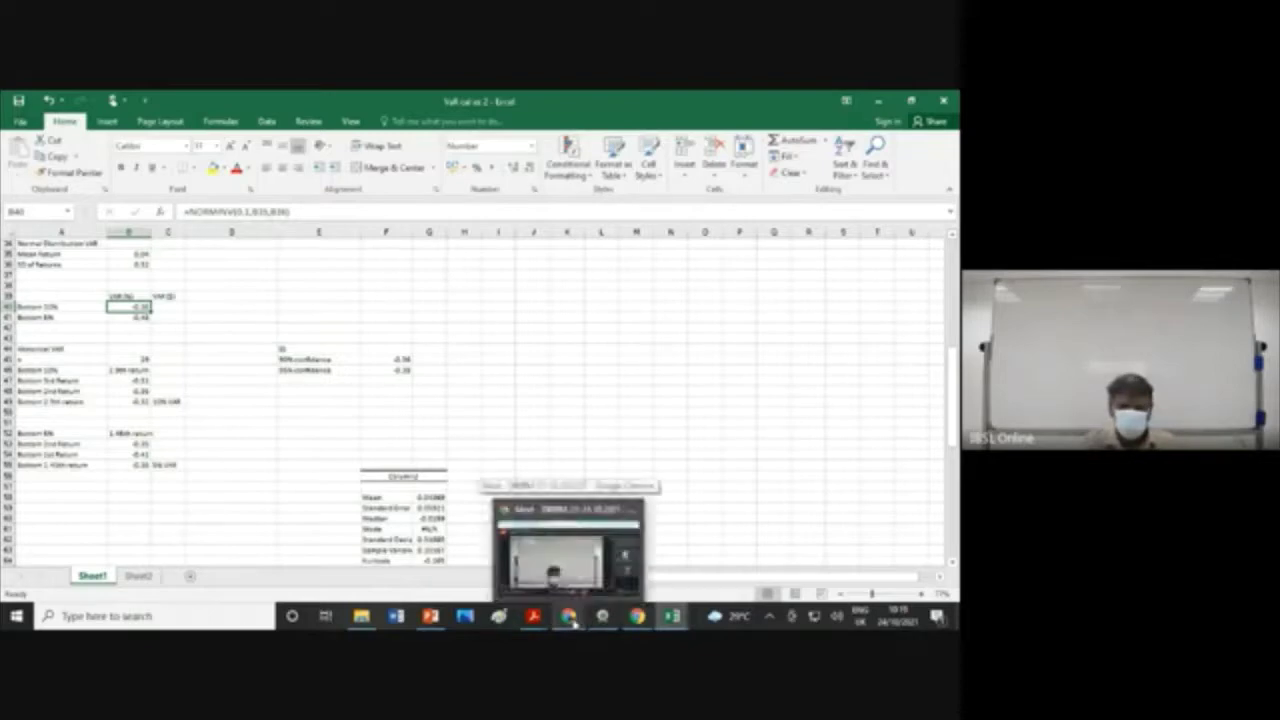
left_click(586, 577)
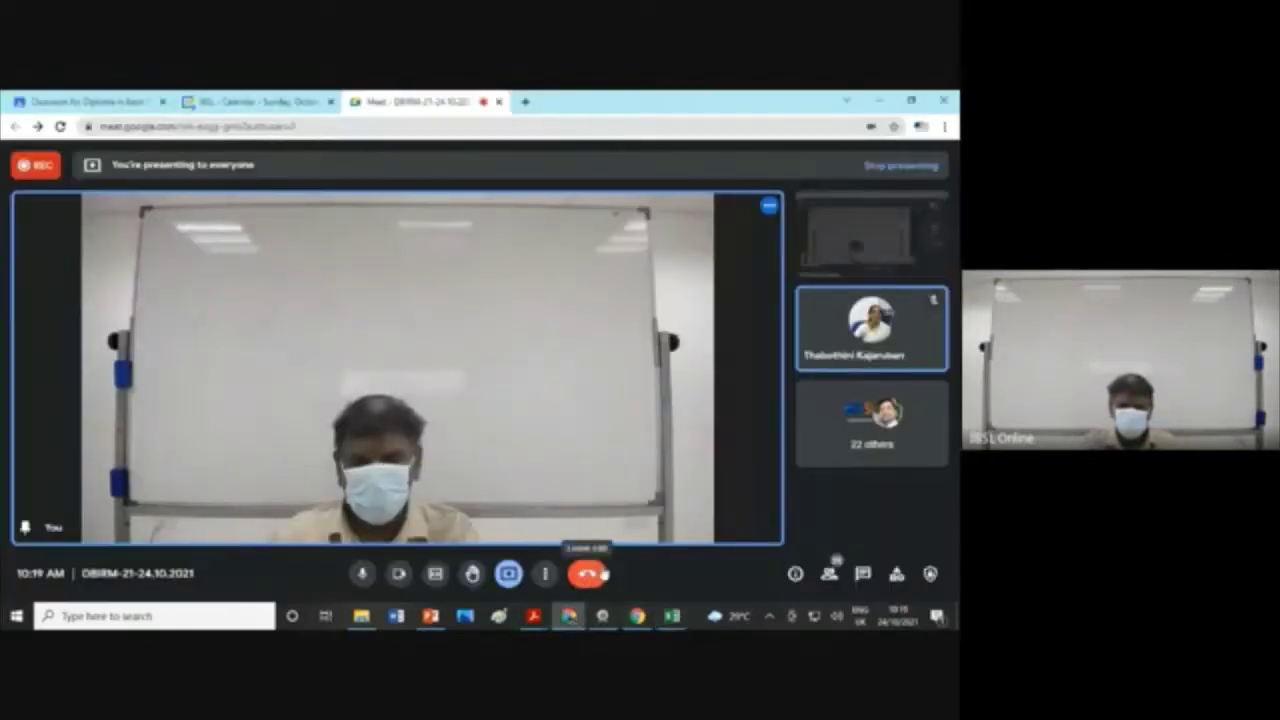
left_click(361, 578)
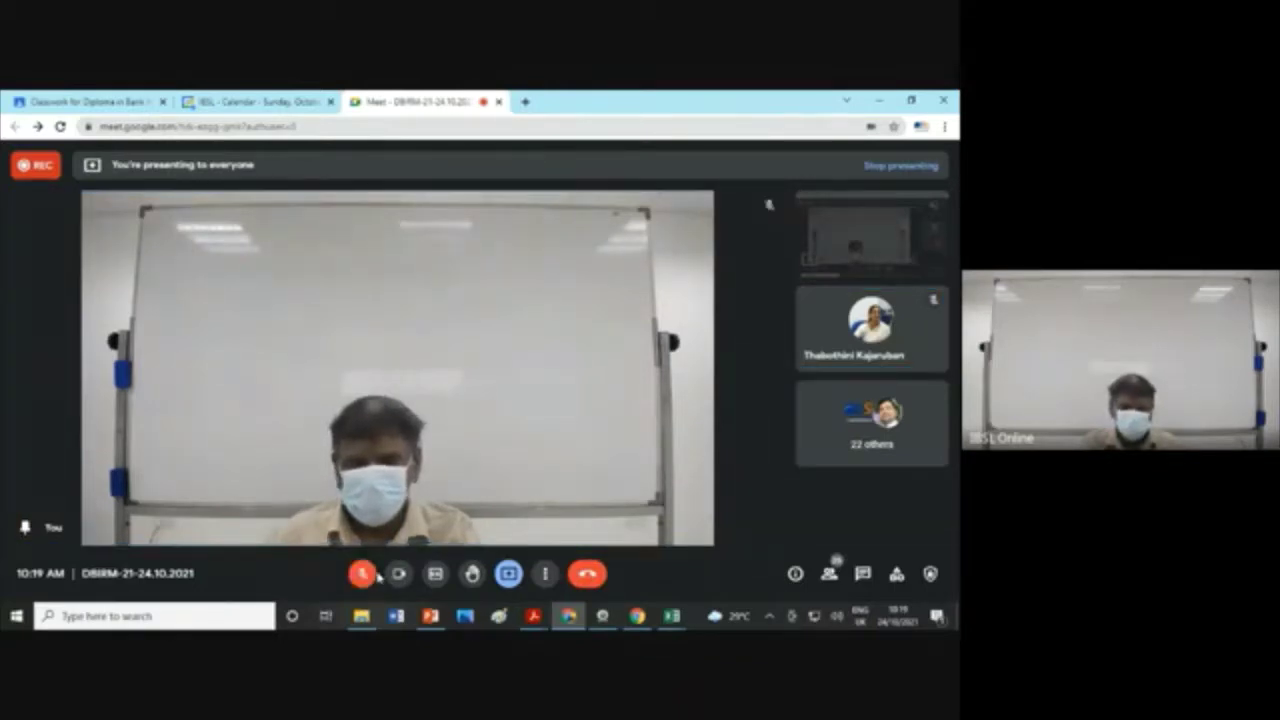
Step: Switch back to the VaR cal ex 2 workbook in Excel
mouse_move(430, 619)
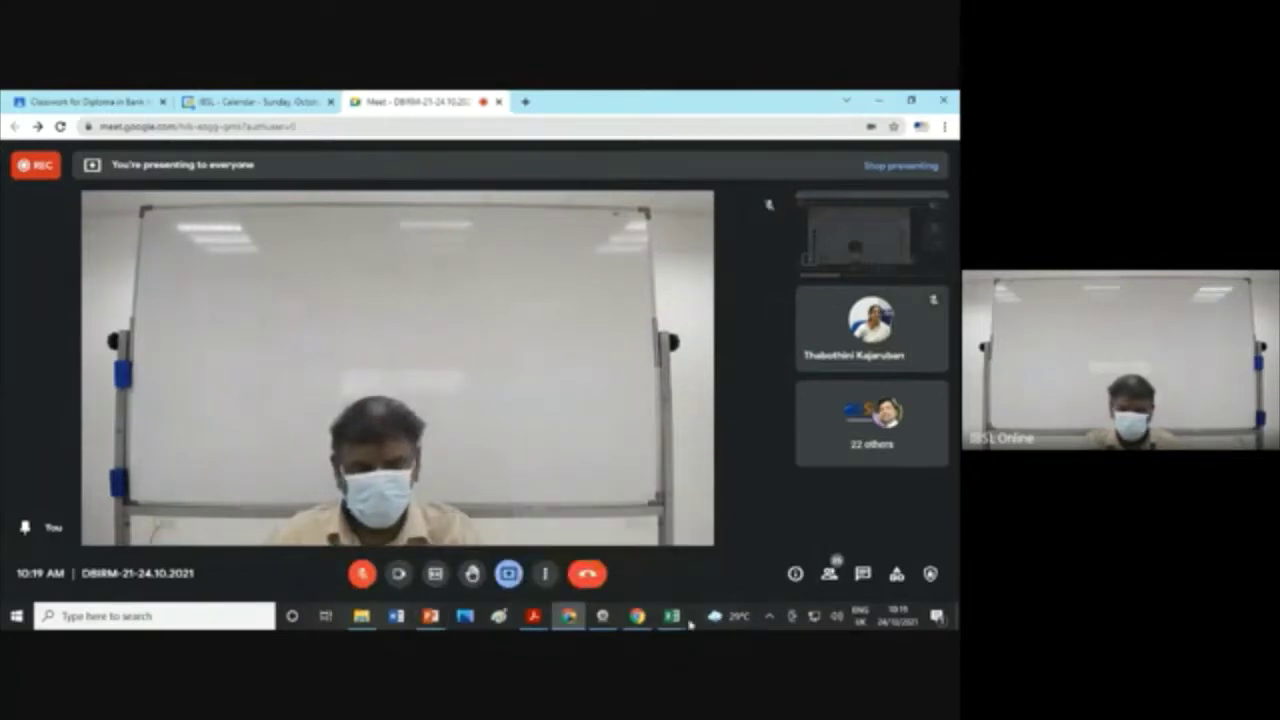
mouse_move(672, 616)
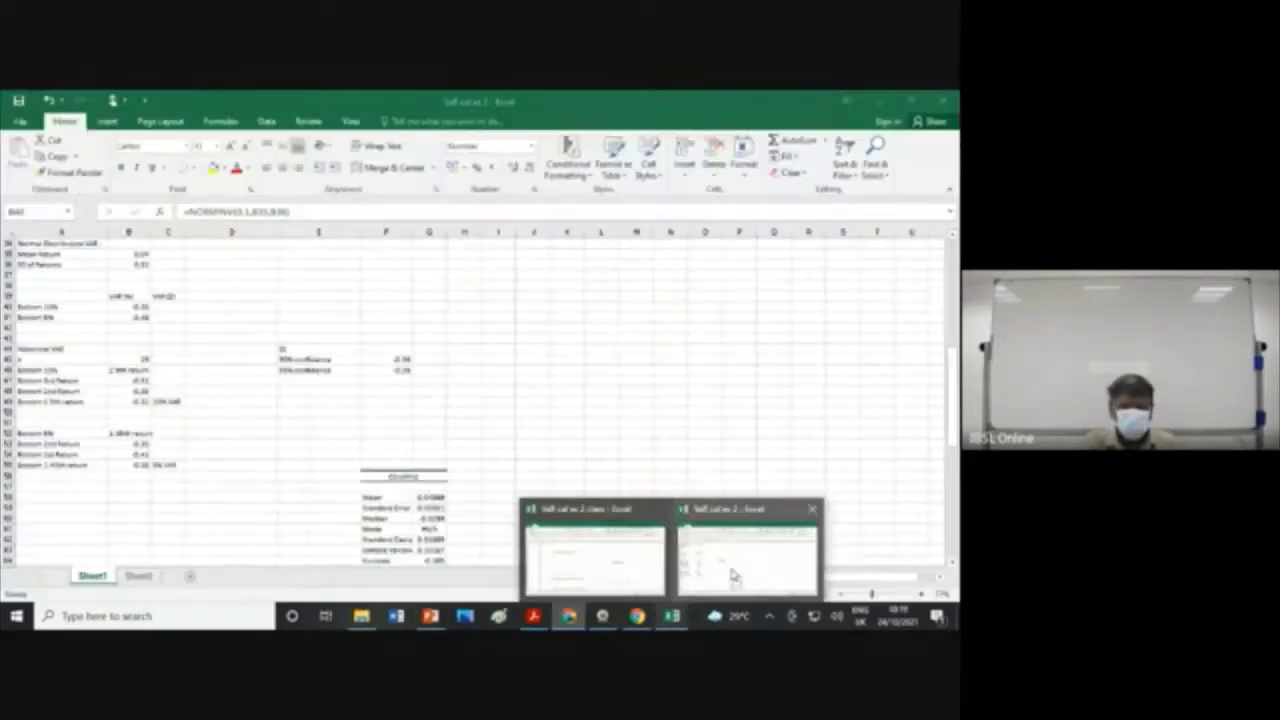
left_click(733, 574)
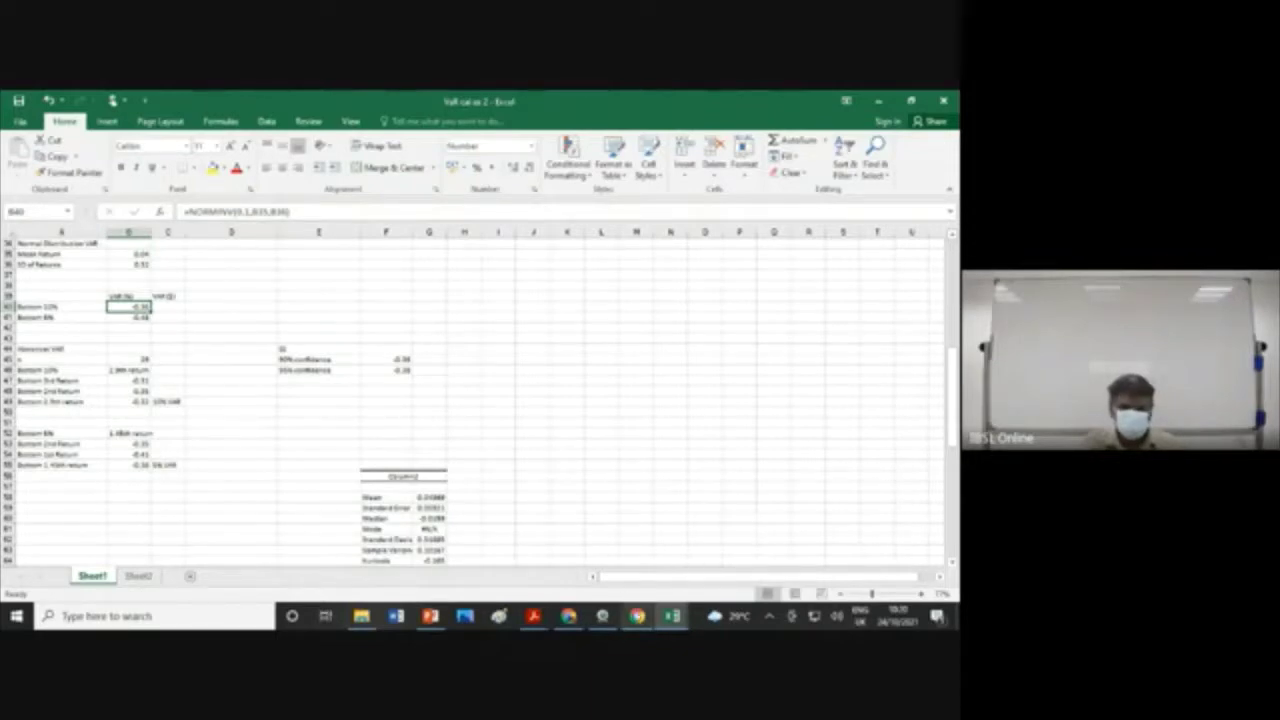
Step: Check the Google Meet call in the browser and return to the VaR cal ex 2 workbook in Excel
mouse_move(568, 617)
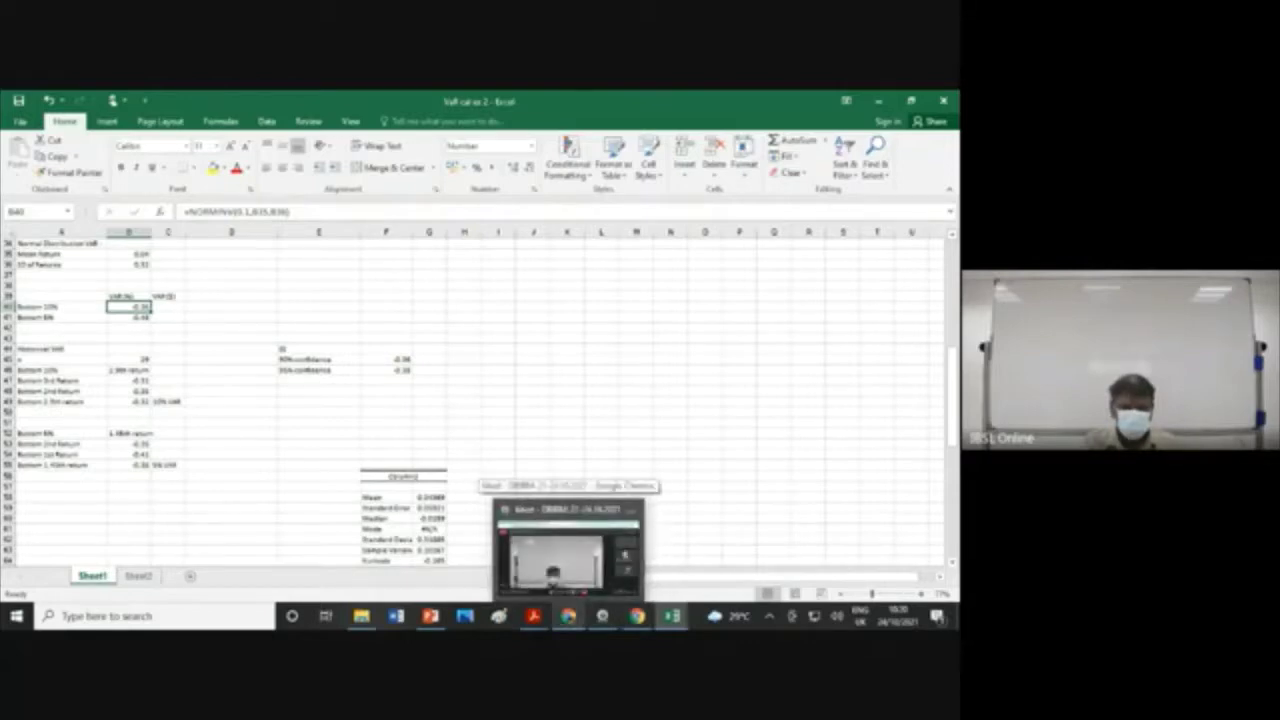
left_click(568, 540)
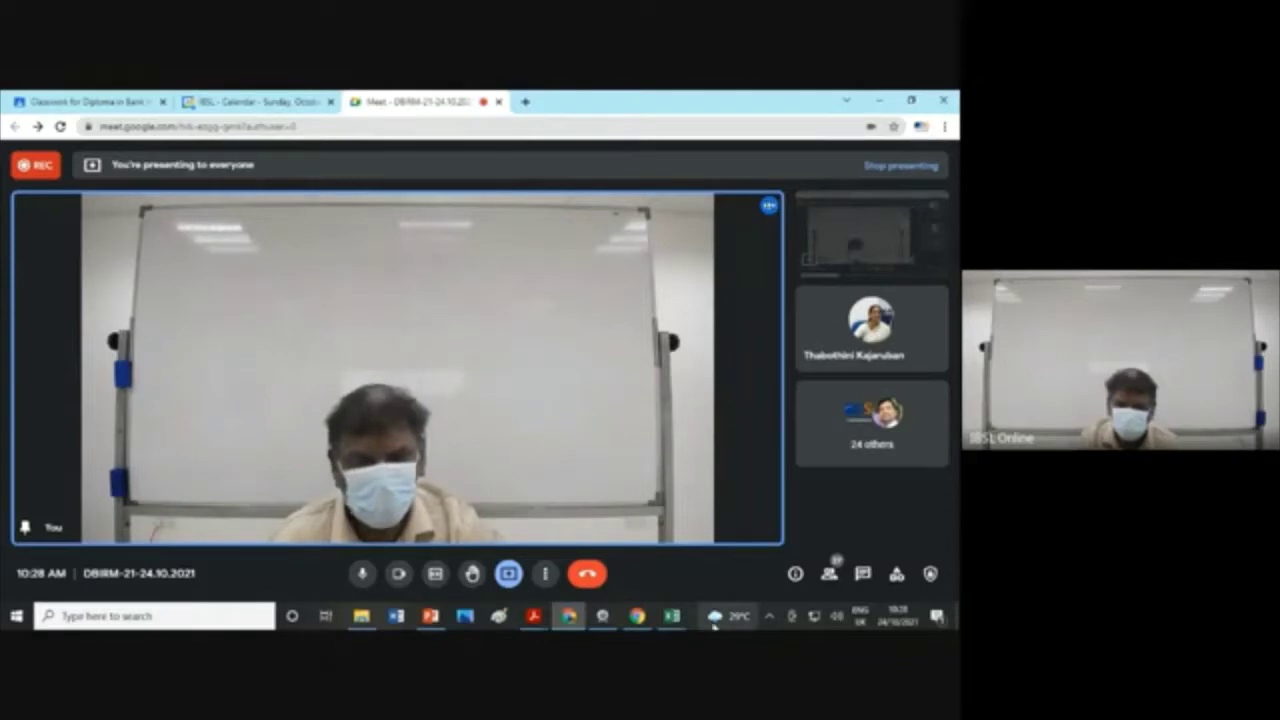
mouse_move(674, 620)
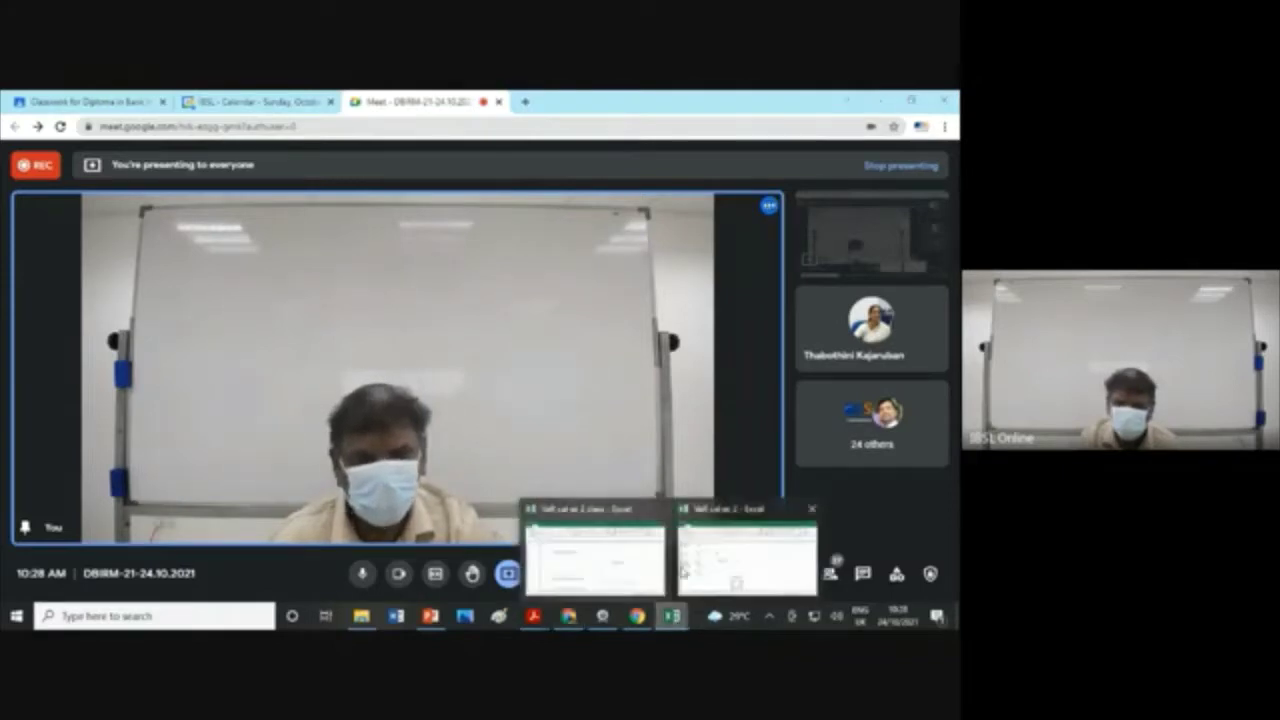
left_click(731, 553)
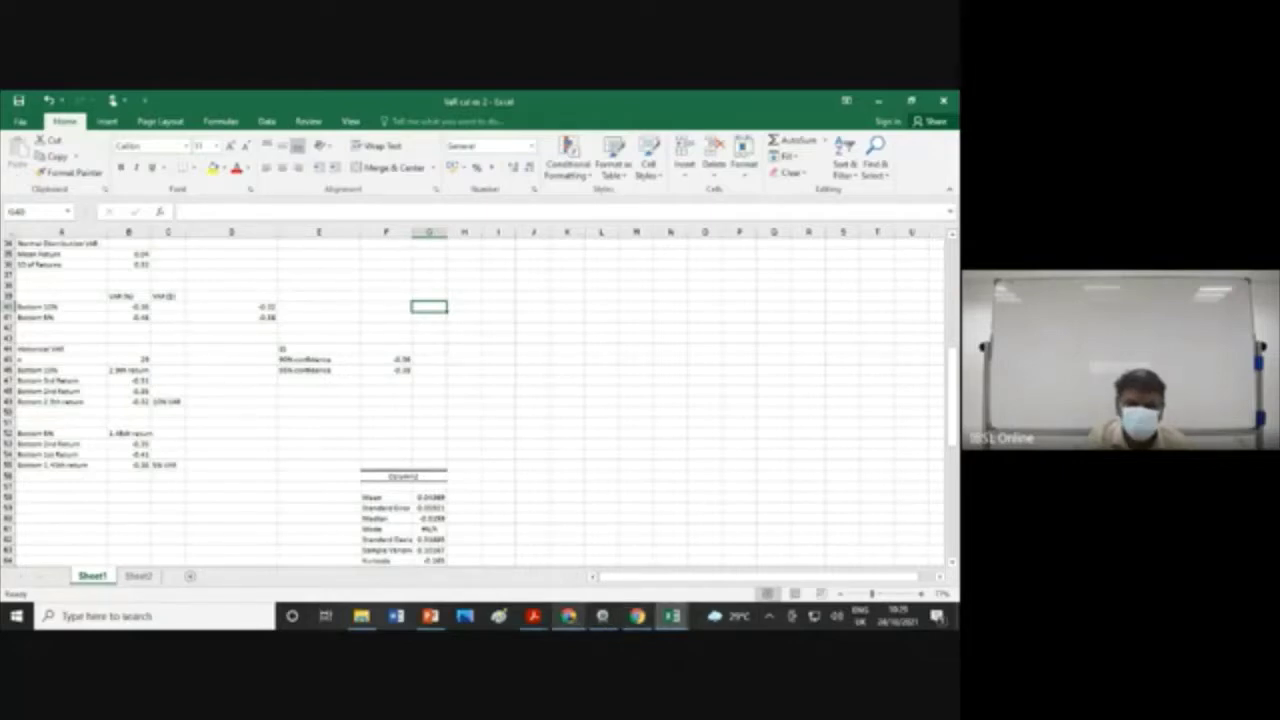
Step: Switch to the Google Meet call and look through the full list of participants
left_click(568, 614)
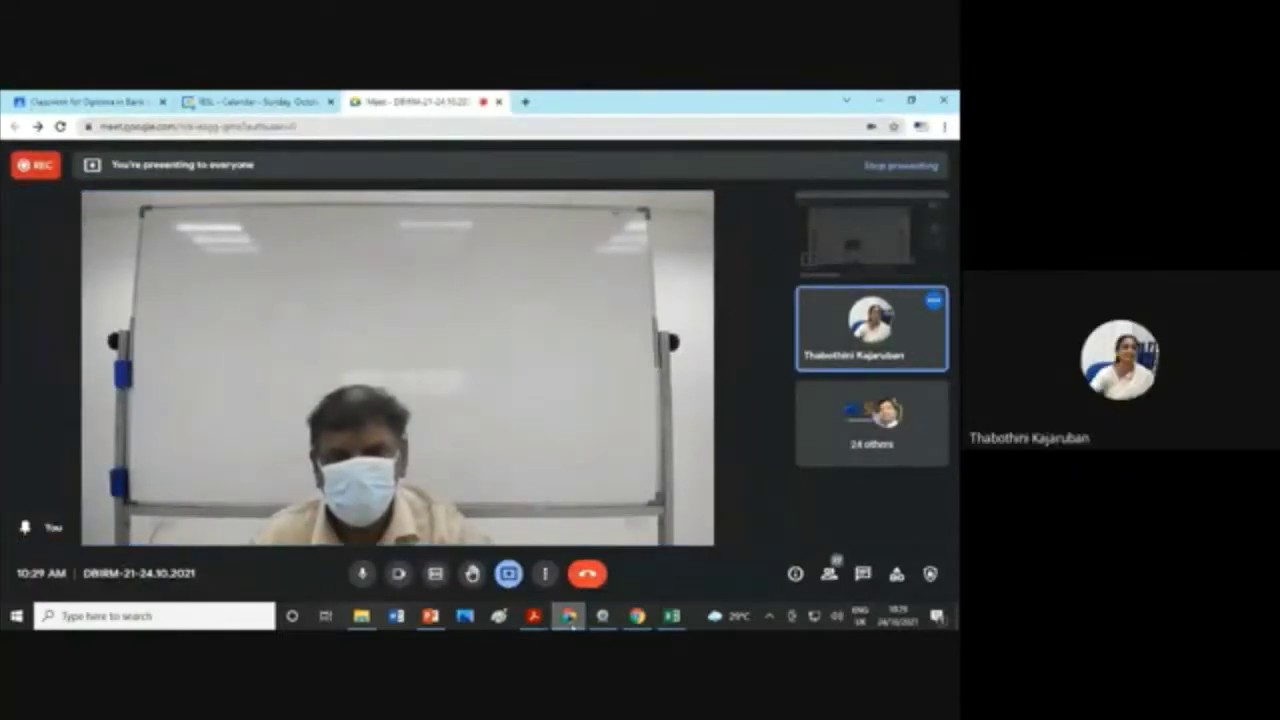
mouse_move(938, 311)
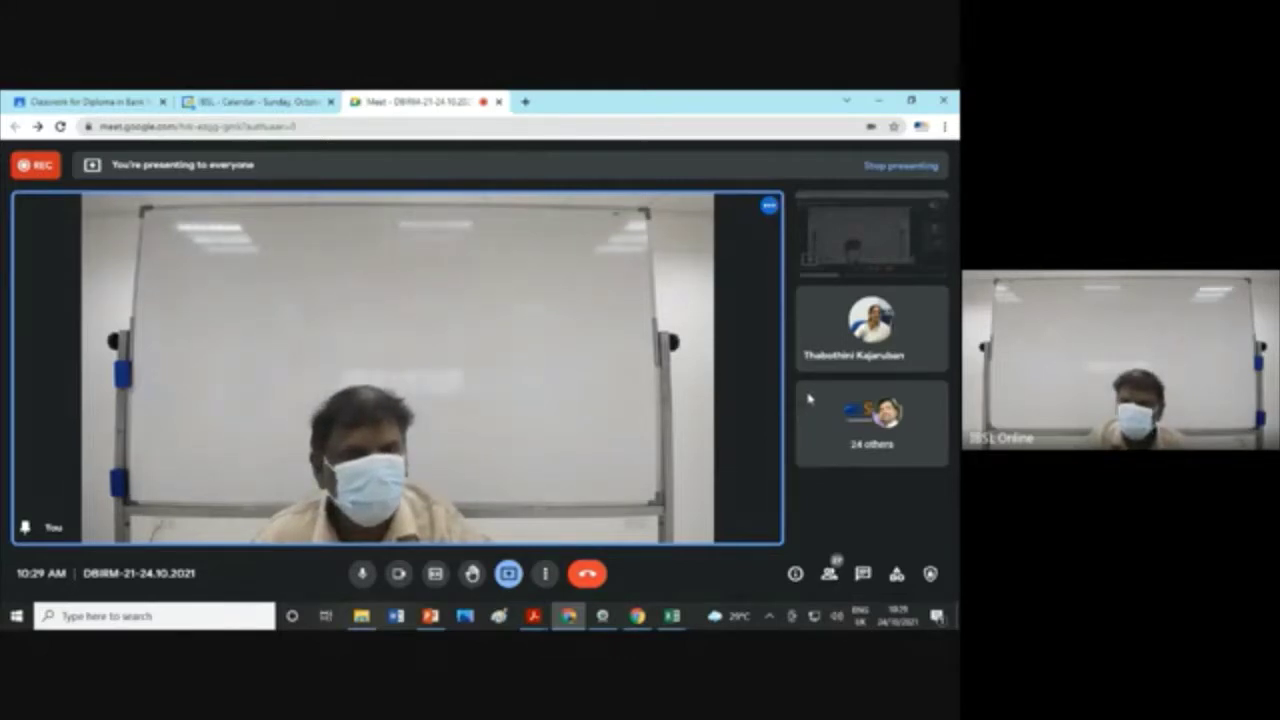
mouse_move(916, 291)
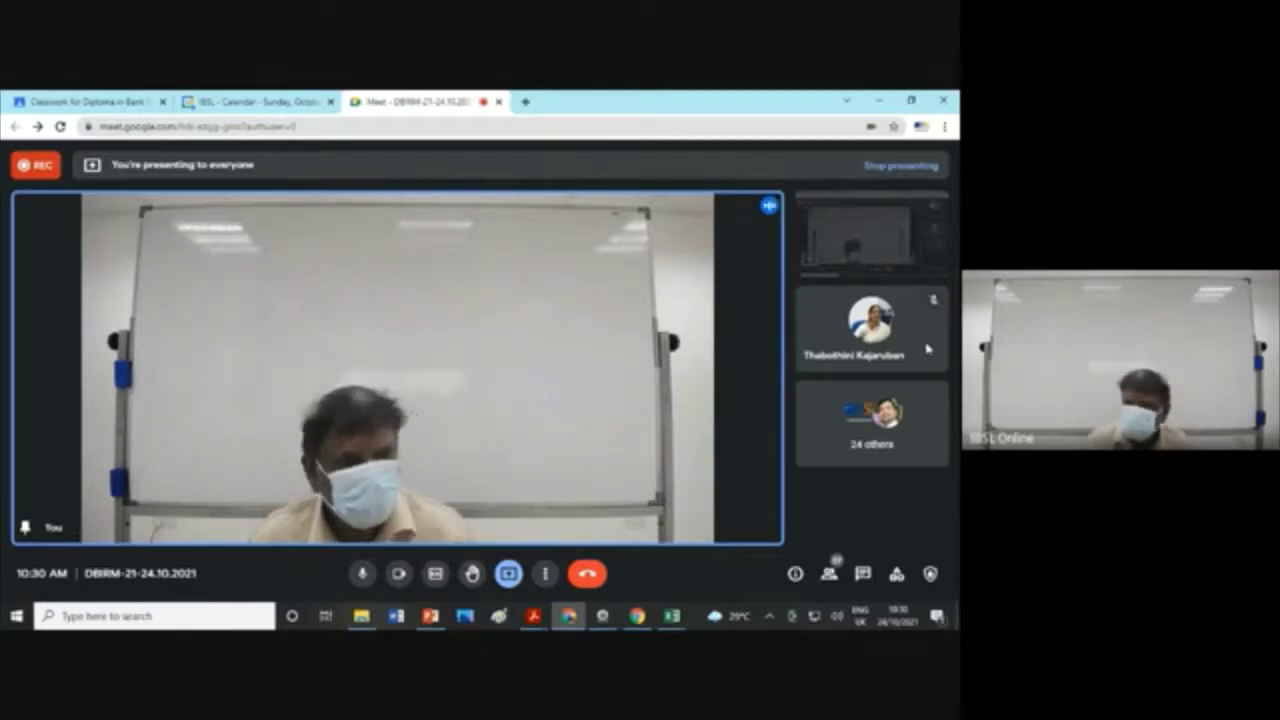
left_click(832, 574)
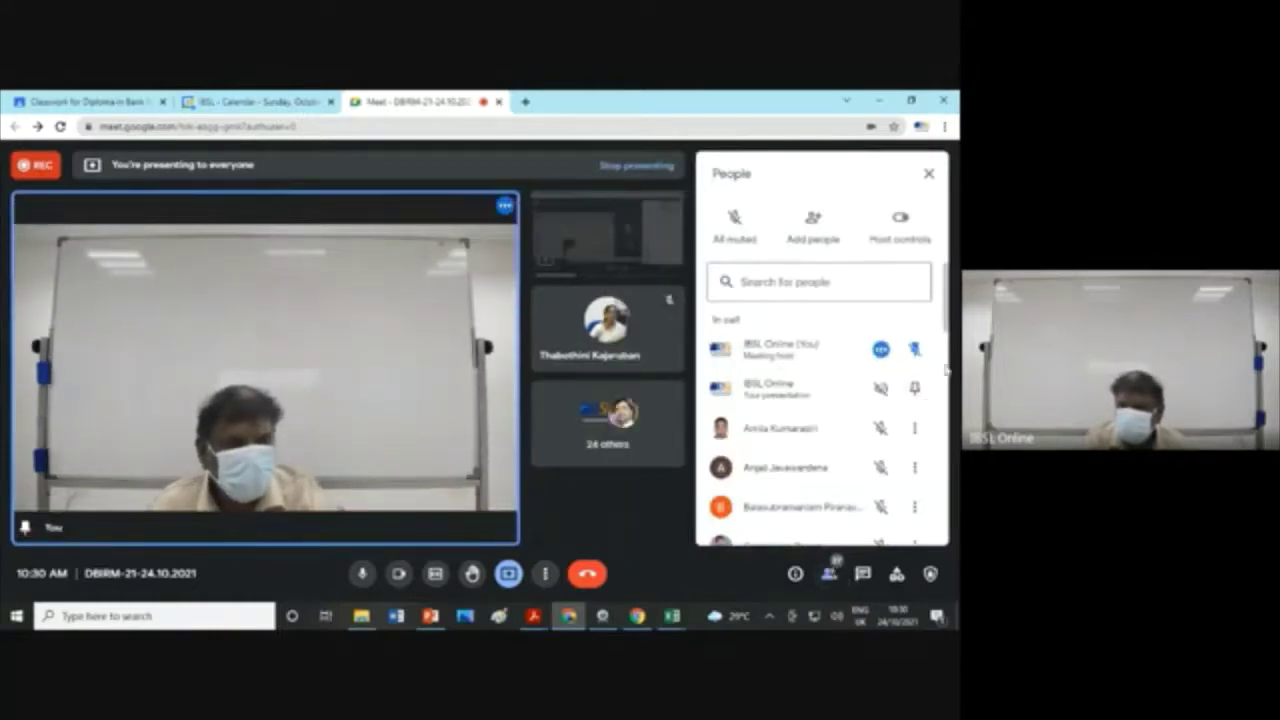
scroll(945, 370, "down", 2)
scroll(945, 370, "down", 5)
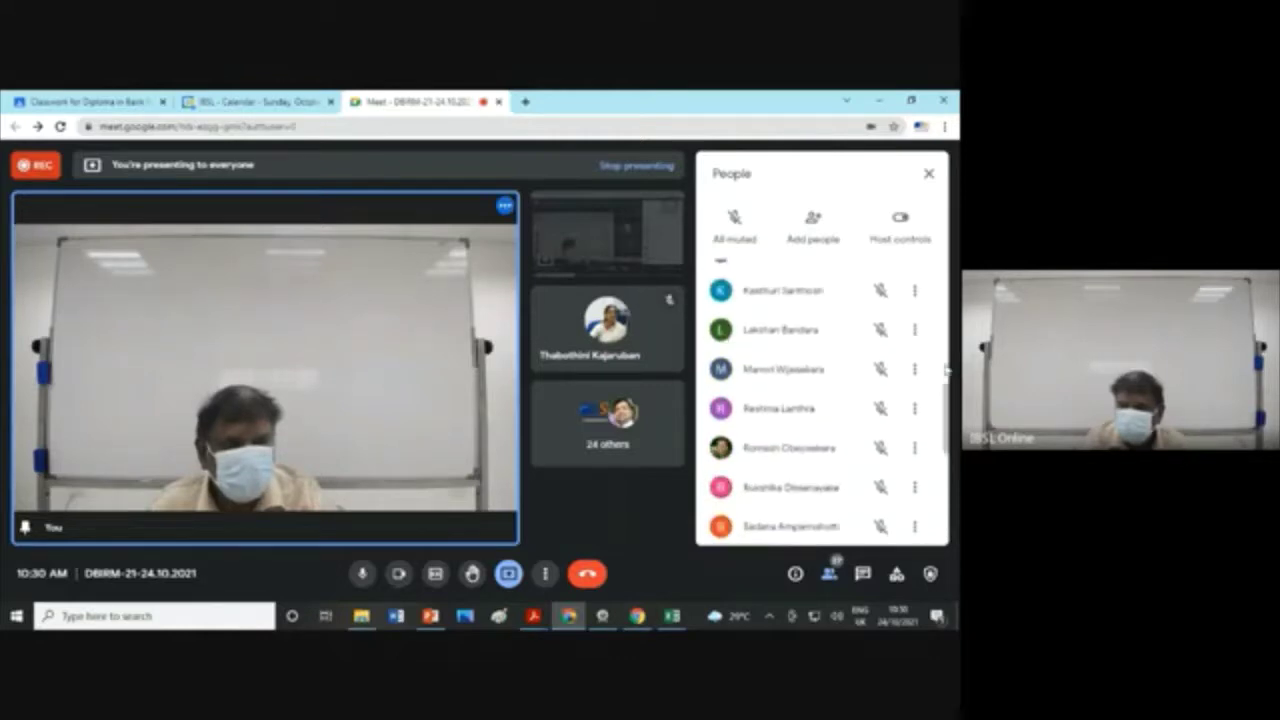
scroll(945, 370, "down", 5)
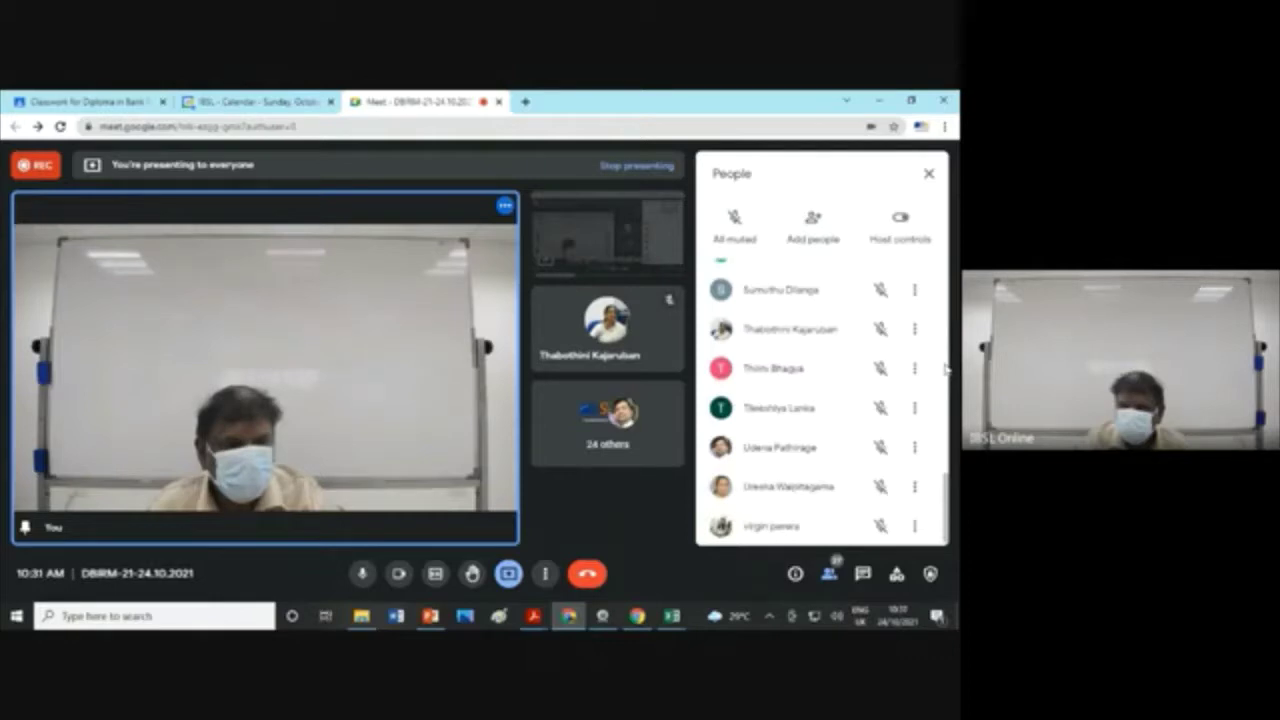
scroll(945, 370, "up", 2)
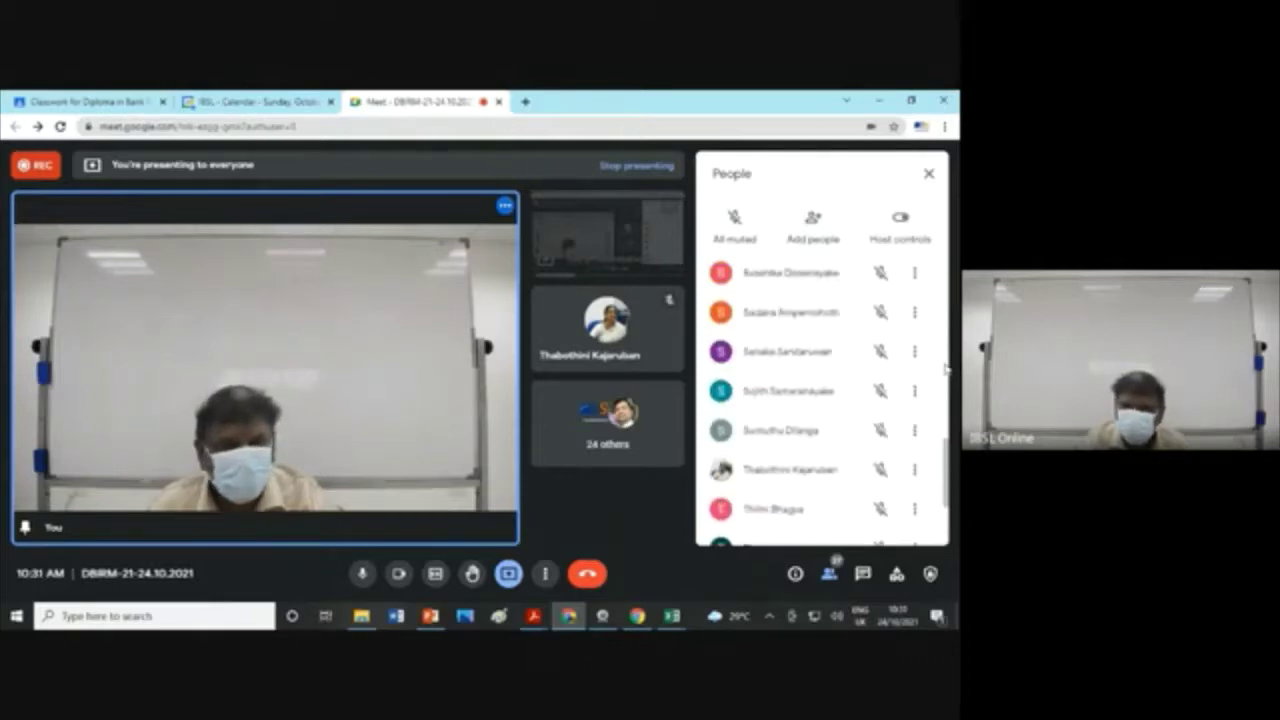
scroll(945, 370, "up", 3)
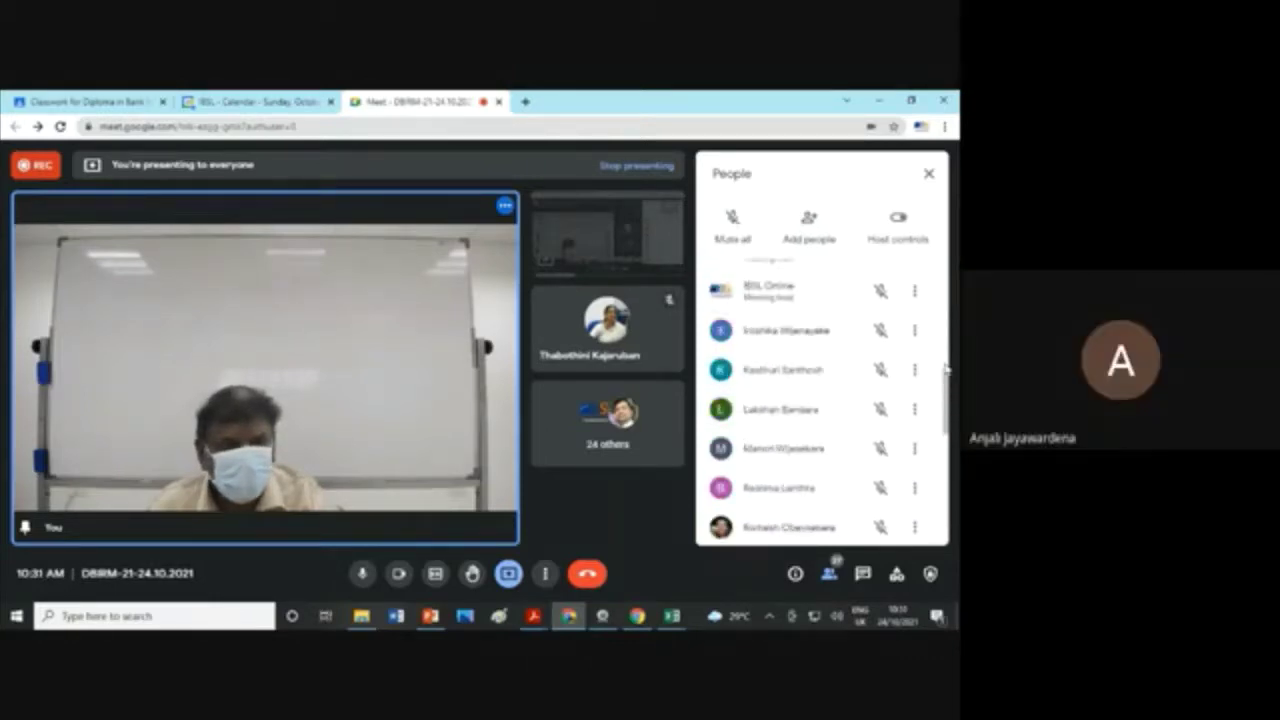
scroll(945, 370, "up", 3)
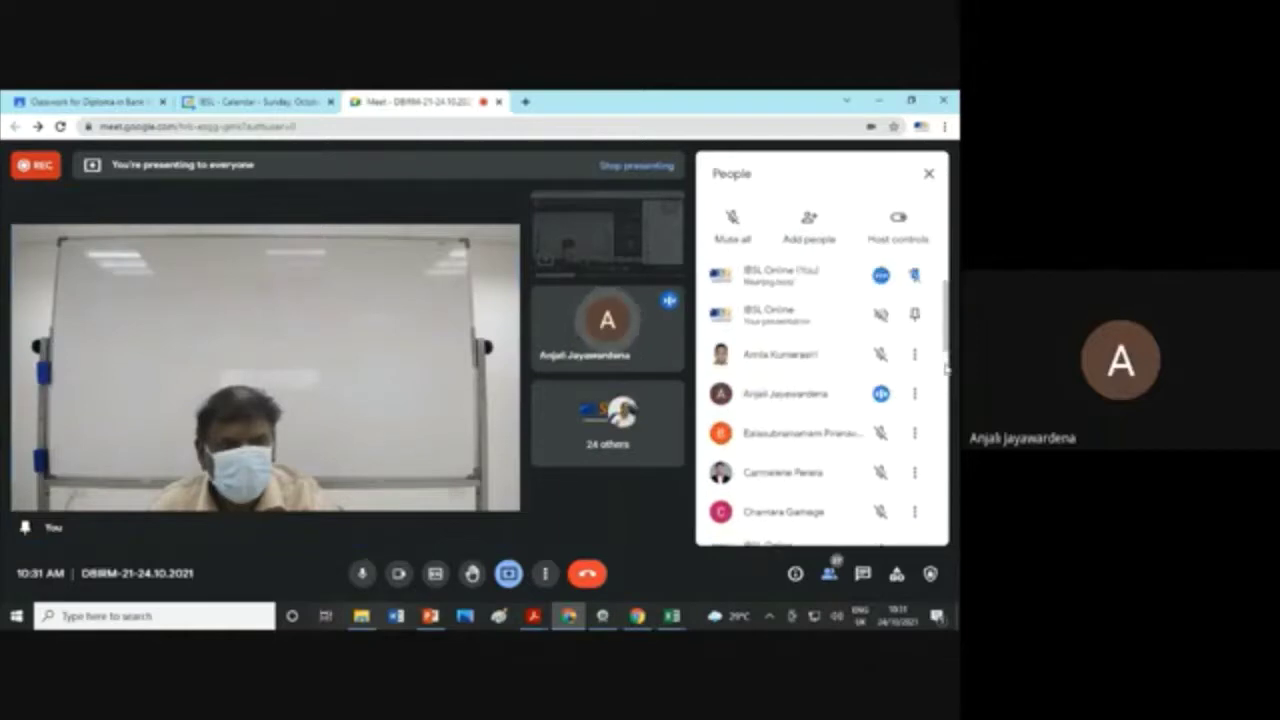
mouse_move(650, 322)
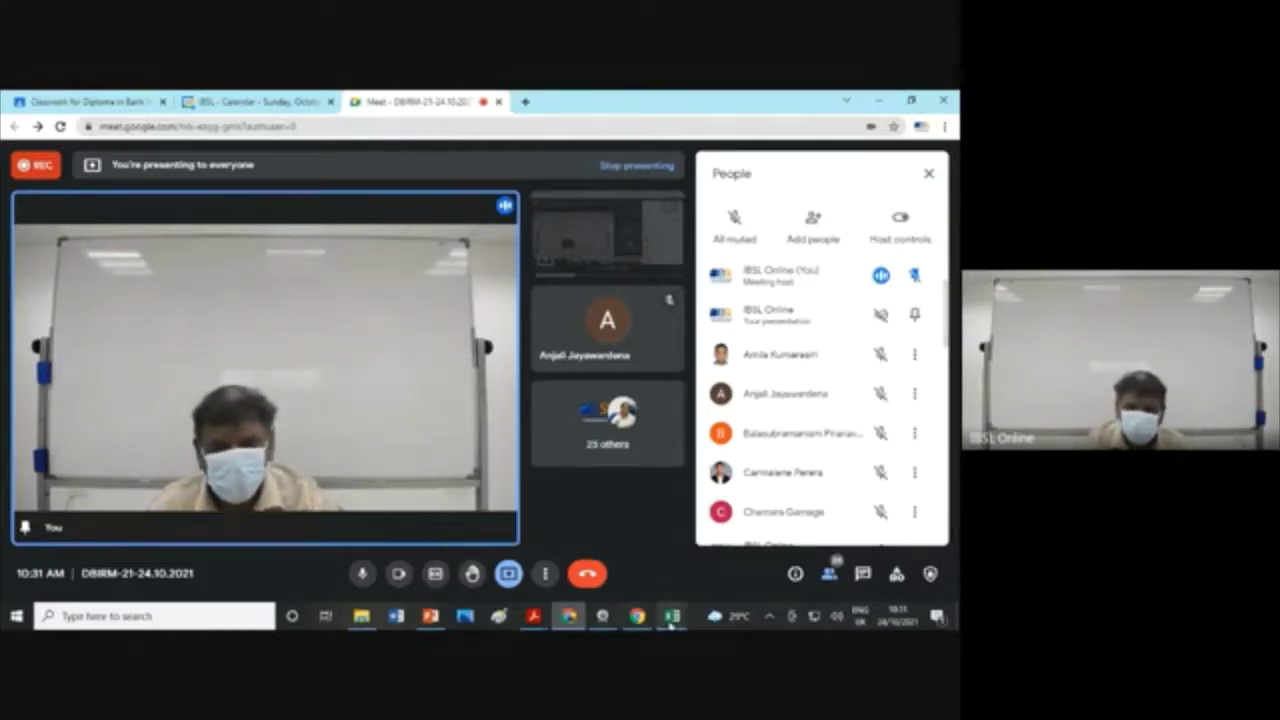
Step: Return to the VaR cal ex 2 workbook in Excel and inspect the NORMINV formulas for bottom 10% and bottom 5% VaR in B40 and B41
mouse_move(670, 623)
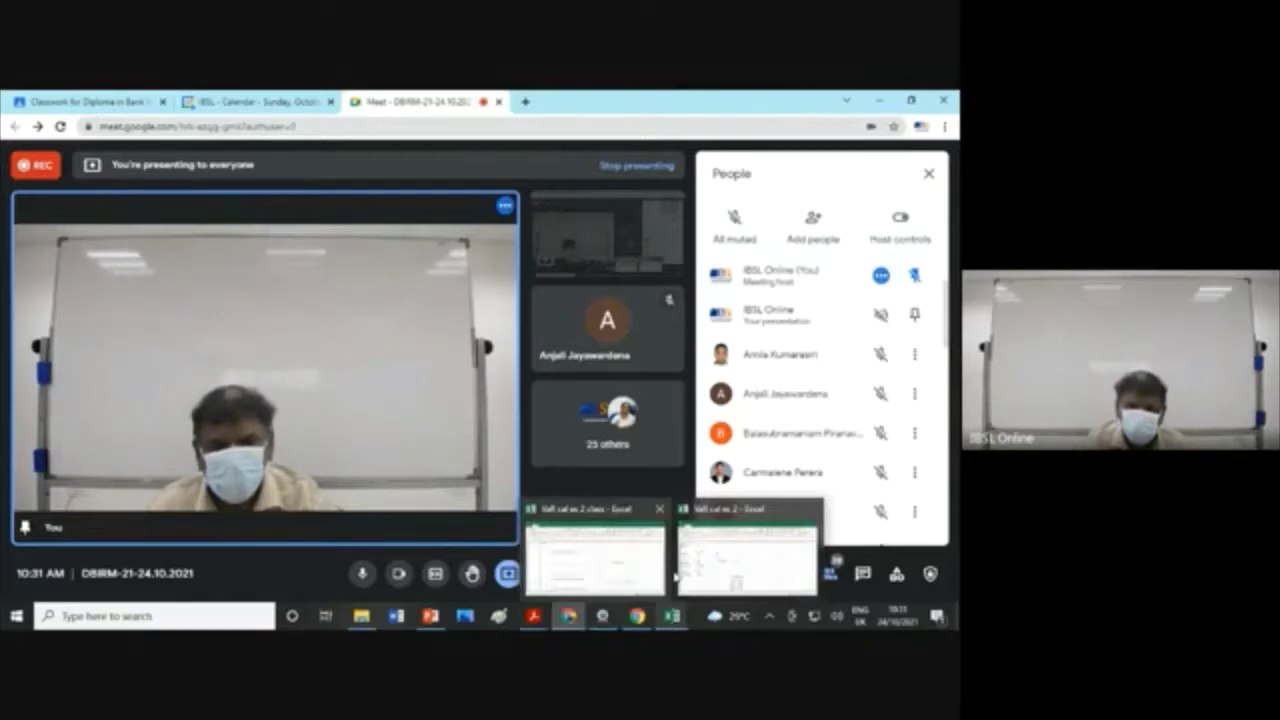
mouse_move(727, 567)
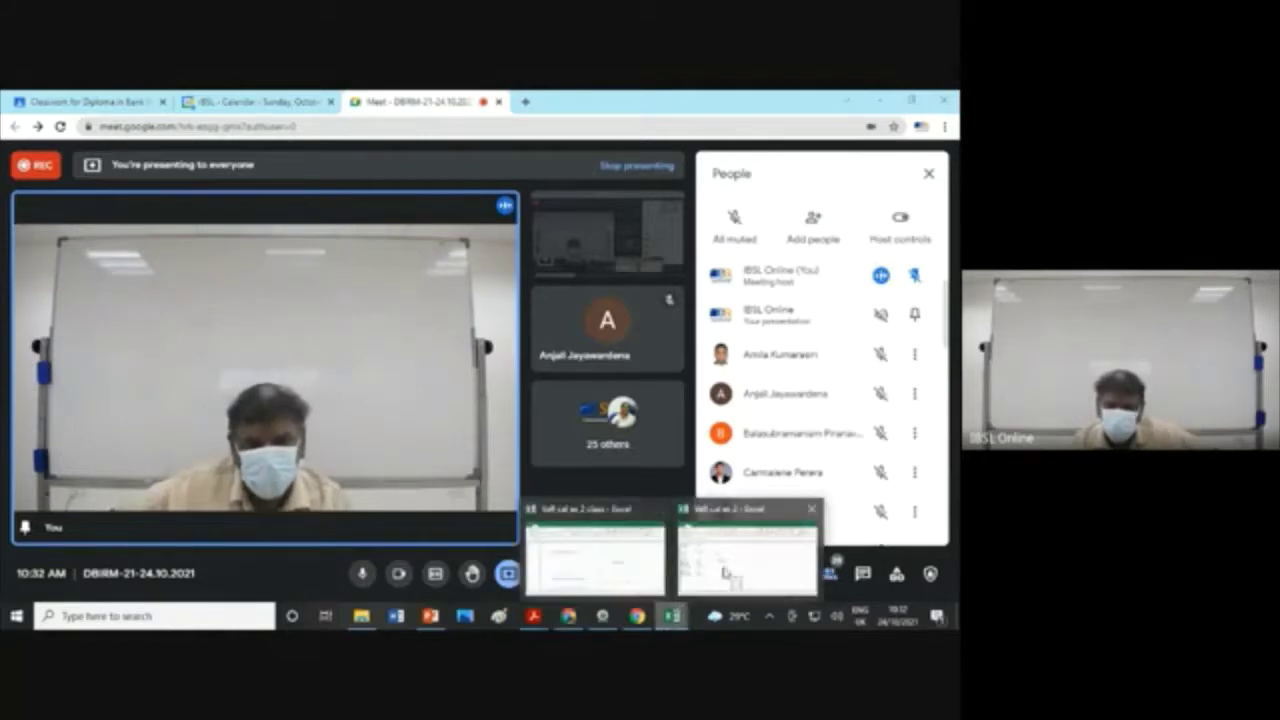
left_click(743, 574)
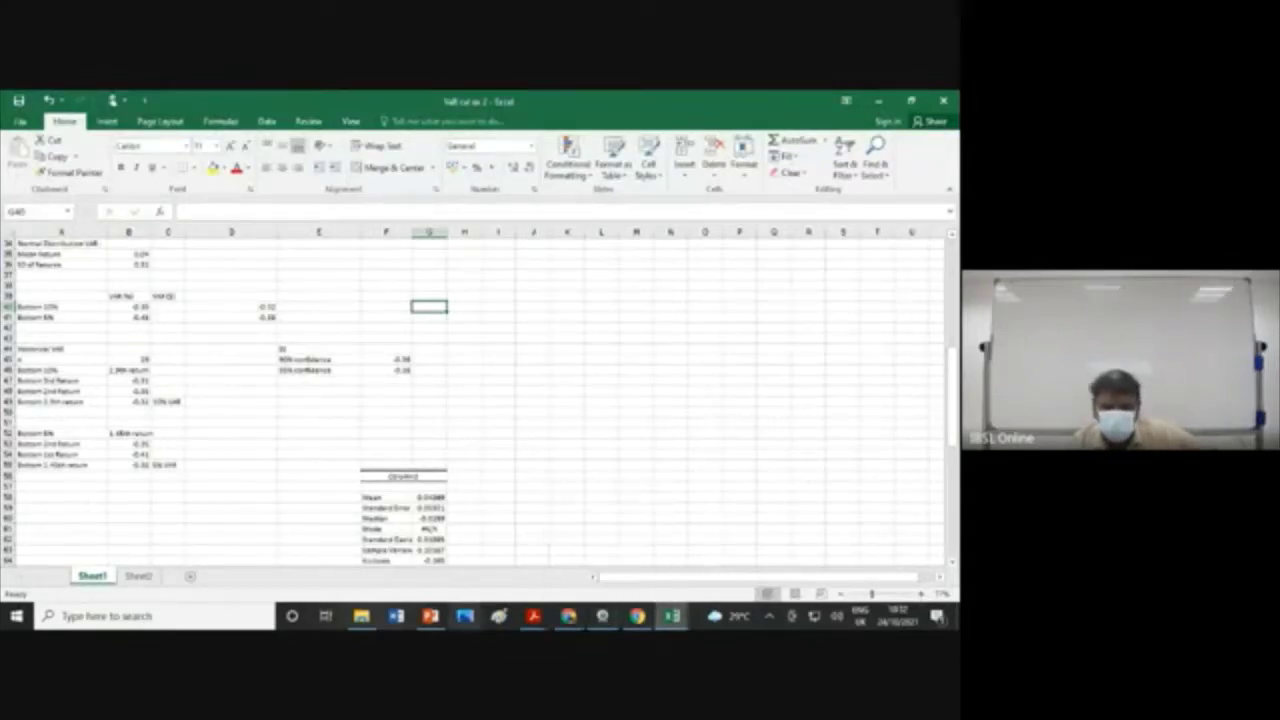
mouse_move(430, 616)
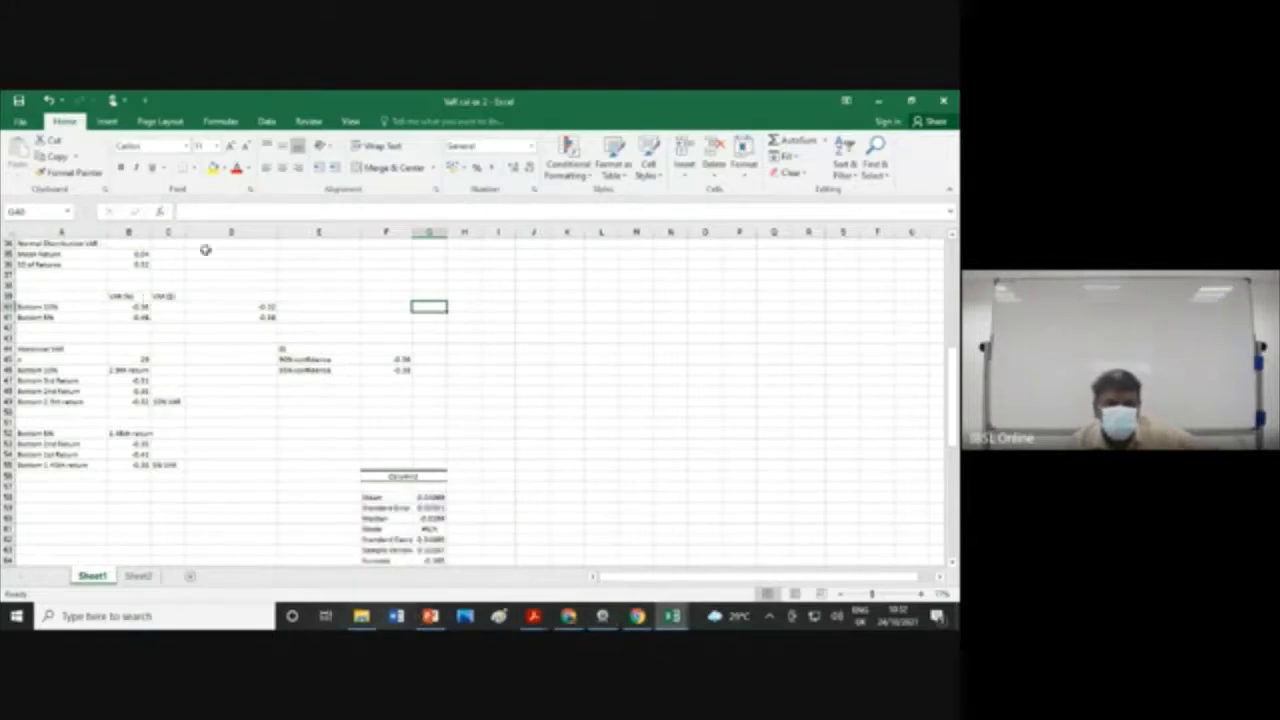
left_click(140, 304)
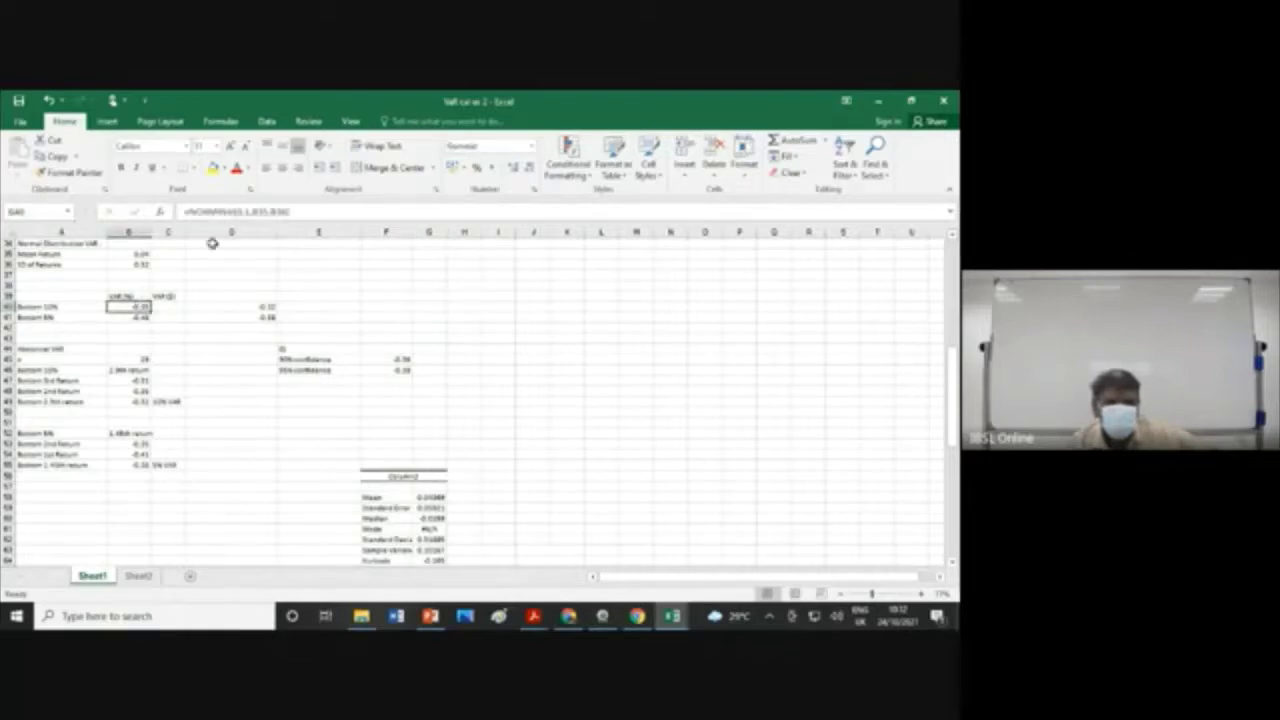
left_click(139, 317)
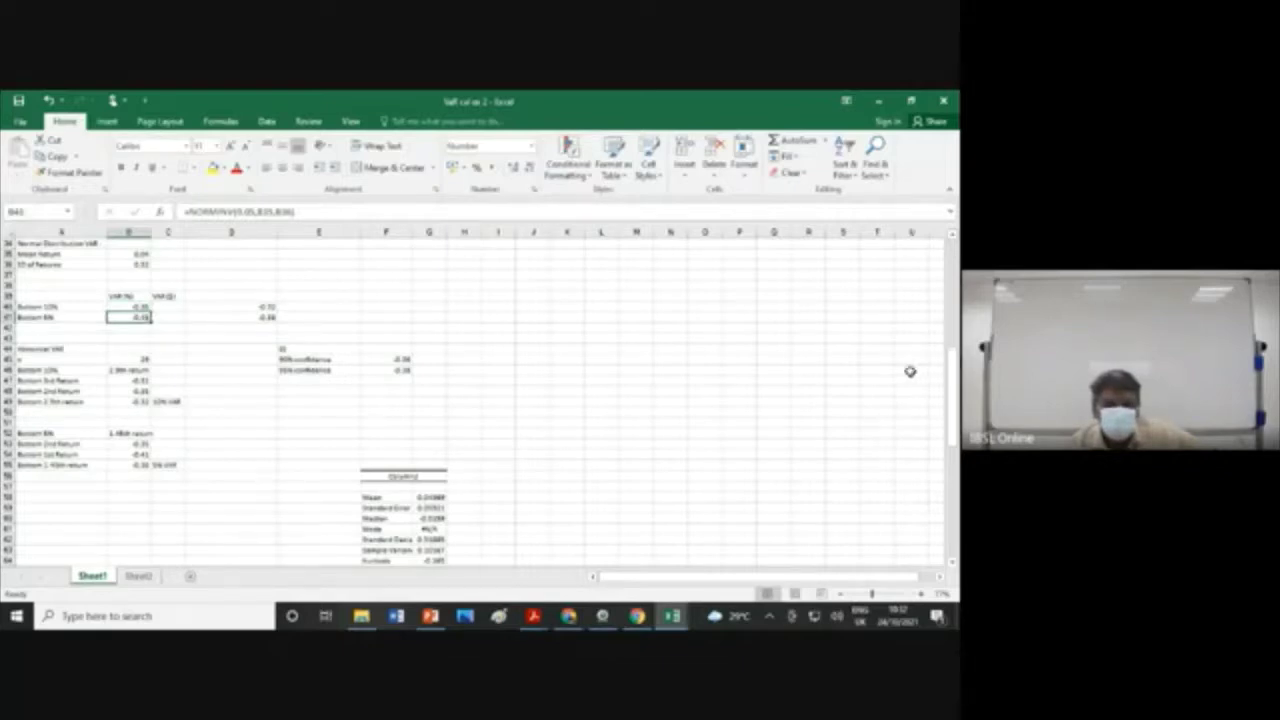
Step: Examine the Kurtosis label and its value in D15 and E15 of the descriptive statistics table
scroll(527, 487, "up", 2)
scroll(527, 487, "up", 8)
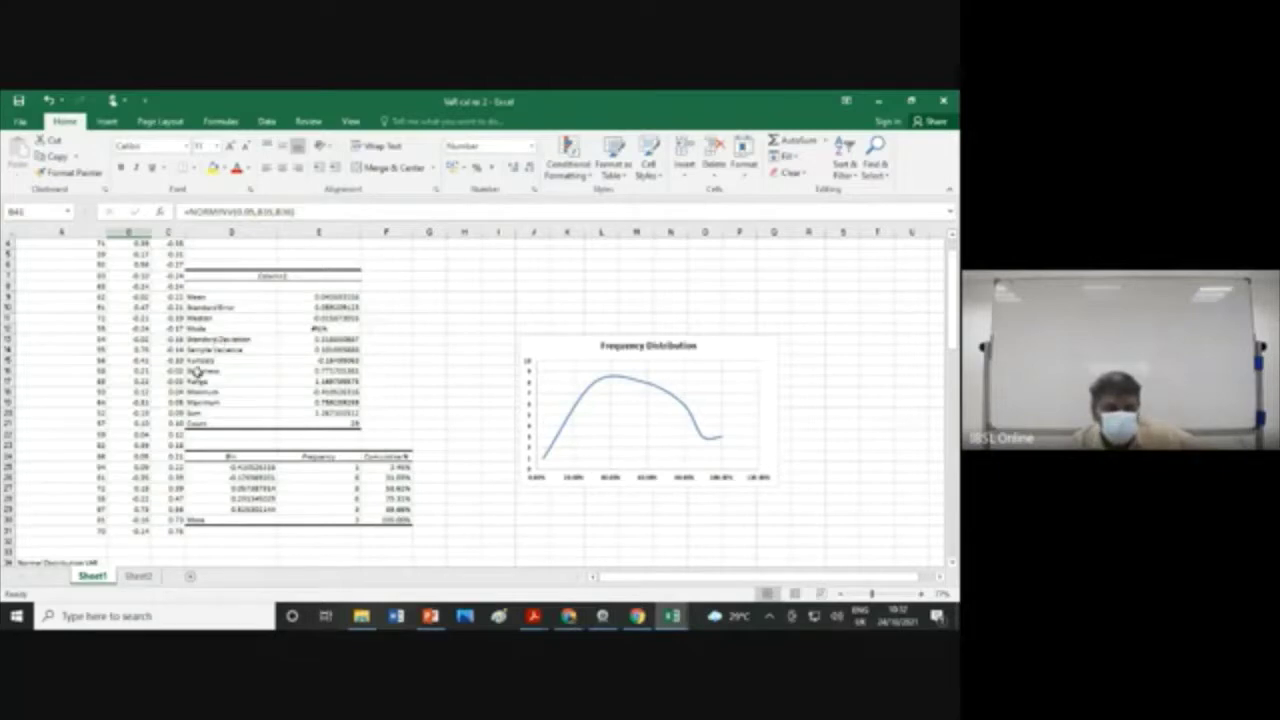
left_click(220, 362)
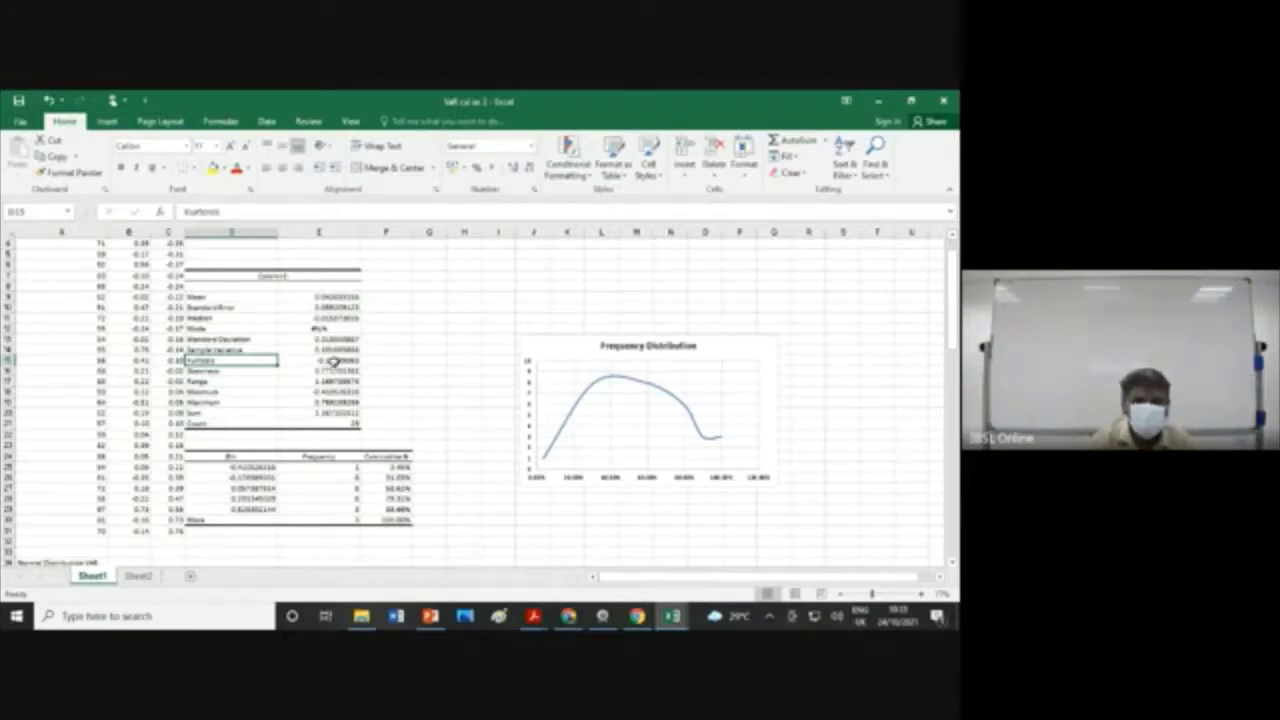
left_click(331, 362)
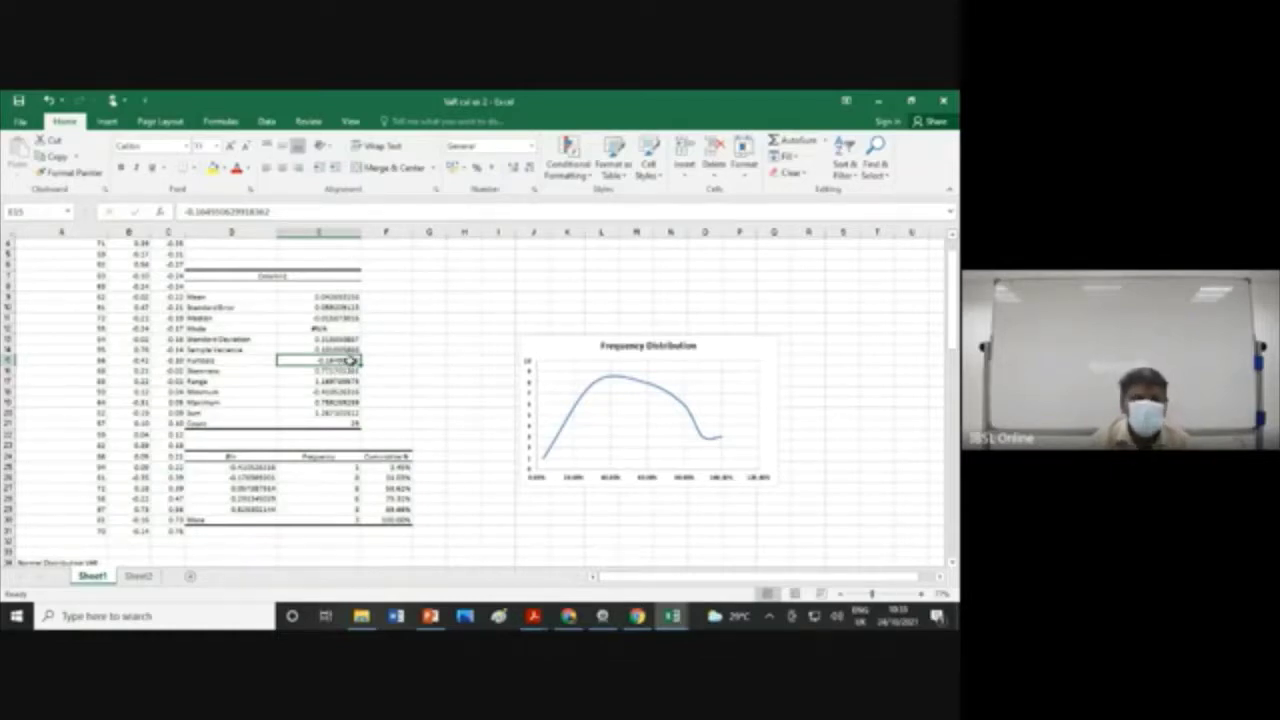
Step: Inspect the bottom 10% VaR formula in B40 and review it against the frequency distribution table and chart
scroll(320, 483, "down", 5)
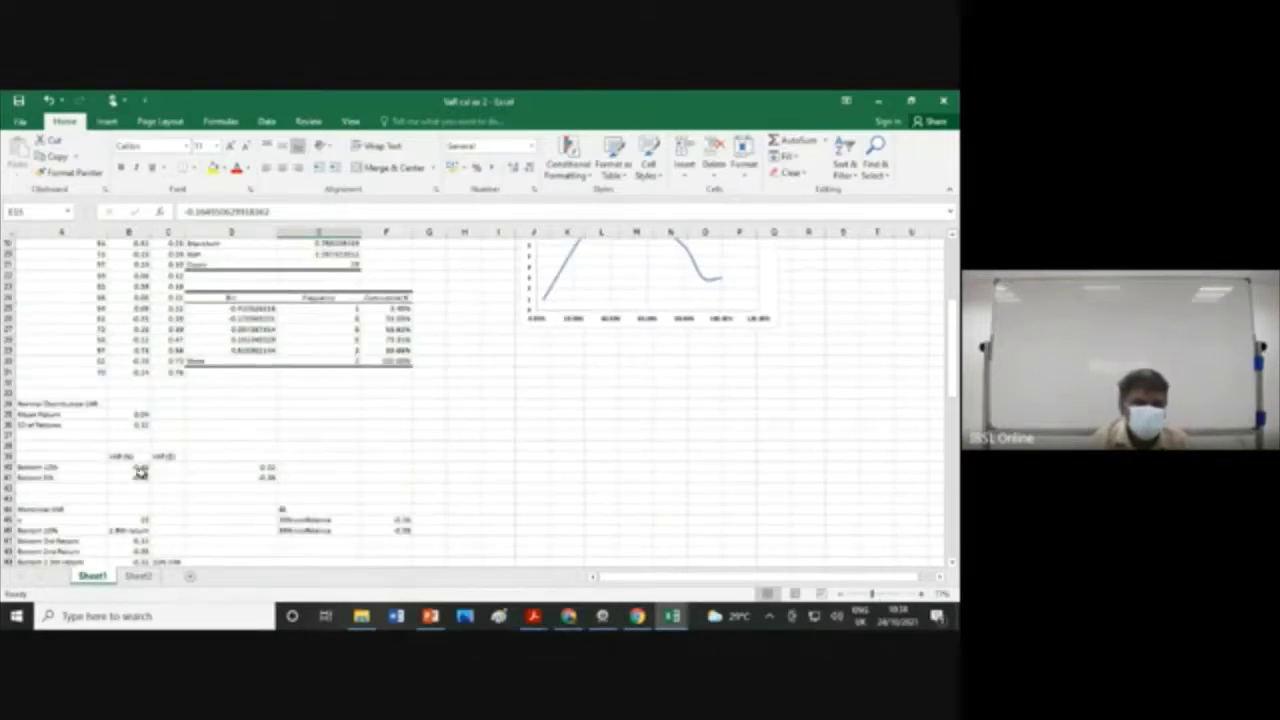
left_click(141, 467)
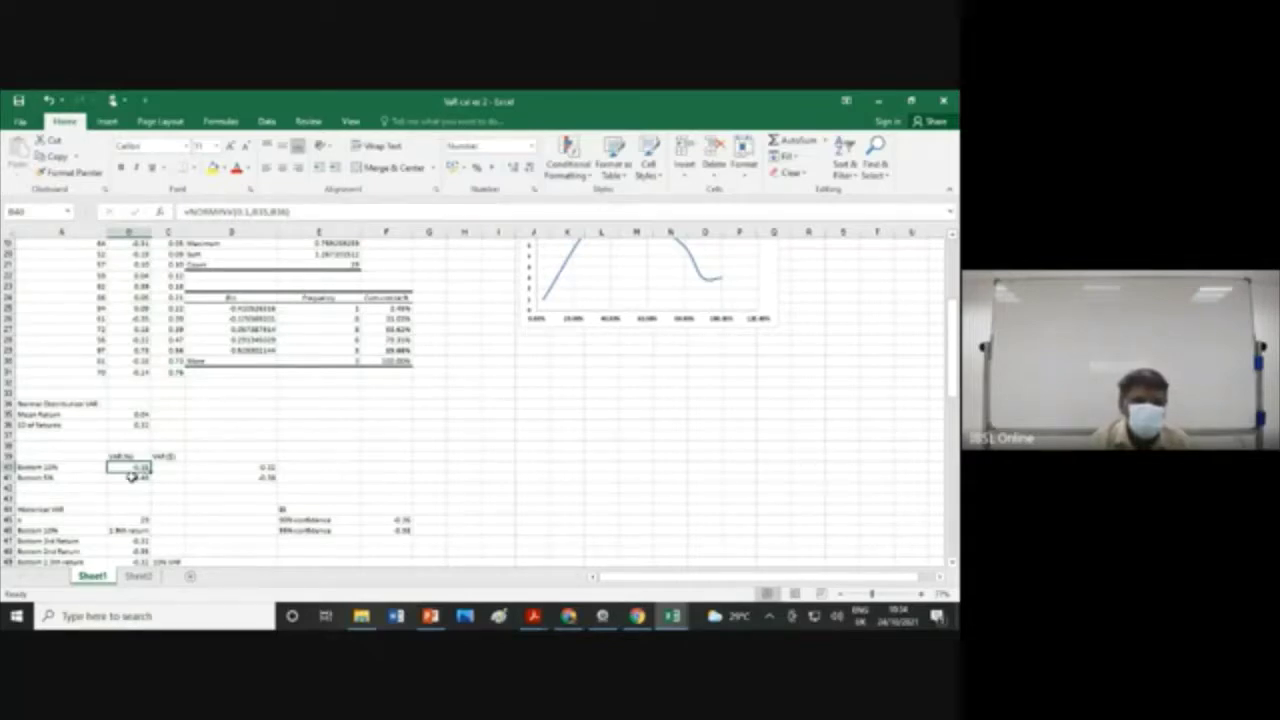
scroll(234, 467, "up", 2)
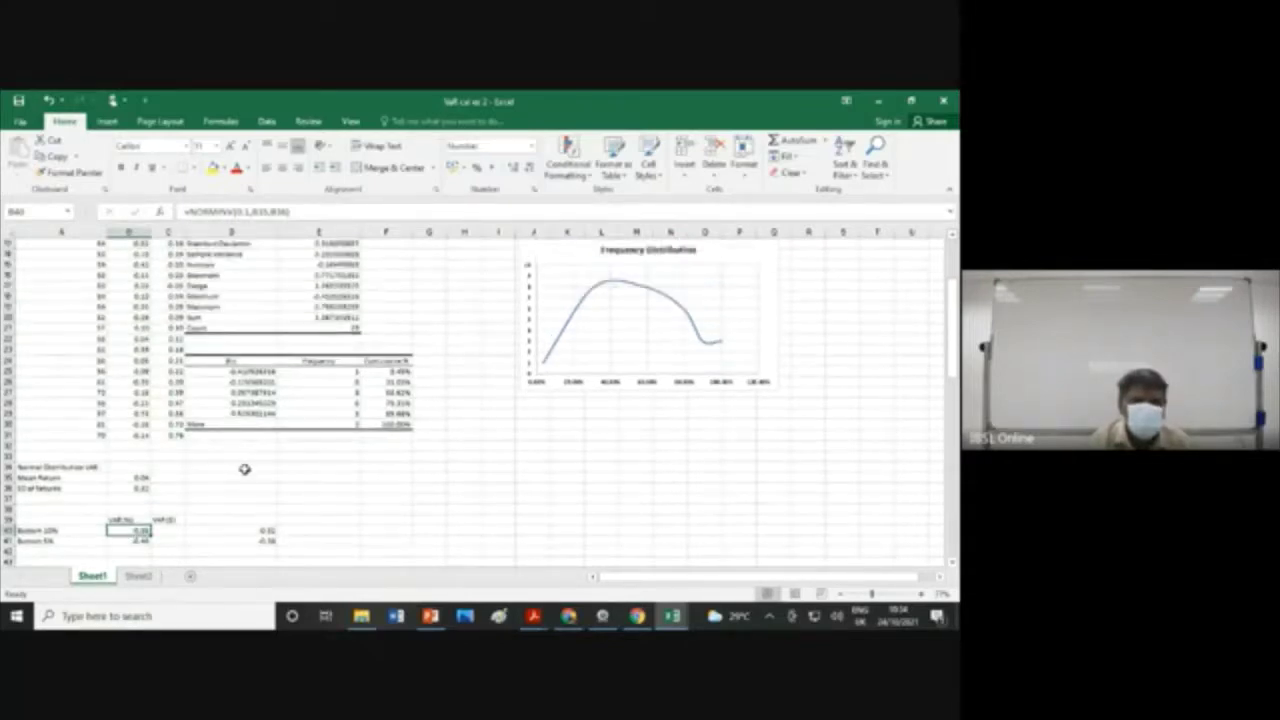
scroll(251, 469, "up", 1)
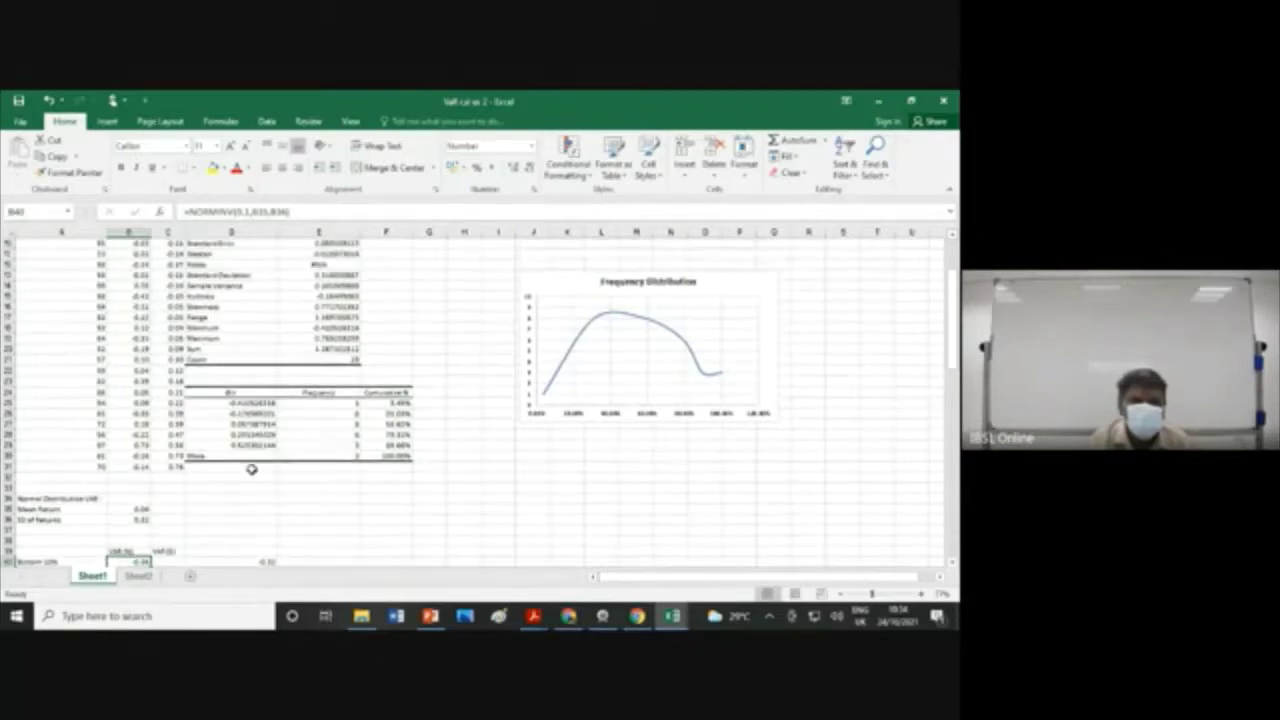
Step: Review the returns and descriptive statistics, and examine the Skewness value in E16
scroll(252, 469, "up", 5)
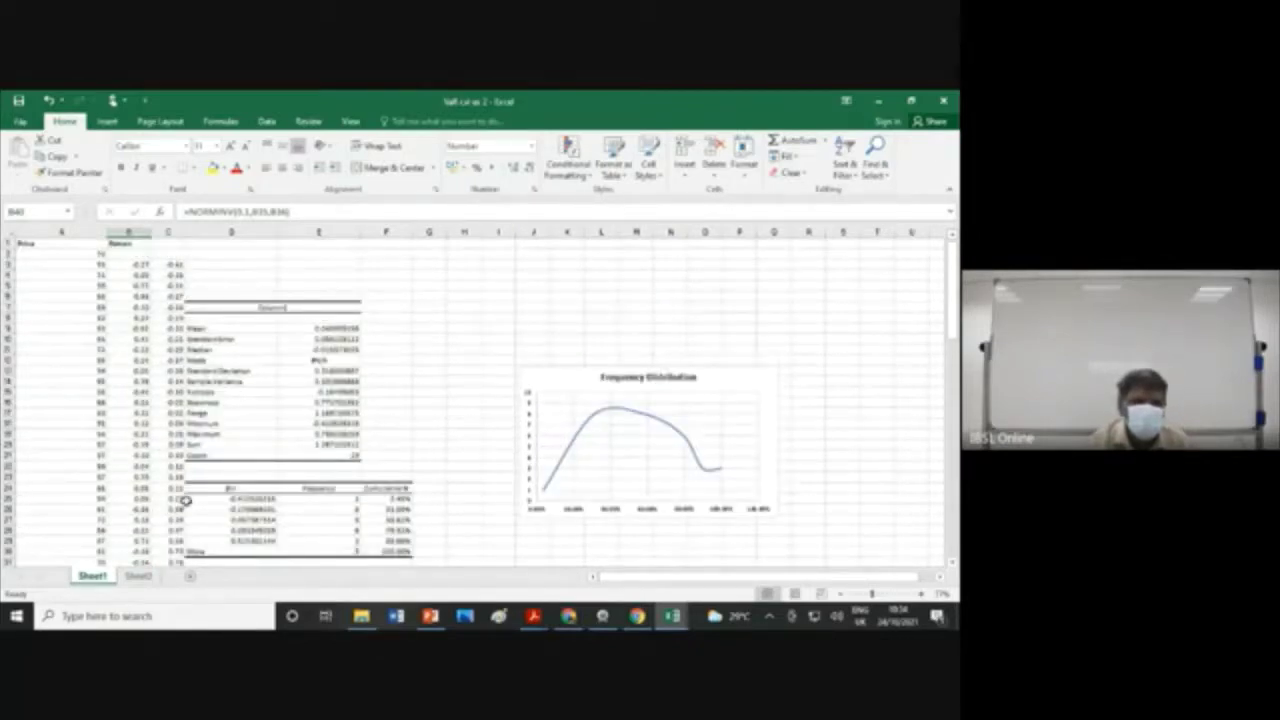
scroll(185, 500, "down", 1)
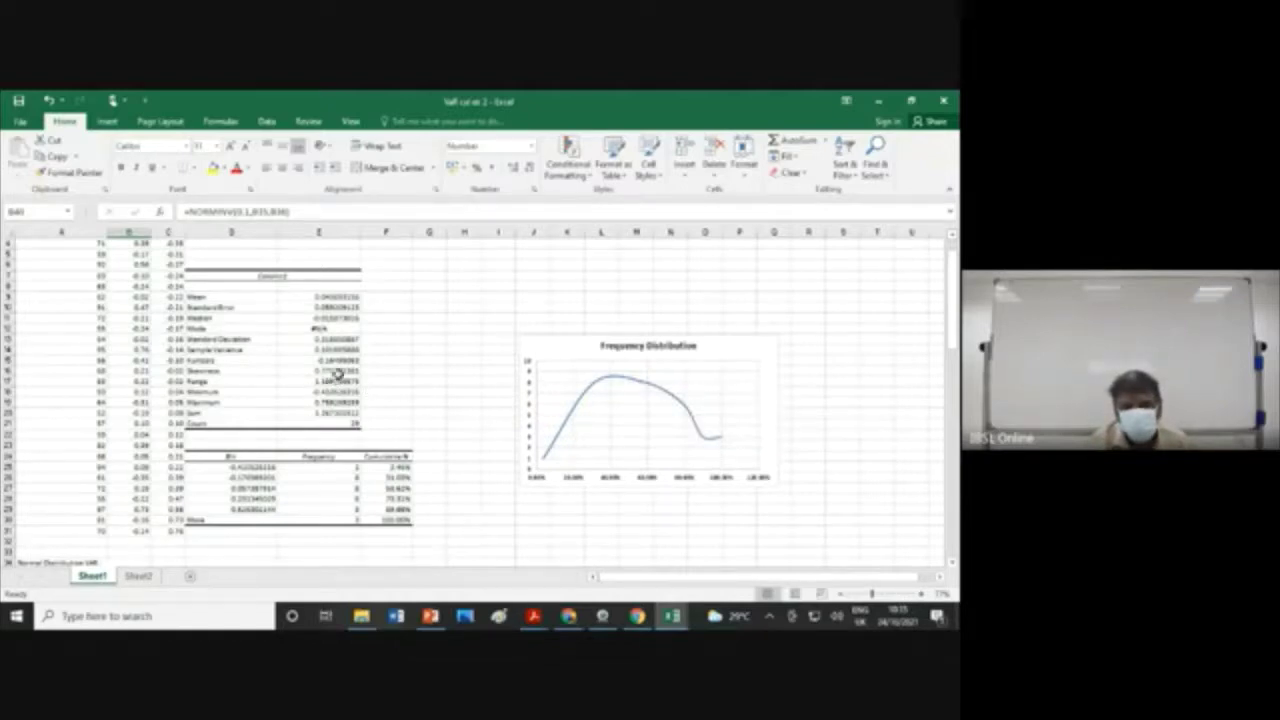
left_click(337, 372)
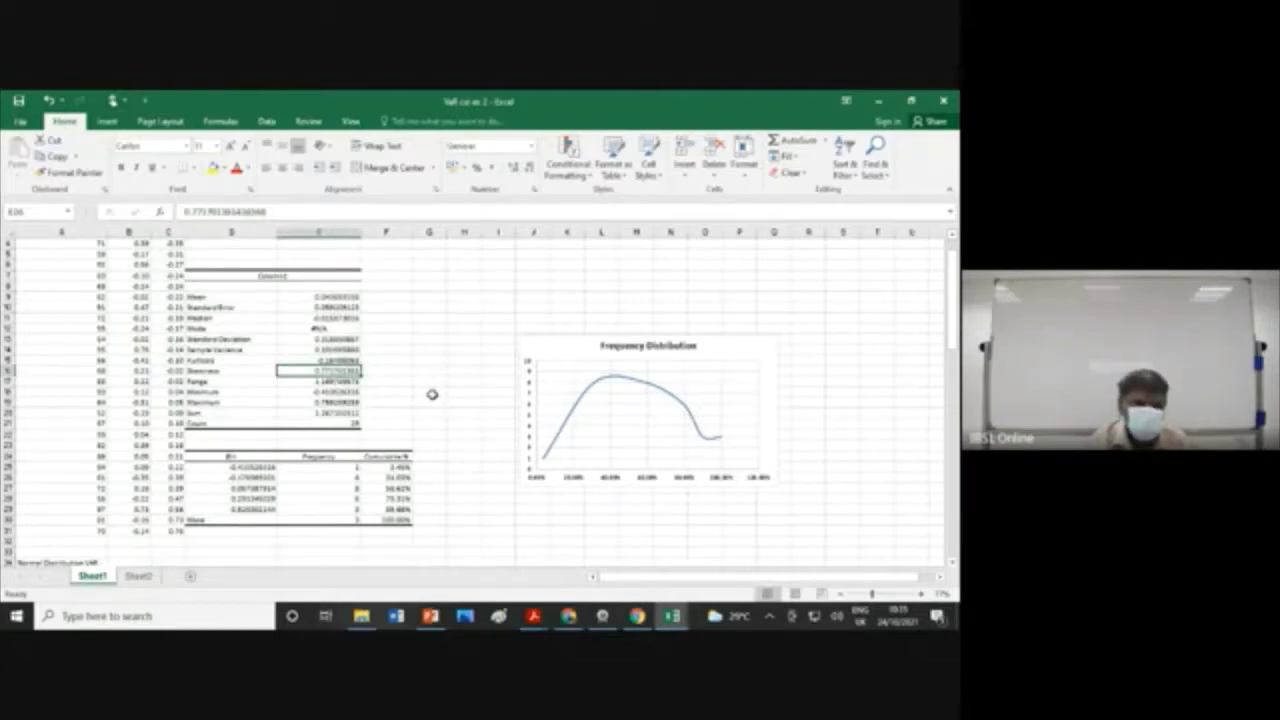
Step: Inspect the bottom 10% VaR formula in B40 and review it against the return columns, descriptive statistics and frequency distribution chart
scroll(452, 376, "down", 6)
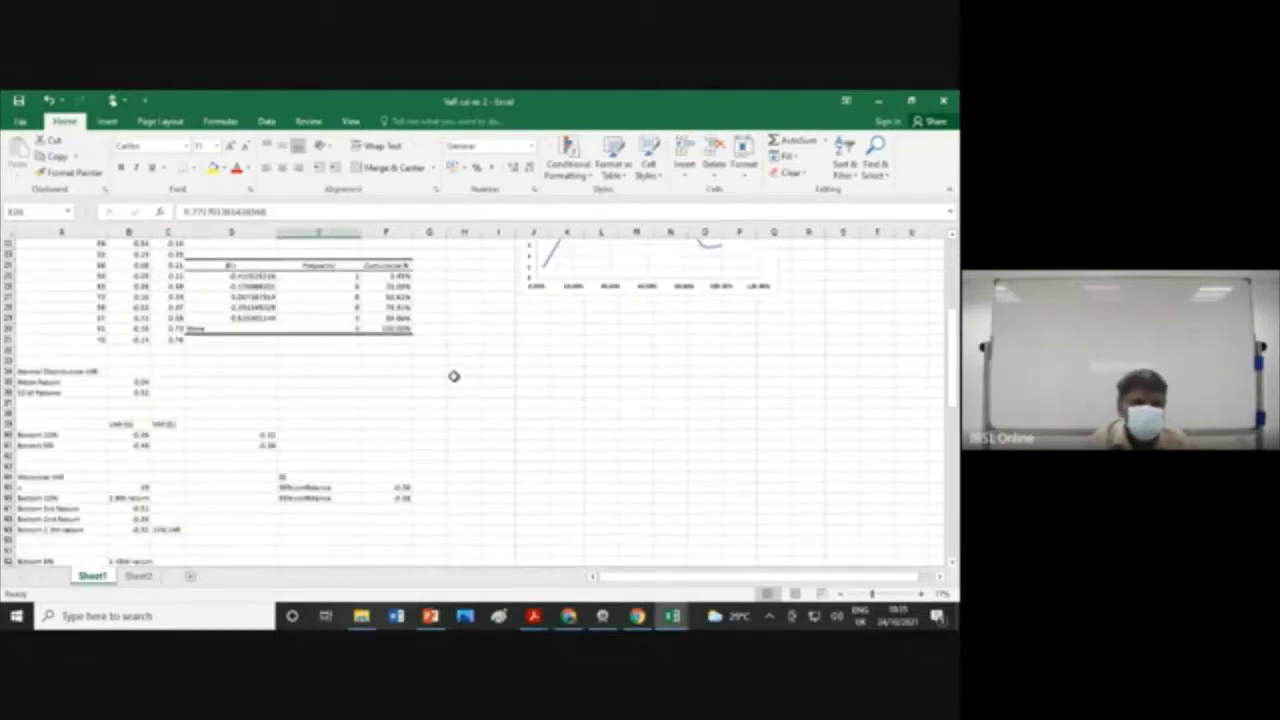
scroll(453, 376, "down", 2)
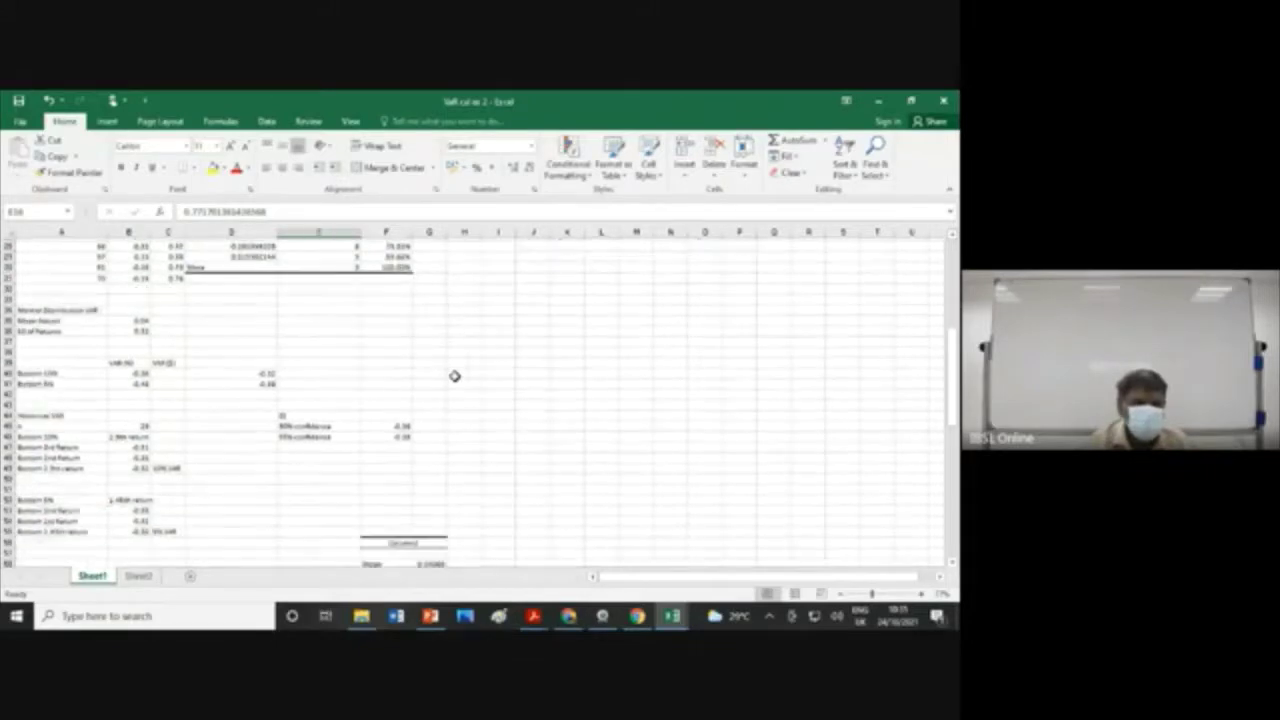
left_click(128, 372)
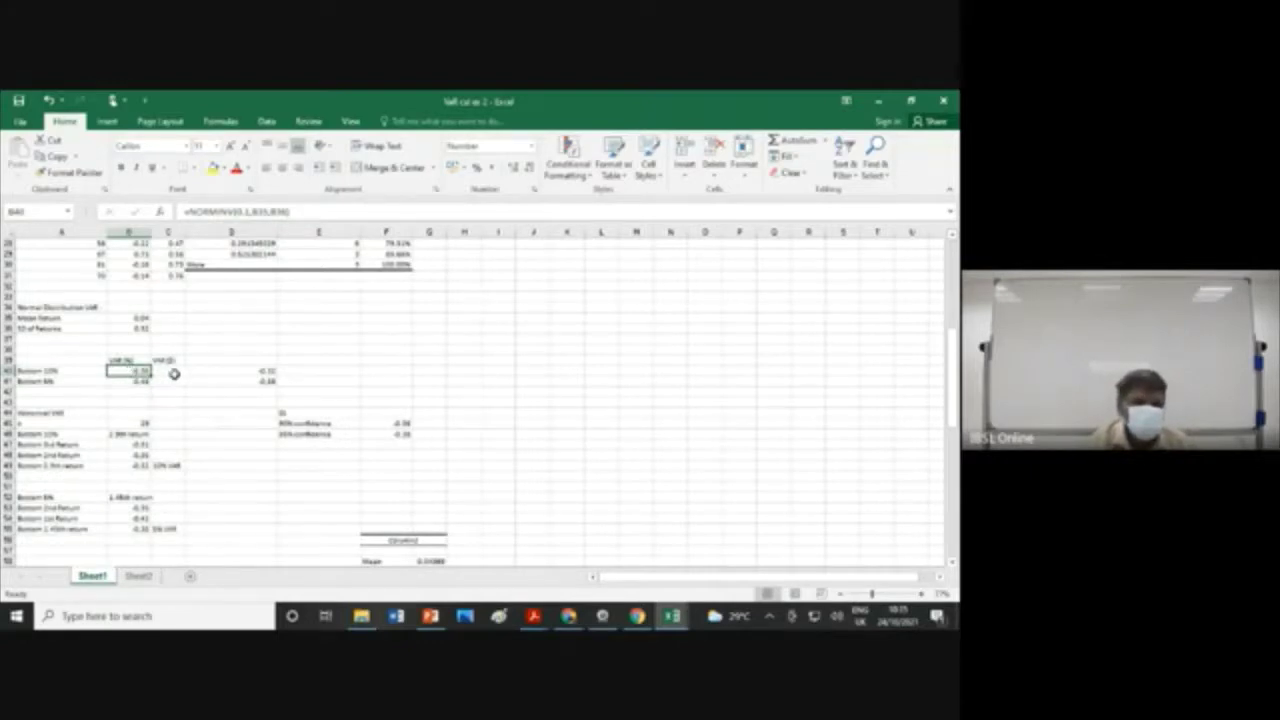
scroll(475, 430, "up", 8)
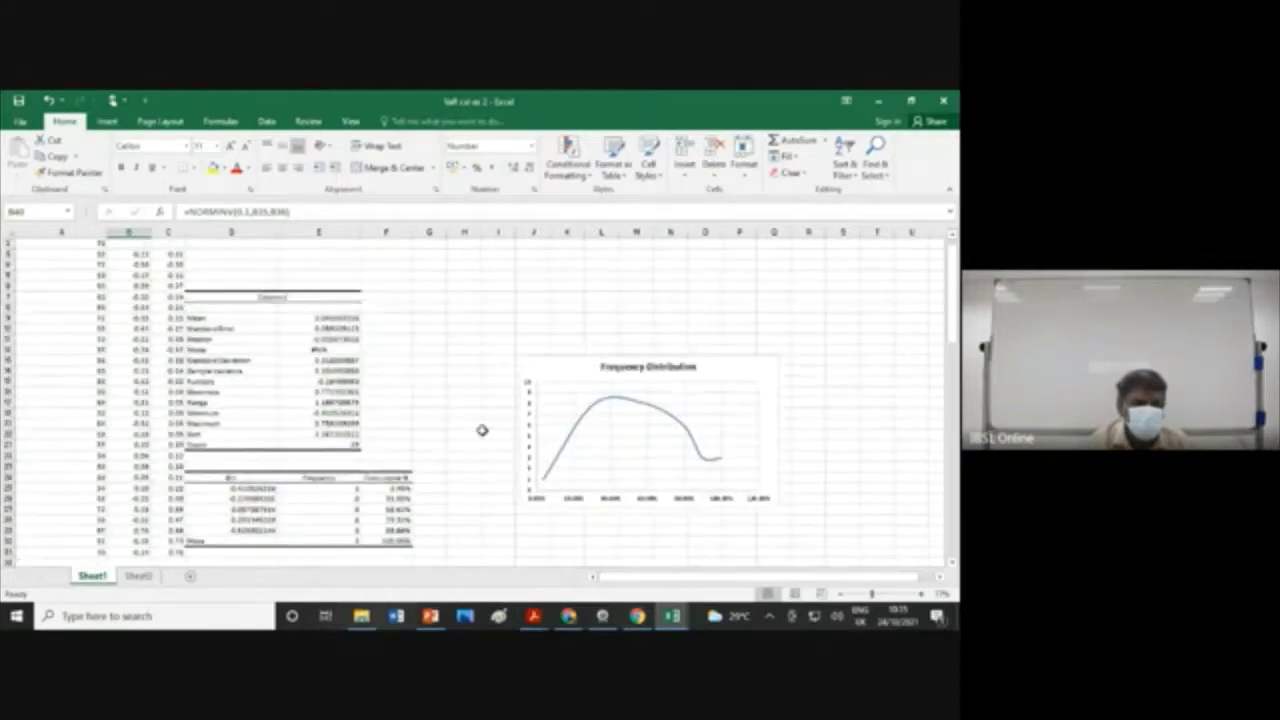
scroll(481, 430, "up", 1)
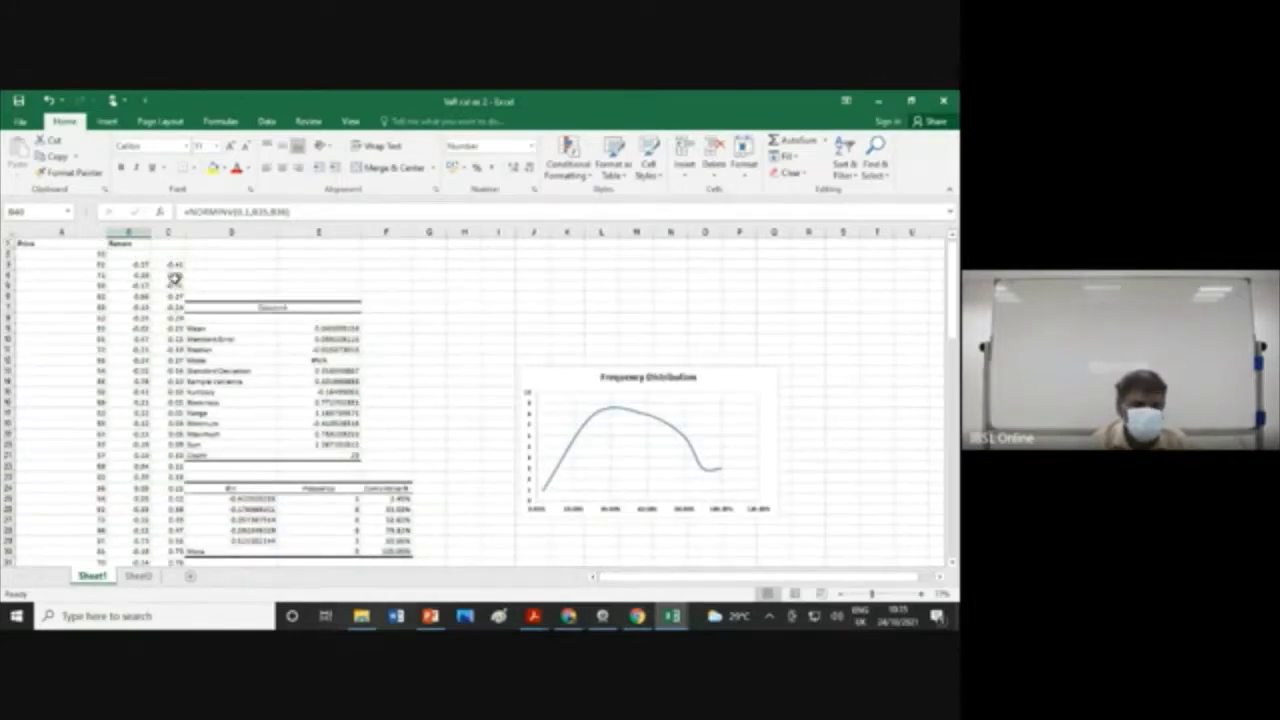
scroll(205, 405, "down", 3)
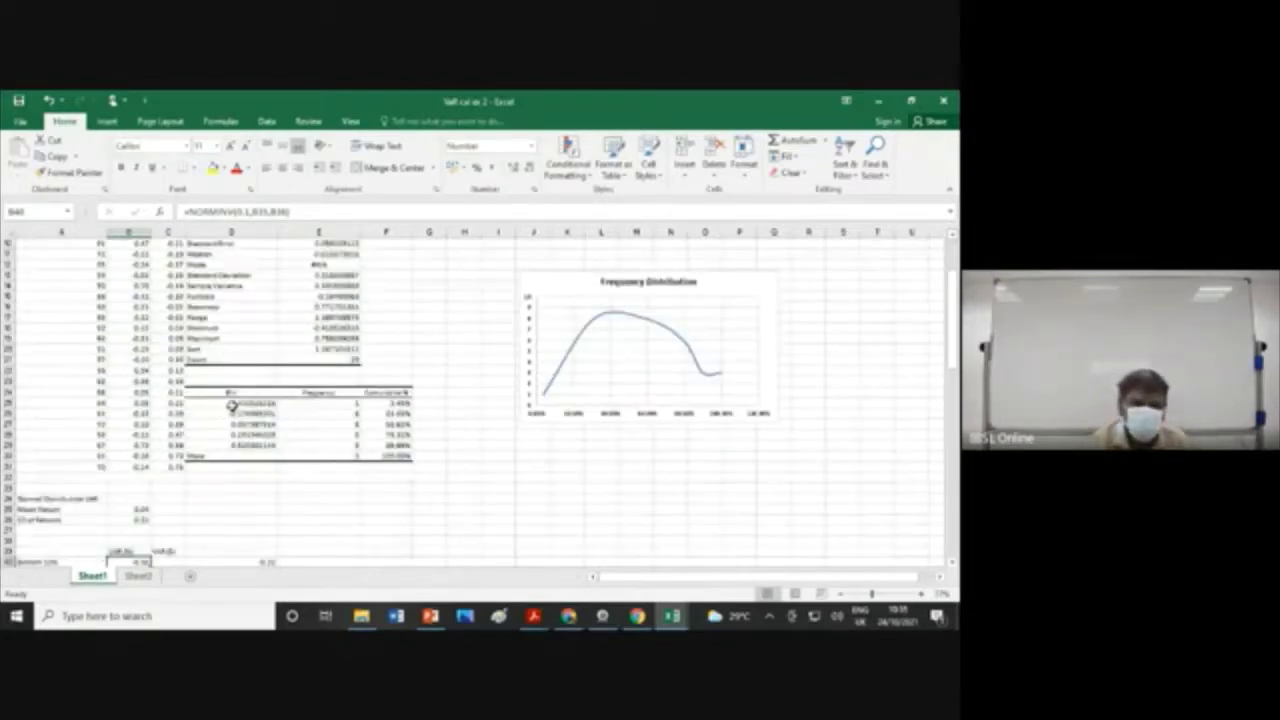
Step: Compare the bottom 10% VaR value in D40 with the NORMINV formulas in B40 and B41
scroll(152, 525, "down", 2)
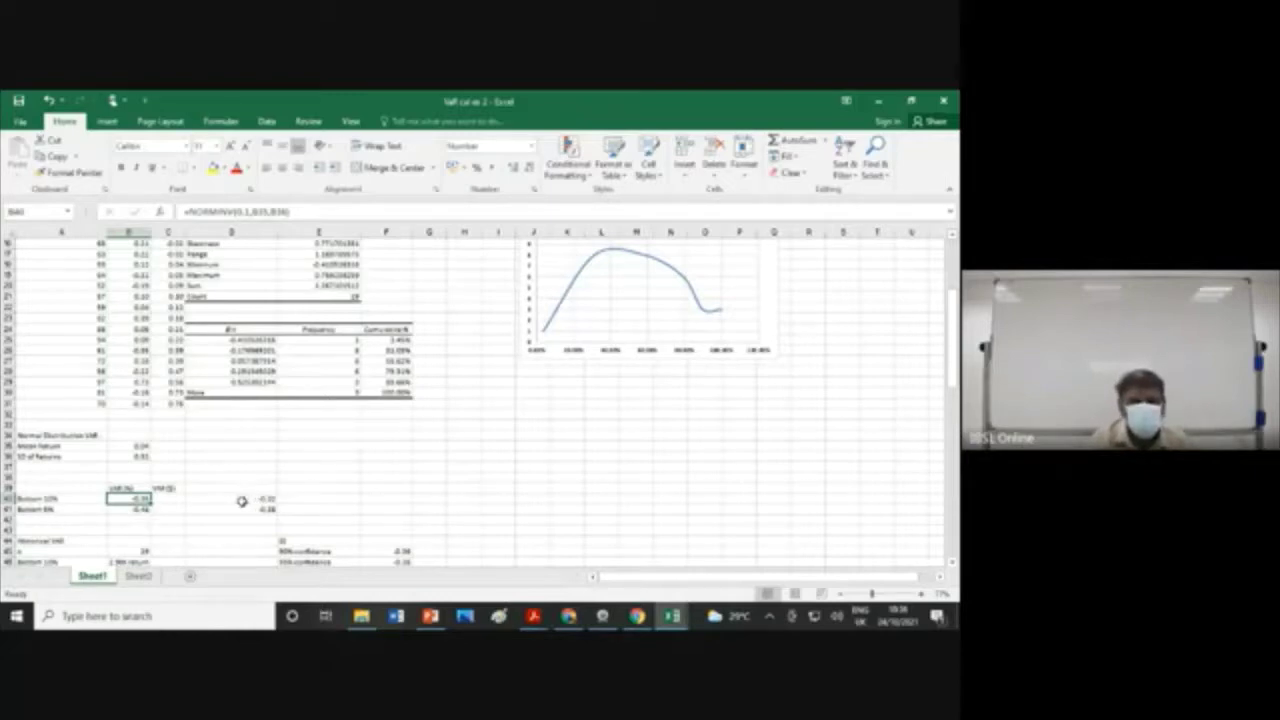
left_click(243, 500)
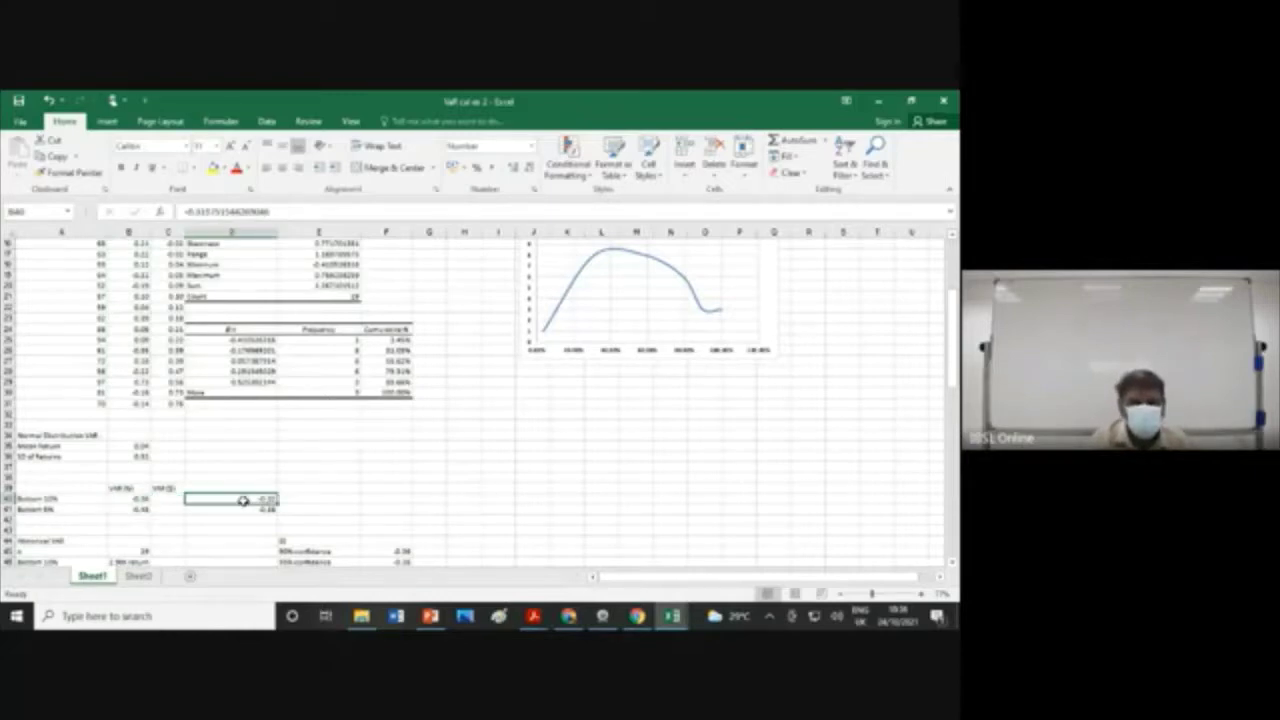
left_click(132, 499)
left_click(134, 508)
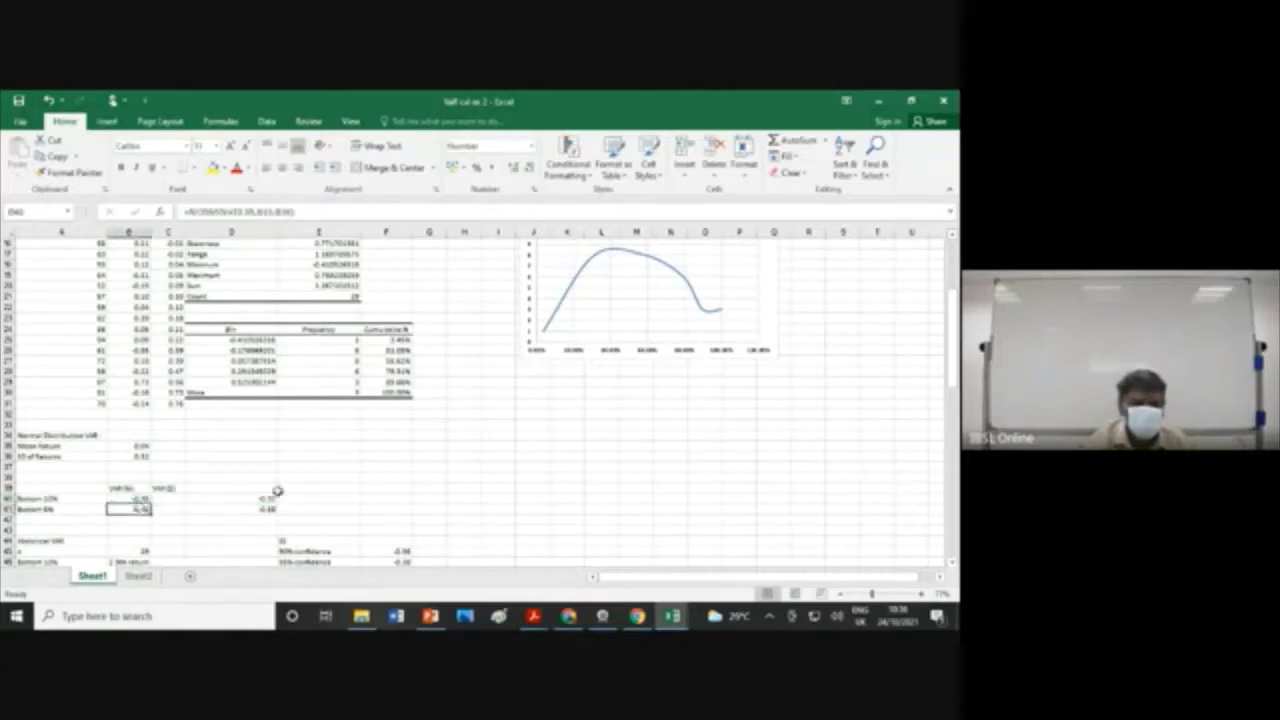
Step: Examine the Skewness value in E16 again and check which data tools are available, ending on the empty cell J3
scroll(380, 476, "up", 2)
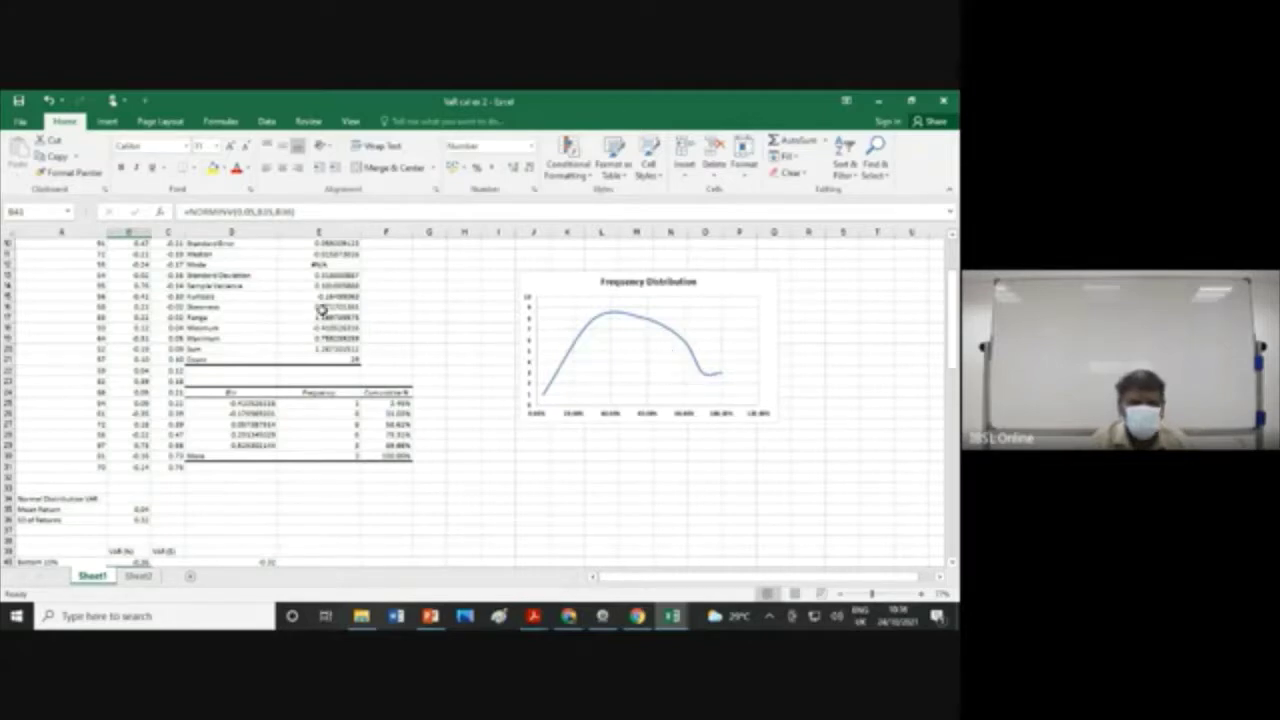
left_click(320, 308)
scroll(400, 329, "up", 3)
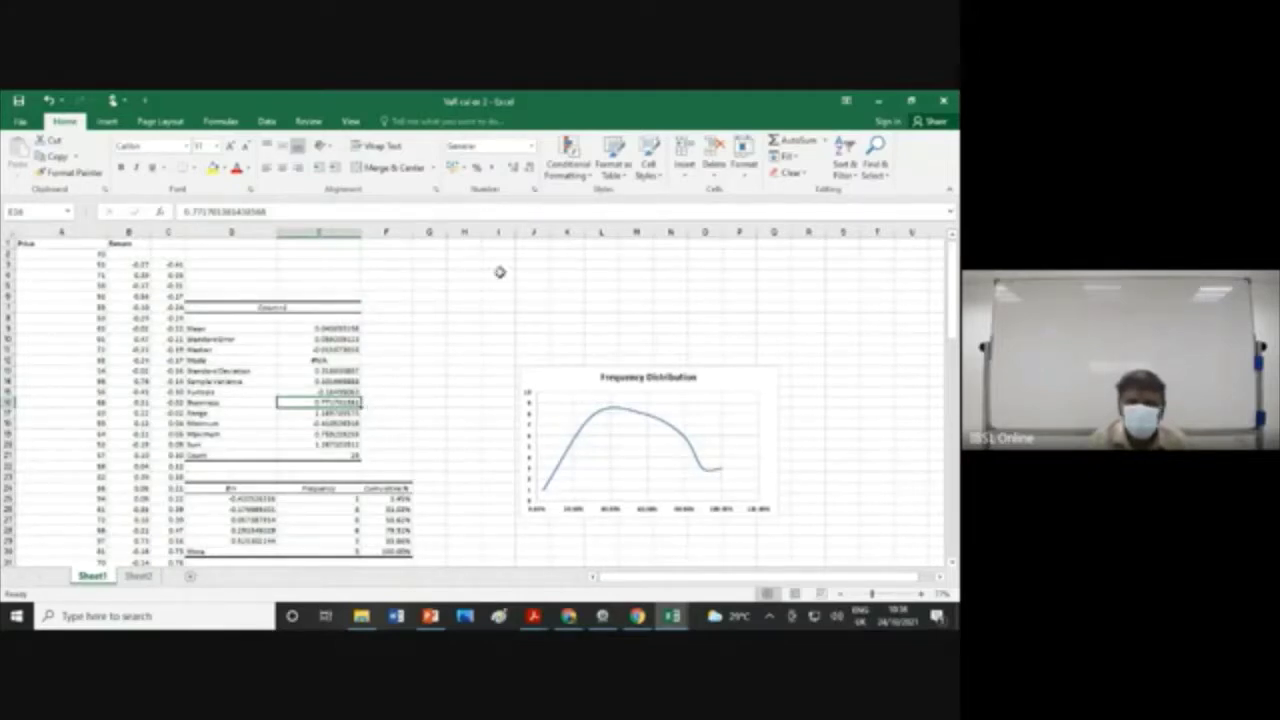
left_click(267, 122)
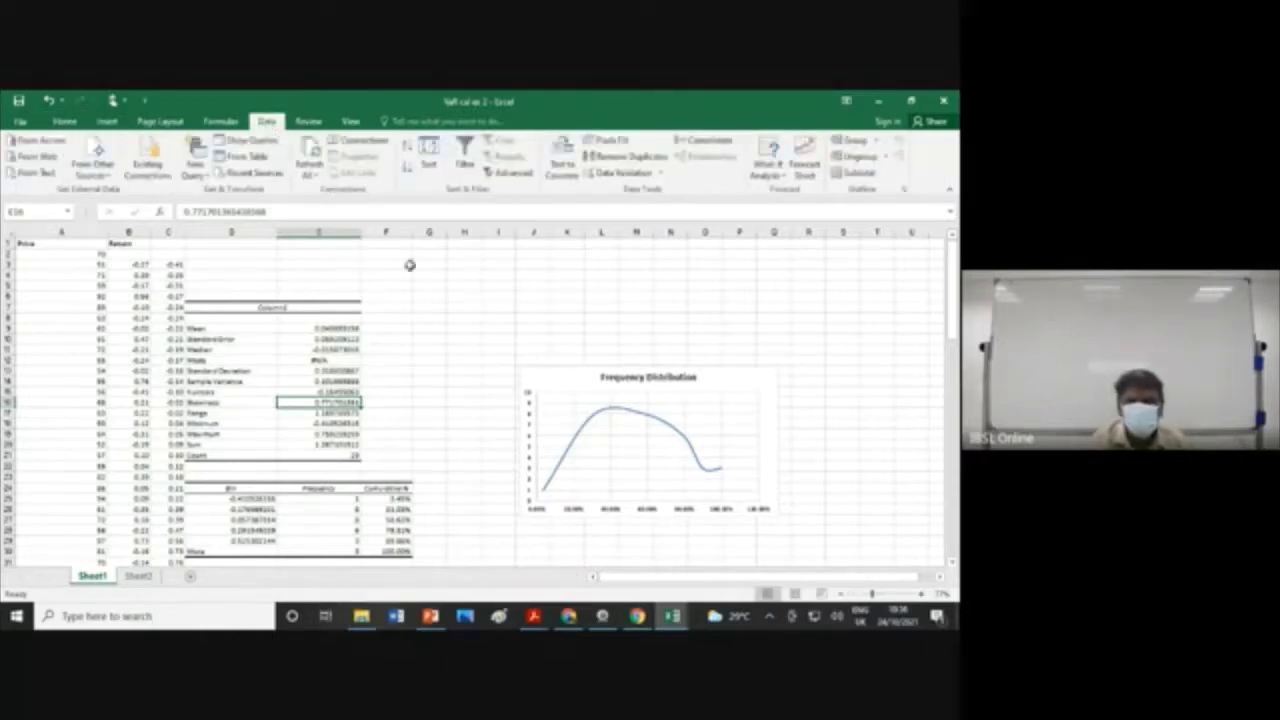
left_click(529, 263)
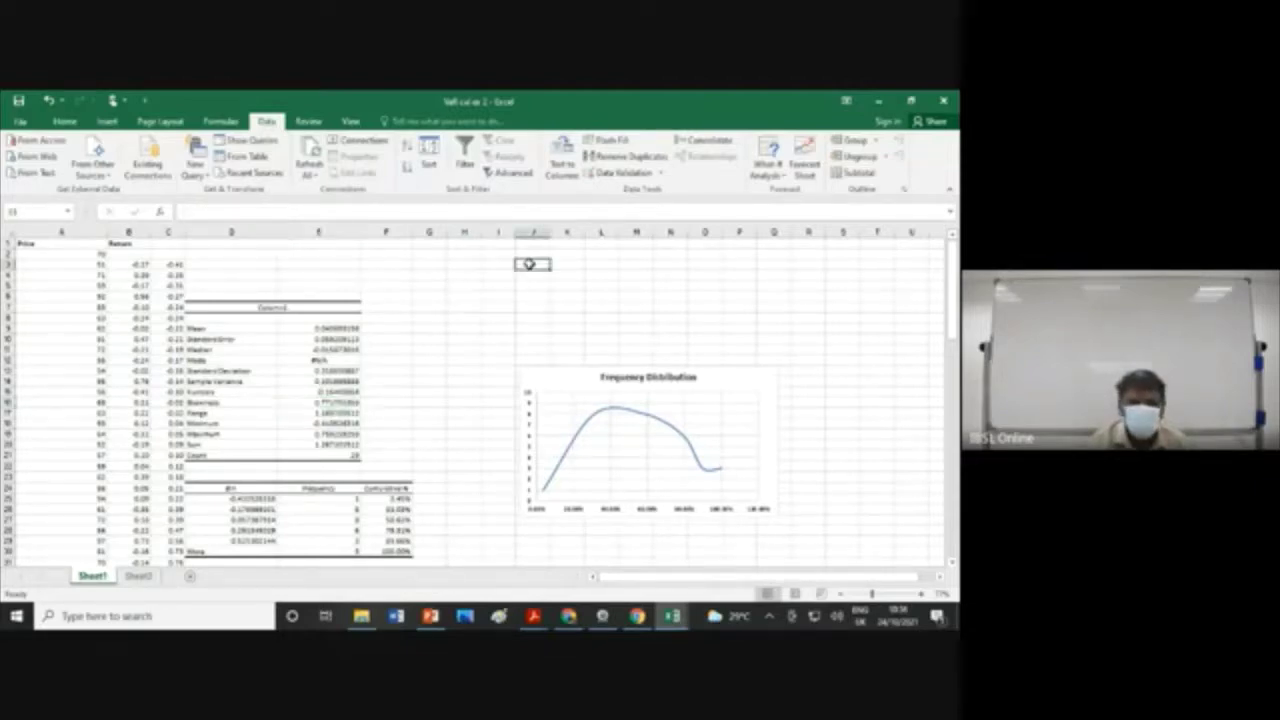
Step: Review the normal distribution and historical VaR sections below the chart, and return to the start of the sheet
scroll(289, 320, "down", 5)
scroll(292, 319, "down", 6)
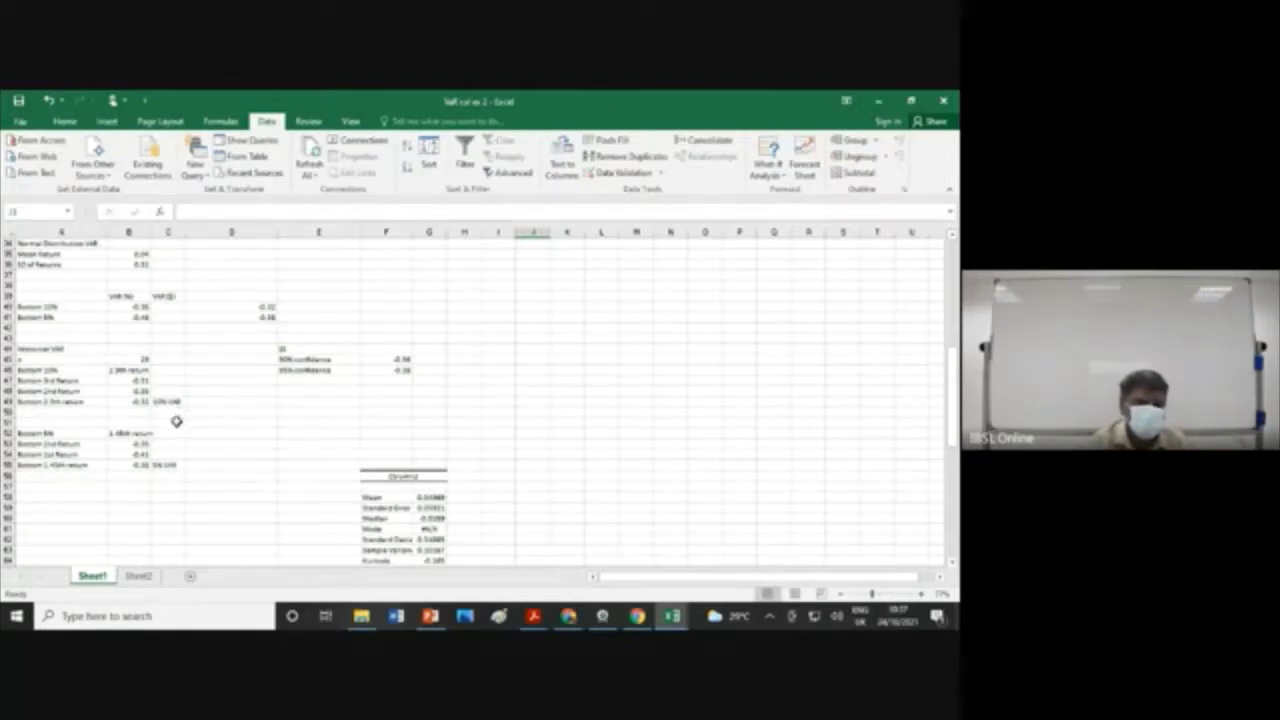
scroll(176, 421, "up", 11)
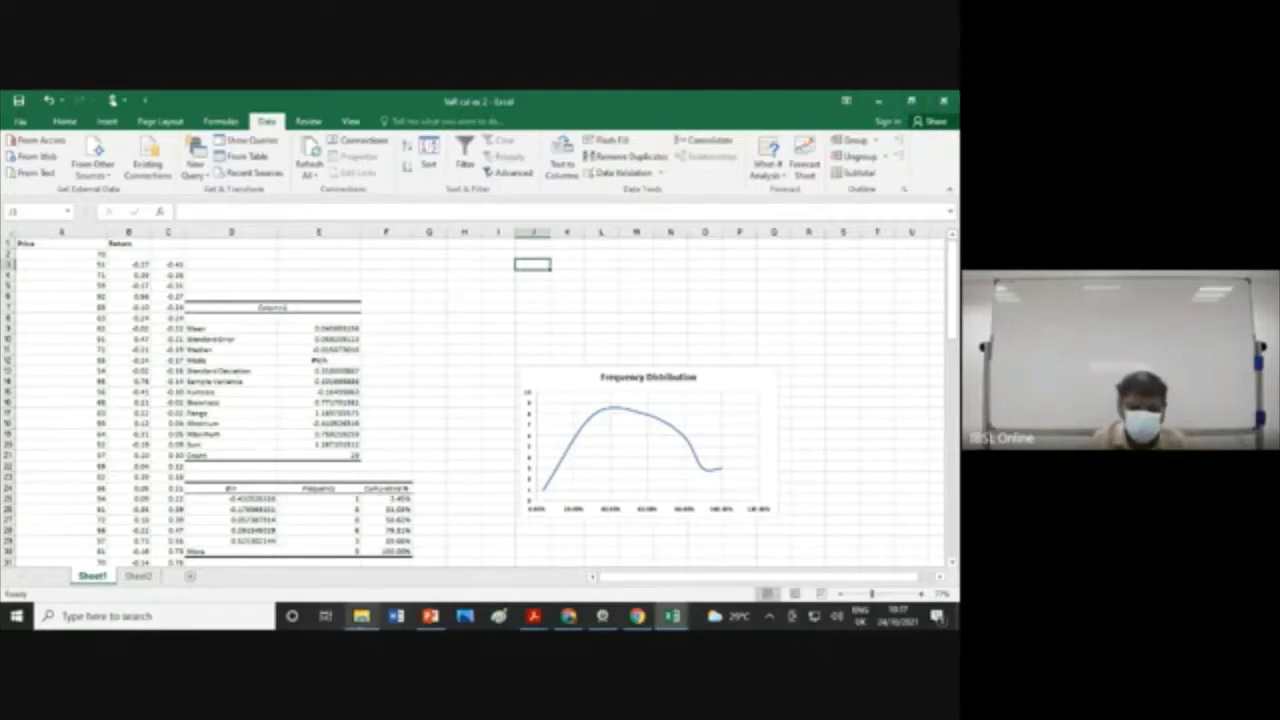
Step: Open the workbook VaR - Historic and vc approach (1) ex 1 class from the course folder and look through its VC Approach sheet
left_click(361, 615)
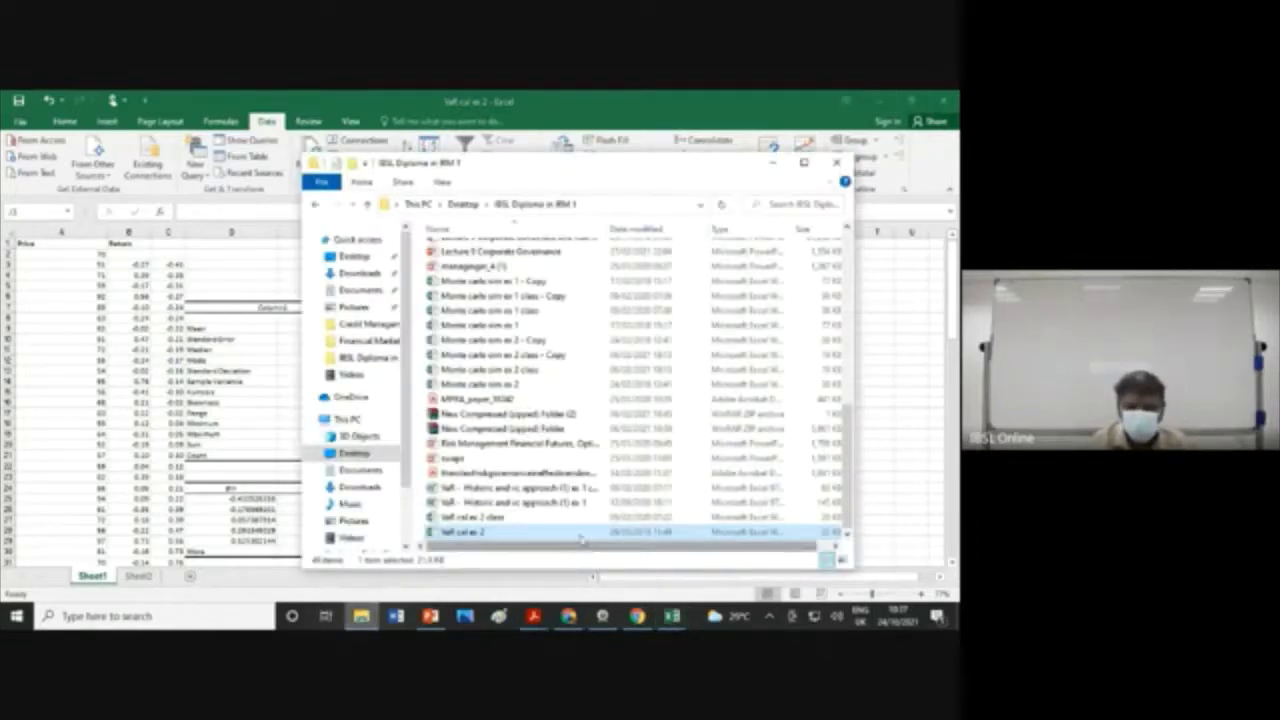
double_click(544, 490)
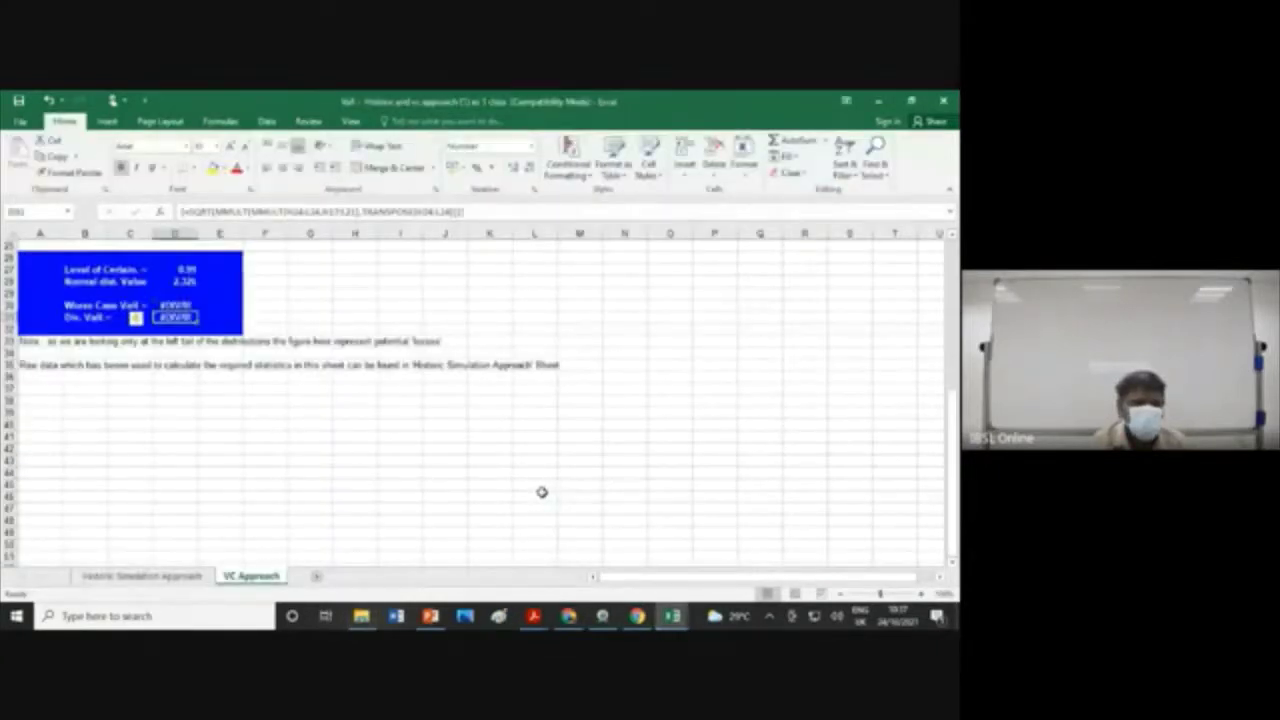
scroll(560, 478, "up", 8)
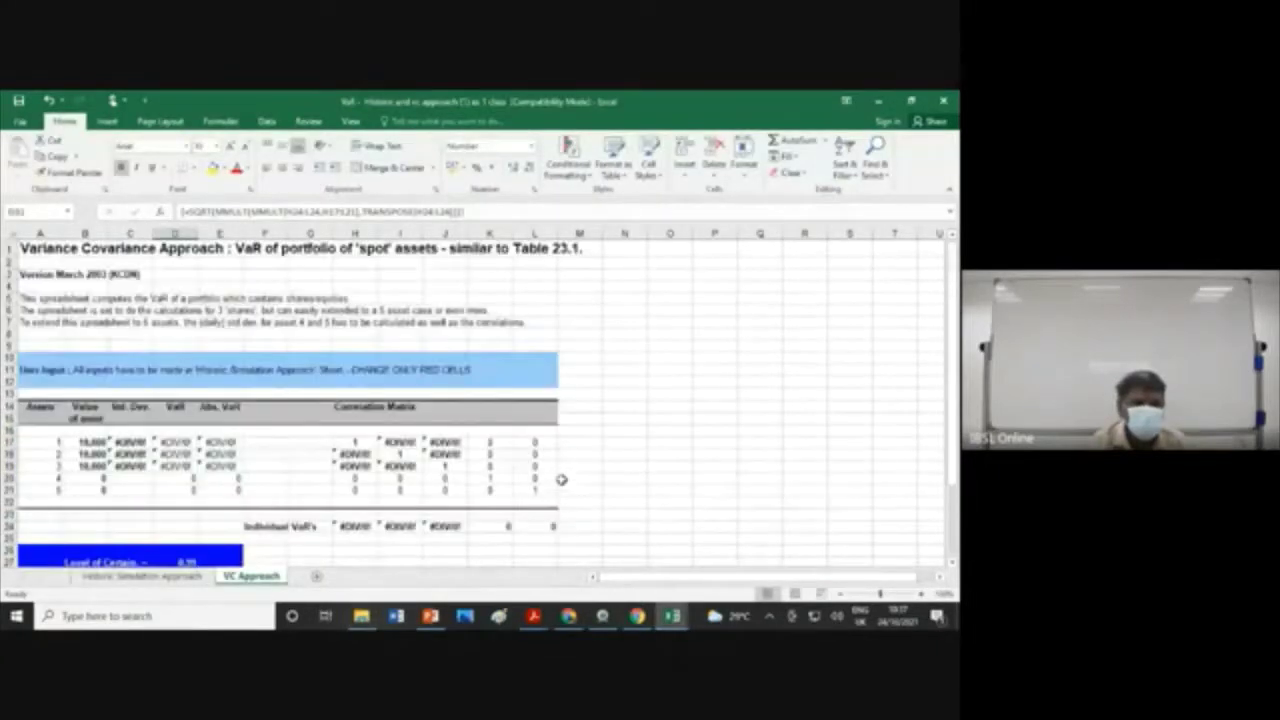
scroll(561, 479, "down", 20)
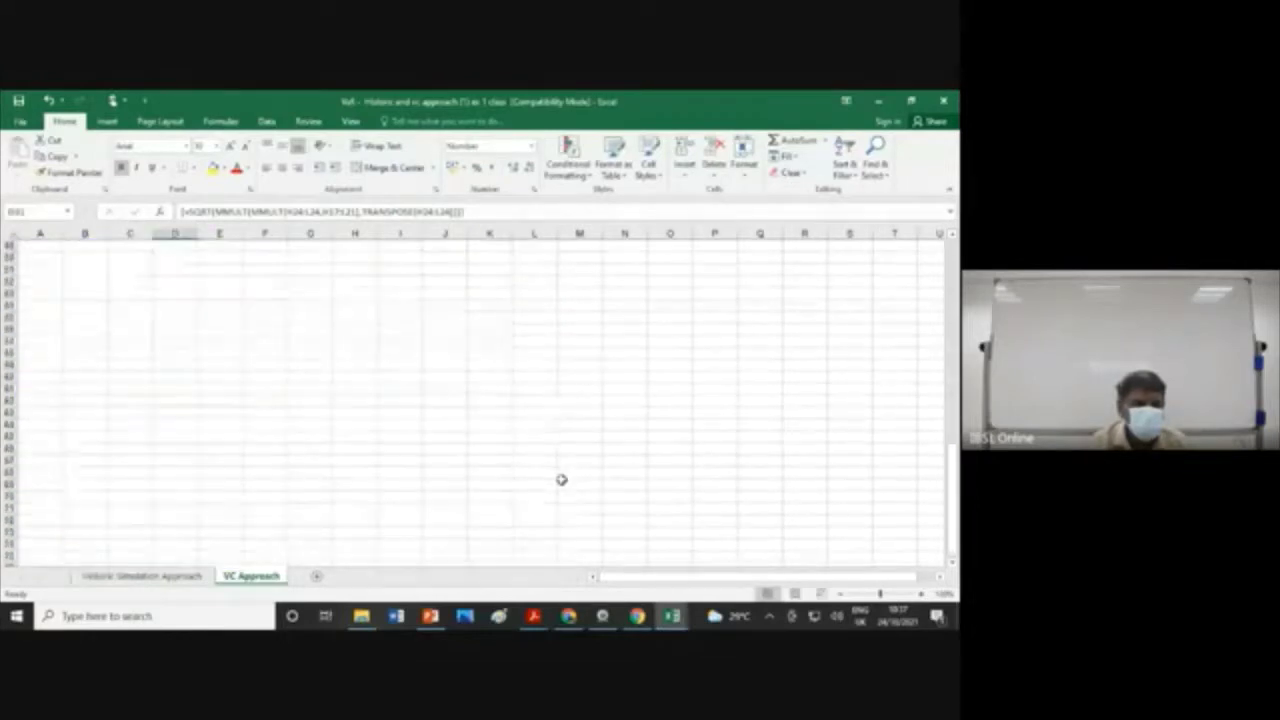
scroll(561, 480, "down", 6)
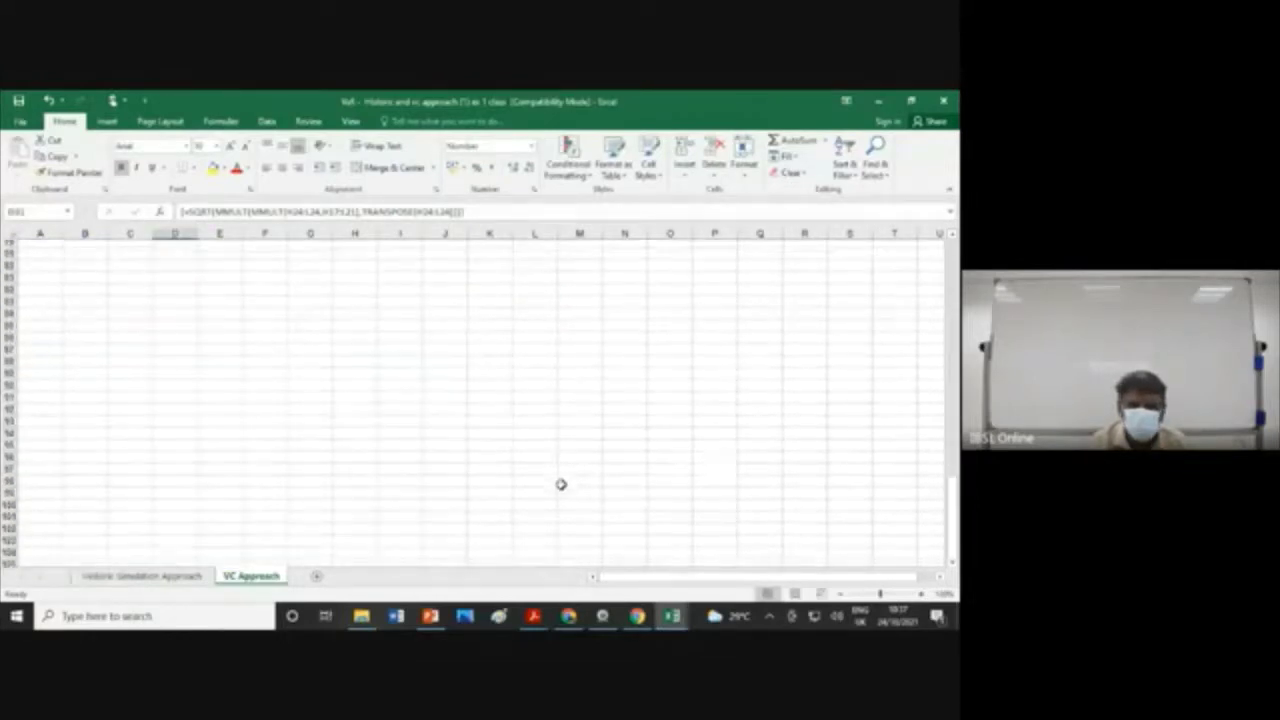
scroll(561, 484, "up", 10)
scroll(561, 485, "up", 5)
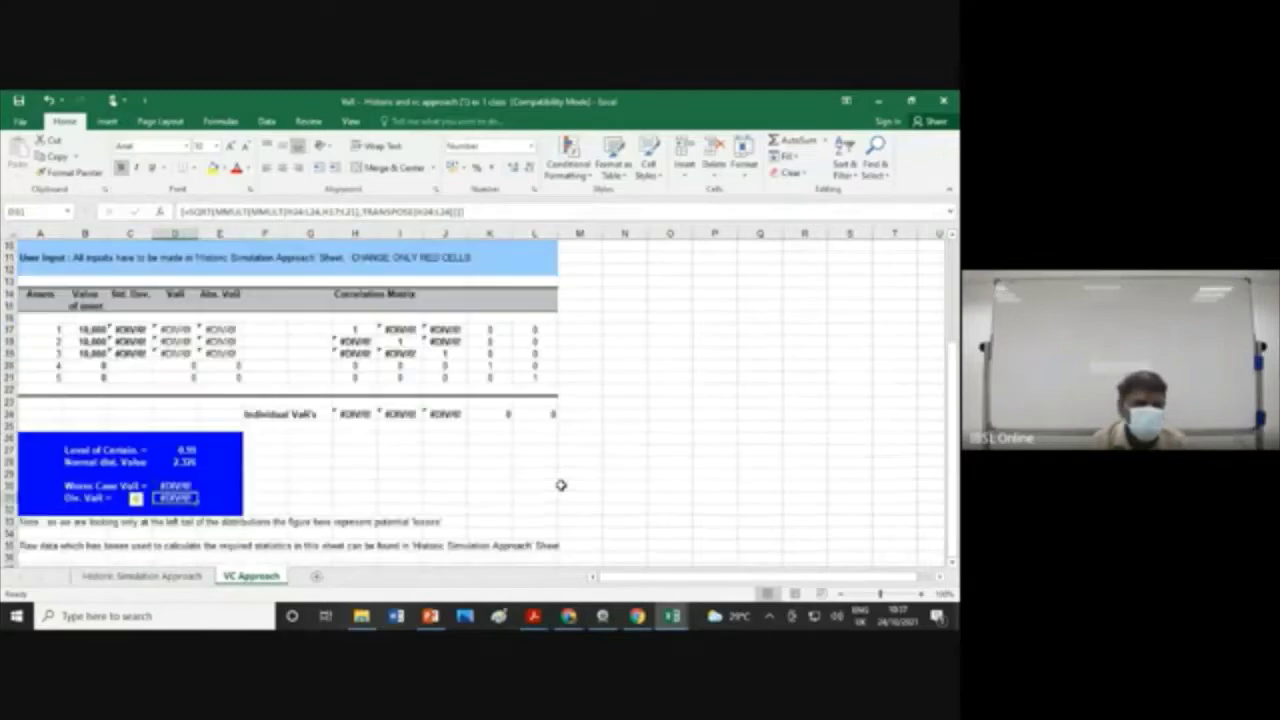
scroll(560, 485, "down", 3)
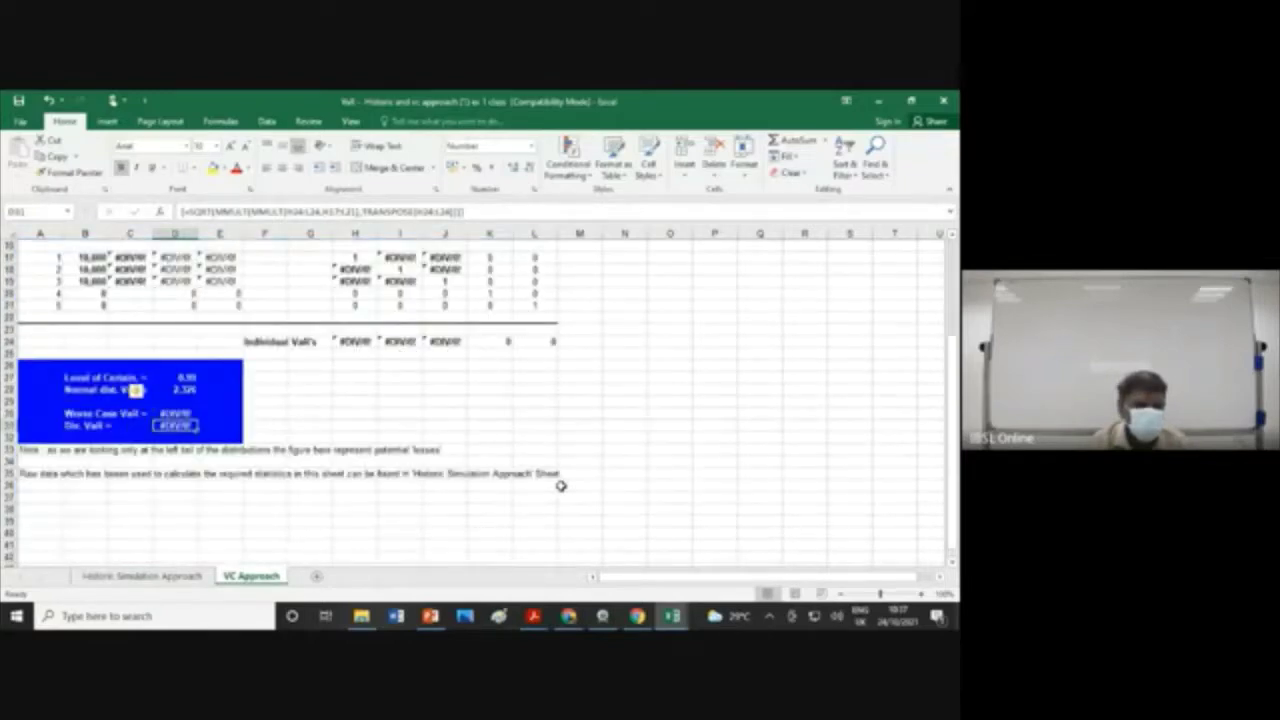
Step: Switch to the Historic Simulation Approach sheet and go up through the price data to its title and notes
left_click(157, 578)
scroll(616, 509, "up", 3)
scroll(616, 509, "up", 20)
scroll(616, 509, "up", 20)
scroll(619, 508, "up", 20)
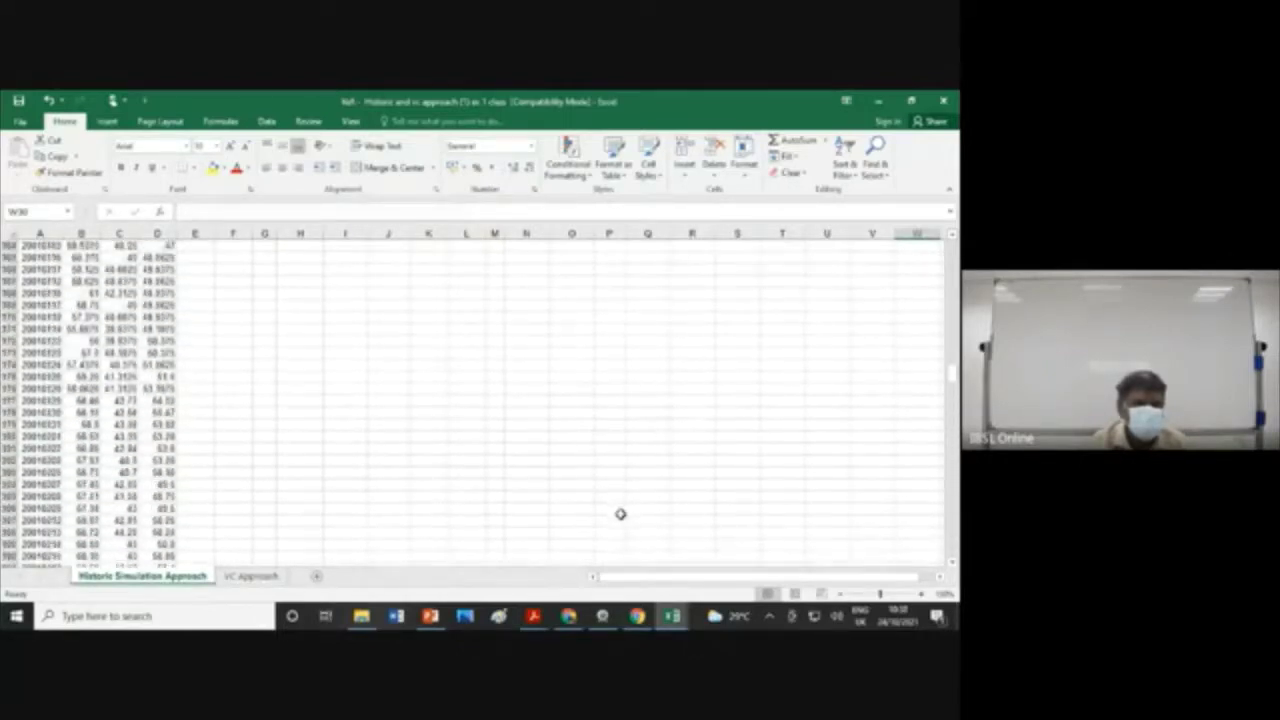
scroll(620, 514, "up", 20)
scroll(620, 514, "up", 20)
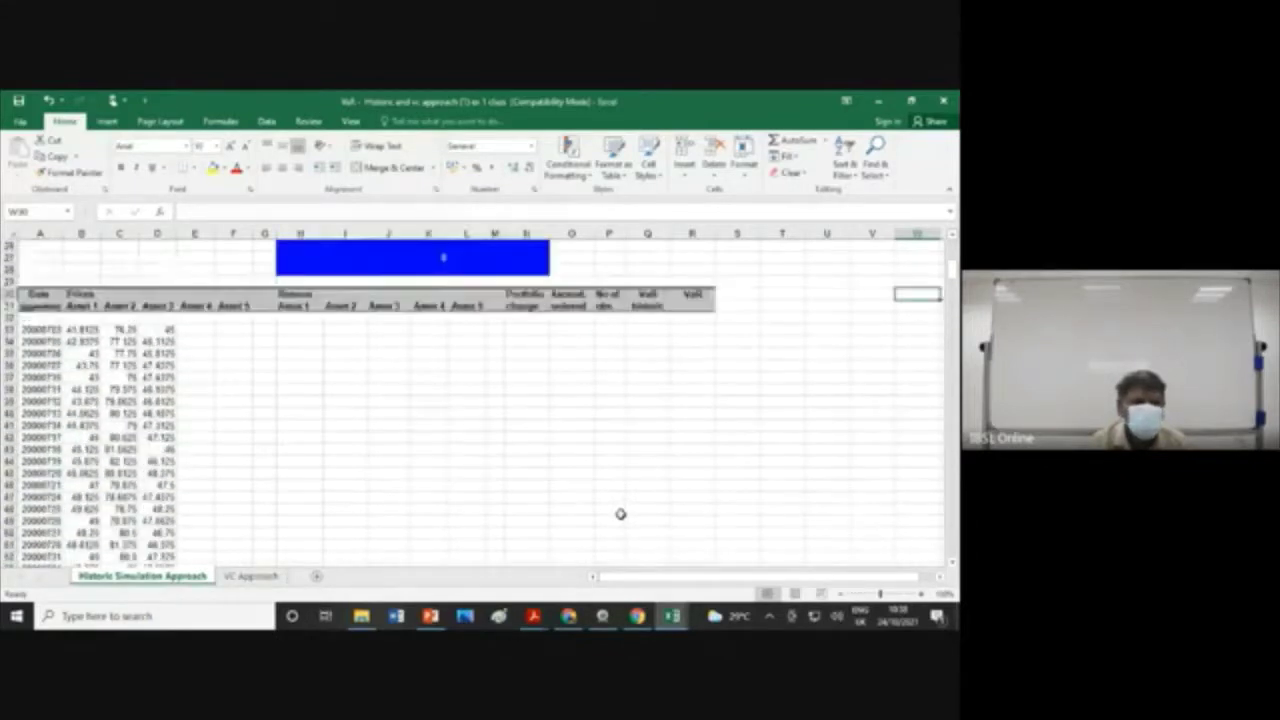
scroll(620, 514, "up", 6)
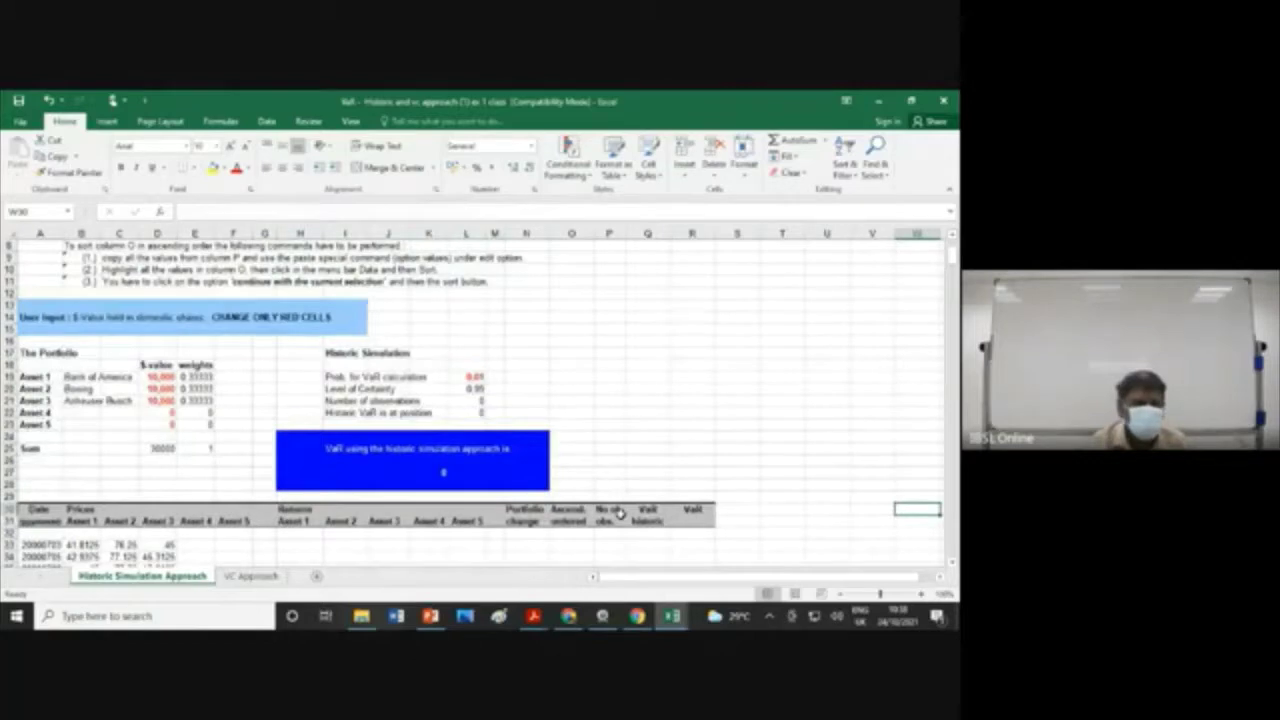
scroll(620, 514, "up", 3)
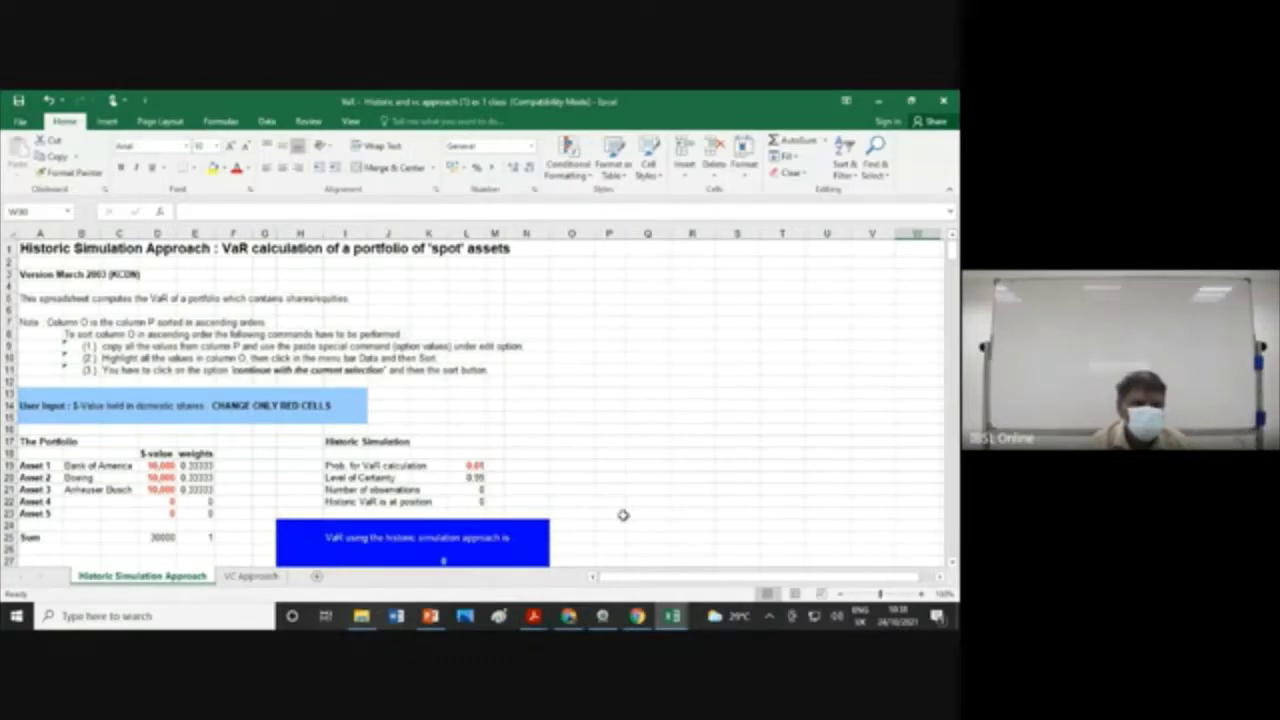
Step: Examine the portfolio values, historic simulation inputs, returns headings and the daily price data for Assets 1 to 3
scroll(623, 515, "down", 3)
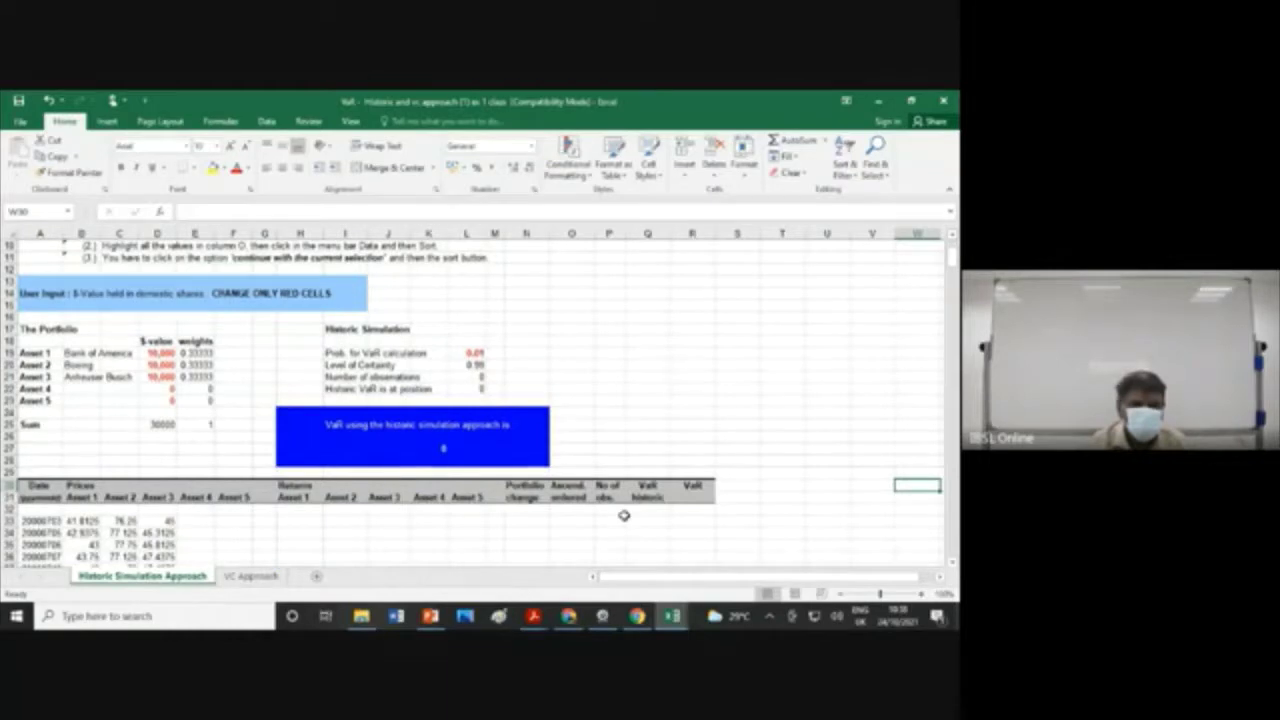
scroll(623, 515, "down", 5)
scroll(623, 515, "up", 8)
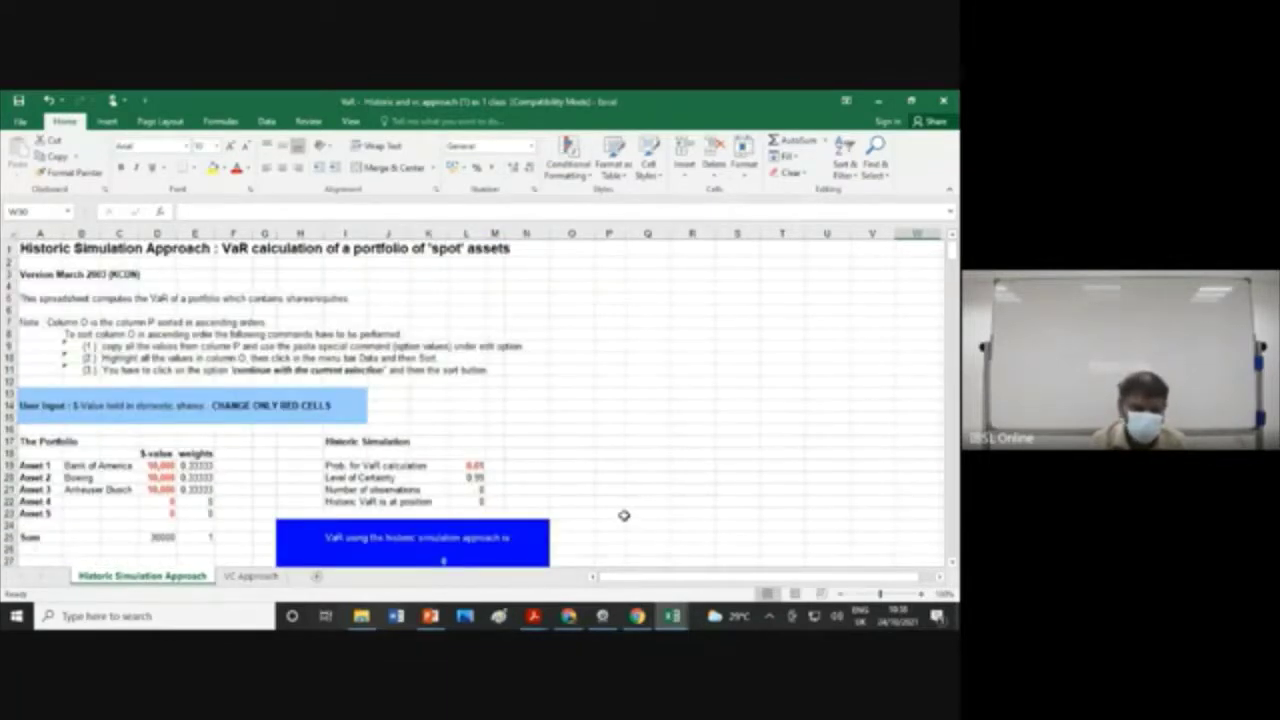
scroll(623, 515, "down", 5)
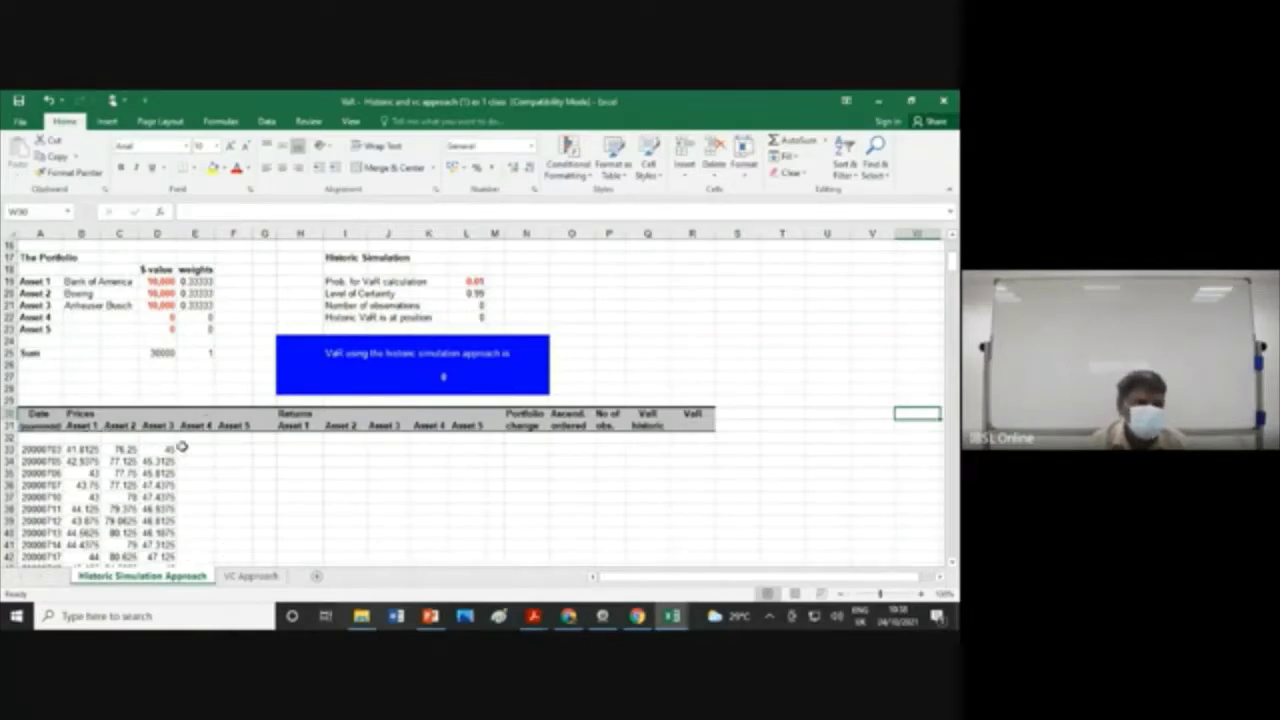
scroll(214, 383, "down", 6)
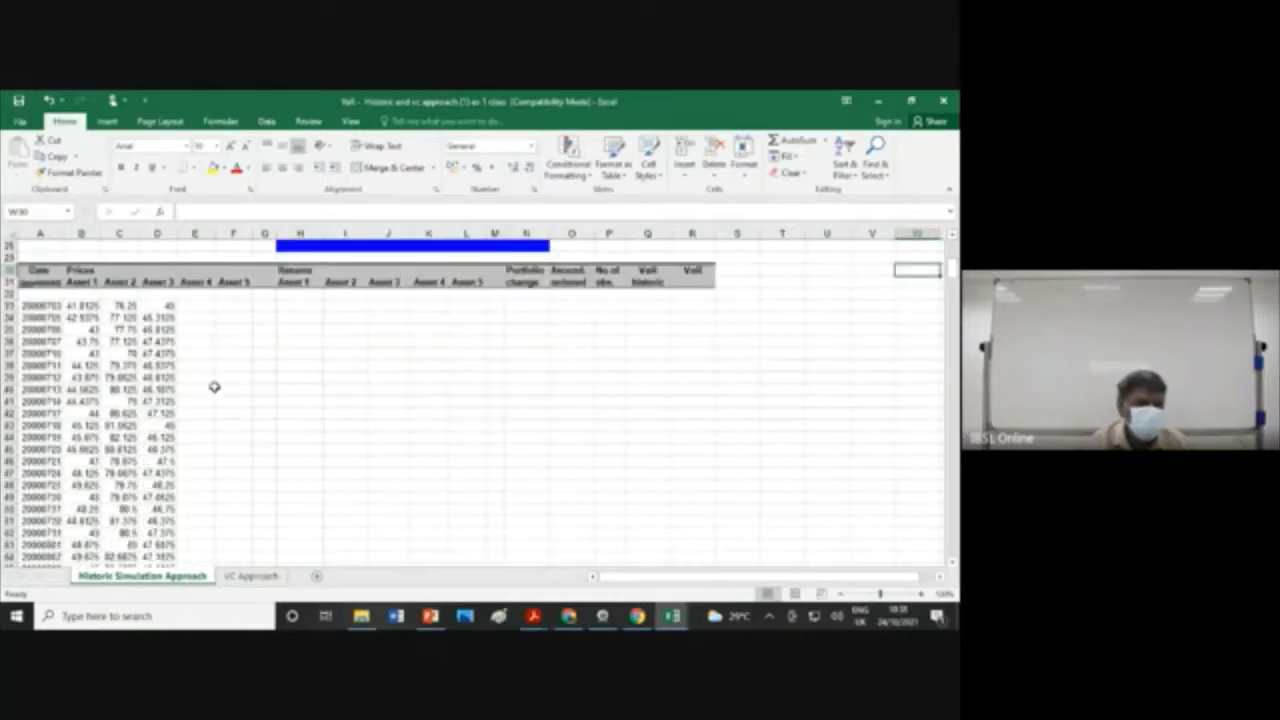
scroll(215, 388, "up", 6)
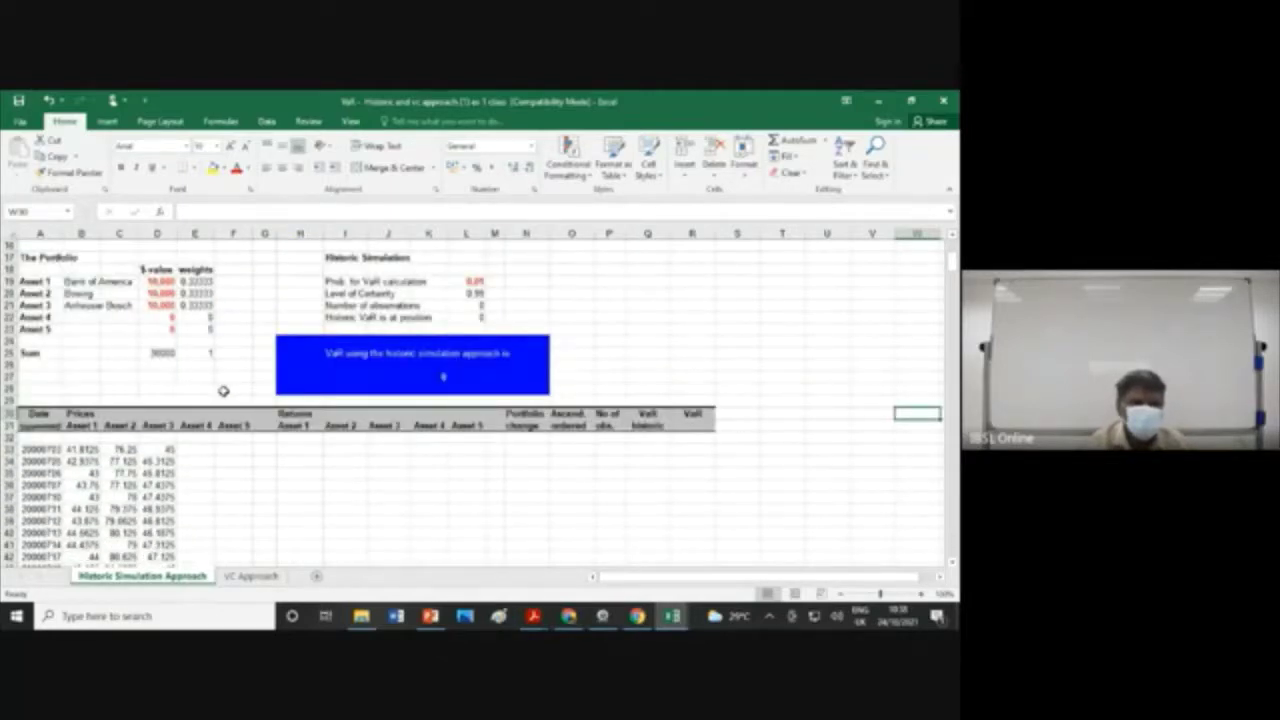
scroll(223, 391, "down", 20)
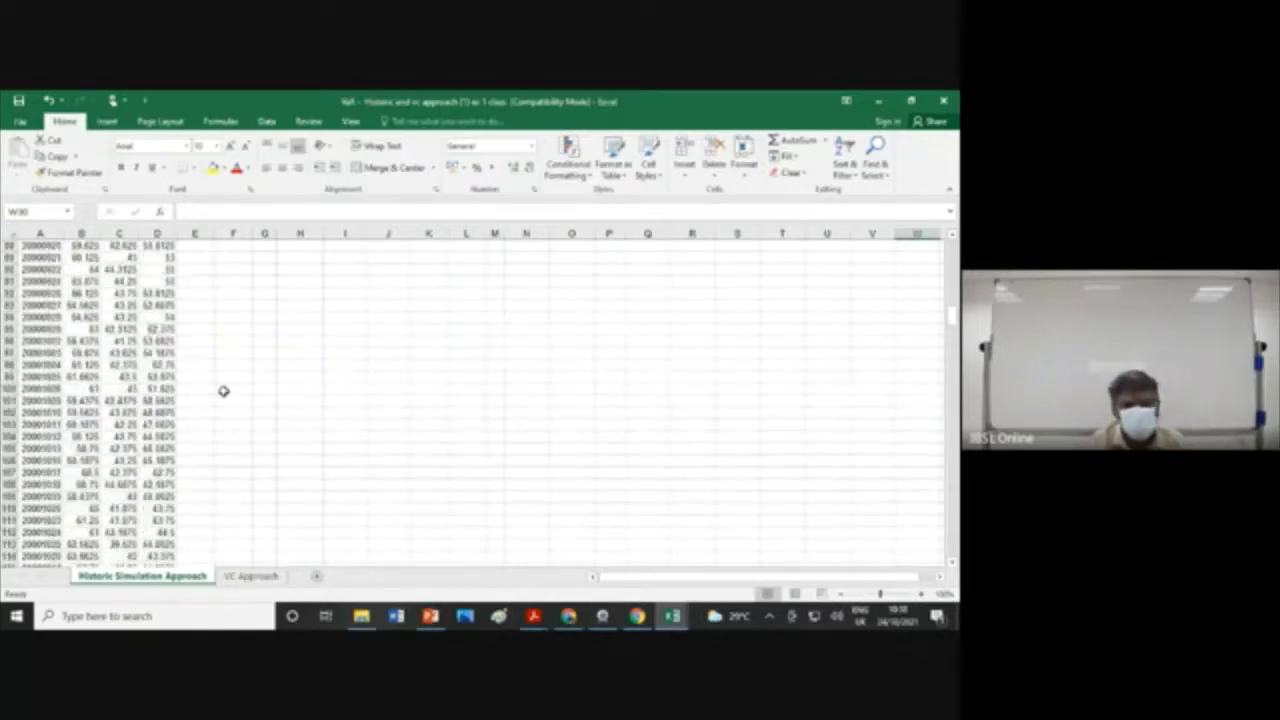
Step: Look back through the daily price data and return to the title and notes of the Historic Simulation Approach sheet
scroll(223, 391, "up", 20)
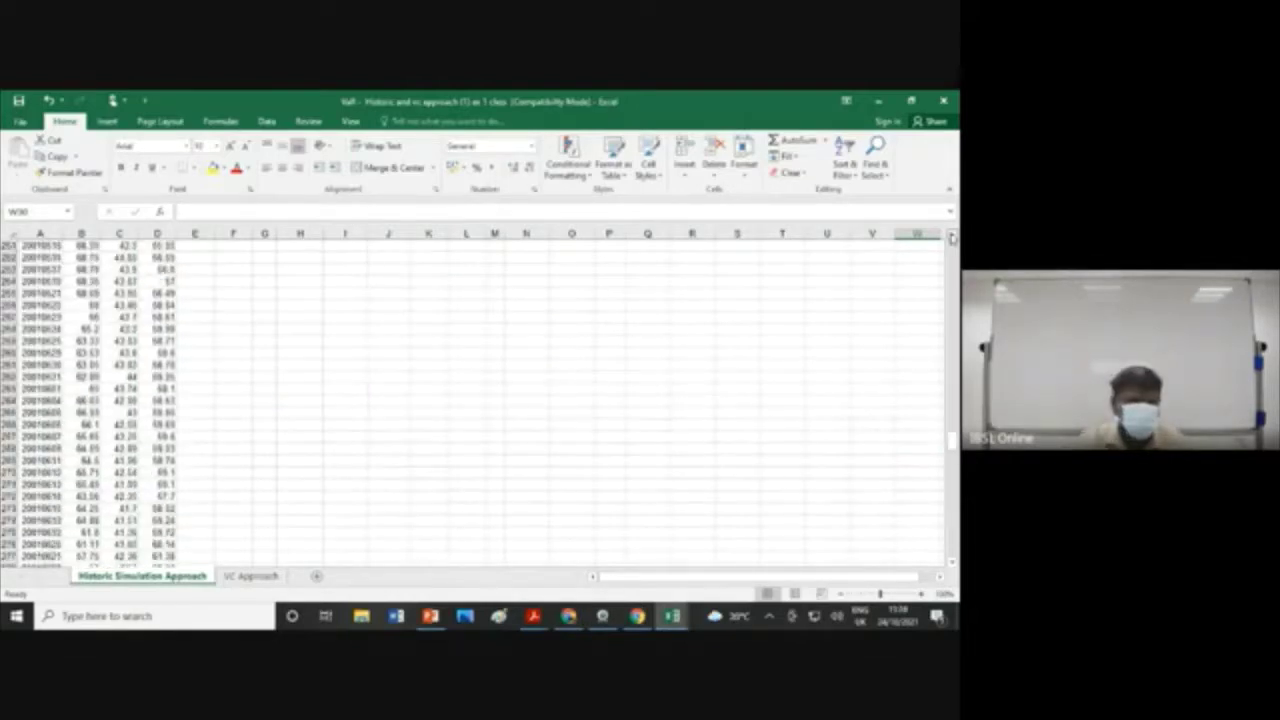
scroll(952, 237, "up", 8)
scroll(952, 237, "up", 10)
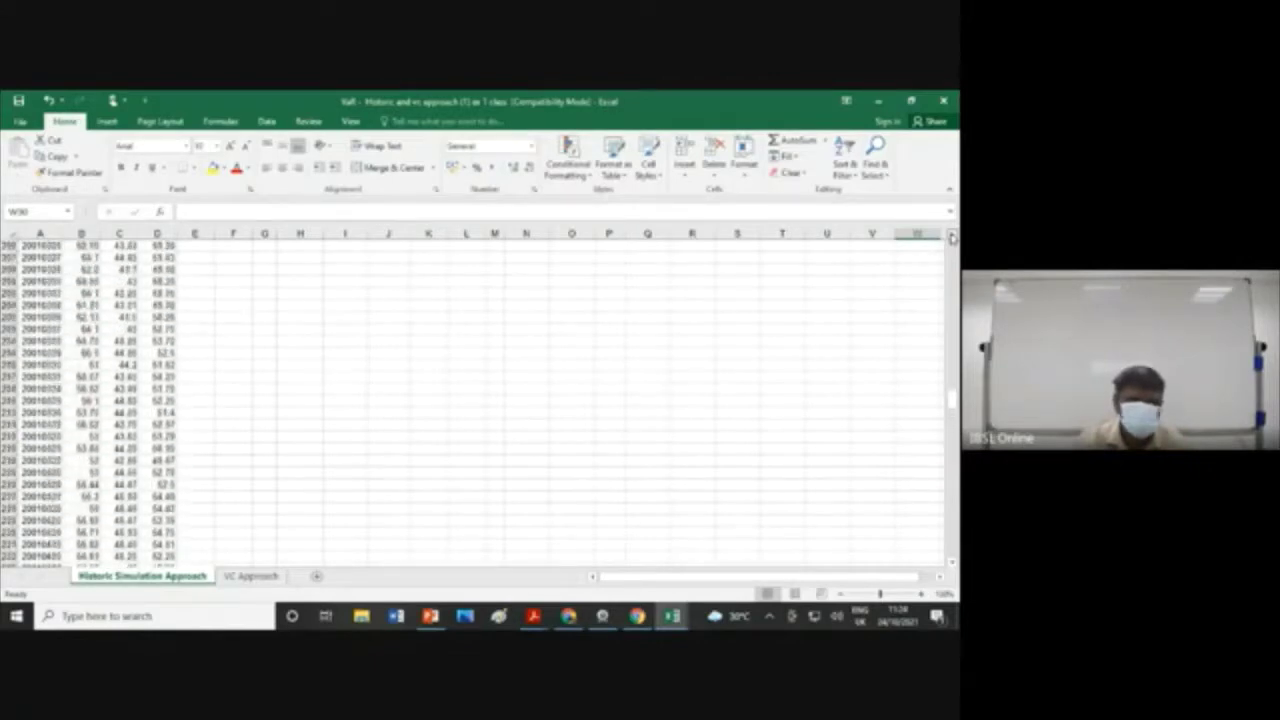
scroll(952, 237, "up", 3)
left_click_drag(953, 400, 953, 248)
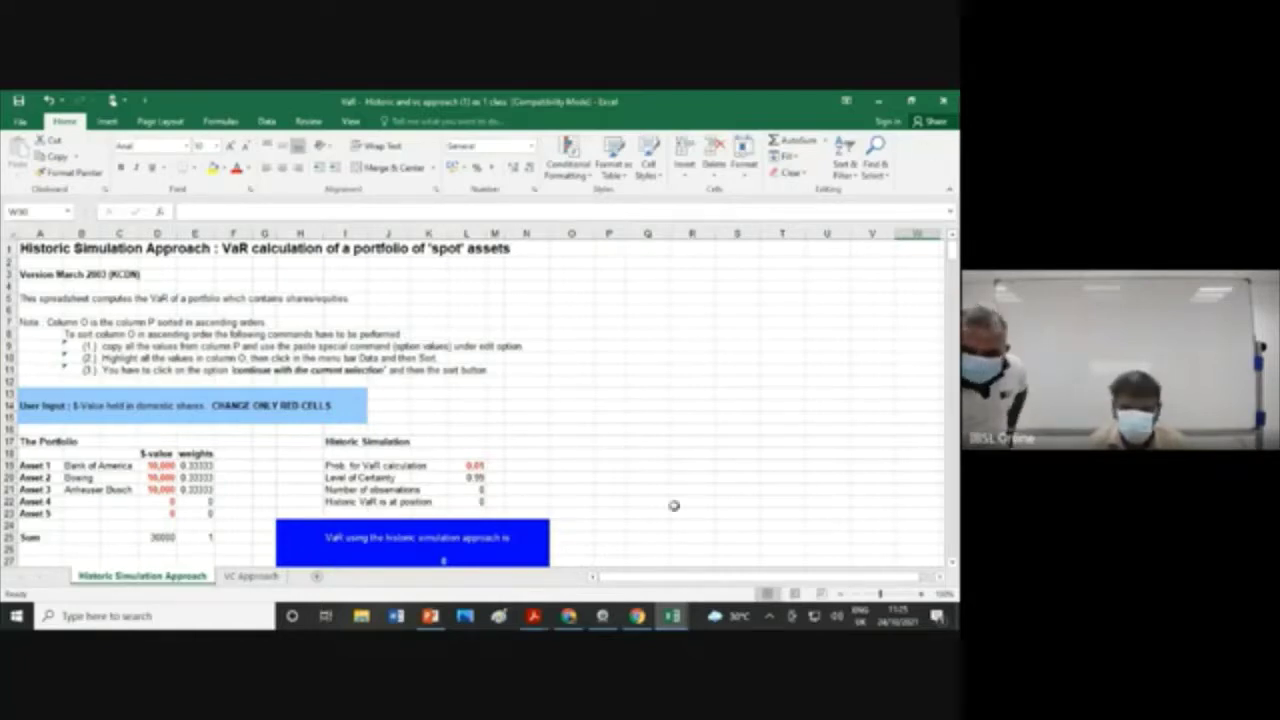
Step: Switch to the Google Meet session in Chrome to check the class, and return to the historic and VC approach workbook in Excel
left_click(570, 618)
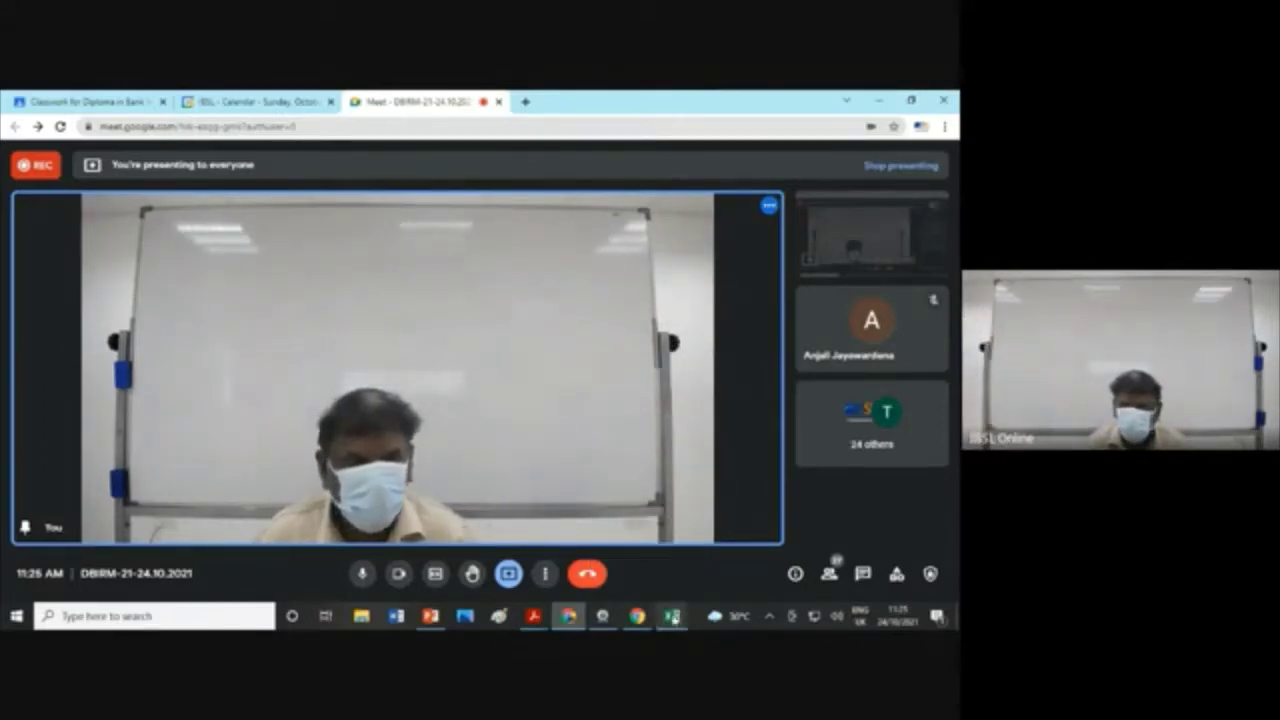
mouse_move(674, 617)
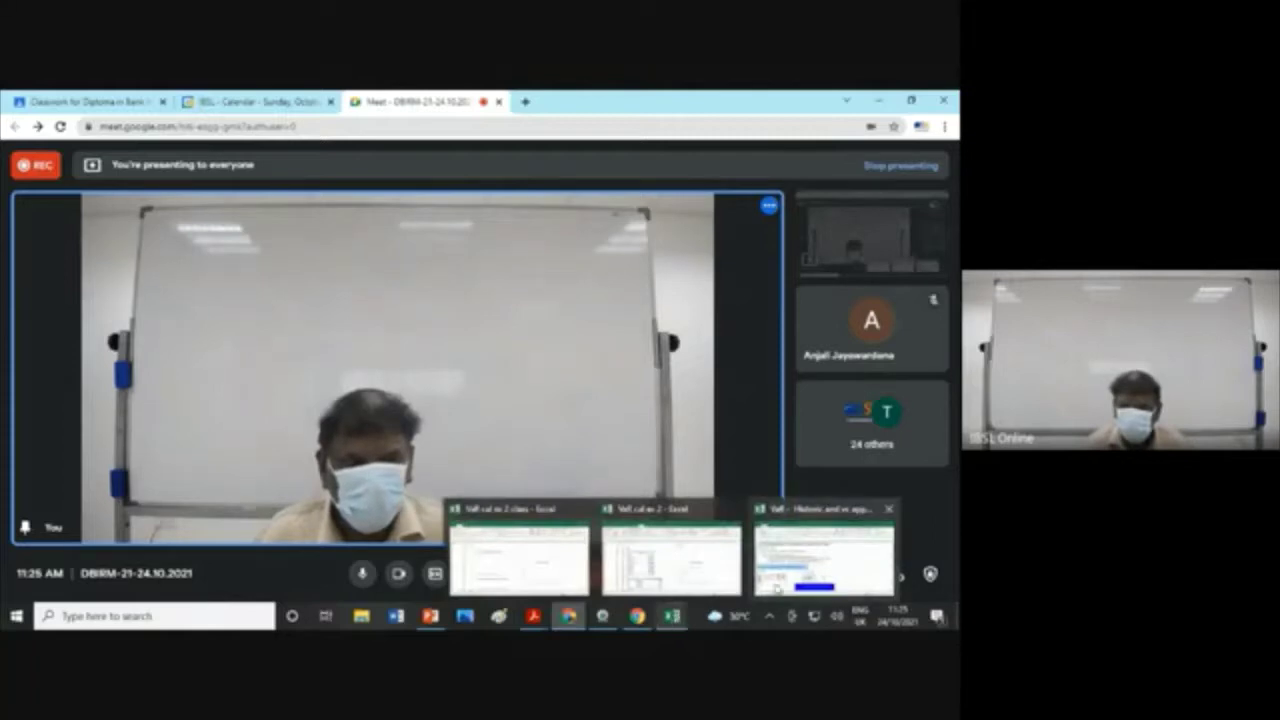
left_click(856, 564)
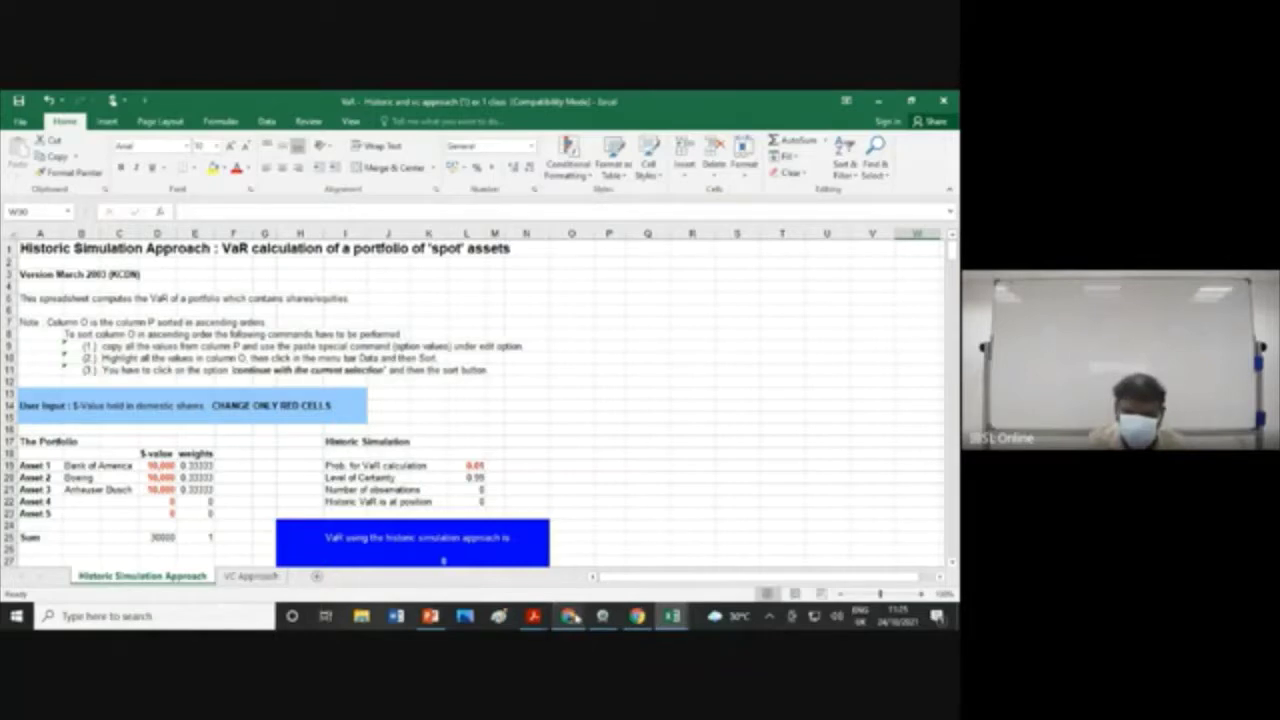
left_click(570, 614)
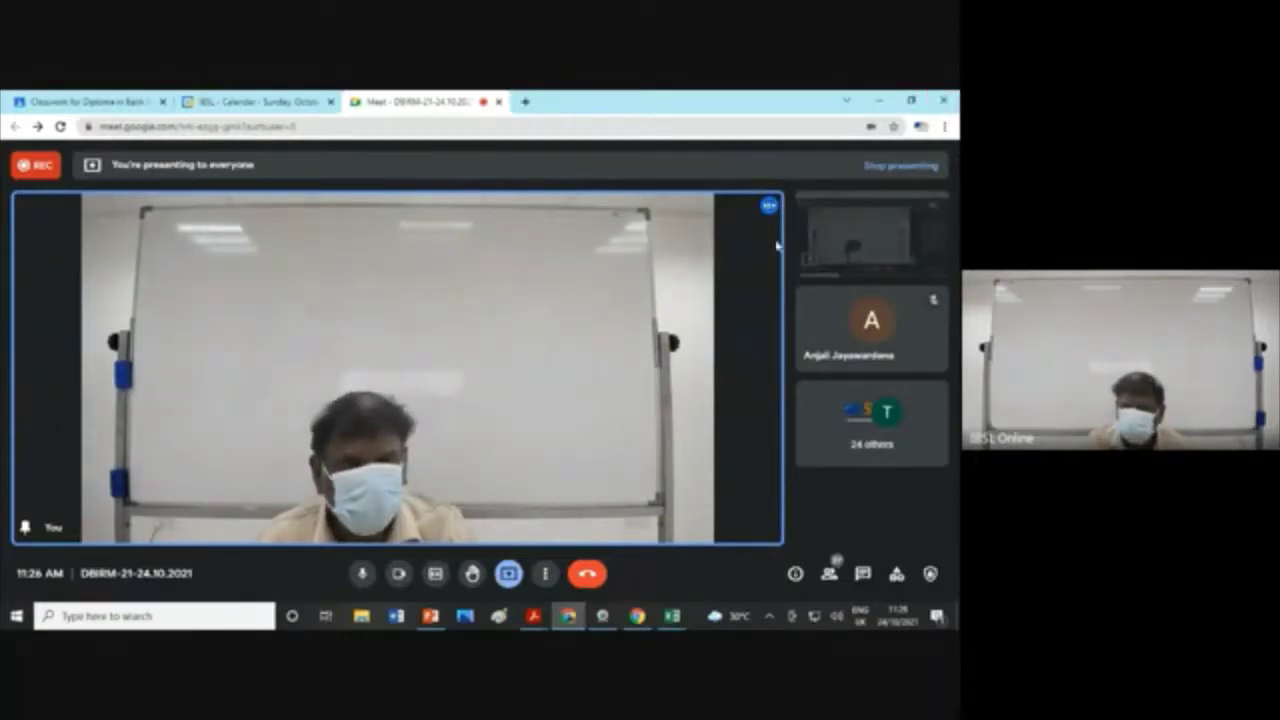
mouse_move(884, 338)
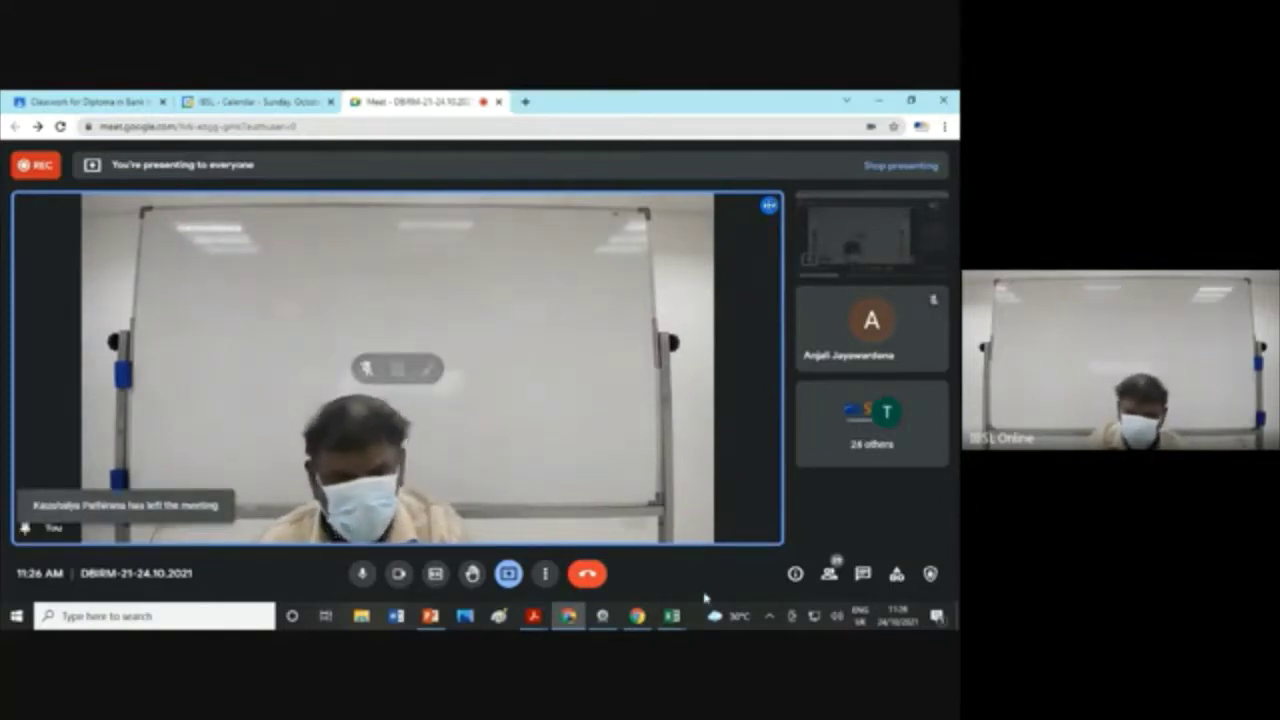
mouse_move(676, 620)
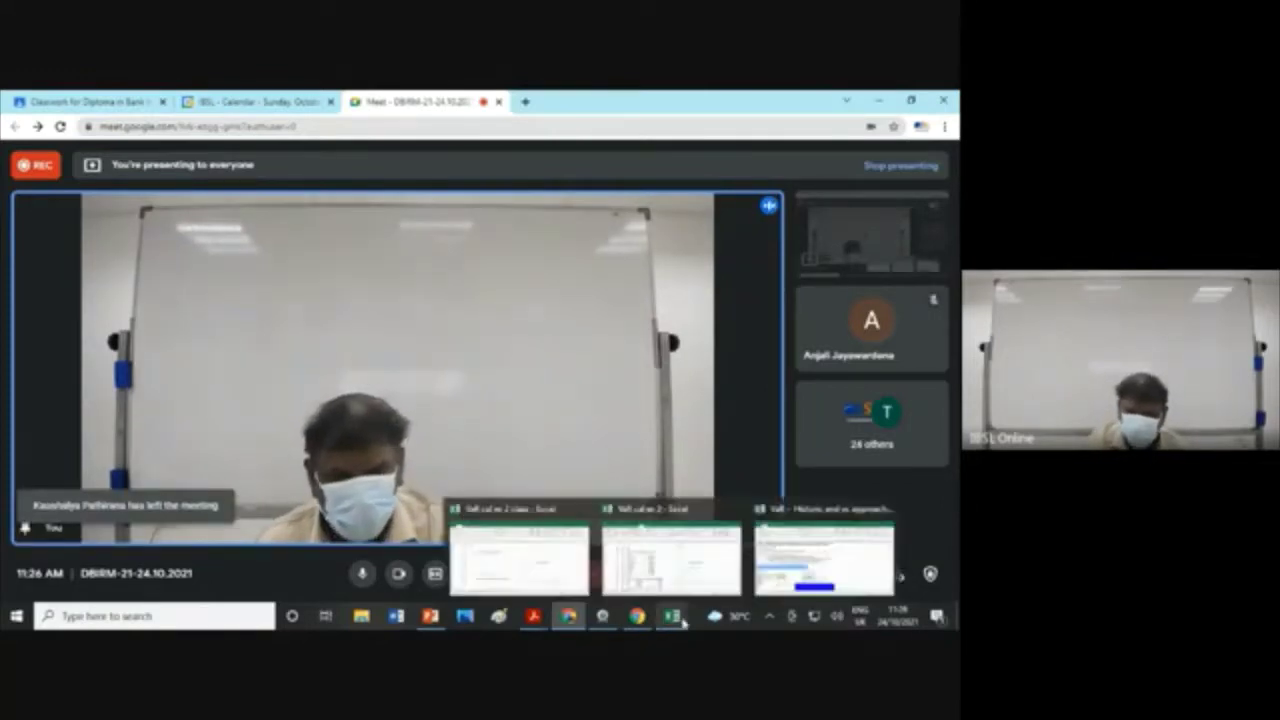
left_click(820, 551)
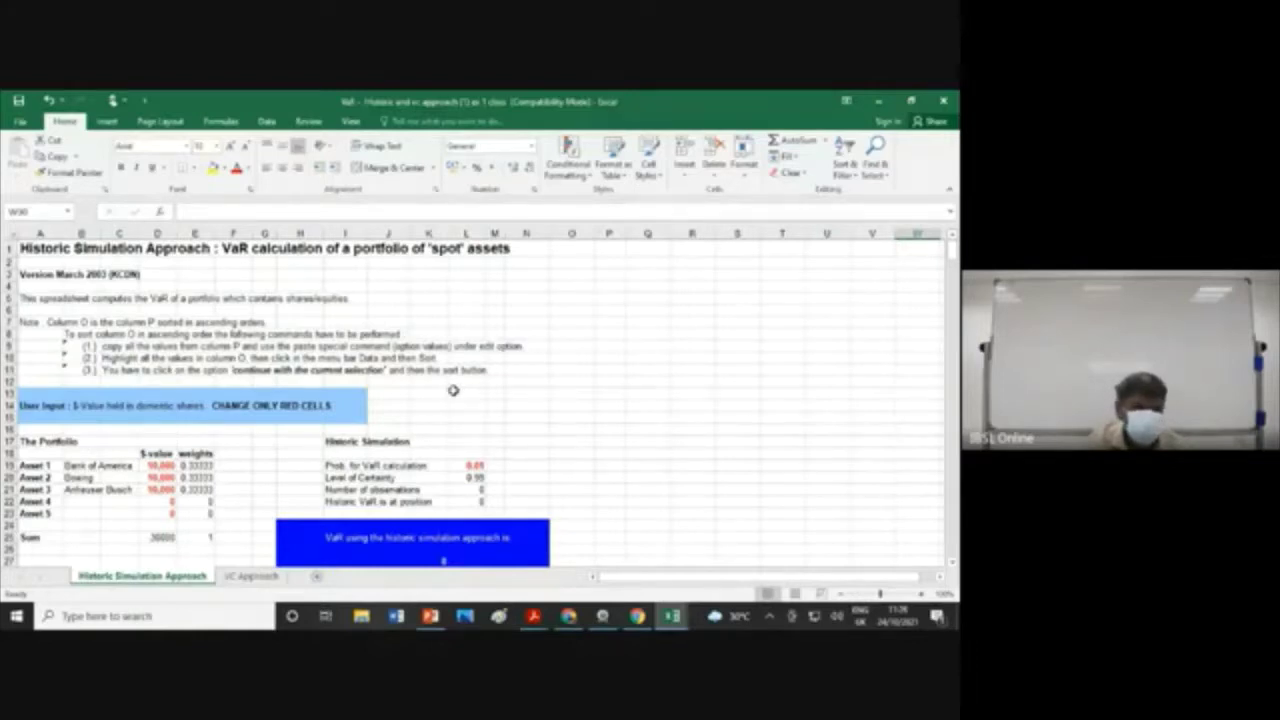
Step: Examine the portfolio, historic simulation inputs and returns headings, and skim the dated price rows before returning to the portfolio table
scroll(455, 390, "down", 2)
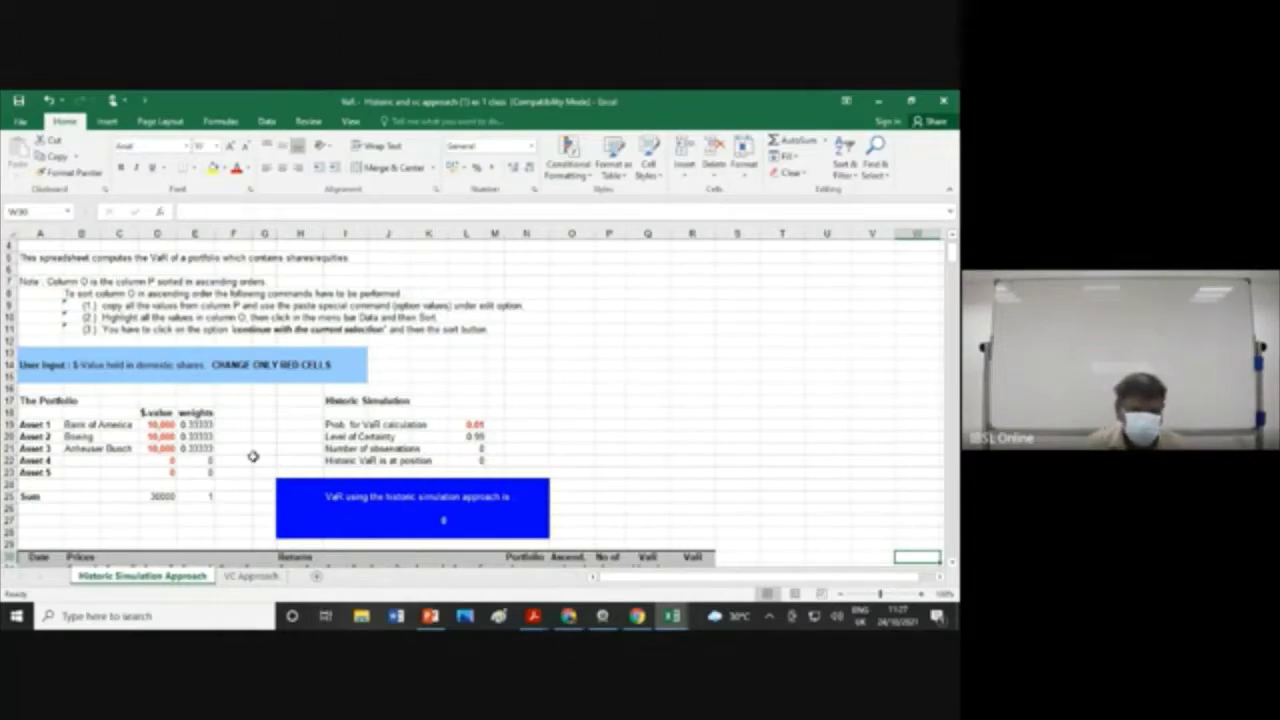
scroll(563, 378, "down", 2)
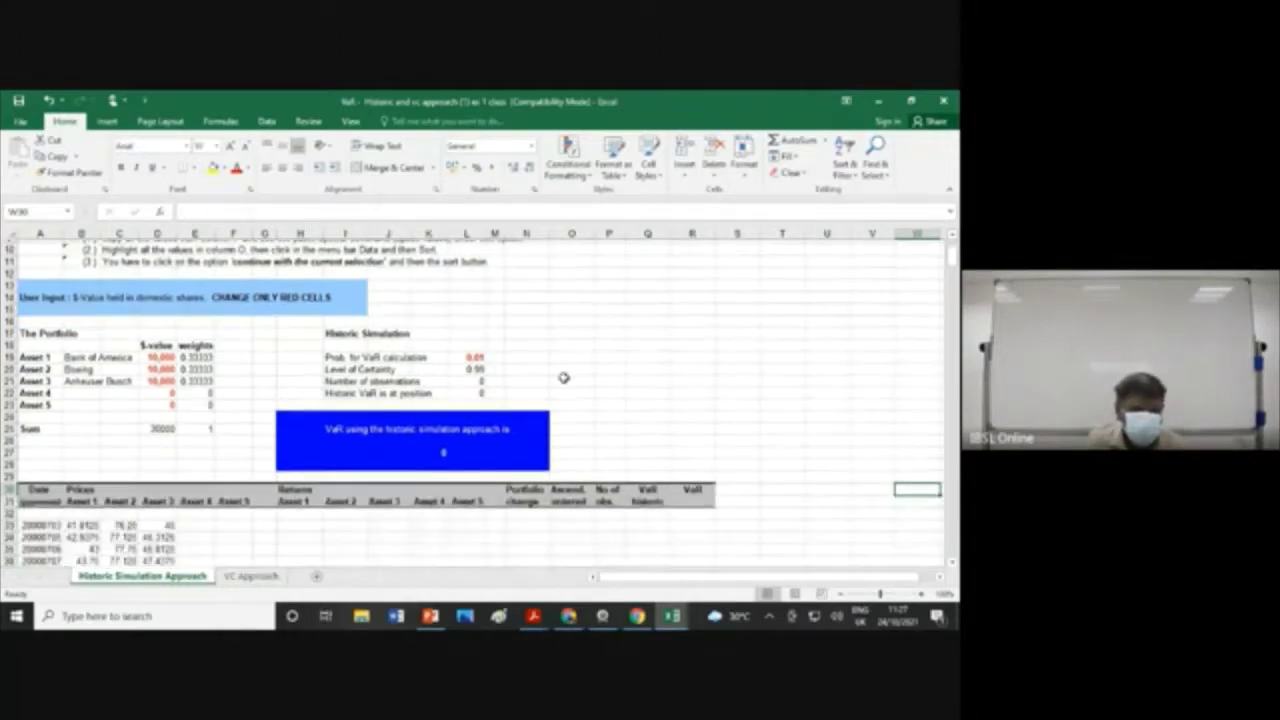
scroll(563, 378, "down", 3)
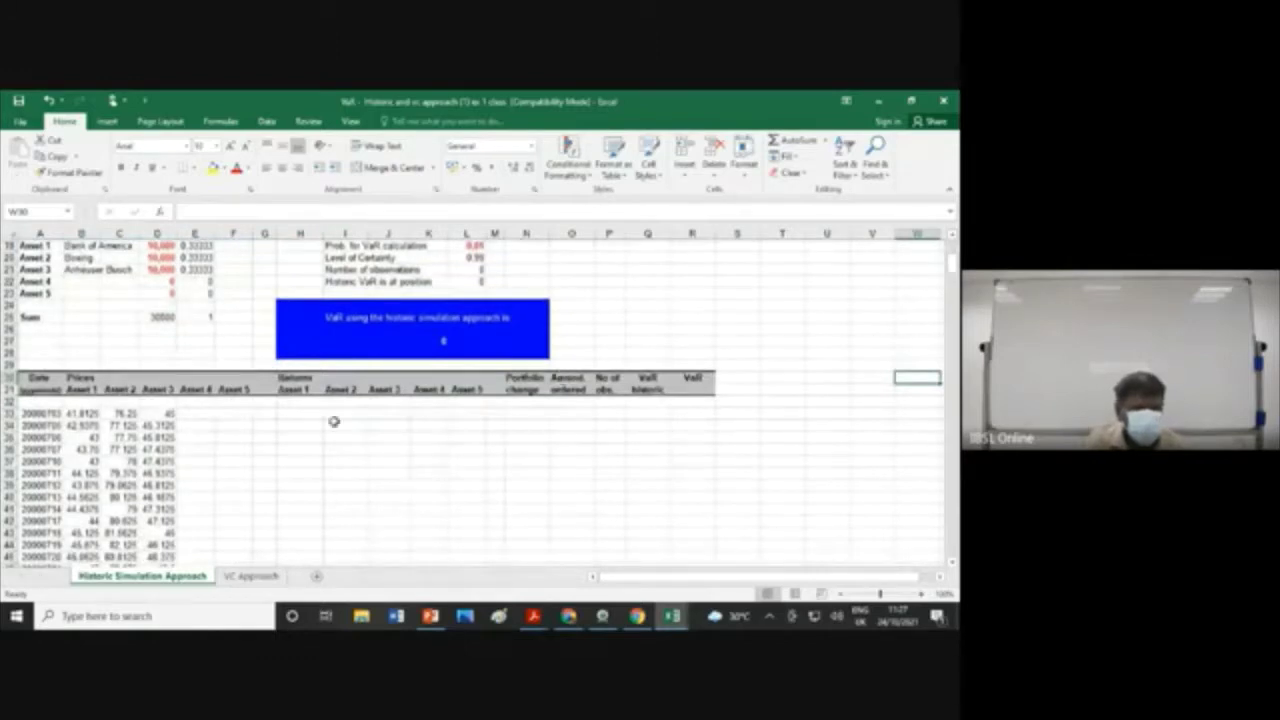
scroll(60, 410, "down", 2)
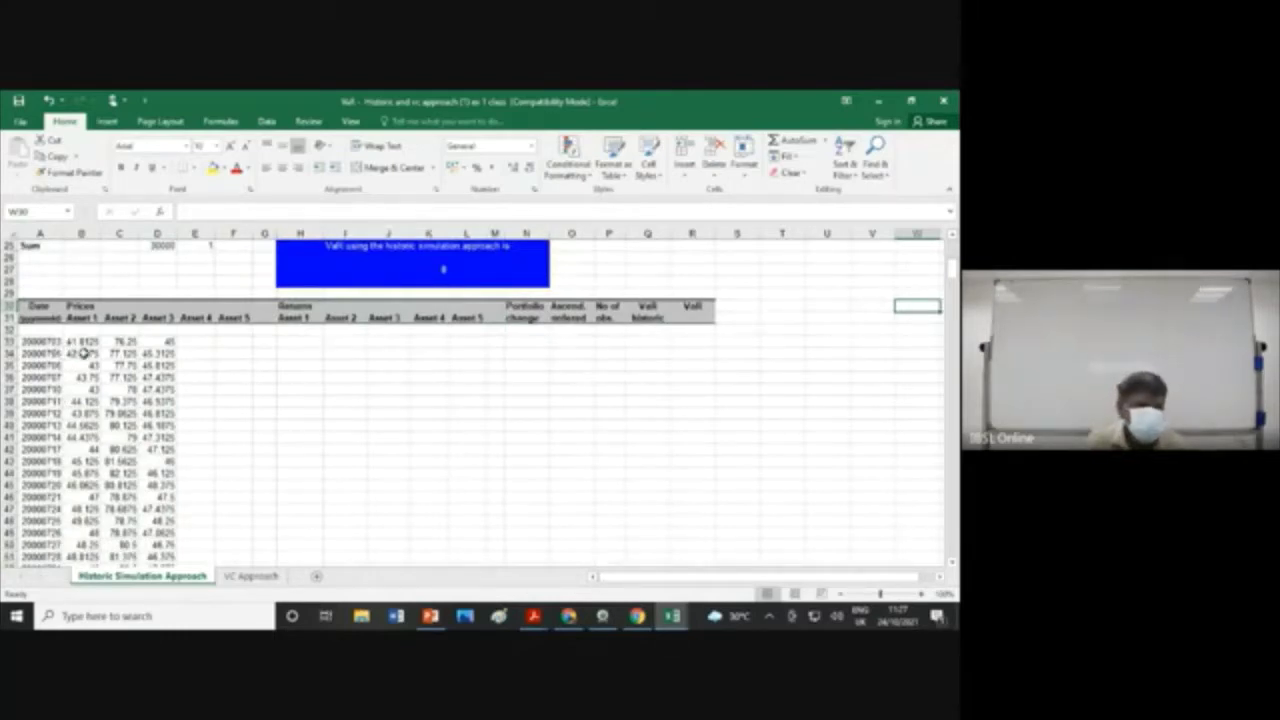
scroll(72, 355, "down", 10)
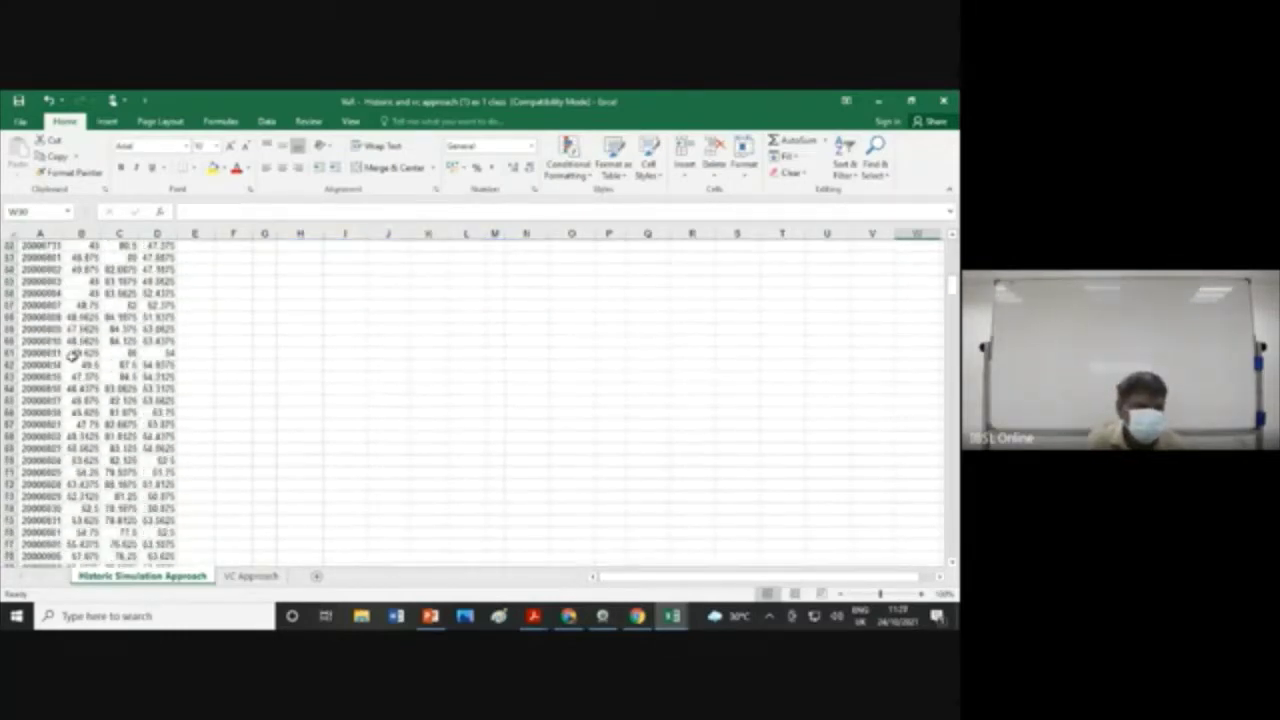
scroll(68, 358, "down", 20)
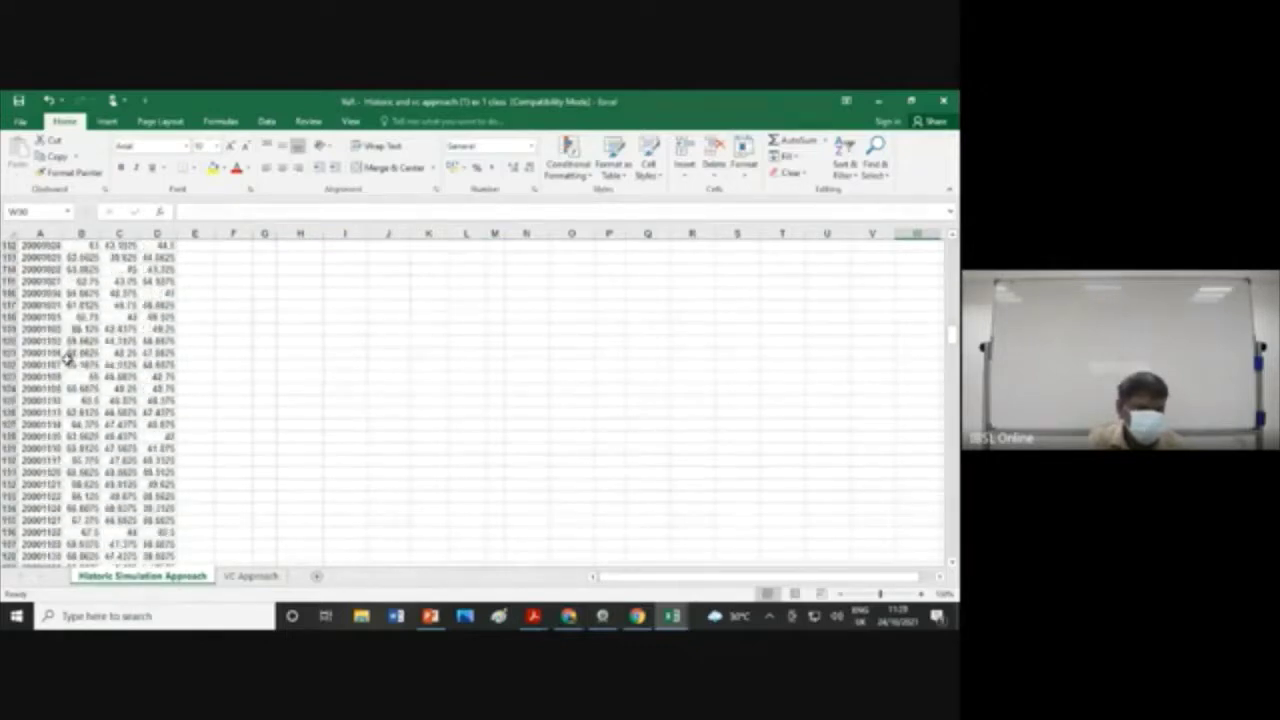
scroll(66, 364, "down", 20)
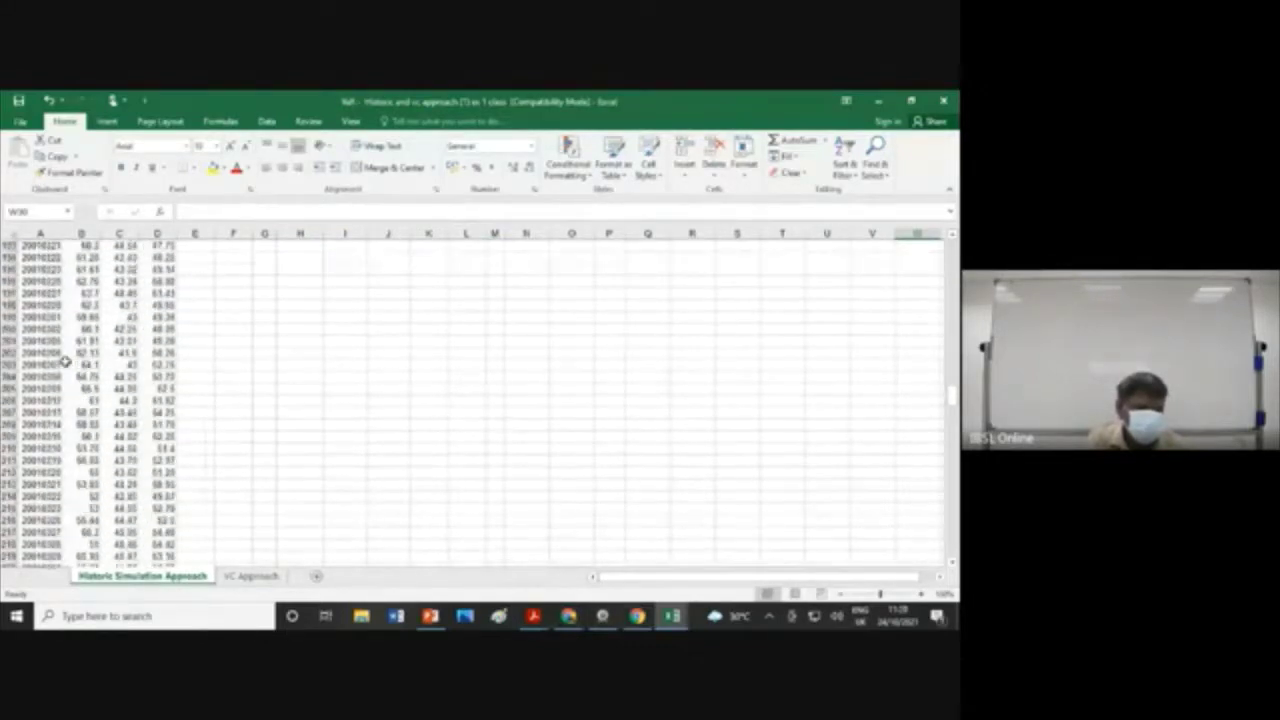
scroll(66, 366, "down", 20)
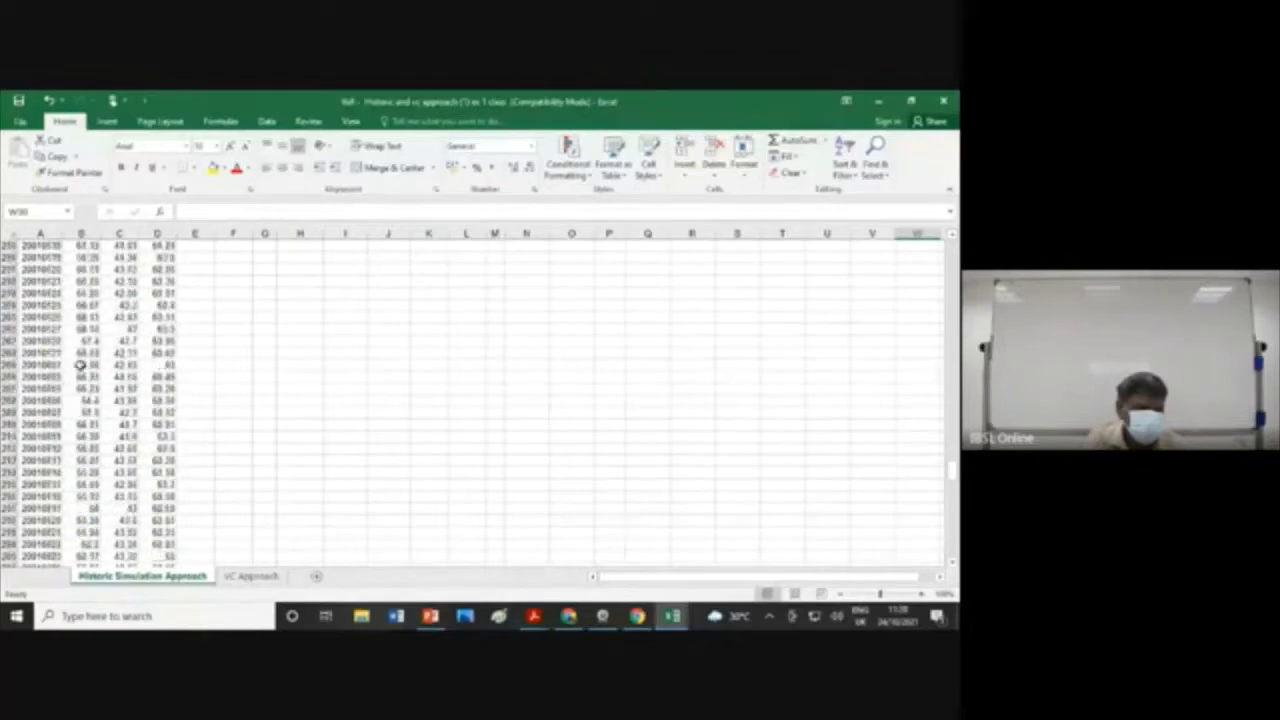
scroll(86, 372, "up", 20)
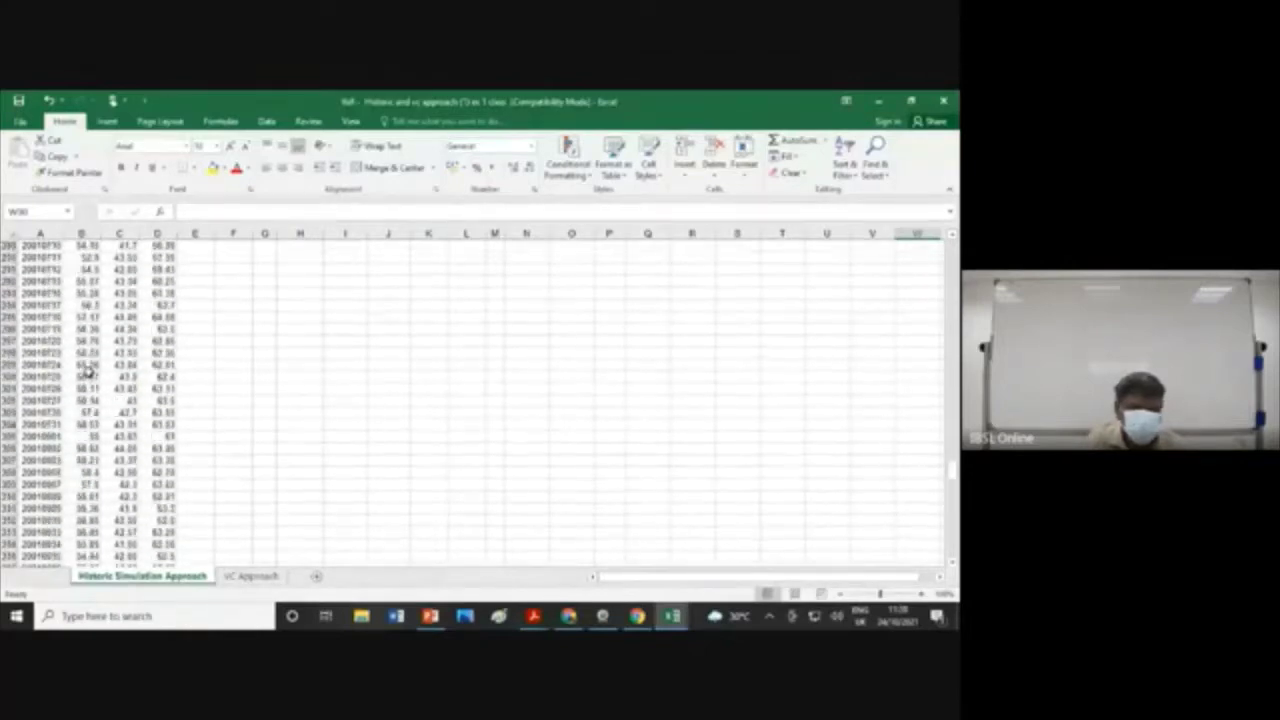
scroll(88, 370, "up", 20)
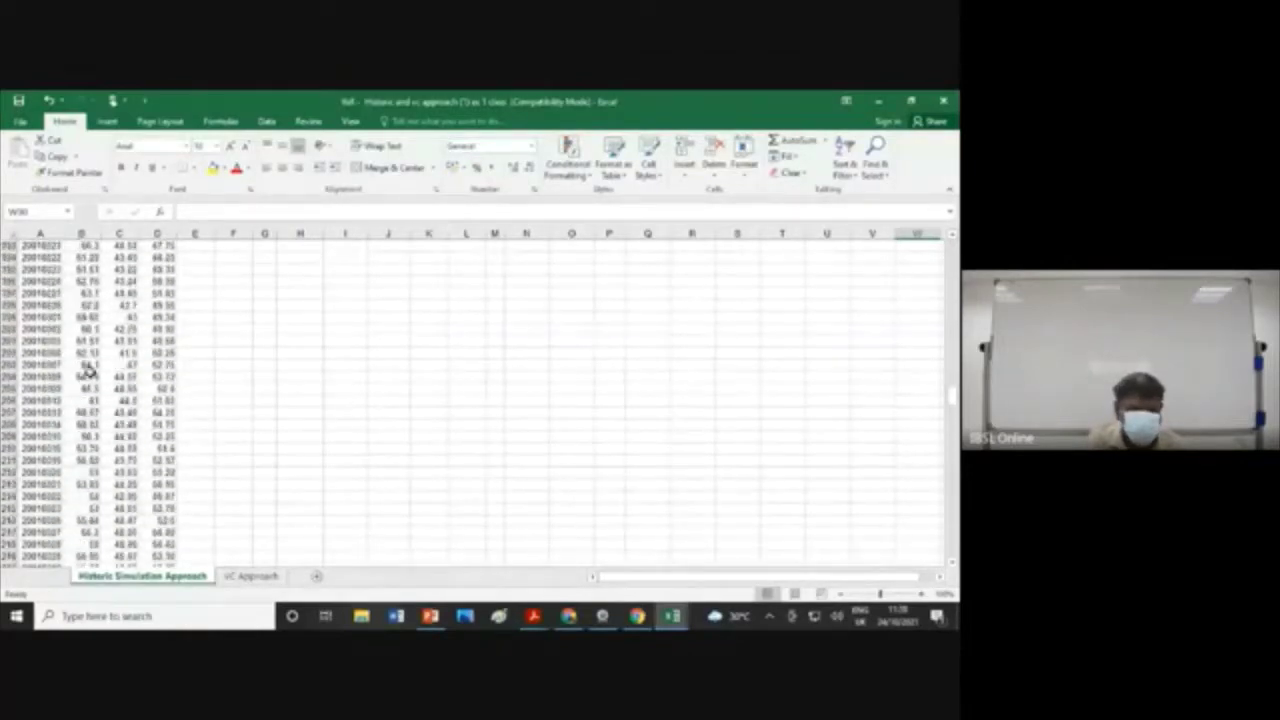
scroll(90, 370, "up", 20)
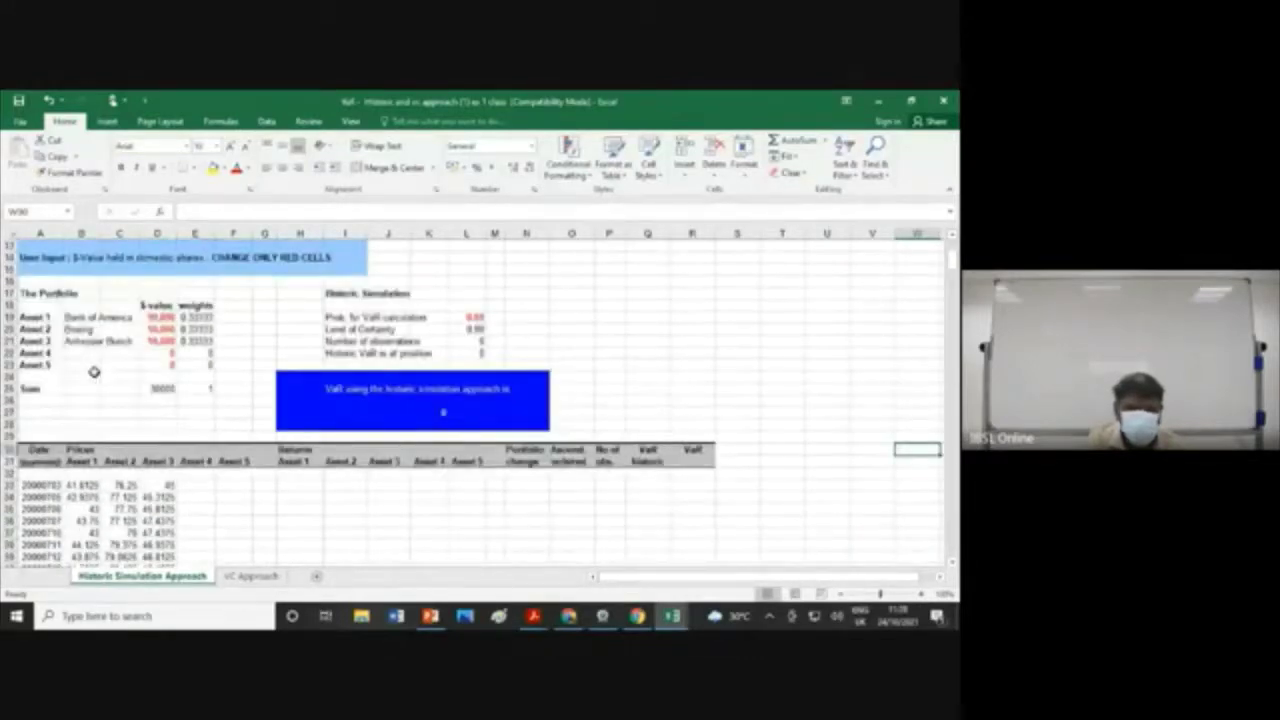
Step: Inspect the last price rows and the mean, standard deviation and correlation block below them, and return to the sheet's title
scroll(93, 372, "down", 9)
scroll(93, 372, "down", 20)
scroll(93, 372, "down", 20)
scroll(92, 370, "down", 20)
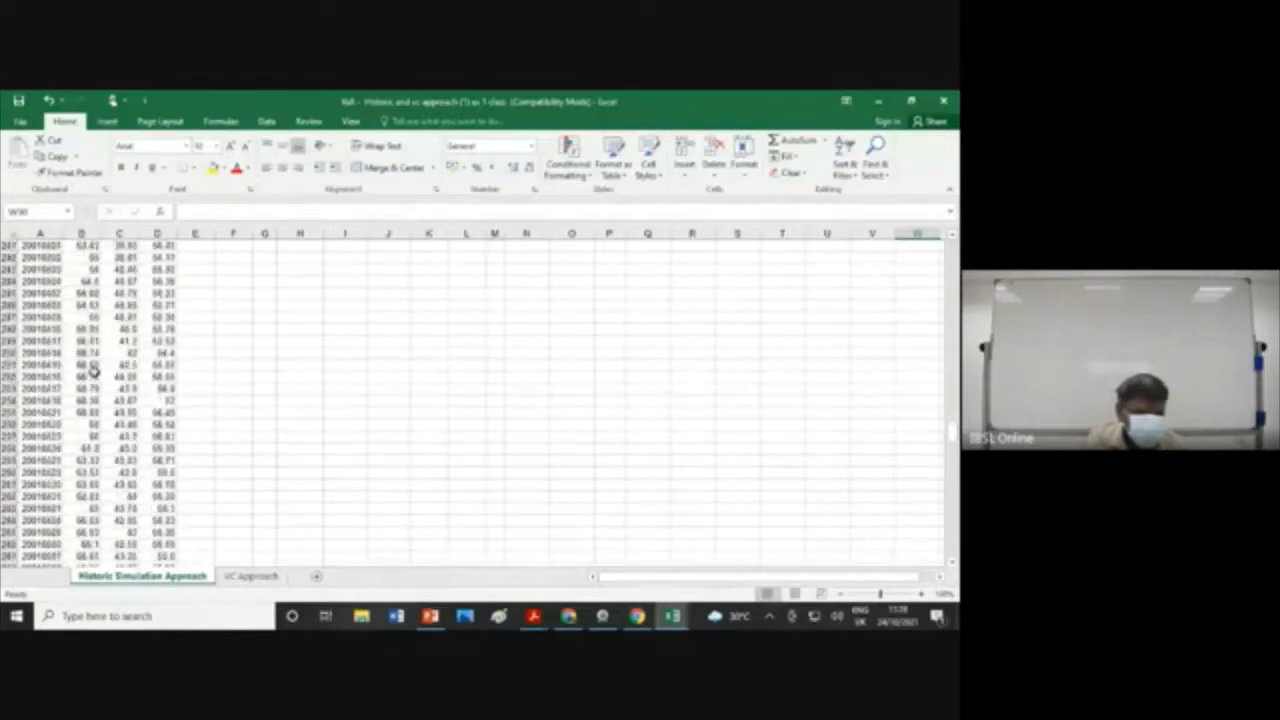
scroll(92, 370, "down", 20)
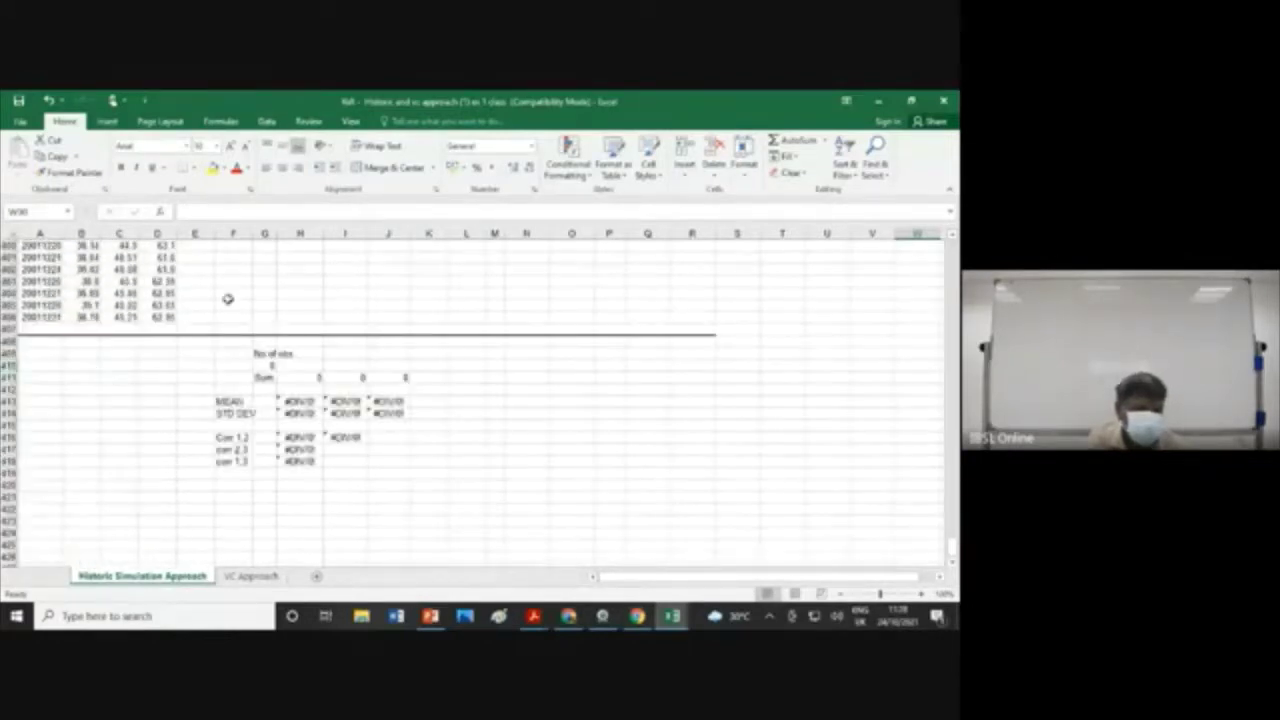
scroll(120, 312, "up", 6)
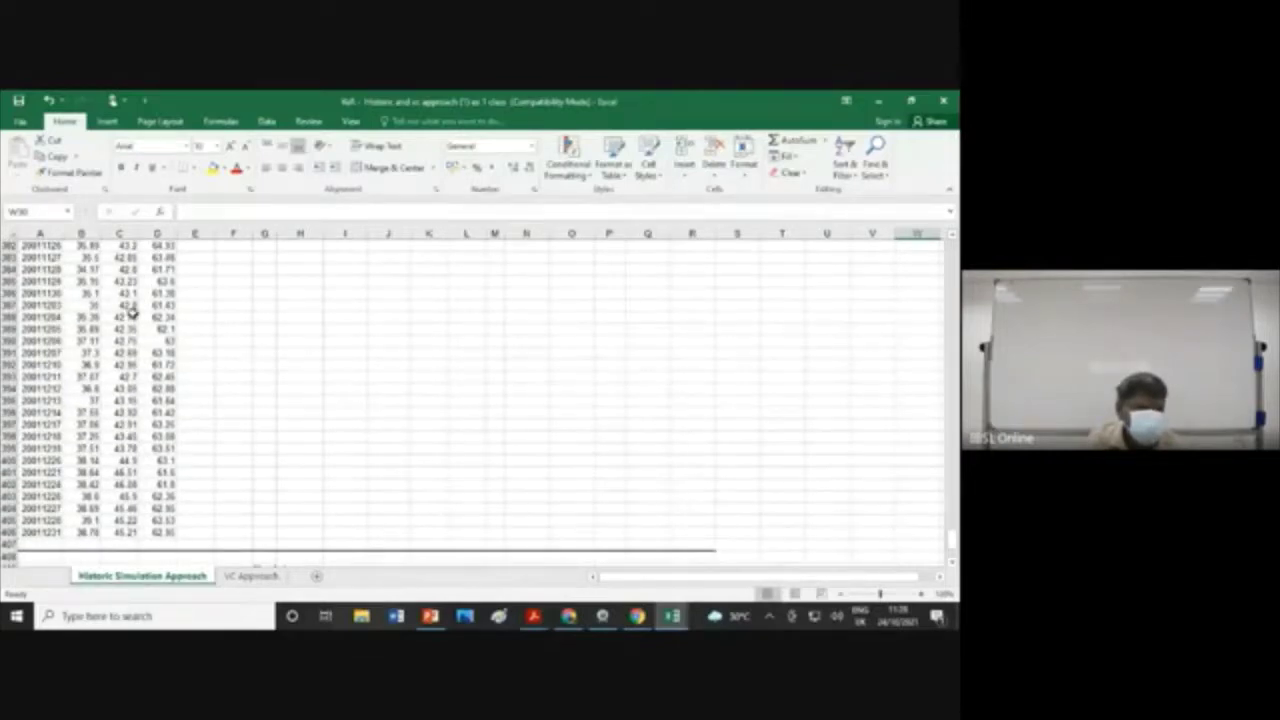
scroll(131, 313, "up", 20)
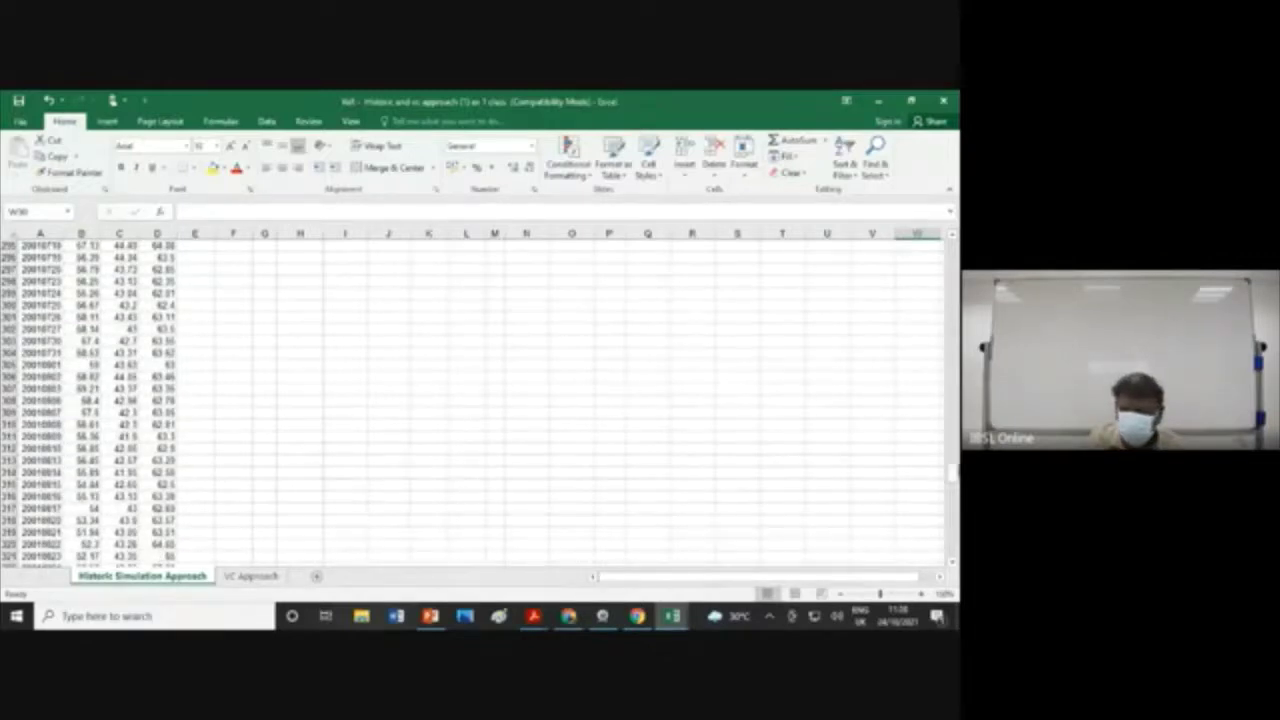
scroll(388, 385, "up", 20)
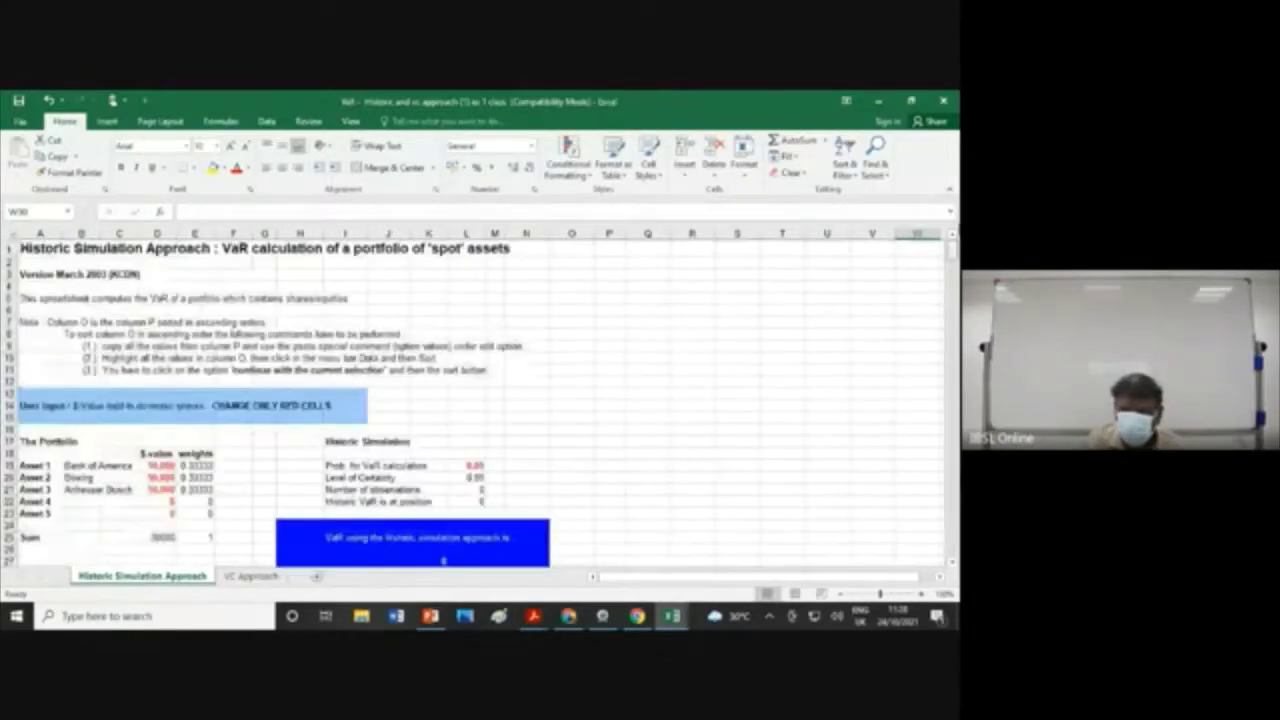
Step: Compare the portfolio's asset names, values and weights with the Asset 1 to 3 price columns beginning in row 33
scroll(56, 495, "down", 5)
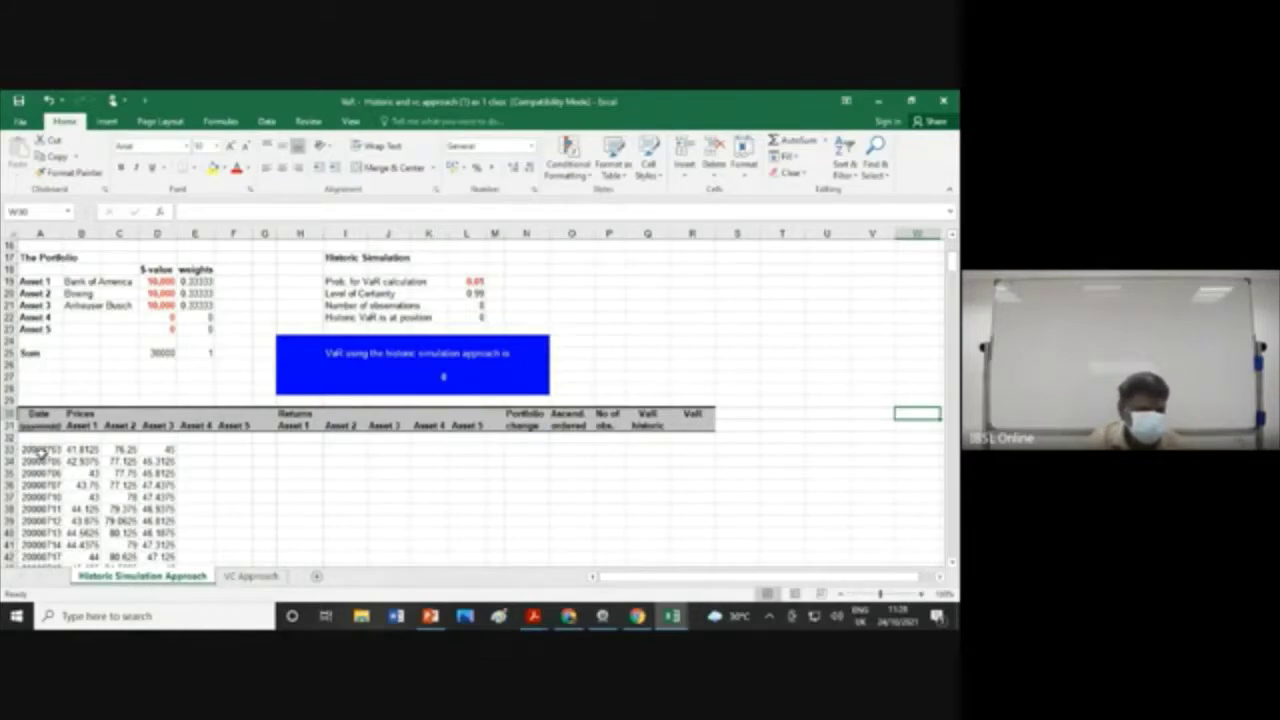
scroll(40, 455, "down", 3)
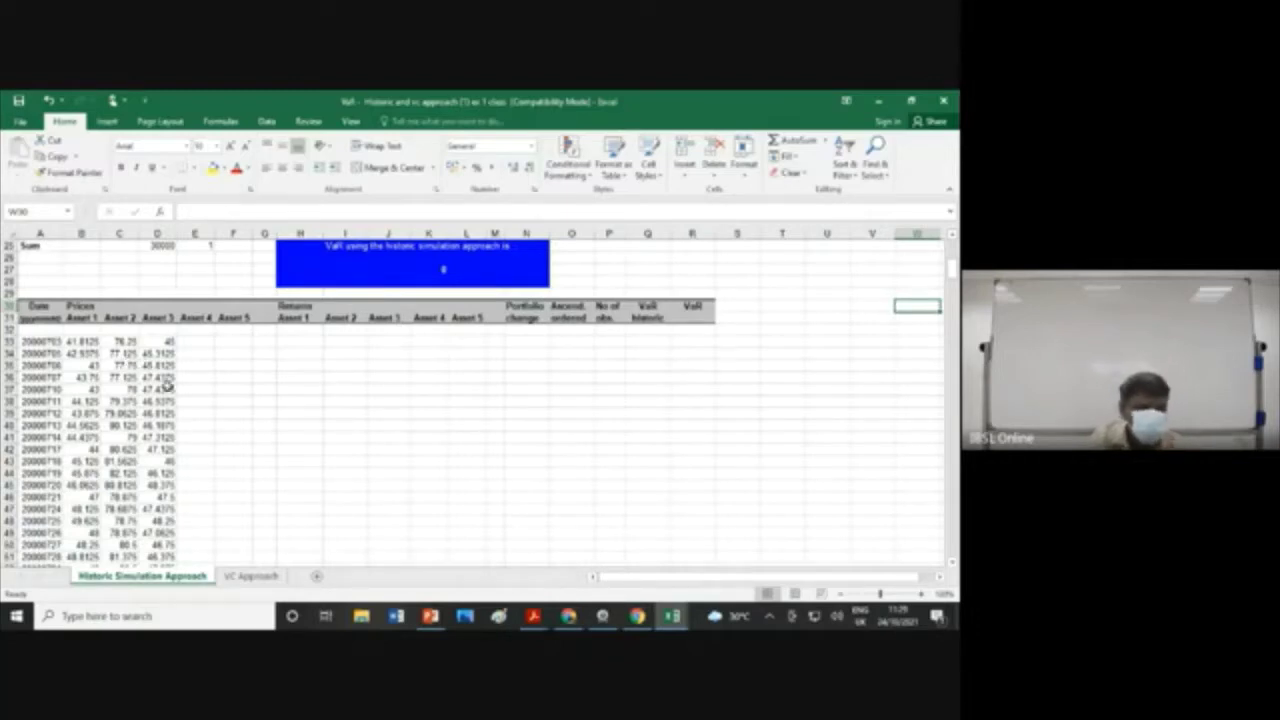
scroll(166, 388, "up", 6)
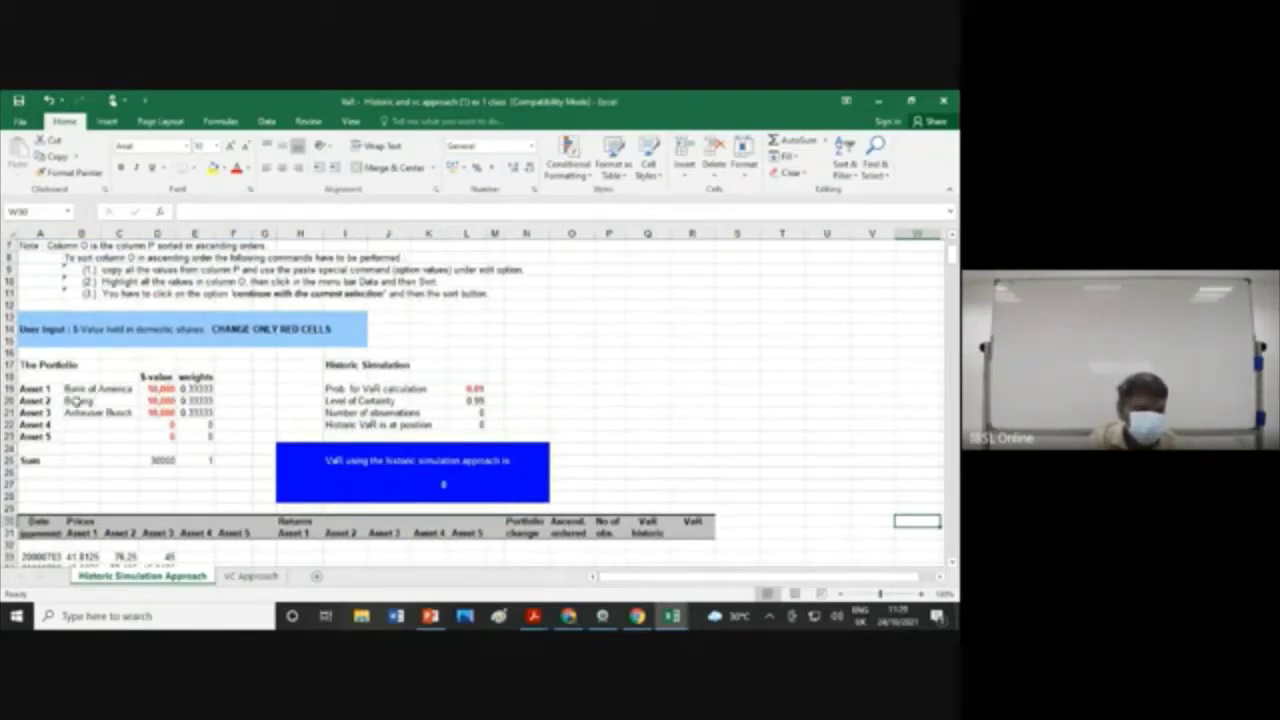
scroll(80, 400, "down", 6)
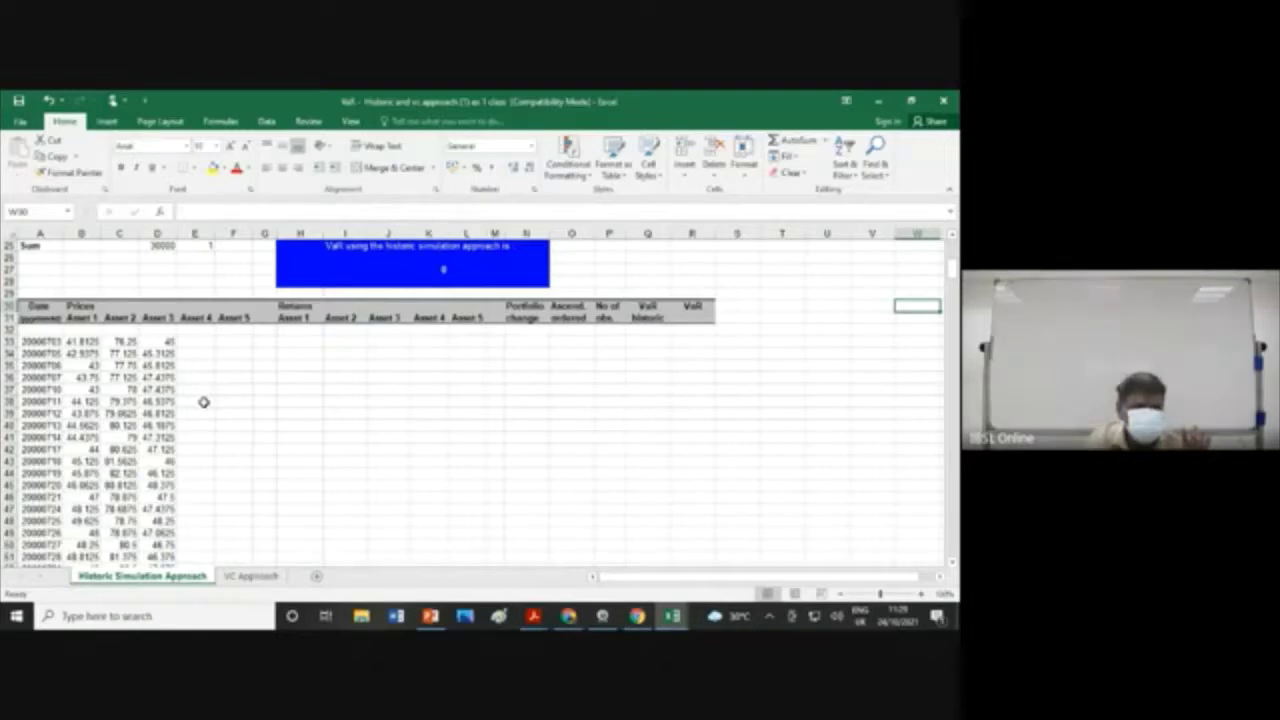
scroll(209, 402, "up", 4)
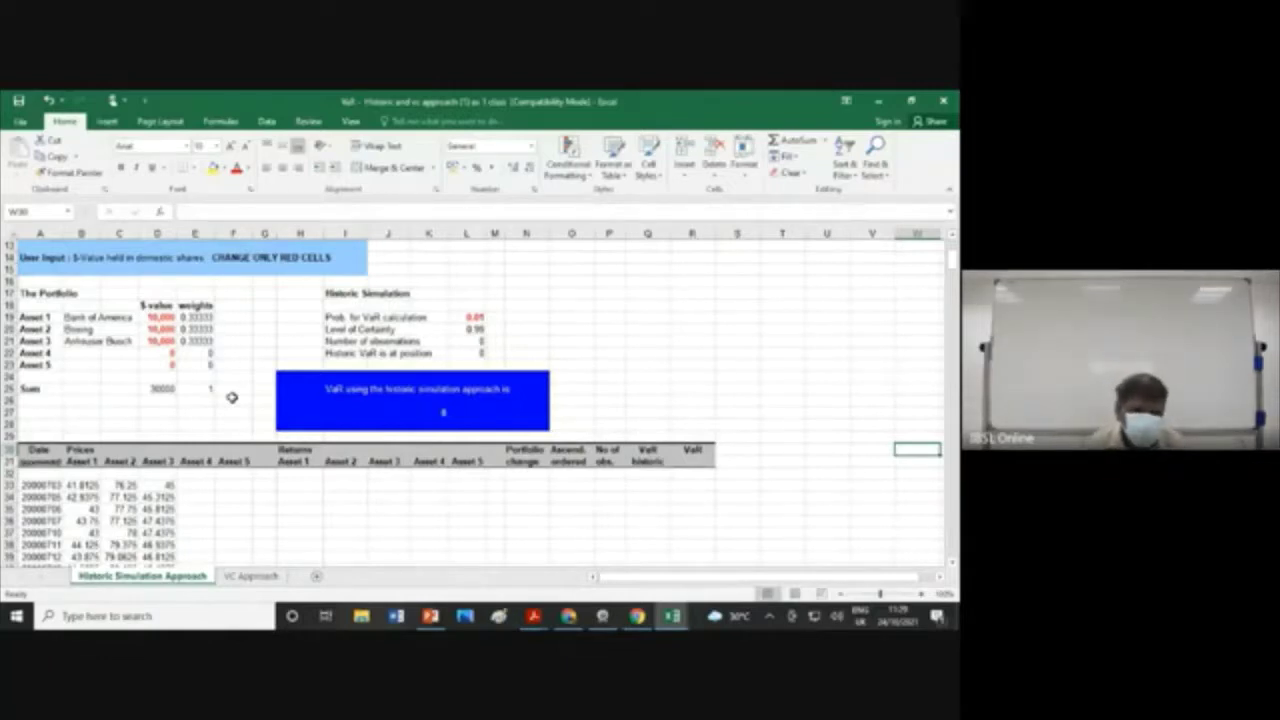
scroll(260, 375, "down", 3)
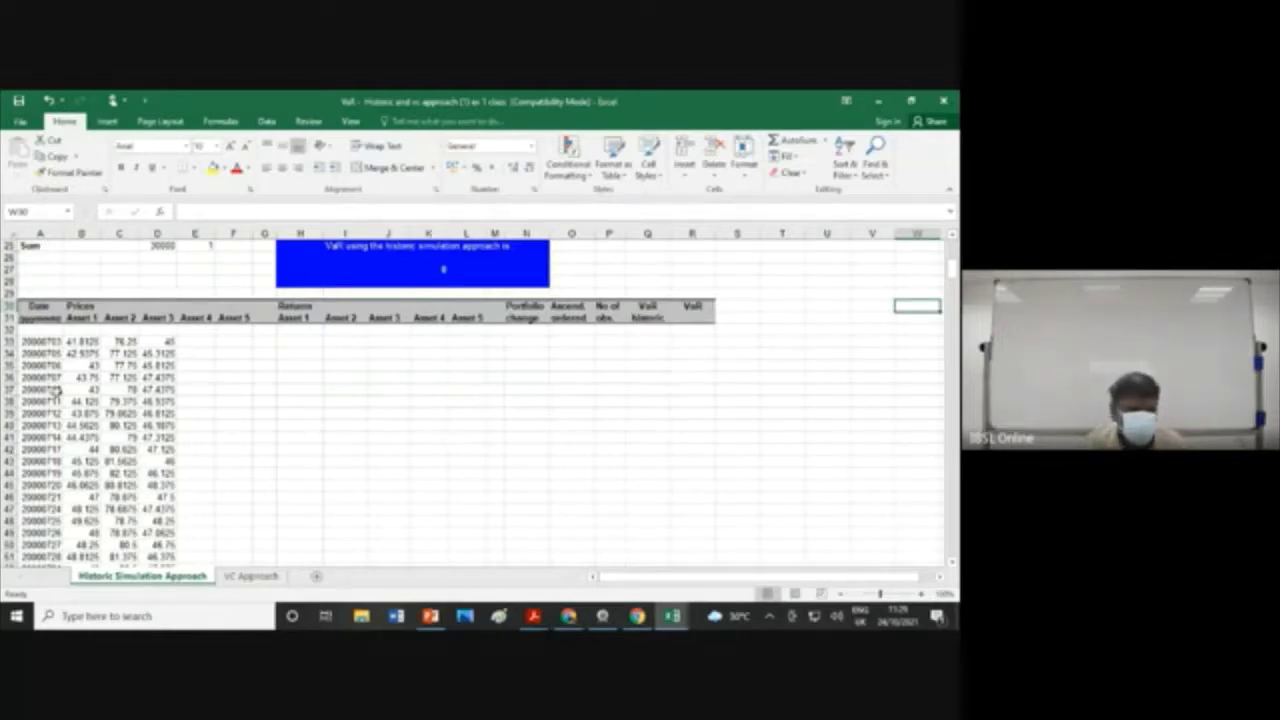
Step: Highlight the first two days' prices for Assets 1 to 3, and select cell H34 in the Asset 1 returns column
left_click_drag(72, 345, 150, 350)
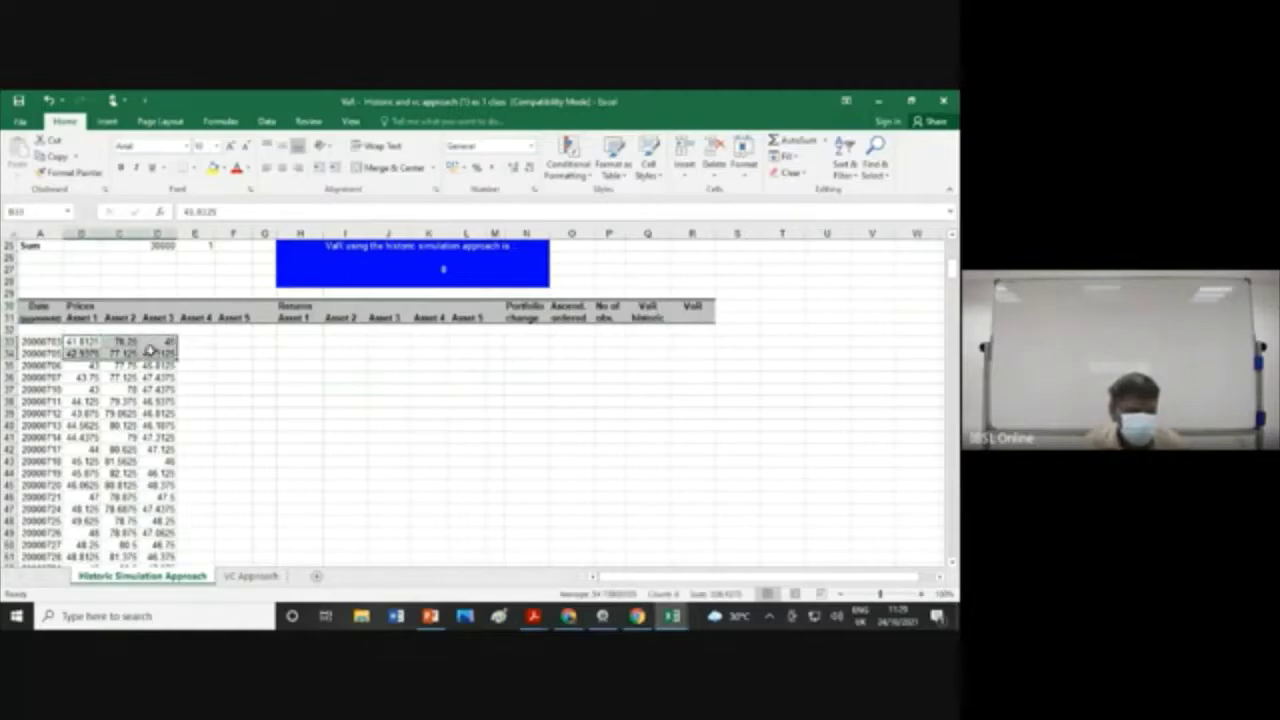
left_click(212, 340)
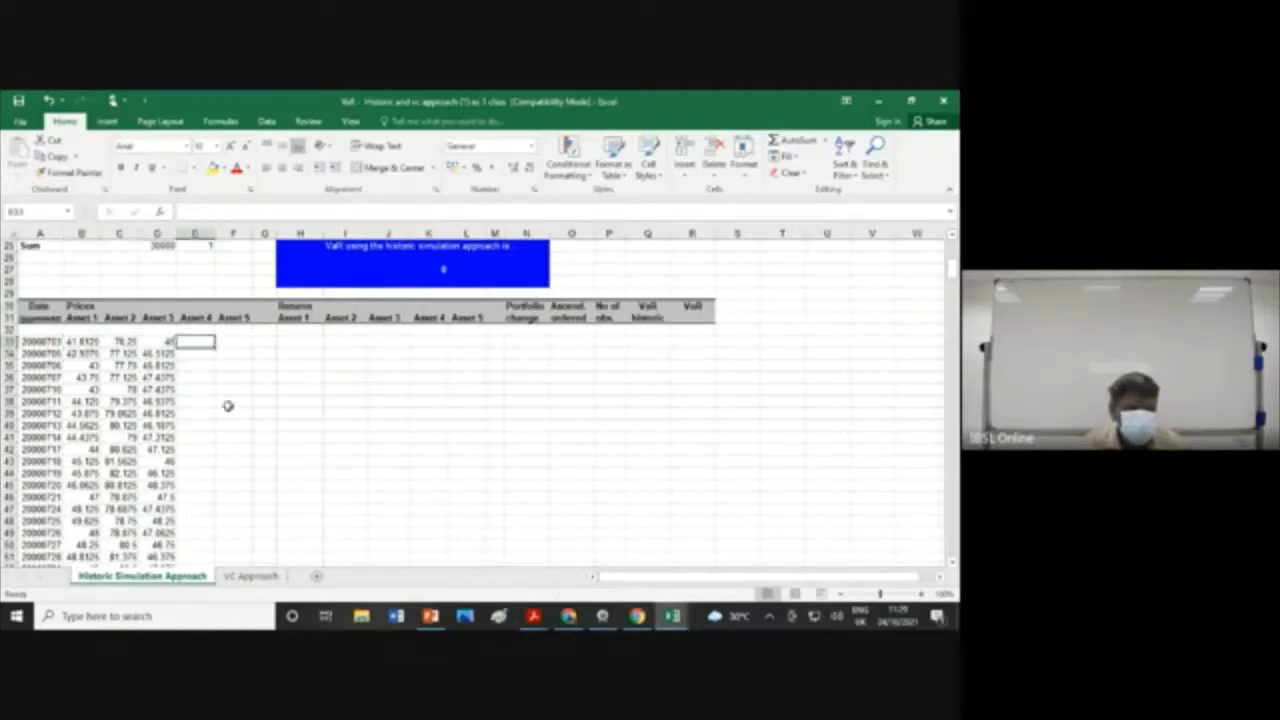
left_click(297, 354)
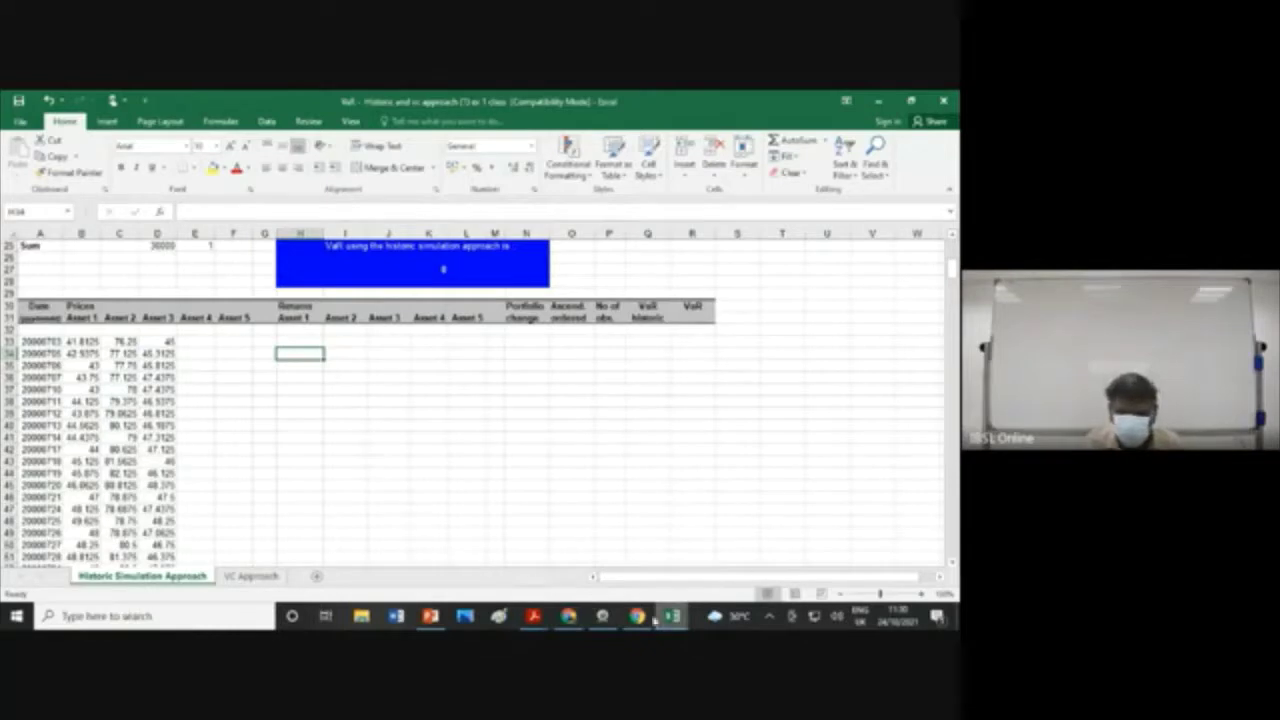
Step: Check the return formula in cell B3 of the VaR cal ex 2 workbook, and return to the class portfolio workbook
mouse_move(672, 616)
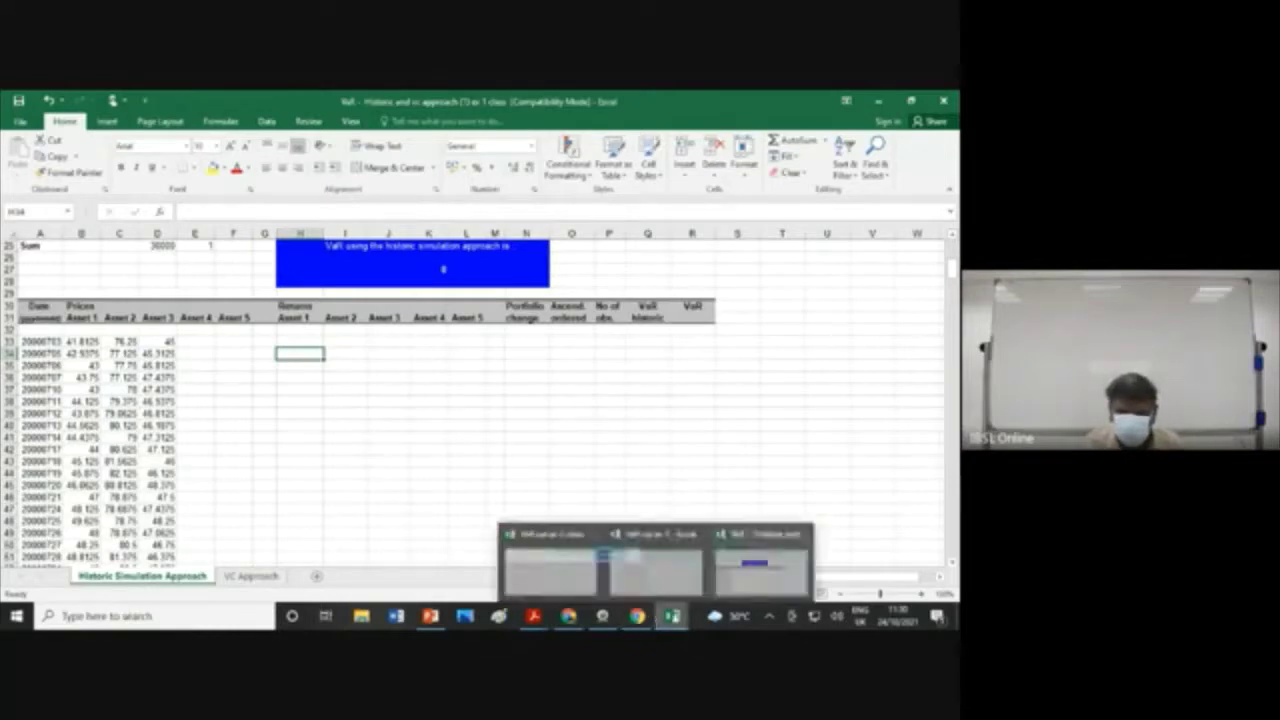
left_click(670, 574)
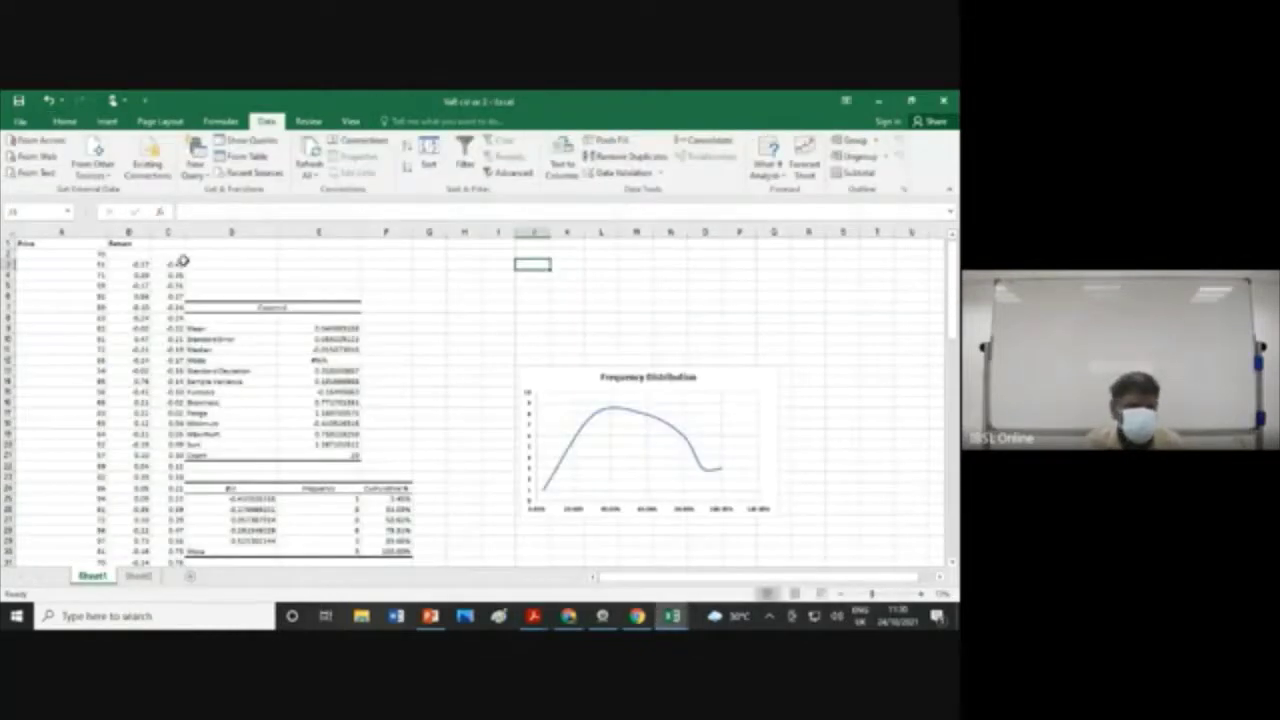
left_click(143, 265)
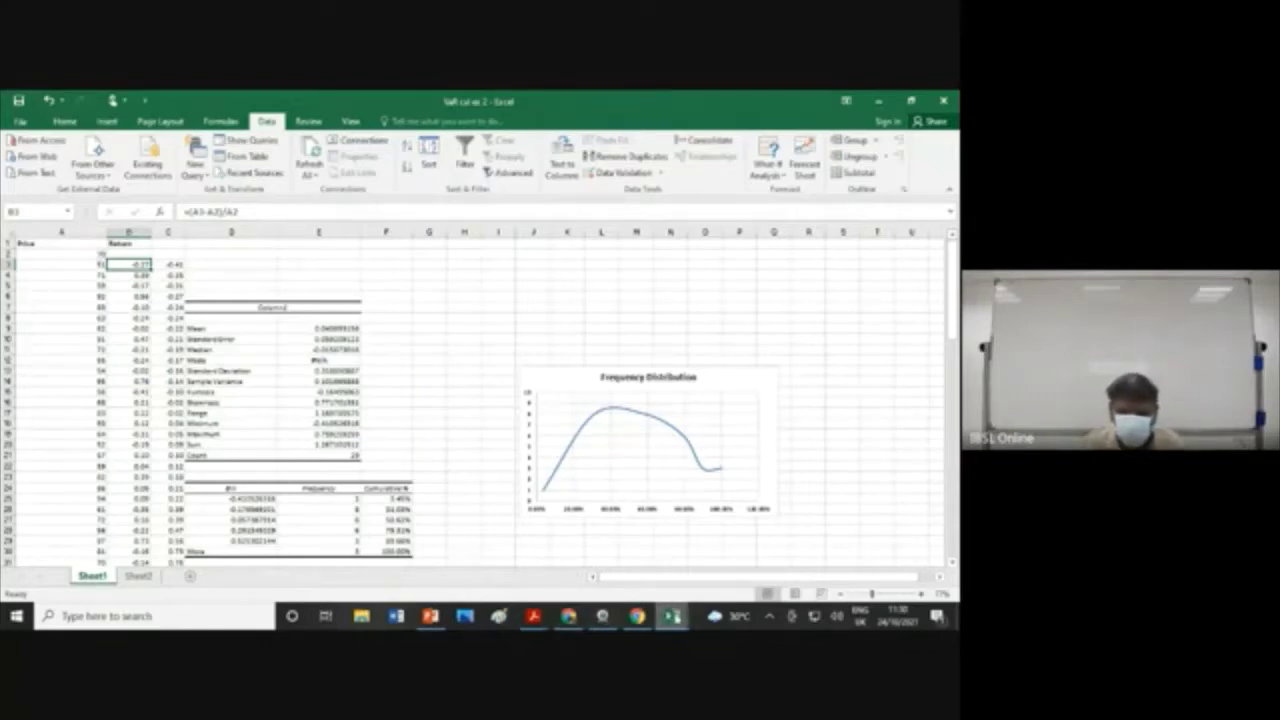
mouse_move(675, 620)
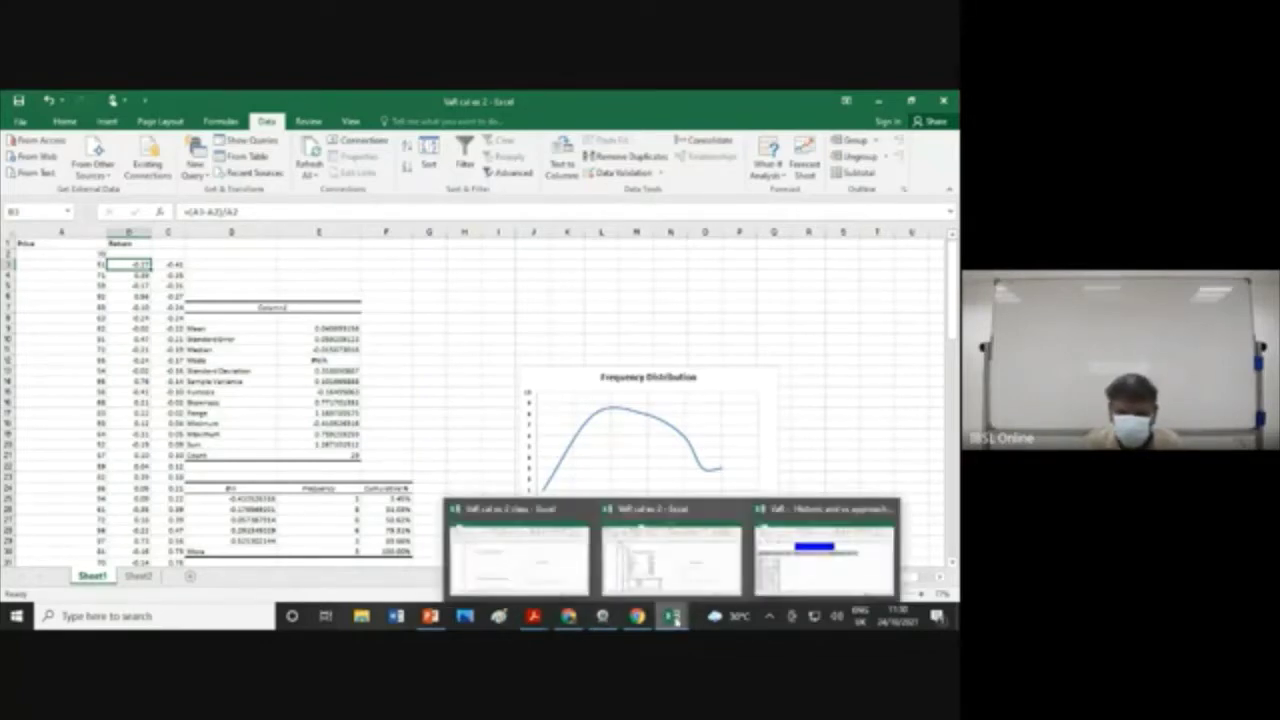
left_click(824, 548)
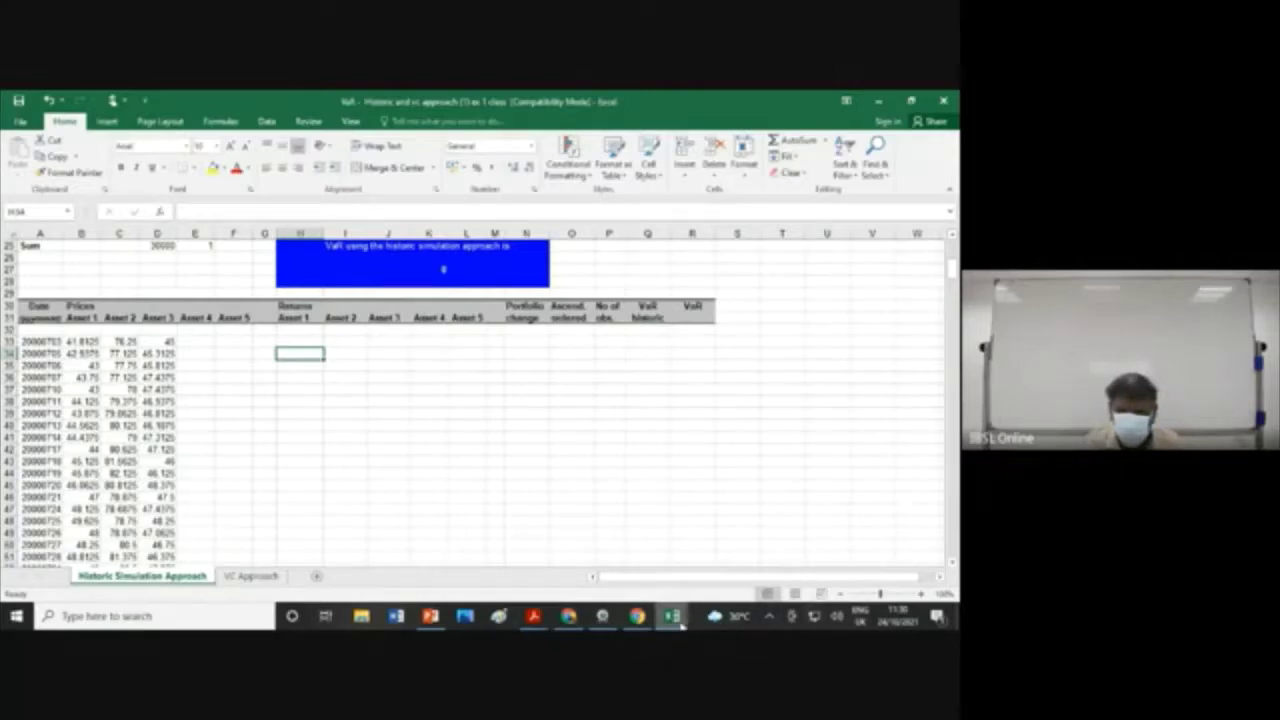
left_click(361, 615)
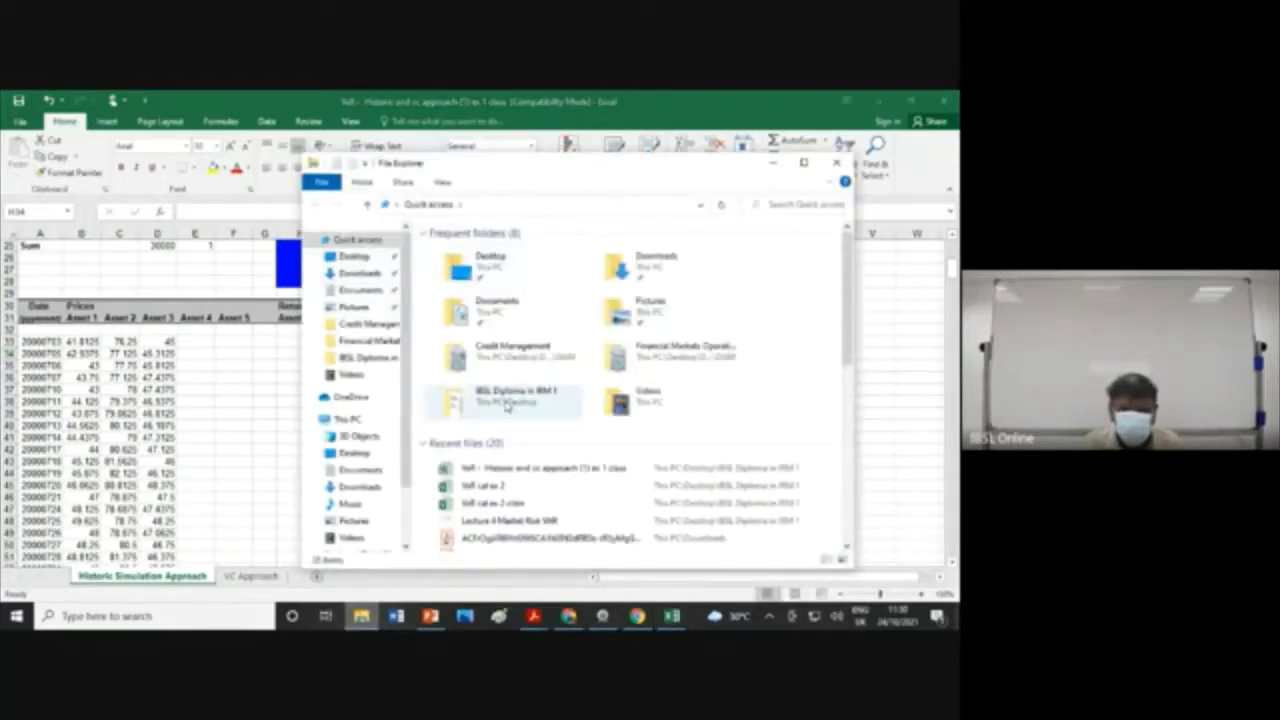
scroll(366, 313, "down", 1)
scroll(366, 313, "down", 1)
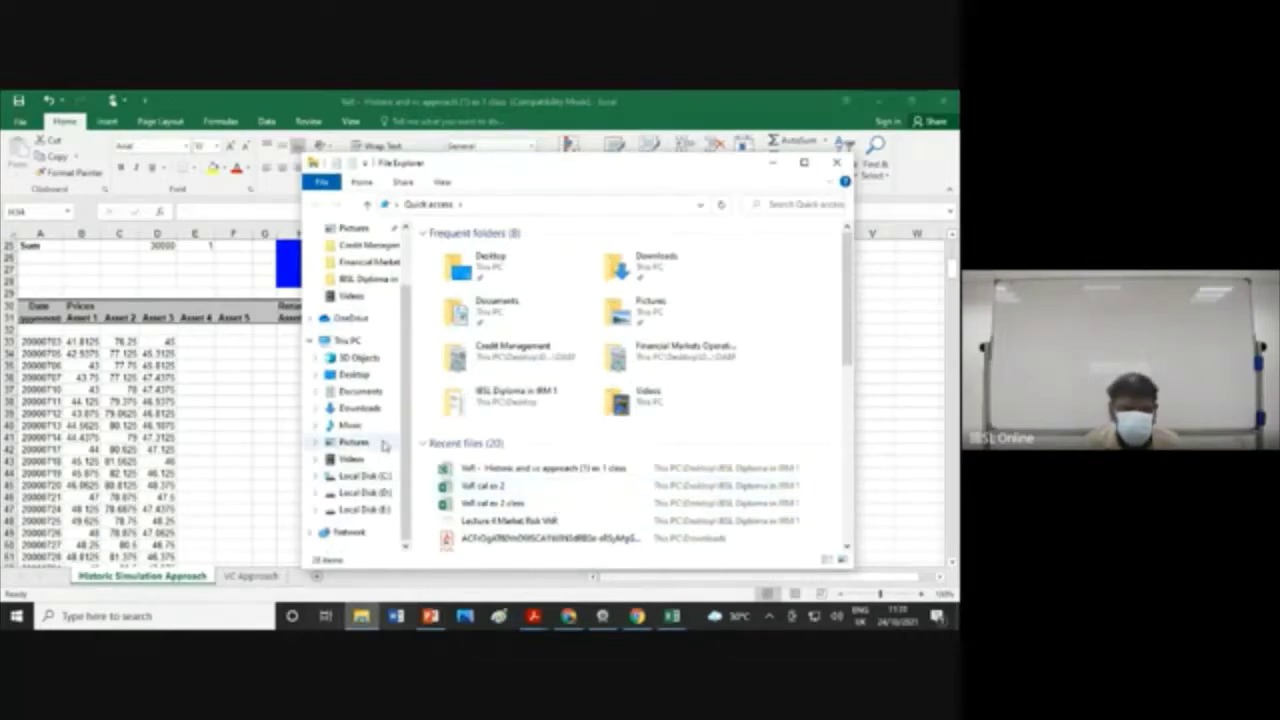
scroll(383, 445, "up", 2)
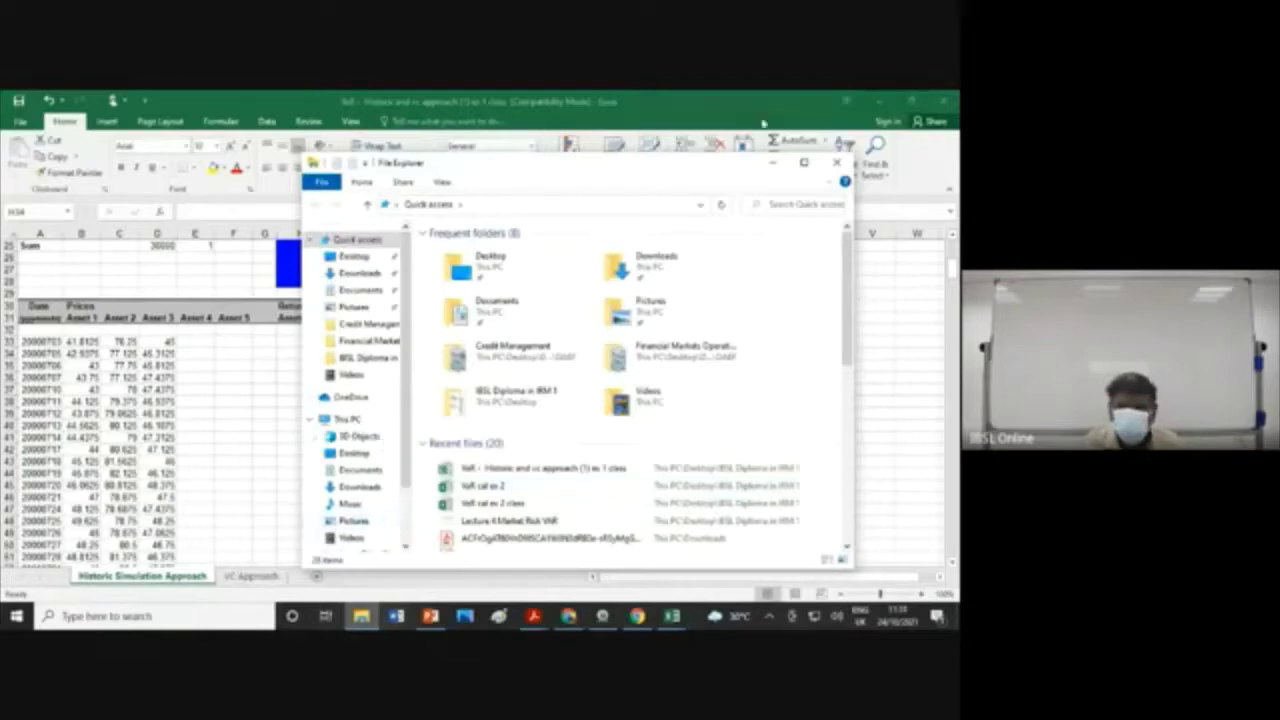
left_click(772, 165)
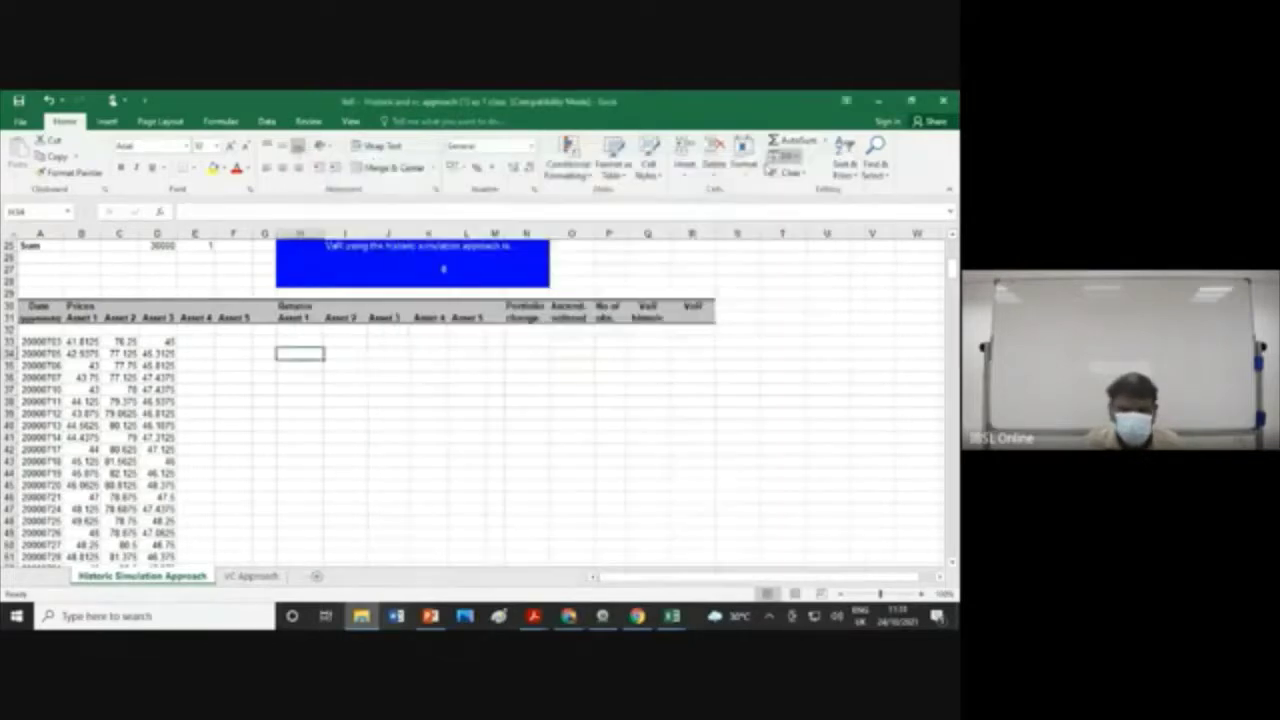
Step: Open the solved workbook "VaR - Historic and vc approach (1) ex 1" from the IBSL Diploma in IRM 1 folder
left_click(361, 614)
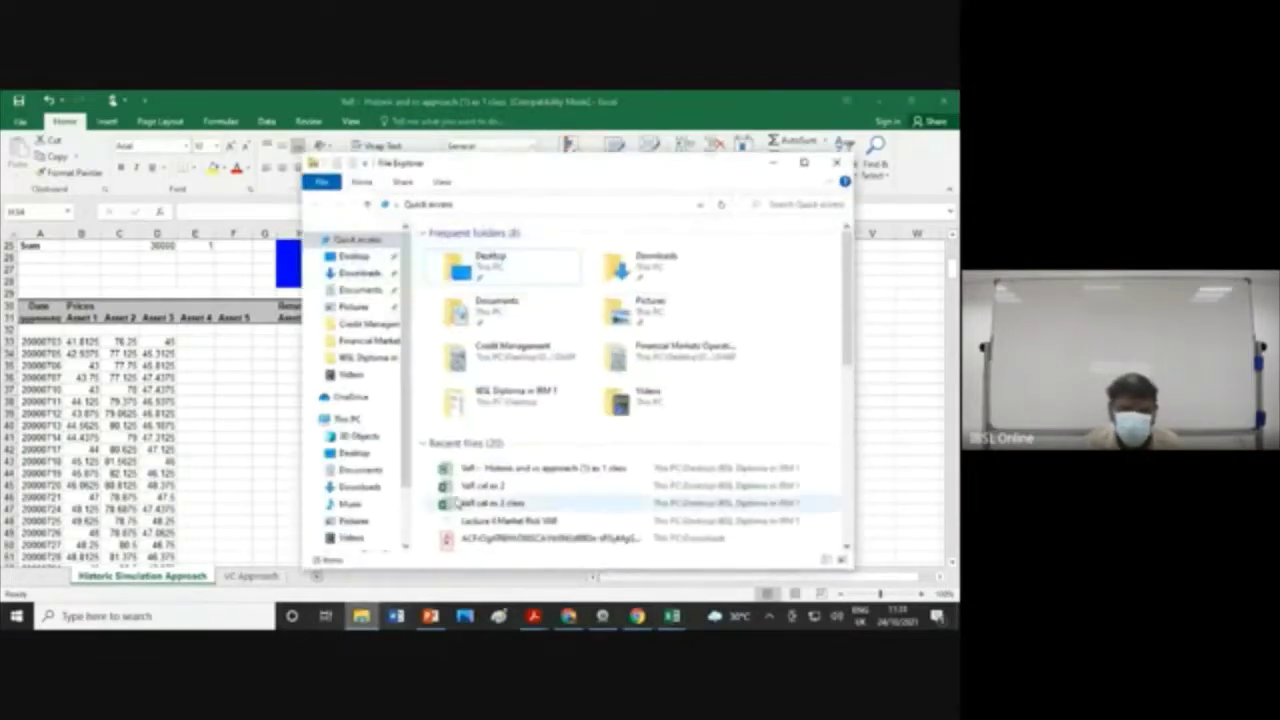
scroll(767, 398, "down", 5)
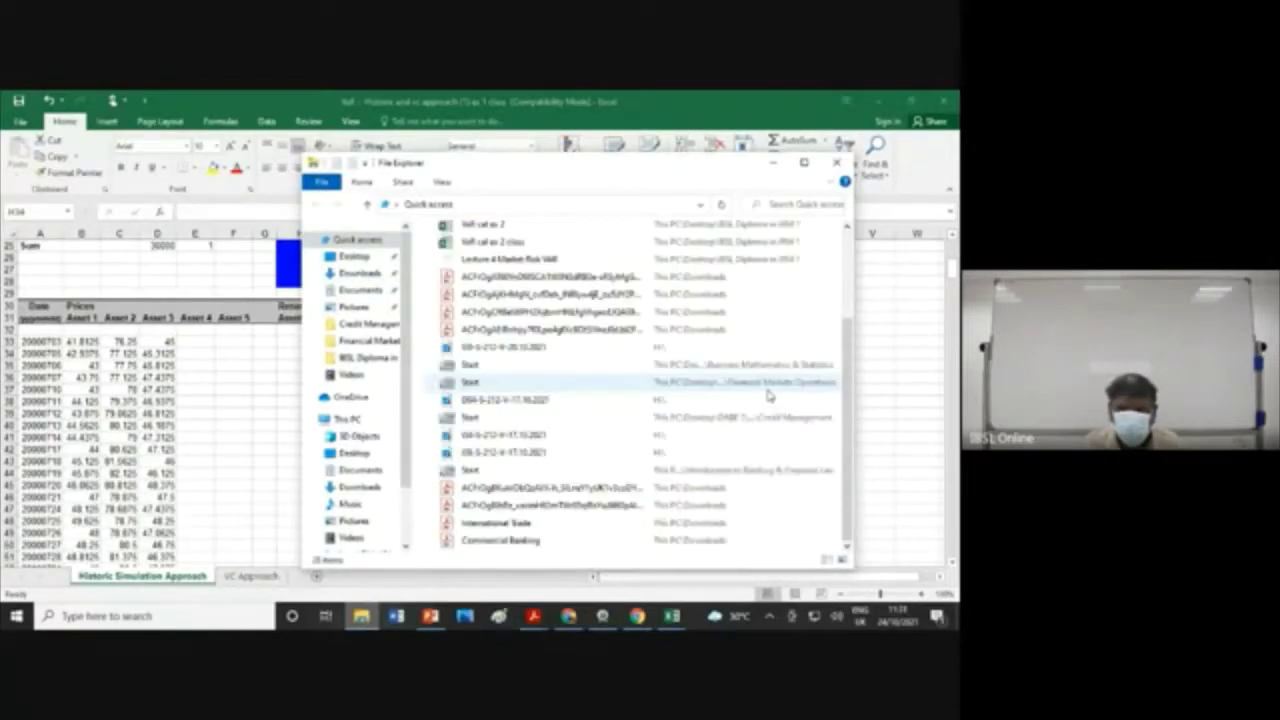
scroll(767, 397, "up", 5)
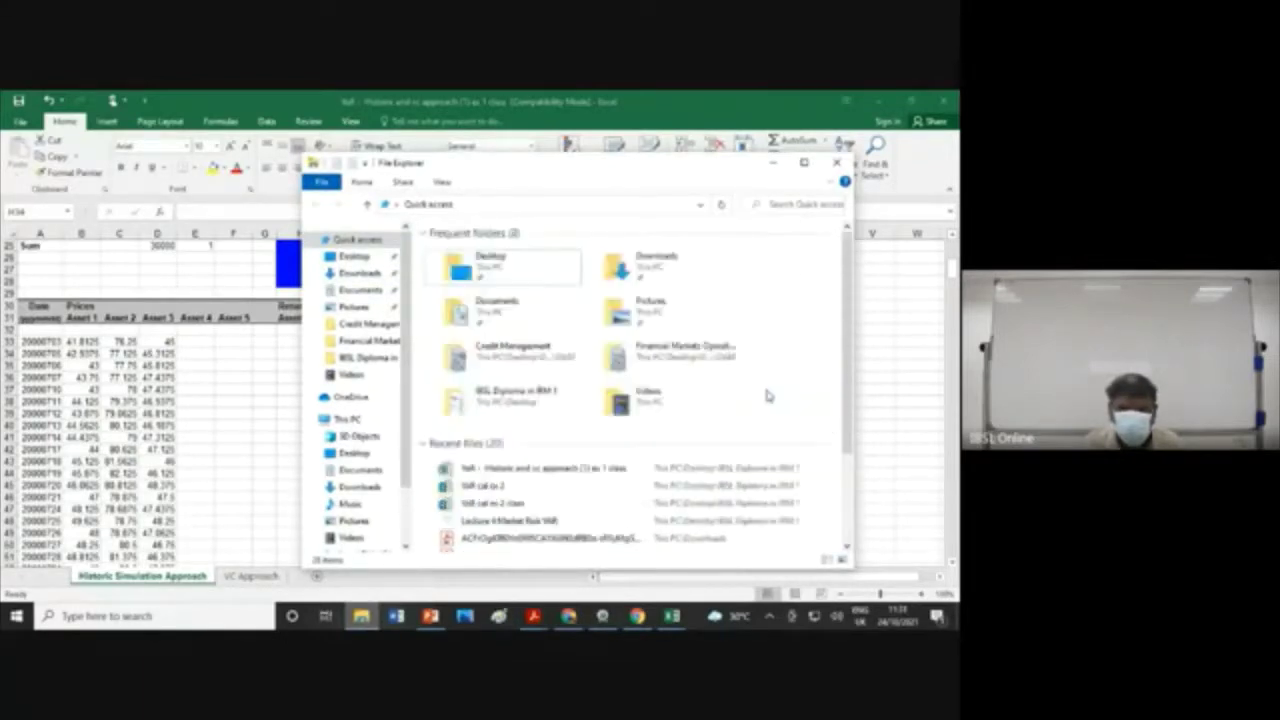
scroll(373, 390, "down", 2)
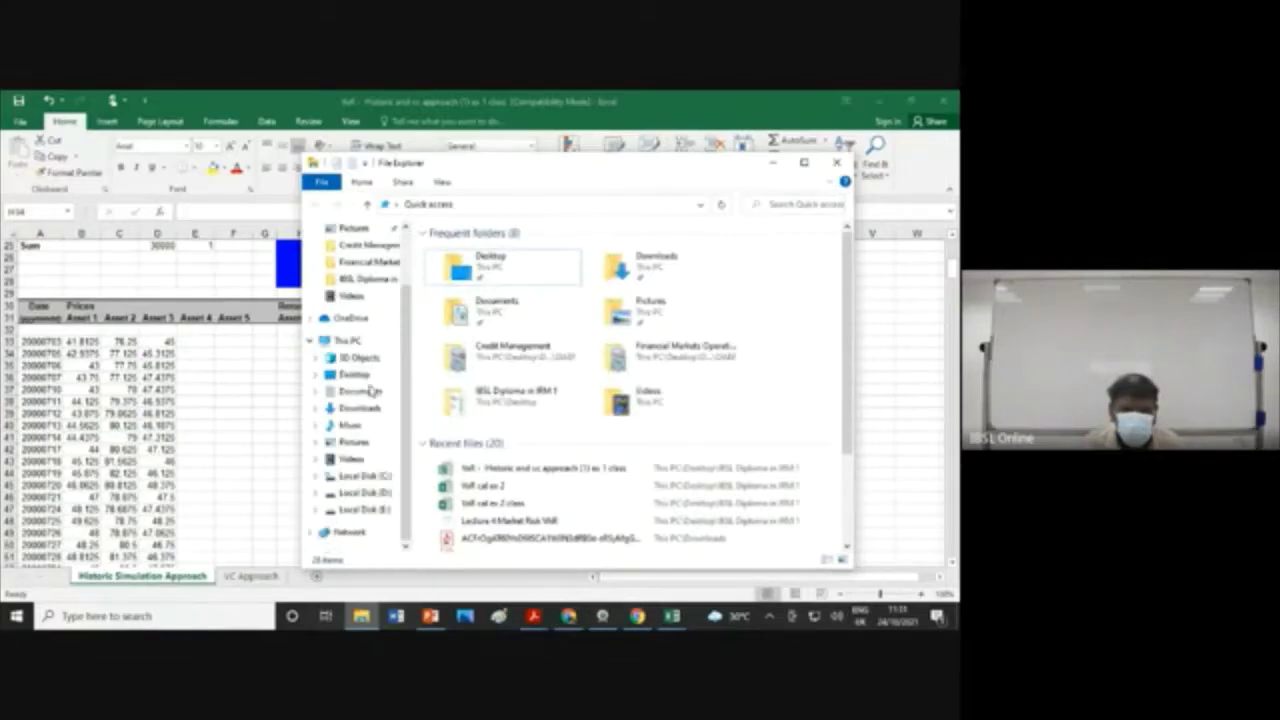
scroll(372, 390, "up", 2)
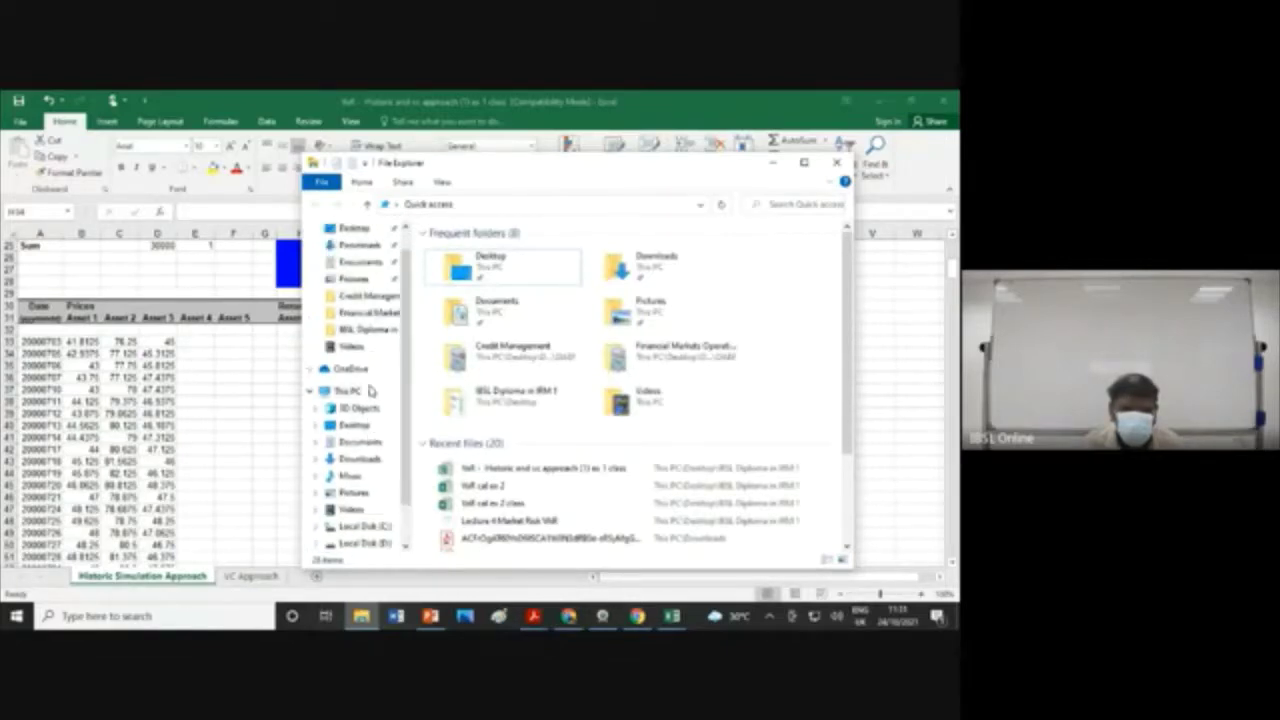
left_click(378, 329)
scroll(516, 424, "down", 8)
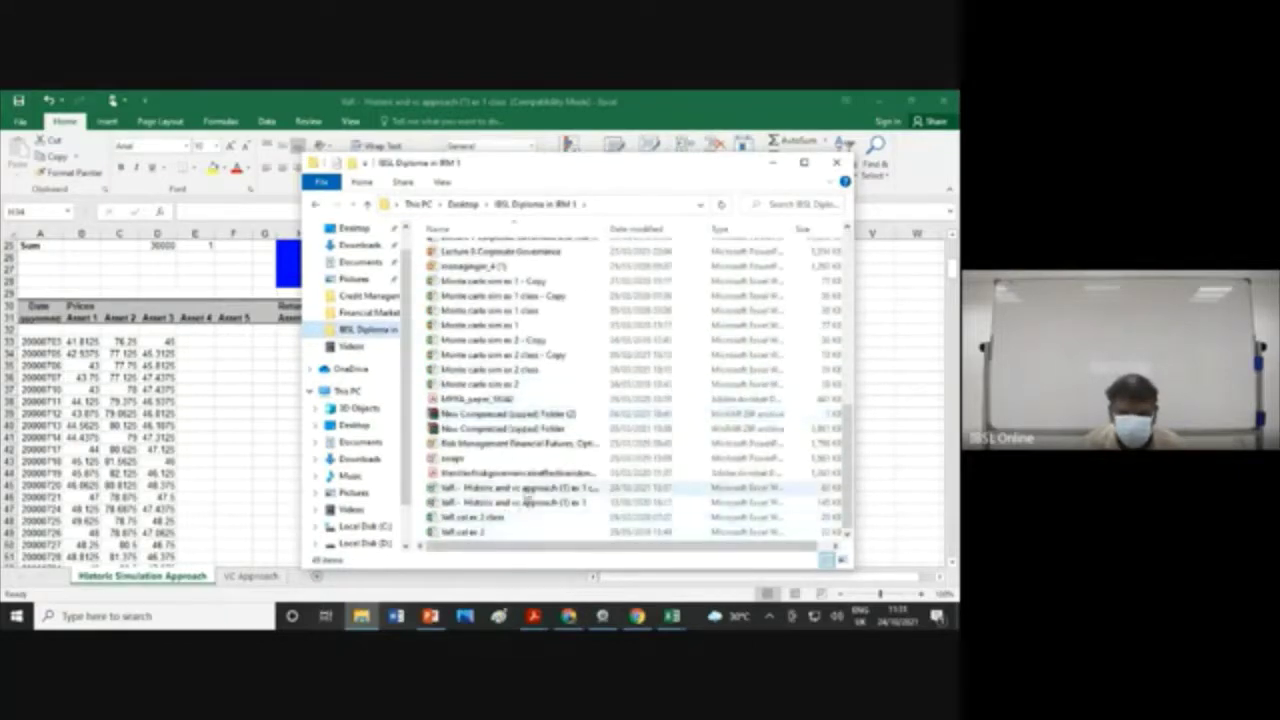
double_click(531, 503)
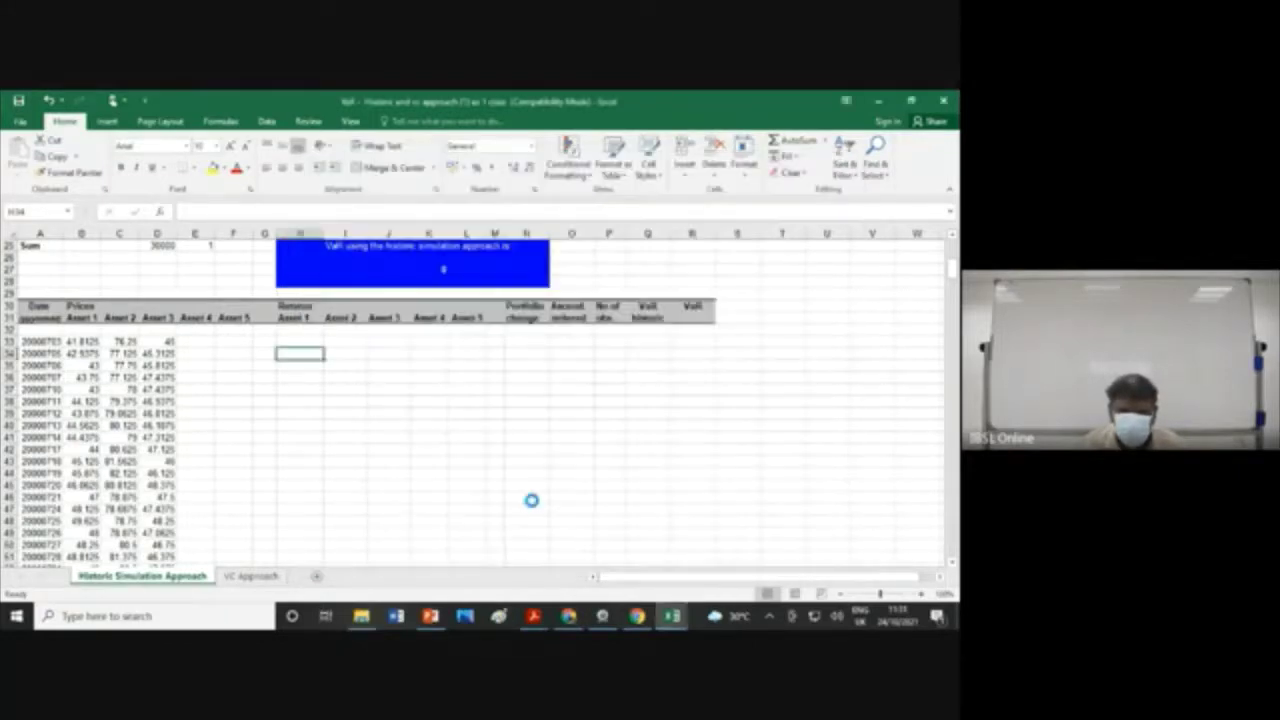
Step: Examine the Asset 1 return formula in H34 of the solved workbook, comparing it with the empty returns table in the class workbook
scroll(532, 500, "down", 5)
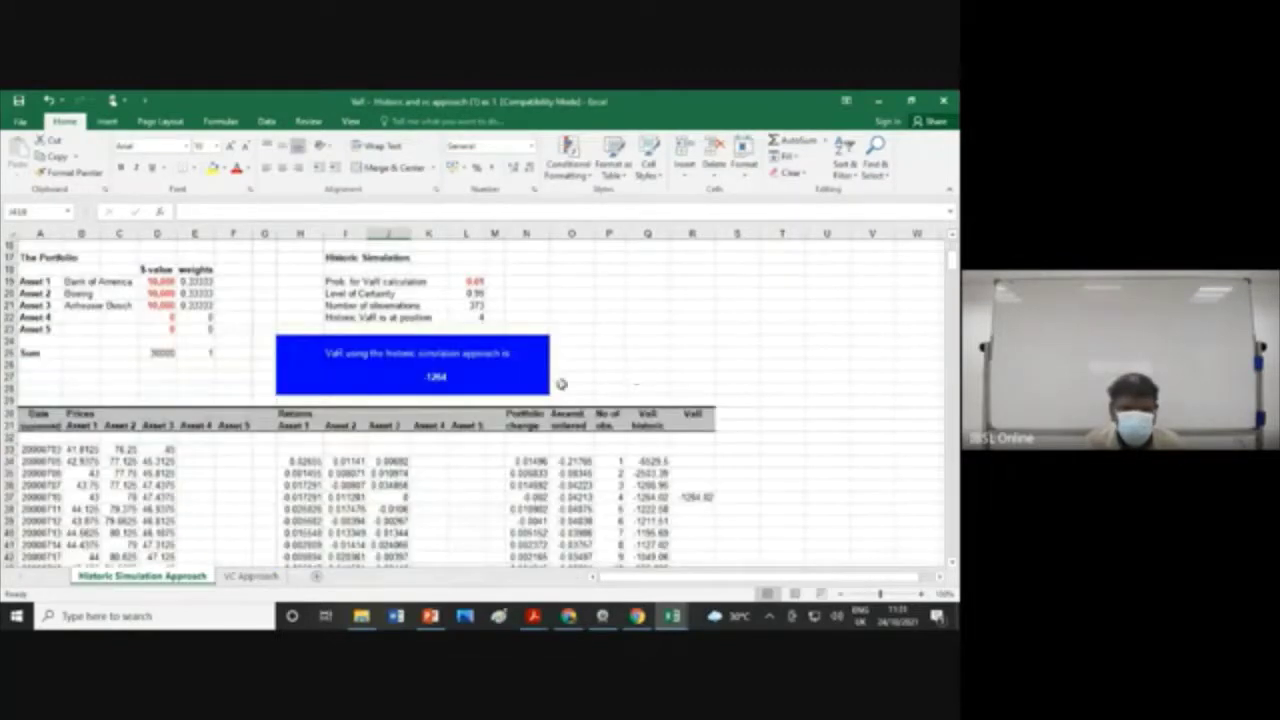
left_click(302, 462)
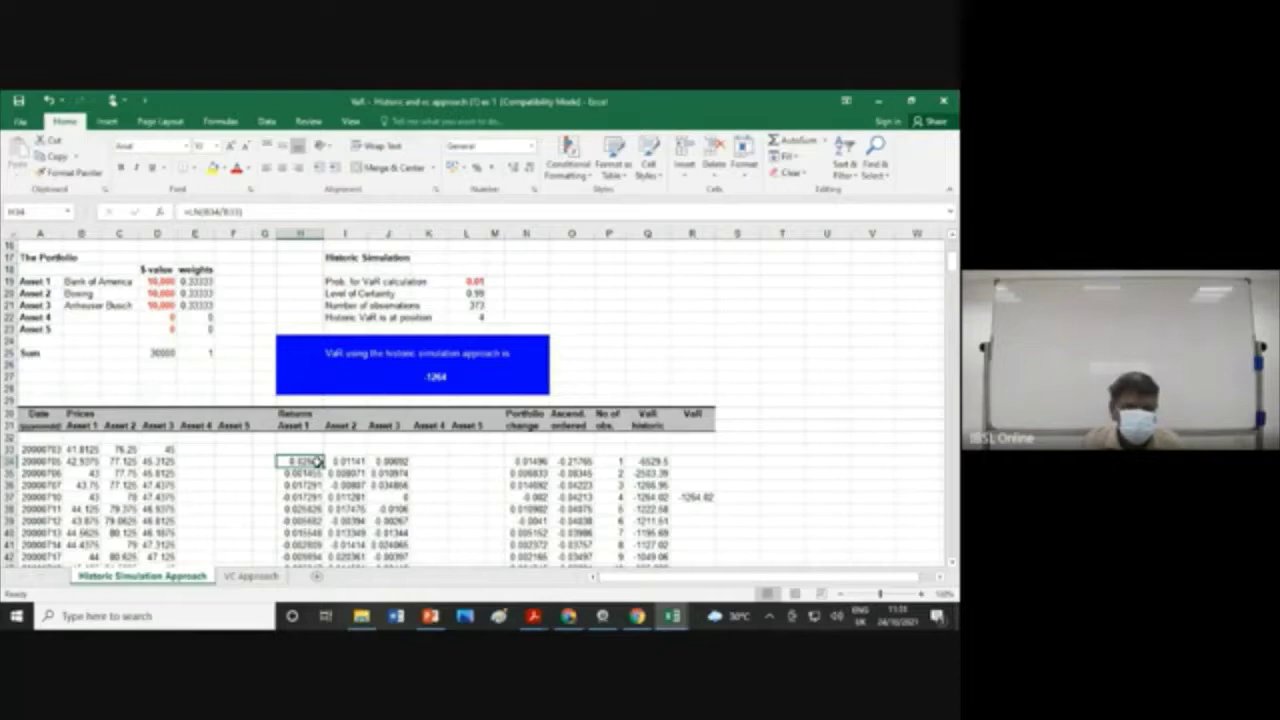
mouse_move(684, 621)
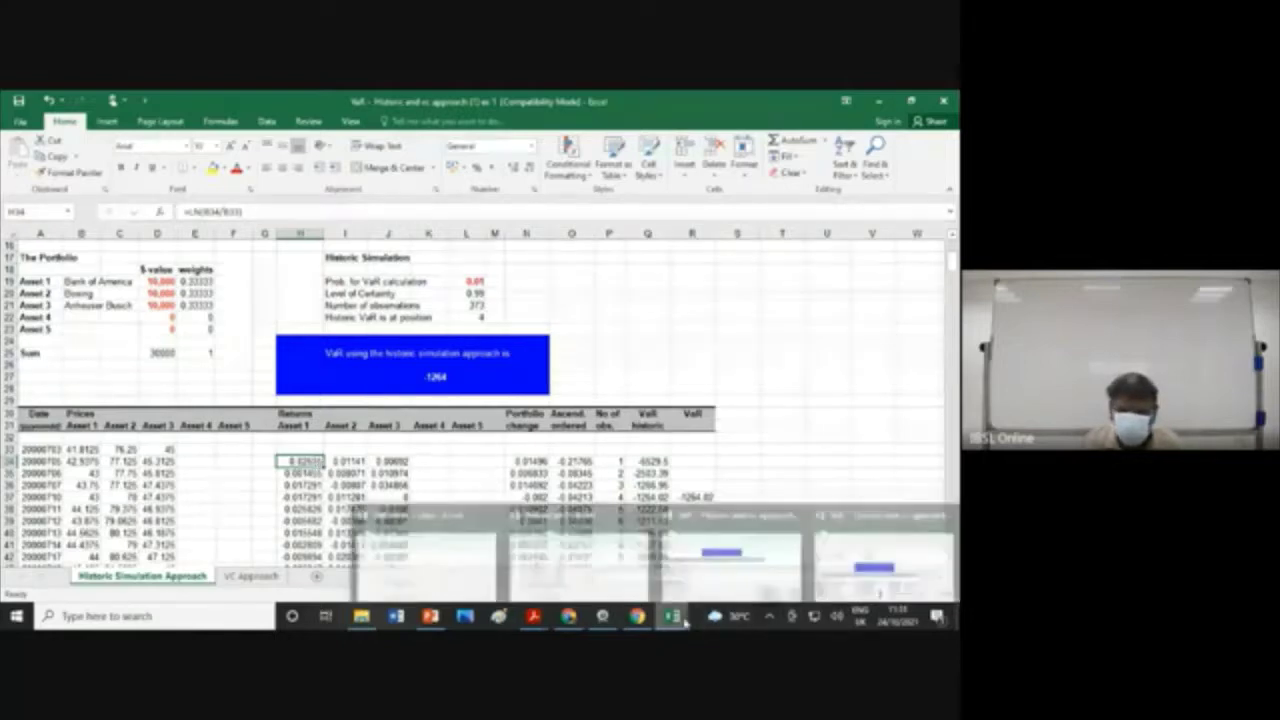
left_click(600, 555)
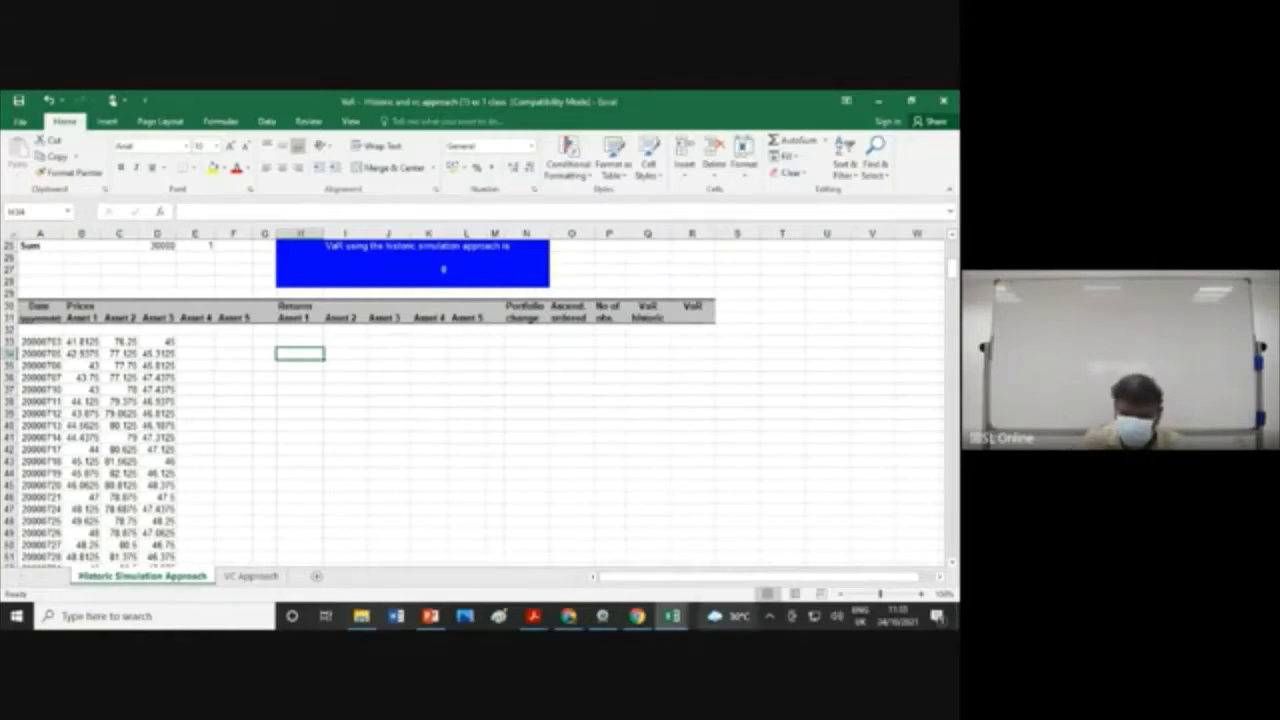
mouse_move(672, 615)
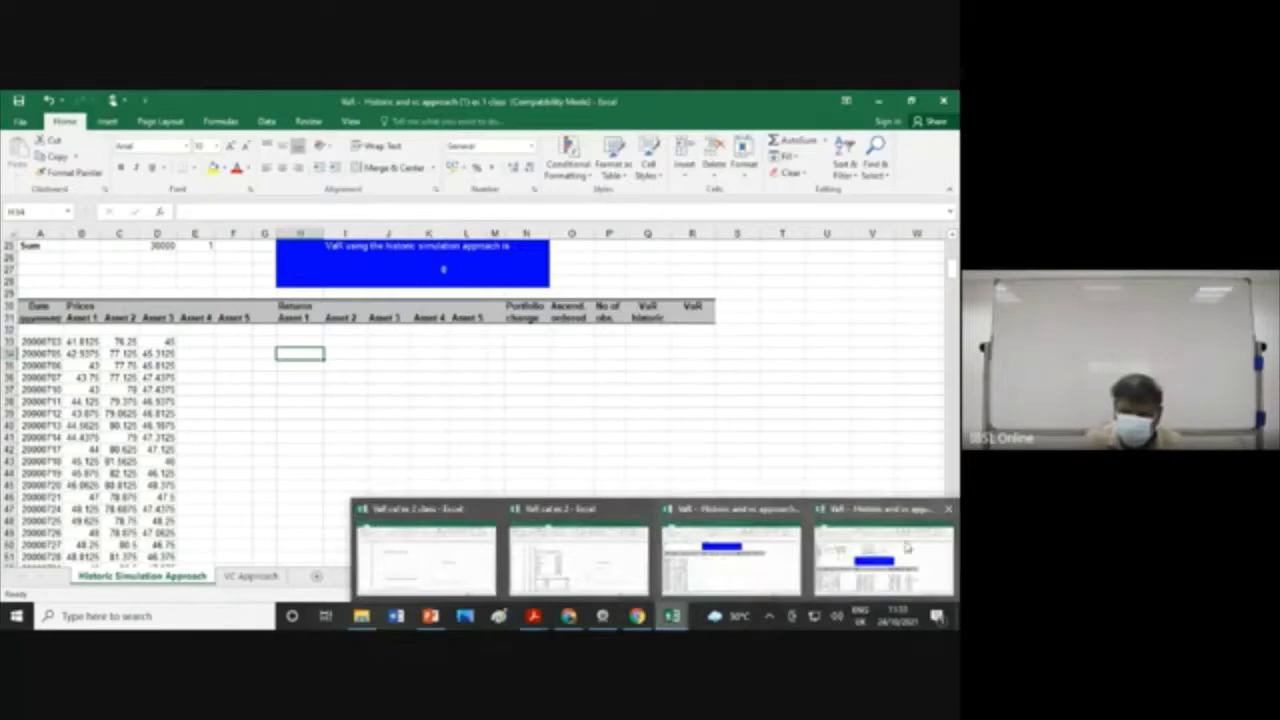
left_click(900, 572)
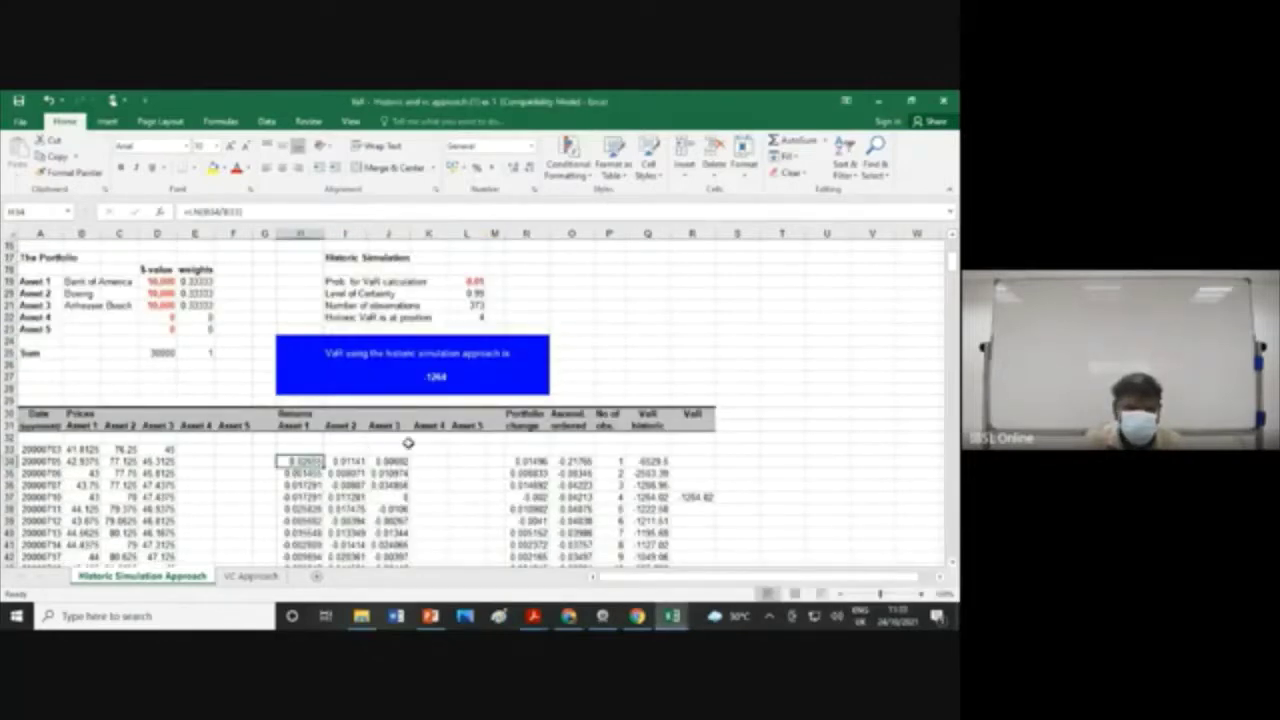
Step: Skim the upper part of the solved returns table and check the formulas in the Asset 1 returns directly below H34
scroll(408, 443, "down", 2)
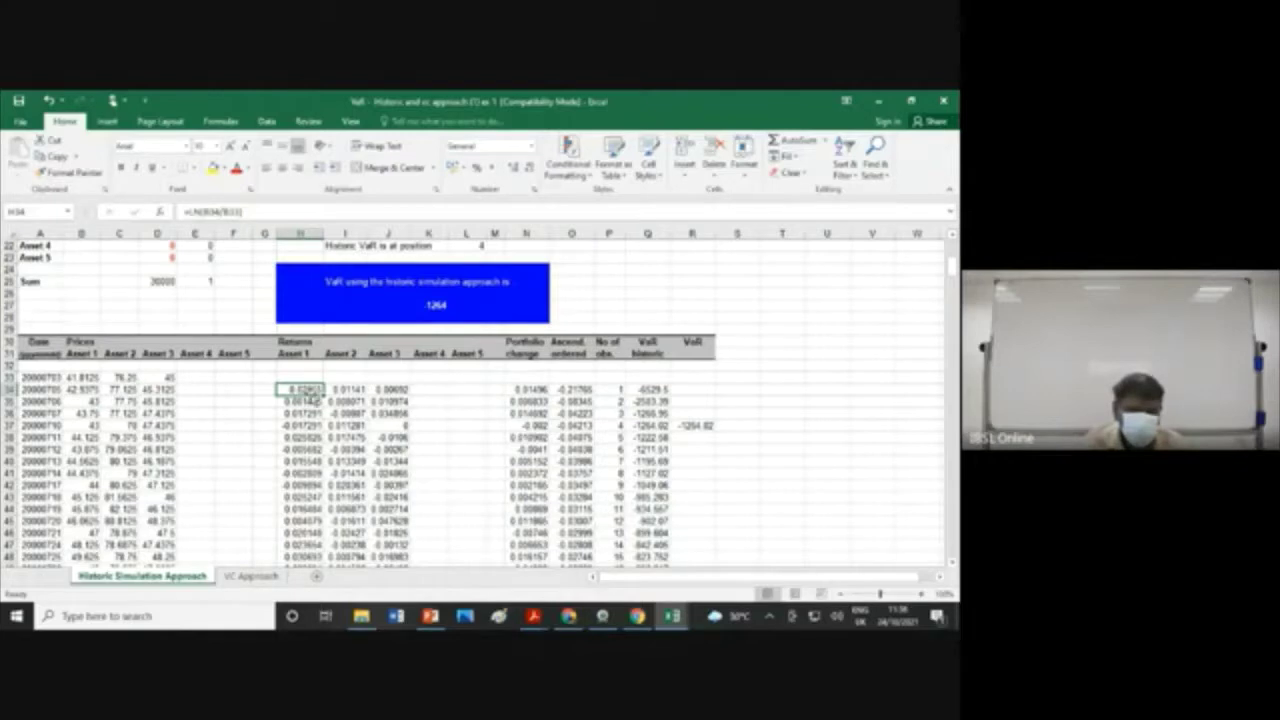
scroll(311, 390, "down", 3)
scroll(311, 392, "down", 15)
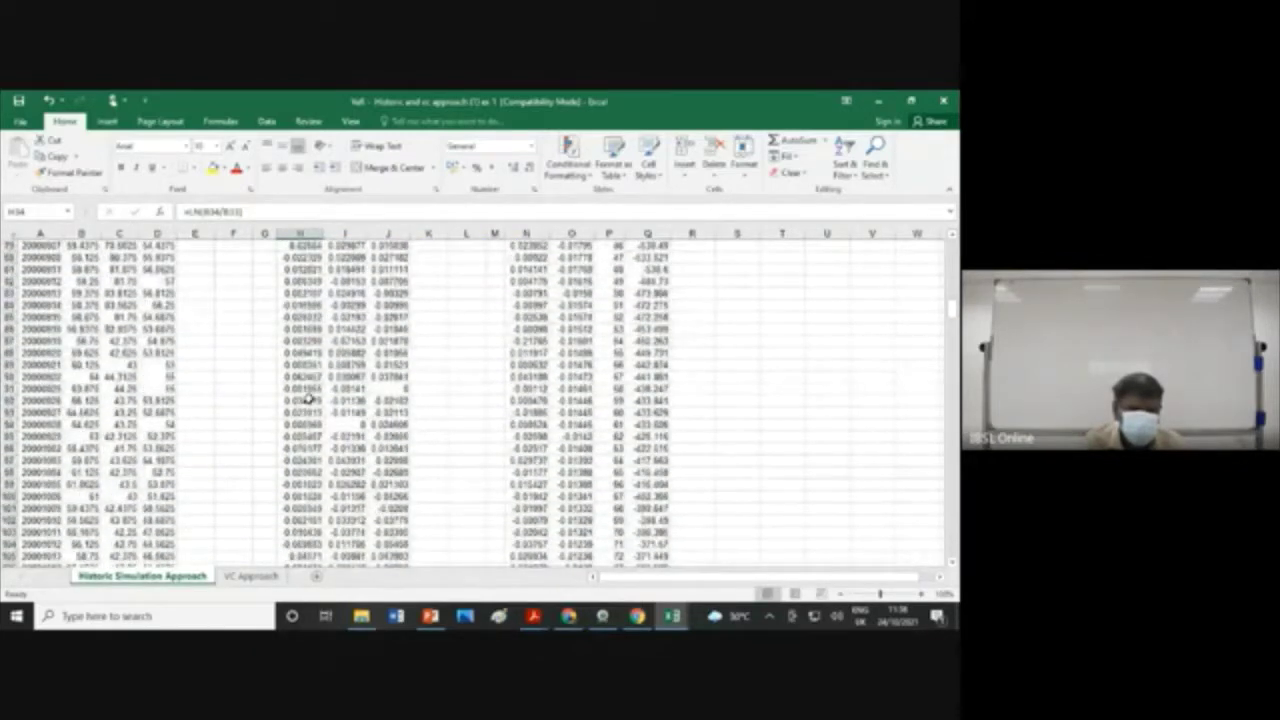
scroll(308, 397, "up", 15)
scroll(308, 397, "up", 4)
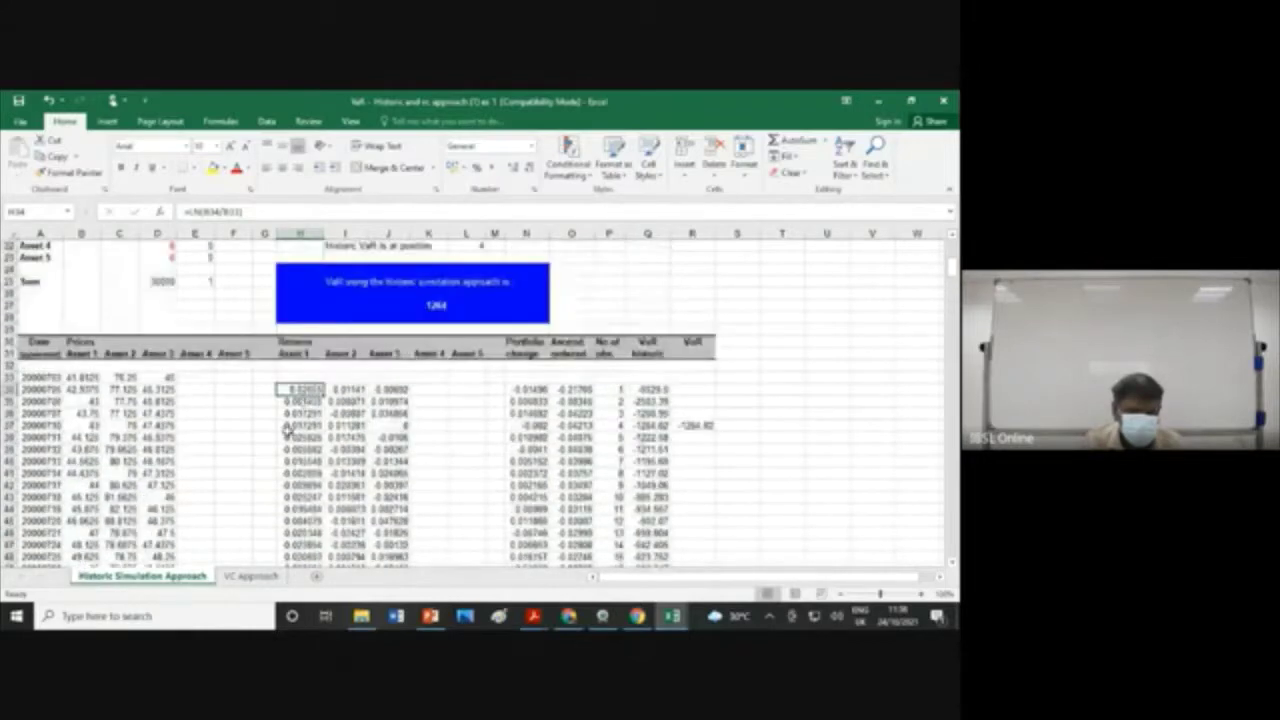
left_click(300, 402)
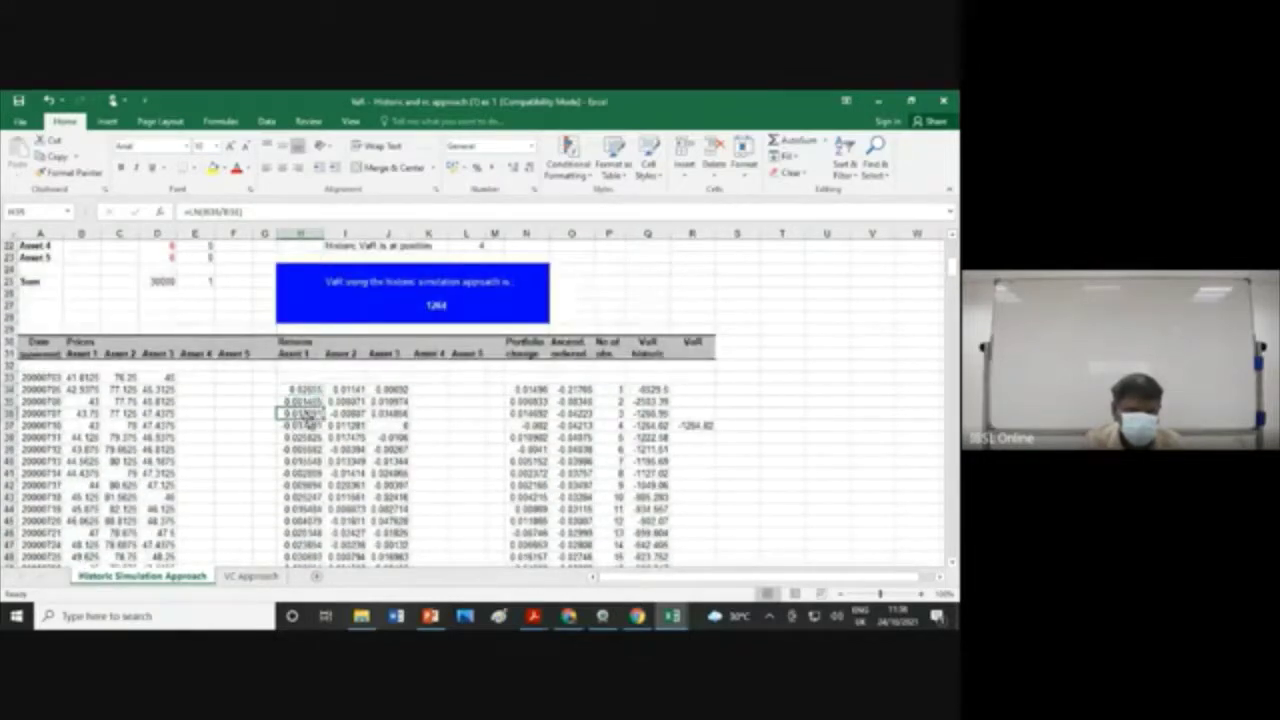
Step: Follow the Asset 1 returns down to the last dated row and the statistics below it, and return to the portfolio table
scroll(308, 427, "down", 18)
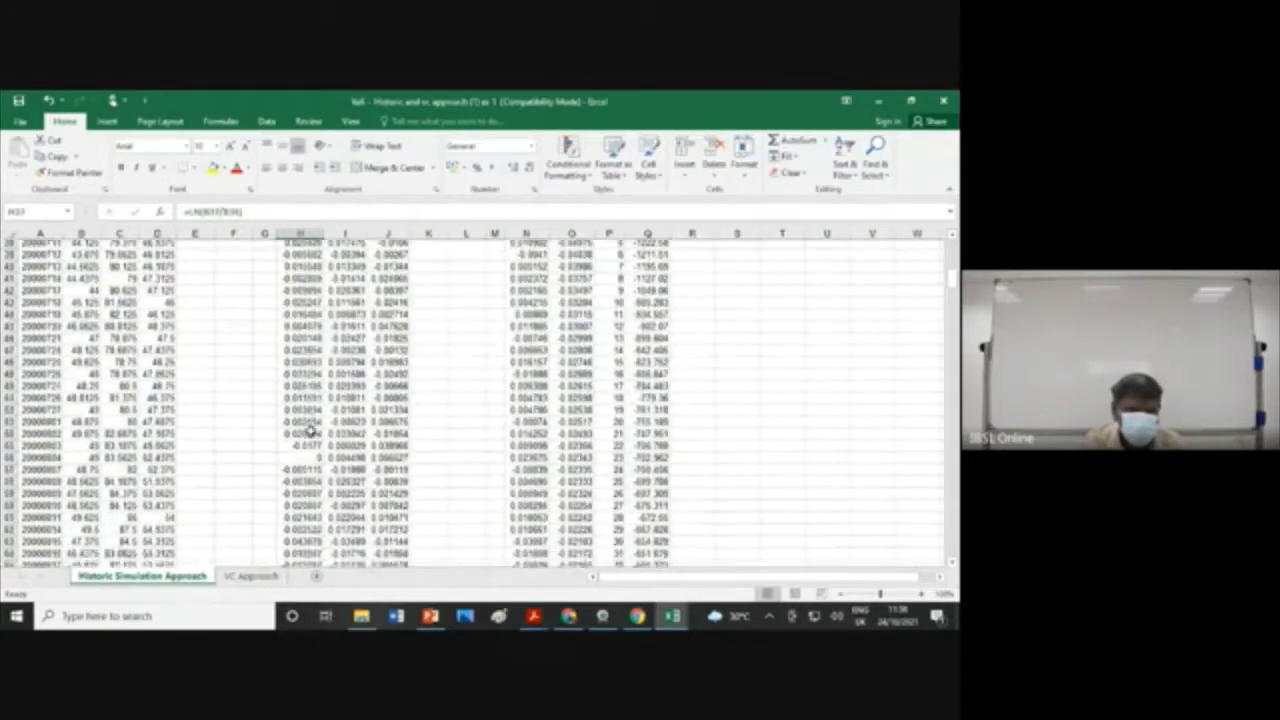
scroll(310, 429, "down", 20)
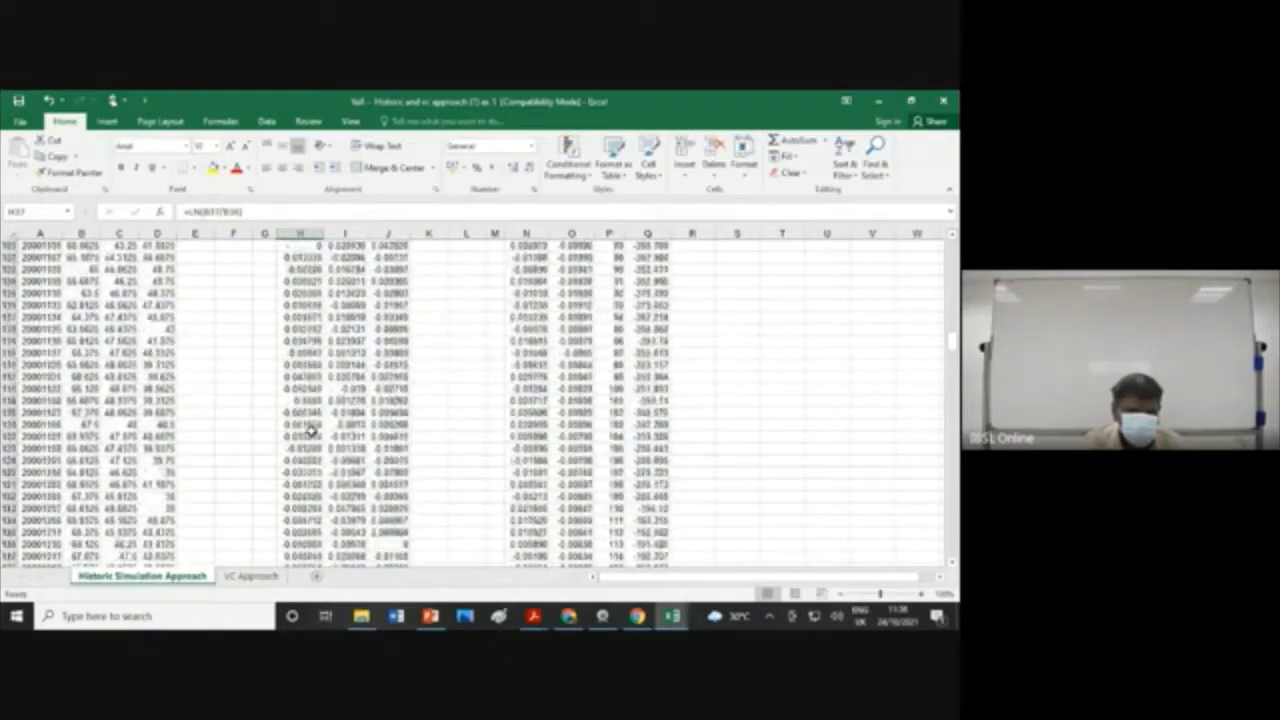
scroll(312, 429, "down", 20)
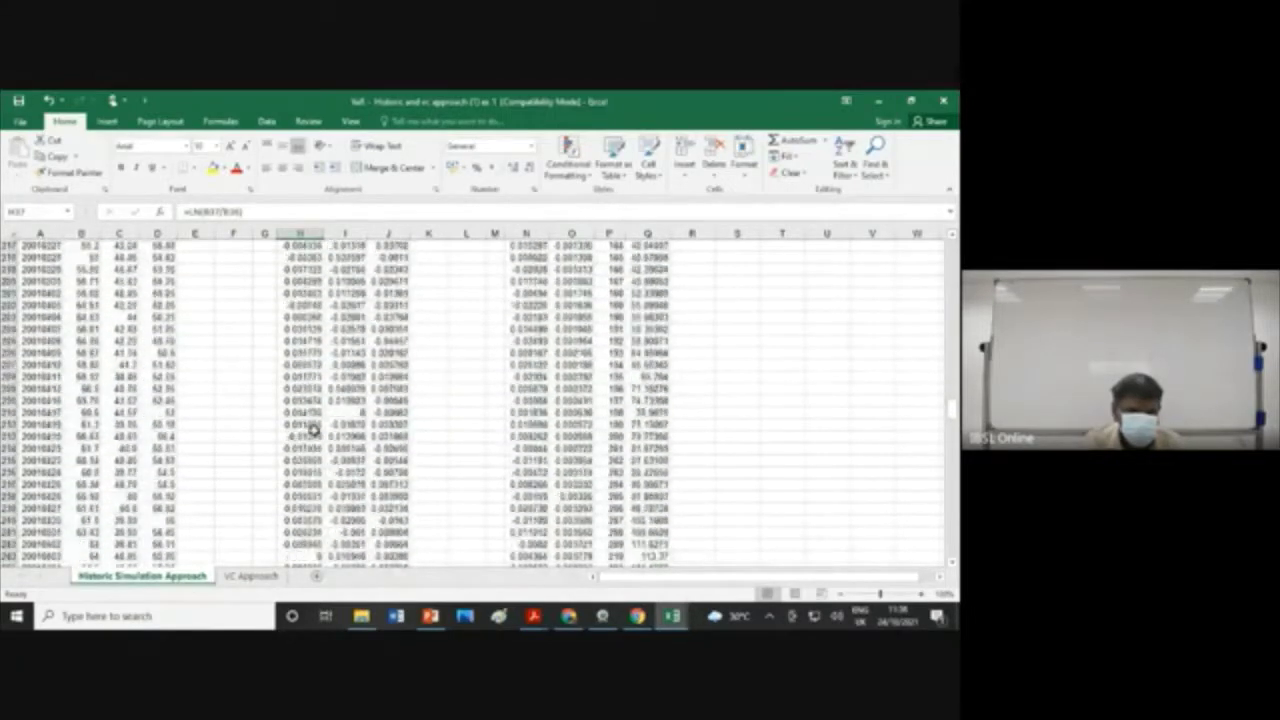
scroll(312, 429, "down", 20)
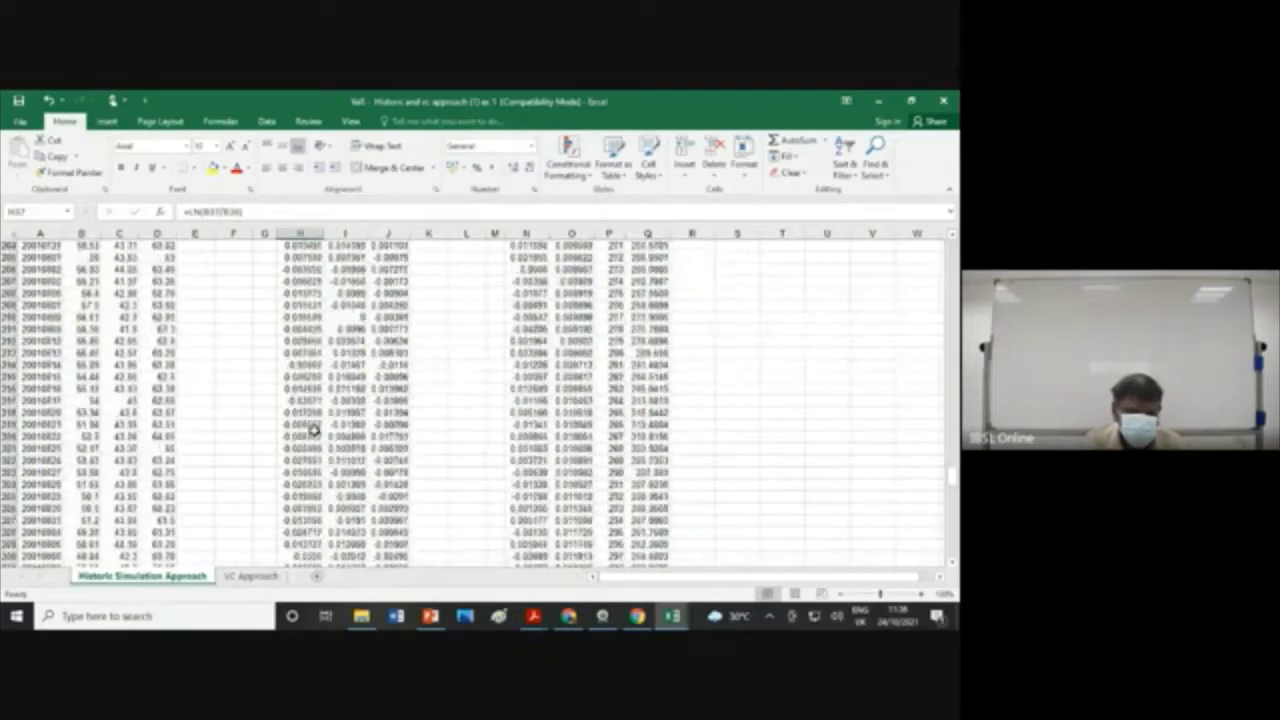
scroll(312, 429, "down", 15)
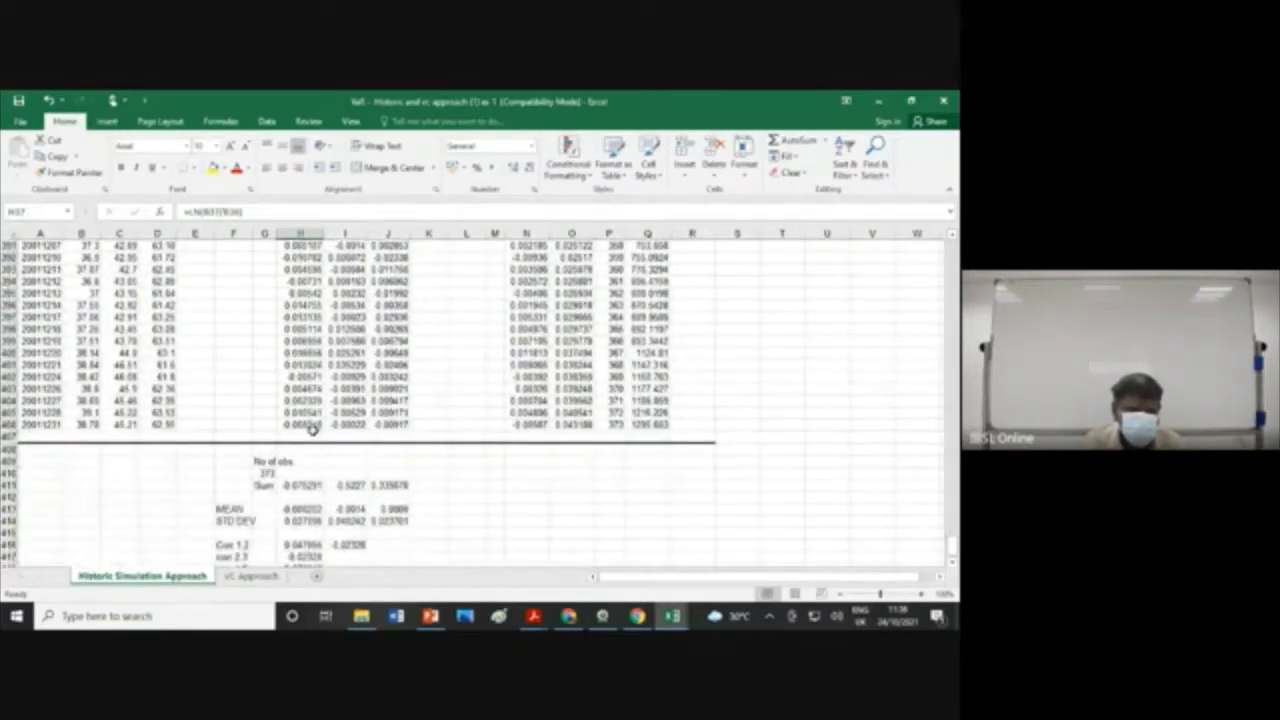
scroll(312, 429, "up", 20)
scroll(316, 428, "up", 20)
scroll(316, 428, "up", 20)
scroll(316, 428, "up", 20)
scroll(316, 428, "down", 4)
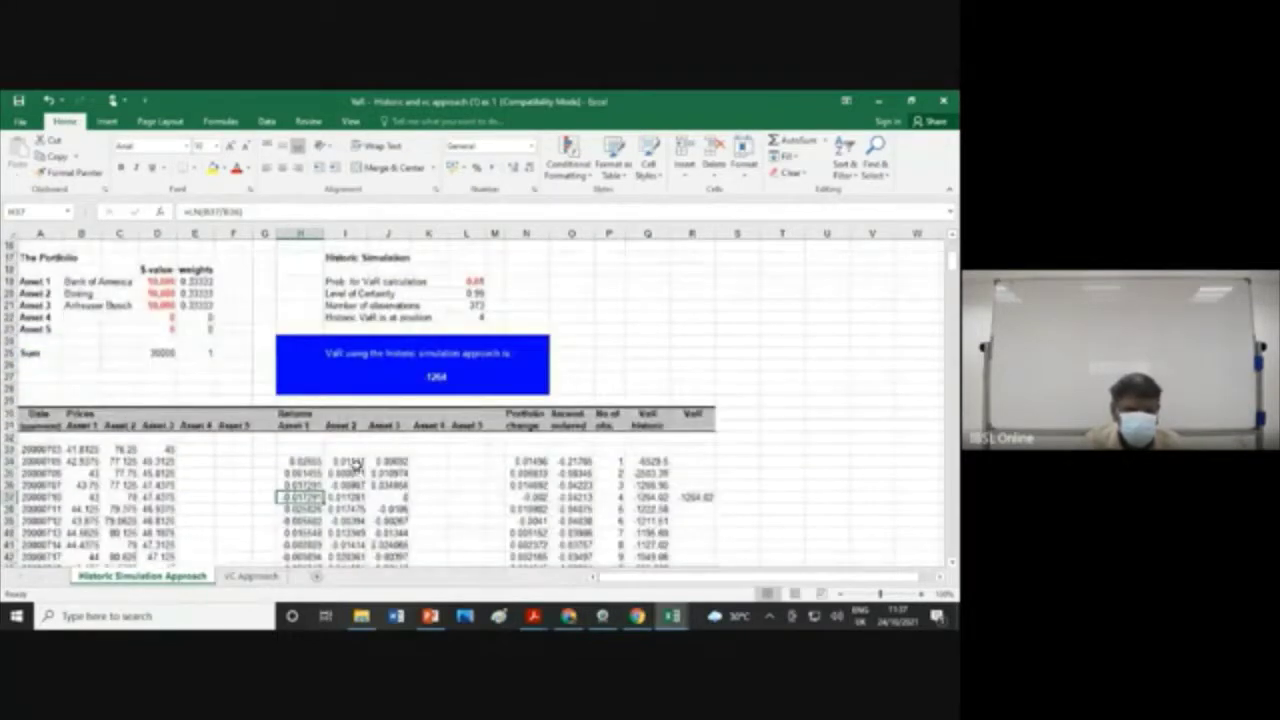
Step: Examine the Asset 2 return formula in I34, skim the Asset 2 returns partway down the table, and return to the top
left_click(350, 460)
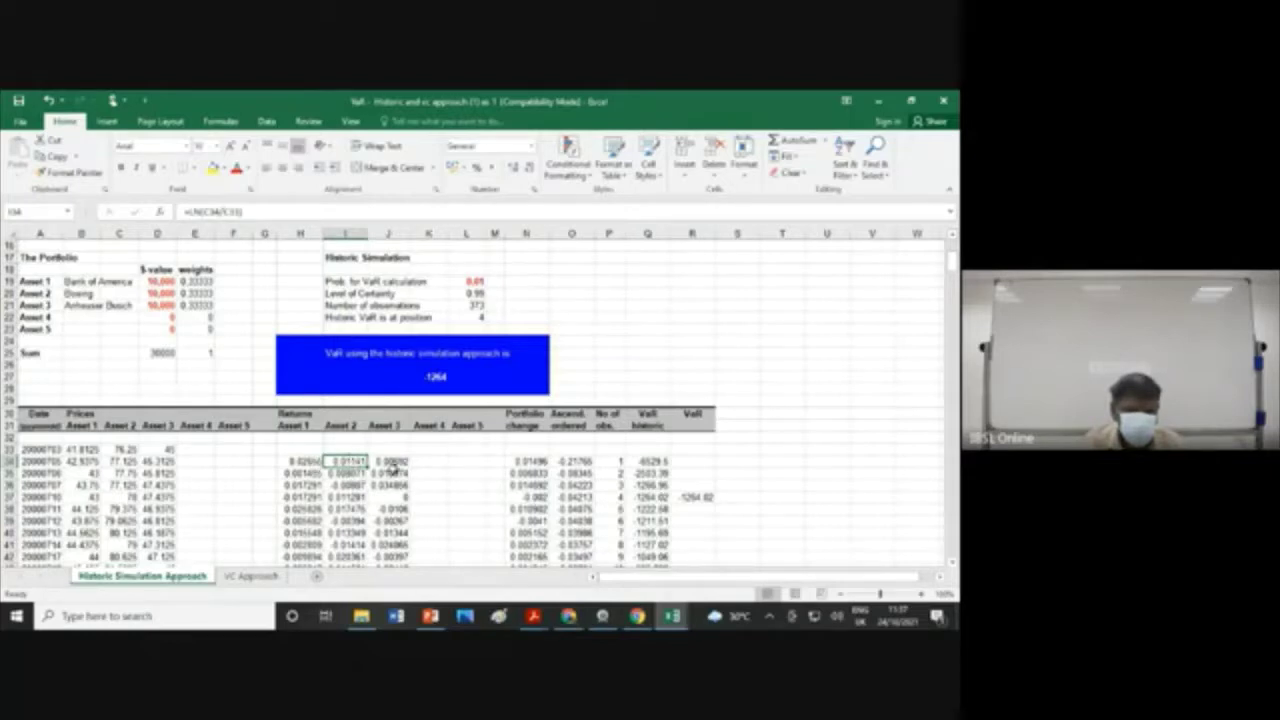
scroll(356, 470, "down", 17)
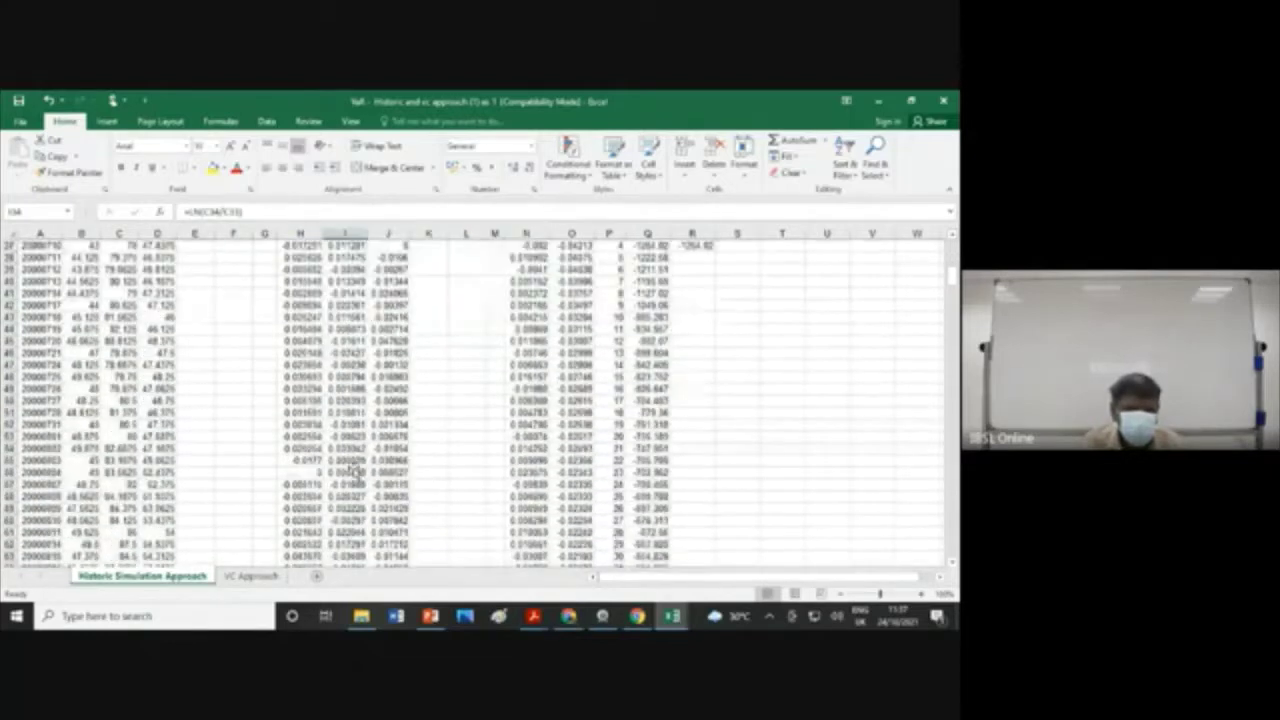
scroll(356, 470, "down", 20)
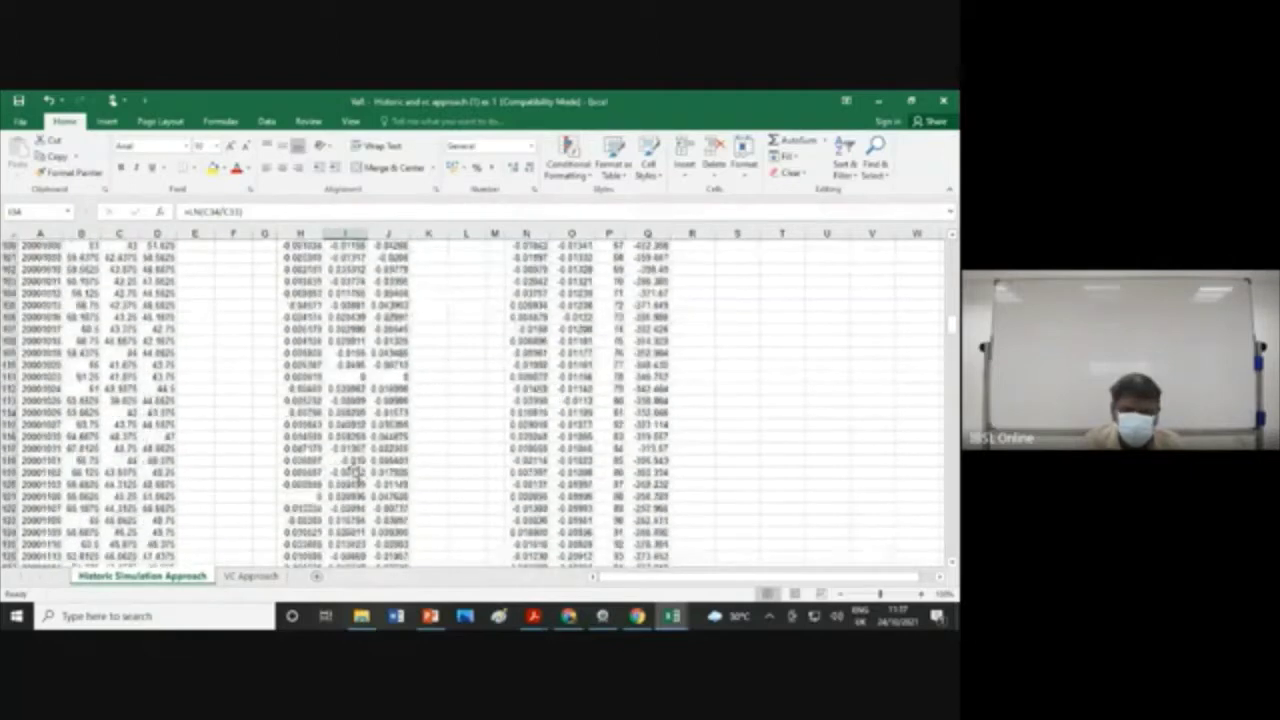
scroll(356, 470, "down", 9)
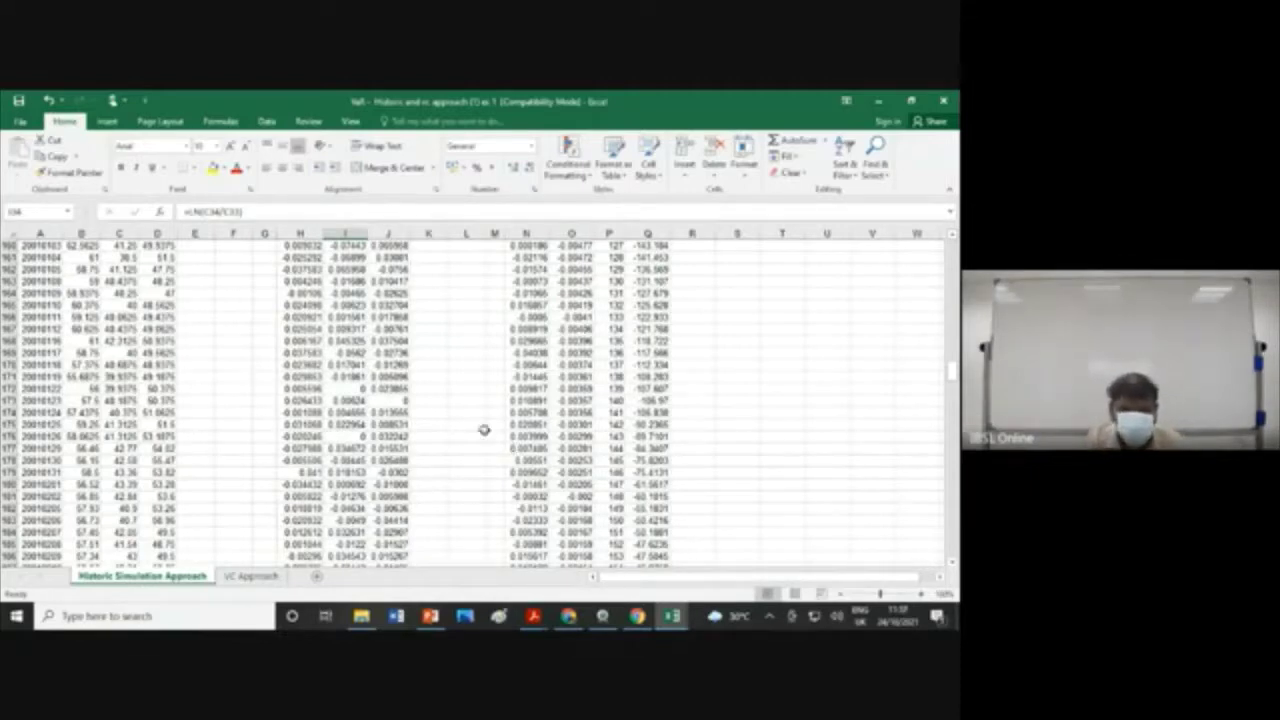
scroll(491, 423, "up", 16)
scroll(470, 416, "up", 20)
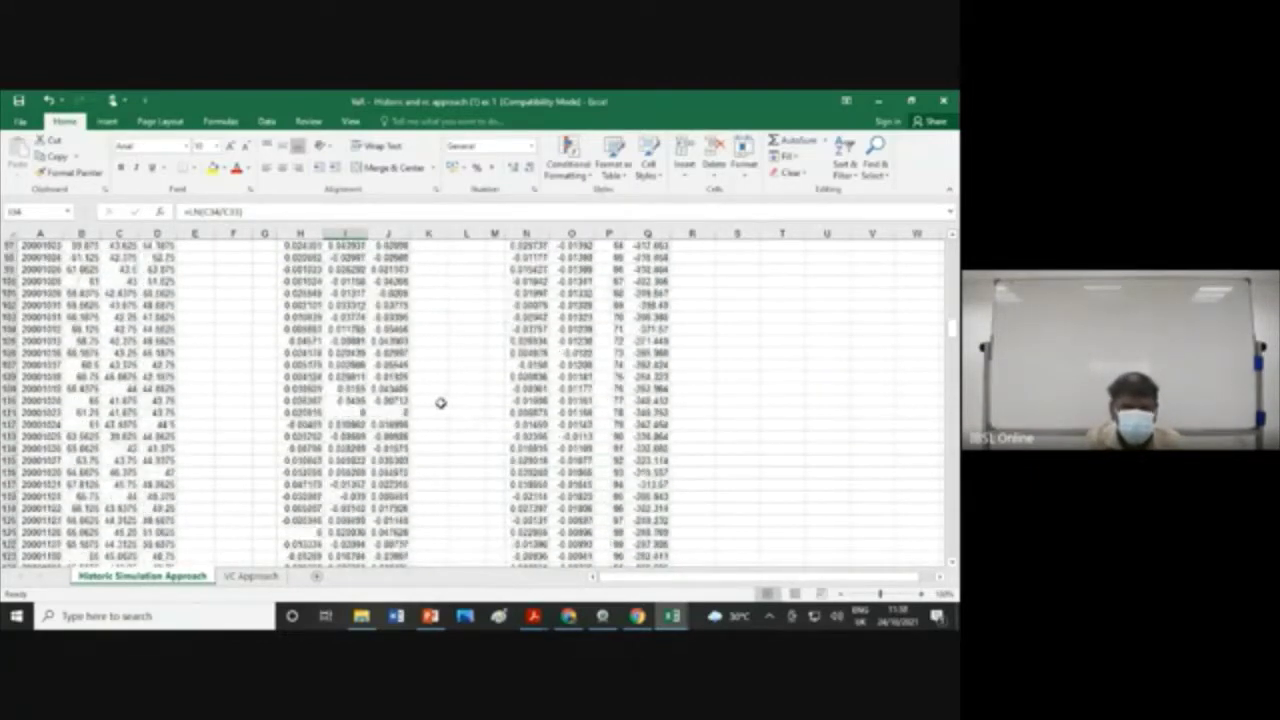
scroll(447, 392, "up", 7)
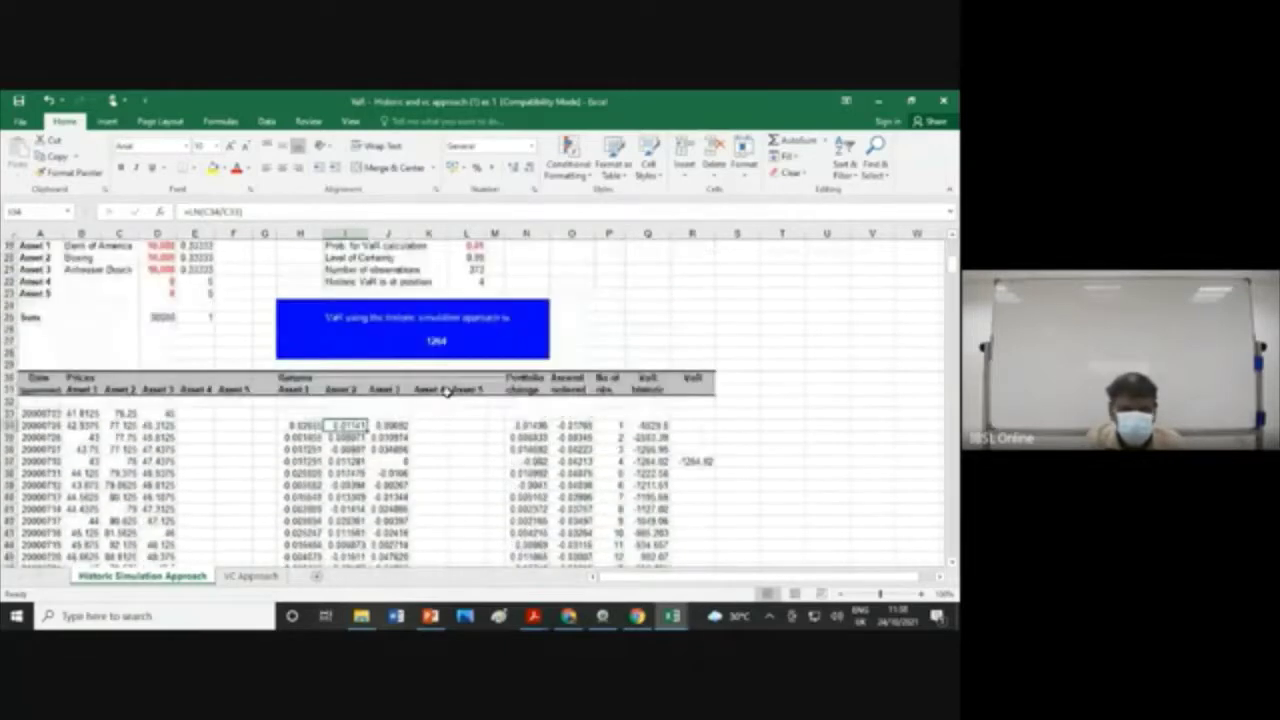
scroll(405, 513, "down", 1)
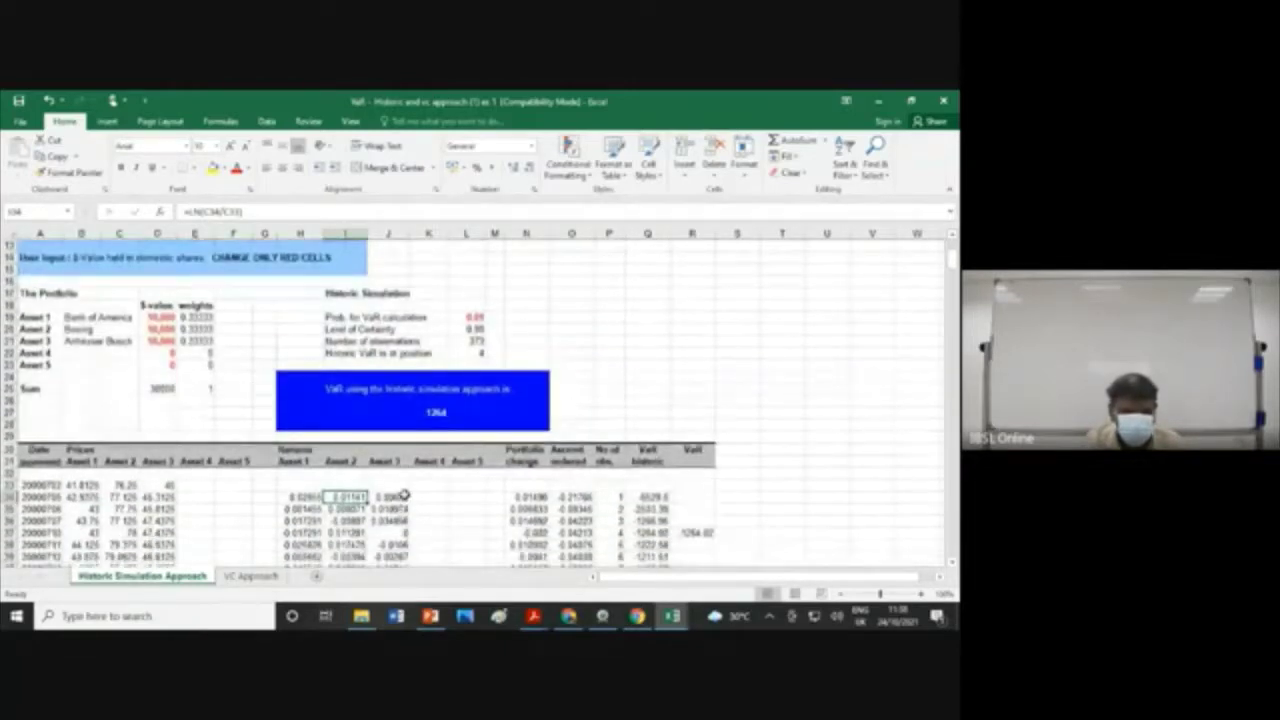
Step: Examine the Asset 3 return formula in J34 and follow the Asset 3 returns down to the statistics below the last dated row
left_click(392, 497)
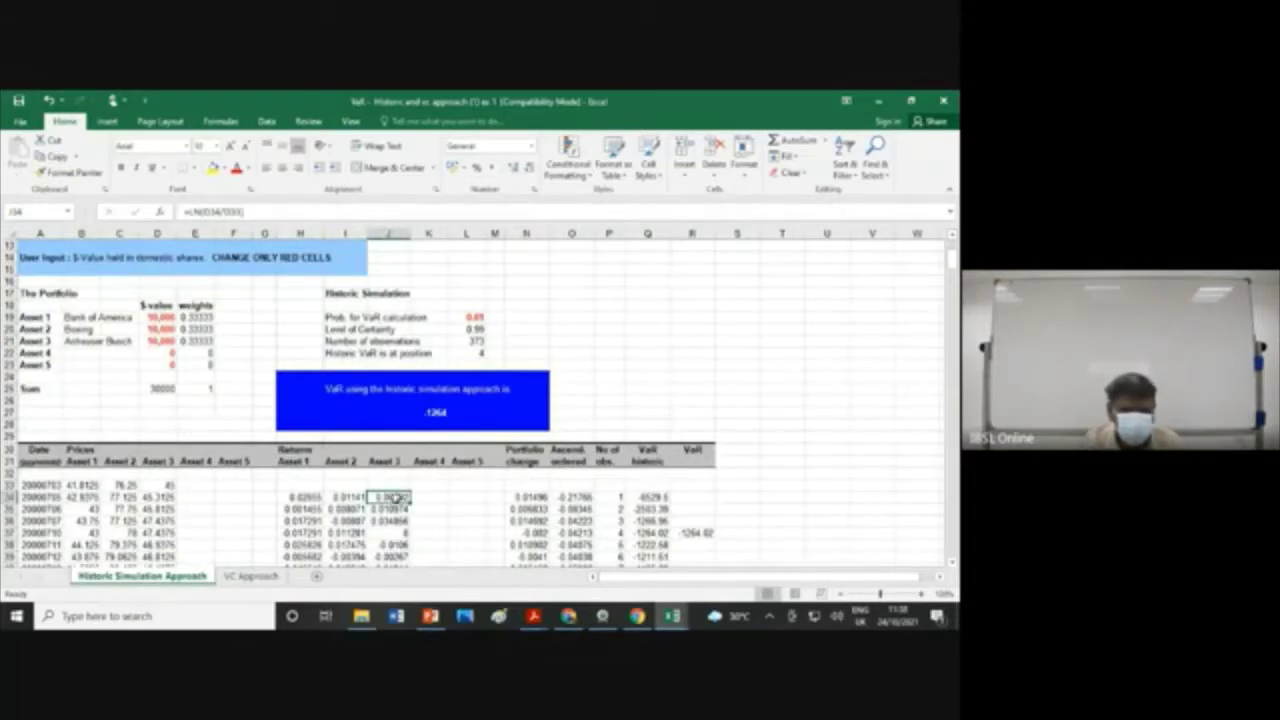
scroll(428, 497, "down", 15)
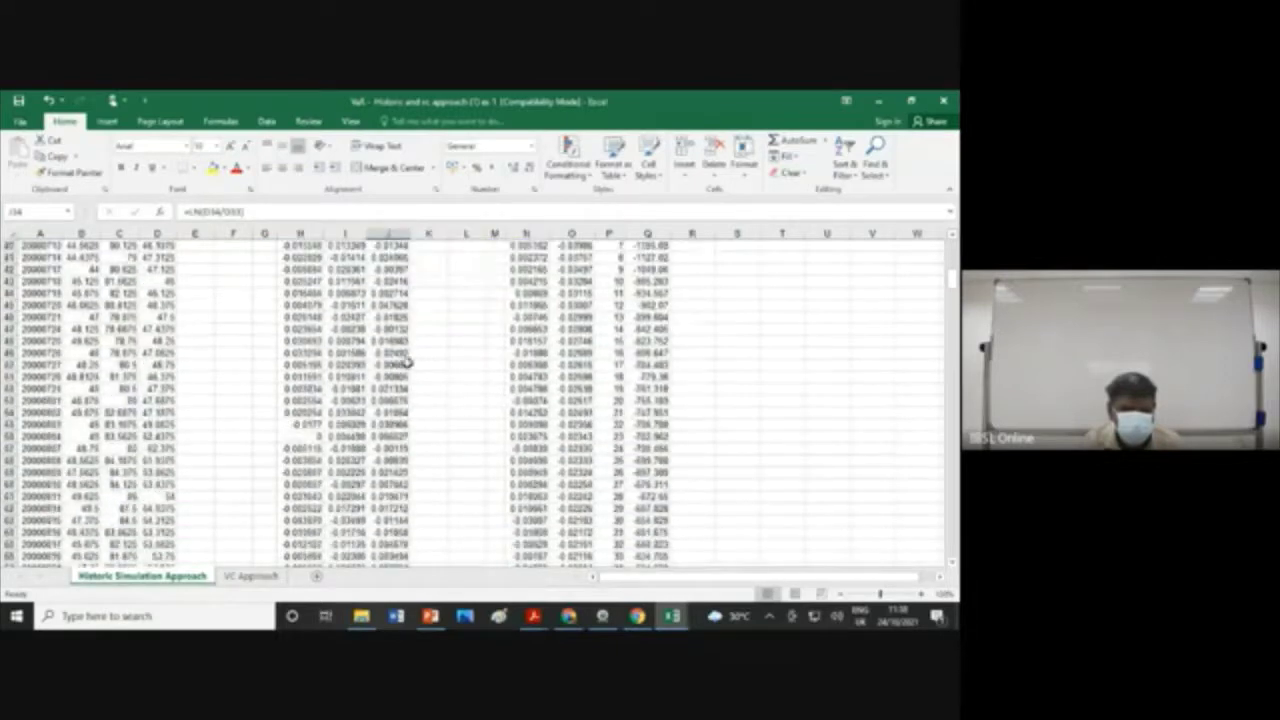
scroll(408, 363, "down", 20)
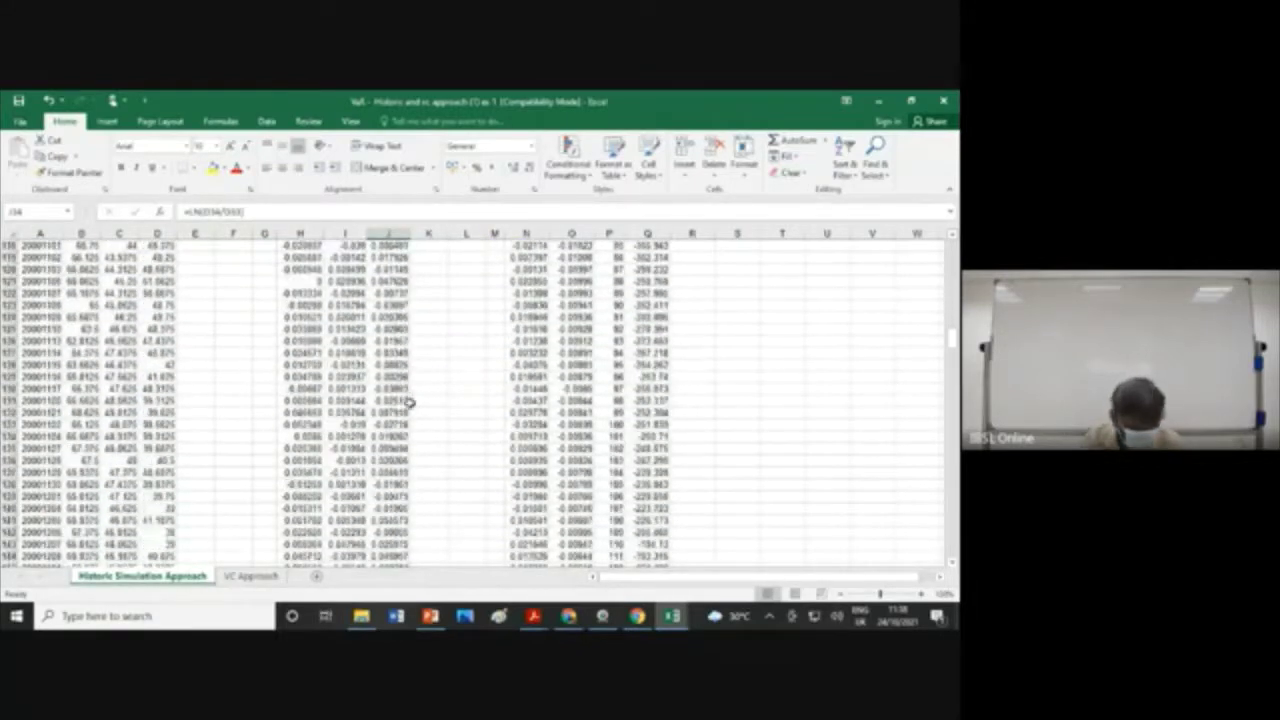
scroll(412, 403, "down", 20)
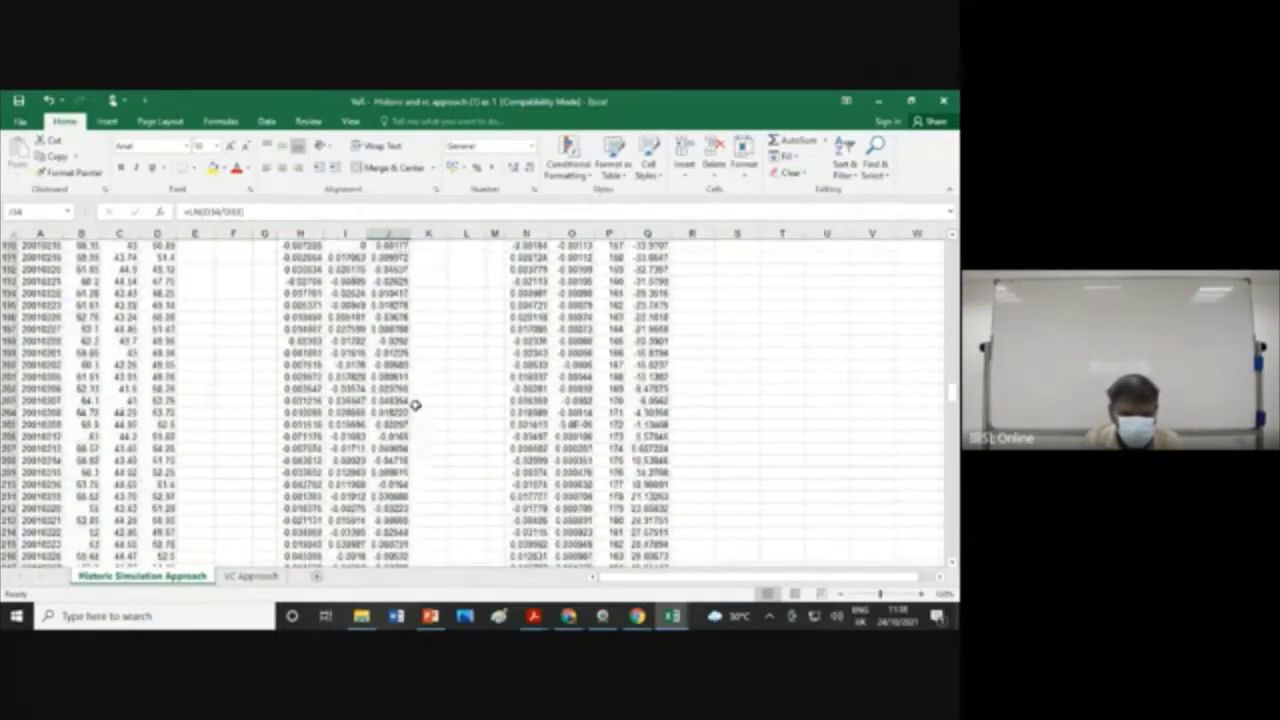
scroll(414, 404, "down", 18)
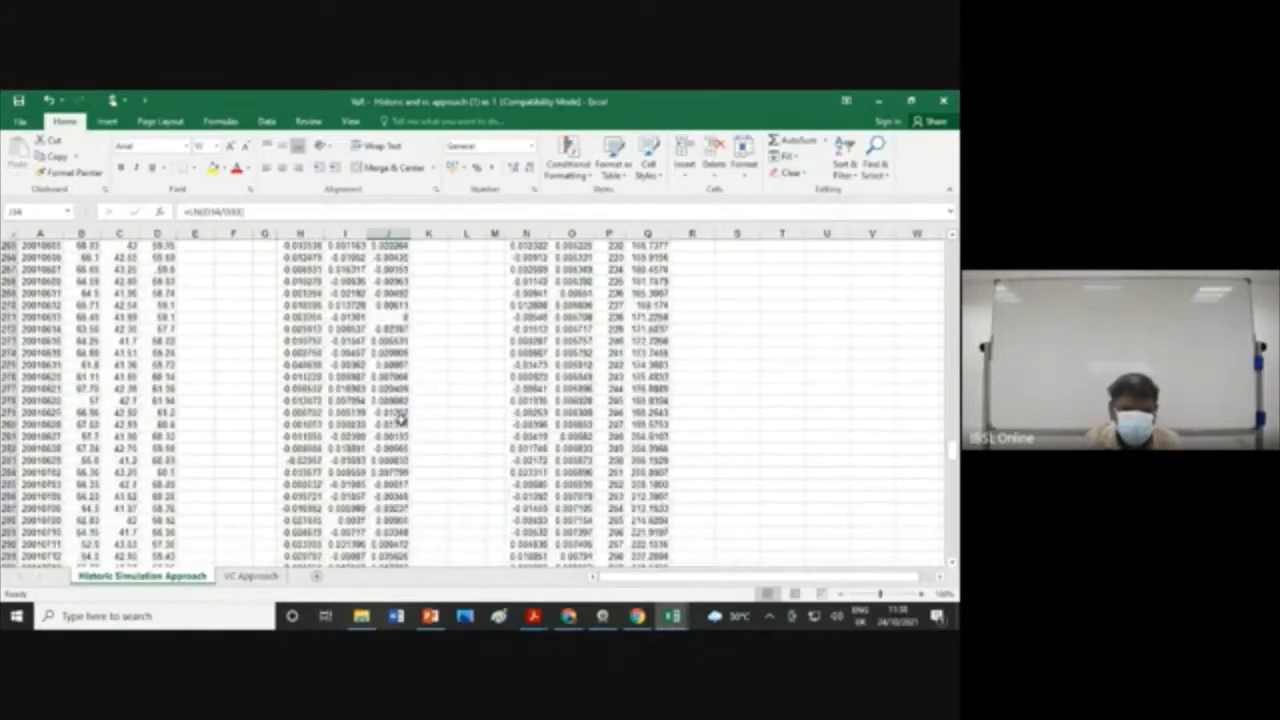
scroll(401, 422, "down", 7)
scroll(403, 425, "down", 20)
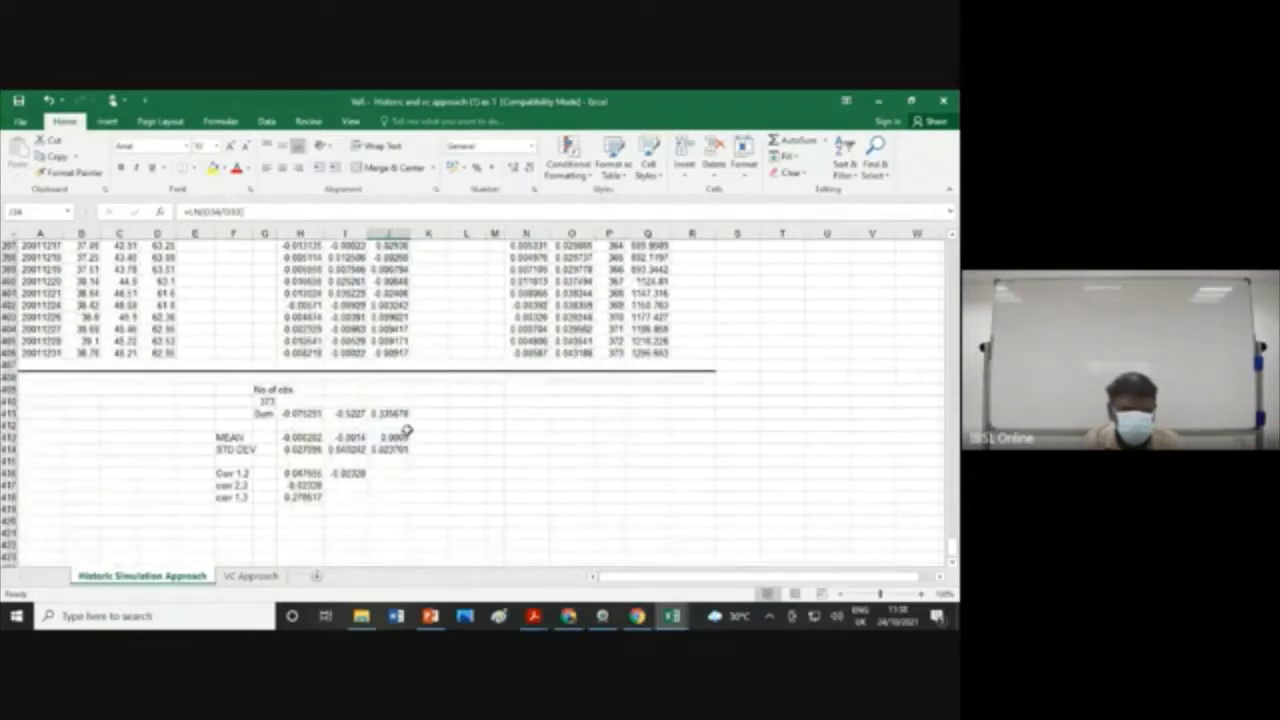
Step: Return to the portfolio table and examine the weighted portfolio change formula in N34
scroll(405, 428, "up", 13)
scroll(405, 428, "up", 20)
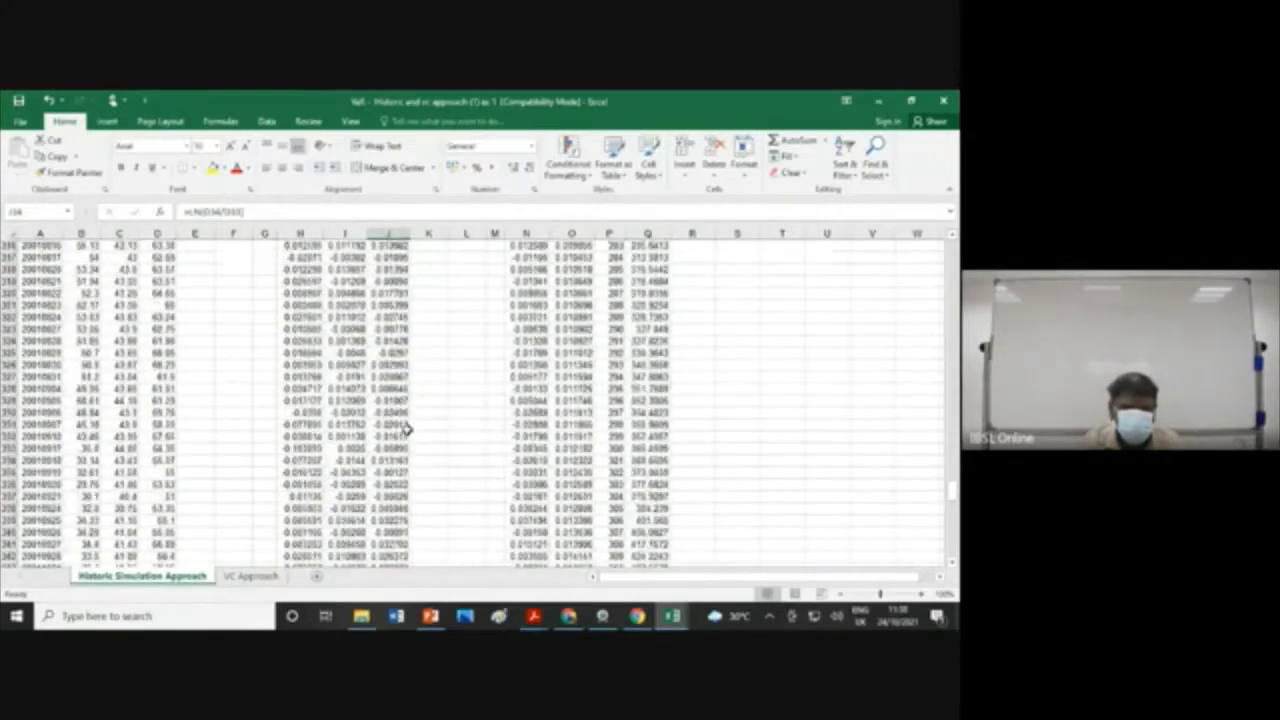
scroll(405, 428, "up", 20)
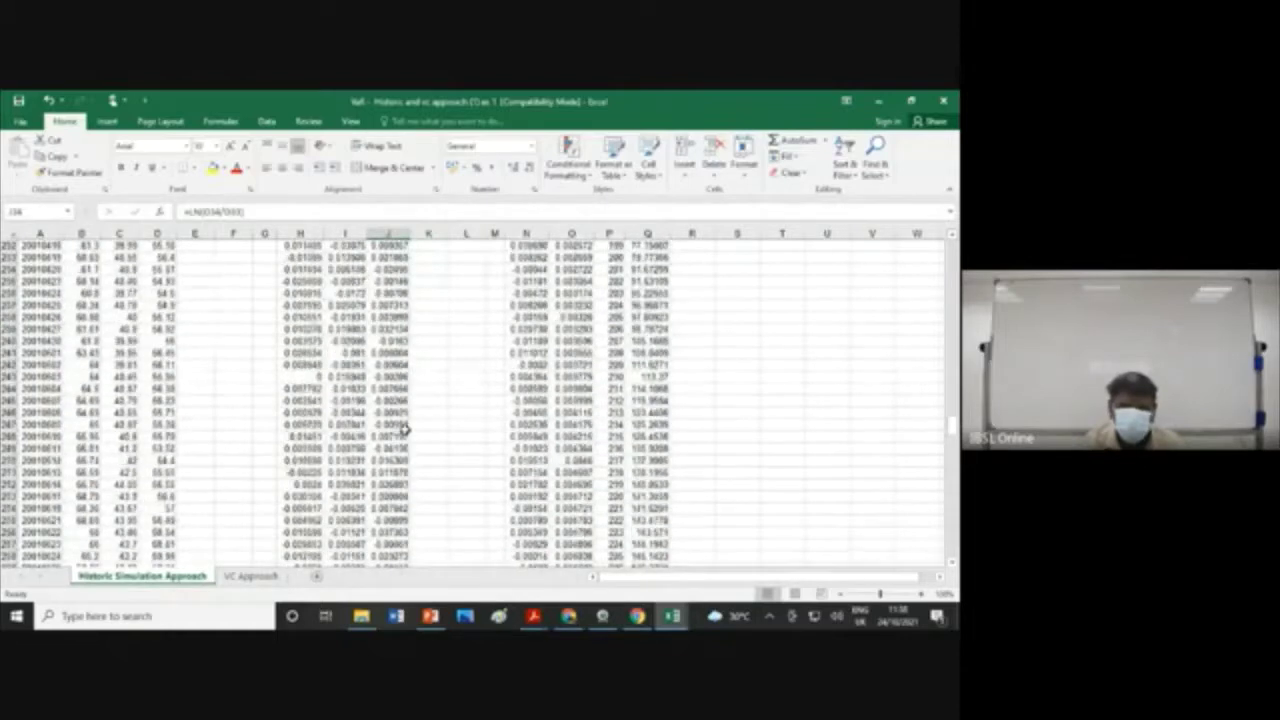
scroll(405, 428, "up", 20)
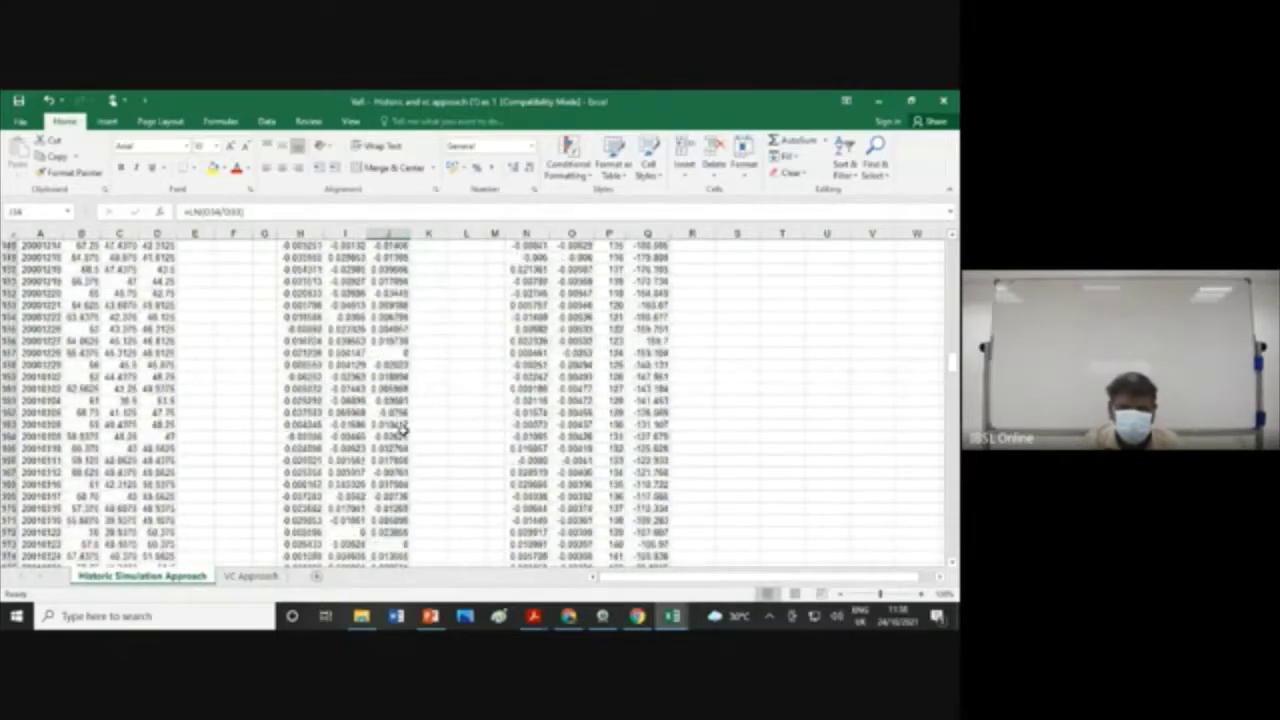
scroll(400, 428, "up", 20)
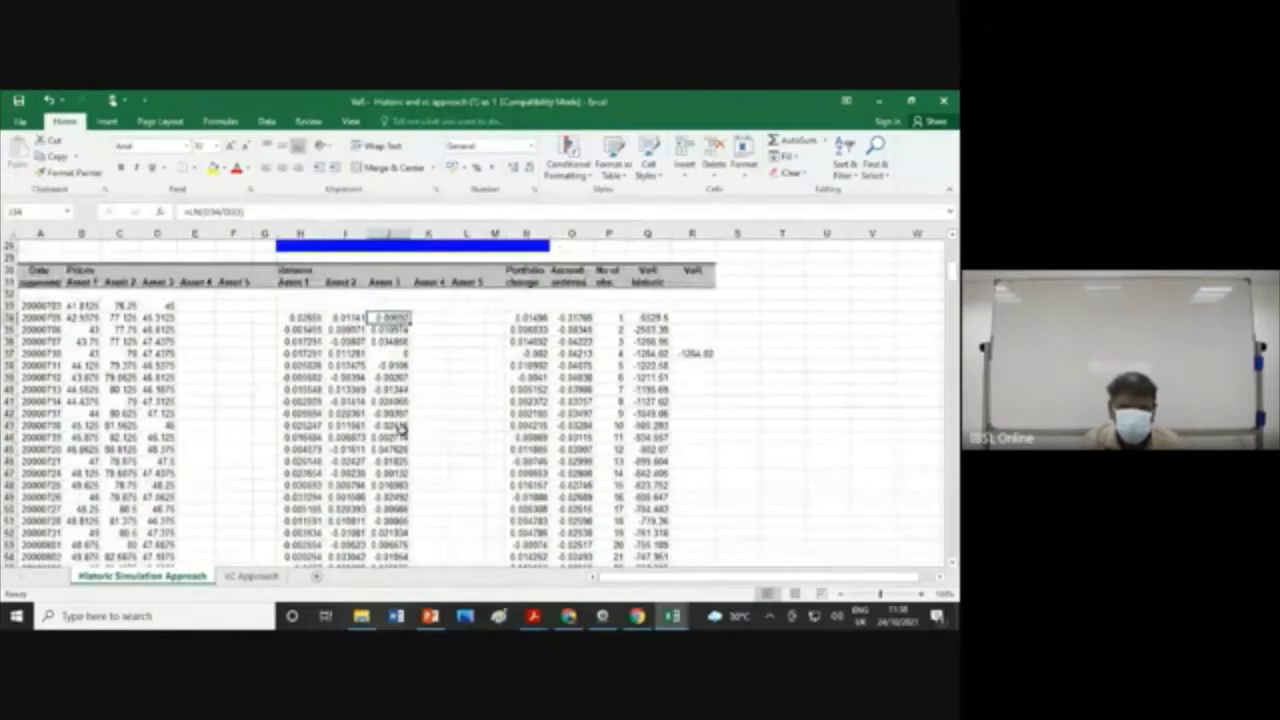
scroll(400, 428, "up", 4)
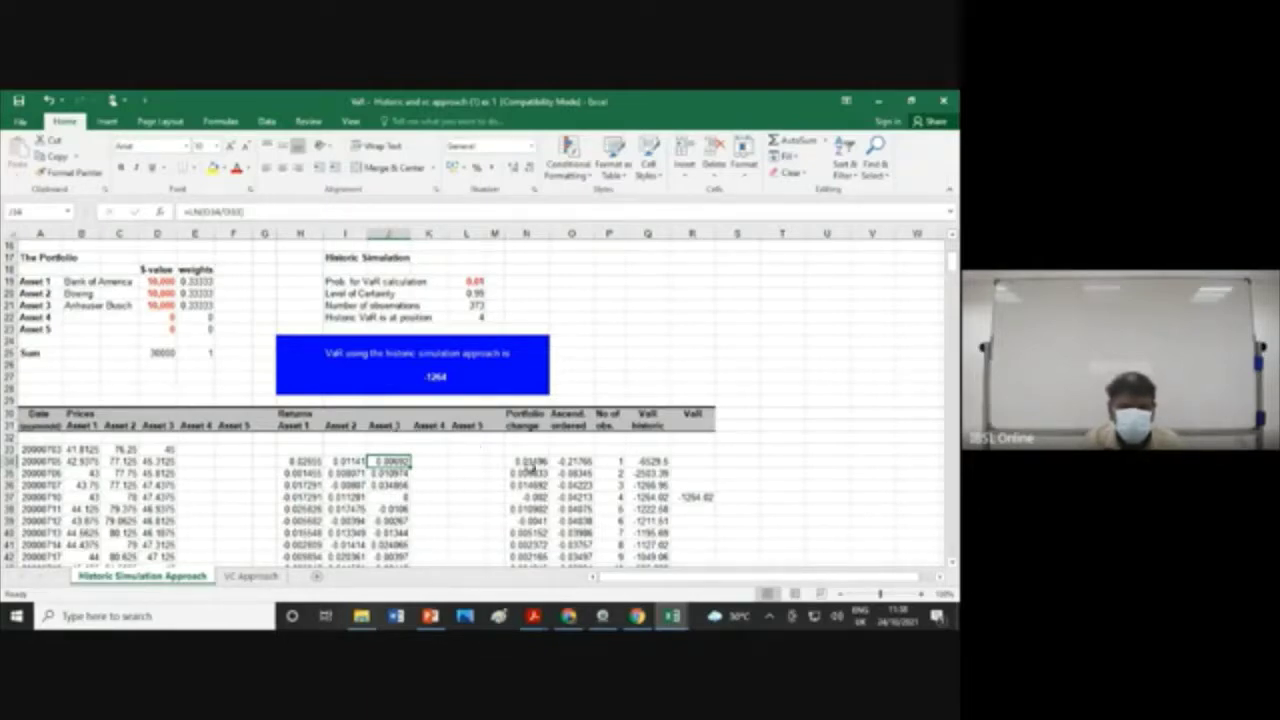
left_click(532, 462)
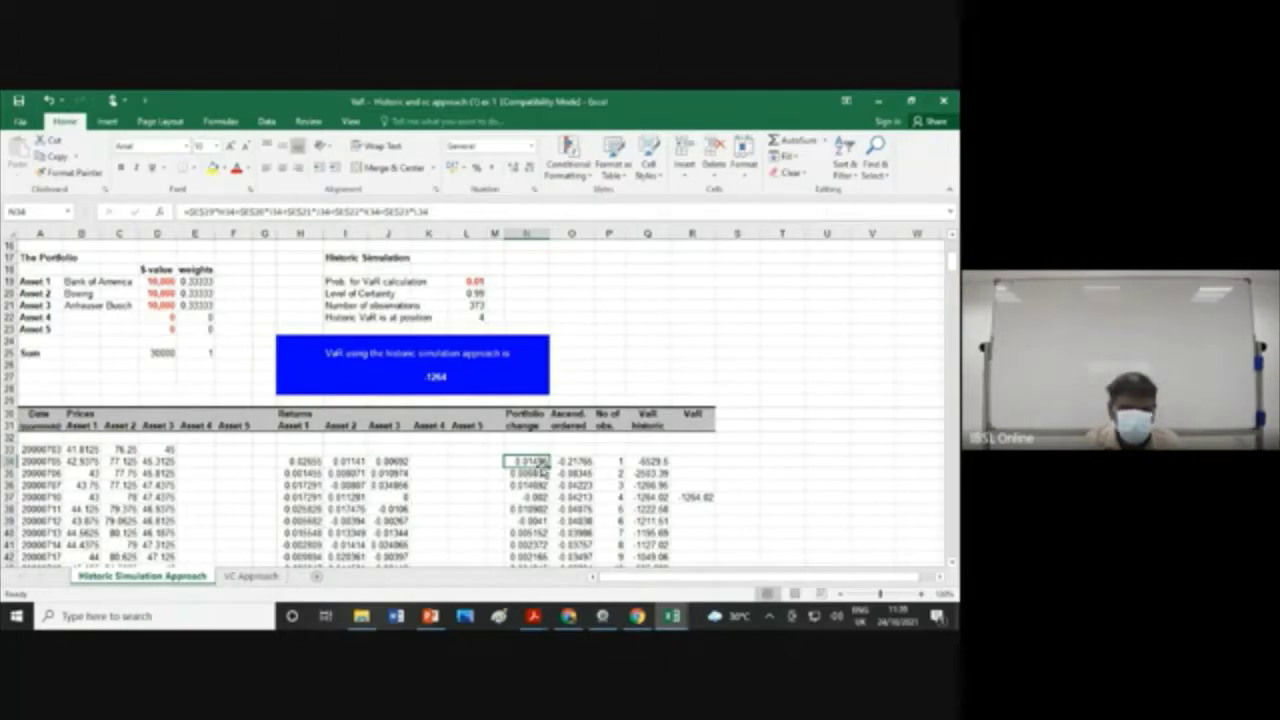
Step: Follow the Portfolio change column down through the dated rows below N34
scroll(956, 476, "down", 1)
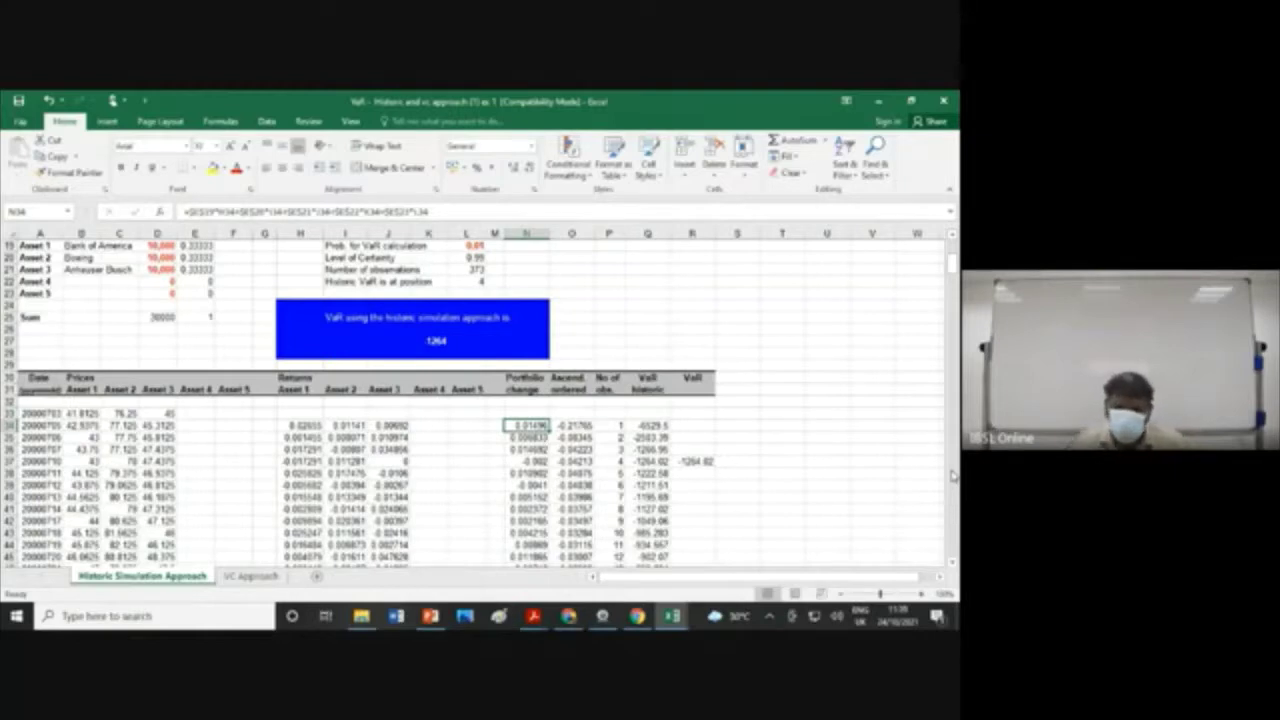
scroll(513, 425, "down", 6)
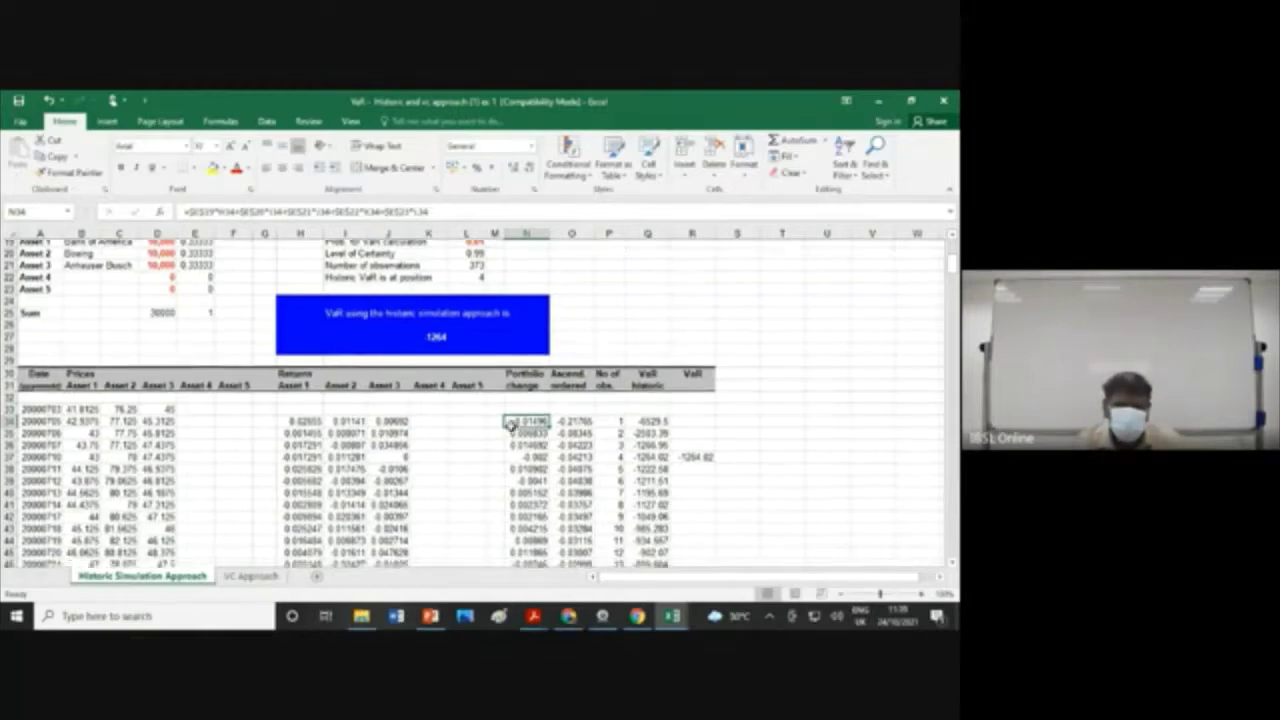
scroll(513, 425, "down", 6)
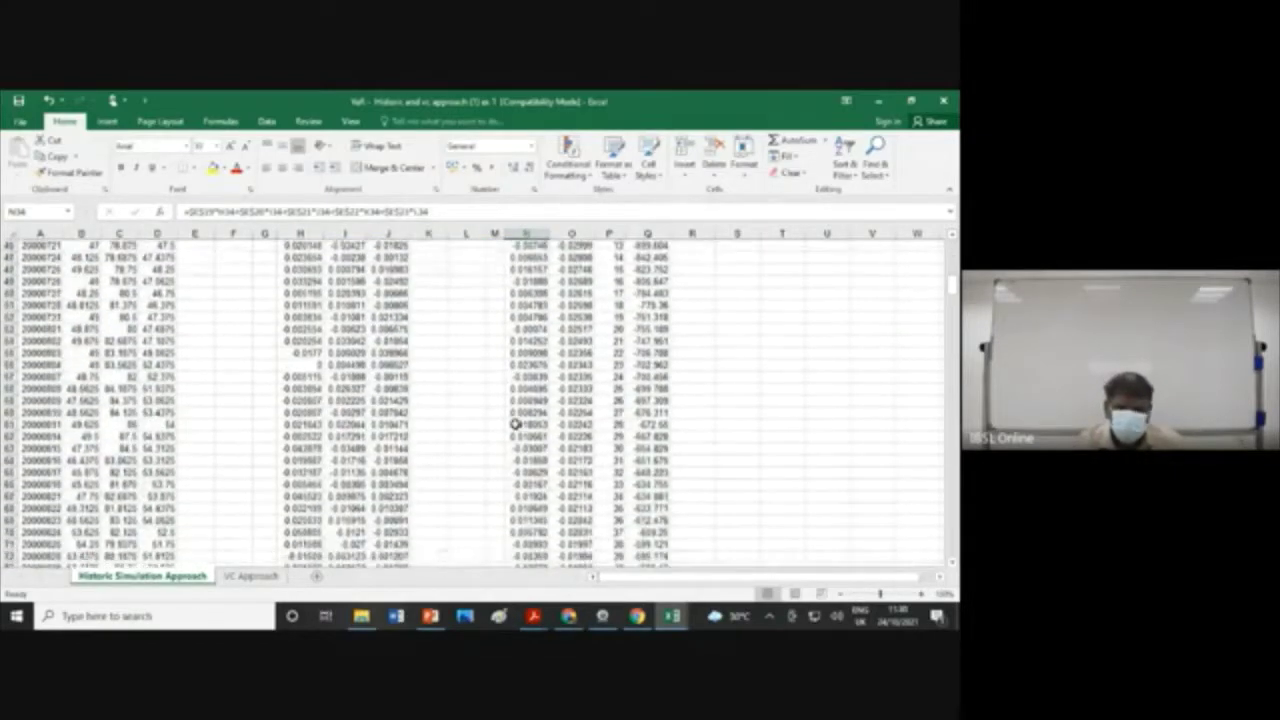
scroll(515, 425, "down", 9)
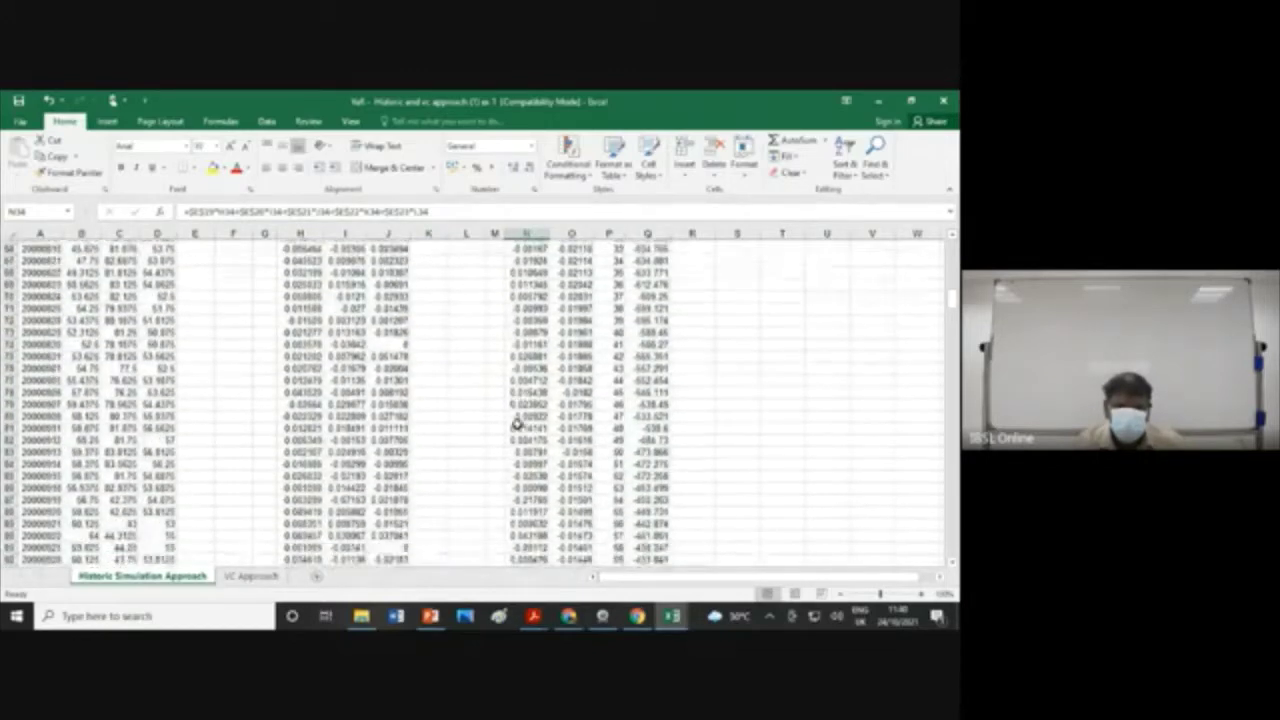
scroll(518, 425, "down", 5)
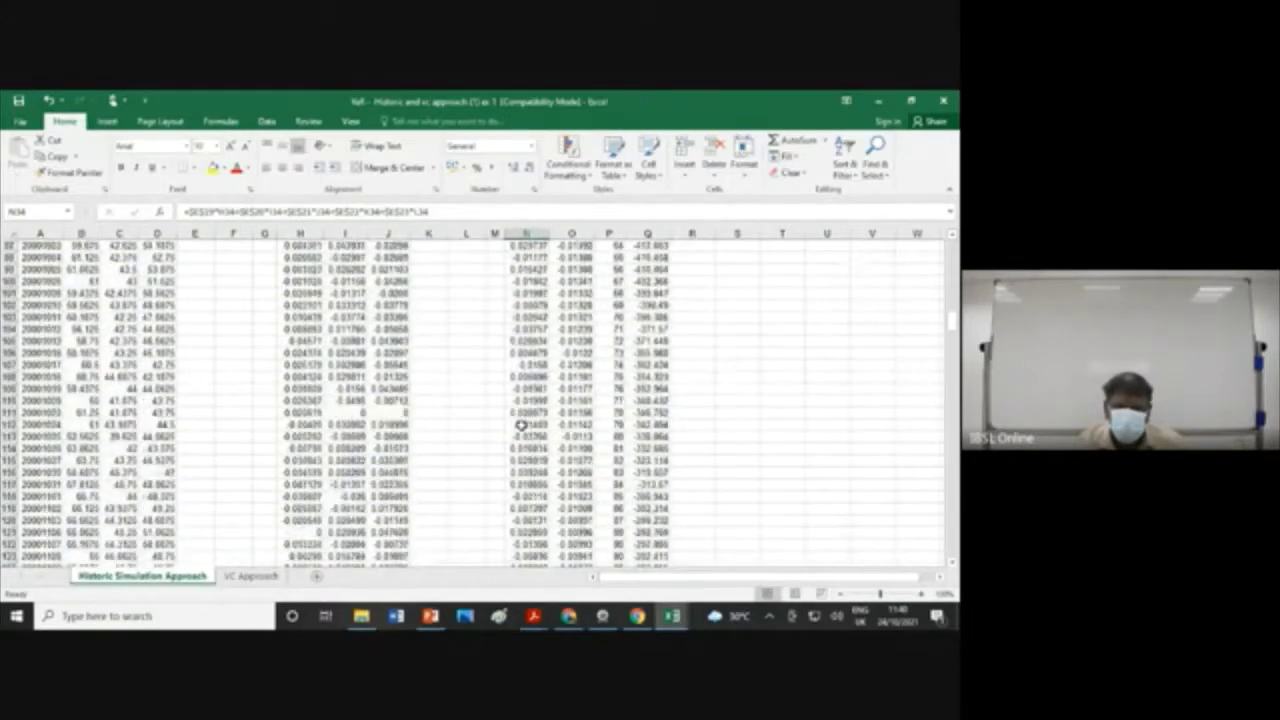
scroll(521, 425, "down", 13)
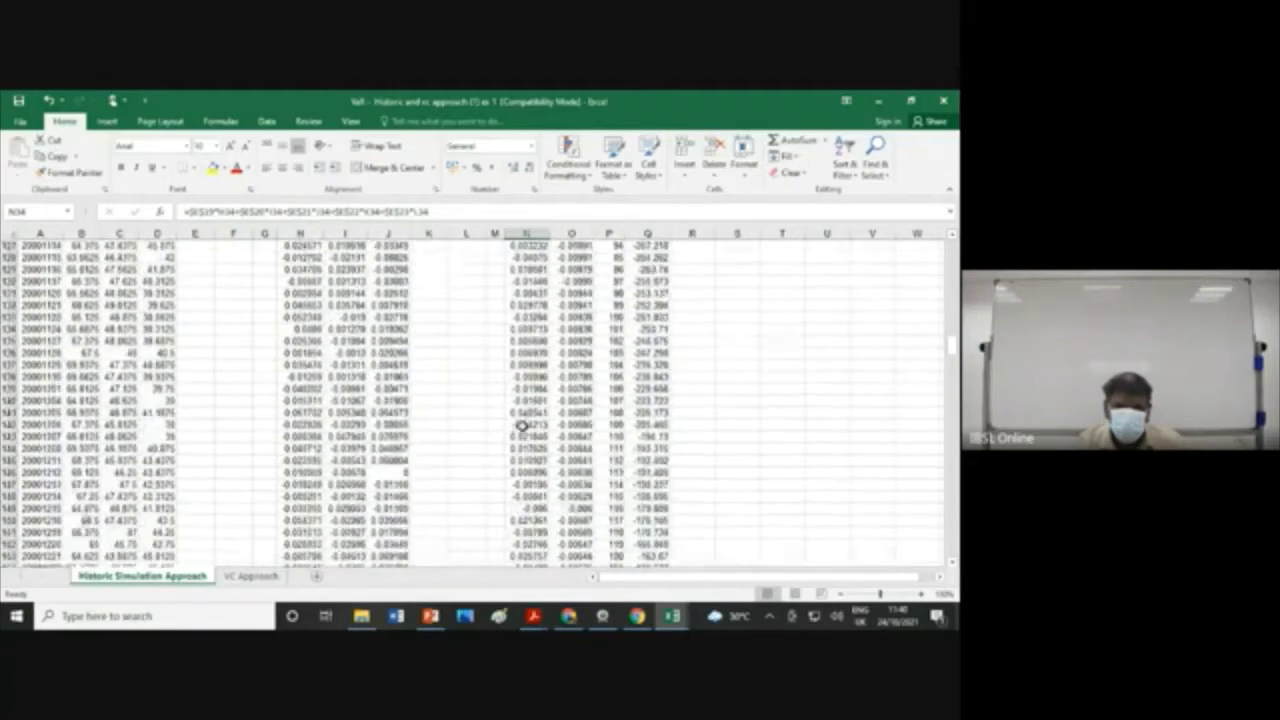
Step: Examine the portfolio change column of the Historic Simulation Approach sheet from the first observation down to the last and back
scroll(526, 426, "down", 5)
scroll(526, 427, "down", 6)
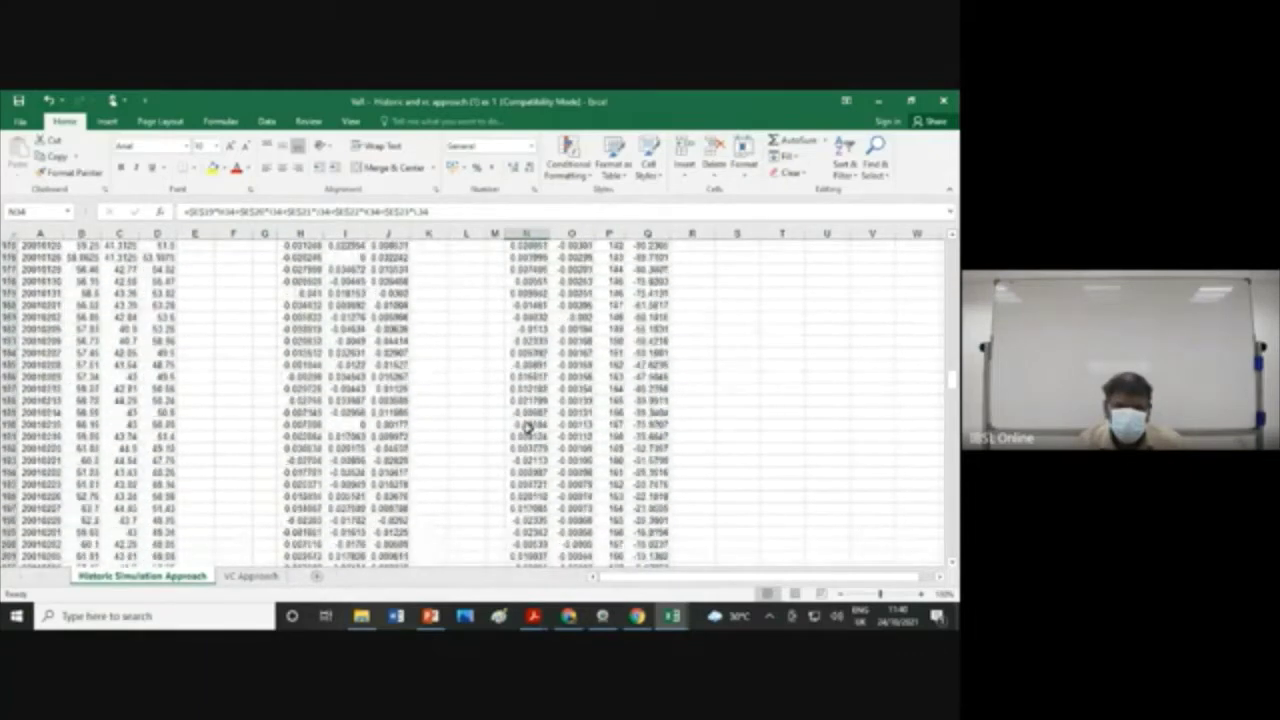
scroll(527, 427, "down", 20)
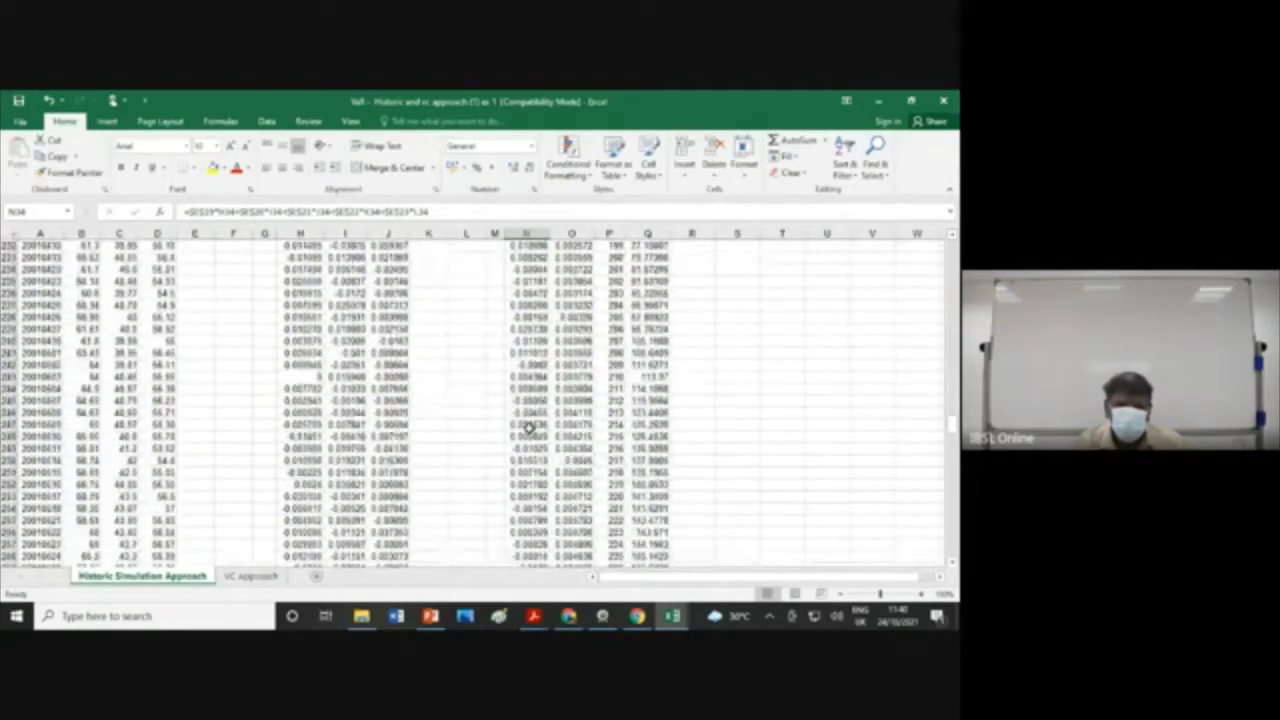
scroll(528, 427, "down", 20)
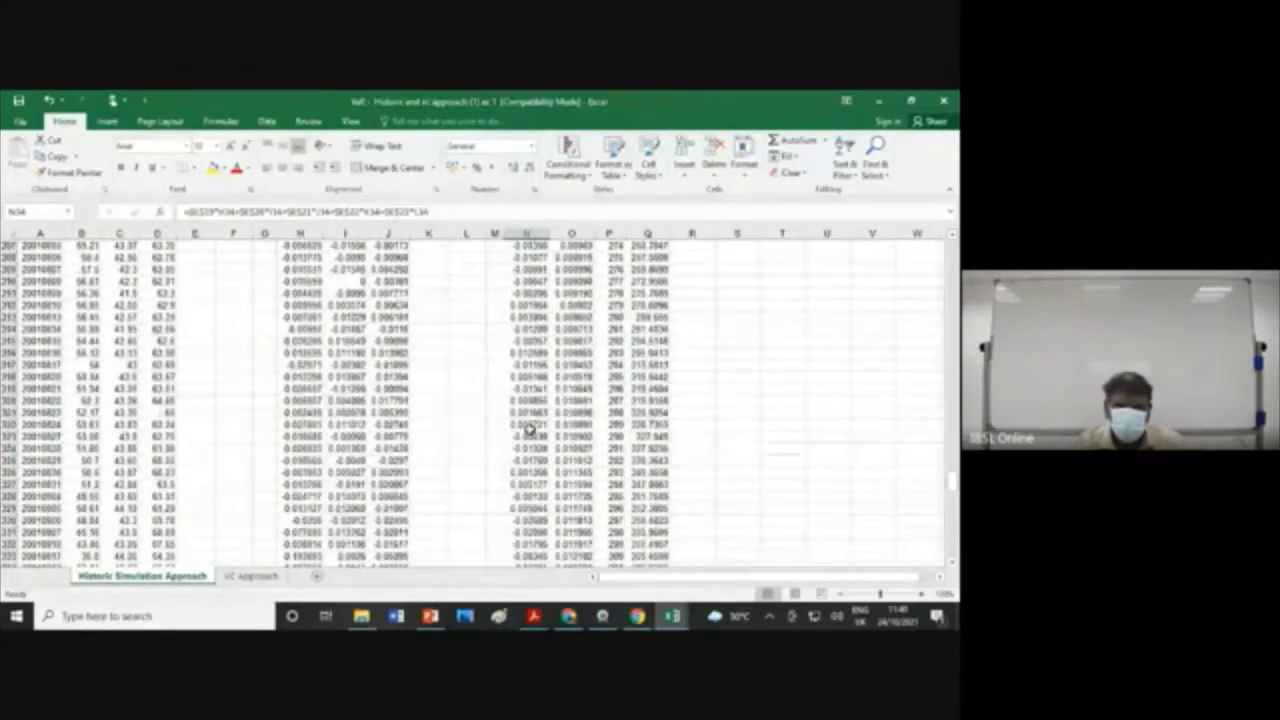
scroll(530, 428, "down", 20)
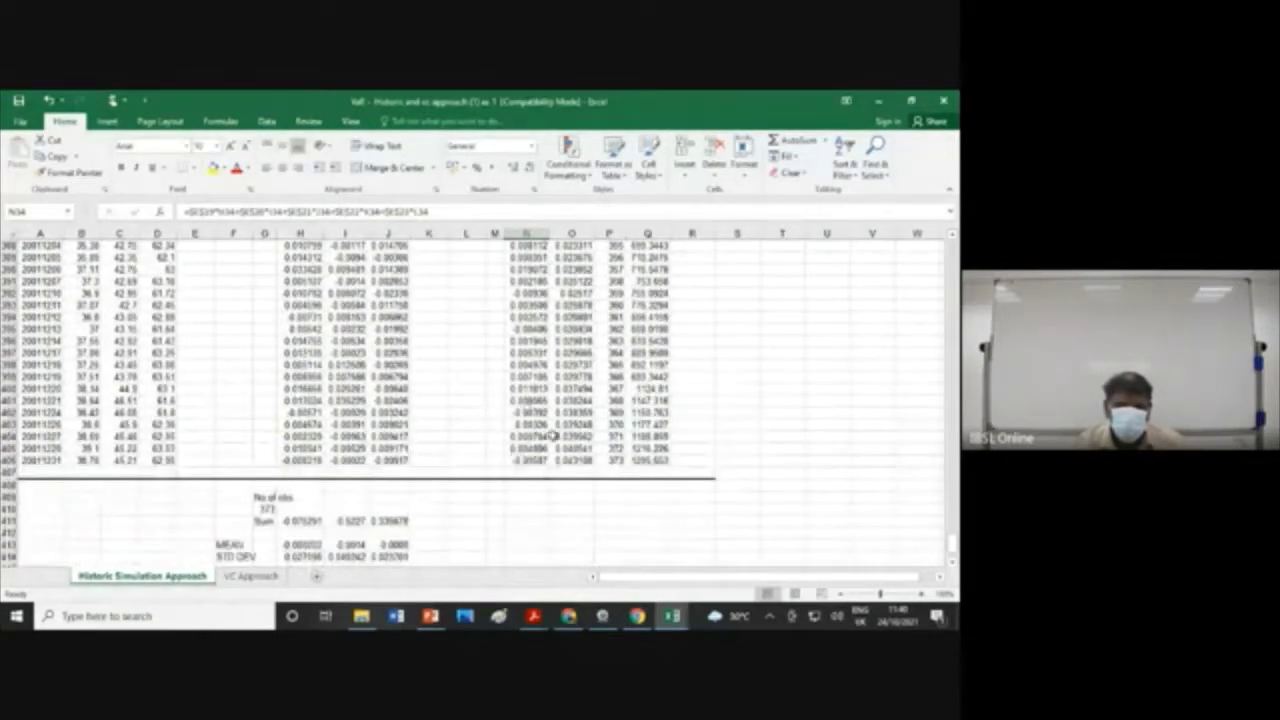
scroll(527, 453, "up", 20)
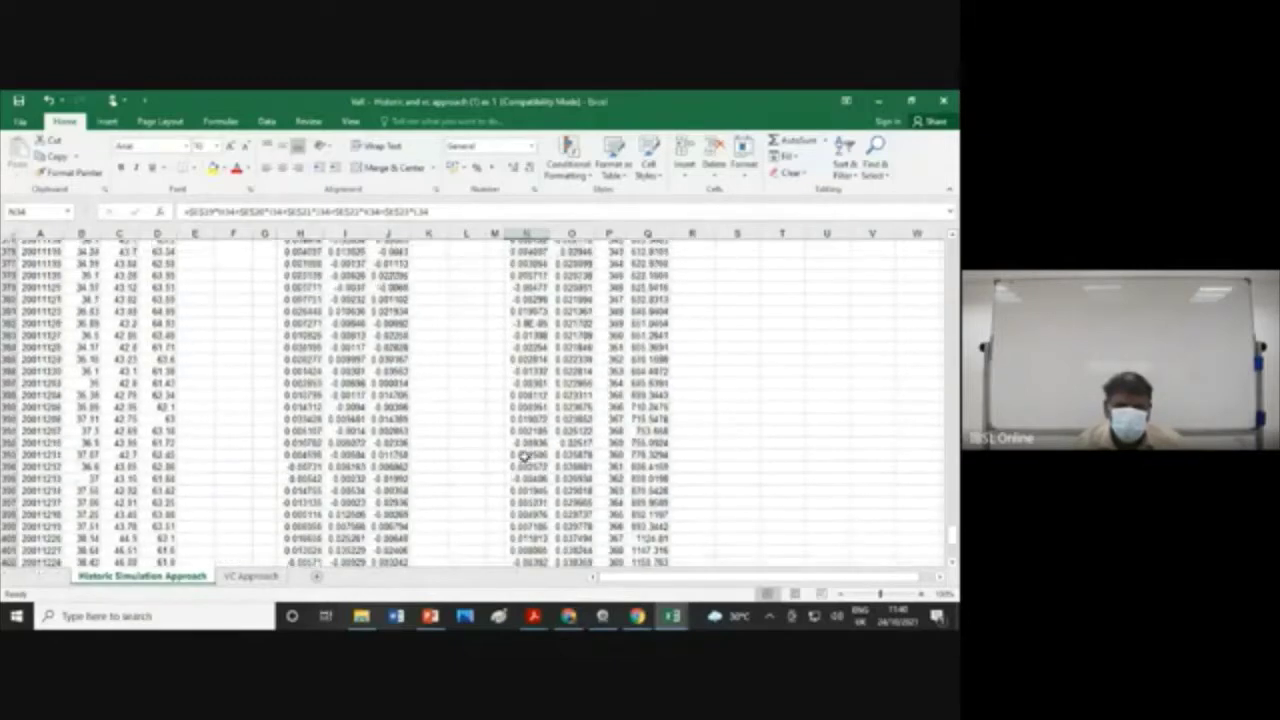
scroll(524, 455, "up", 13)
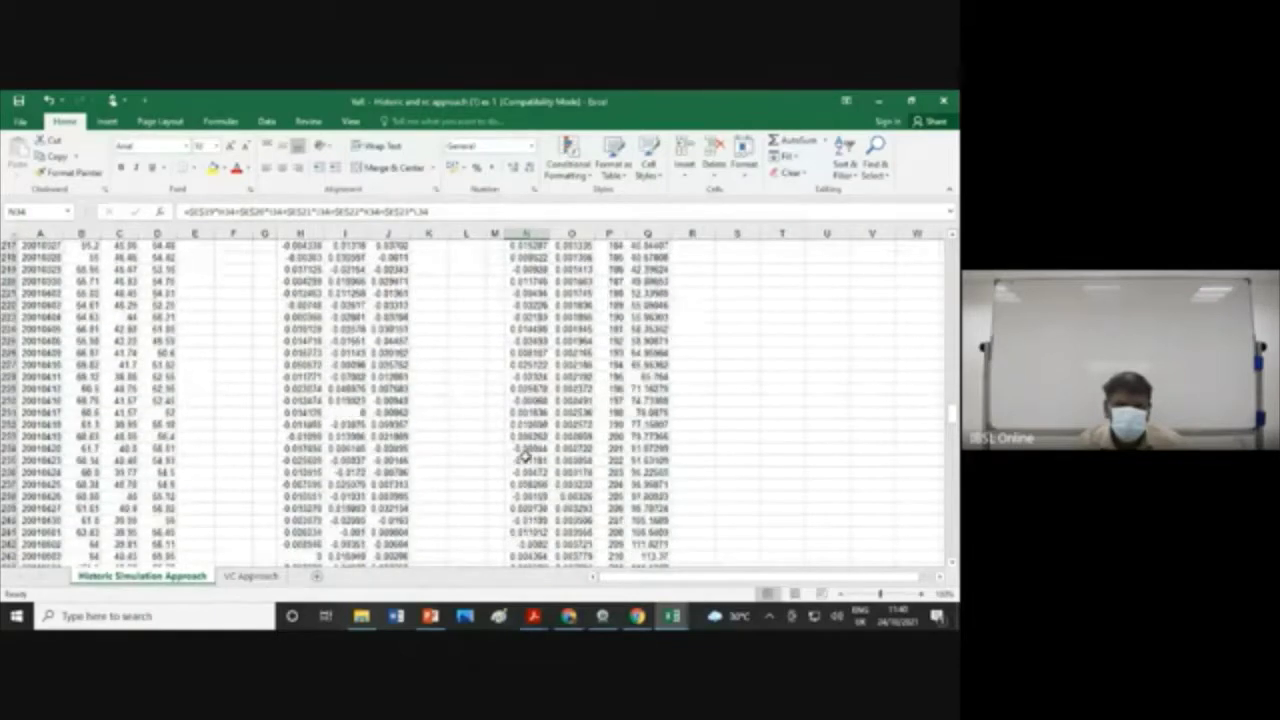
scroll(524, 455, "up", 20)
scroll(526, 455, "up", 20)
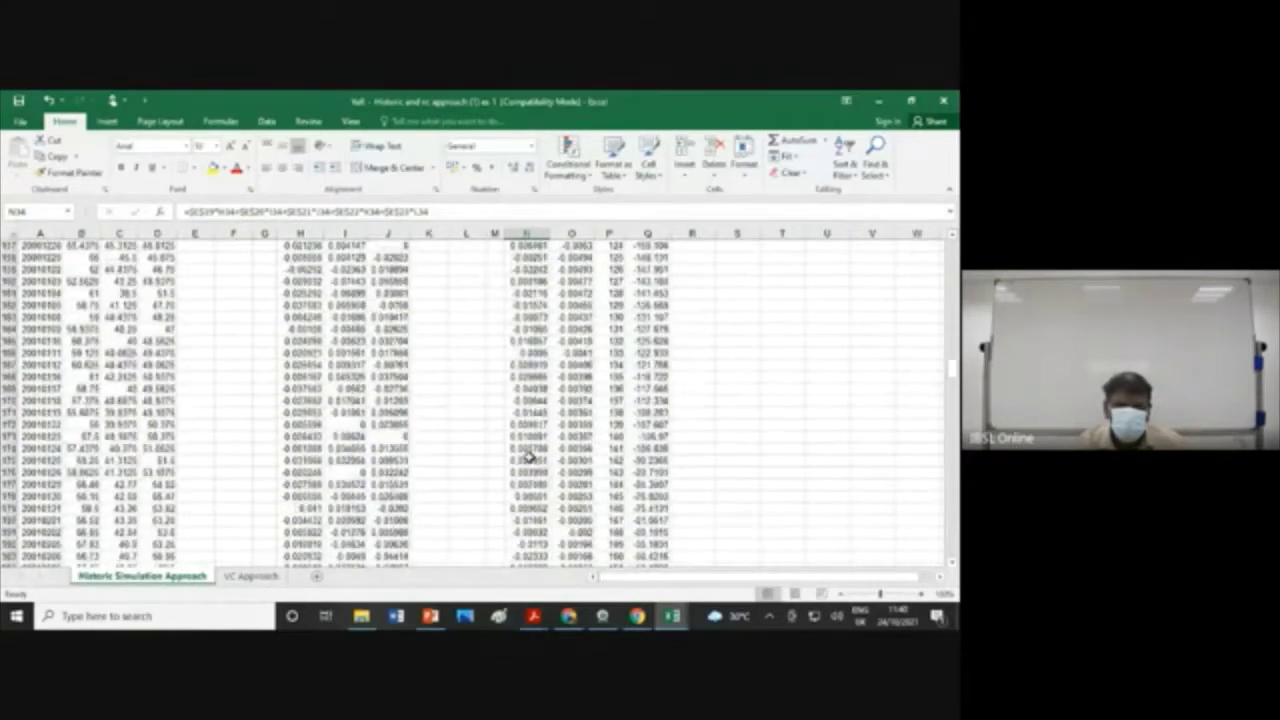
scroll(528, 455, "up", 20)
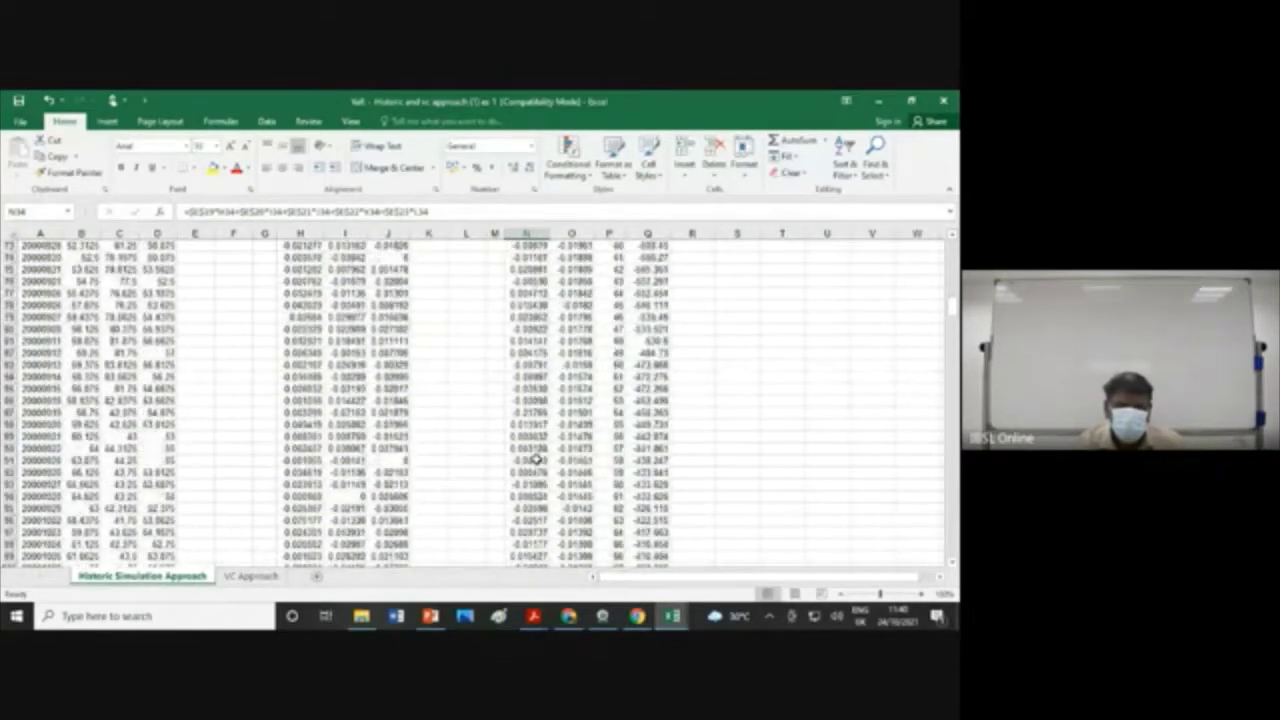
scroll(540, 462, "up", 6)
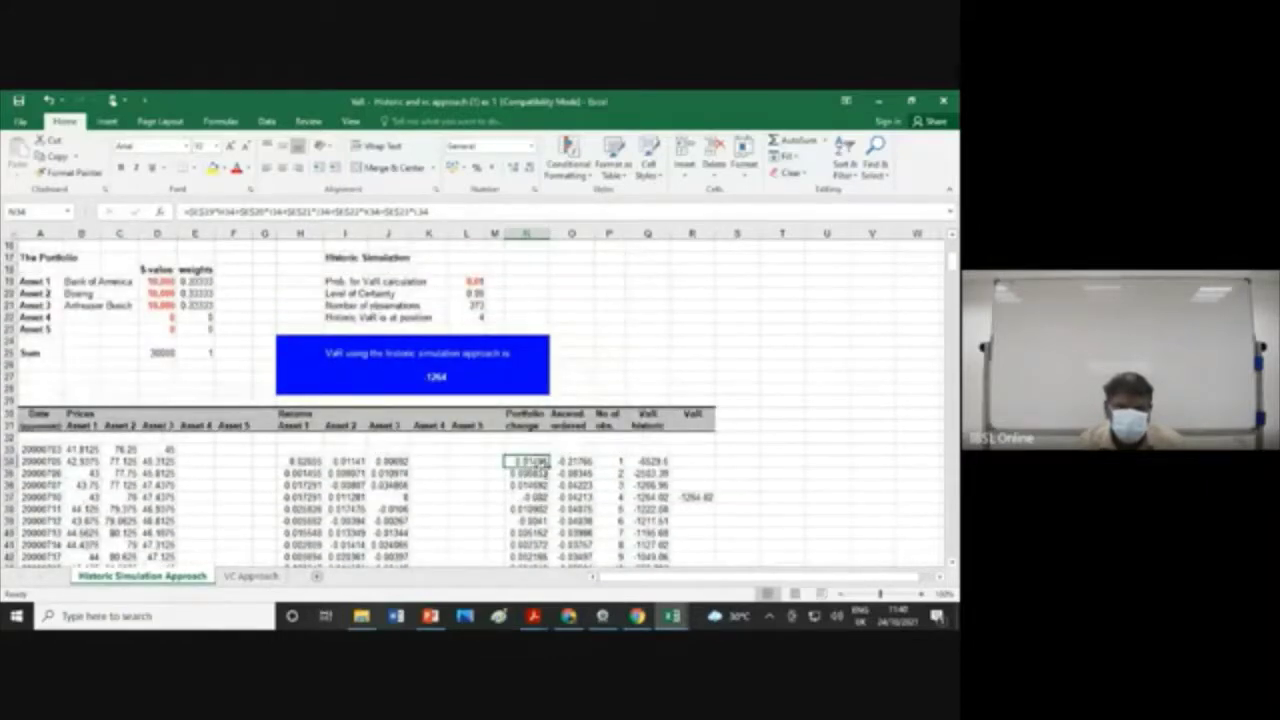
Step: Review the first rows of the returns table together with the portfolio weights and historic simulation inputs above it
scroll(539, 462, "down", 1)
scroll(540, 468, "down", 2)
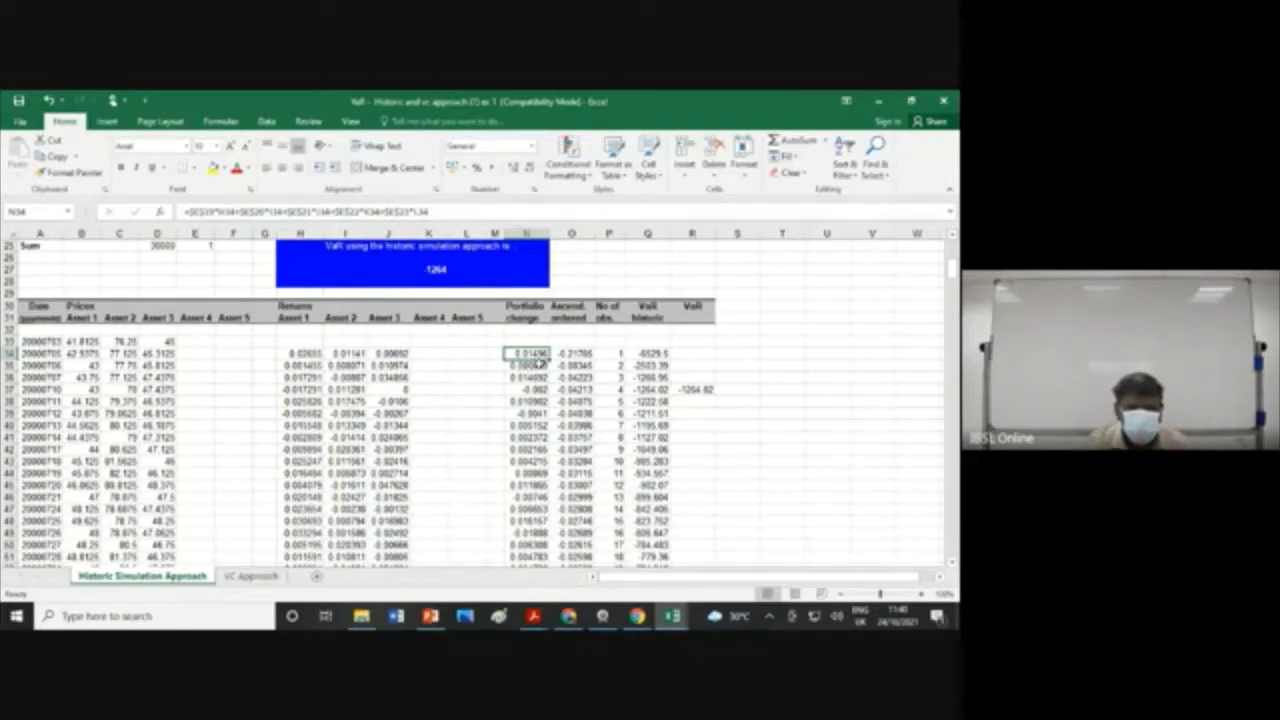
scroll(546, 363, "up", 2)
scroll(546, 363, "up", 3)
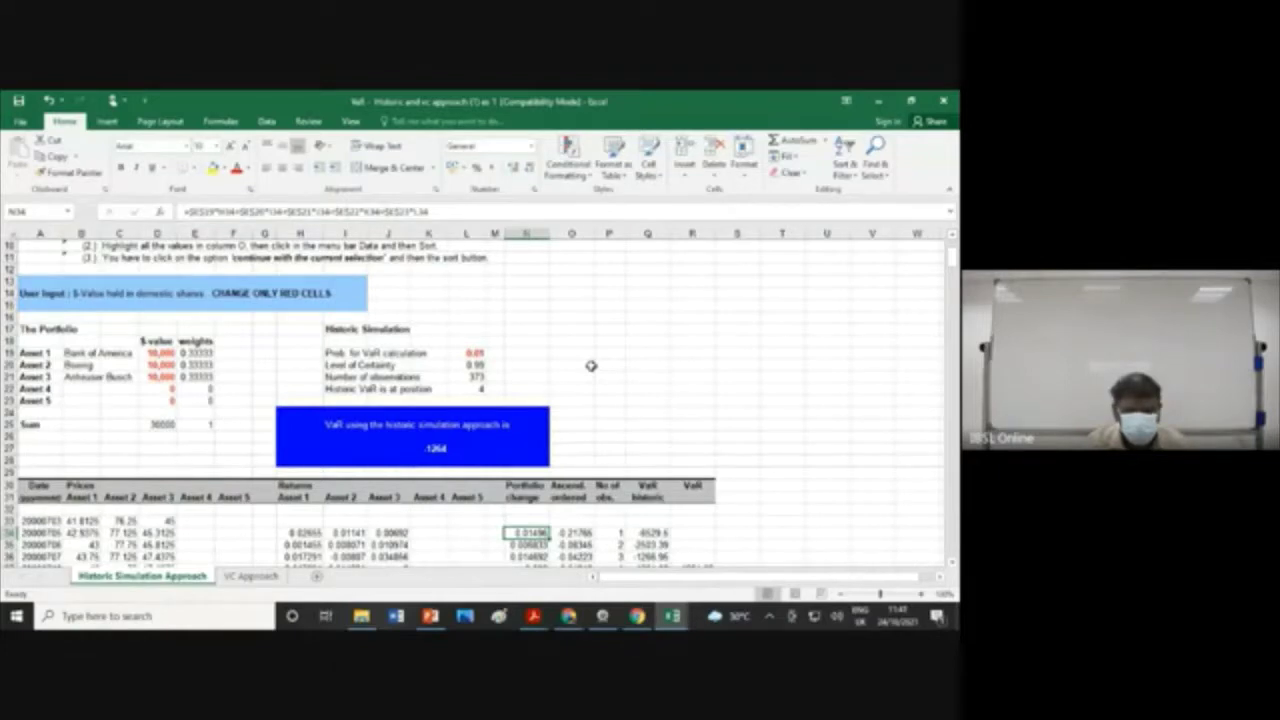
Step: Check the Google Meet call in Chrome and return to the VaR historic and VC approach workbook in Excel
left_click(570, 616)
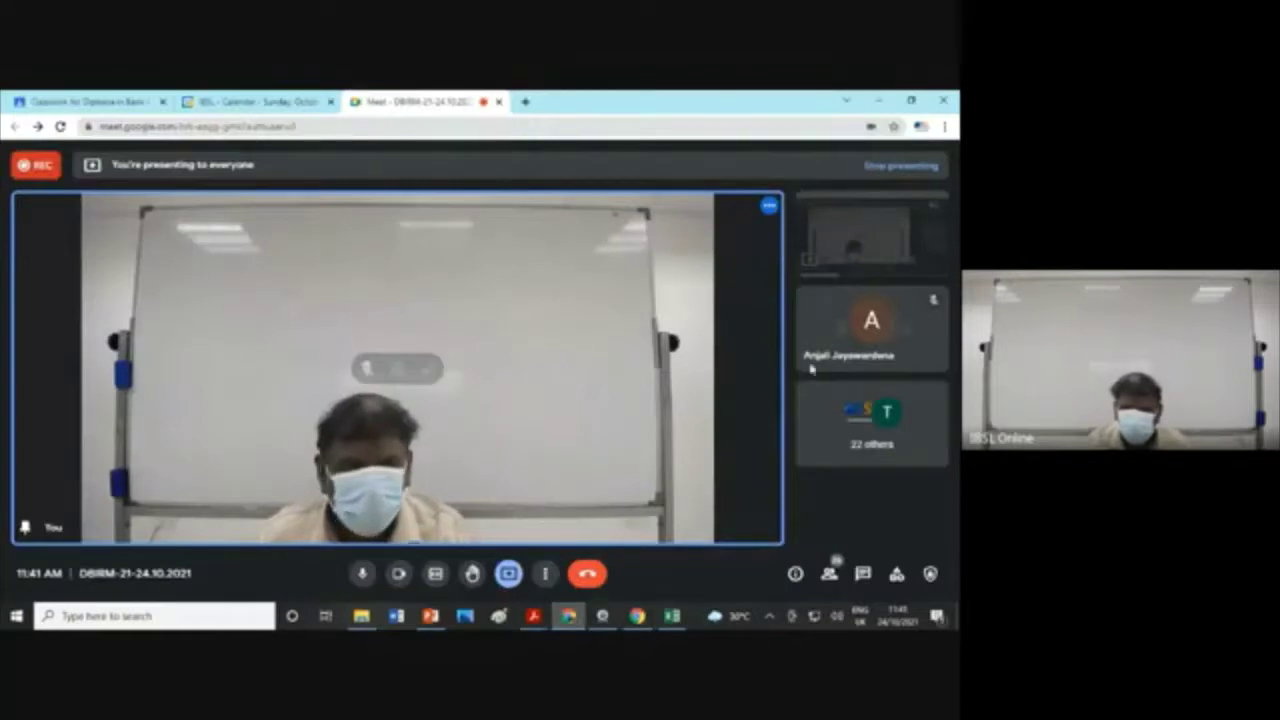
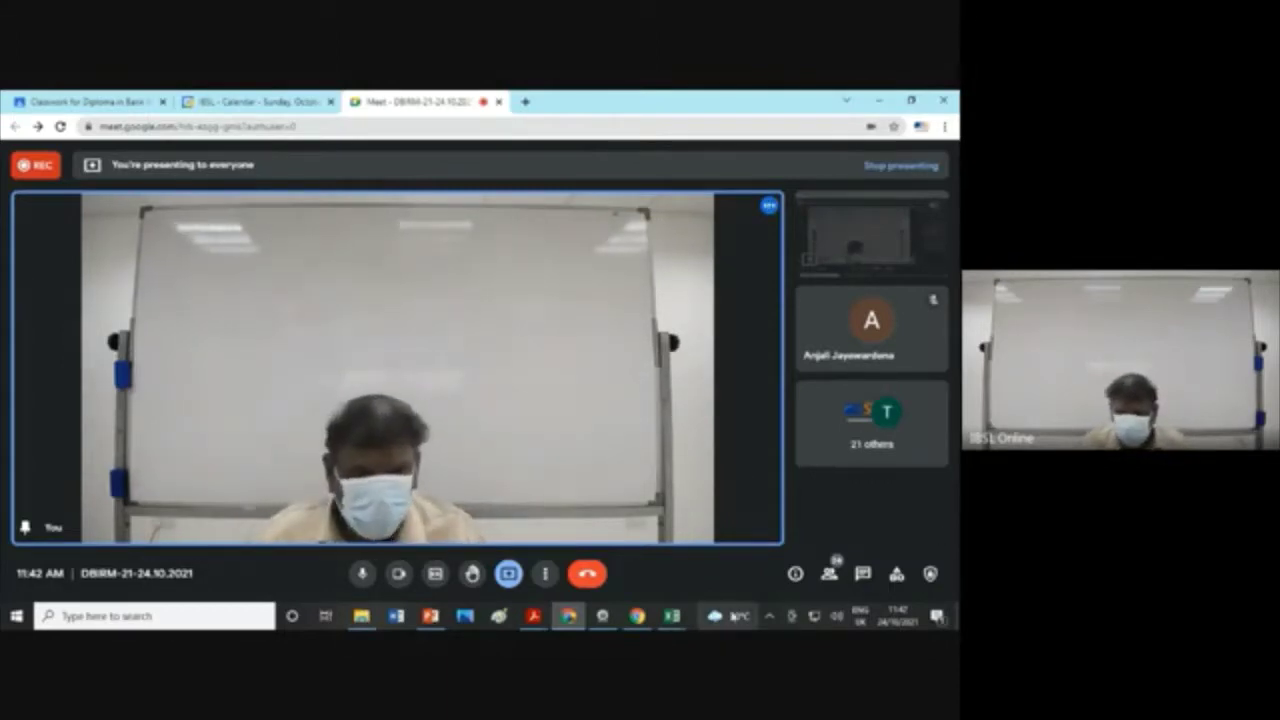
mouse_move(675, 618)
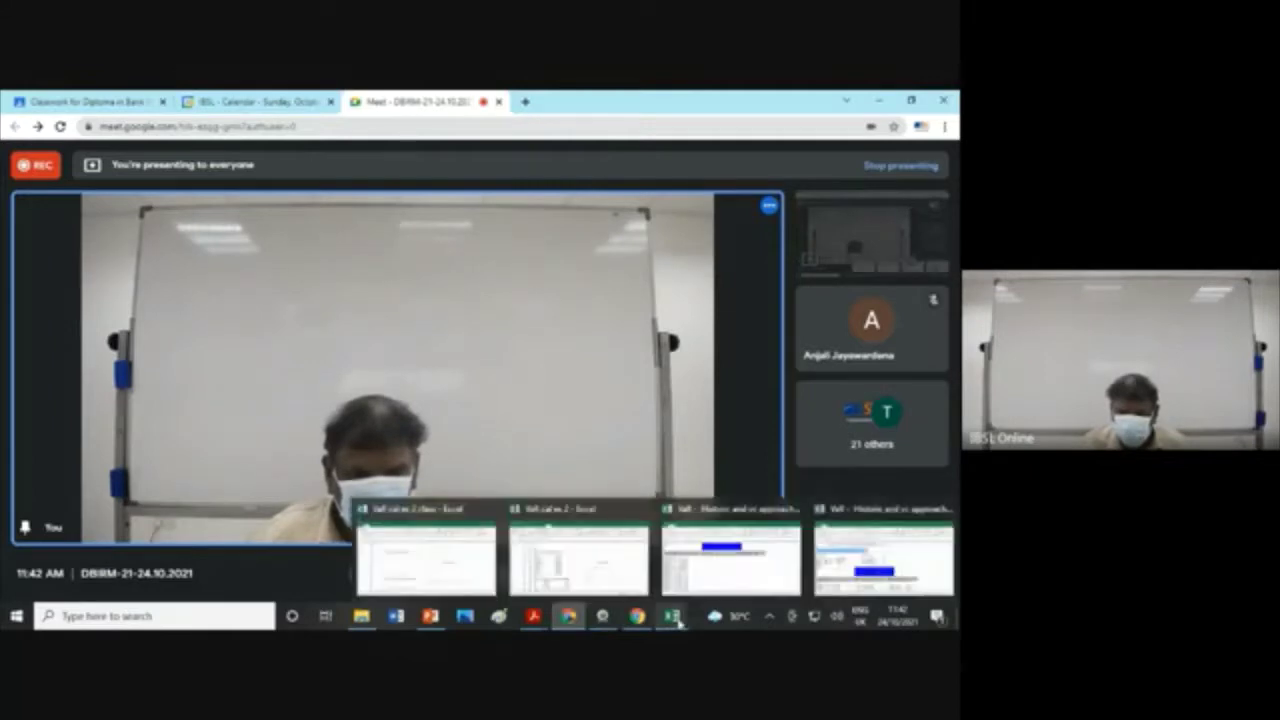
left_click(711, 588)
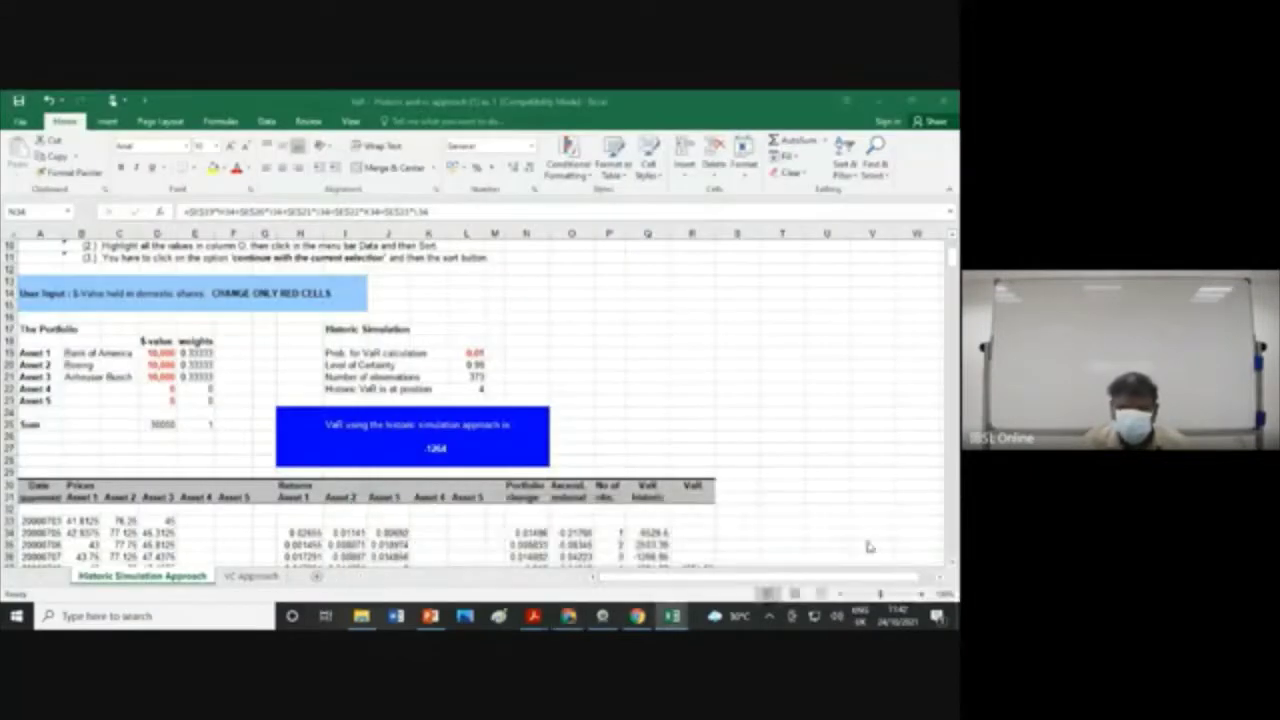
Step: Select the first value of the ascending ordered column, O34, and examine the sorted changes down to the end and back up
scroll(652, 394, "down", 3)
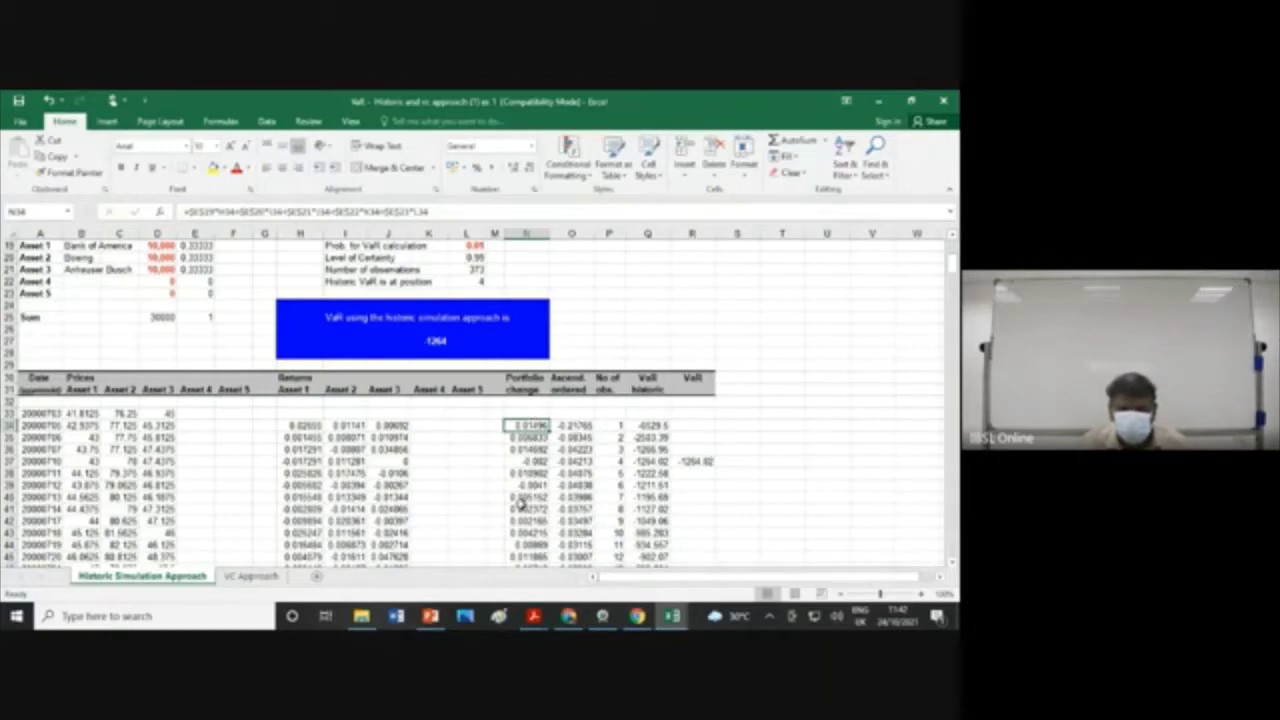
left_click(575, 426)
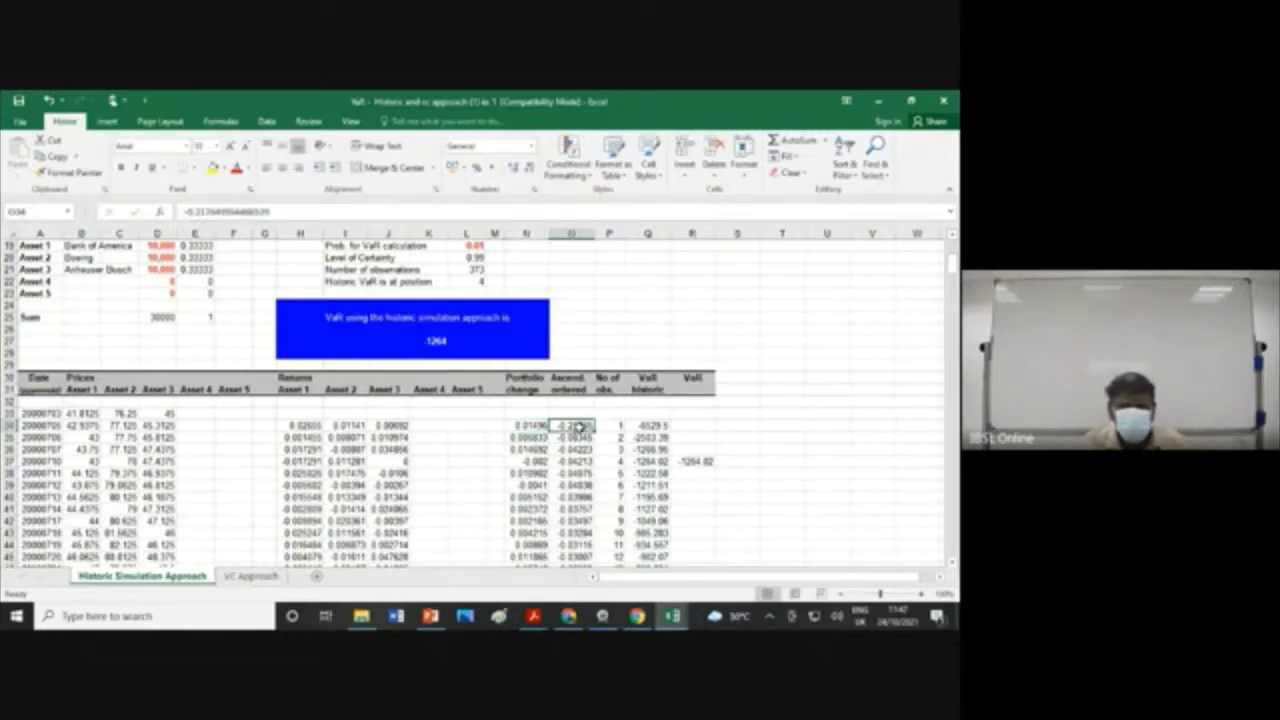
scroll(577, 426, "down", 5)
scroll(577, 426, "down", 12)
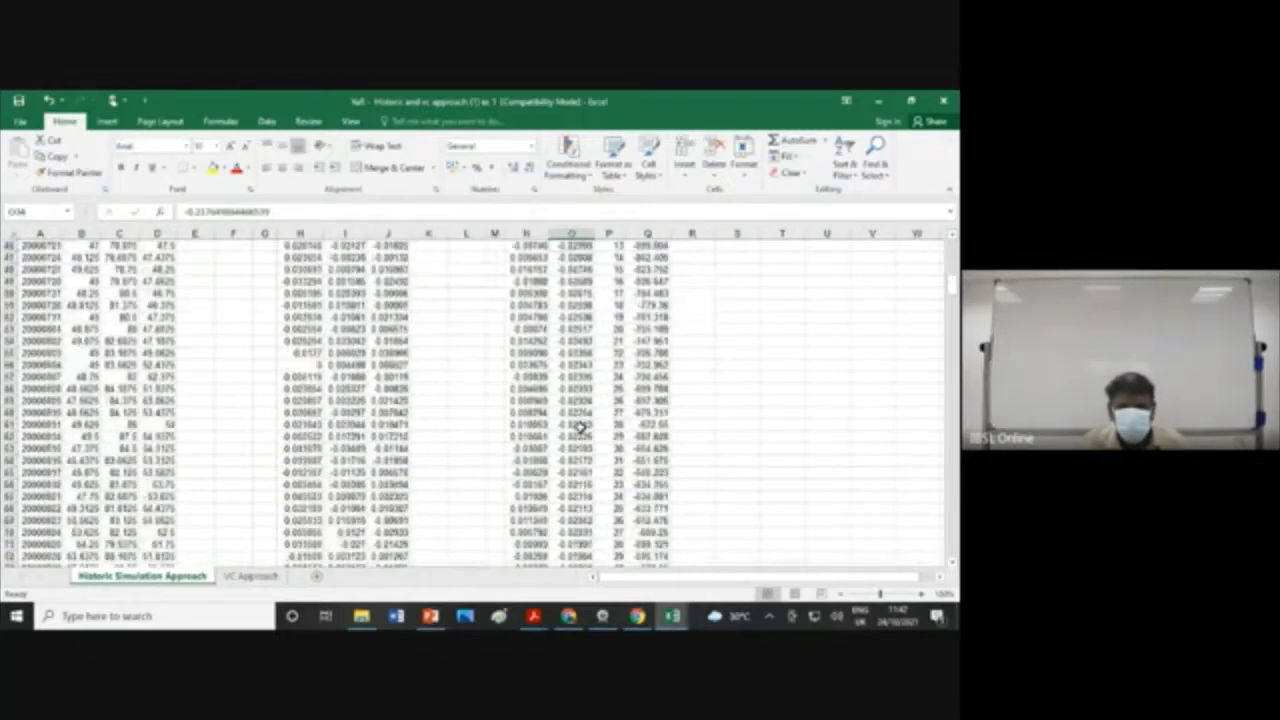
scroll(580, 427, "down", 10)
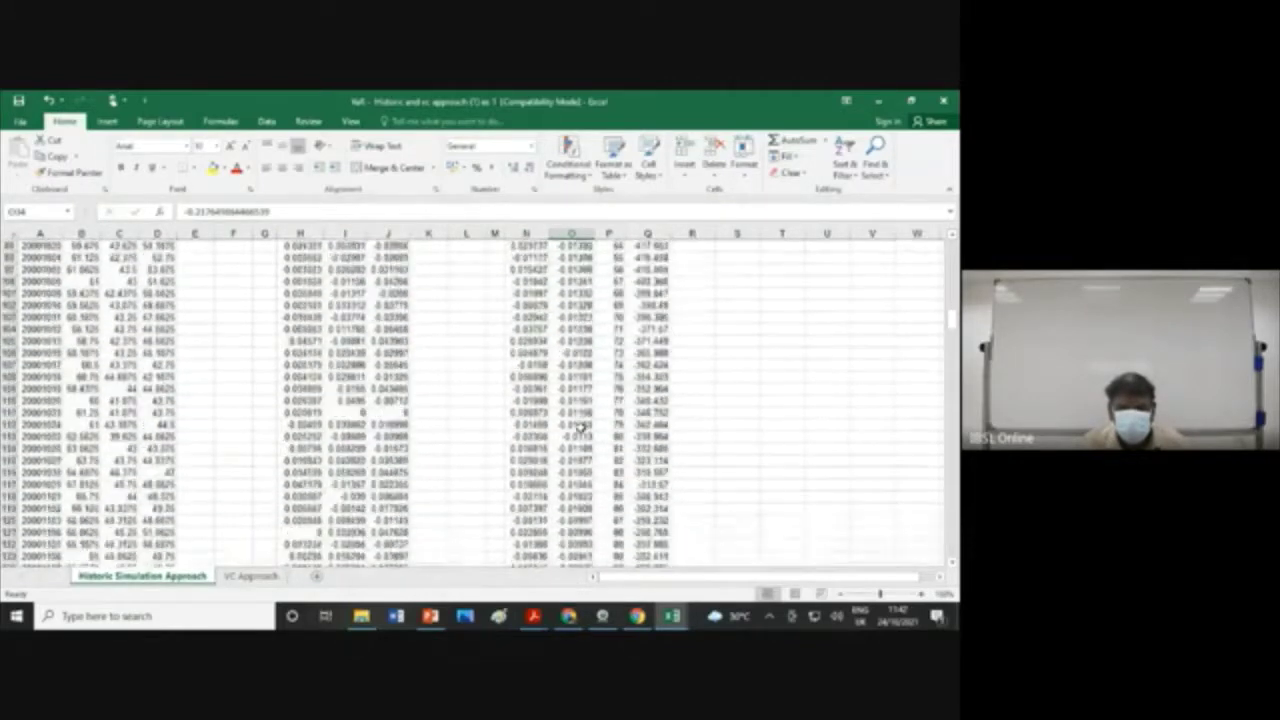
scroll(580, 427, "down", 20)
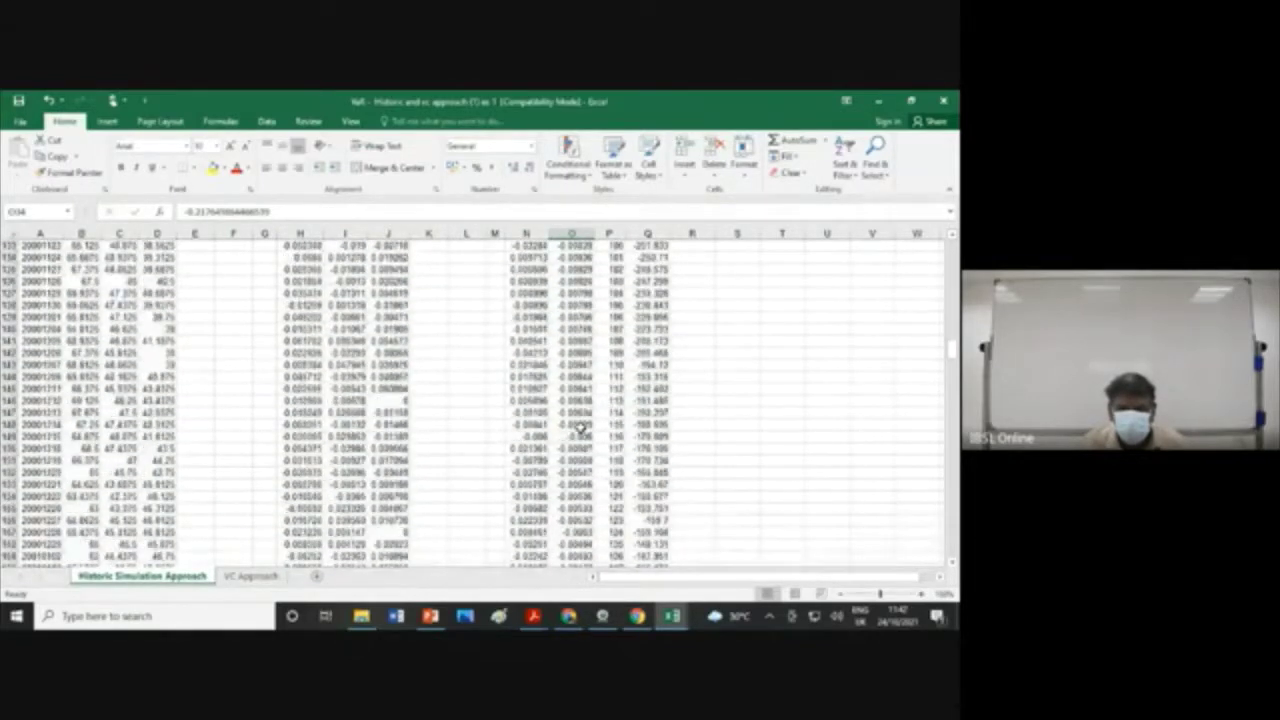
scroll(580, 427, "down", 20)
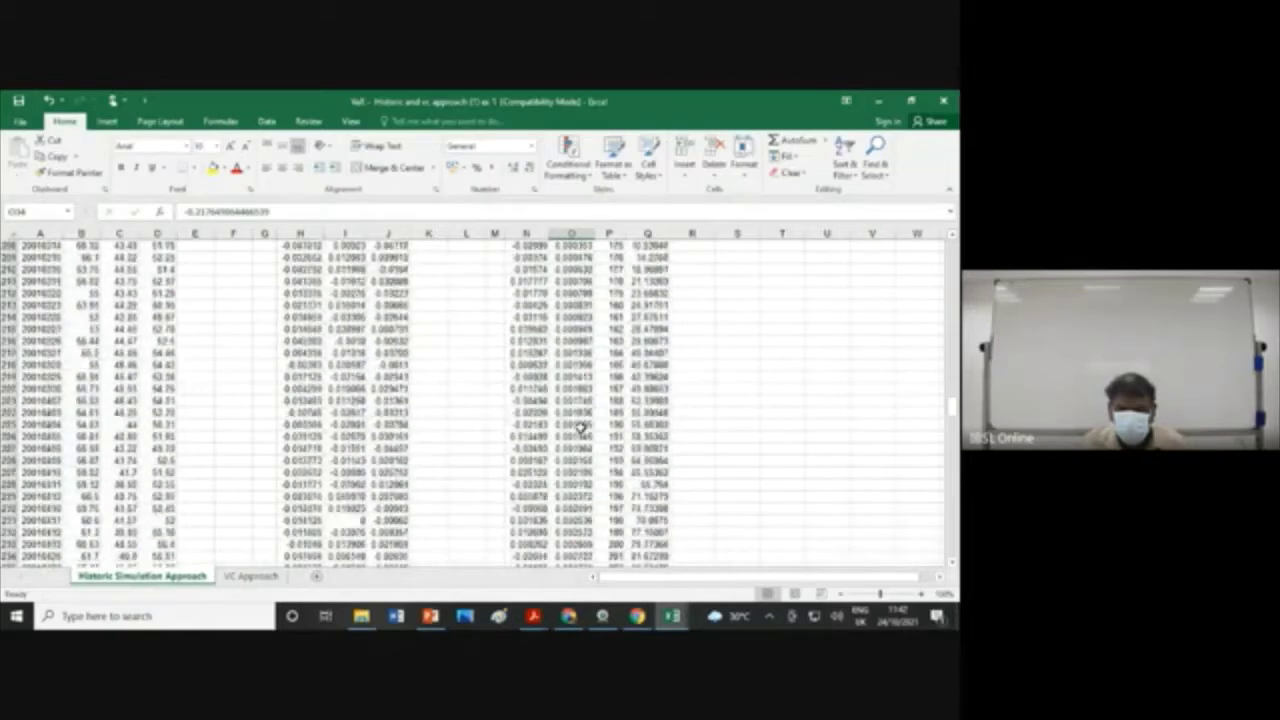
scroll(580, 427, "down", 20)
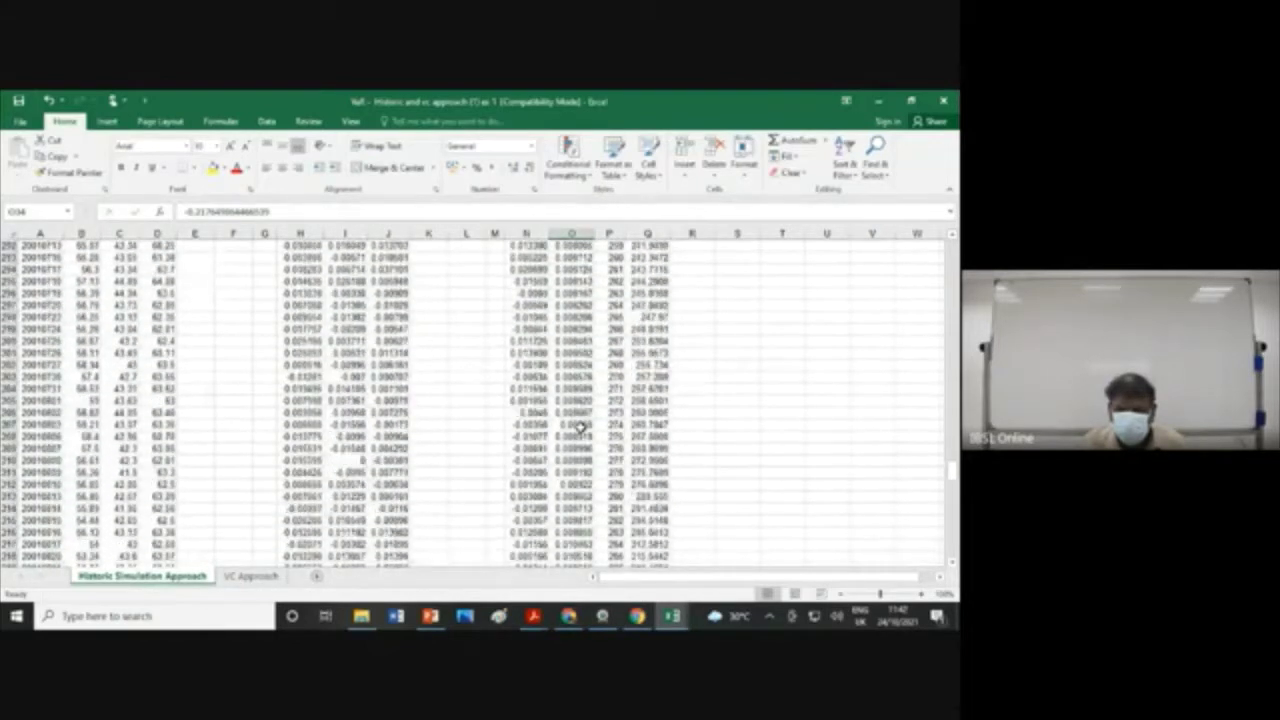
scroll(580, 427, "down", 20)
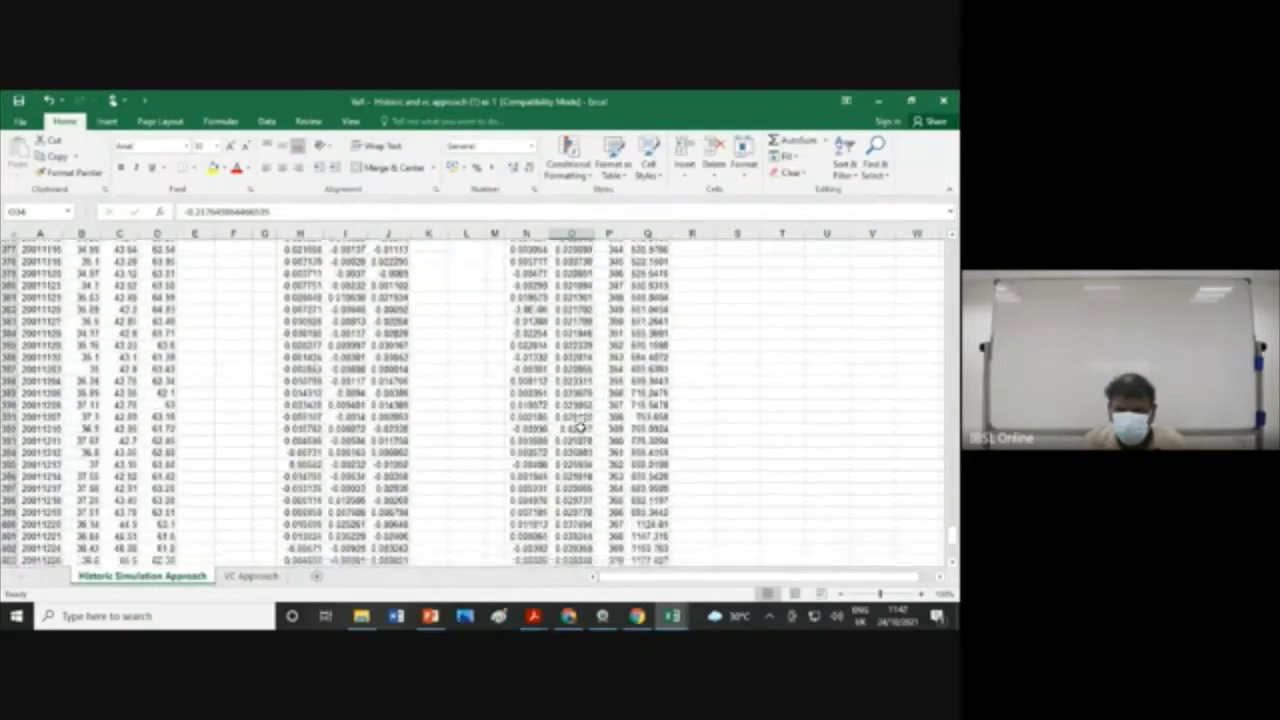
scroll(580, 427, "down", 3)
scroll(580, 427, "up", 11)
scroll(580, 427, "up", 20)
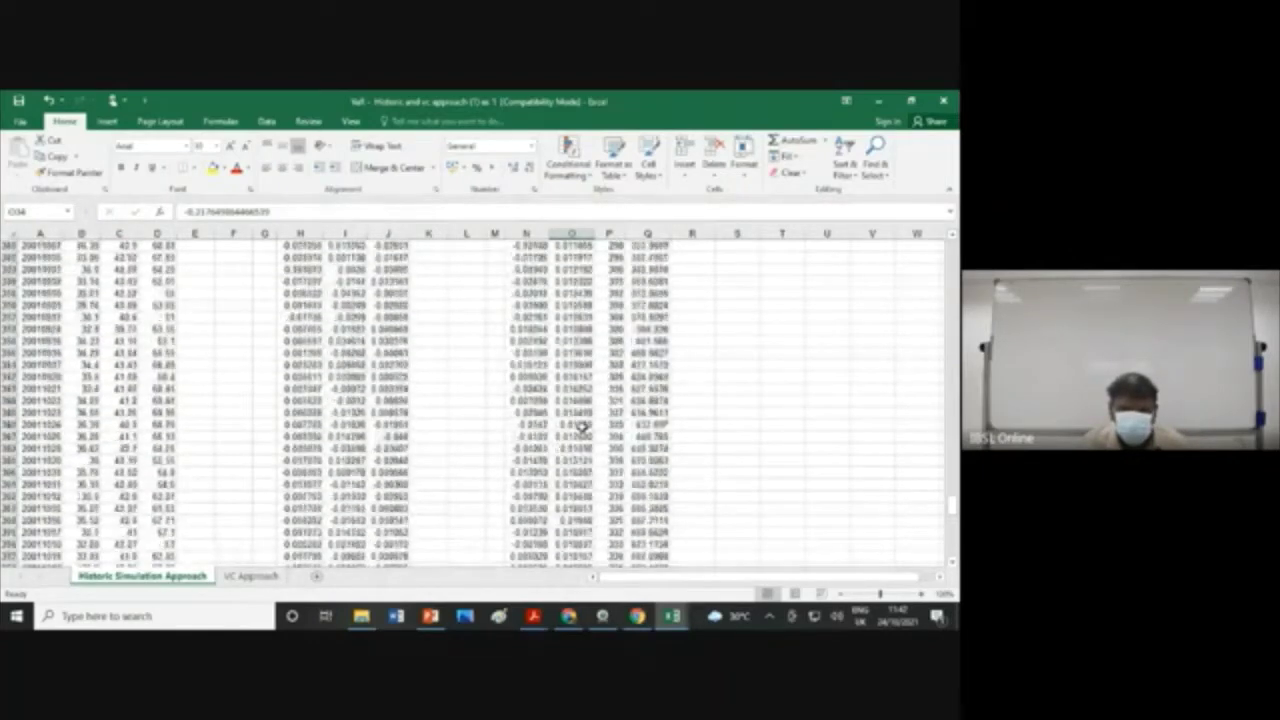
scroll(580, 427, "up", 20)
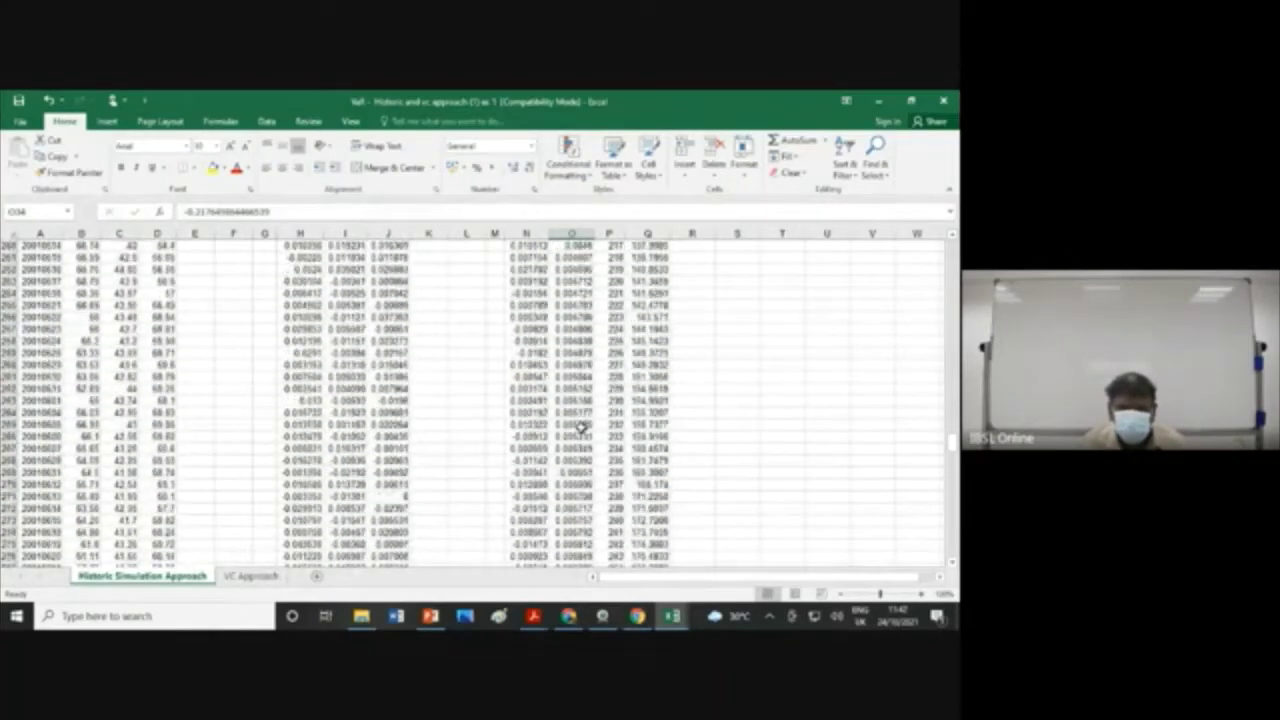
scroll(580, 427, "up", 20)
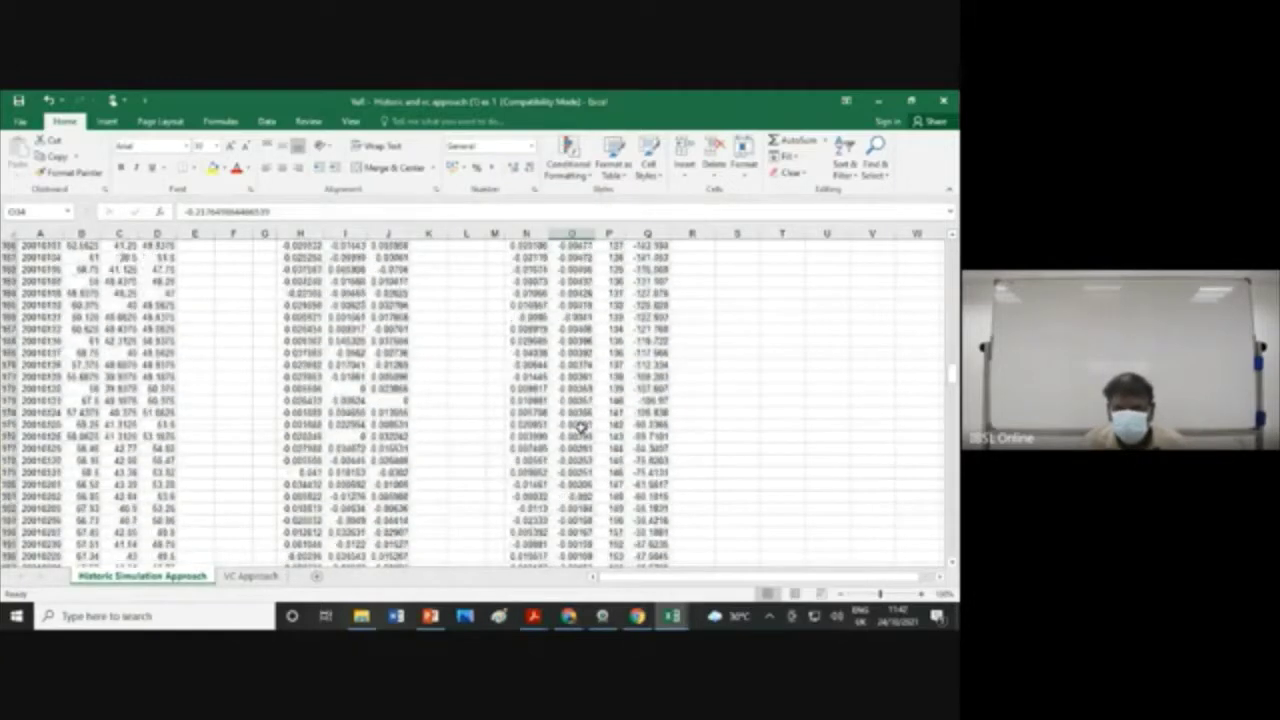
scroll(580, 427, "up", 20)
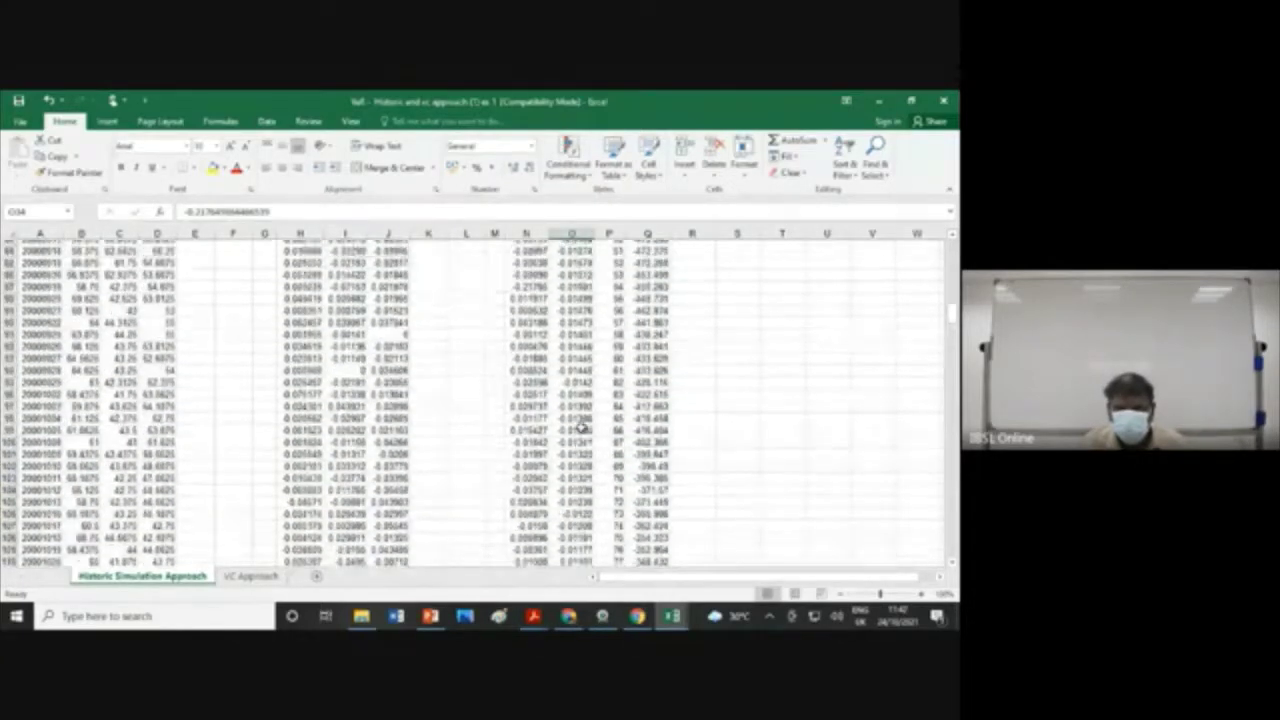
scroll(580, 427, "up", 14)
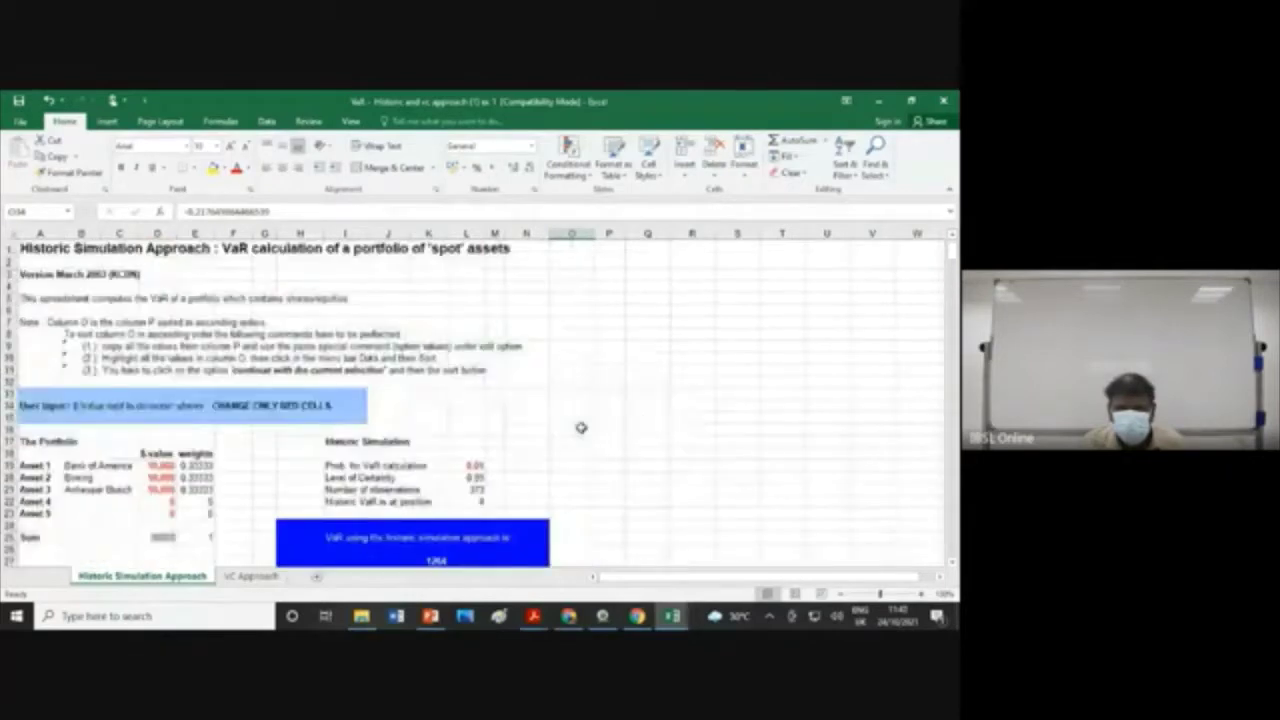
Step: Examine the lowest ascending ordered changes alongside their observation numbers and historic VaR values at the start of the table
scroll(580, 427, "down", 4)
scroll(580, 427, "down", 3)
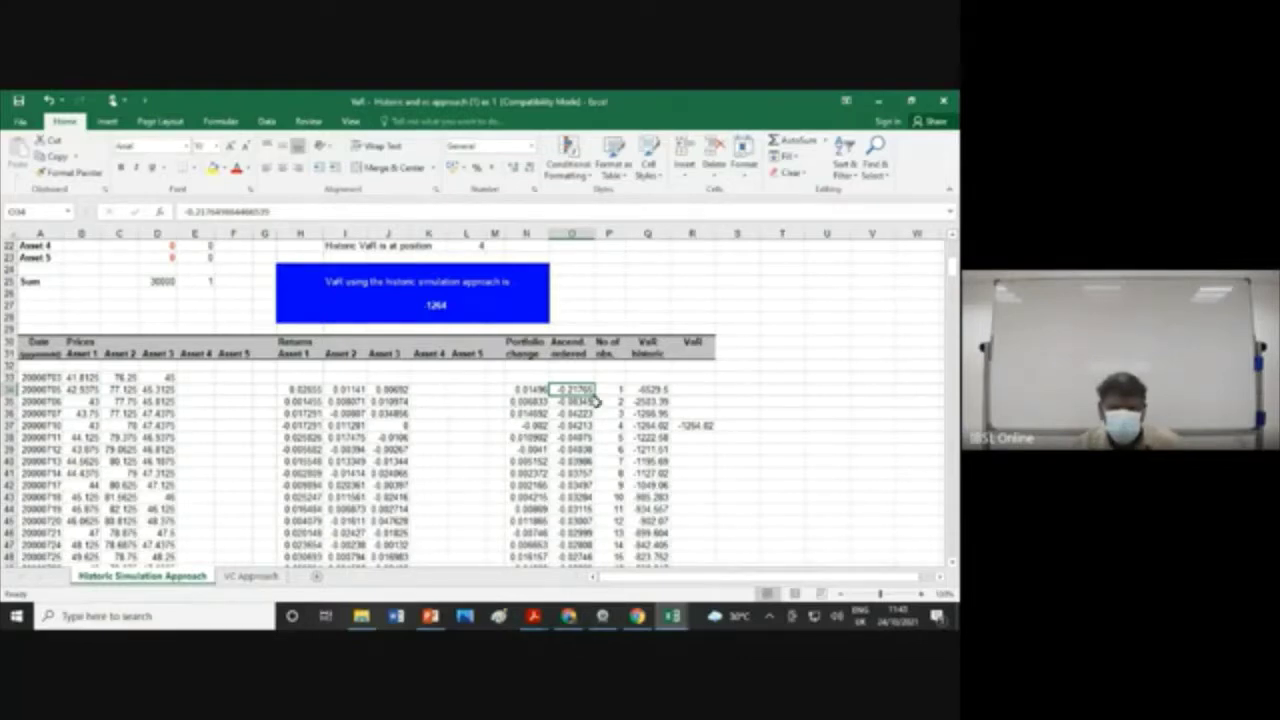
scroll(586, 390, "down", 2)
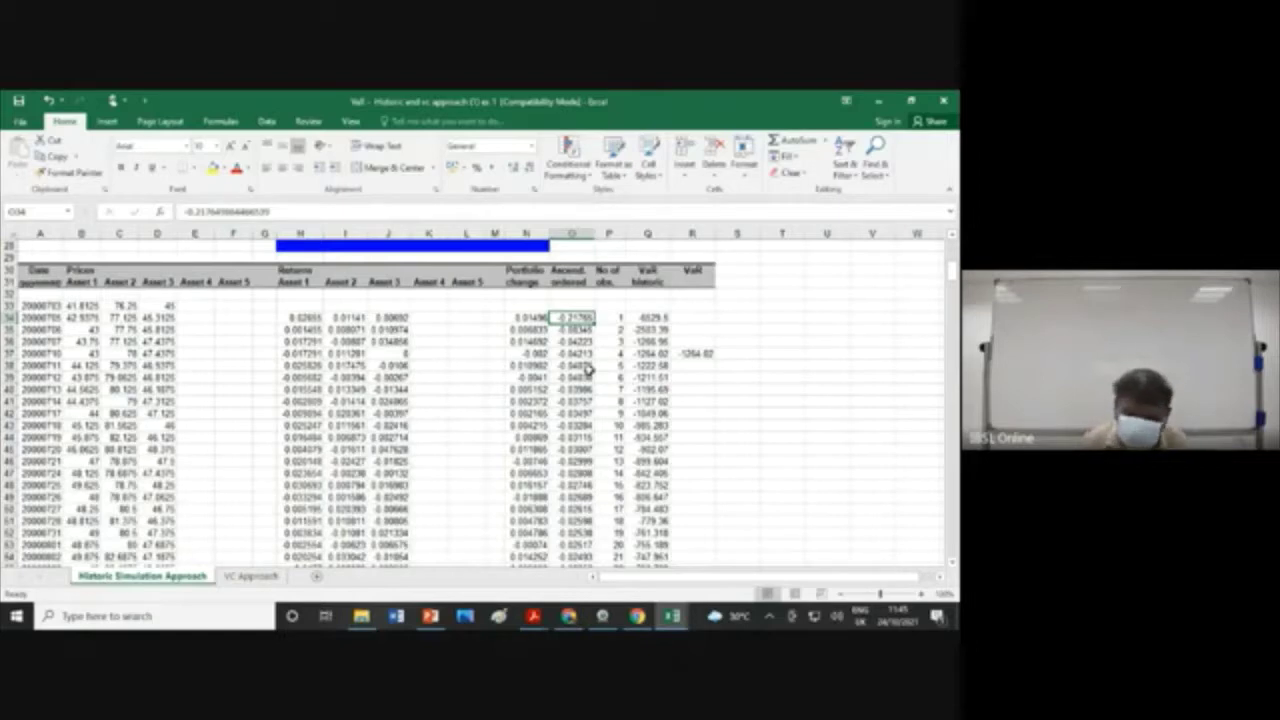
Step: Switch to the Google Meet call in Chrome, show the participant list and look through the attendees
mouse_move(568, 620)
left_click(567, 550)
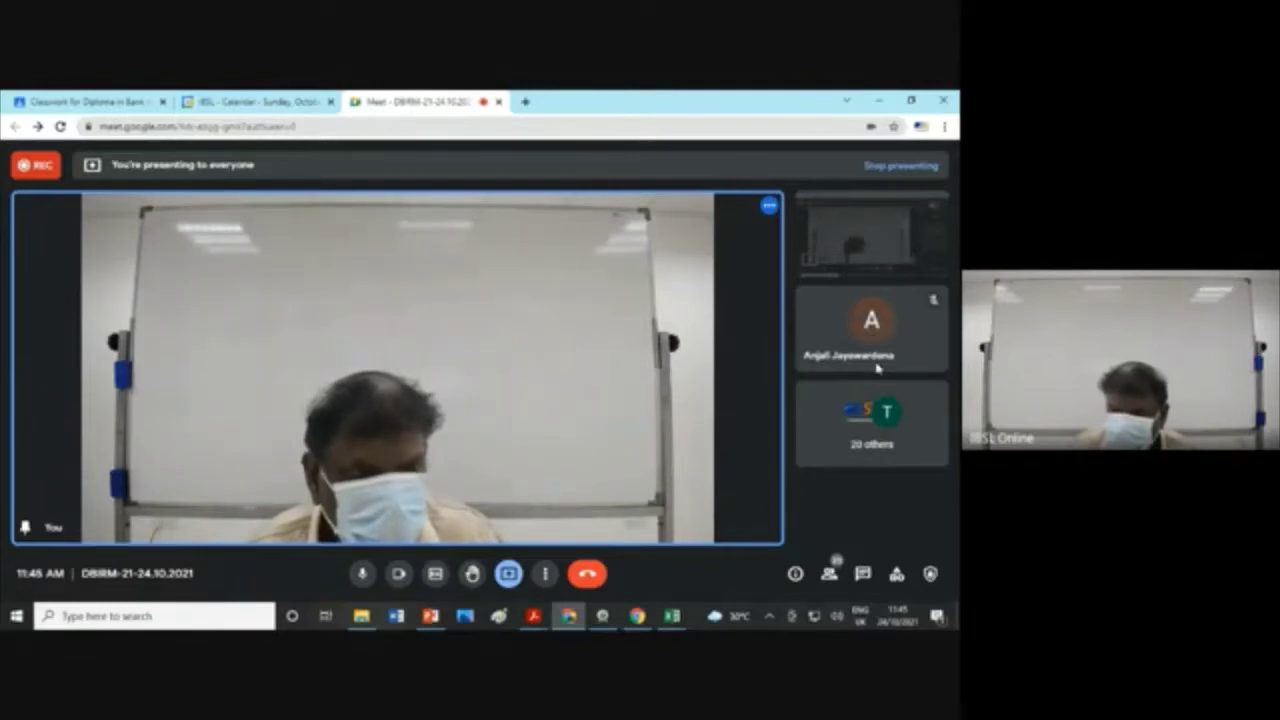
left_click(831, 575)
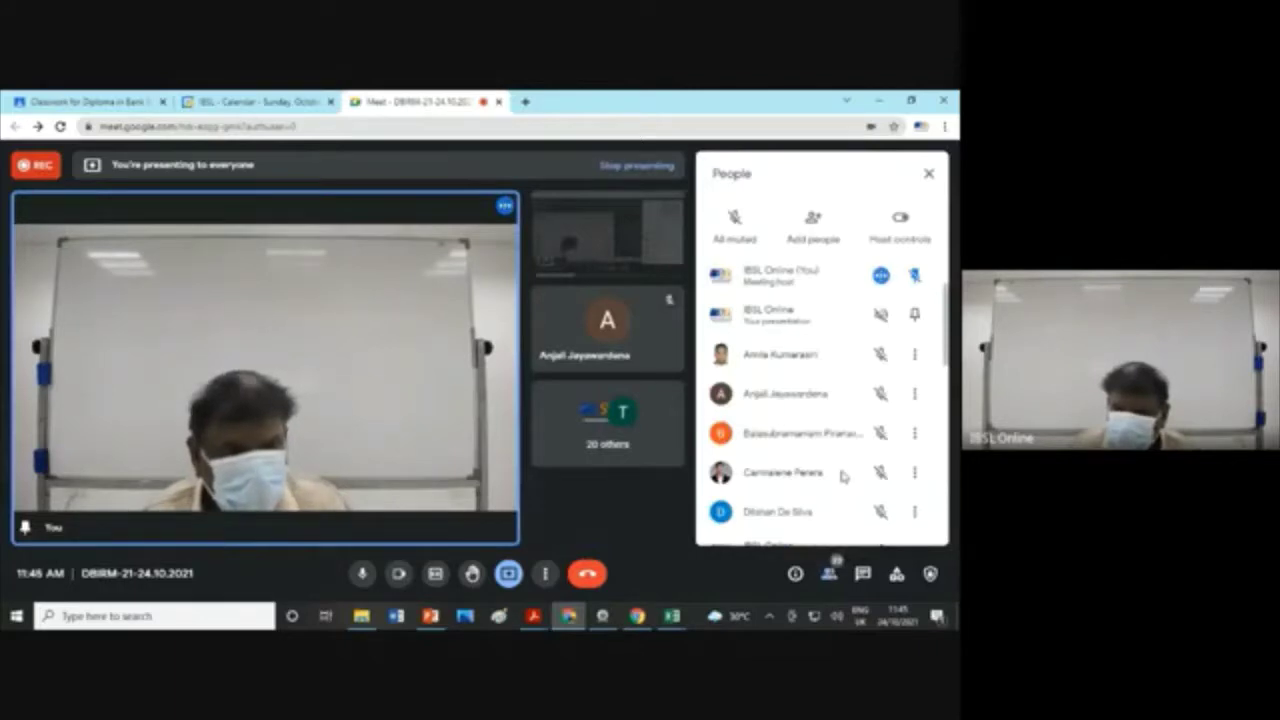
scroll(843, 477, "down", 2)
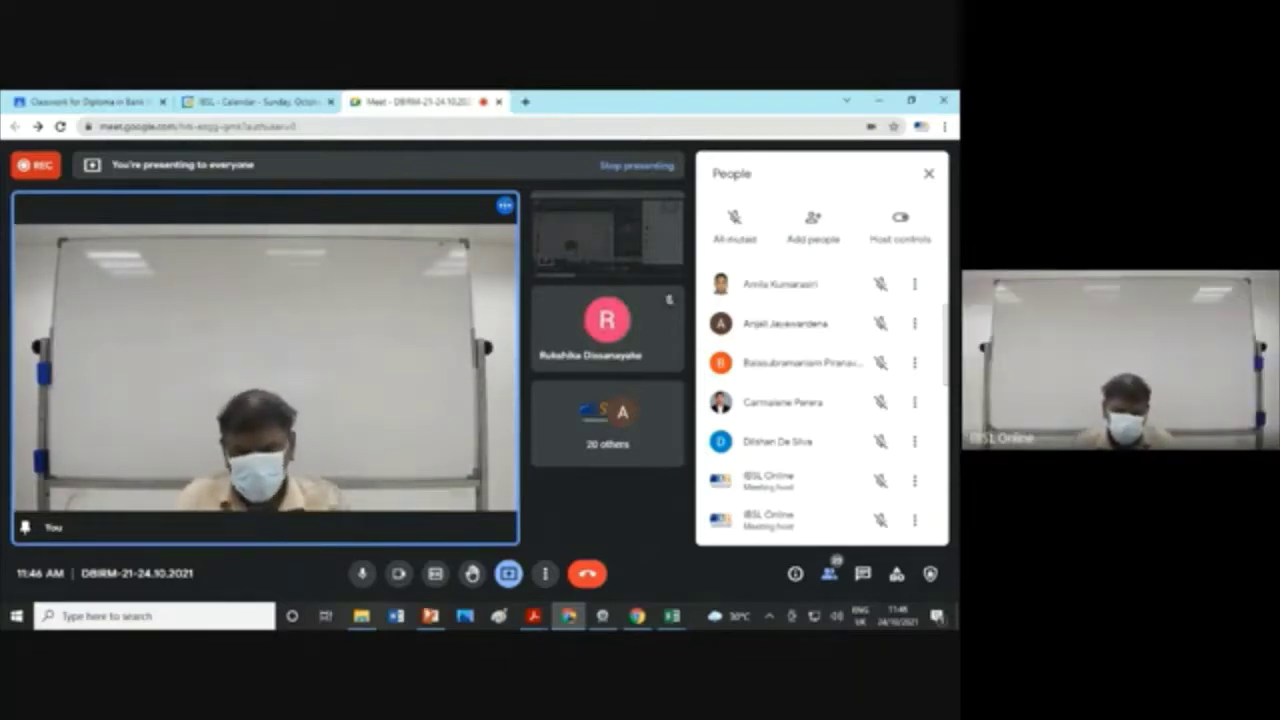
Step: Mute the presenter's microphone in the call and unmute it again
left_click(363, 577)
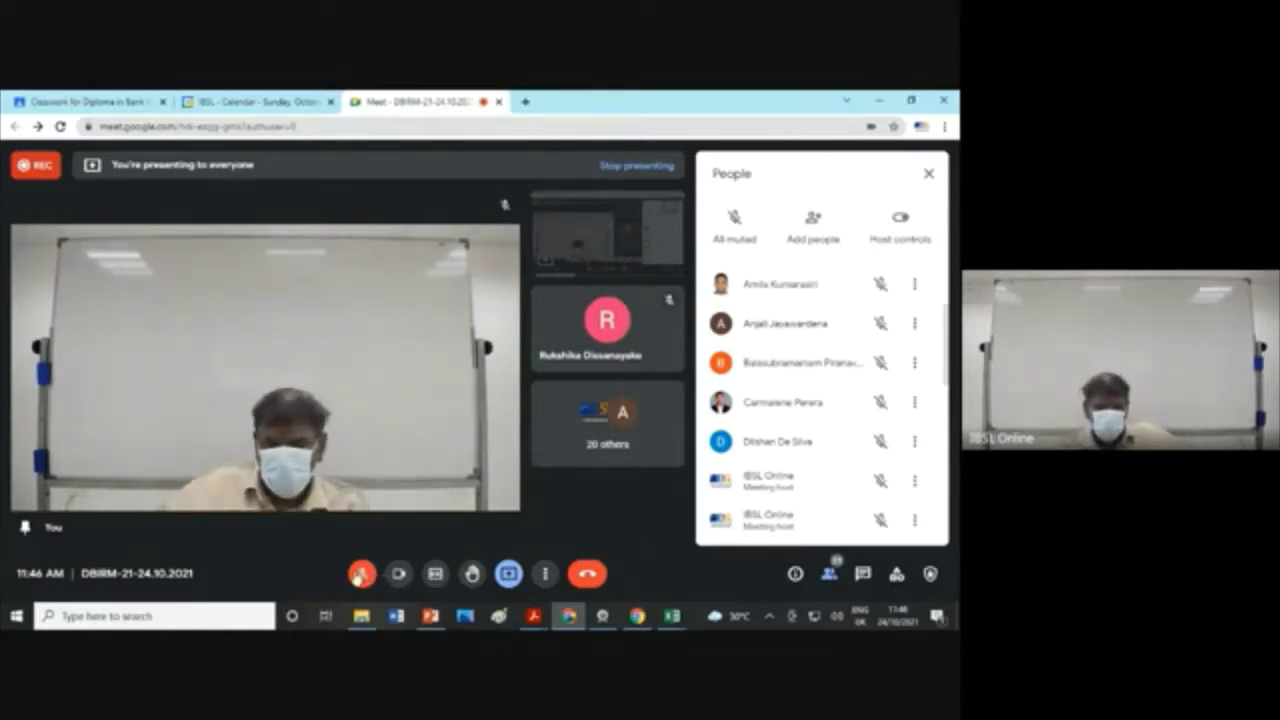
left_click(362, 574)
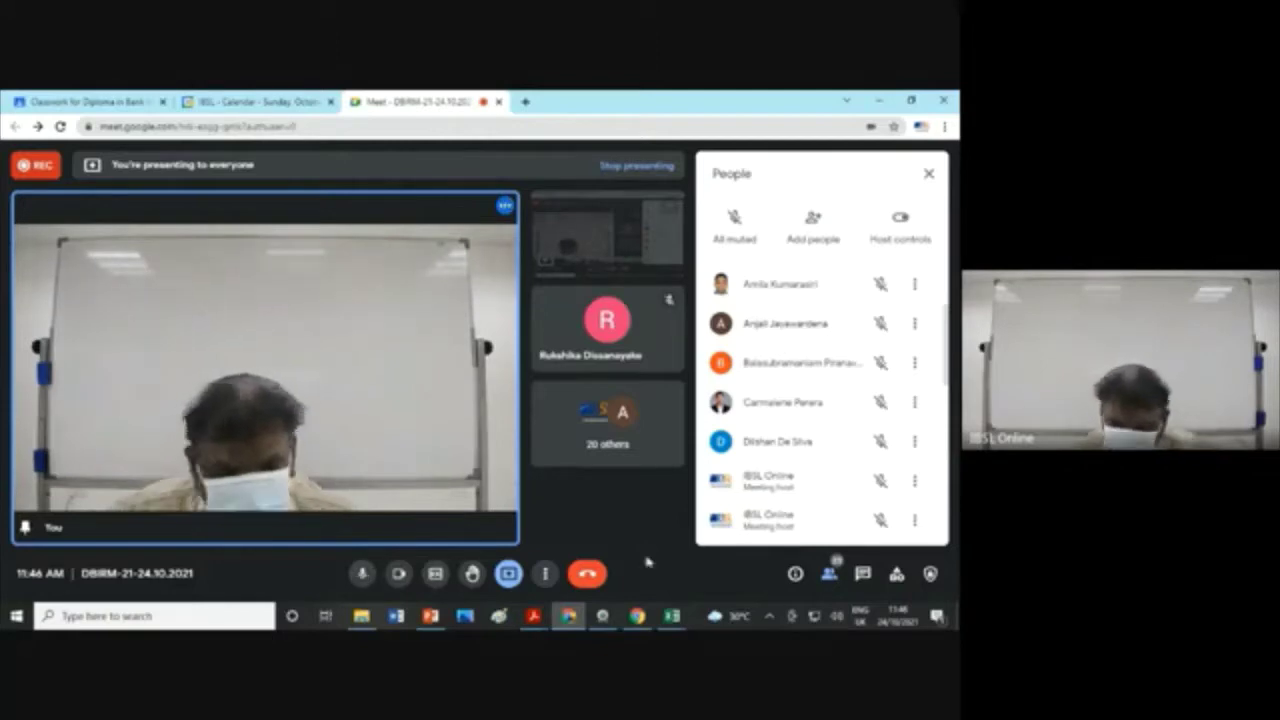
Step: Switch to the historic and VC approach VaR workbook in Excel and examine the ascending ordered changes down to the last observation
mouse_move(670, 615)
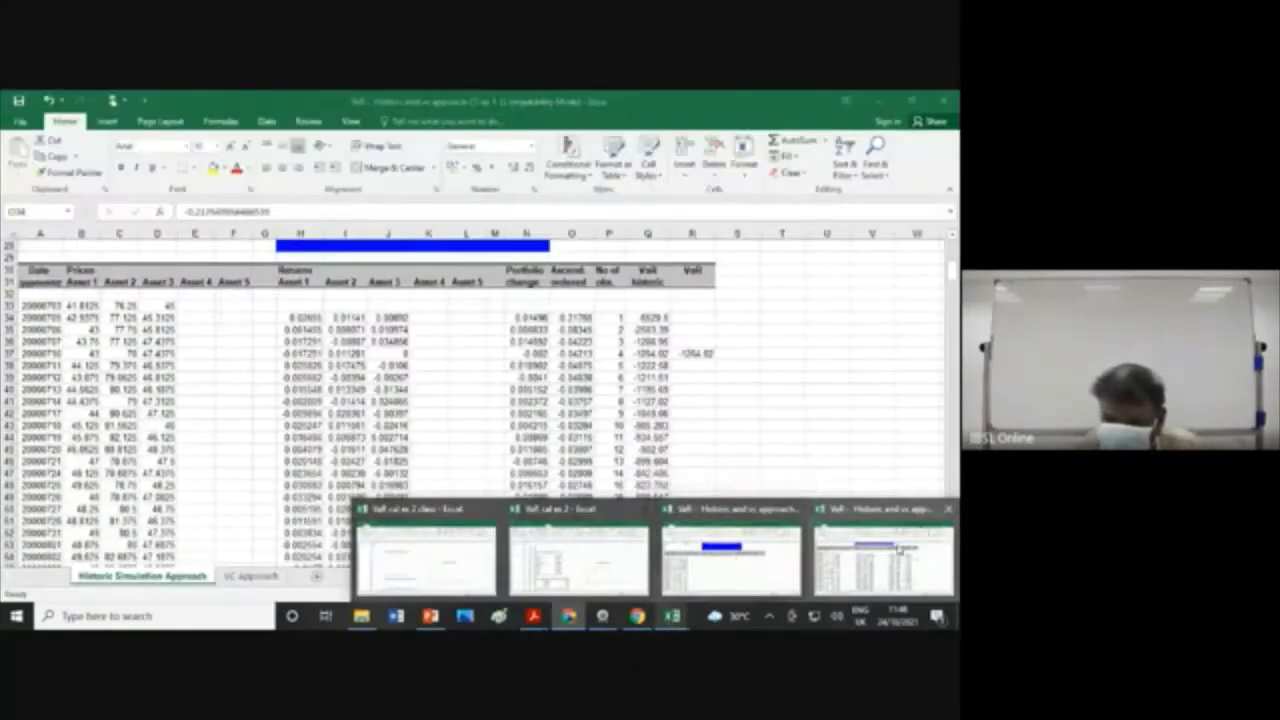
left_click(850, 555)
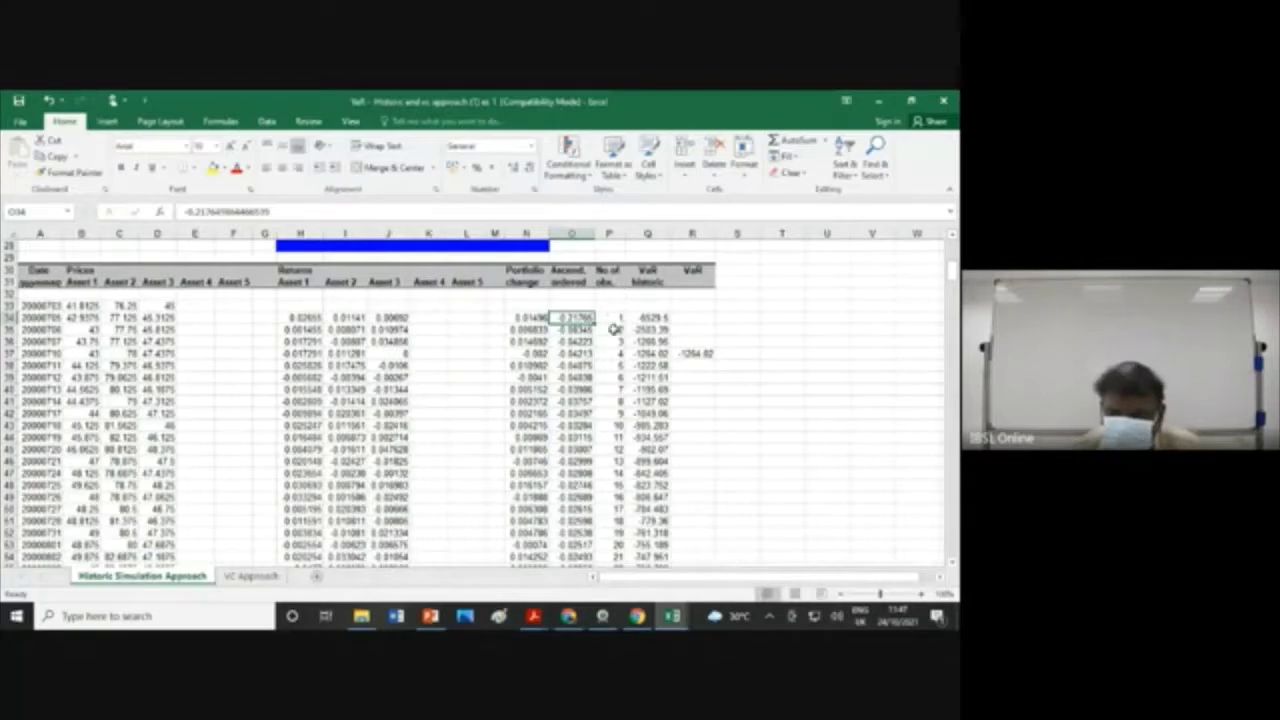
scroll(614, 325, "down", 20)
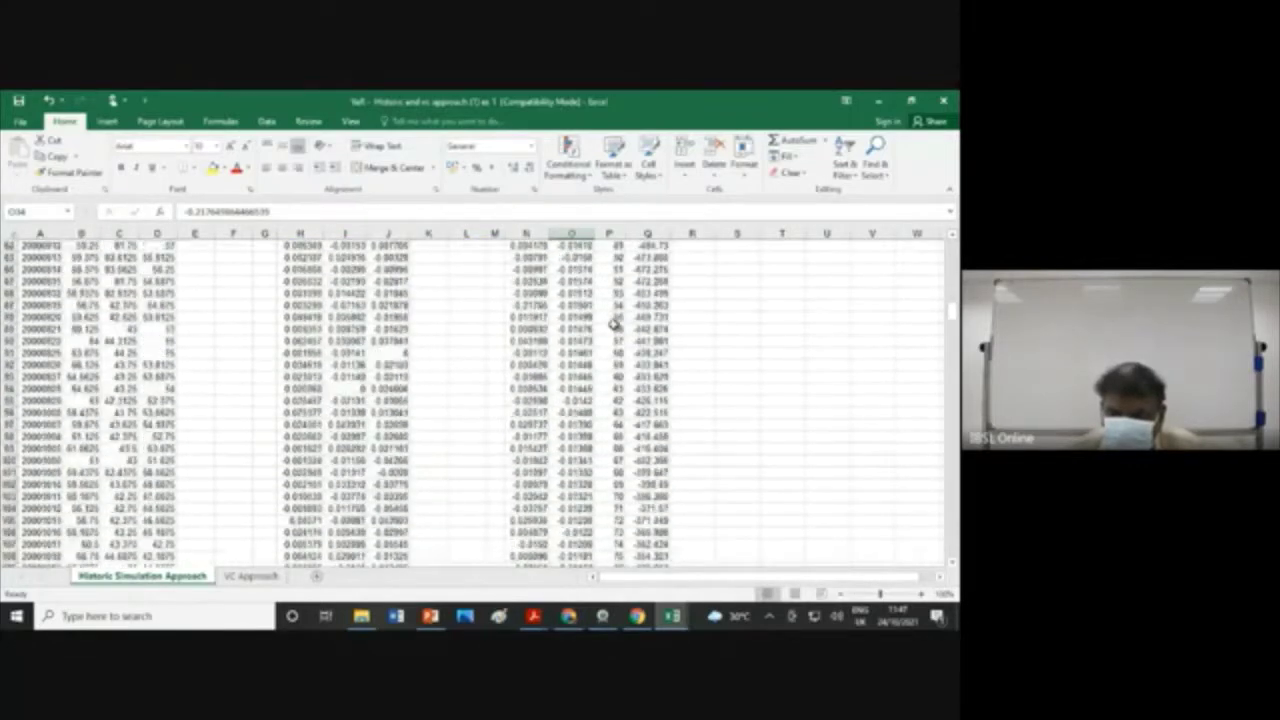
scroll(614, 325, "up", 20)
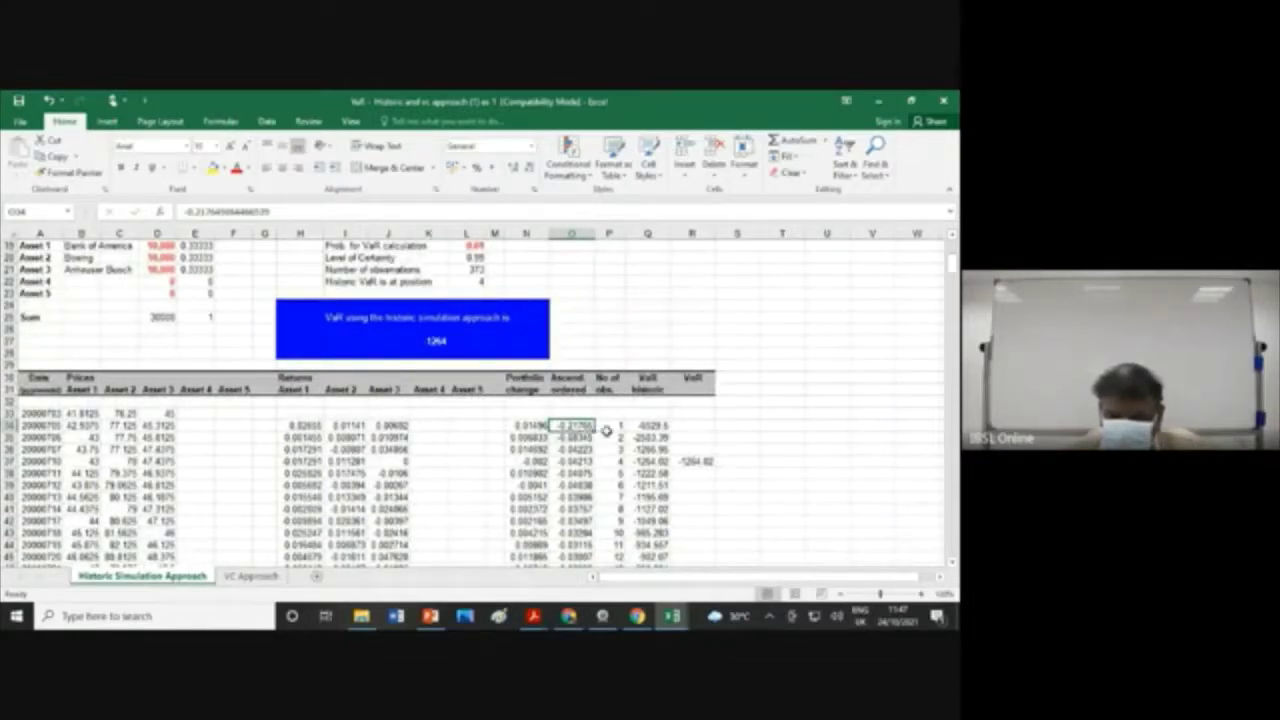
scroll(610, 430, "down", 20)
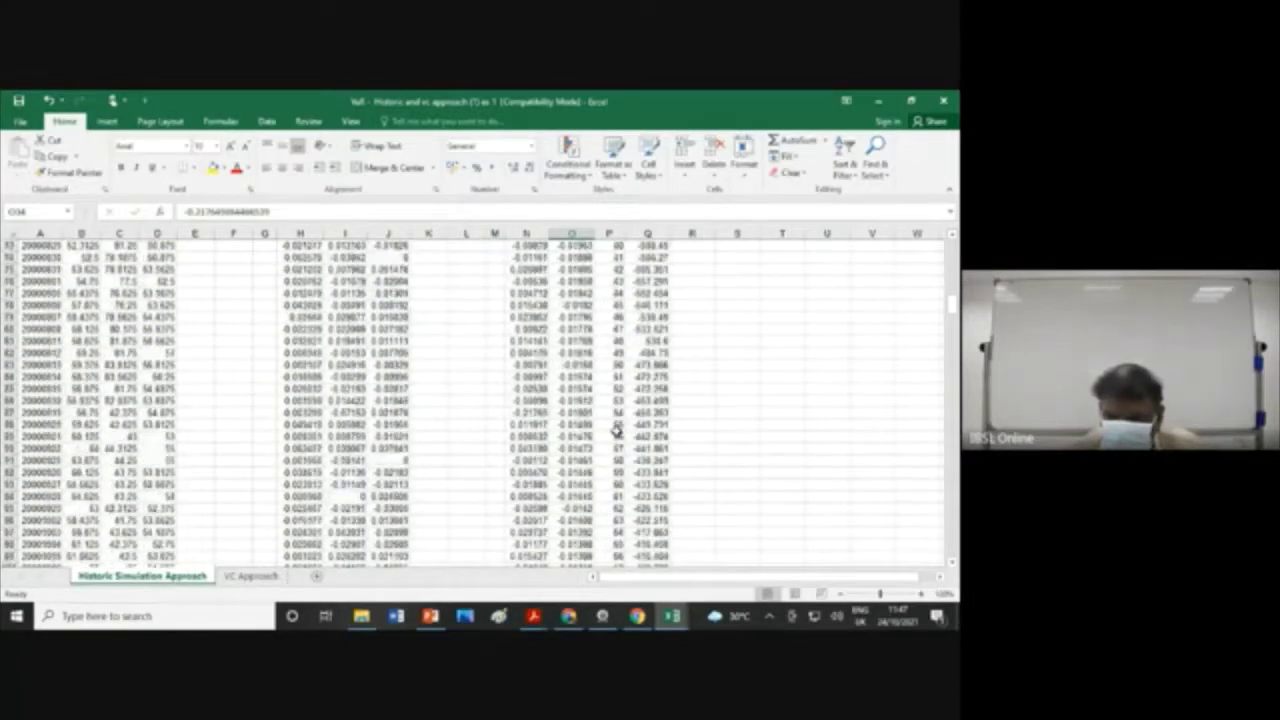
scroll(615, 430, "down", 20)
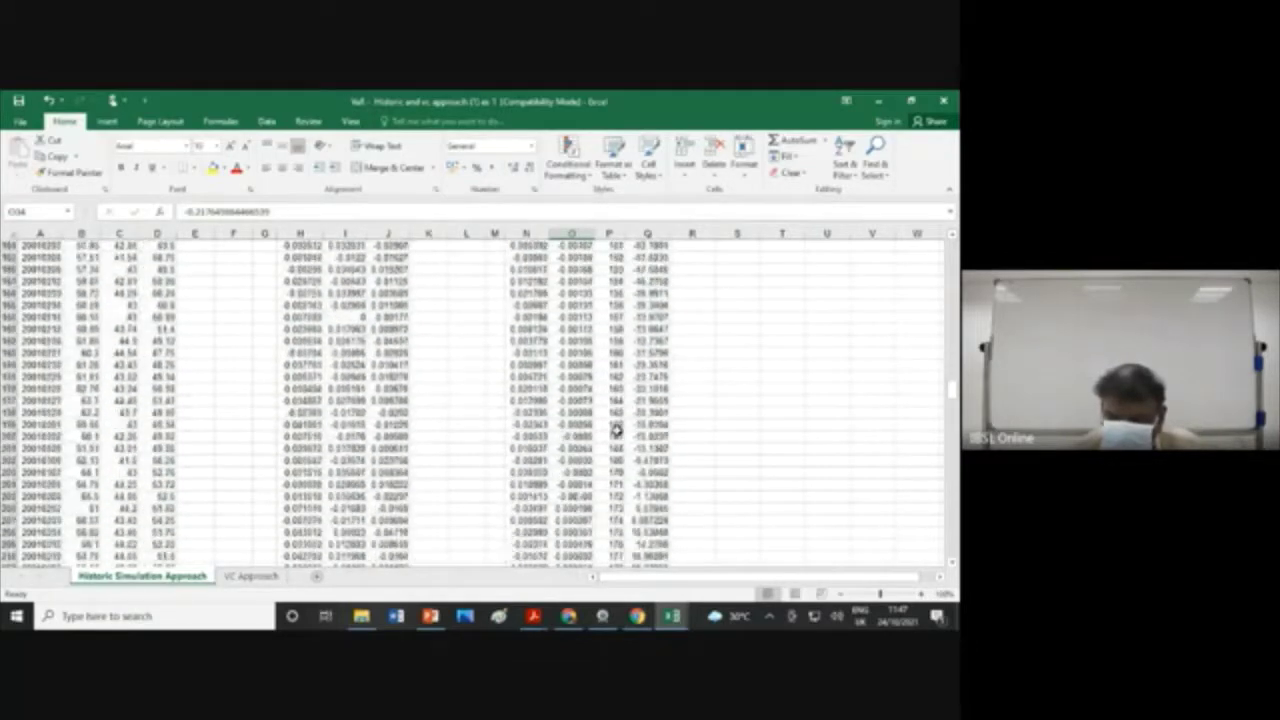
scroll(615, 430, "down", 20)
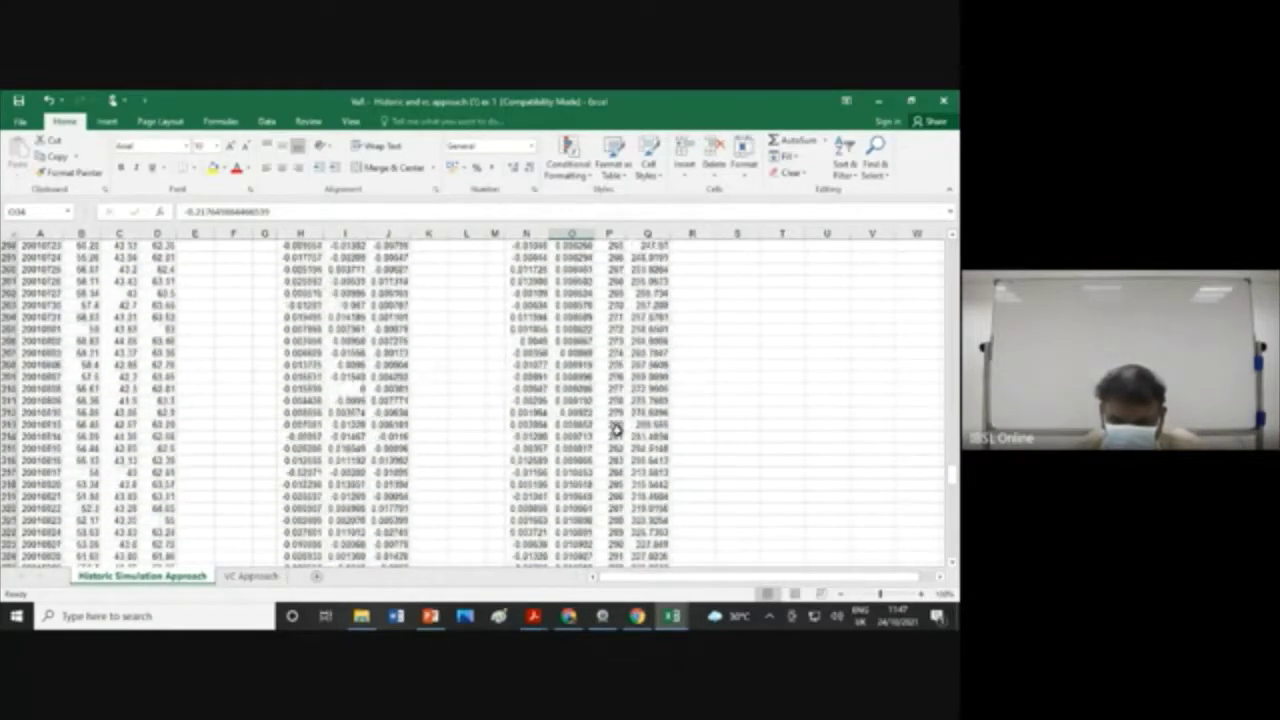
scroll(615, 430, "down", 20)
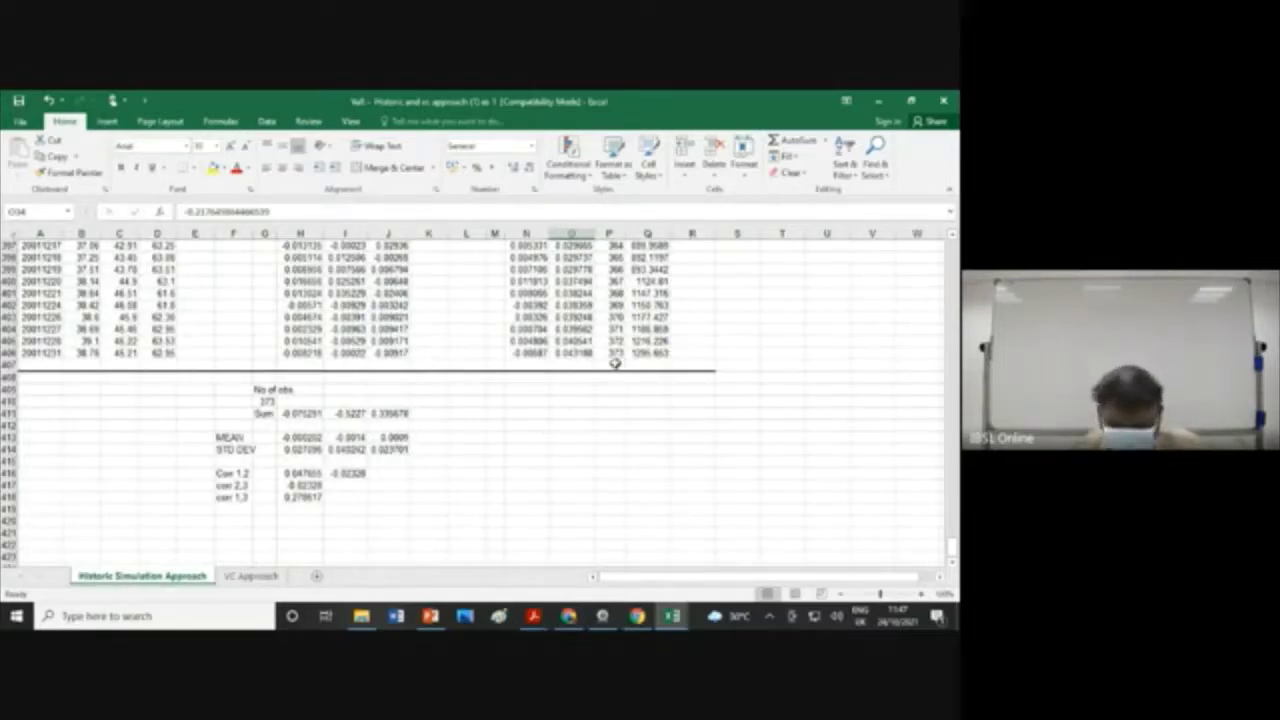
Step: Go back through the ordered changes to the start of the table, checking the portfolio and historic simulation summary above it
scroll(617, 362, "up", 14)
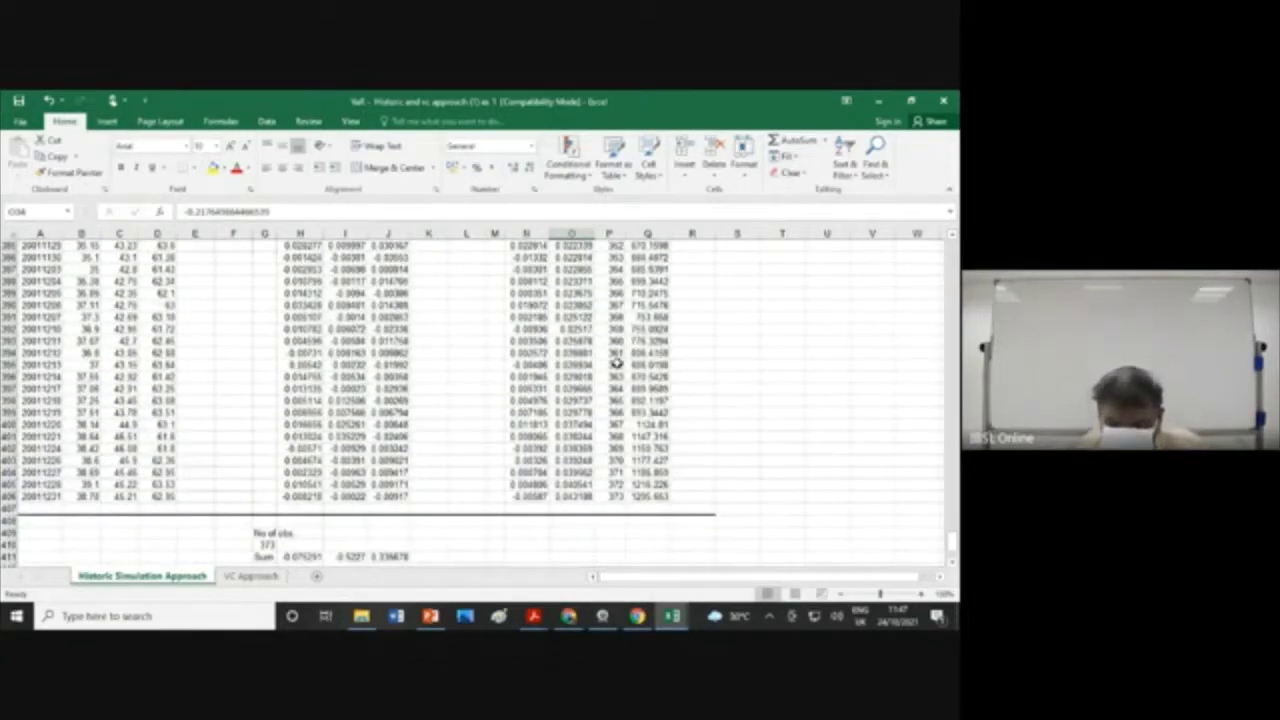
scroll(617, 364, "up", 20)
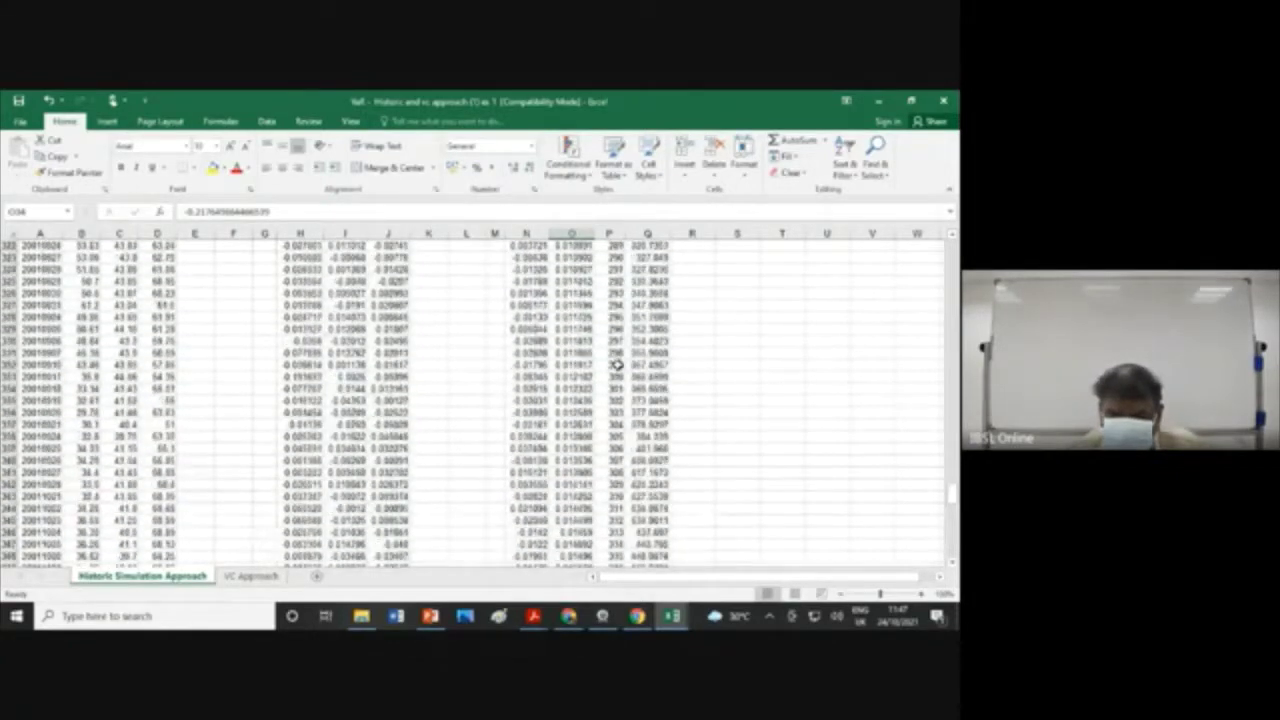
scroll(617, 364, "up", 20)
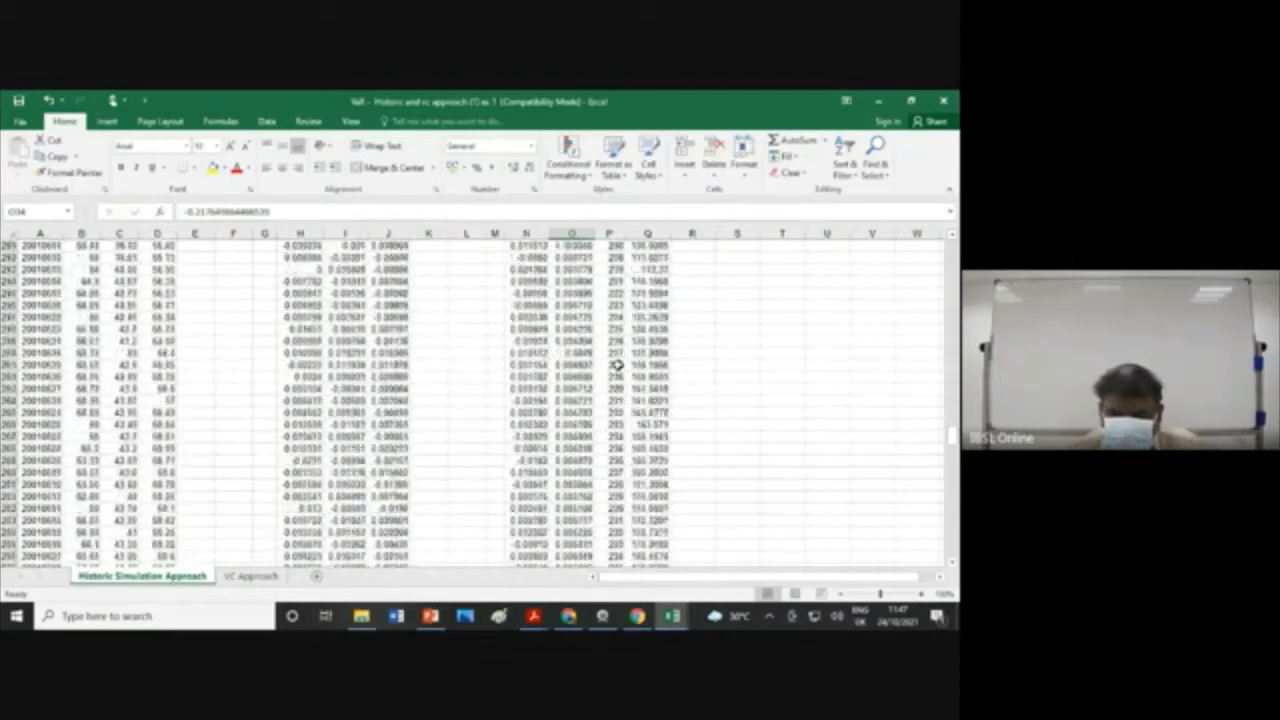
scroll(617, 364, "up", 20)
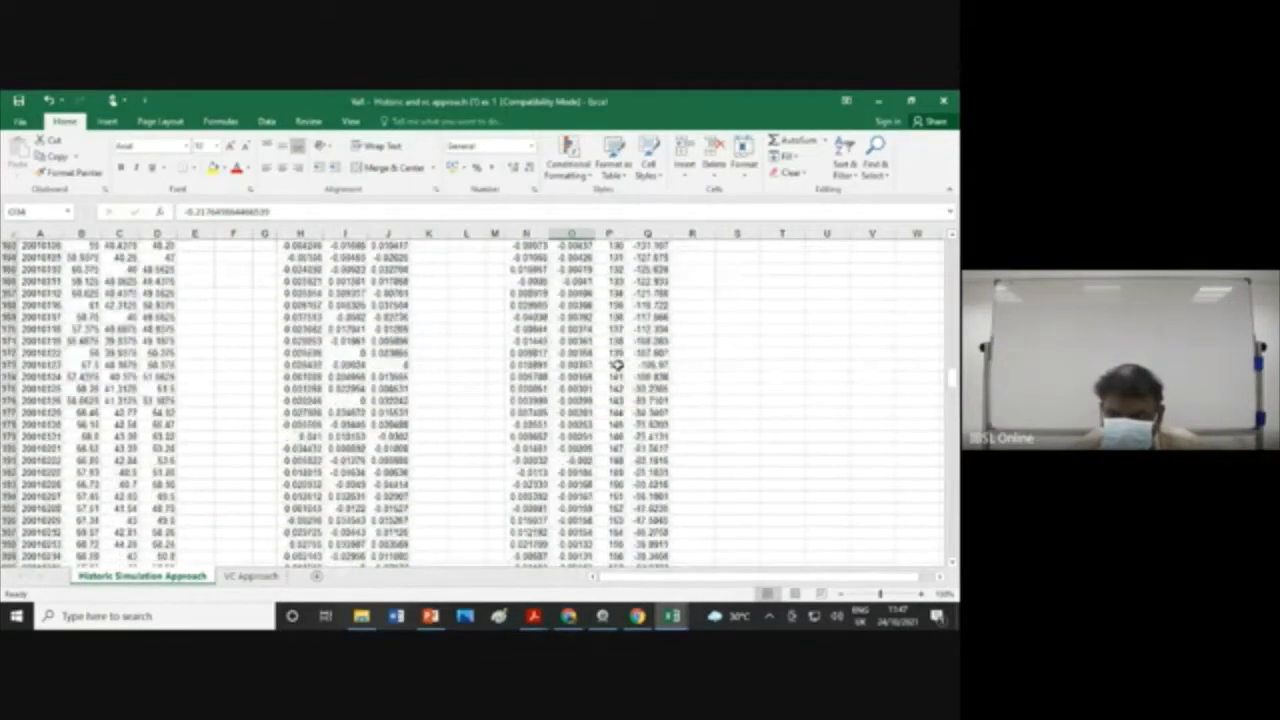
scroll(617, 364, "up", 20)
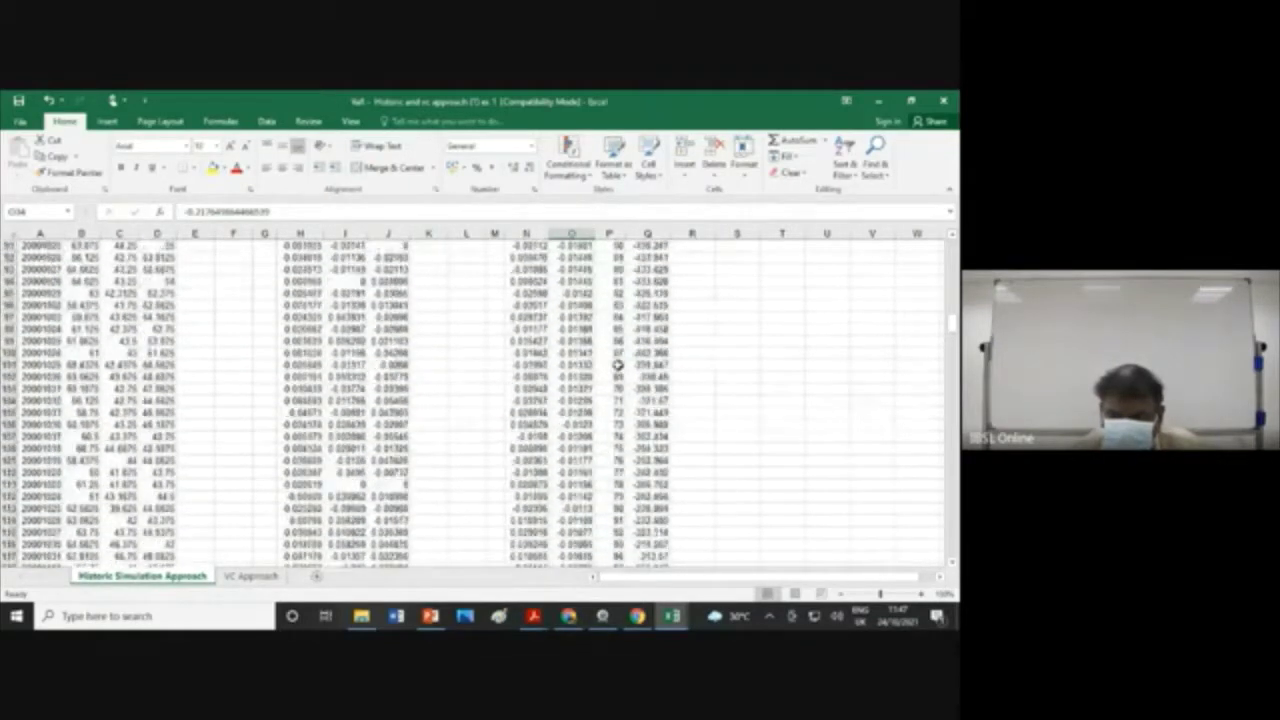
scroll(617, 364, "up", 13)
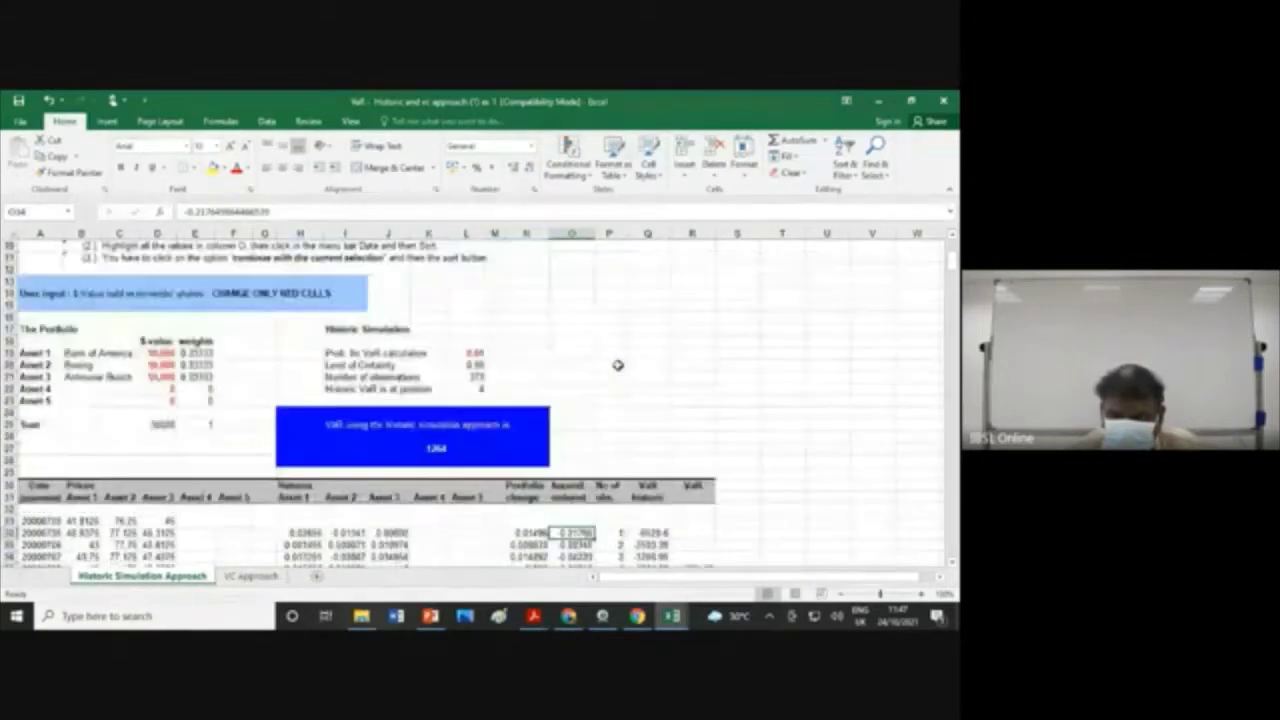
scroll(617, 364, "down", 6)
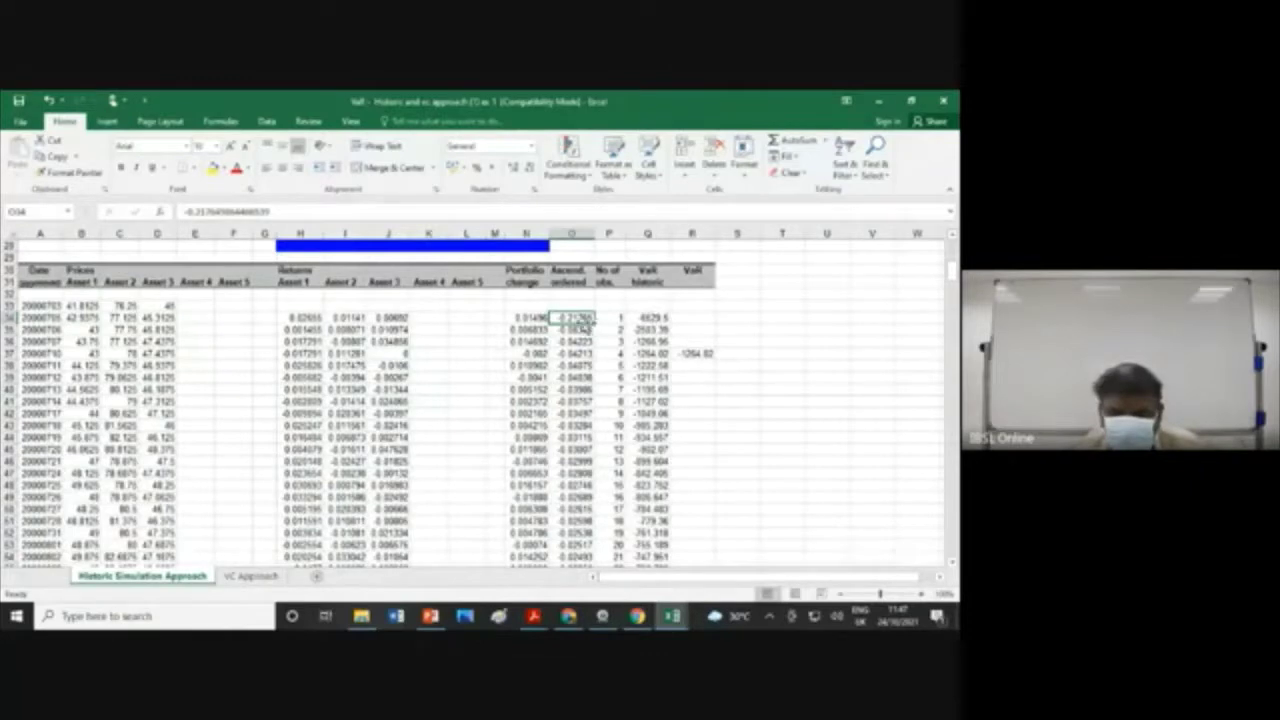
Step: Select the first historic VaR value, Q34, and examine its formula against the portfolio sum and the lowest ordered changes
left_click(656, 318)
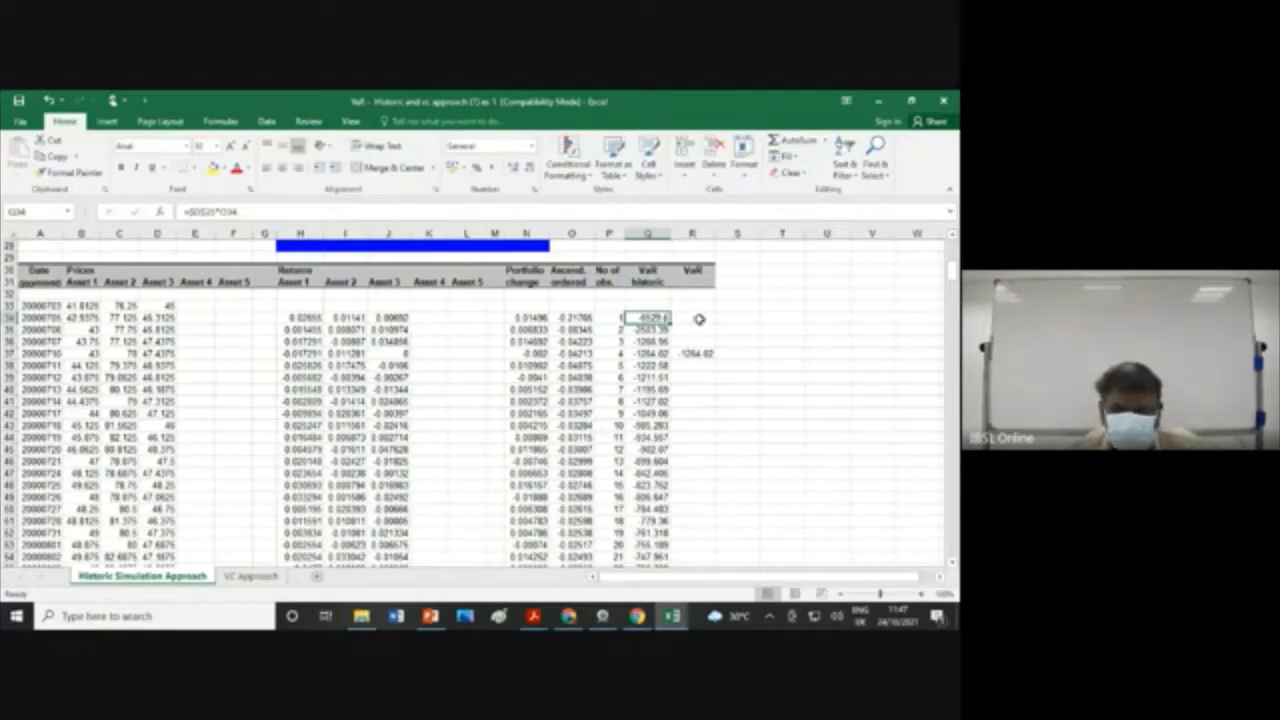
scroll(699, 319, "up", 1)
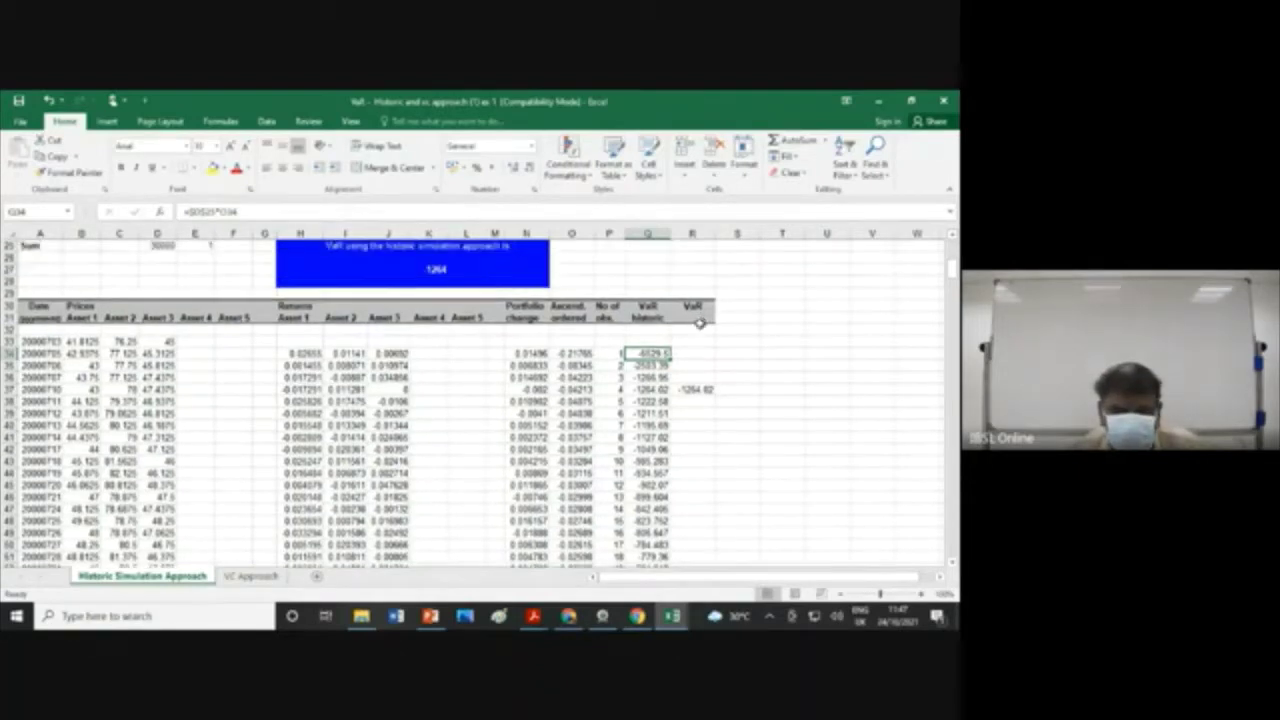
scroll(696, 326, "up", 2)
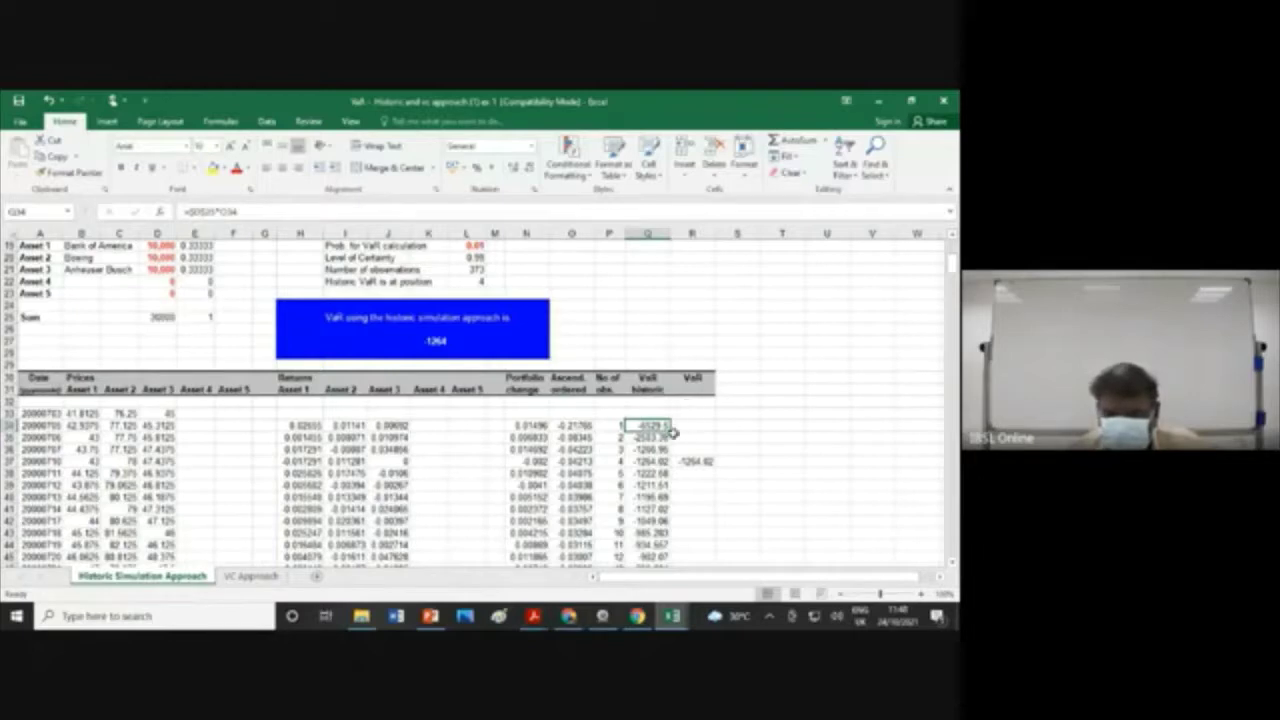
scroll(745, 343, "down", 1)
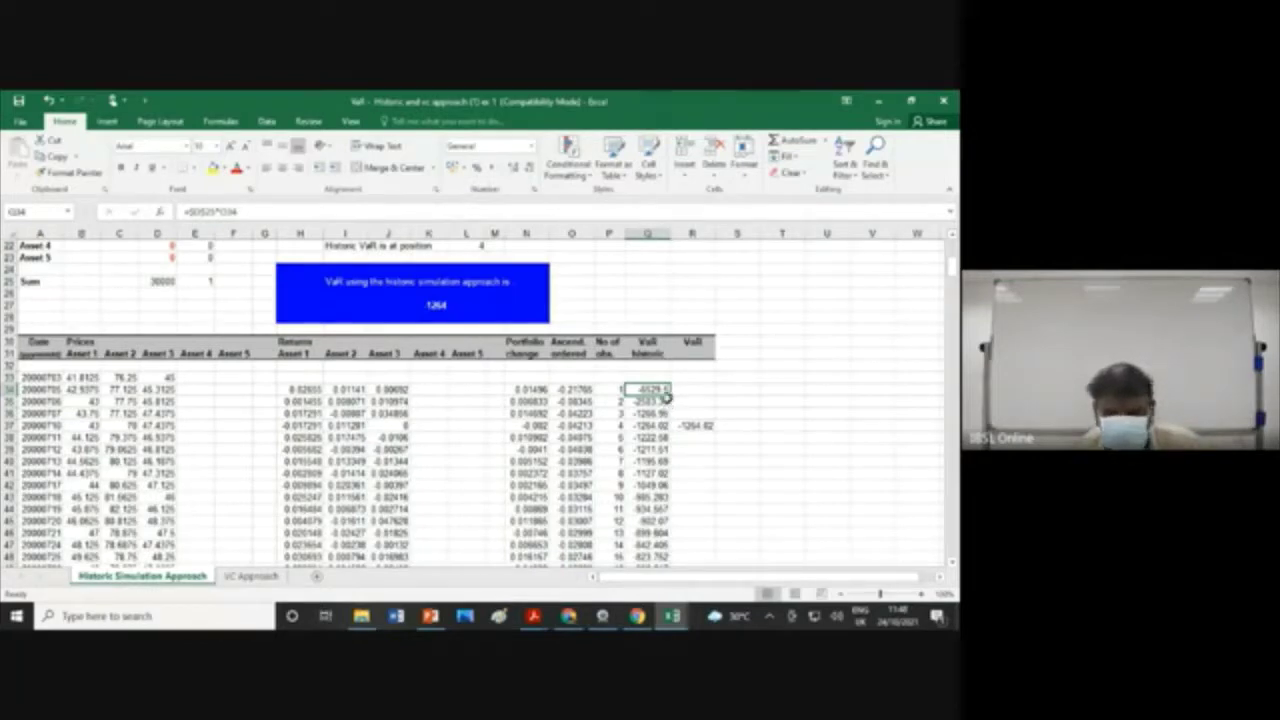
scroll(667, 397, "down", 2)
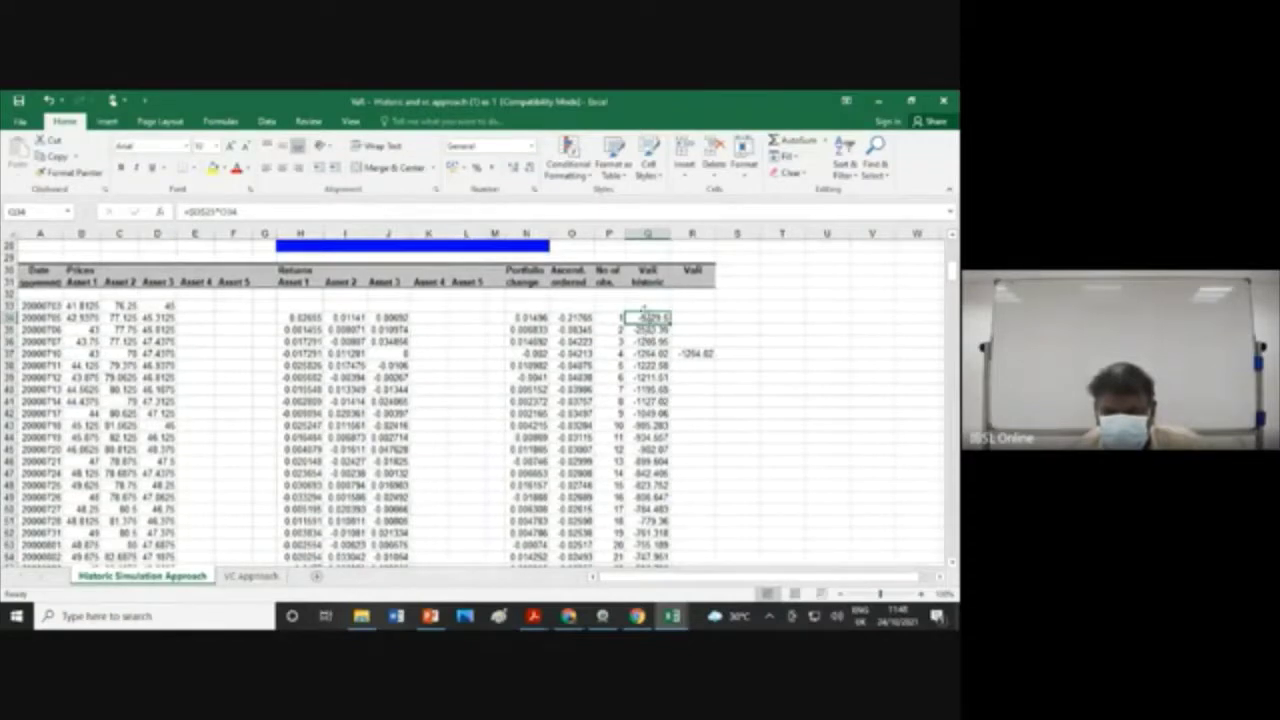
scroll(670, 385, "up", 1)
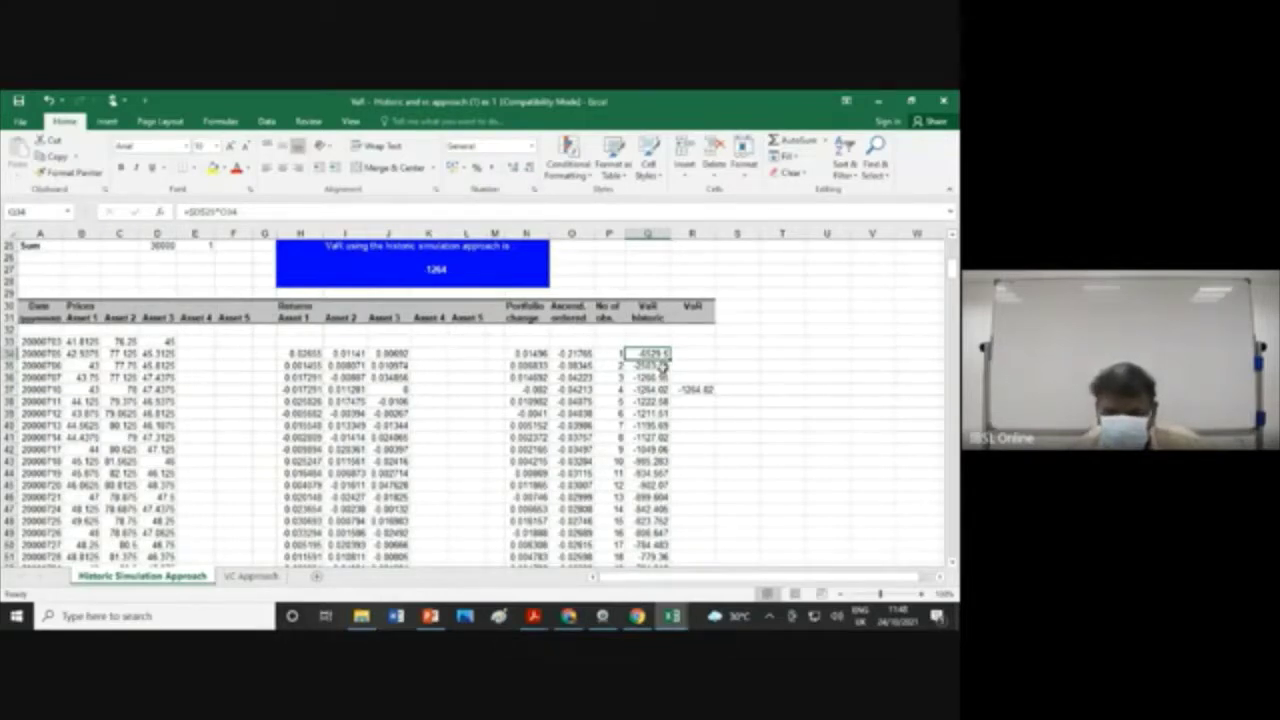
scroll(662, 366, "down", 2)
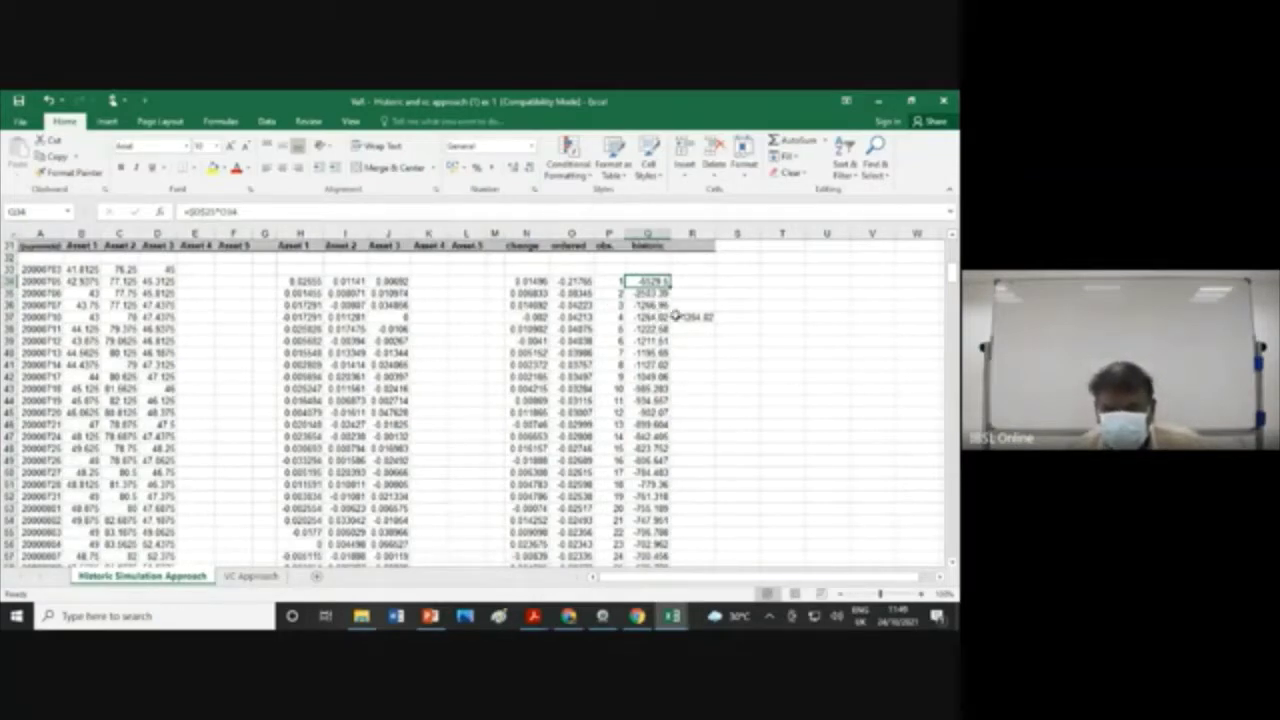
Step: Examine the historic VaR column from the largest losses down to the gains at the last observation
scroll(675, 322, "down", 20)
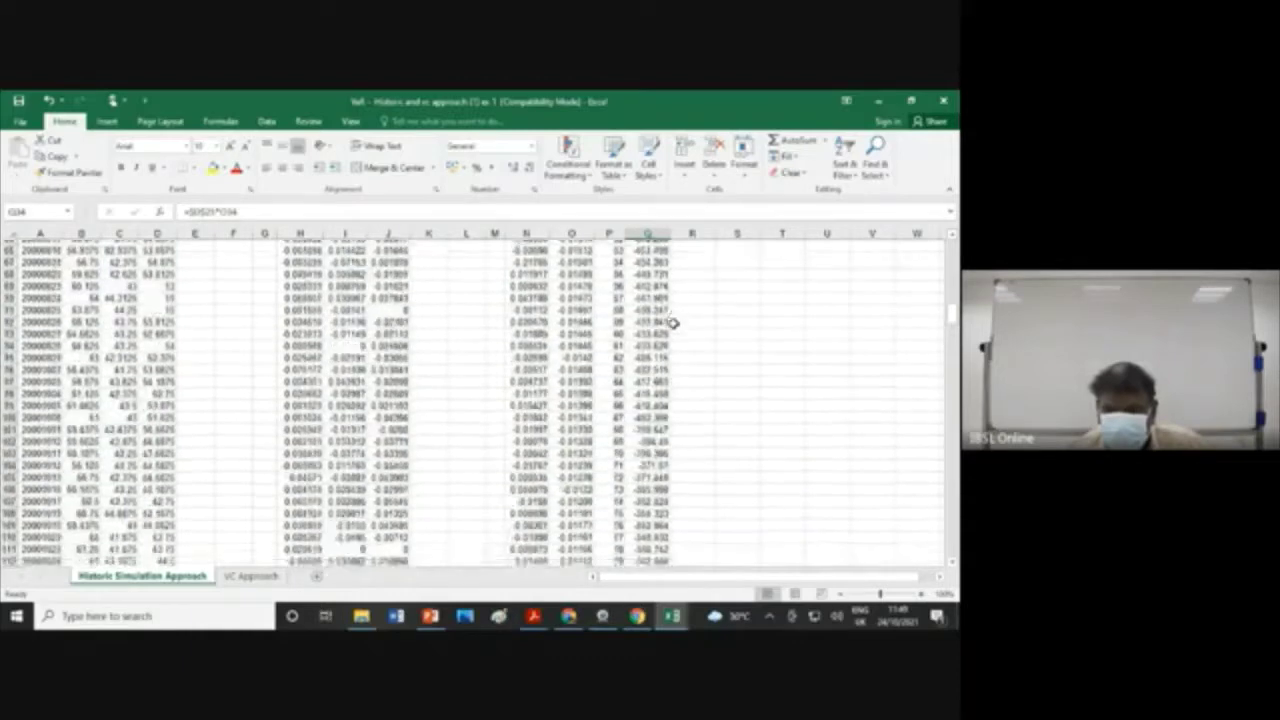
scroll(675, 322, "down", 20)
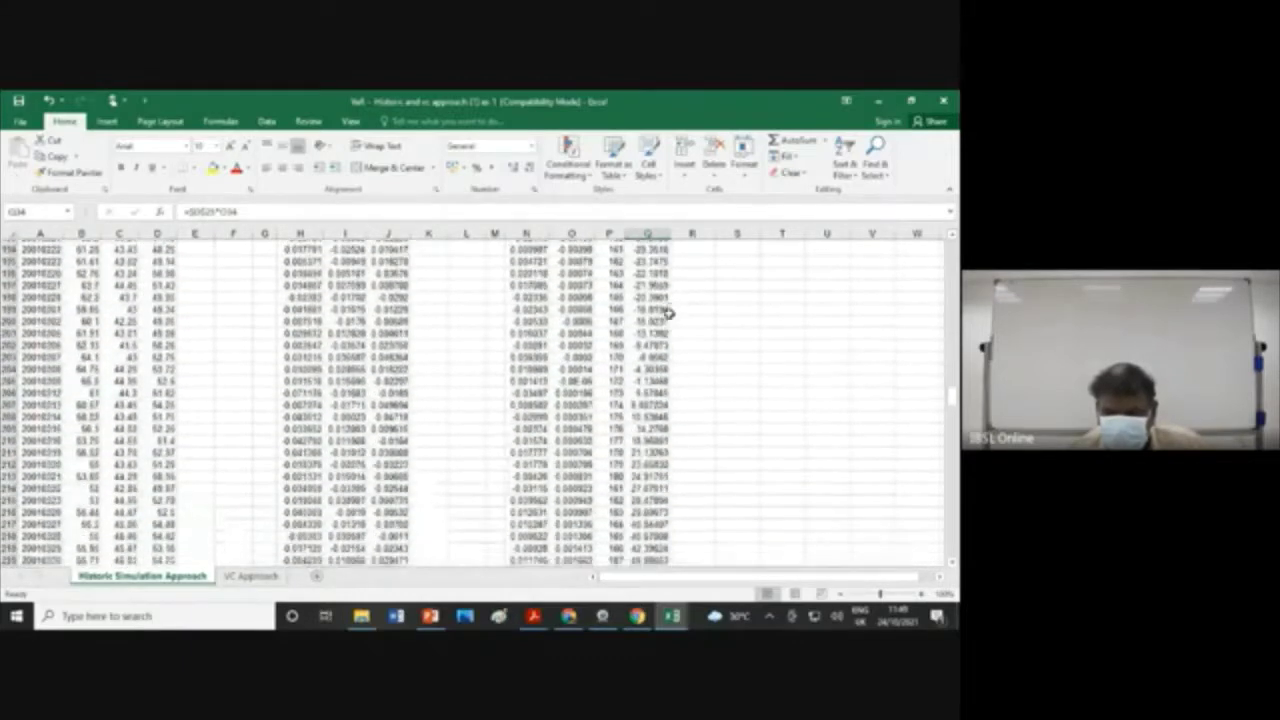
scroll(672, 306, "down", 20)
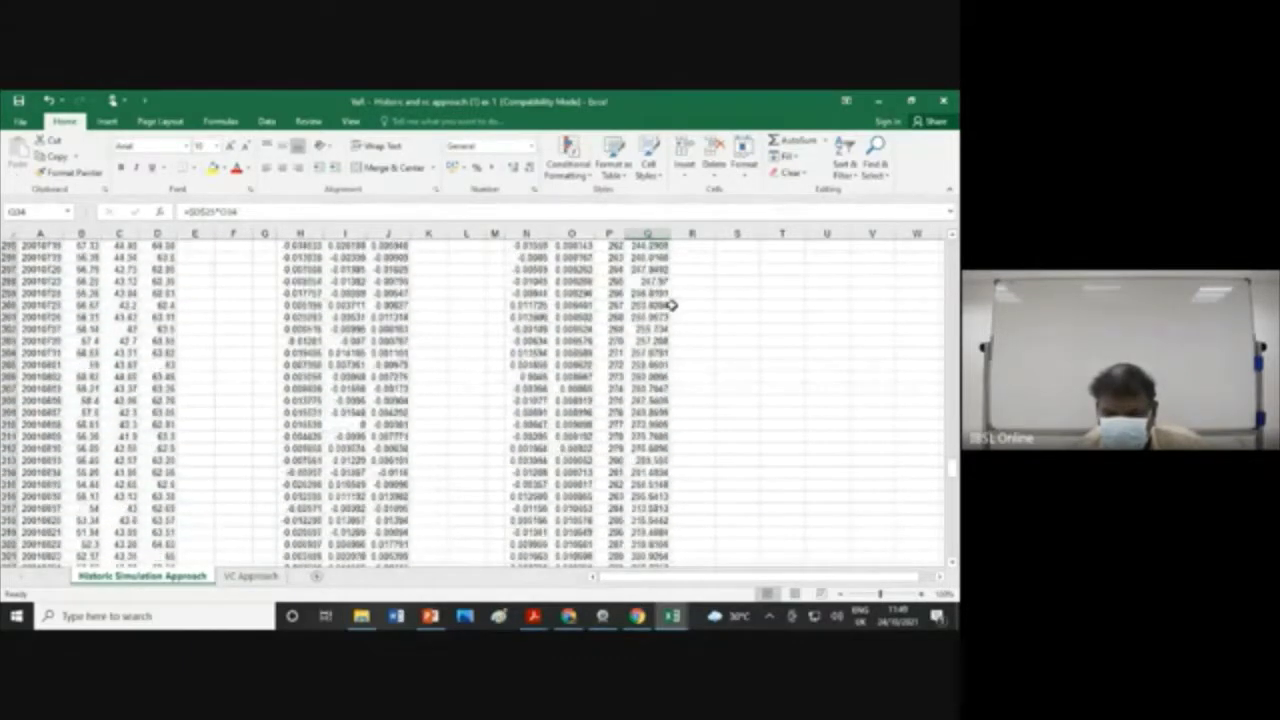
scroll(672, 306, "down", 20)
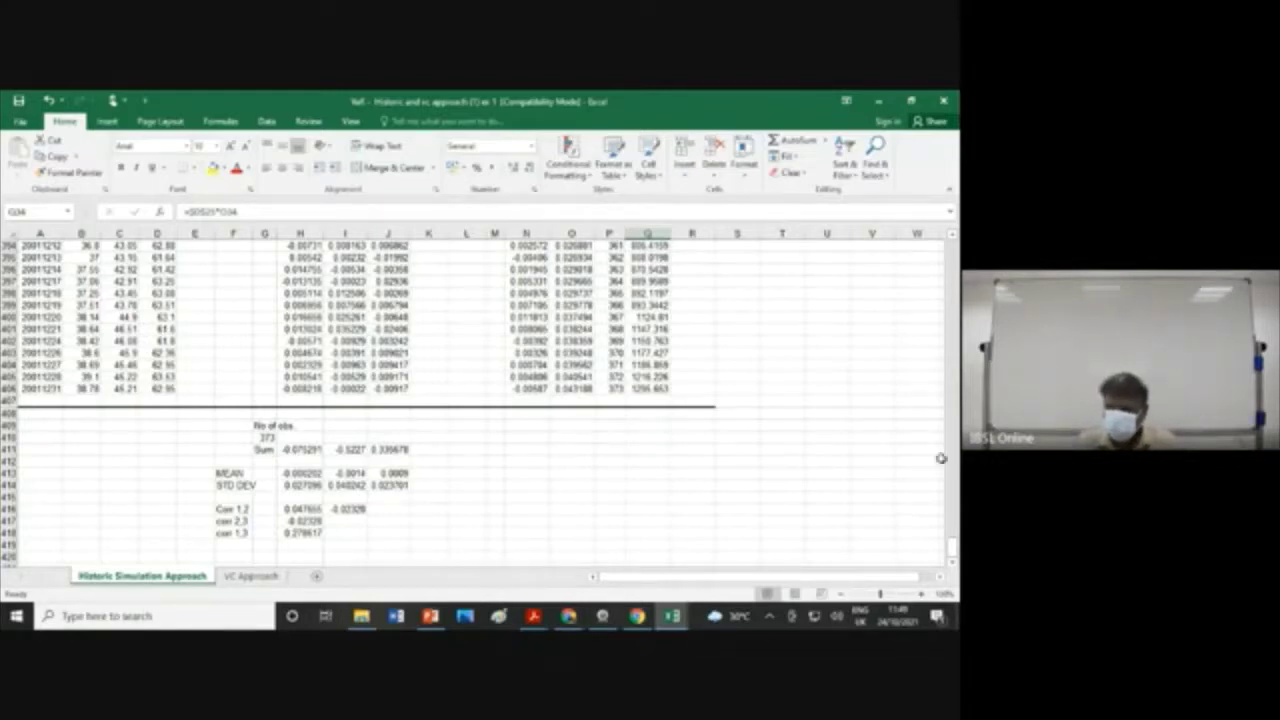
Step: Return to the start of the table and review the historic VaR at position 4 alongside the neighbouring observations
scroll(480, 400, "up", 20)
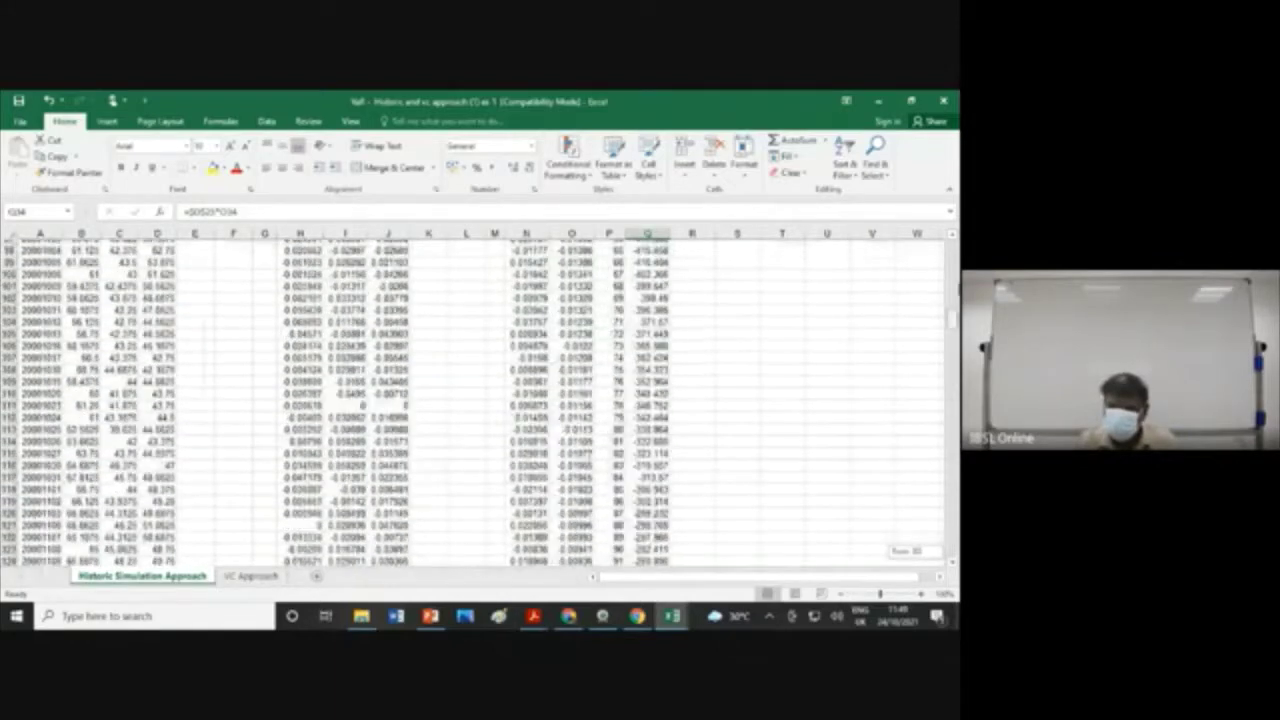
scroll(480, 400, "up", 20)
scroll(431, 543, "down", 5)
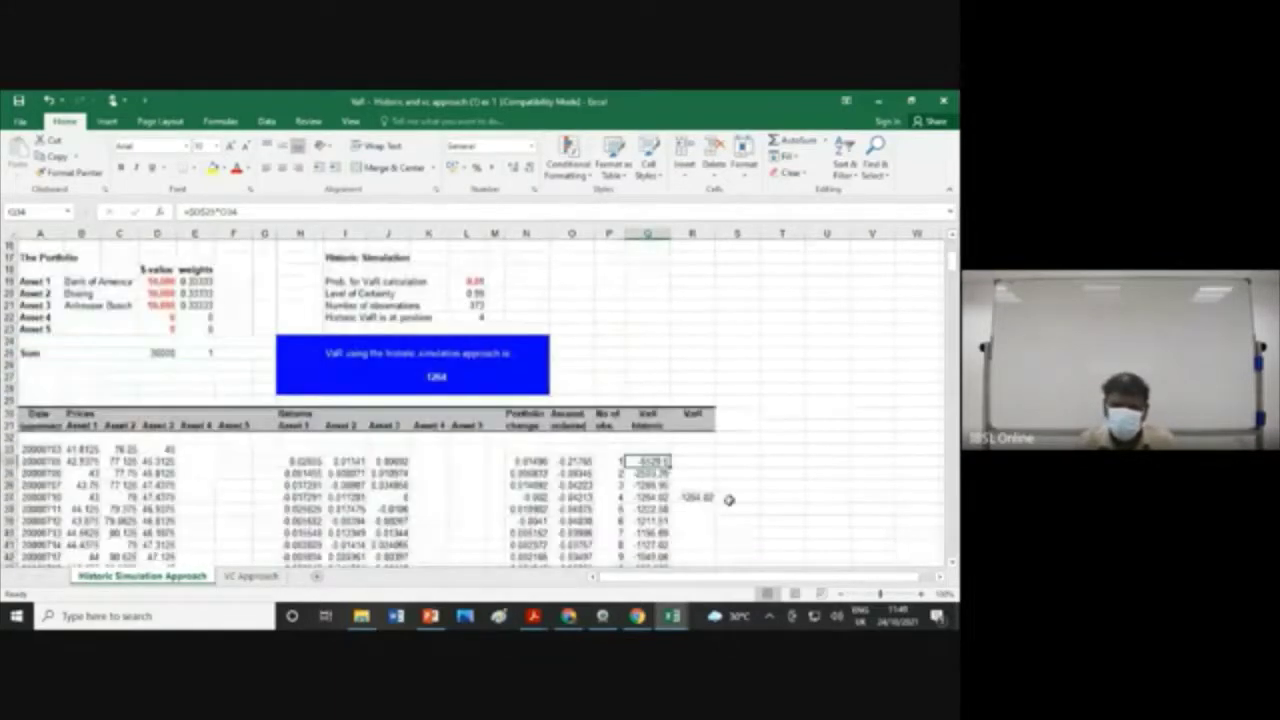
scroll(655, 468, "down", 4)
scroll(655, 468, "down", 3)
scroll(655, 468, "up", 3)
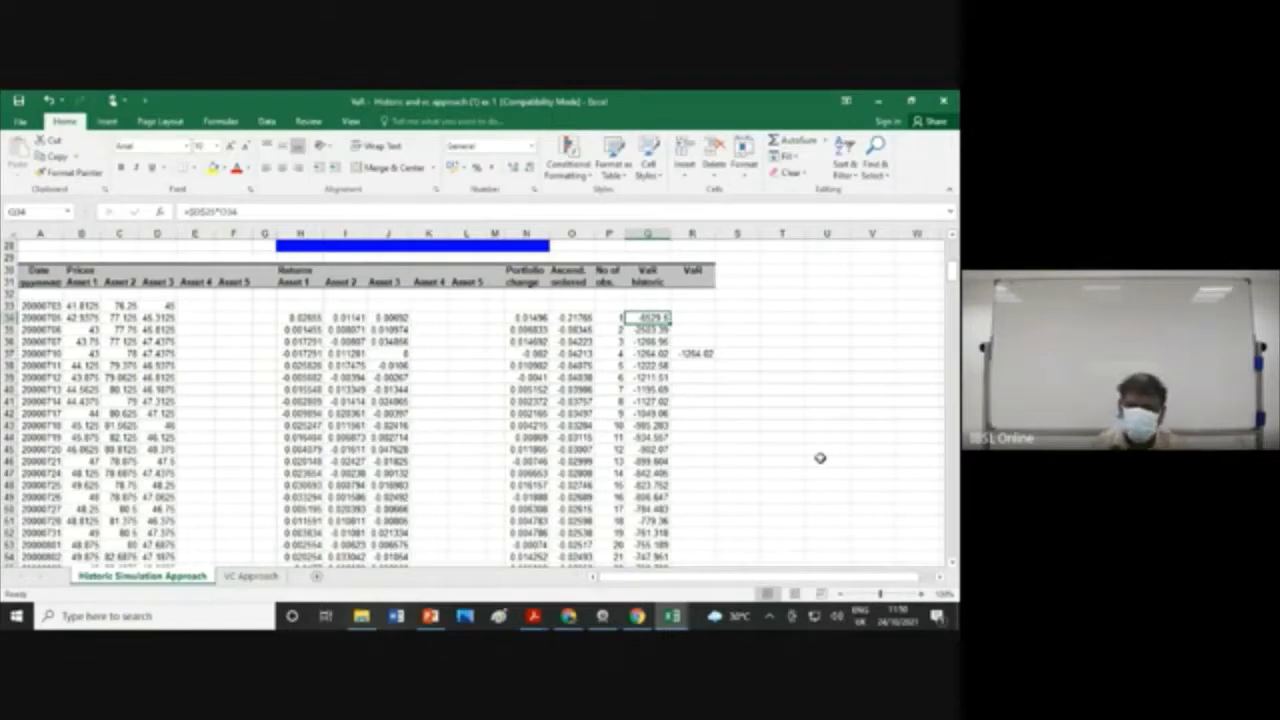
scroll(816, 416, "down", 4)
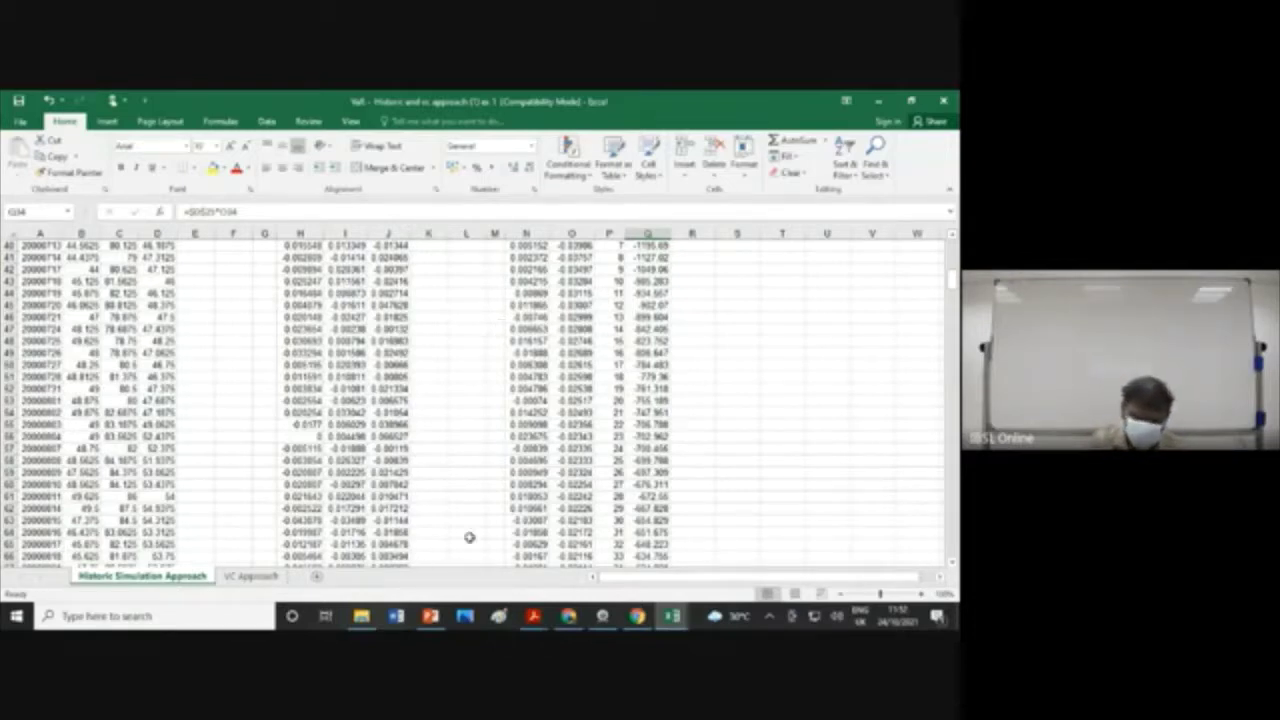
Step: Switch to the Google Meet call in Chrome and look through the participant list to its end and back up
left_click(572, 617)
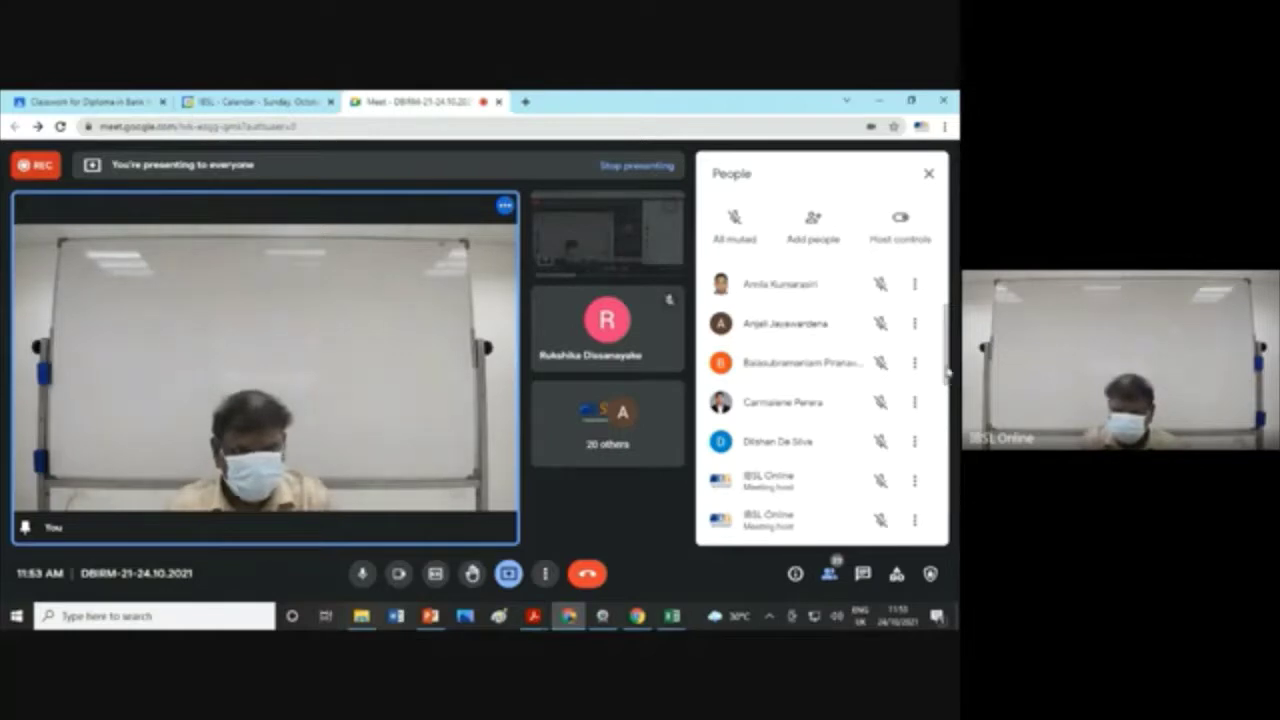
scroll(948, 378, "down", 5)
scroll(948, 370, "down", 3)
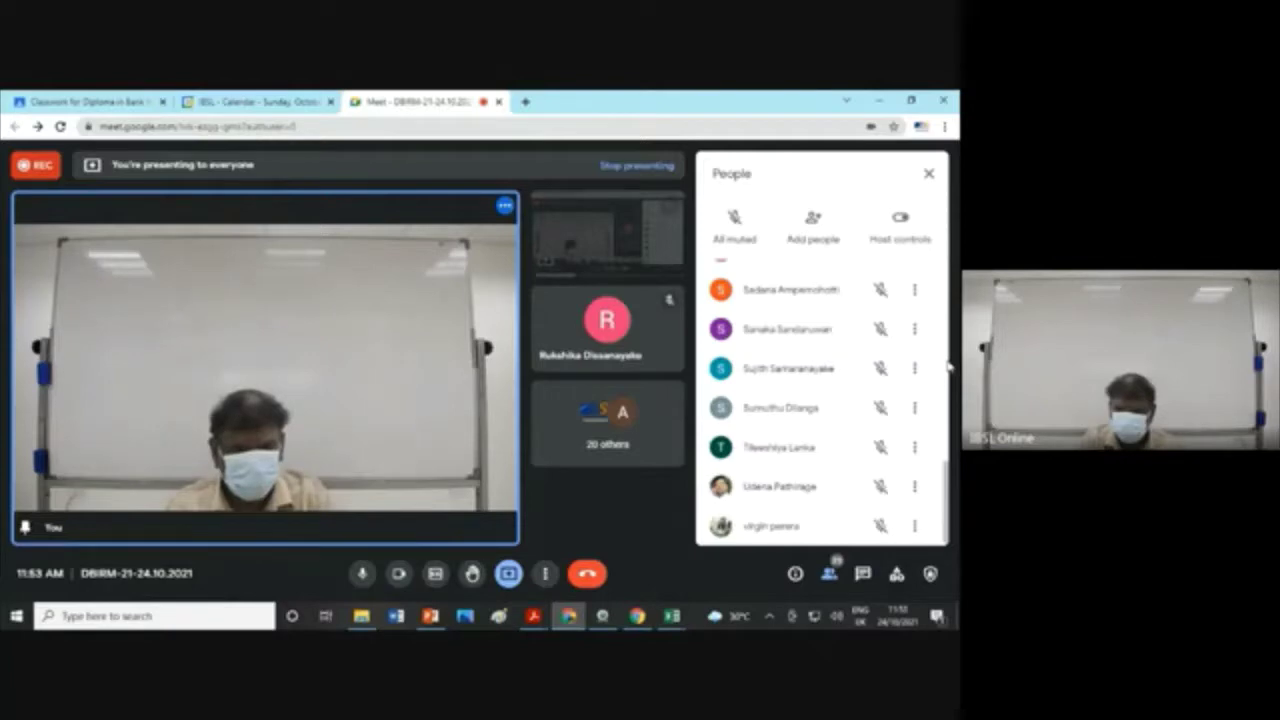
scroll(948, 365, "up", 2)
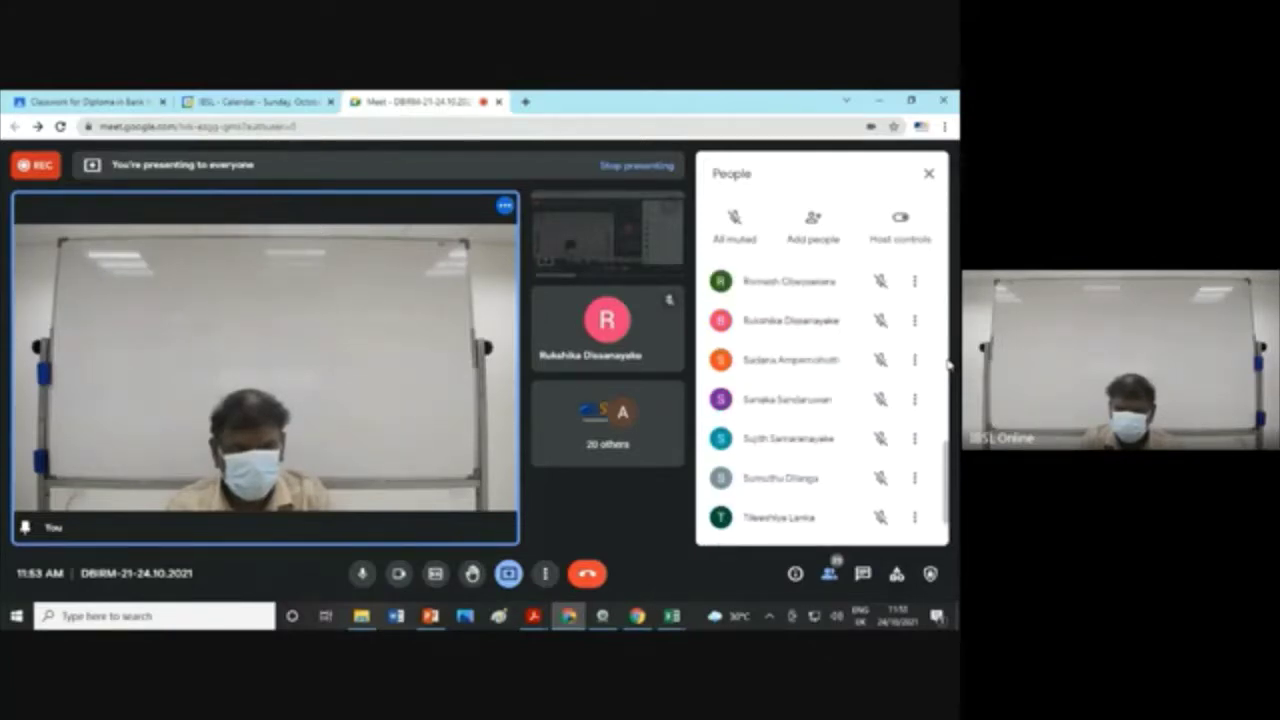
scroll(948, 365, "up", 2)
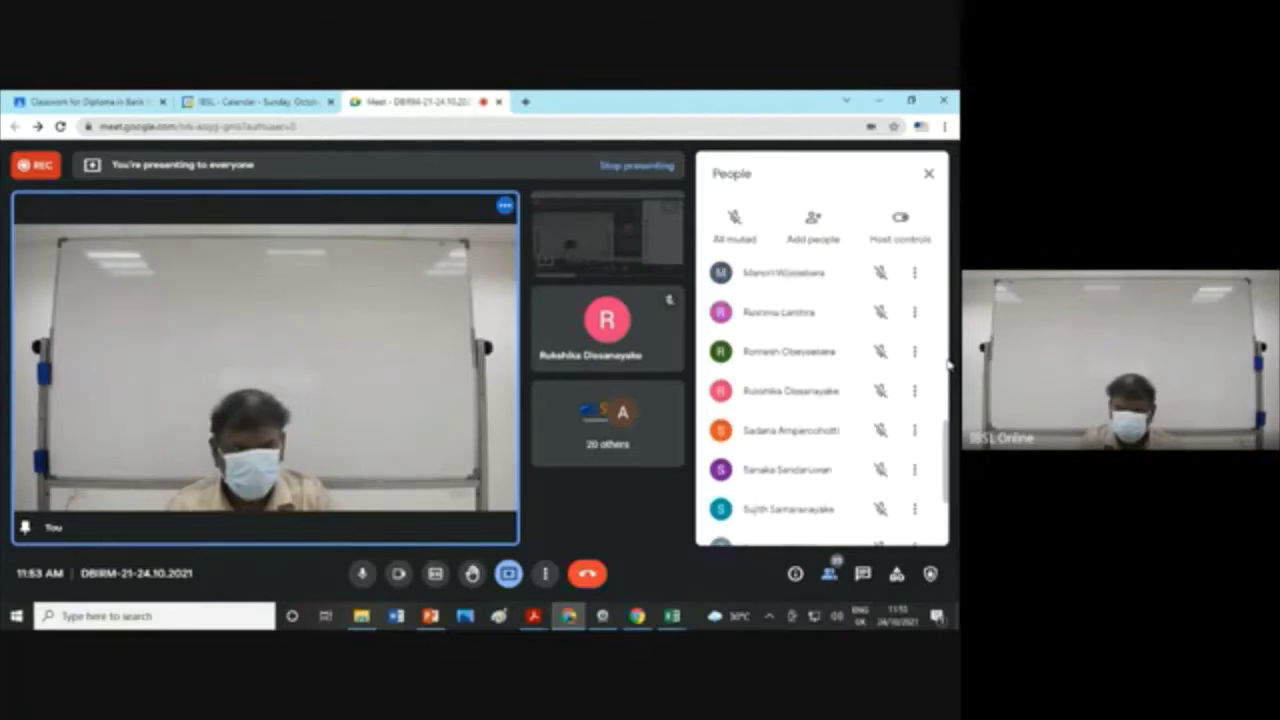
scroll(948, 365, "up", 4)
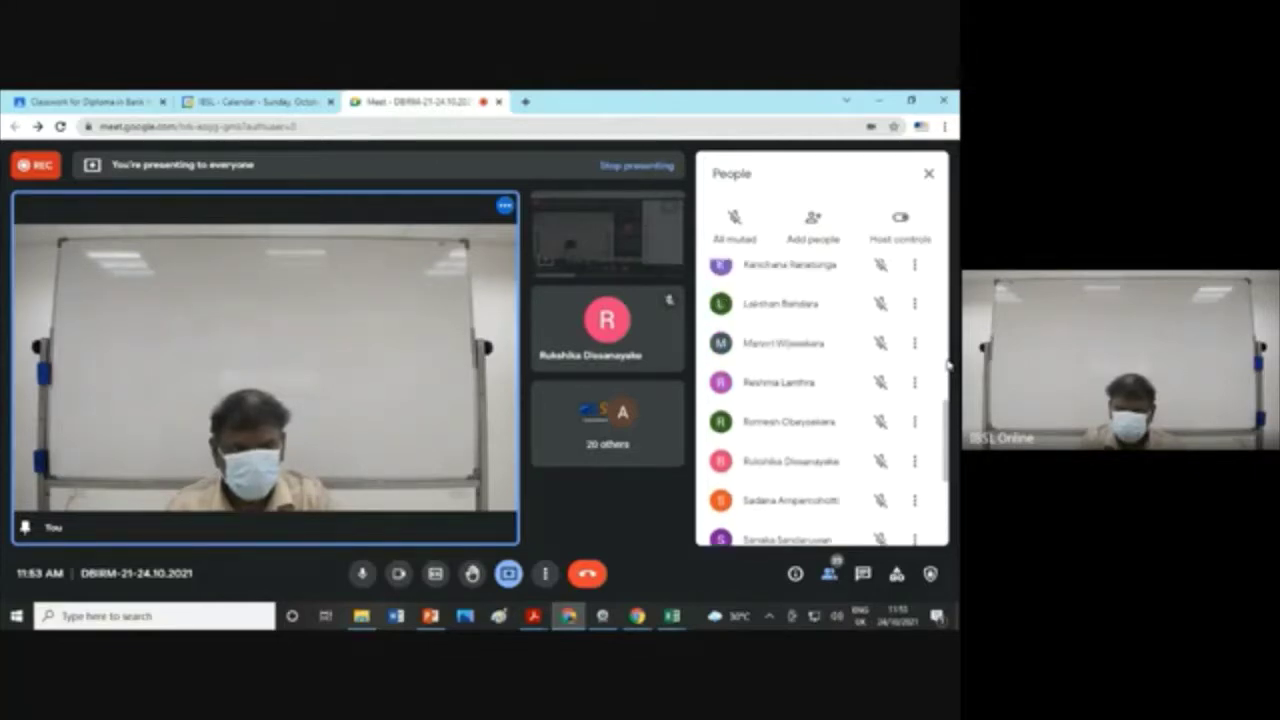
Step: Check the remaining attendees in the Google Meet participant list, working back up towards the first names
scroll(948, 365, "up", 2)
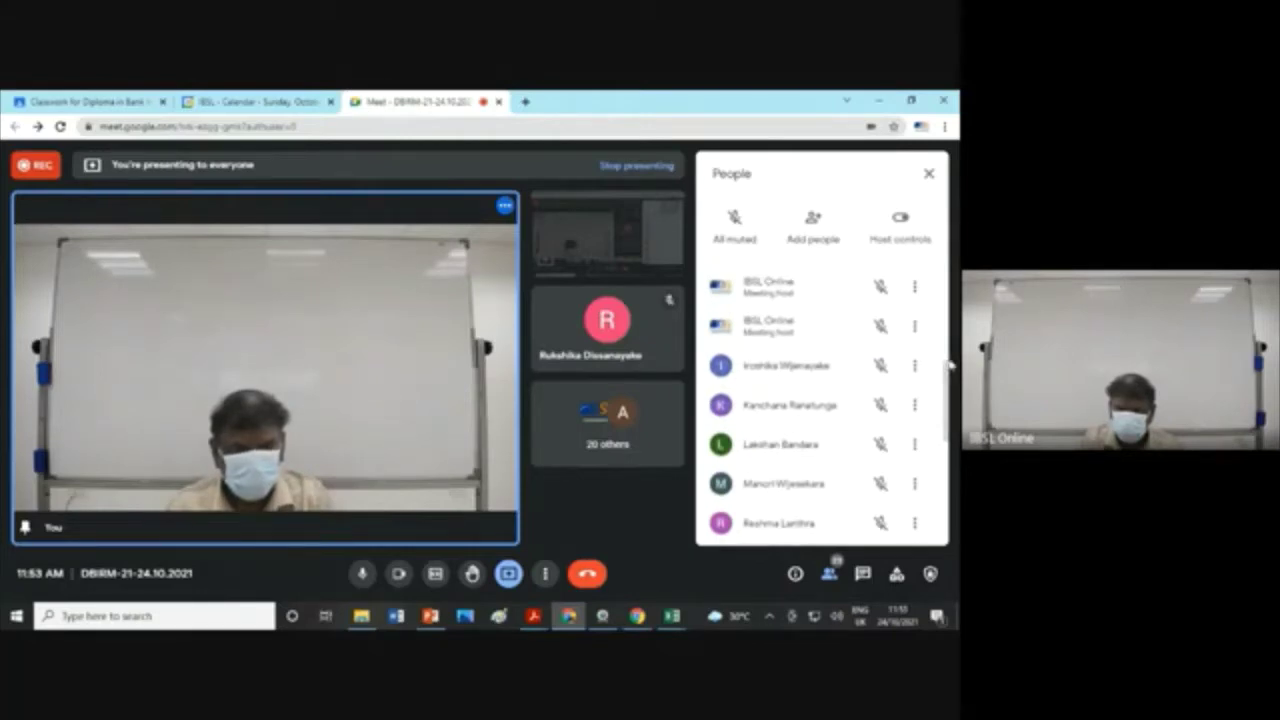
scroll(948, 365, "up", 2)
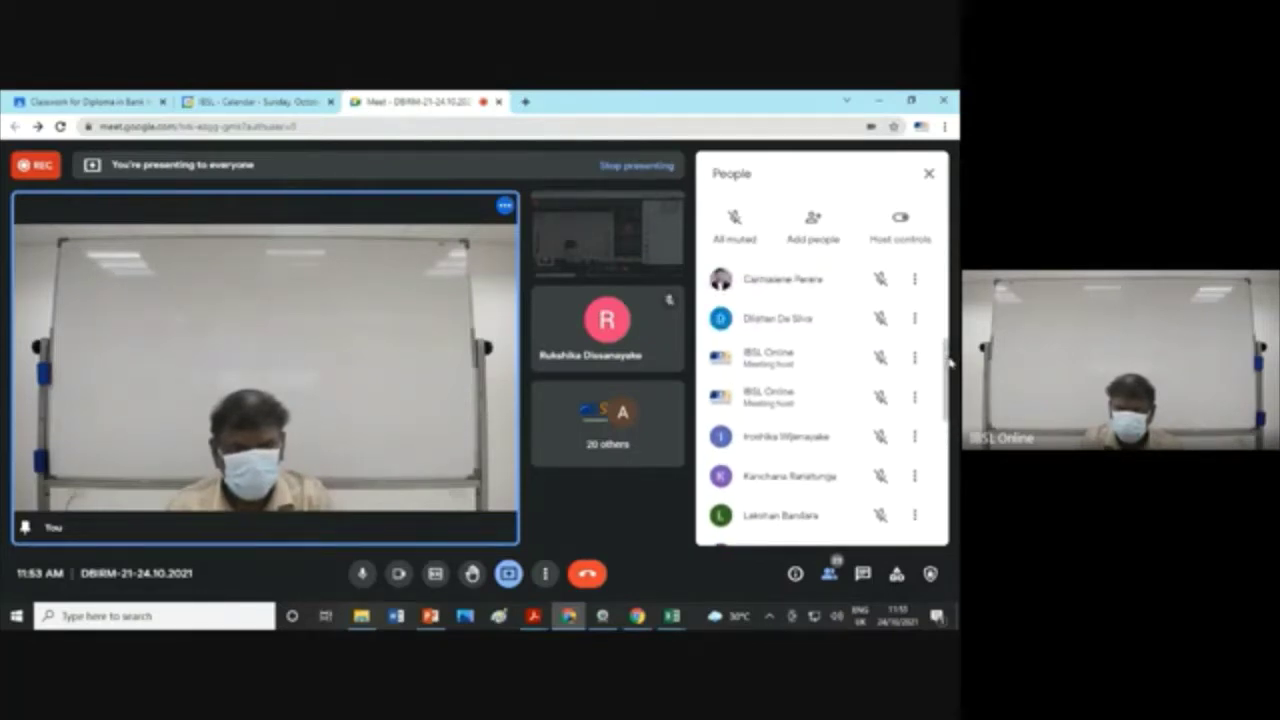
scroll(950, 365, "up", 2)
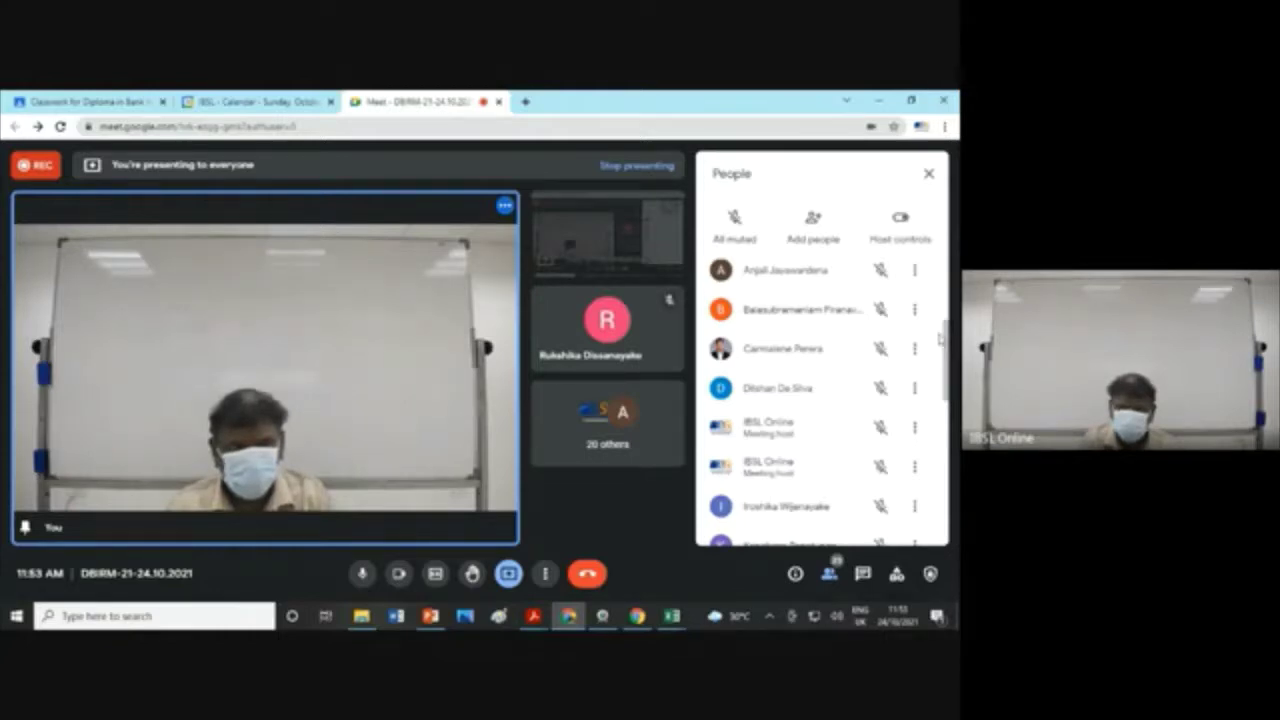
scroll(940, 337, "down", 3)
scroll(943, 340, "up", 3)
scroll(943, 340, "up", 5)
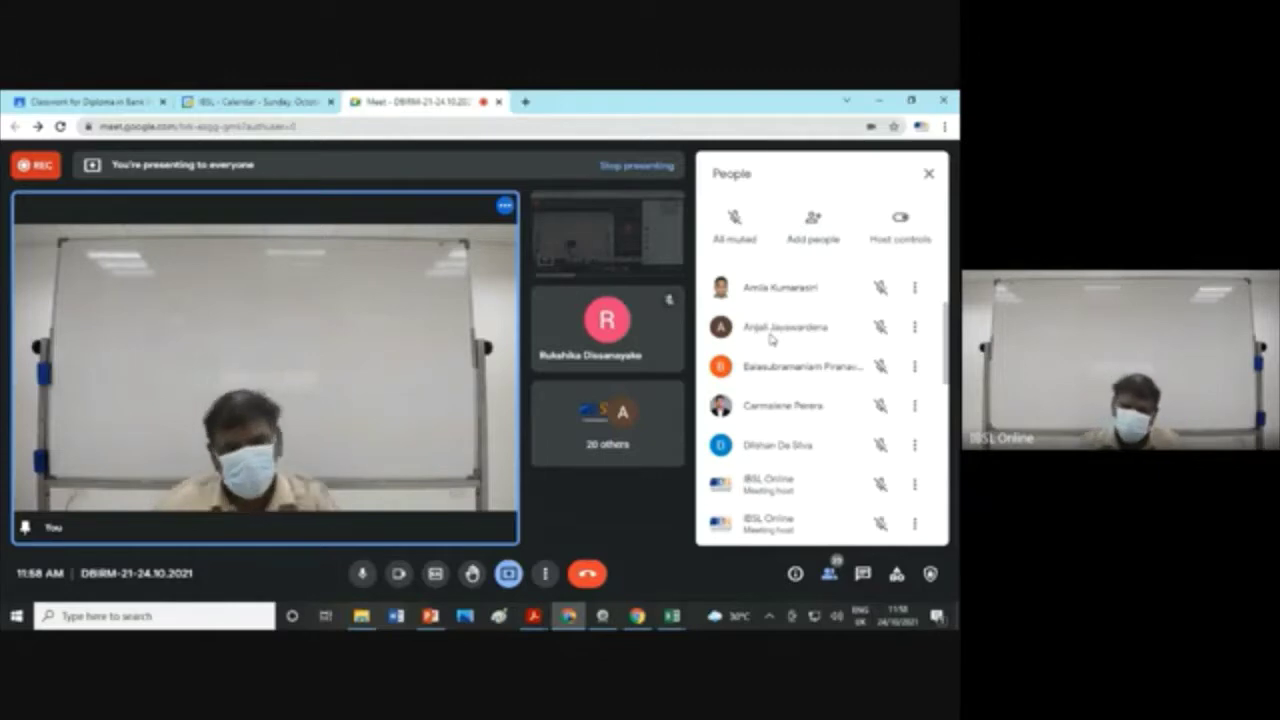
mouse_move(500, 415)
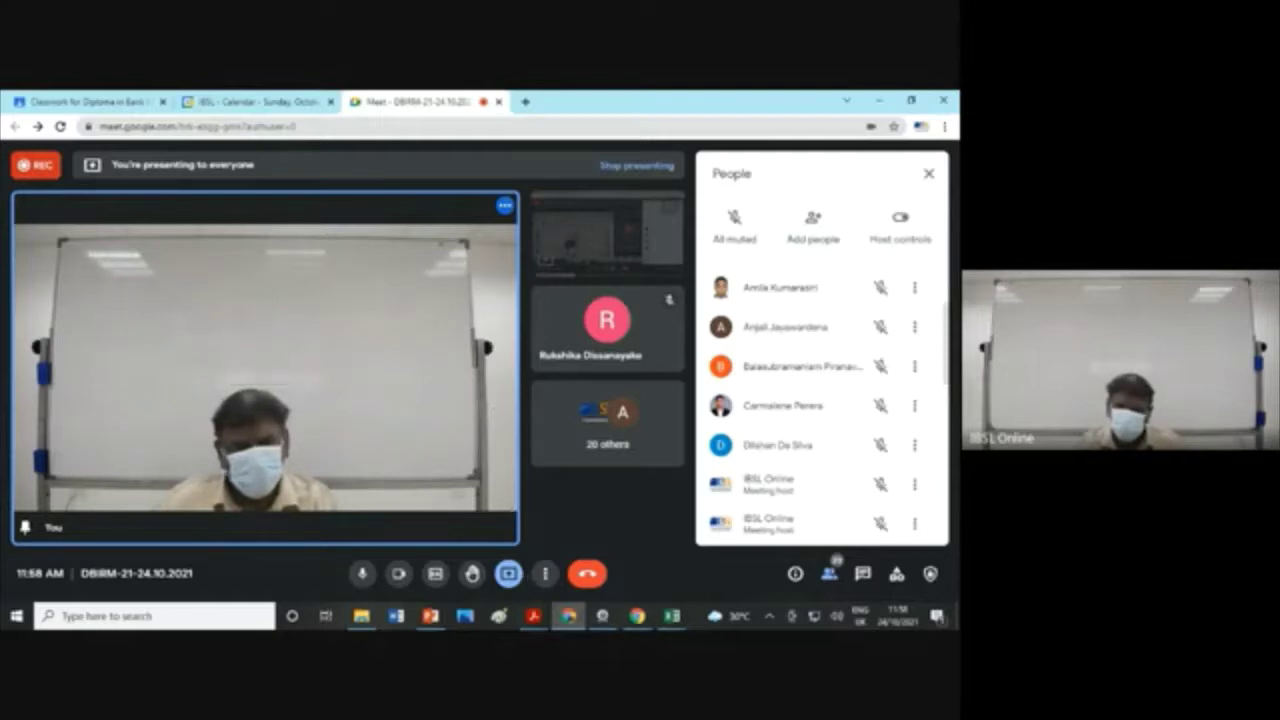
Step: Switch to the historic simulation workbook in Excel and examine the VaR historic column down to the last observation and summary statistics
mouse_move(677, 620)
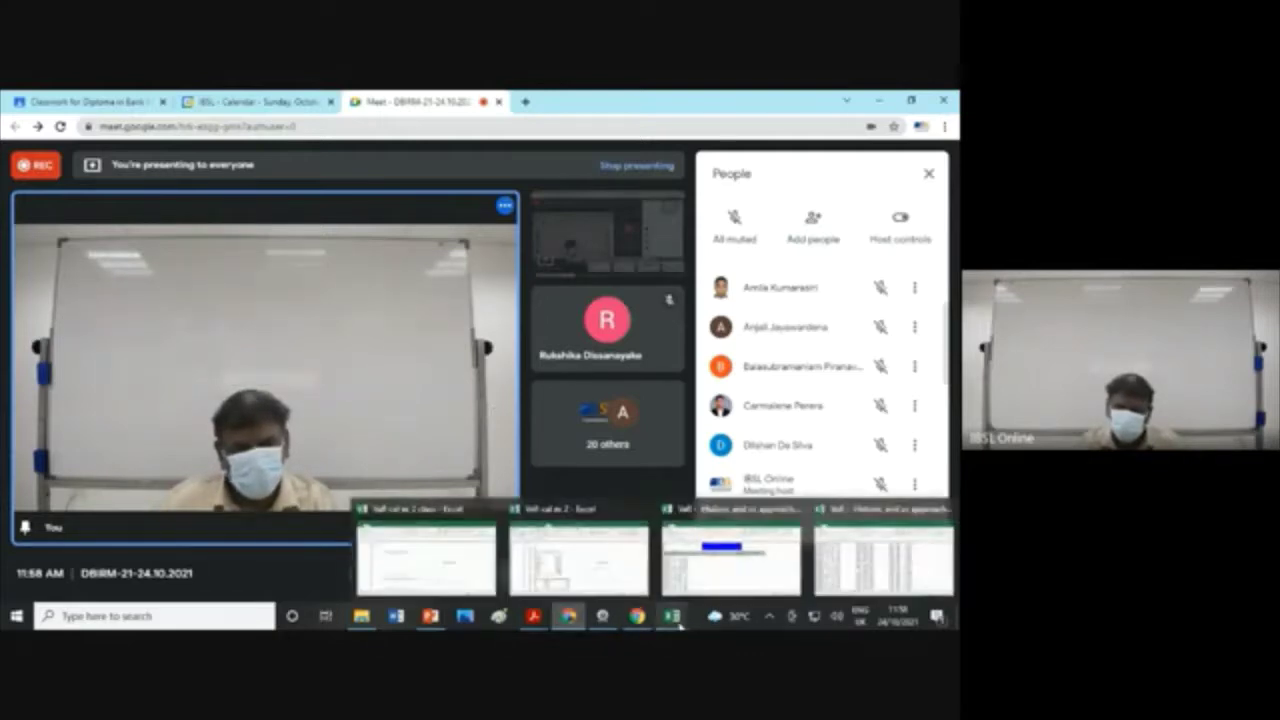
left_click(887, 555)
scroll(660, 390, "down", 20)
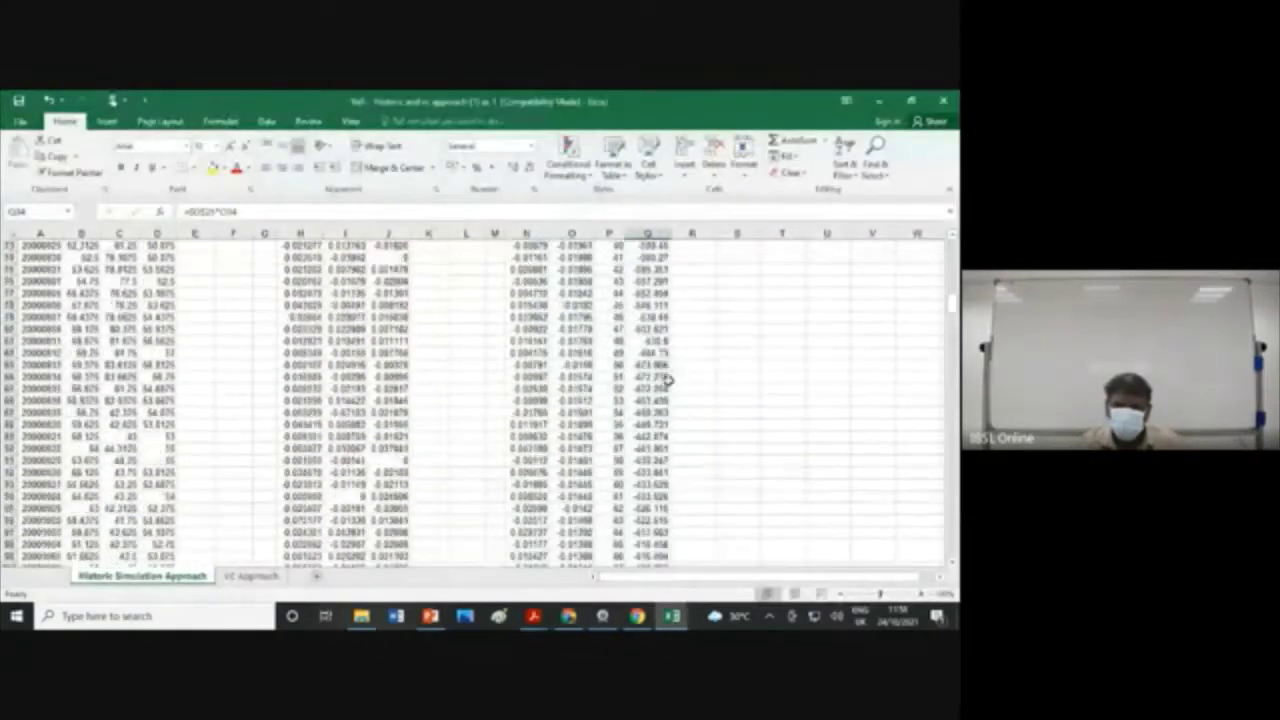
scroll(670, 388, "down", 20)
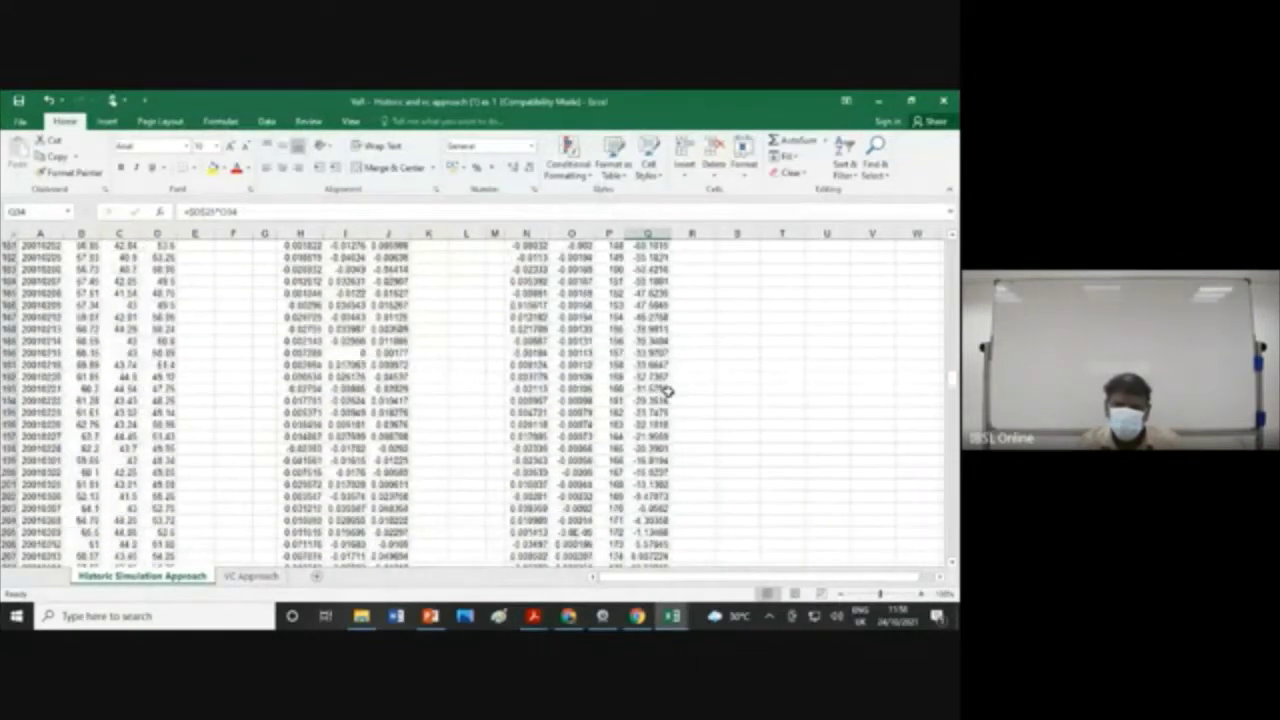
scroll(675, 385, "down", 20)
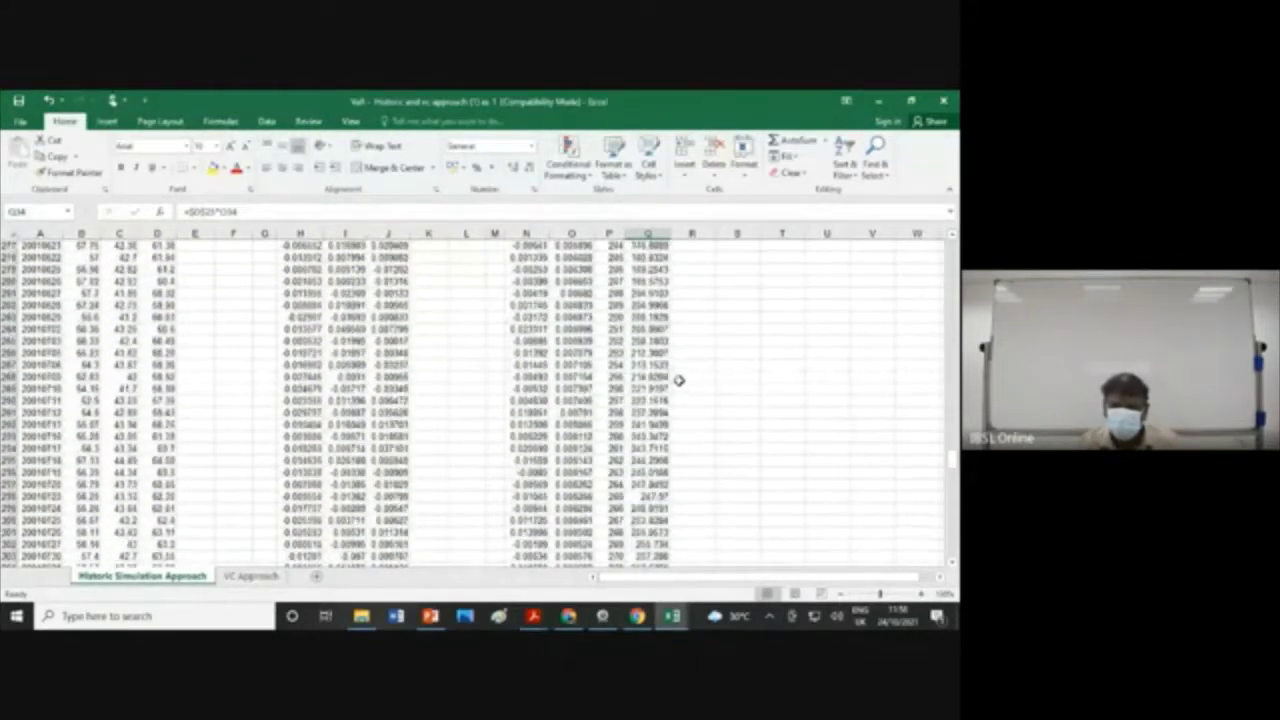
scroll(679, 380, "down", 20)
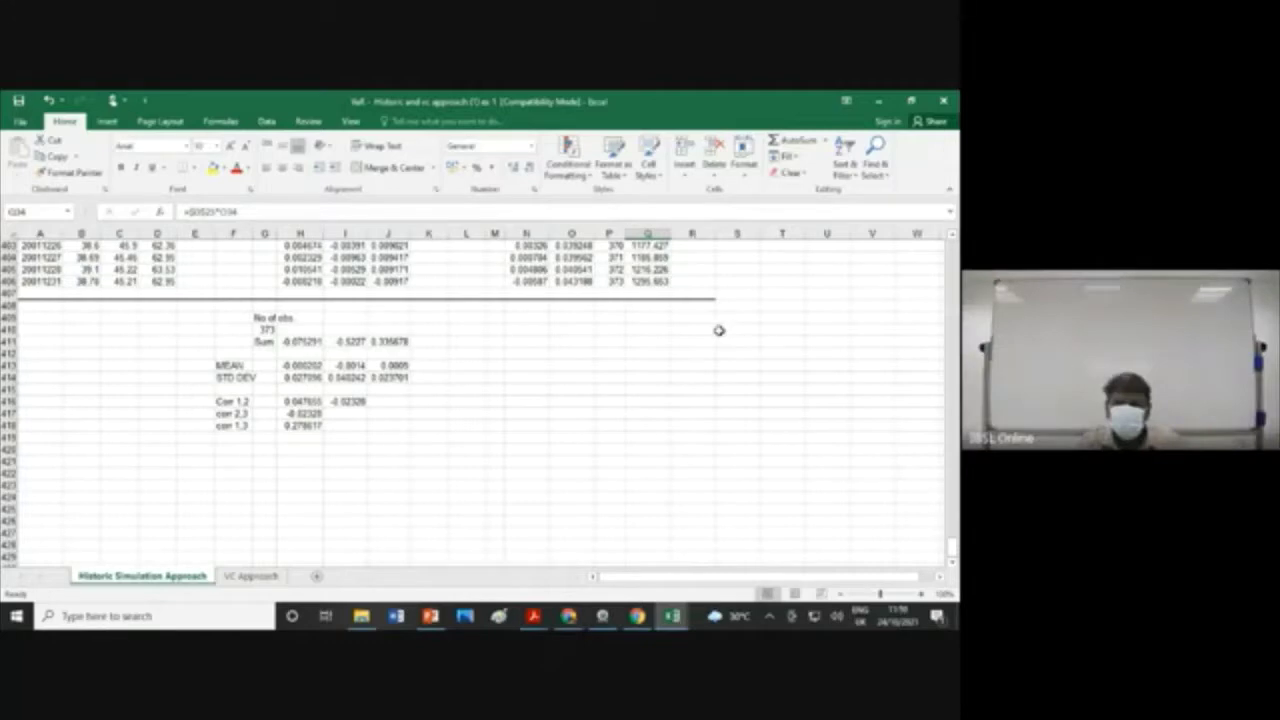
Step: Go back through the observations to the start of the table and select observation number 4 and its historic VaR value
scroll(718, 330, "up", 3)
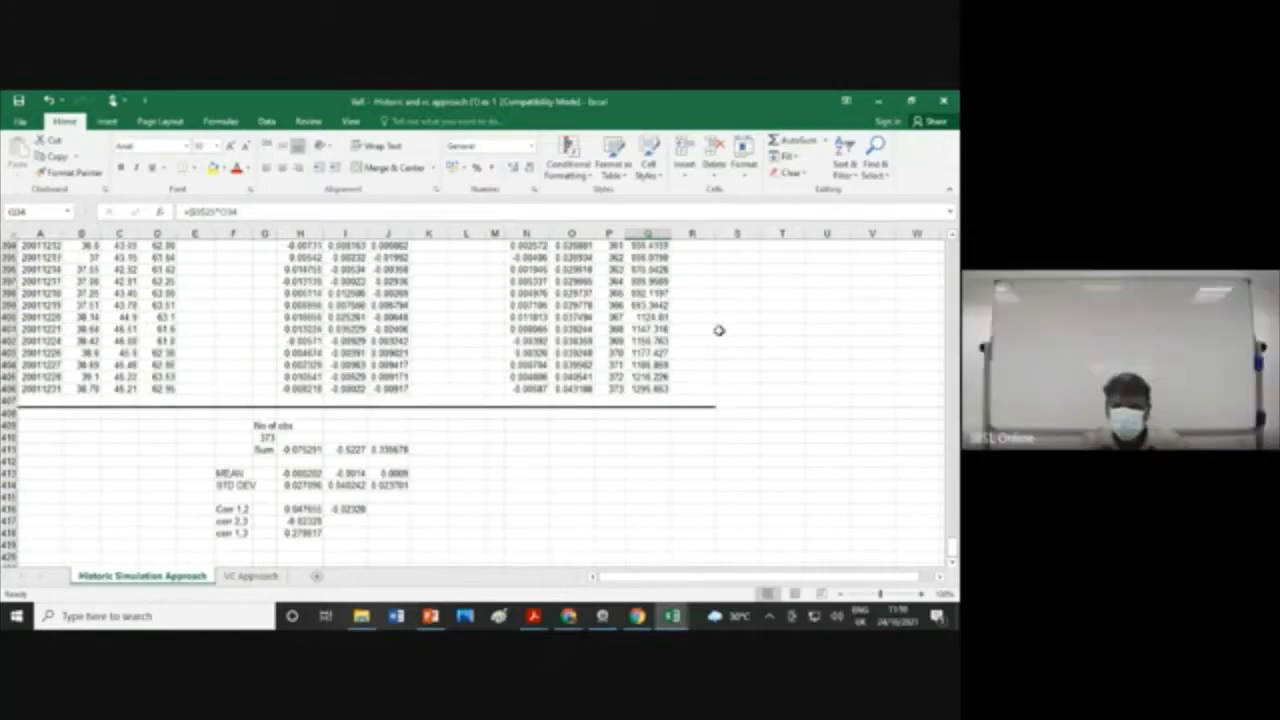
scroll(718, 330, "up", 8)
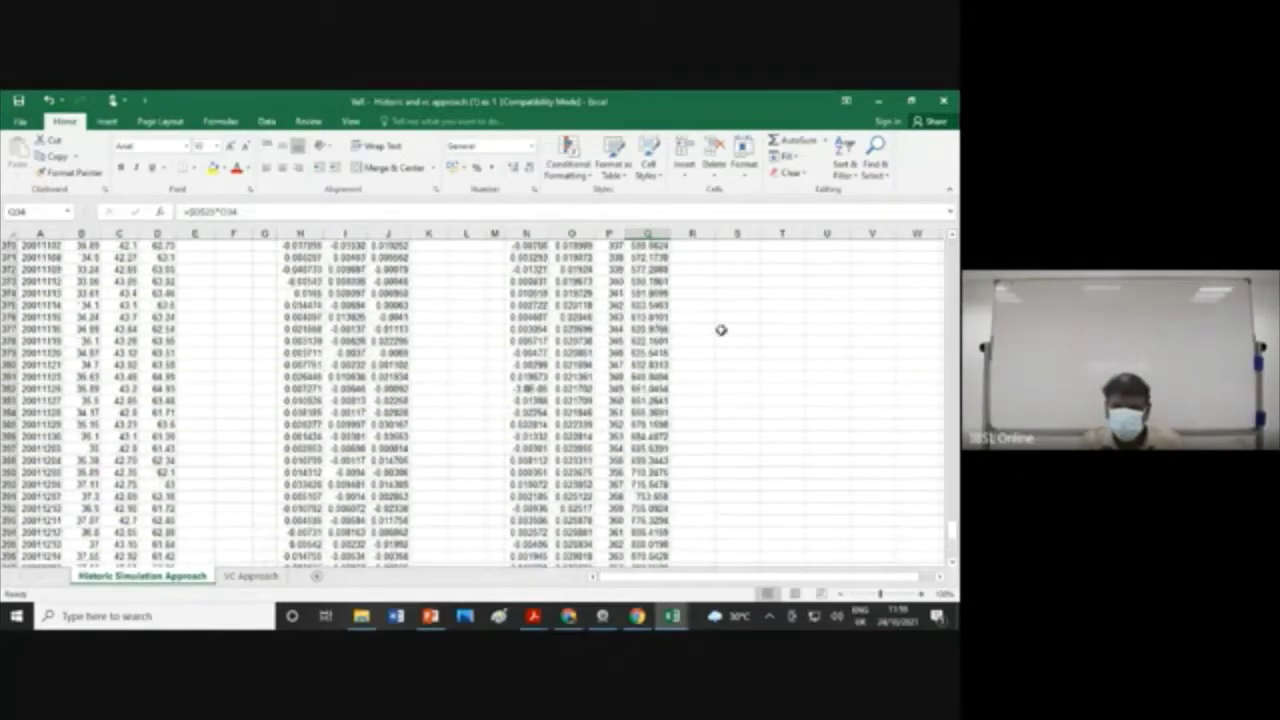
scroll(721, 330, "up", 4)
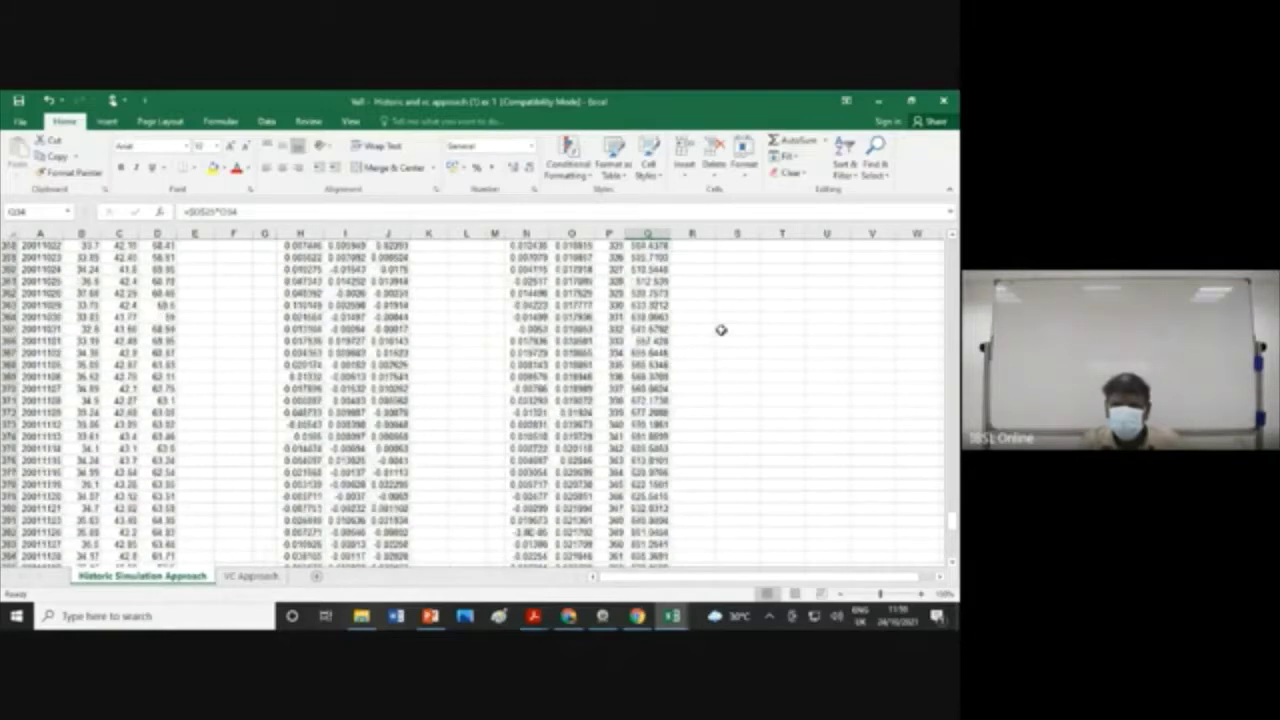
scroll(721, 330, "up", 20)
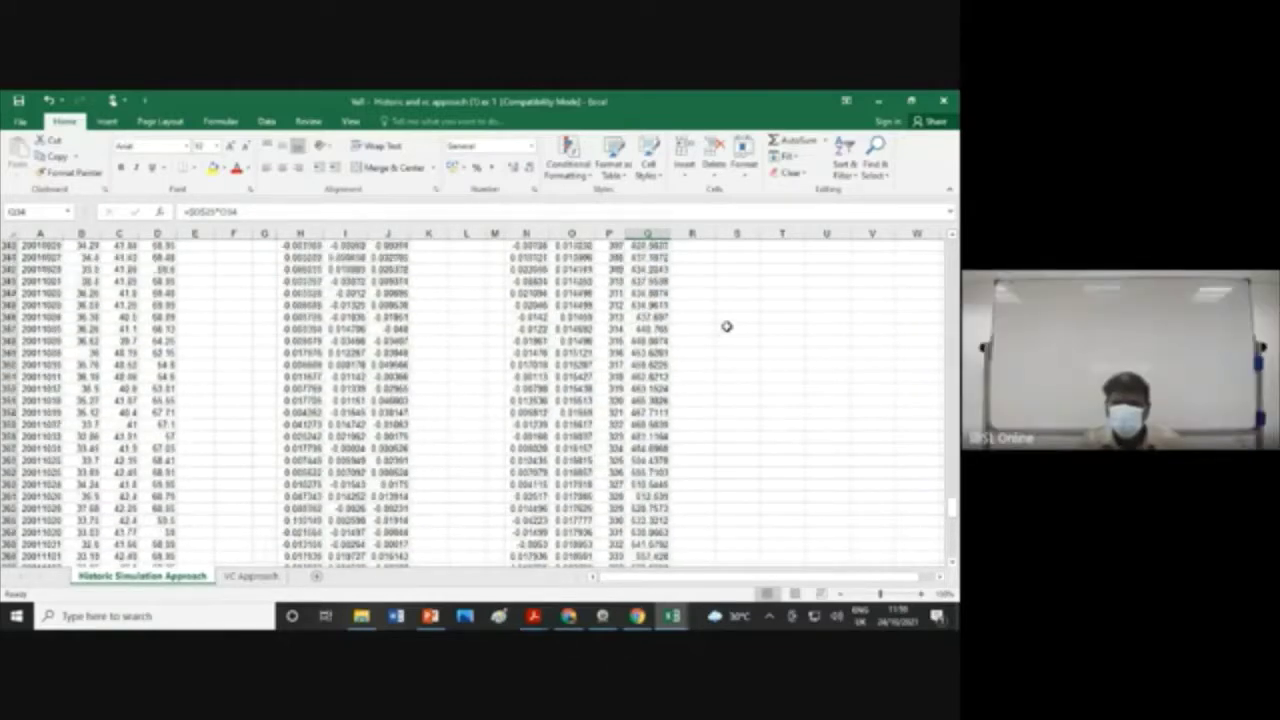
scroll(742, 321, "up", 3)
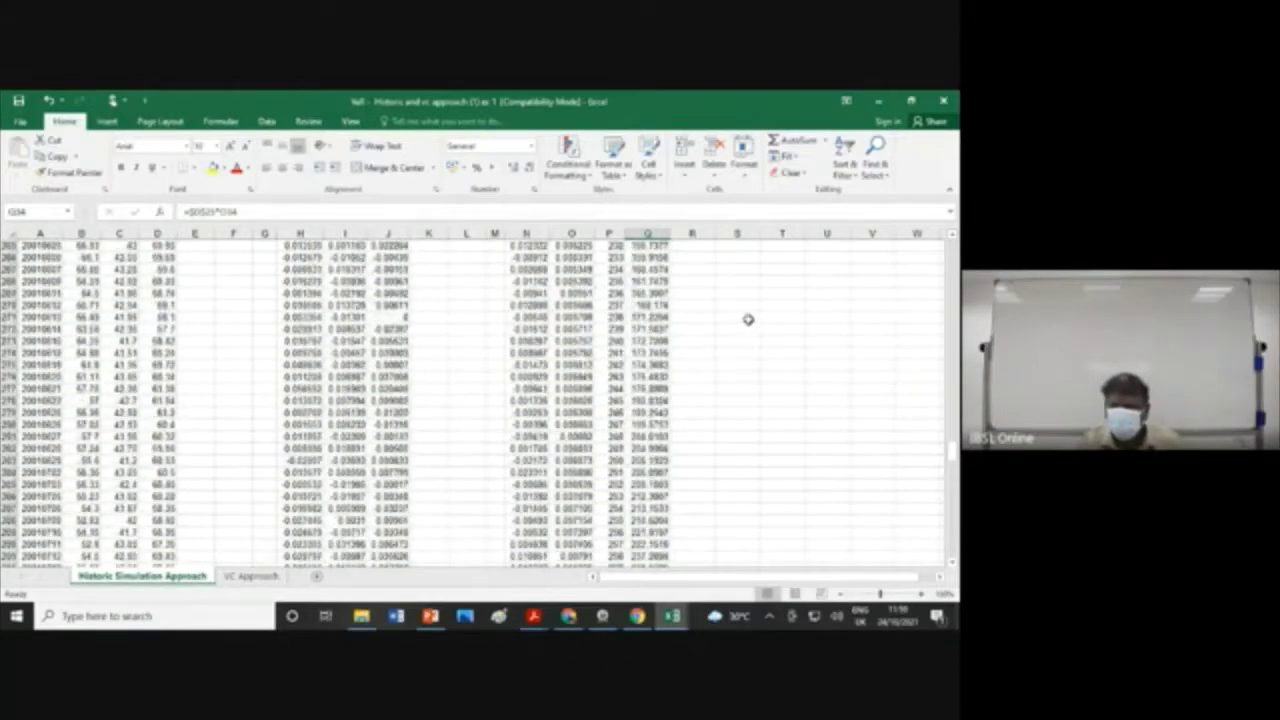
scroll(742, 321, "up", 3)
scroll(843, 247, "up", 20)
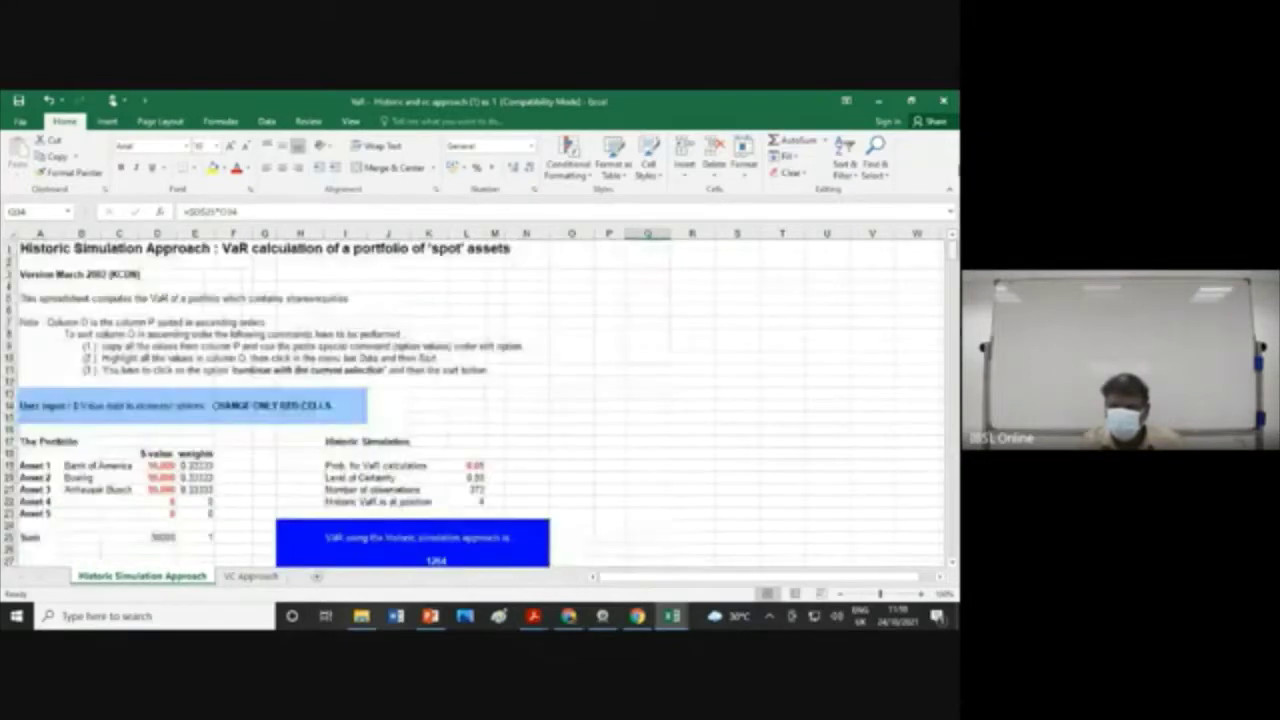
scroll(567, 479, "down", 7)
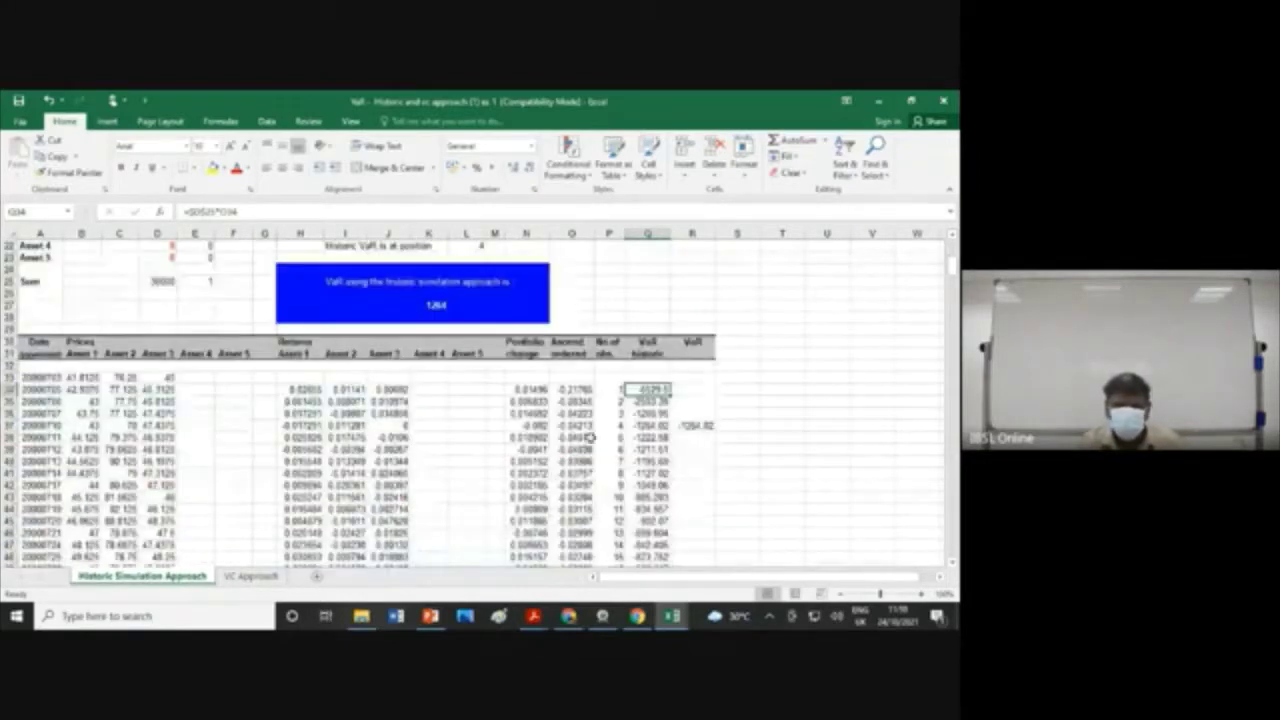
left_click(620, 427)
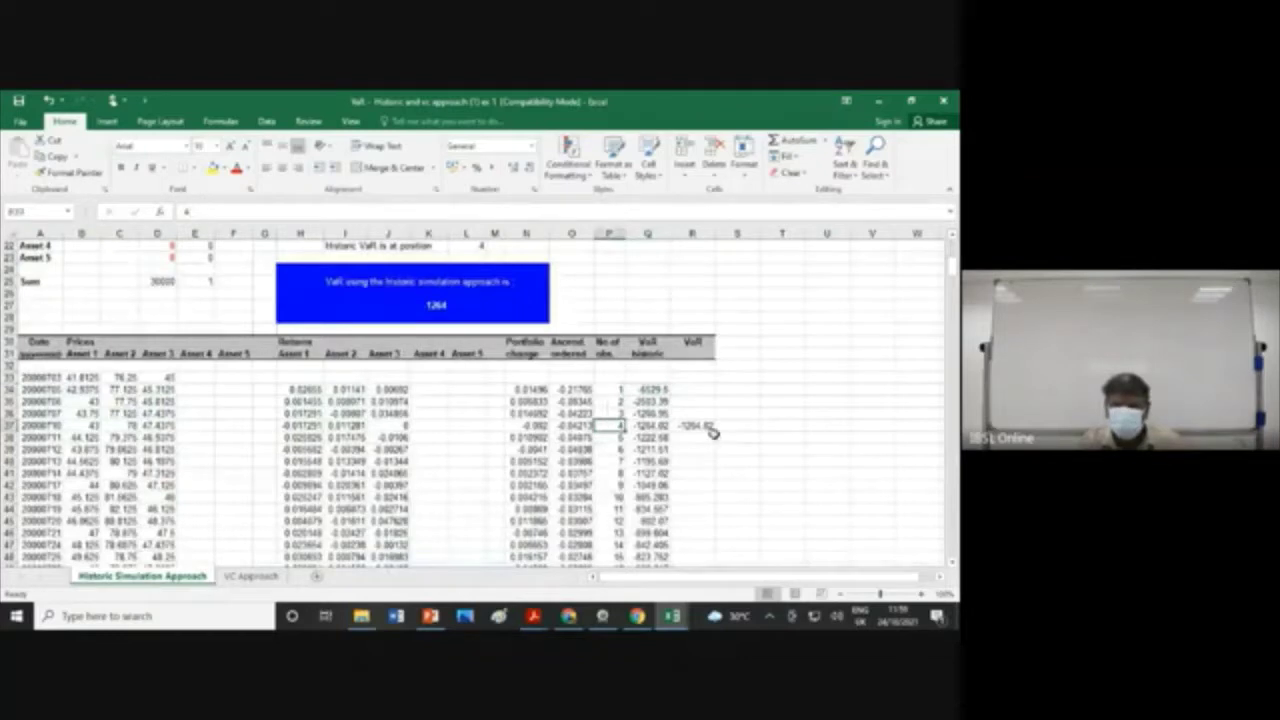
left_click(652, 427)
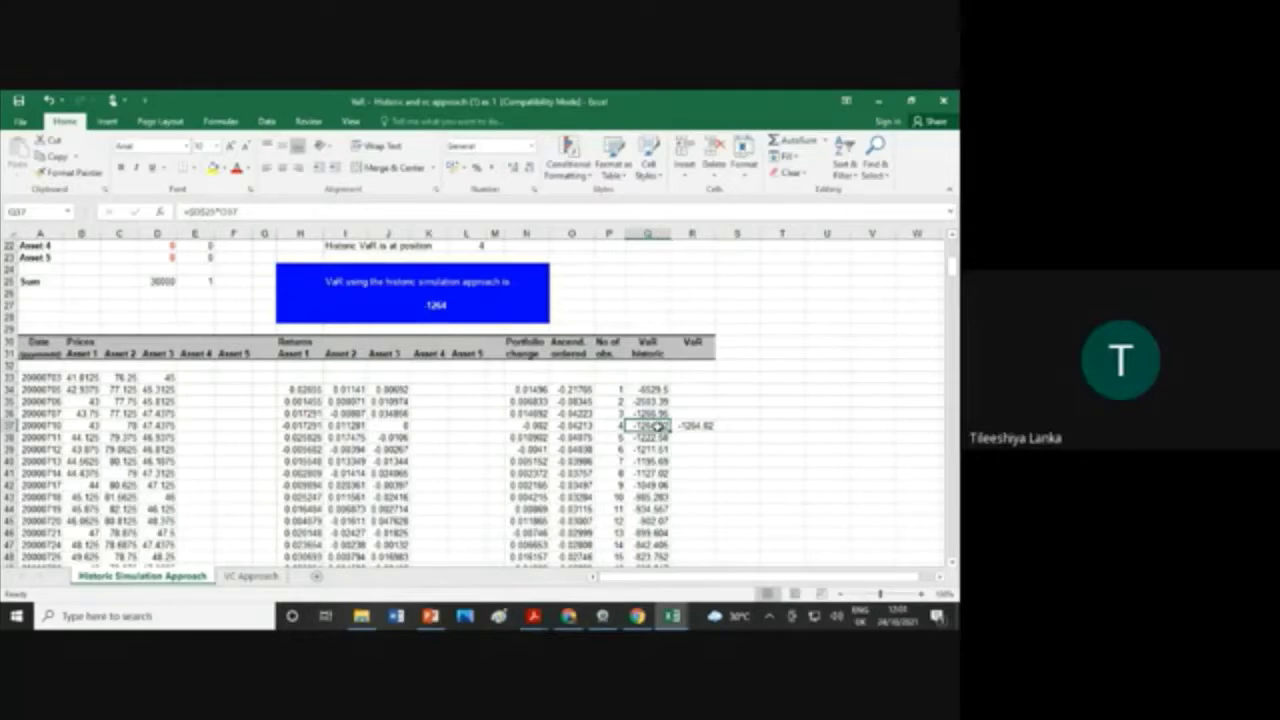
Step: Select observation number 37 and its historic VaR value in Q70 for comparison
scroll(655, 425, "down", 4)
scroll(657, 425, "down", 8)
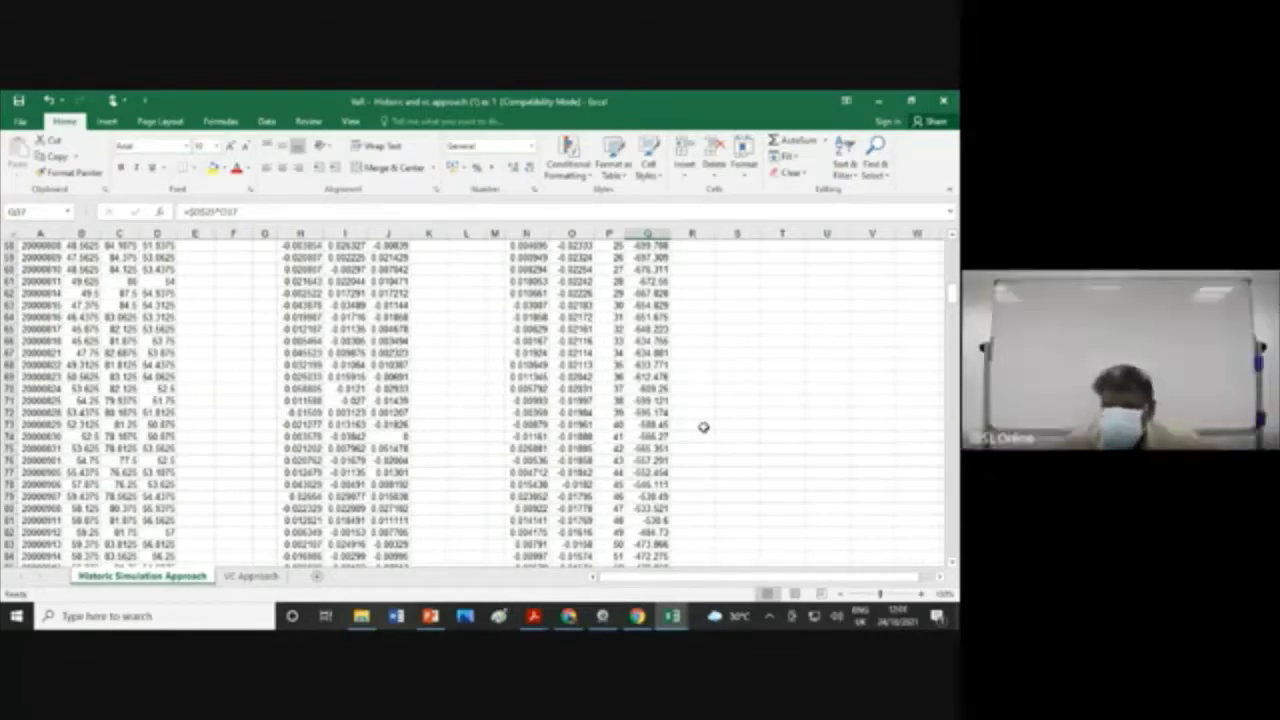
left_click(614, 389)
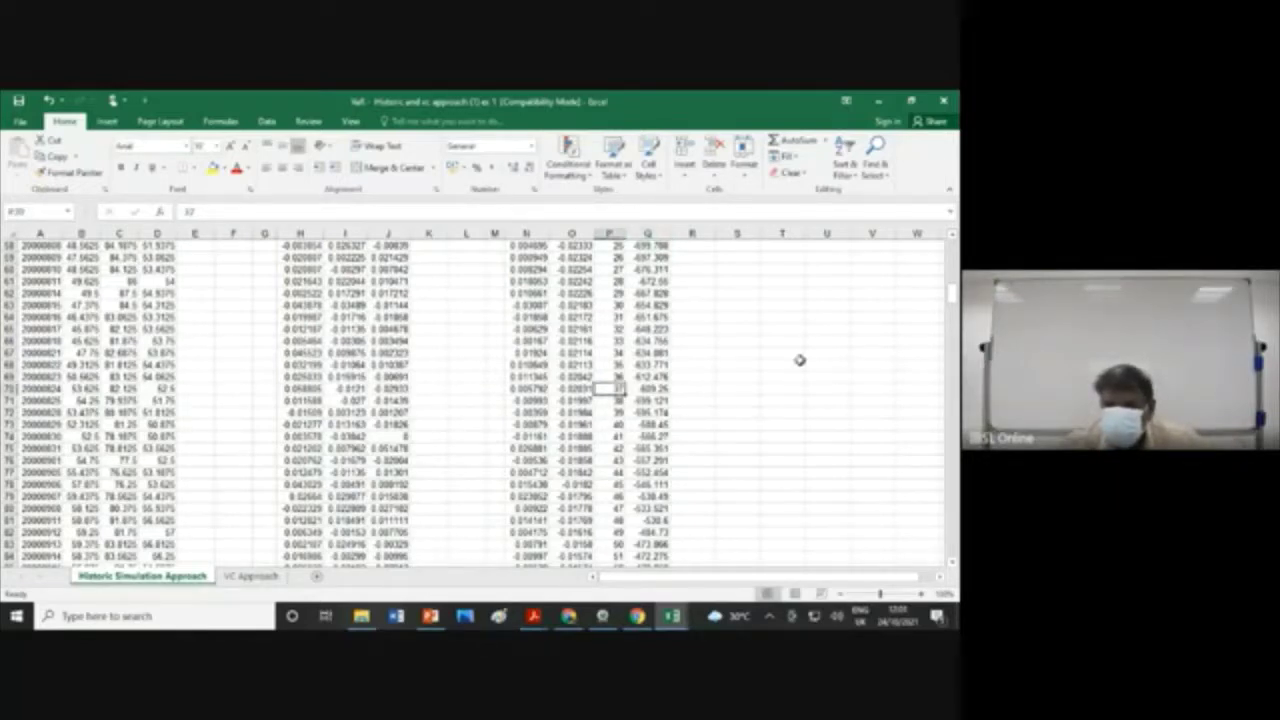
left_click(656, 390)
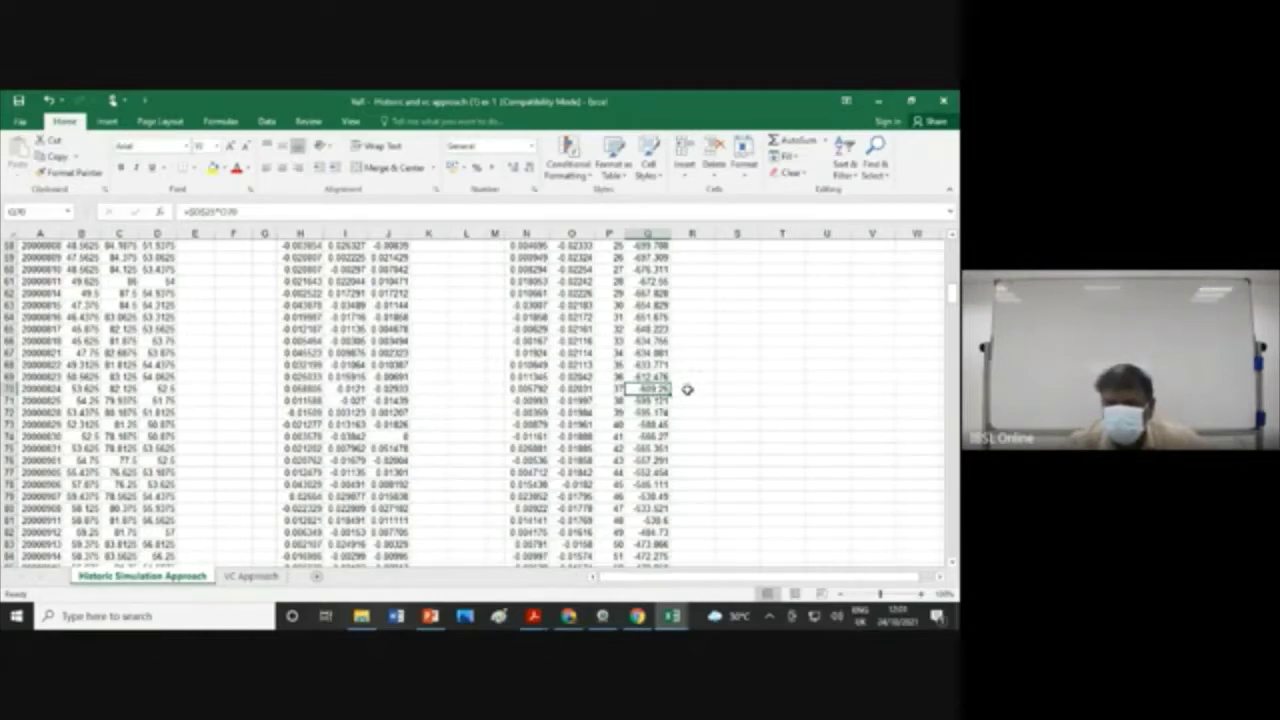
Step: Go back up the ordered observations and select the historic VaR value in Q52 for observation 19
scroll(687, 390, "up", 3)
scroll(687, 390, "up", 2)
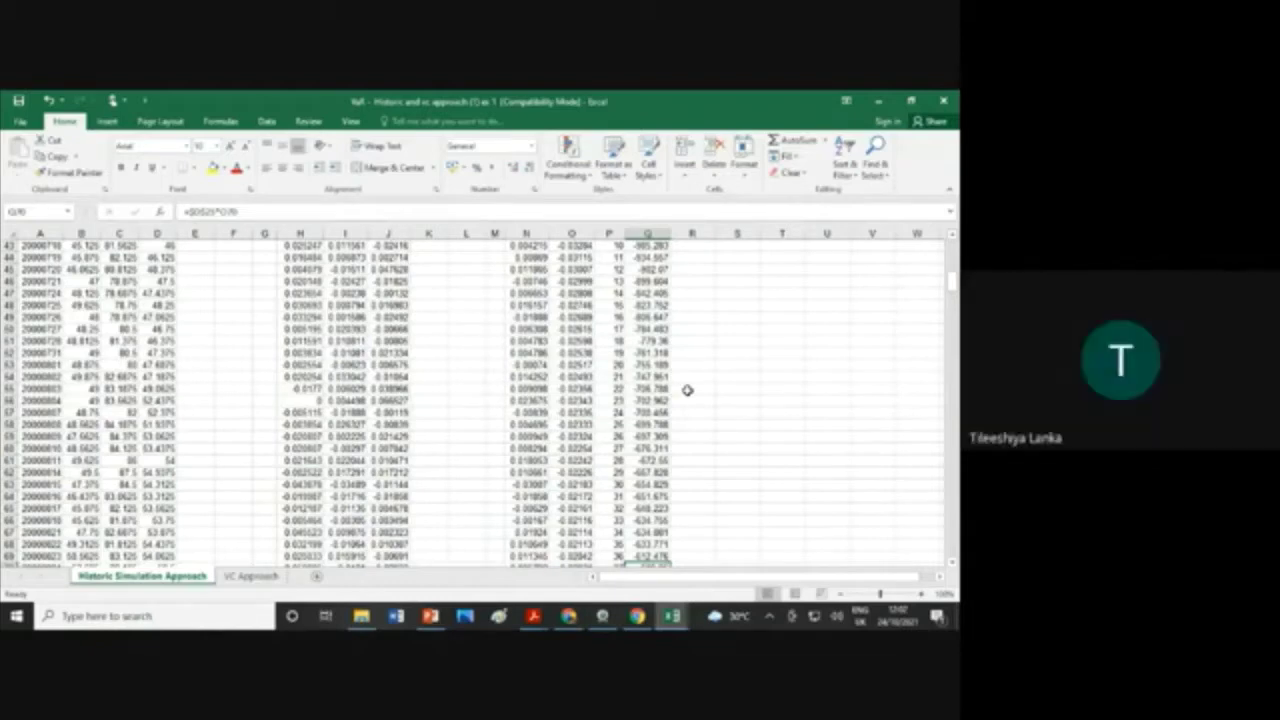
scroll(687, 390, "up", 2)
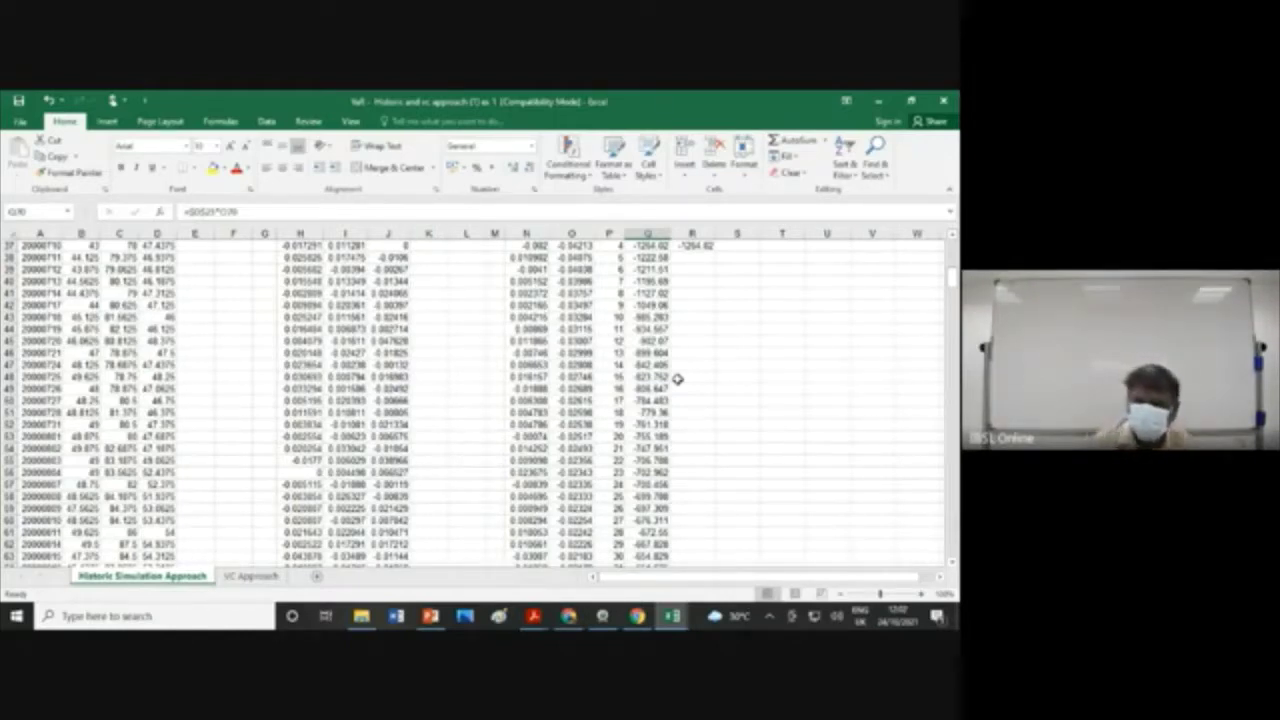
left_click(648, 425)
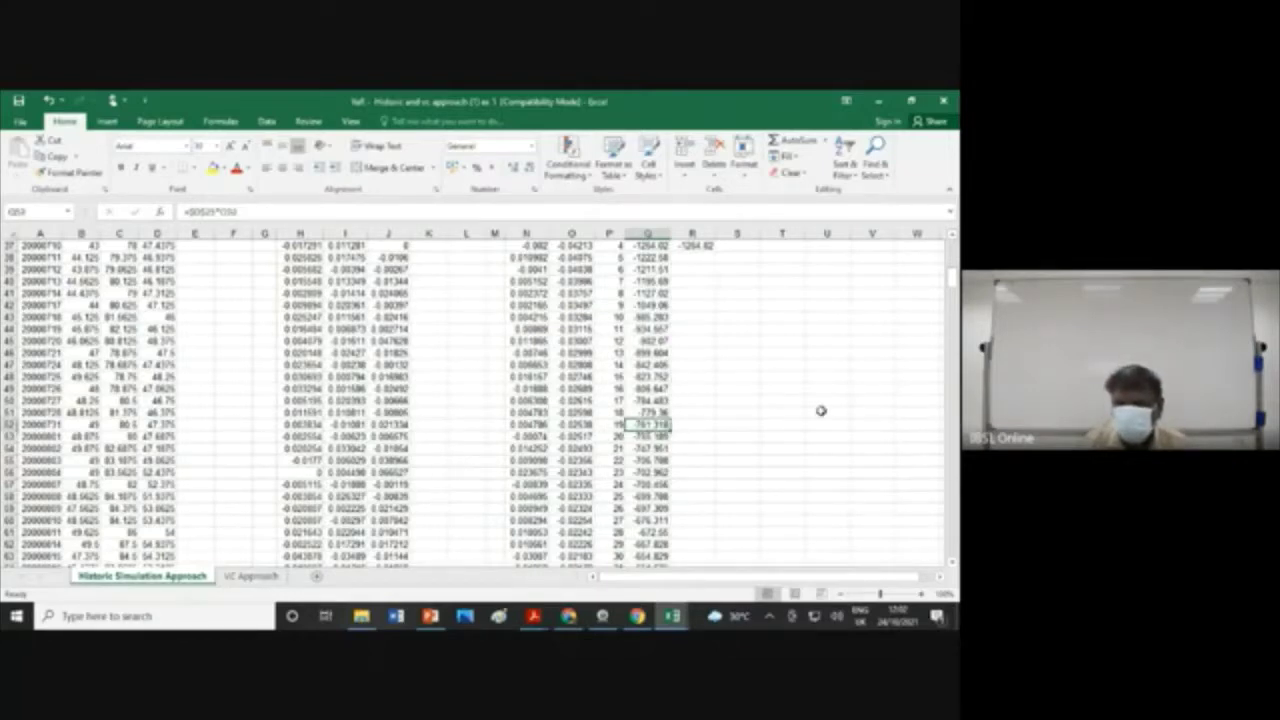
Step: Set the probability for the VaR calculation in the Historic Simulation inputs to 0.05
scroll(822, 410, "up", 3)
scroll(822, 410, "up", 2)
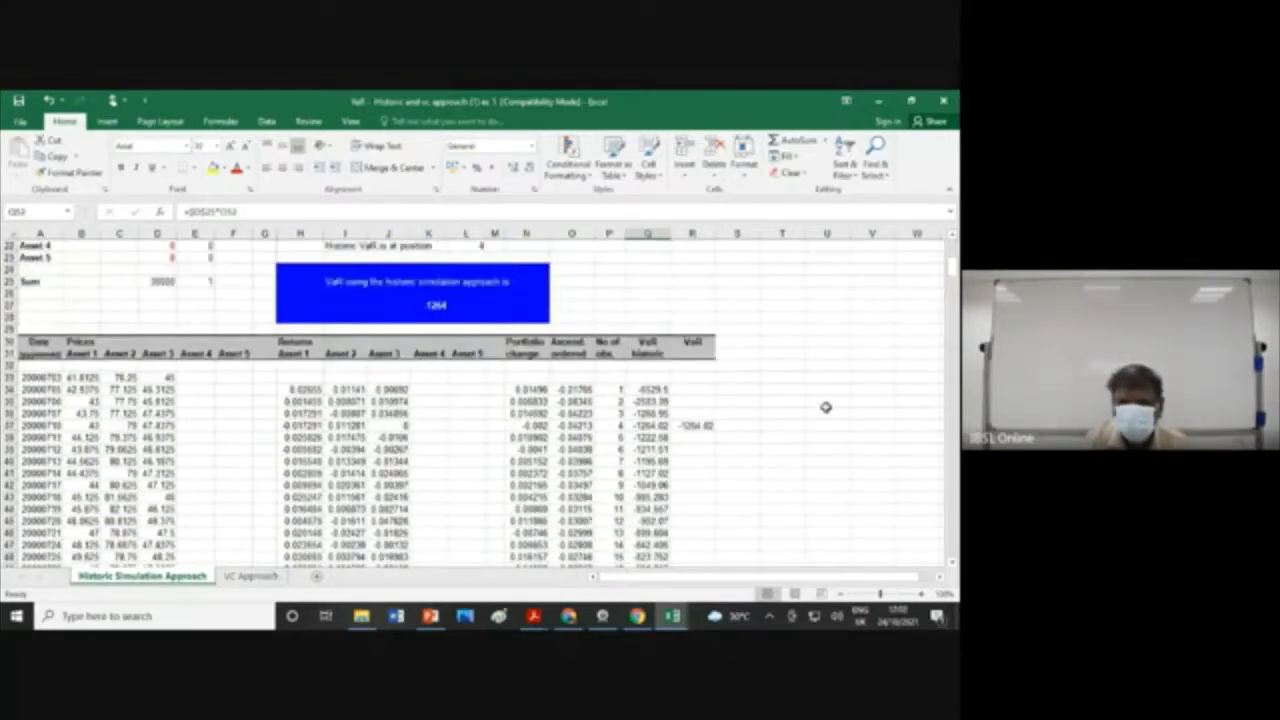
scroll(825, 407, "up", 5)
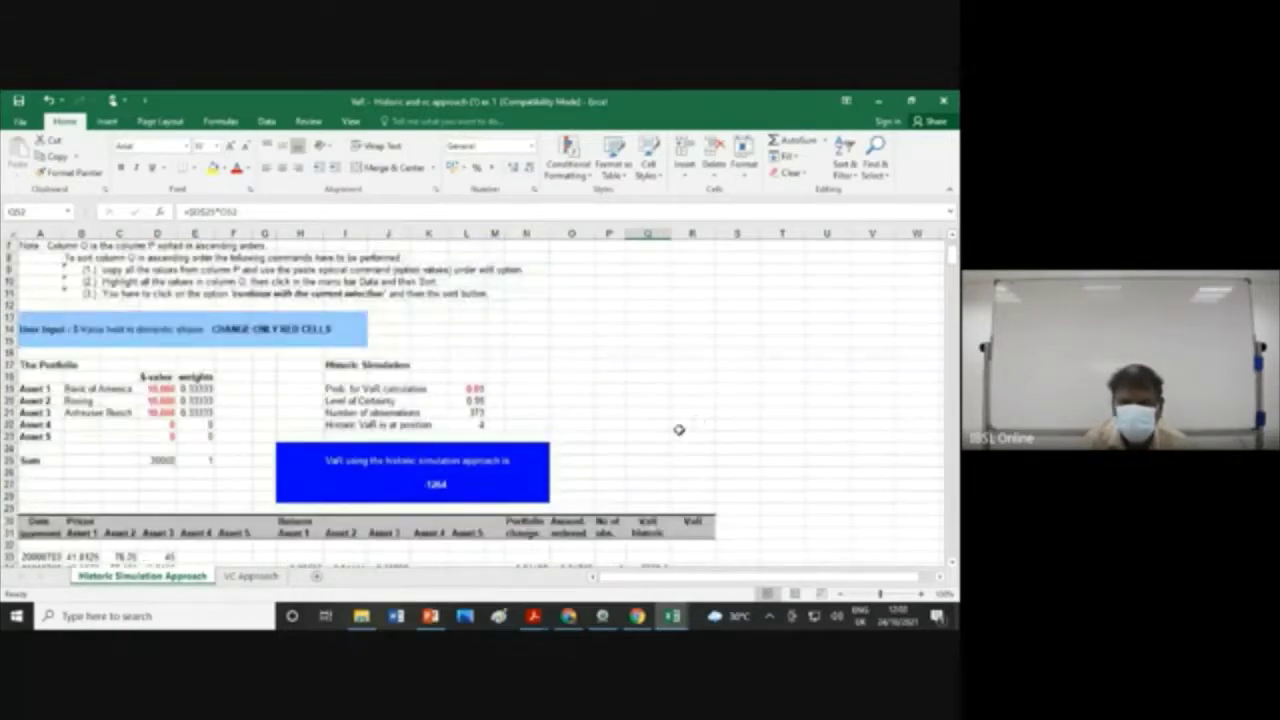
left_click(478, 390)
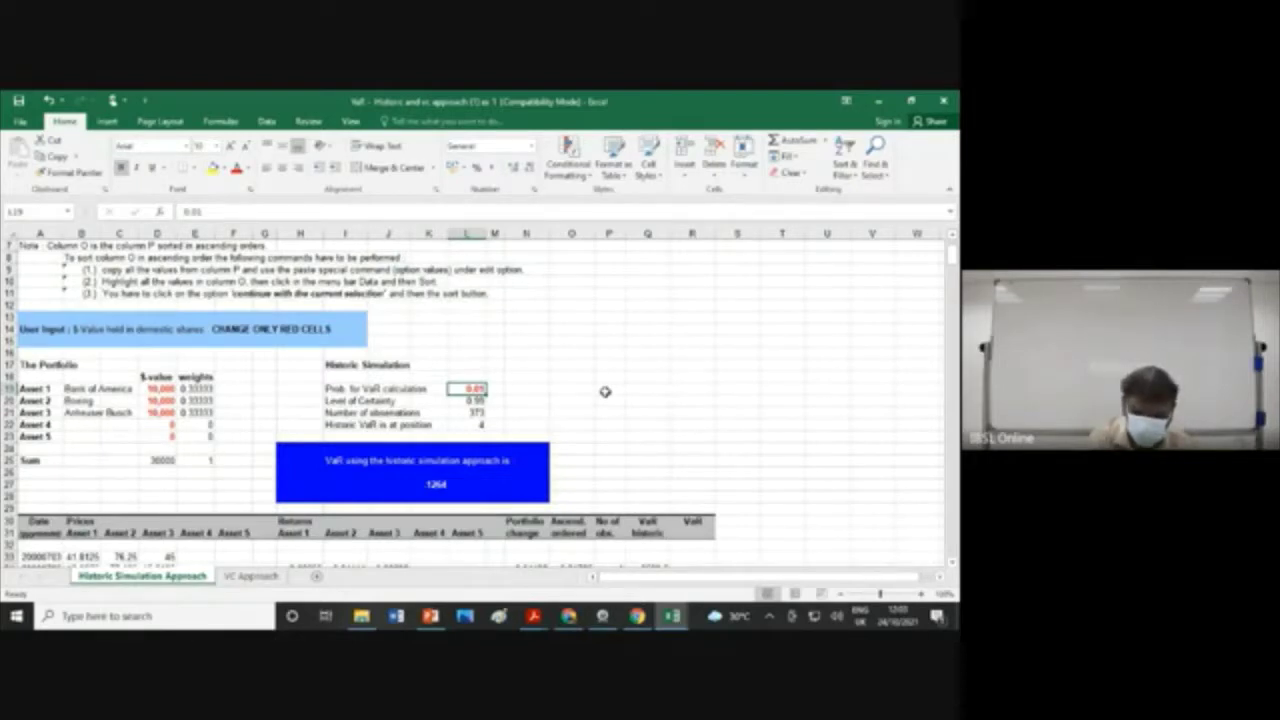
type("=")
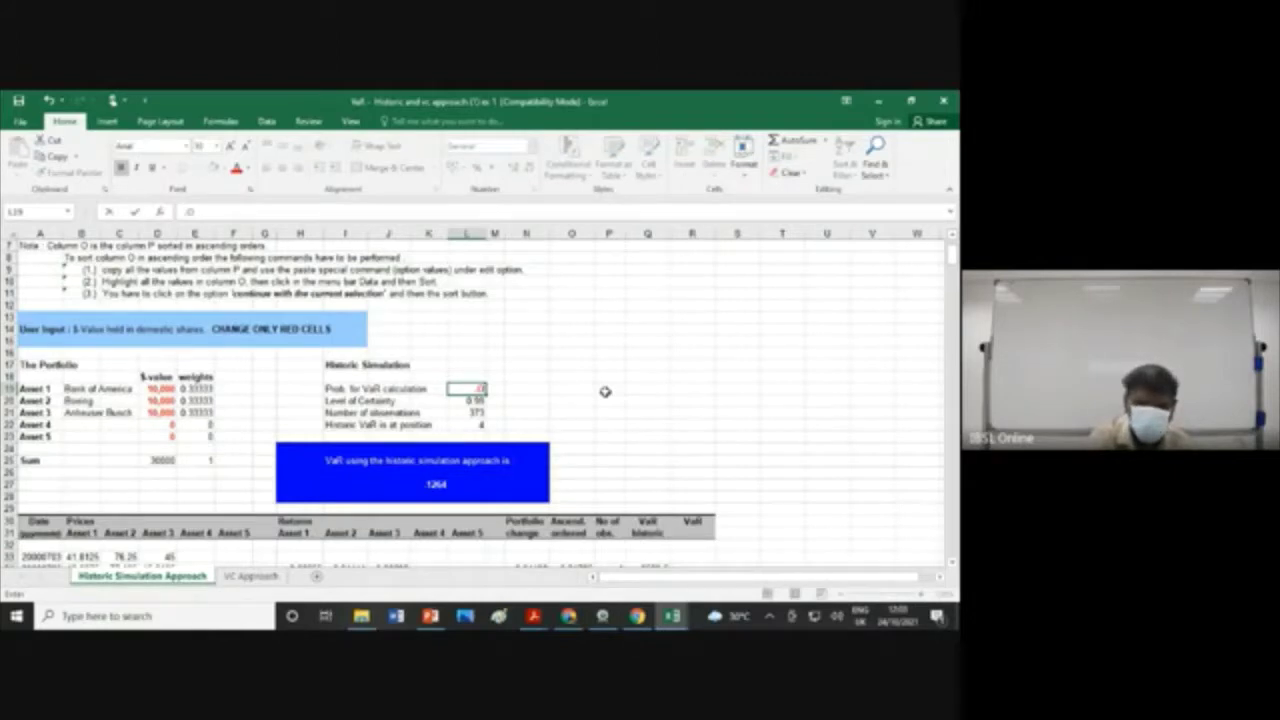
key("BackSpace")
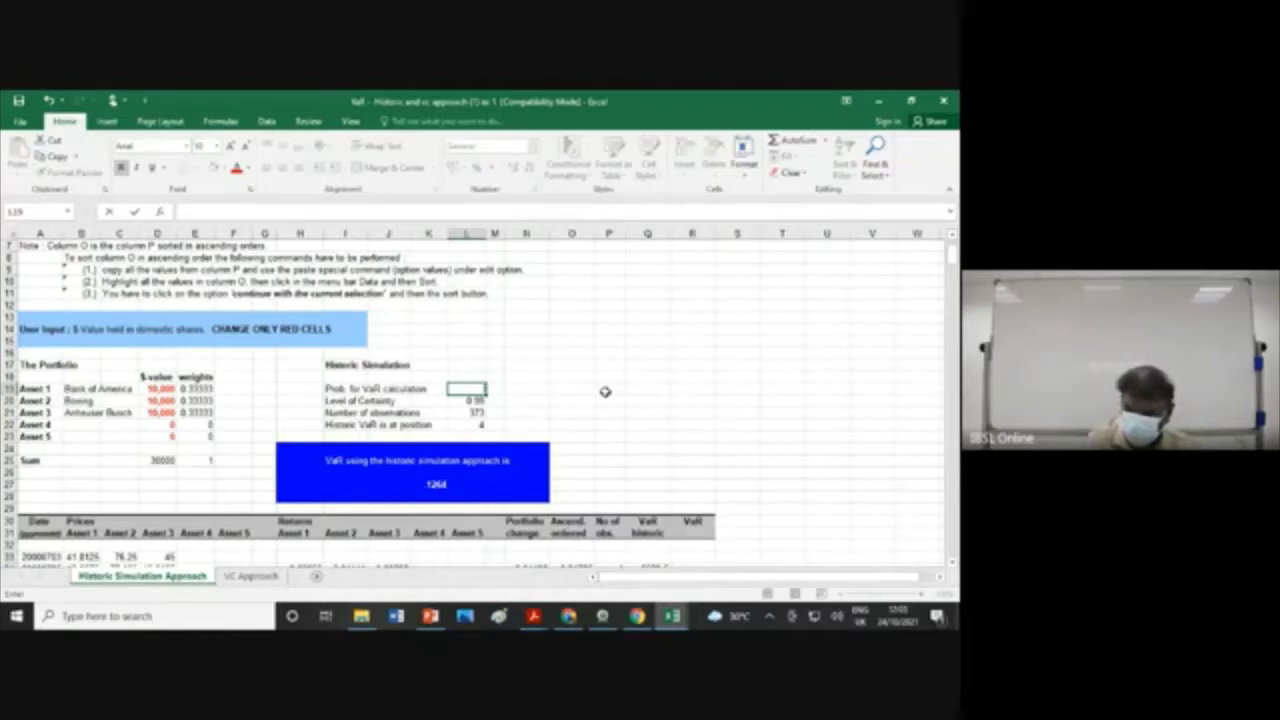
type("0.05")
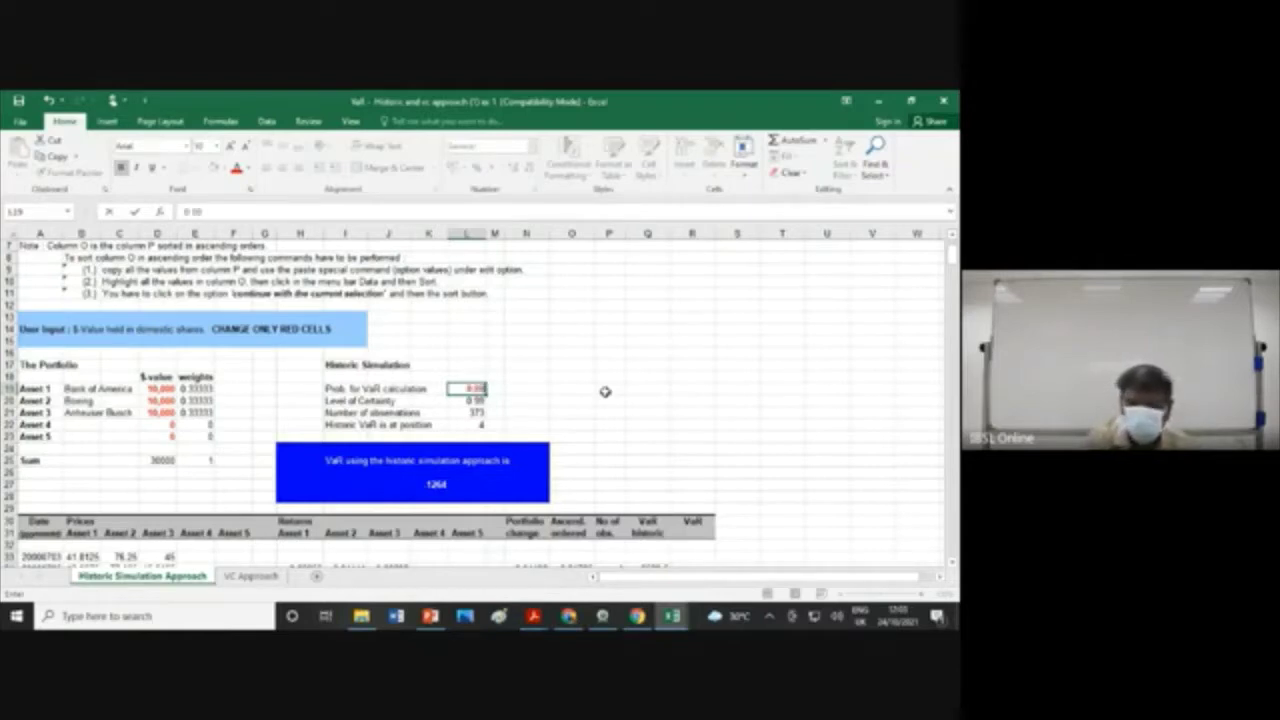
left_click(573, 378)
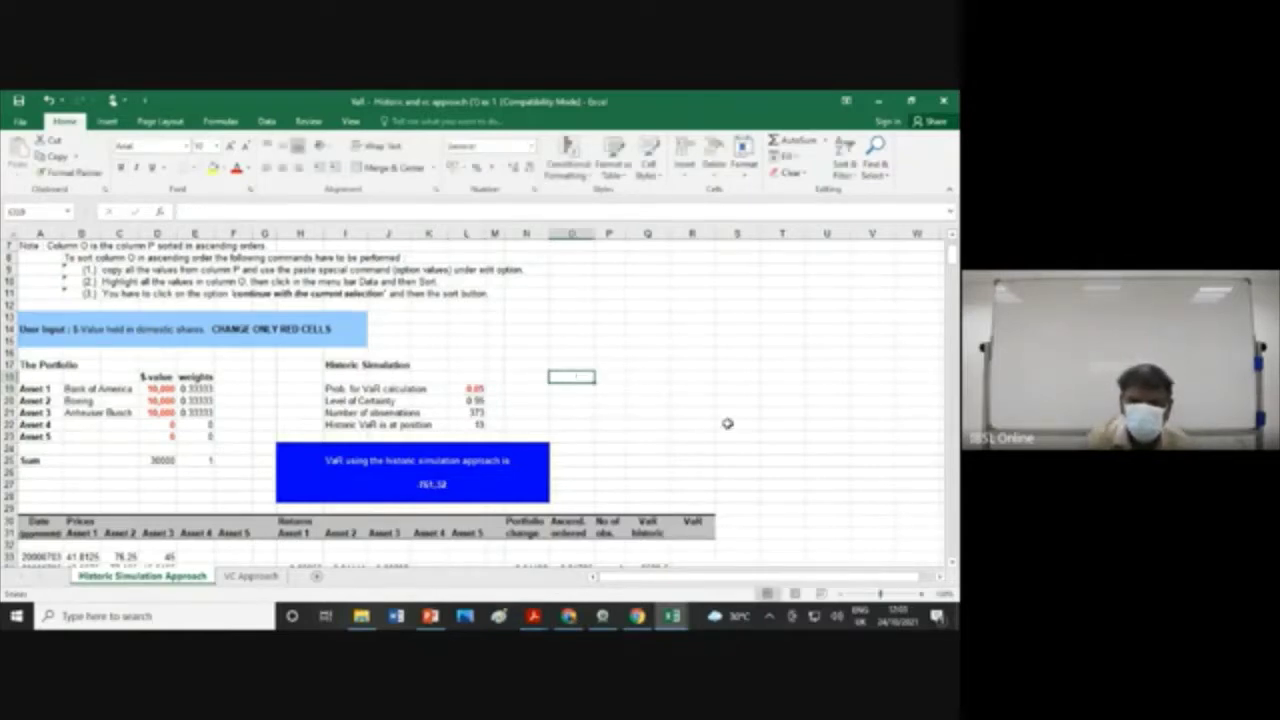
Step: Examine the recalculated historic simulation VaR and find its matching observation in the table's VaR column
scroll(738, 418, "down", 3)
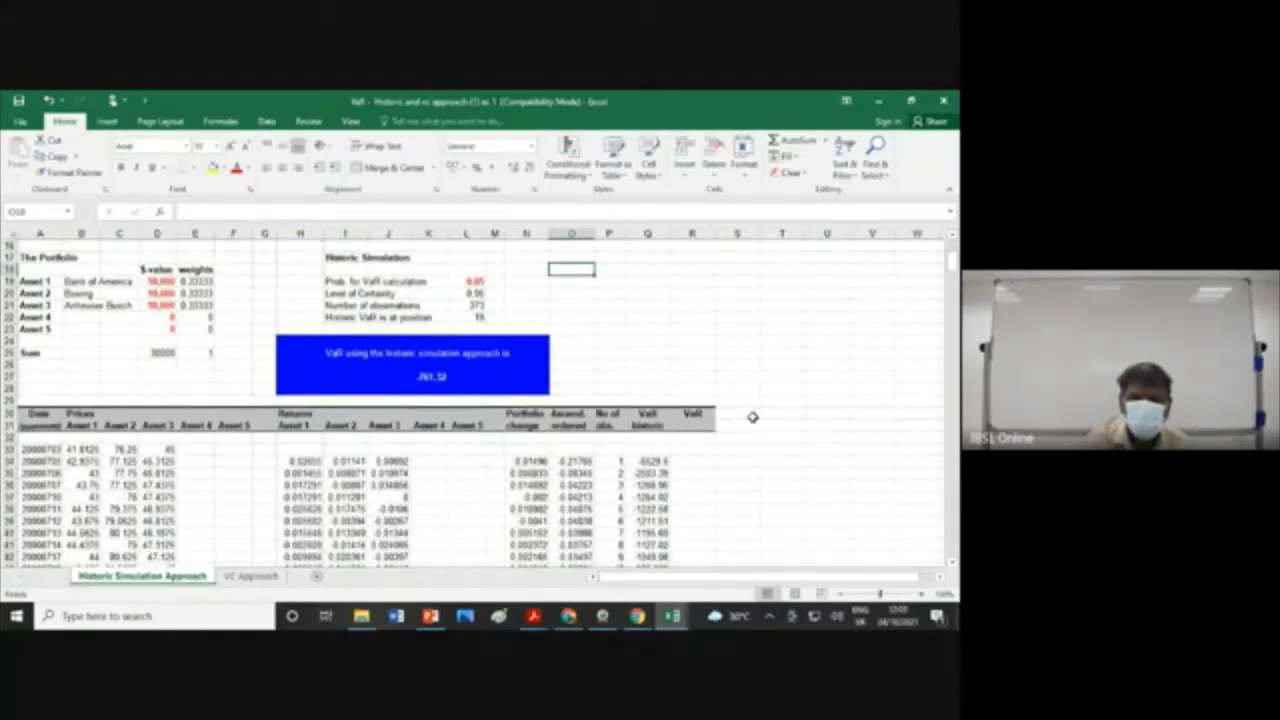
scroll(748, 417, "down", 2)
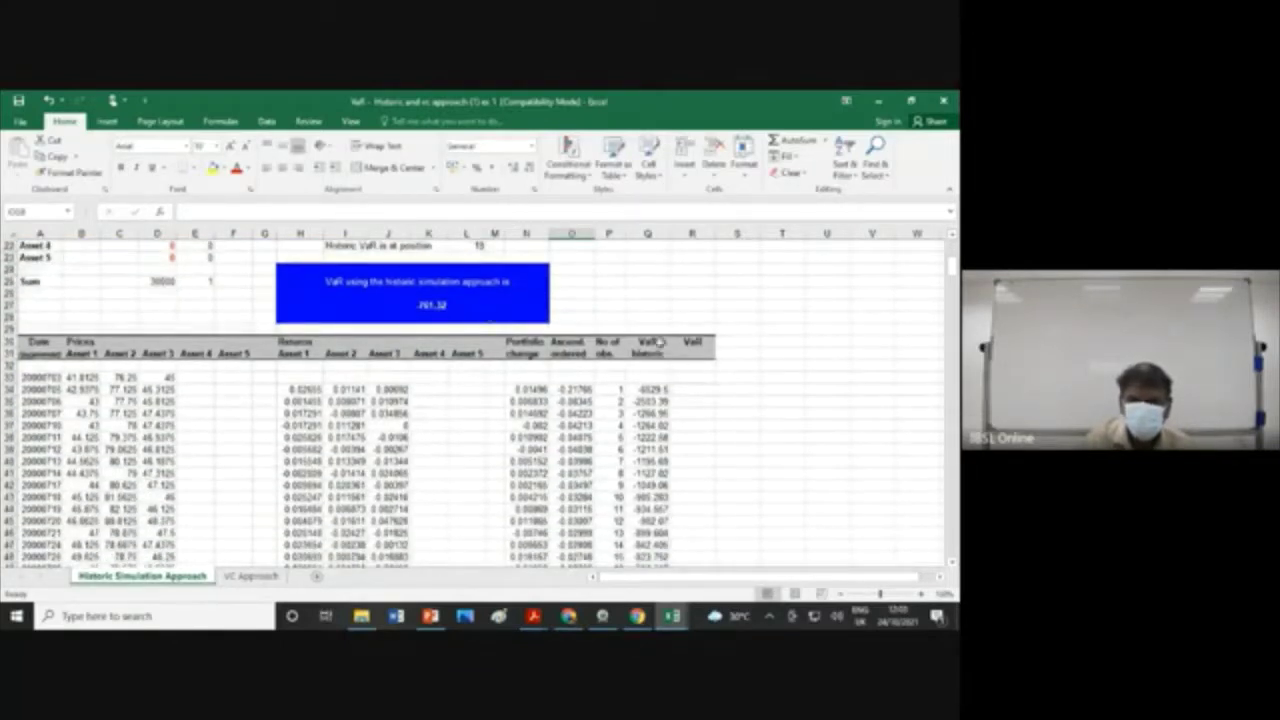
scroll(660, 343, "down", 5)
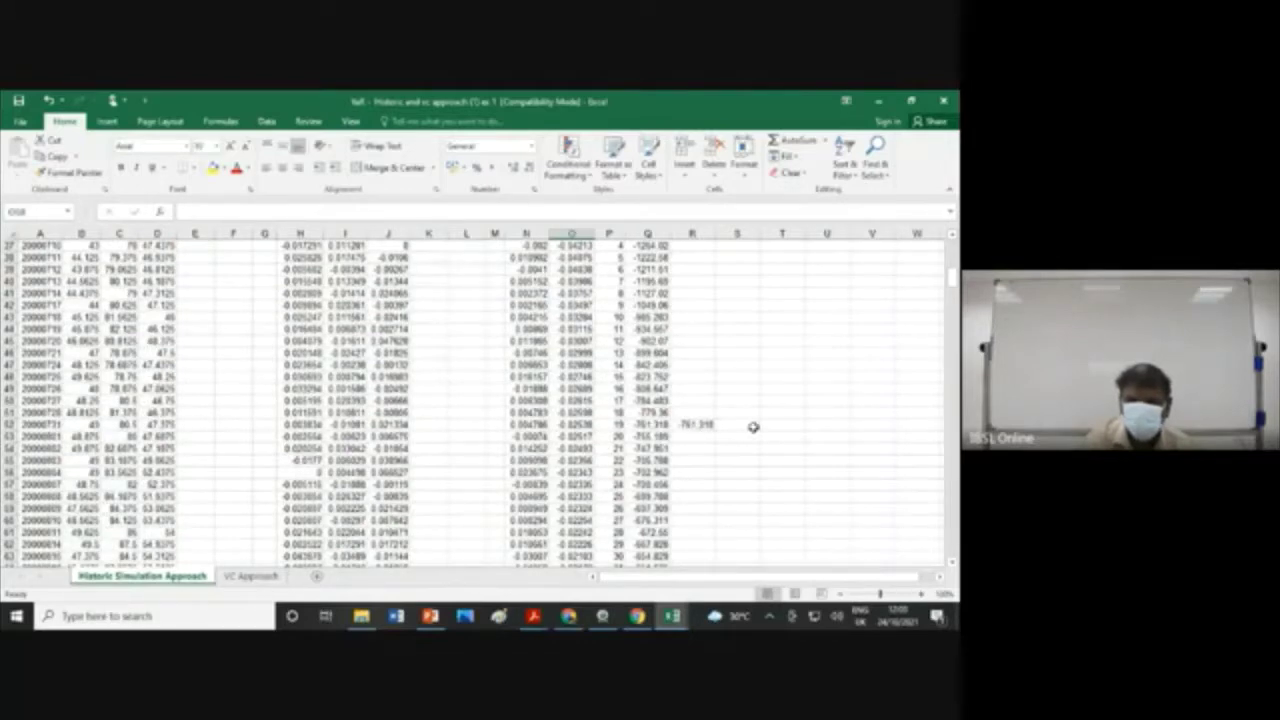
Step: Set the probability for the VaR calculation in the Historic Simulation inputs to 0.1
scroll(753, 426, "up", 12)
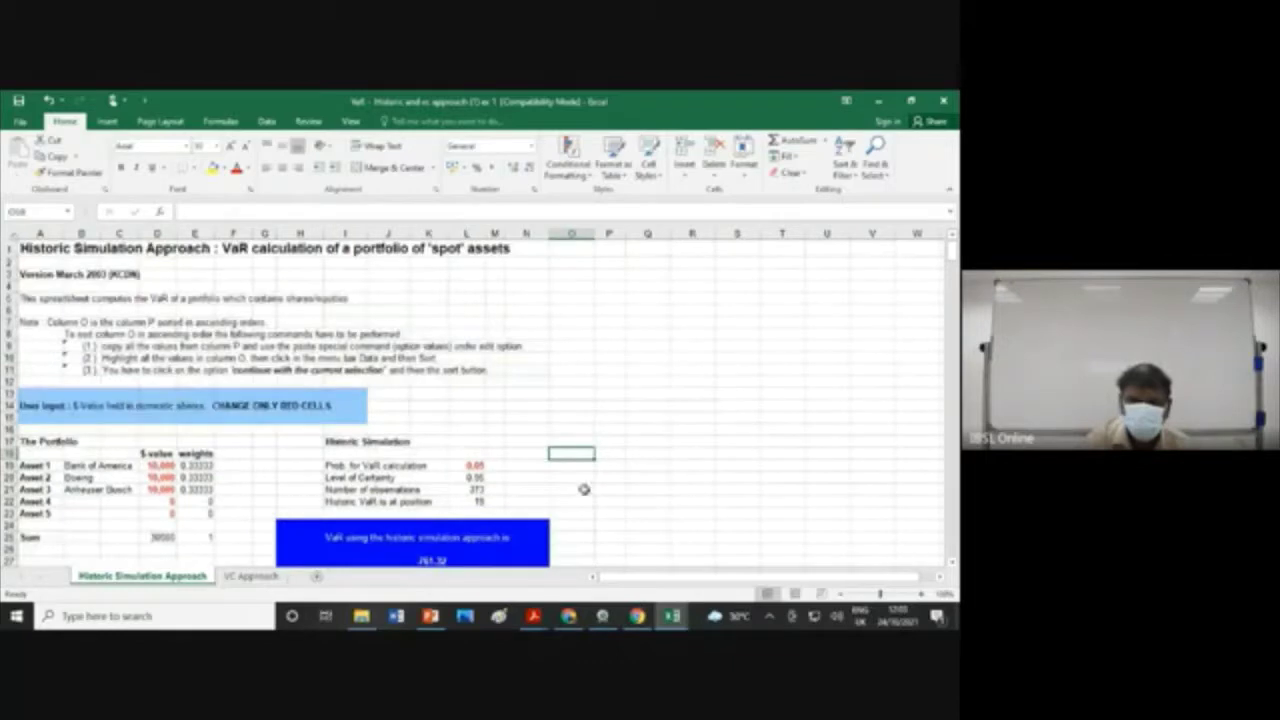
left_click(474, 465)
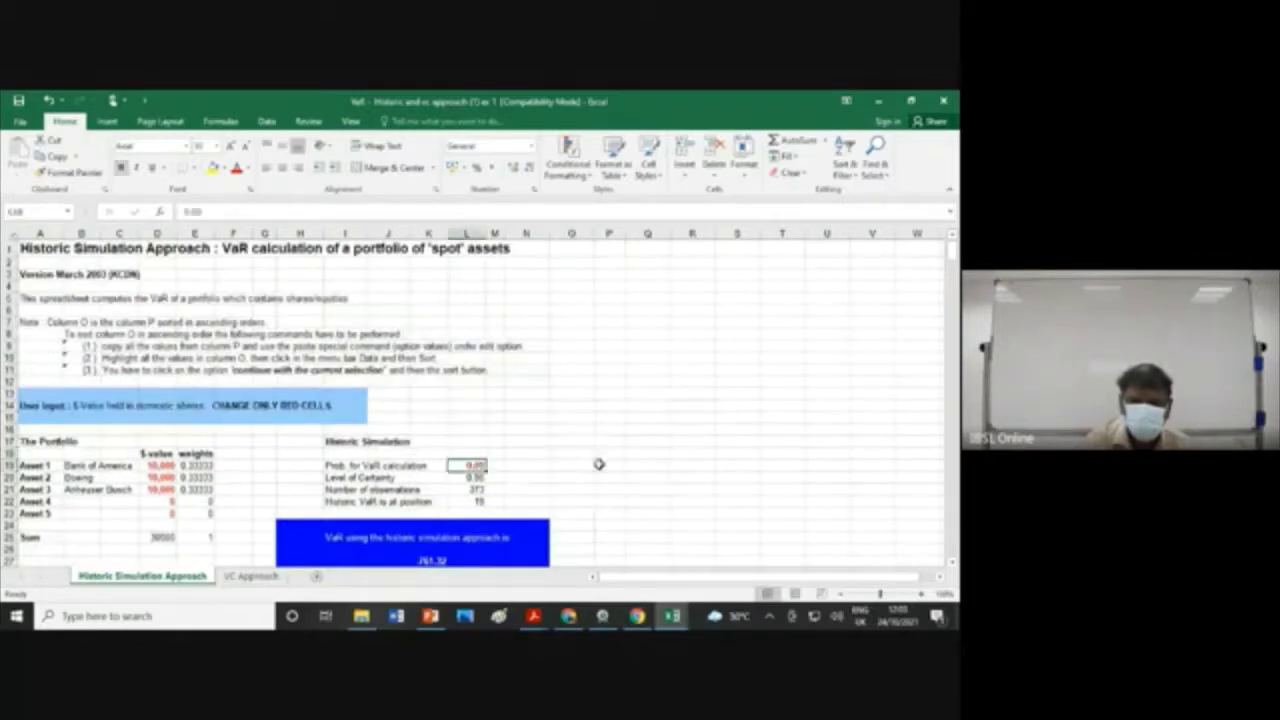
type("0")
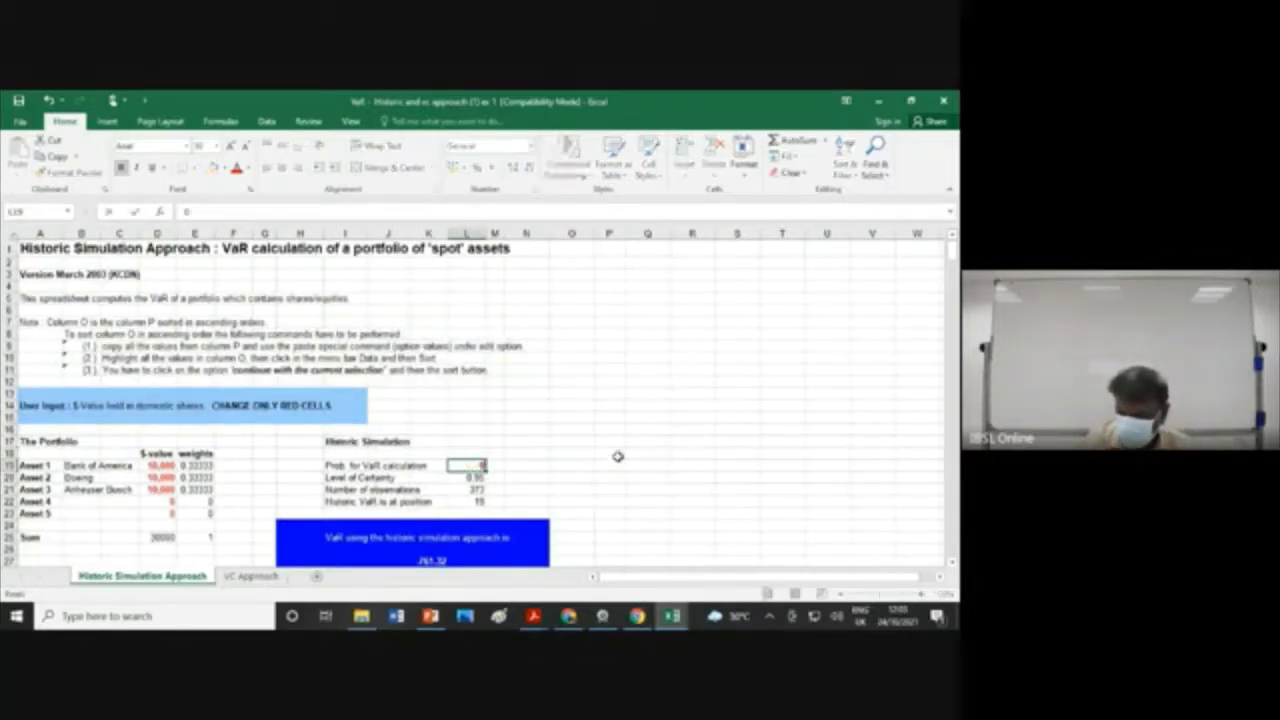
type(".1")
left_click(740, 489)
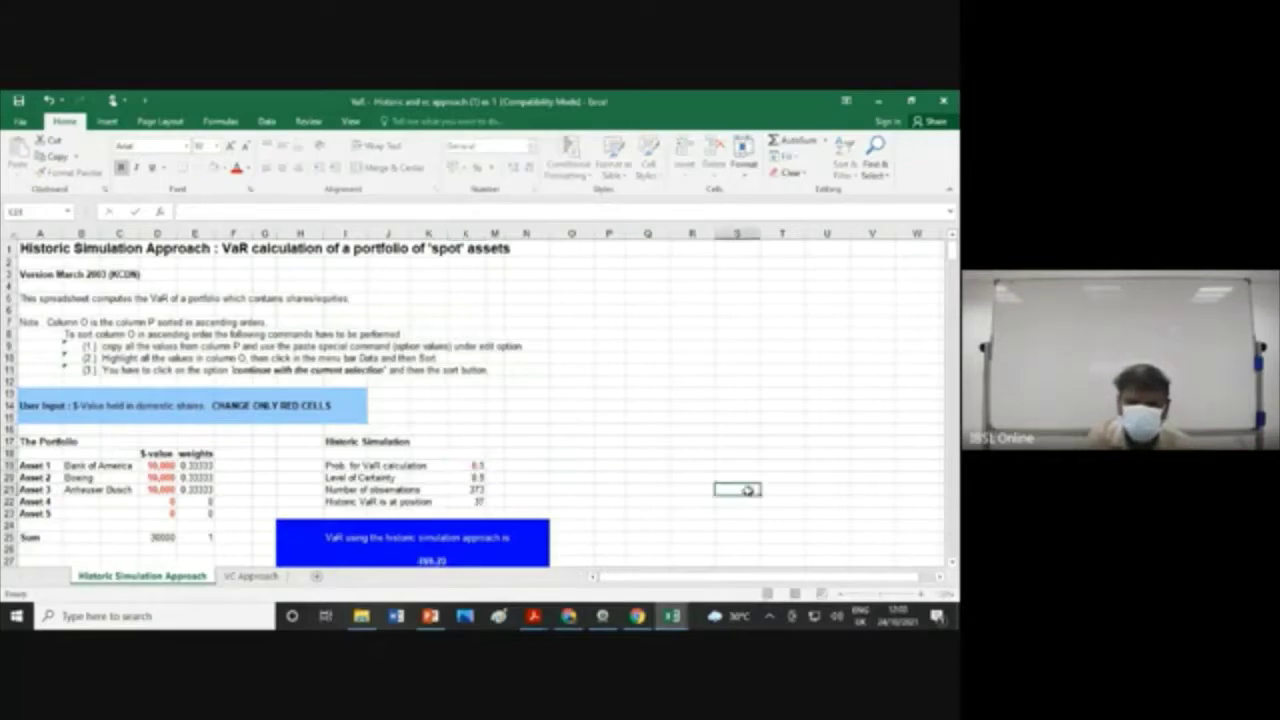
Step: Find the VaR column entry matching the new historic VaR position, then return to the Historic Simulation summary
scroll(747, 490, "down", 20)
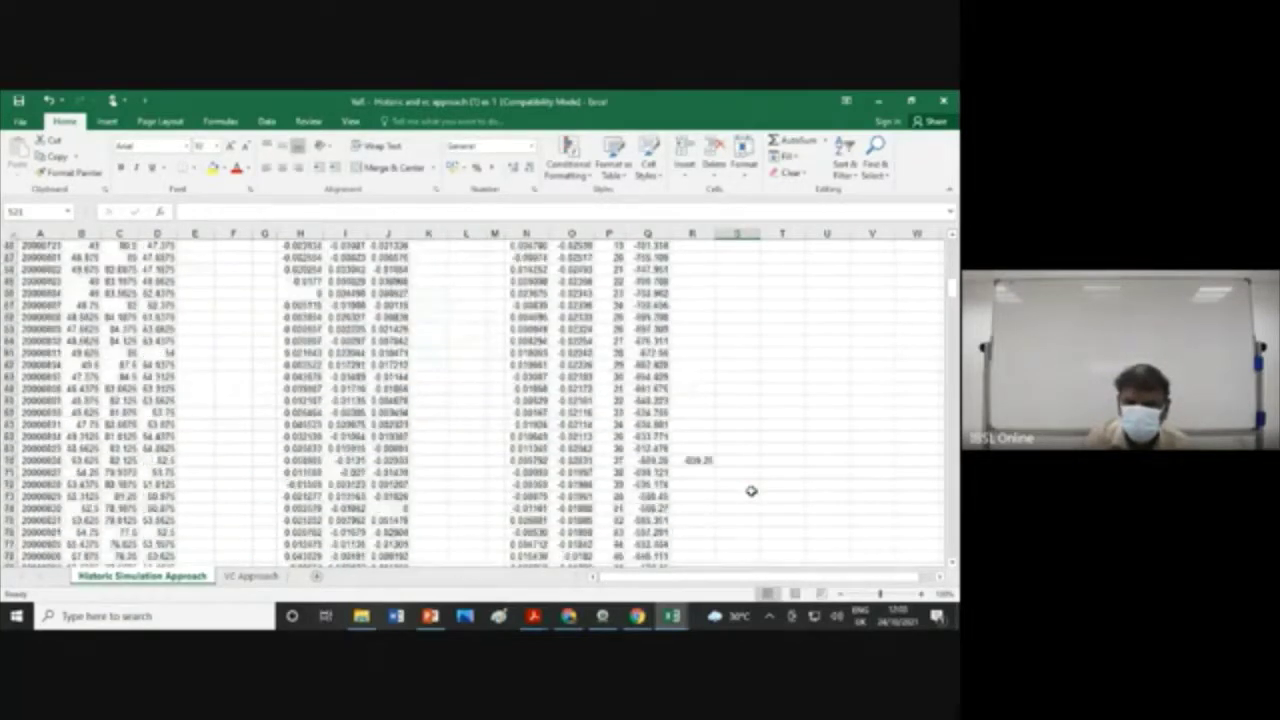
scroll(751, 491, "down", 10)
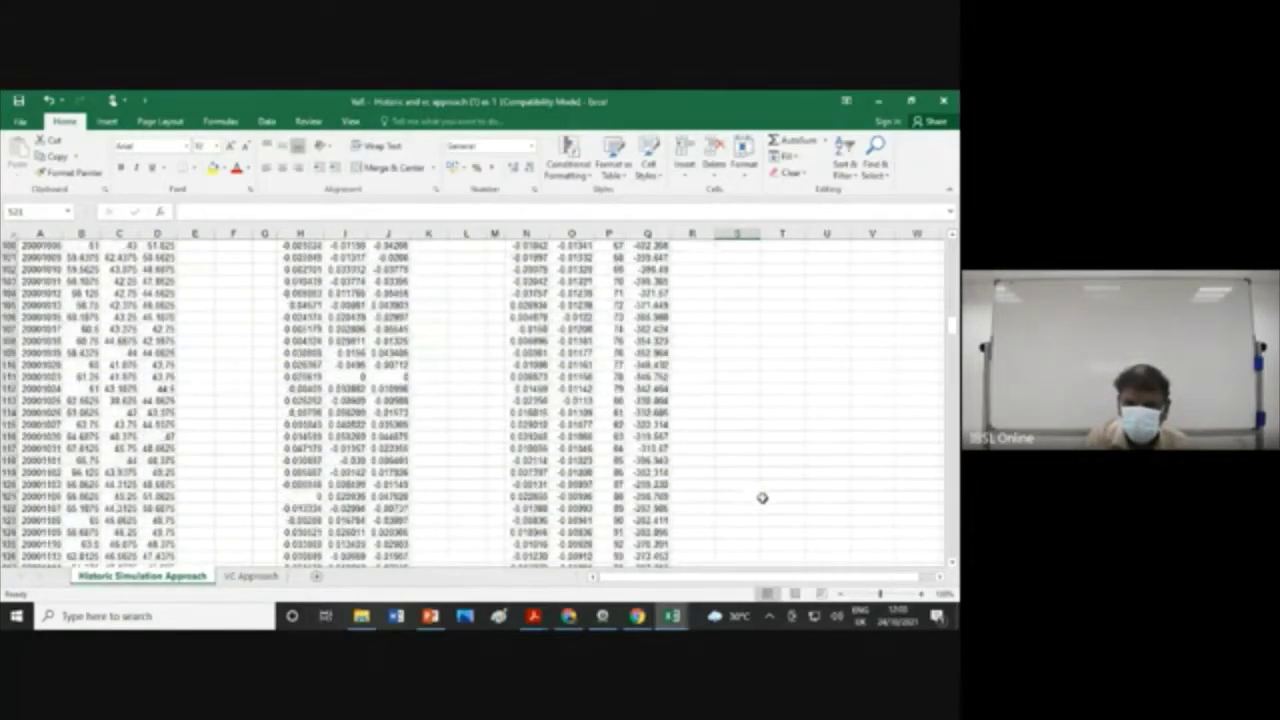
scroll(766, 497, "up", 5)
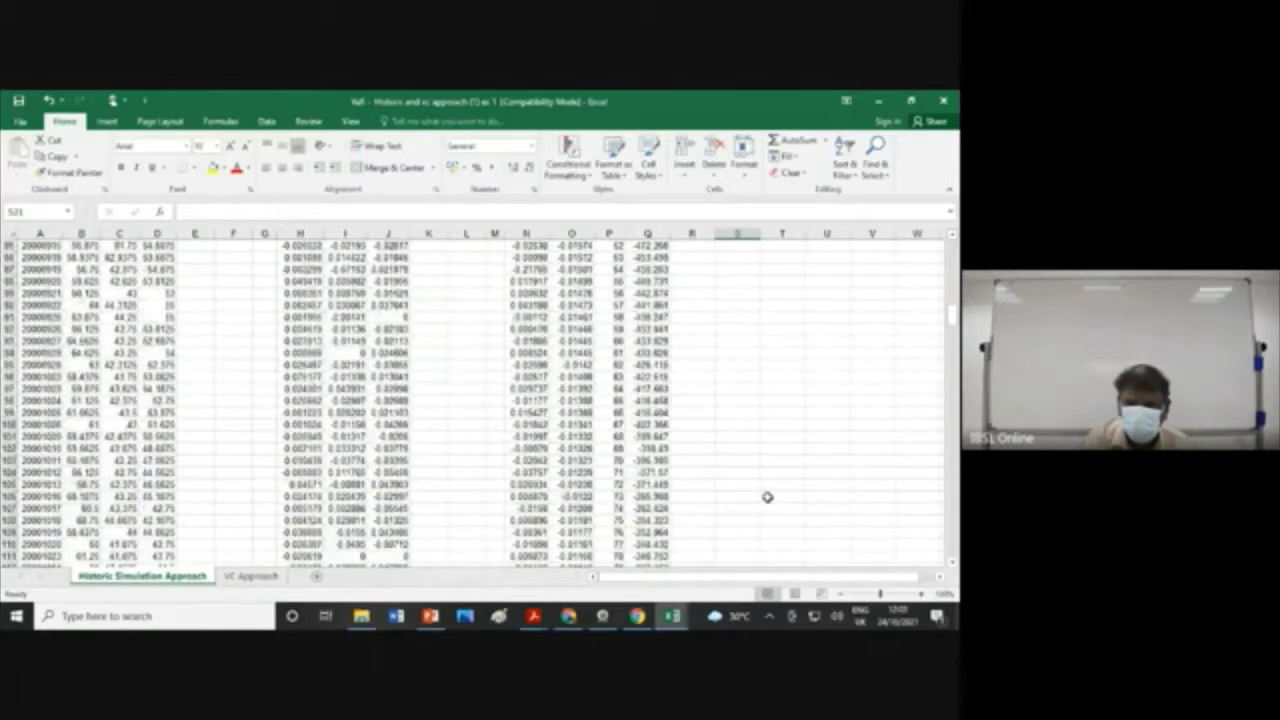
scroll(767, 497, "up", 5)
scroll(767, 497, "up", 3)
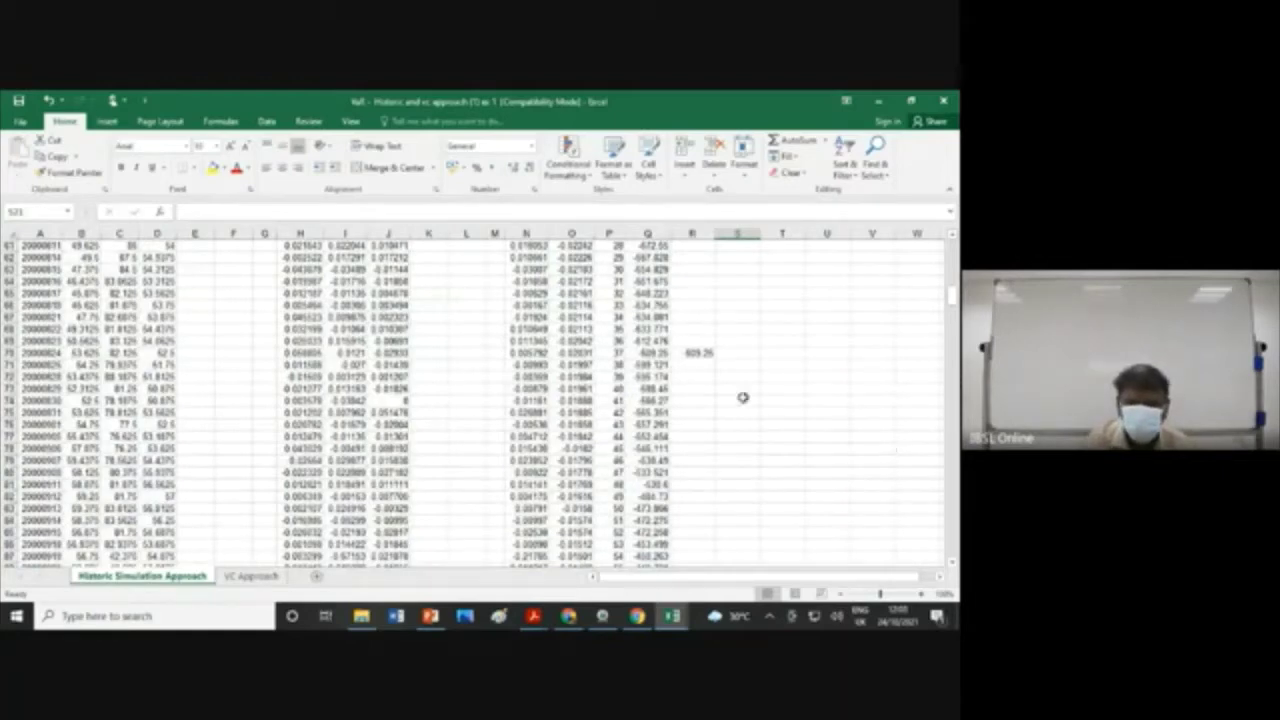
scroll(820, 512, "up", 19)
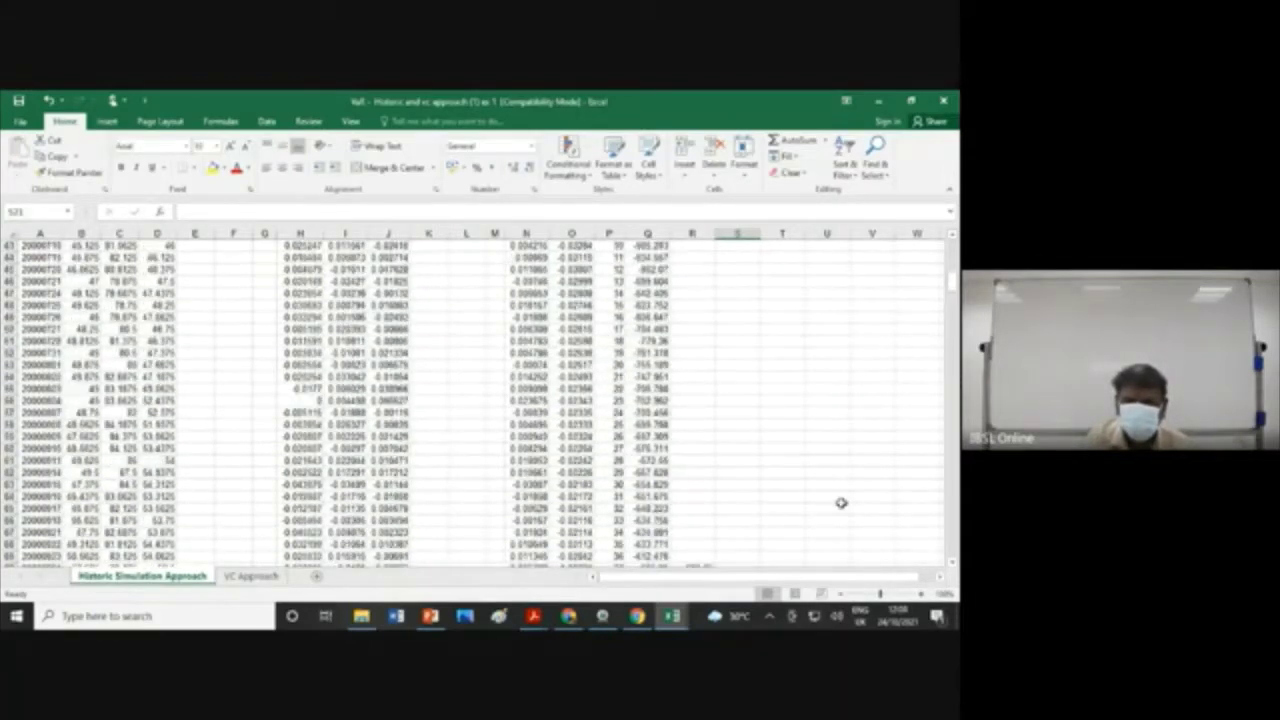
scroll(842, 503, "up", 2)
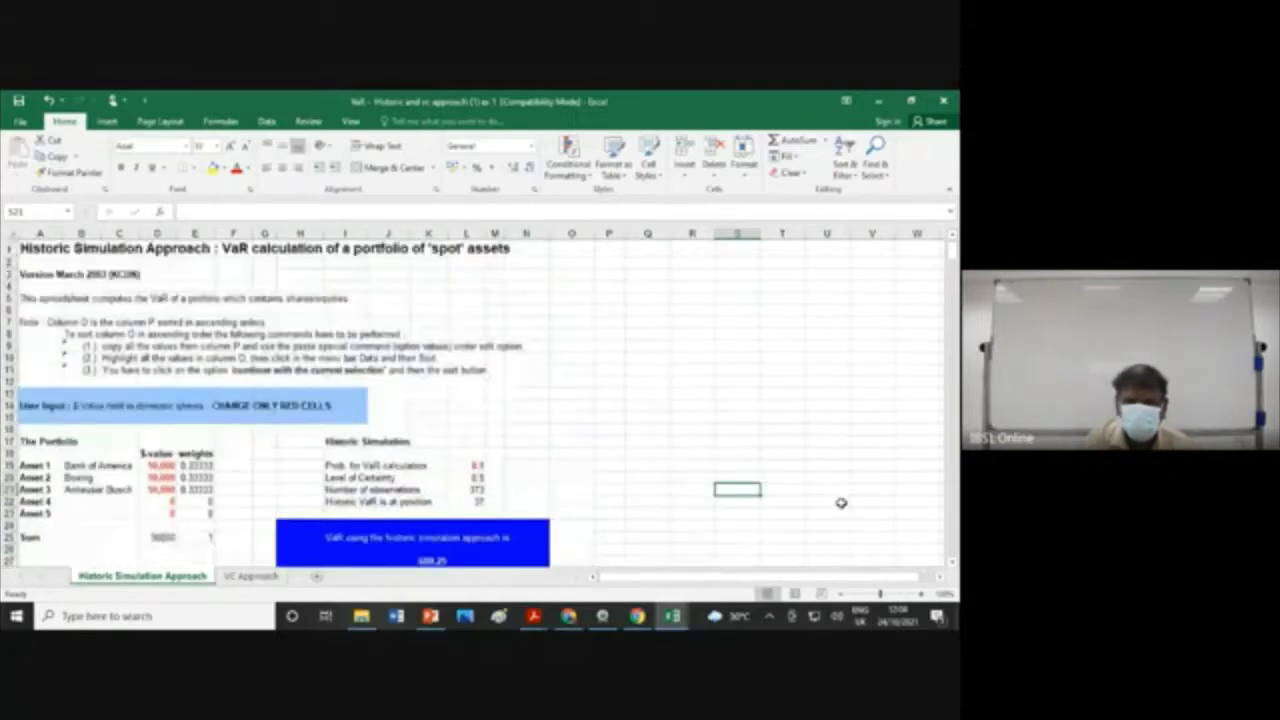
Step: Examine the ordered observations from the first to the last, ending at the summary statistics below the table
scroll(842, 503, "down", 5)
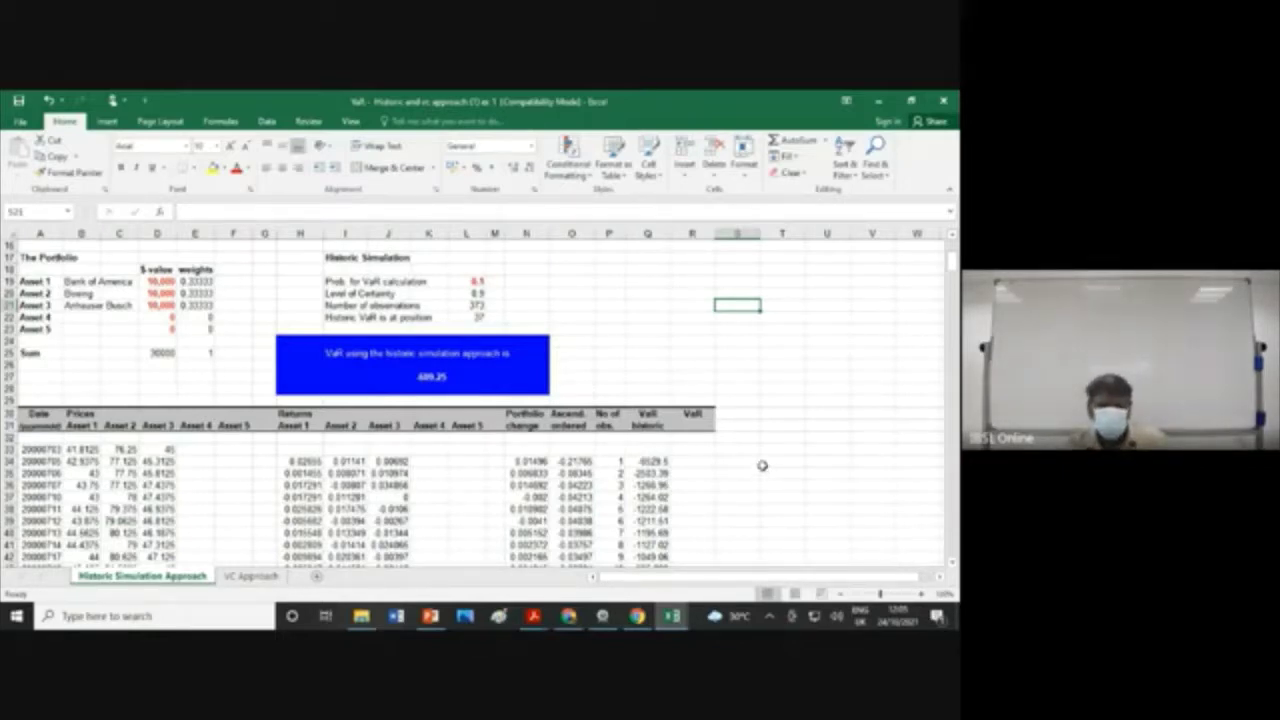
scroll(762, 465, "down", 3)
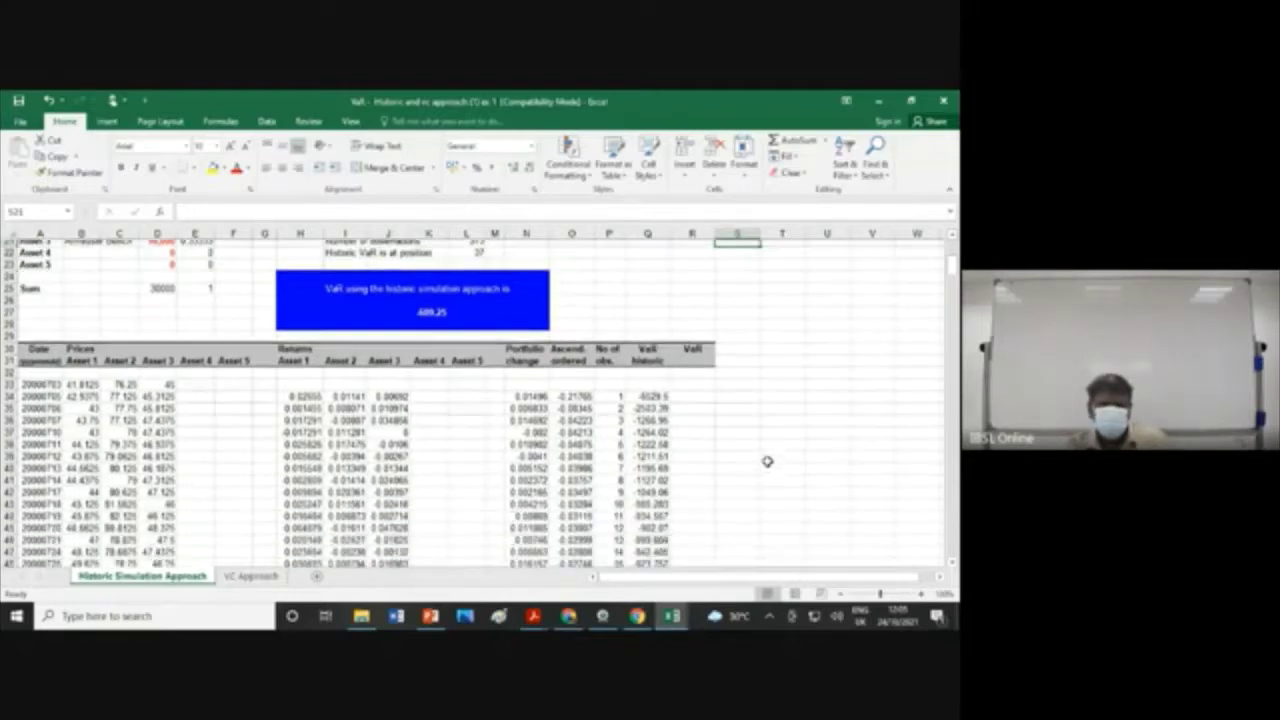
scroll(767, 461, "down", 4)
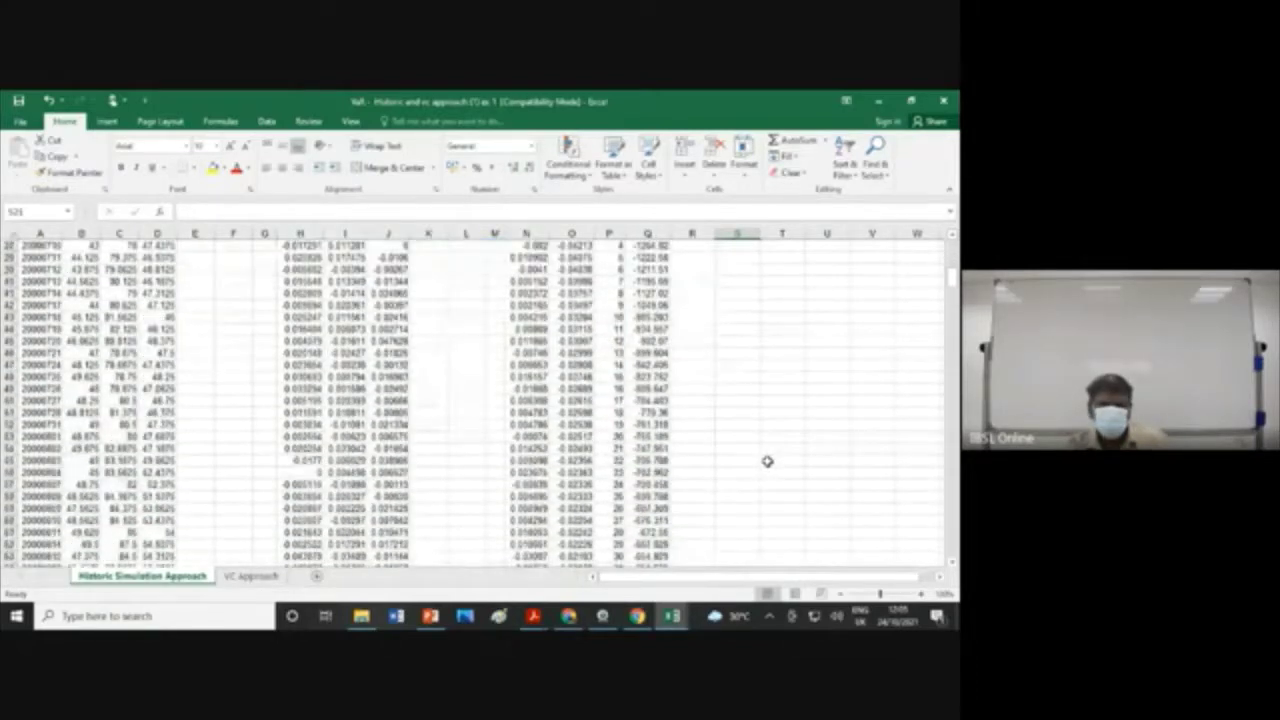
scroll(767, 461, "down", 10)
scroll(767, 461, "down", 11)
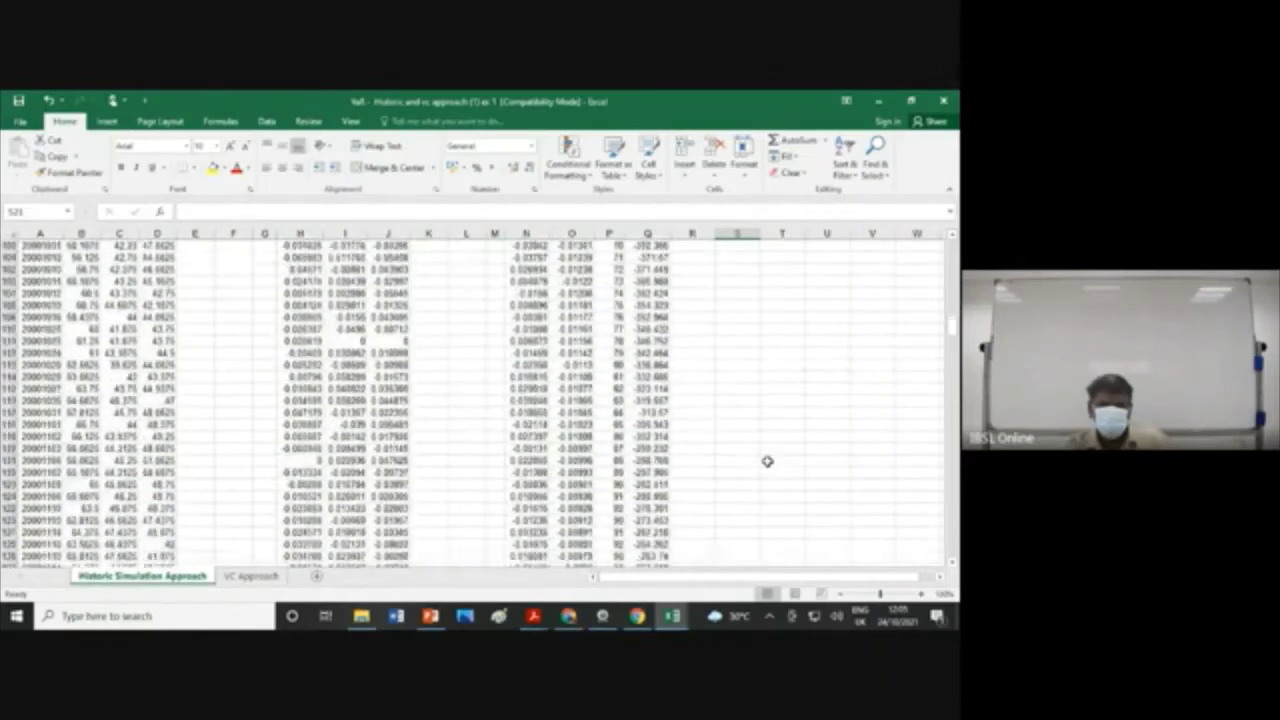
scroll(767, 461, "down", 20)
scroll(767, 461, "down", 20)
scroll(767, 461, "down", 20)
scroll(767, 461, "down", 20)
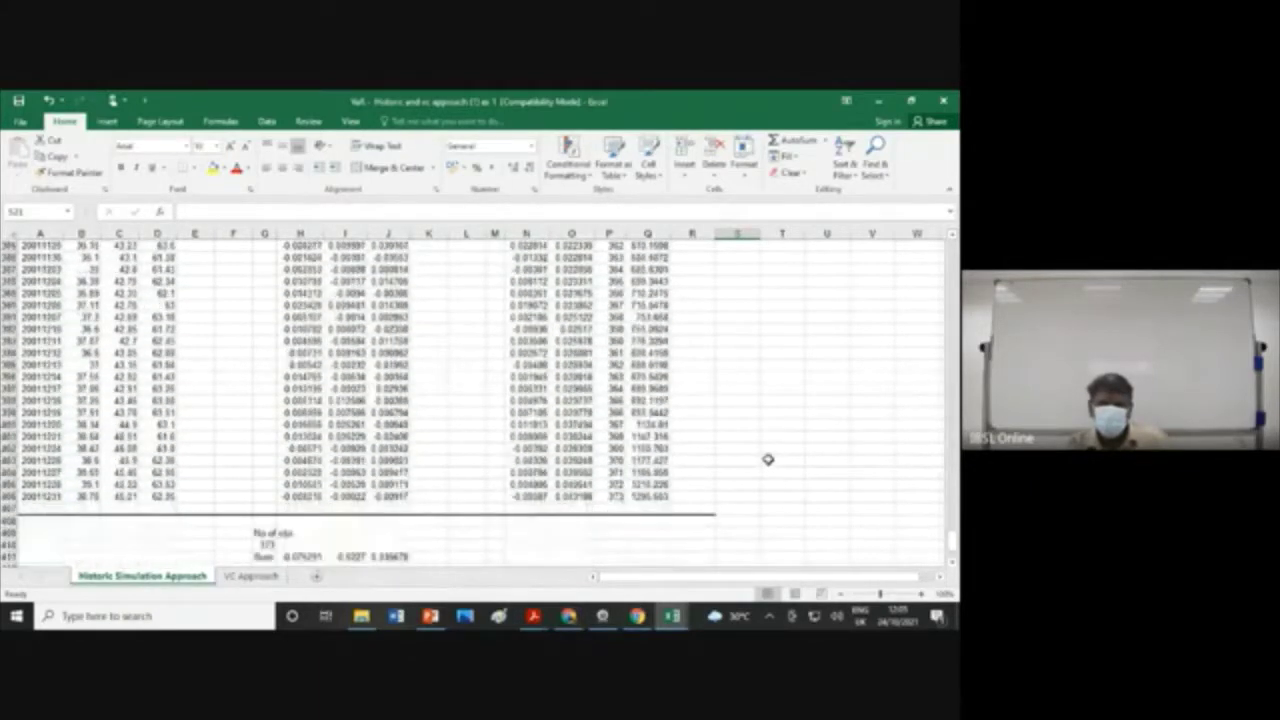
scroll(767, 460, "down", 5)
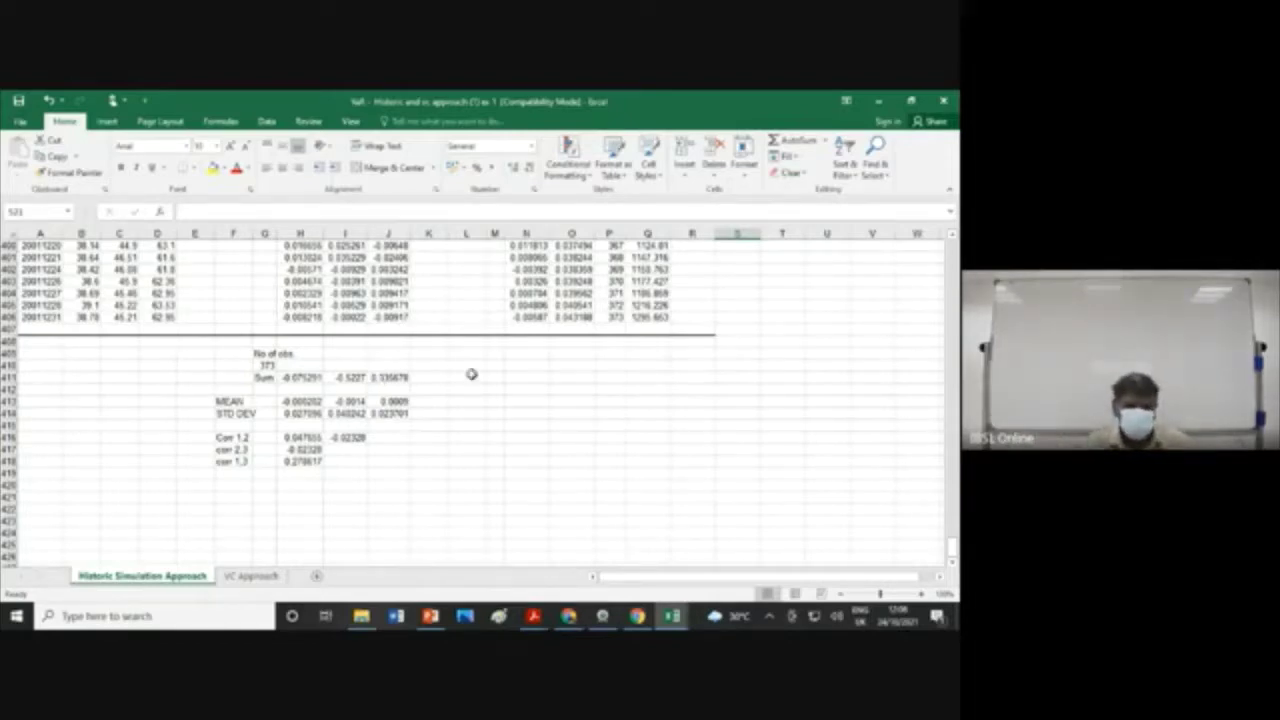
Step: Inspect the SUM formula for Asset 1's returns in H411 and the AVERAGE formulas for all three assets in row 413
left_click(300, 377)
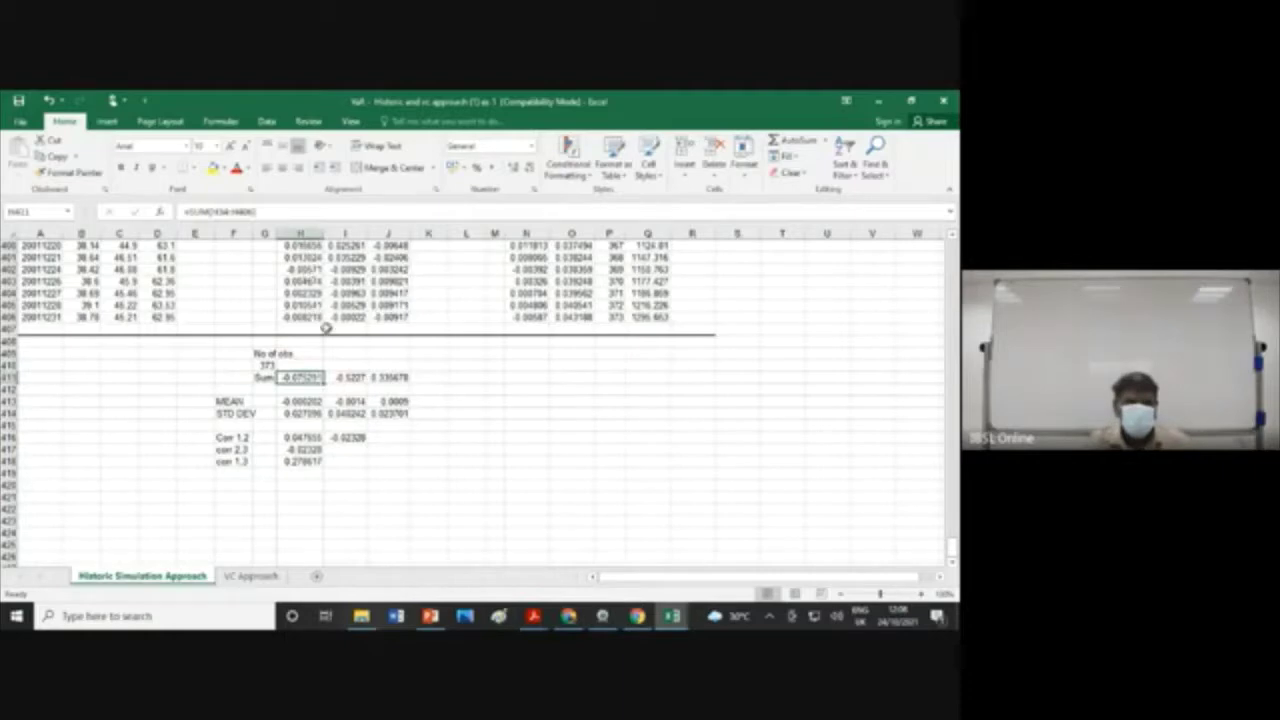
left_click(303, 402)
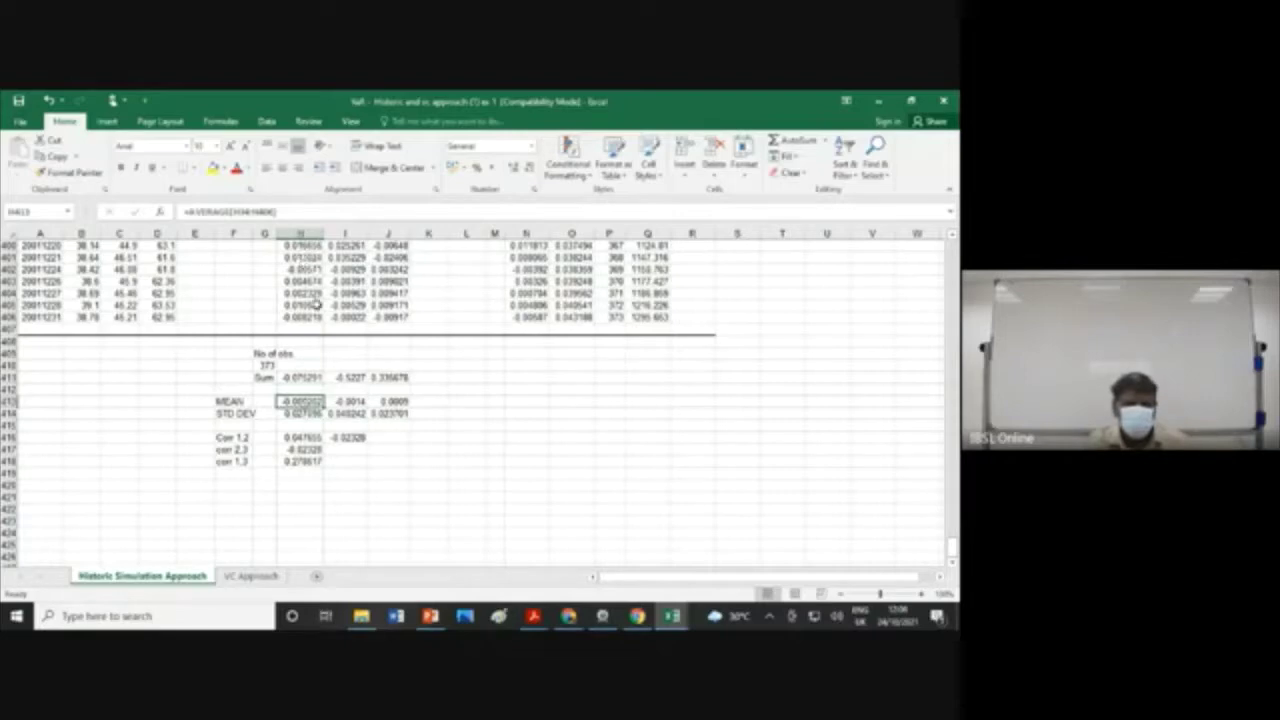
left_click(352, 401)
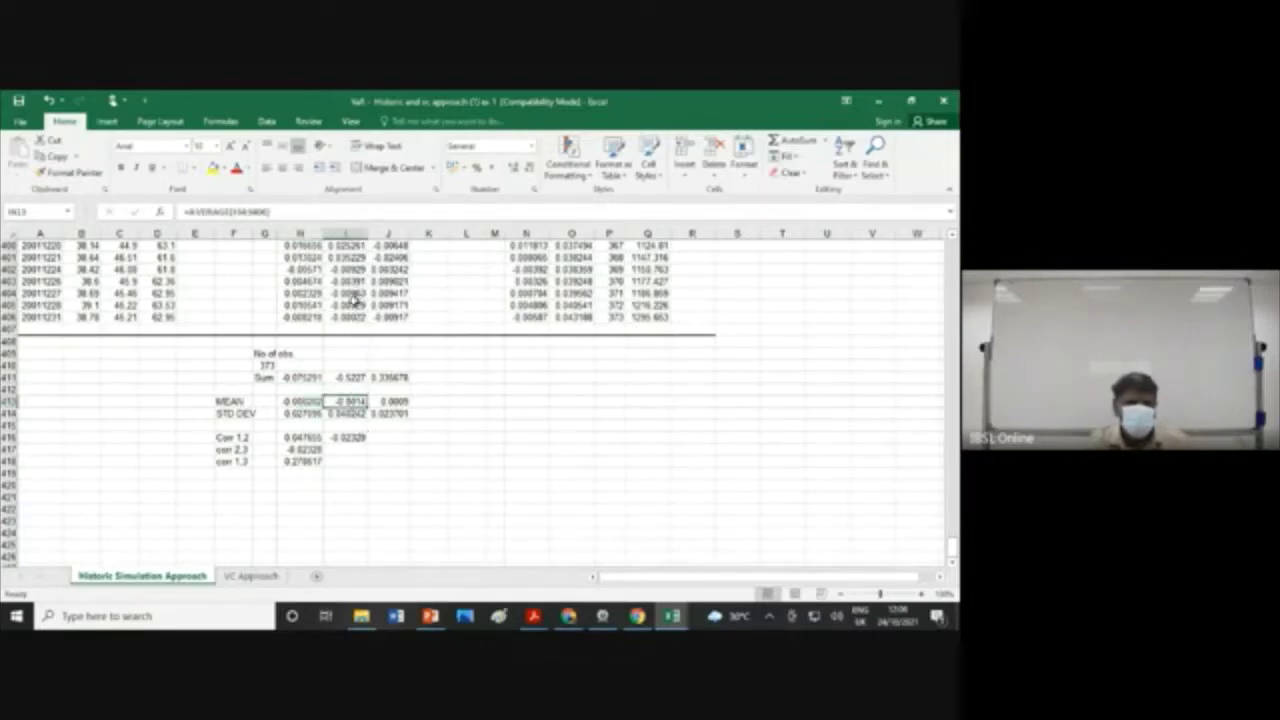
left_click(388, 401)
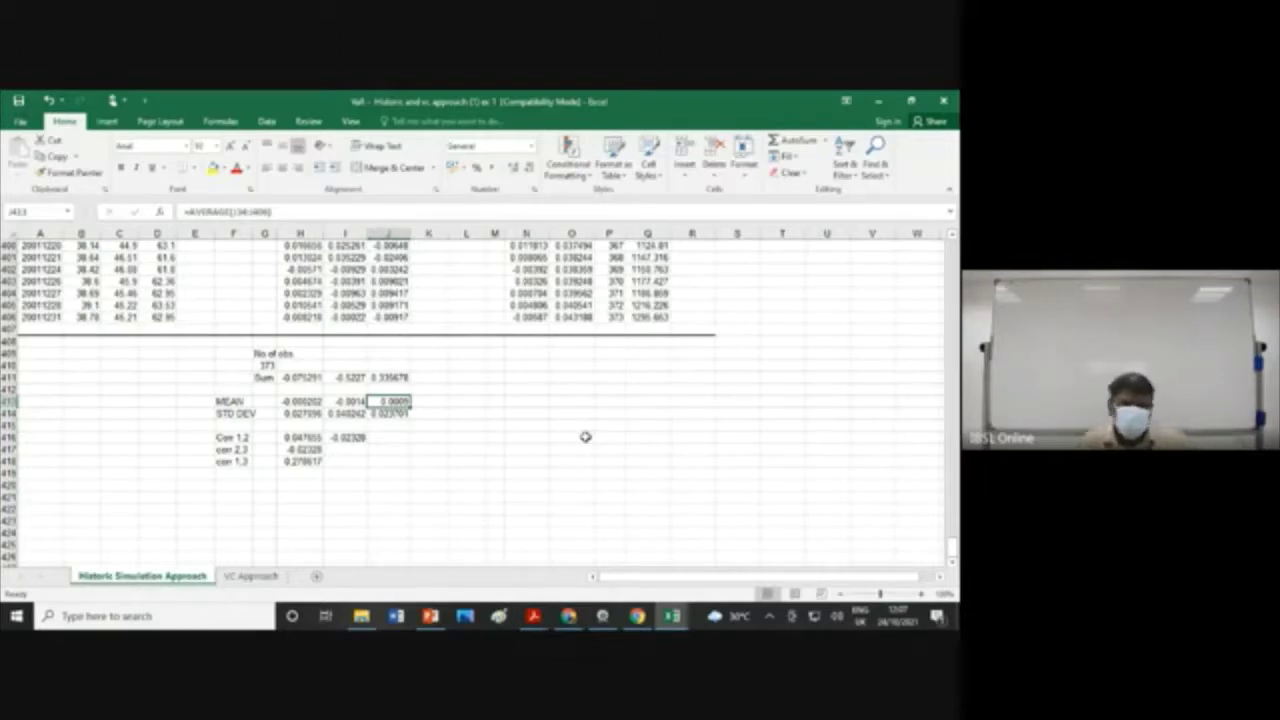
Step: Inspect the STDEV formulas for the returns of Assets 1, 2 and 3 in row 414
left_click(306, 414)
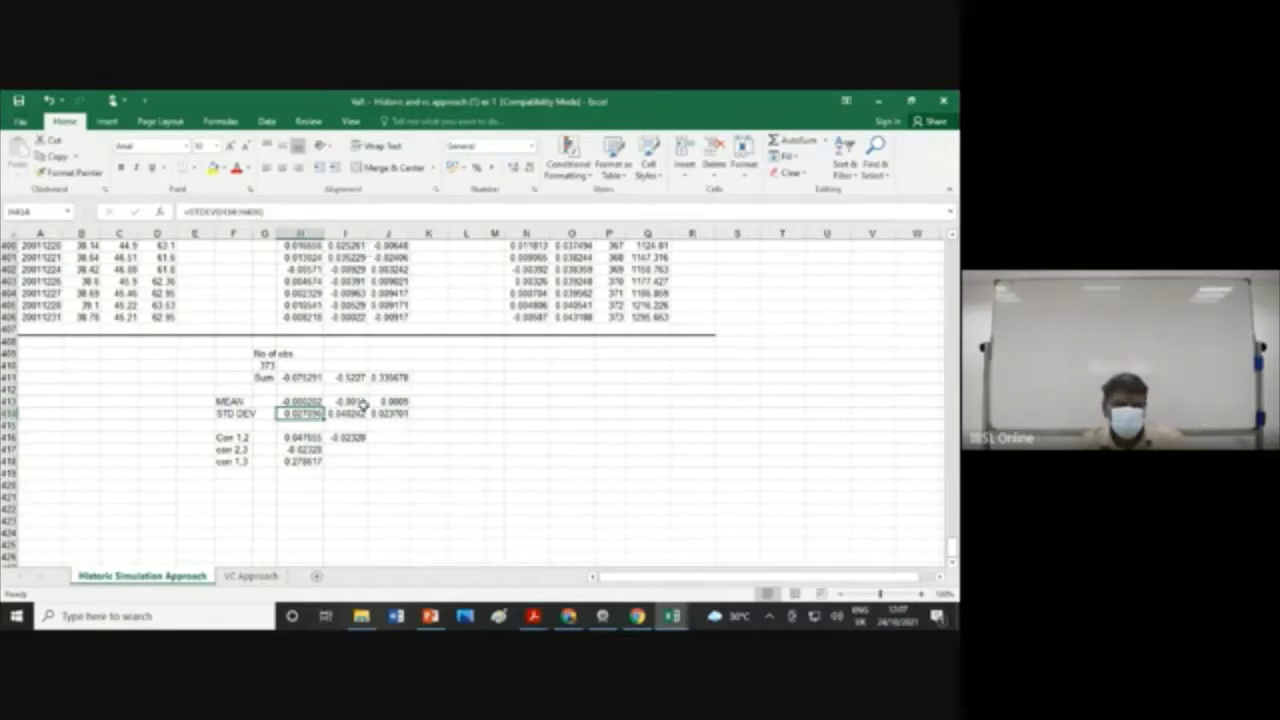
left_click(358, 412)
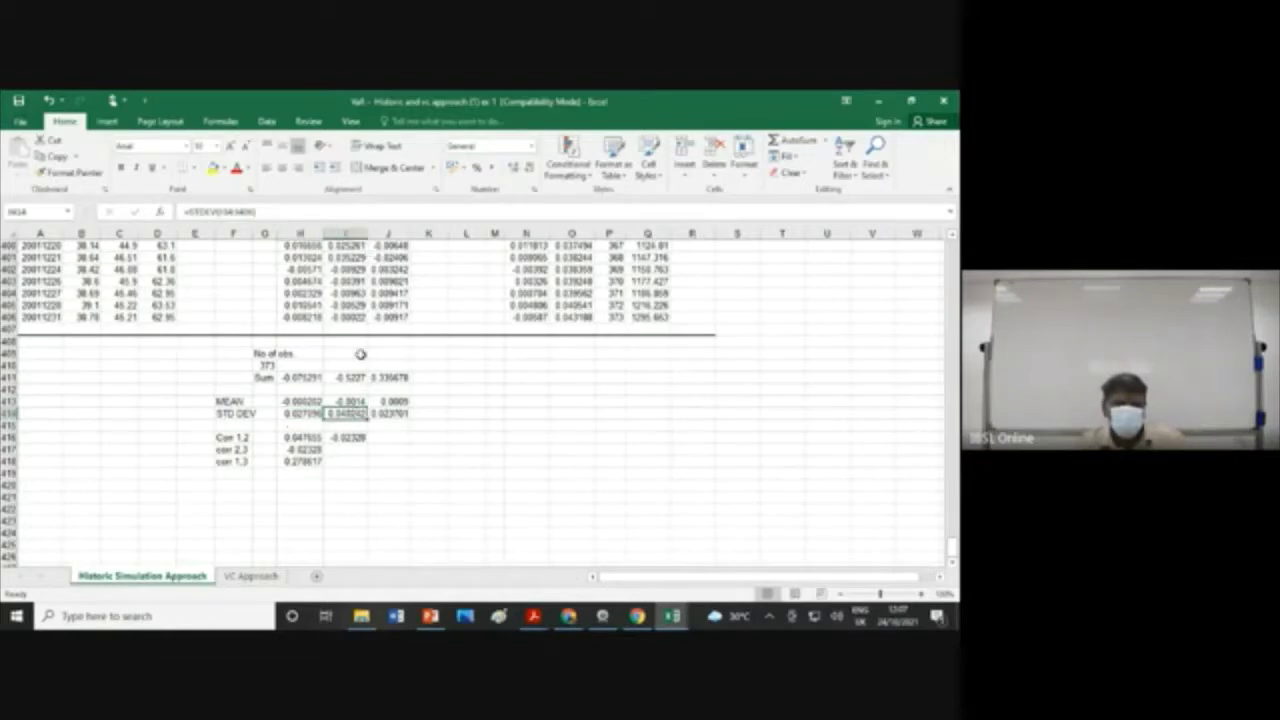
left_click(399, 414)
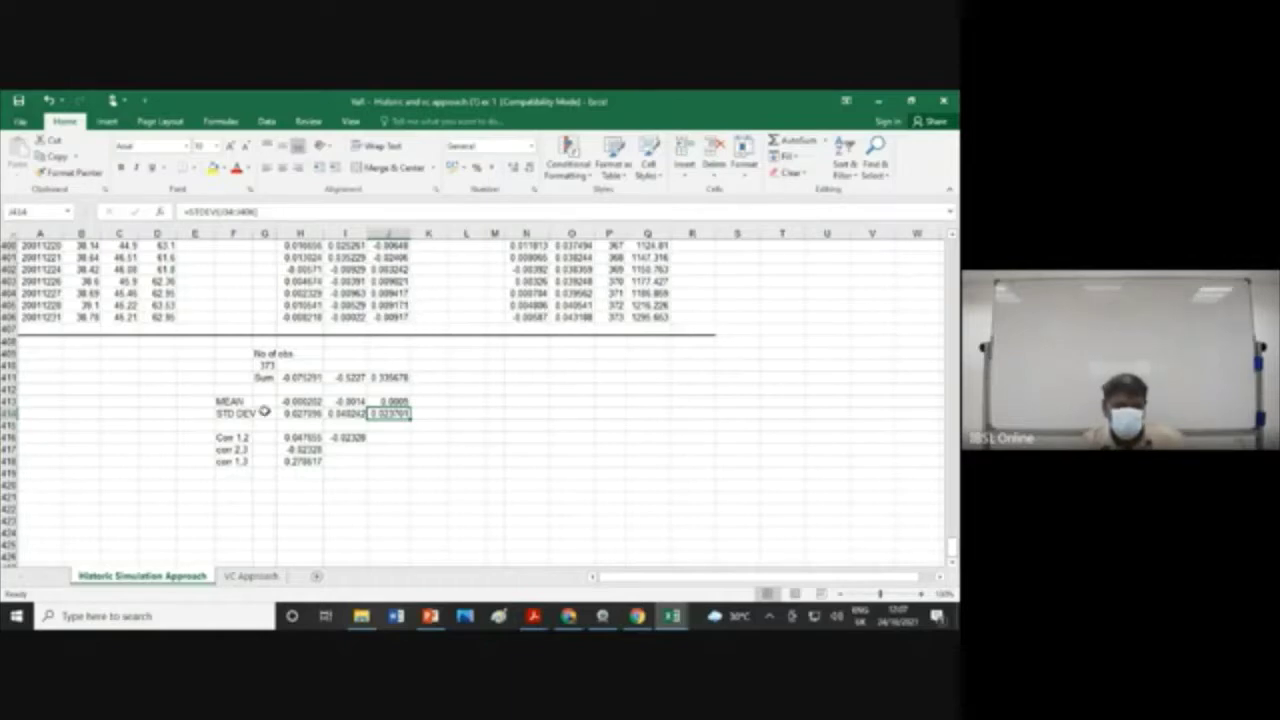
Step: Compare the mean return with the standard deviation for each of the three assets, one asset at a time
left_click(290, 401)
left_click(348, 401)
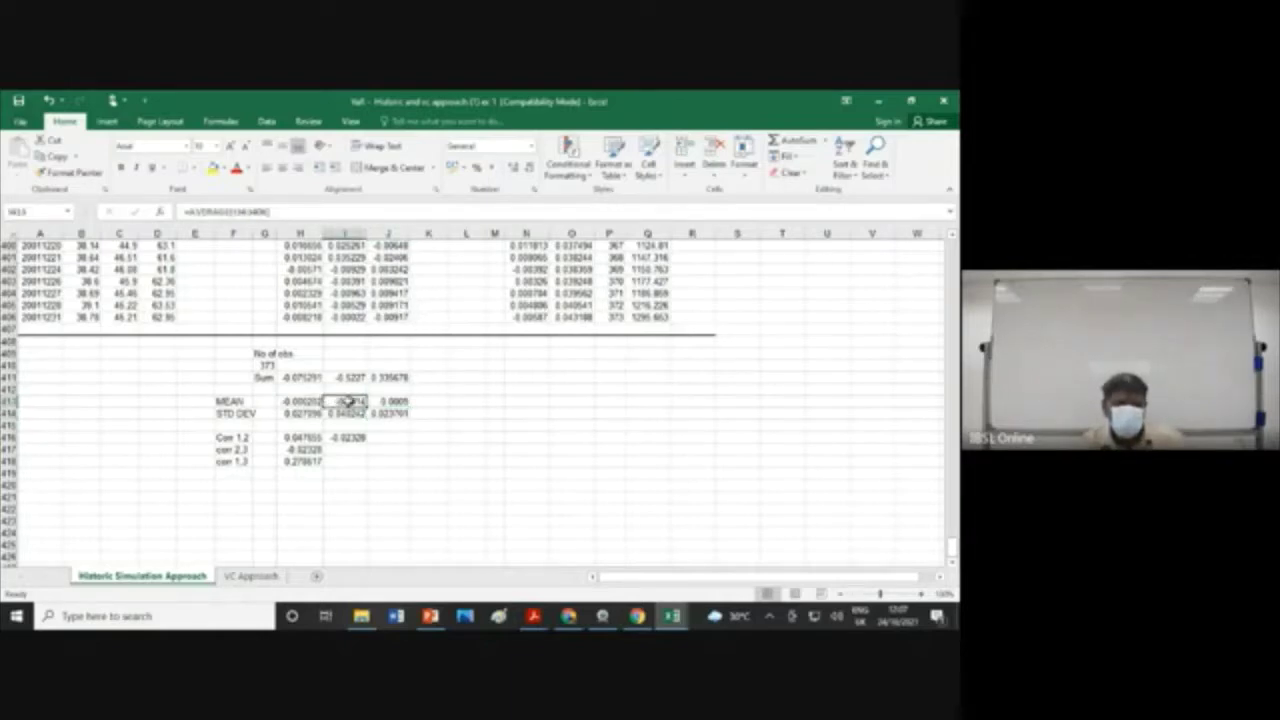
left_click(320, 413)
left_click(340, 402)
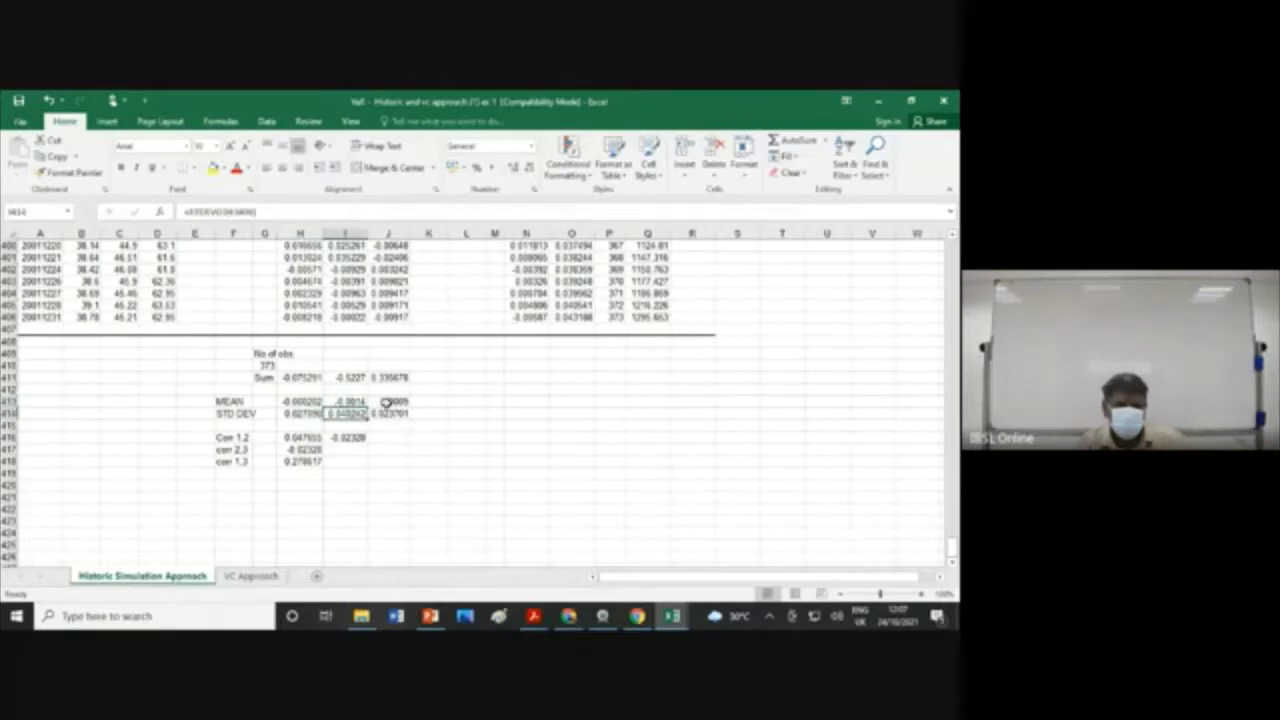
left_click(386, 402)
left_click(388, 413)
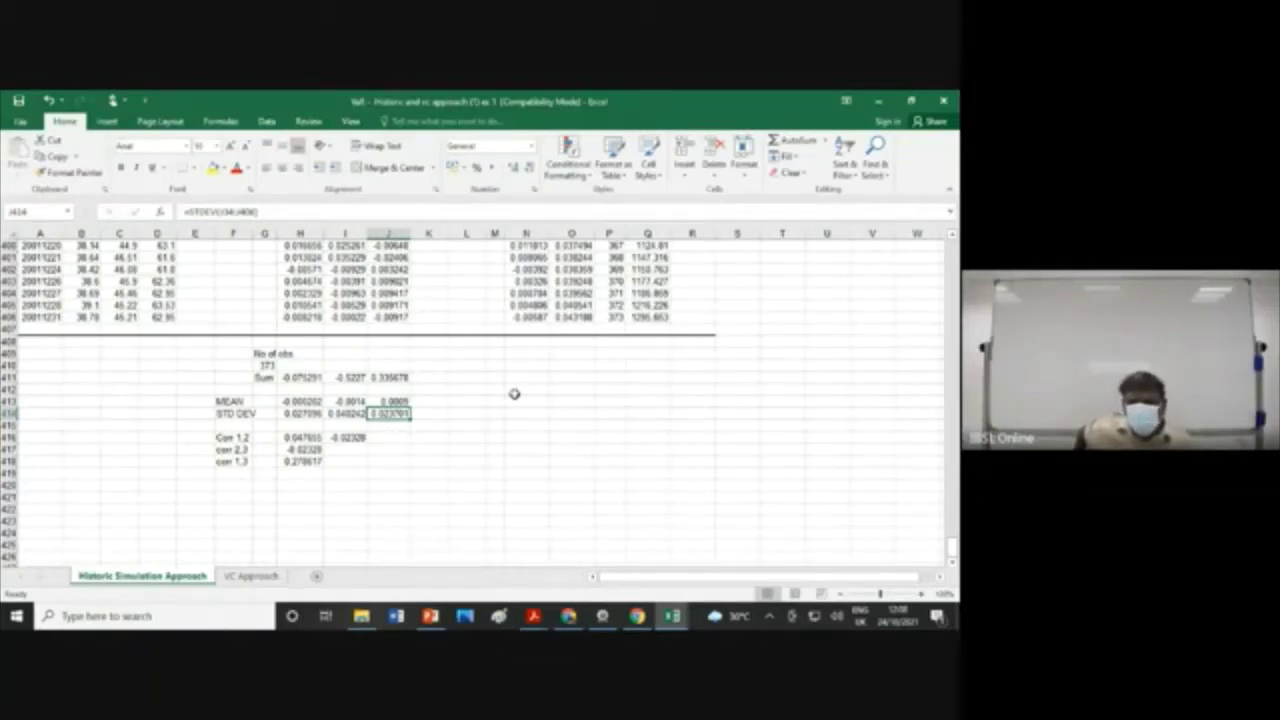
Step: Inspect the correlation formulas for asset pairs 1-2, 2-3 and 1-3 in H416:H418 and I416, then revisit the three results
left_click(286, 438)
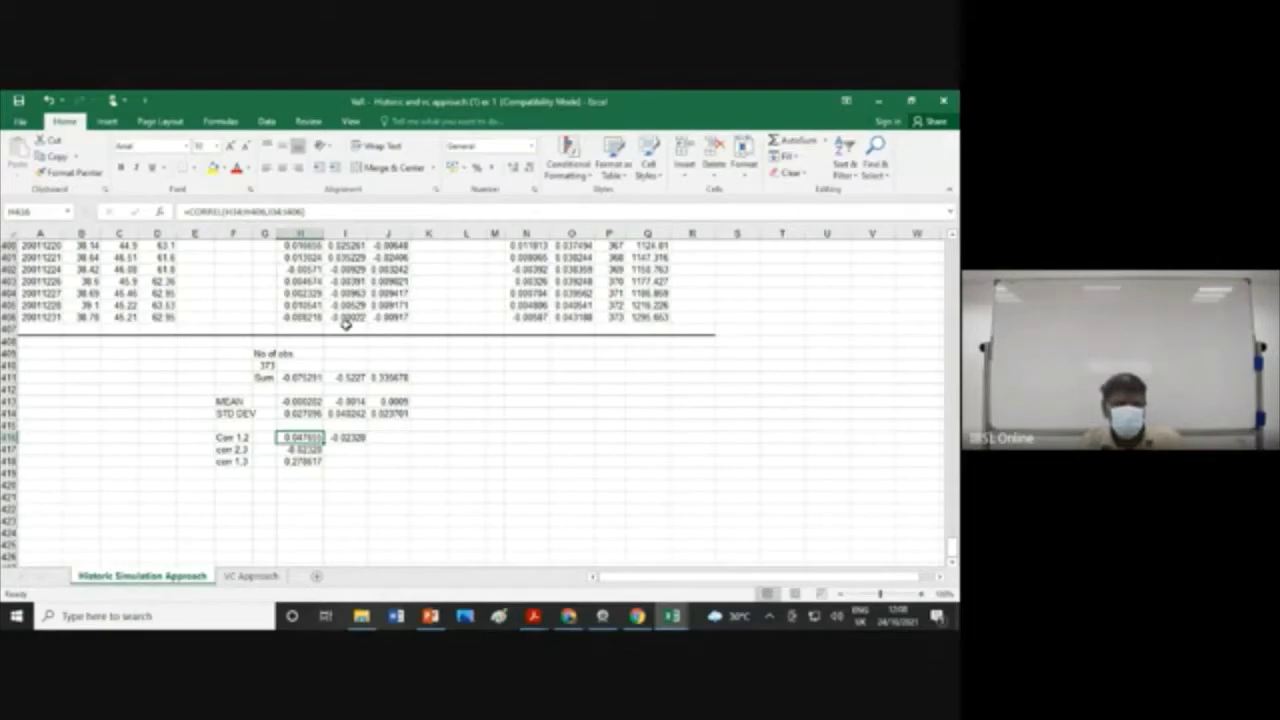
left_click(312, 449)
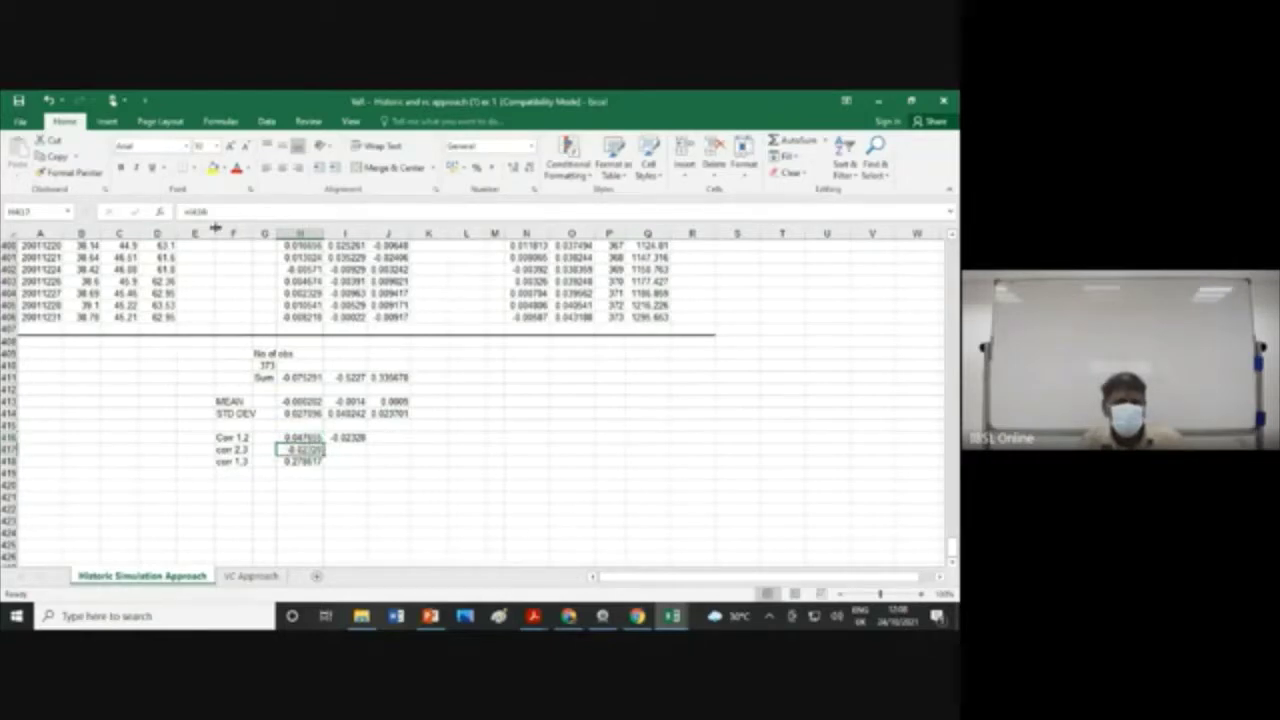
left_click(350, 437)
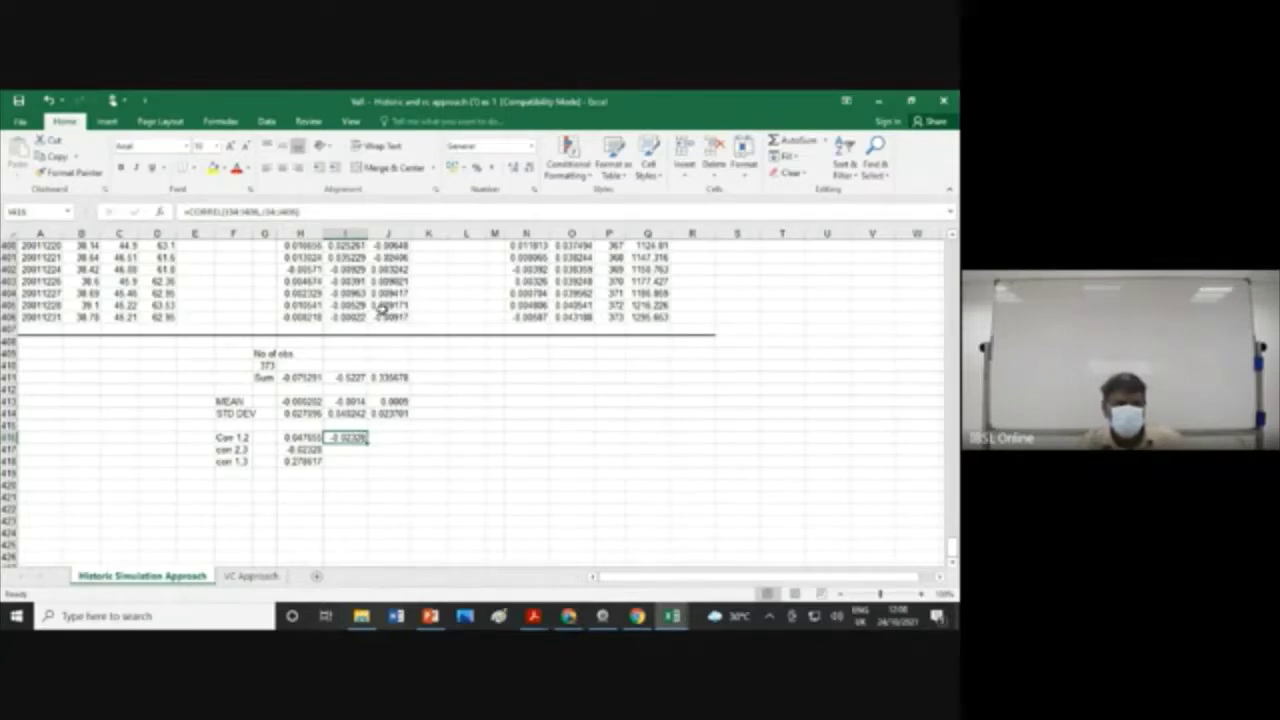
left_click(302, 461)
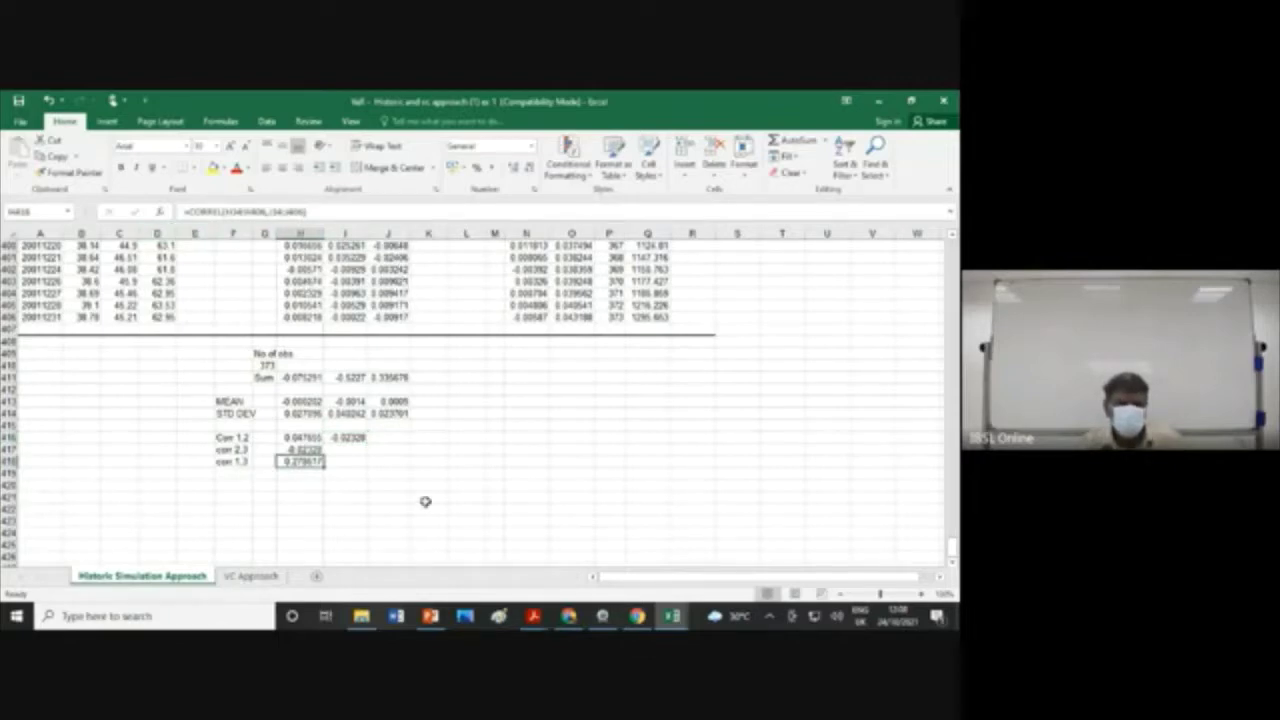
left_click(304, 437)
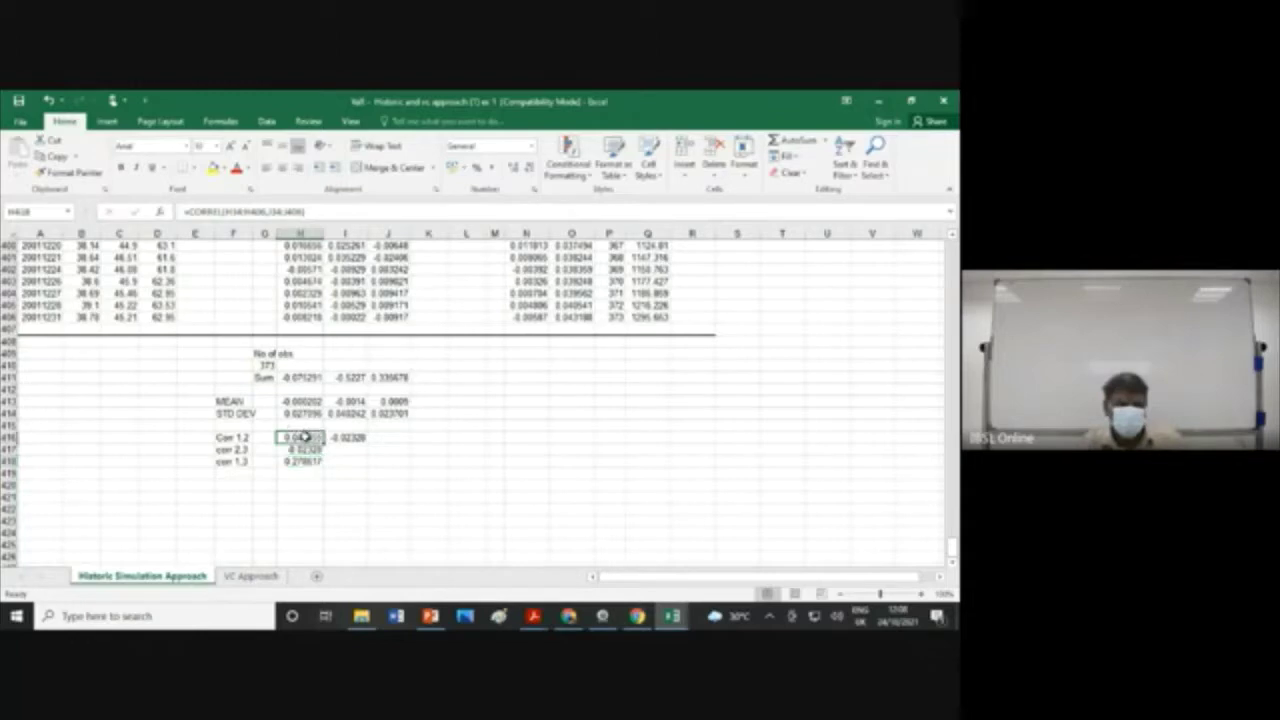
left_click(314, 450)
left_click(306, 461)
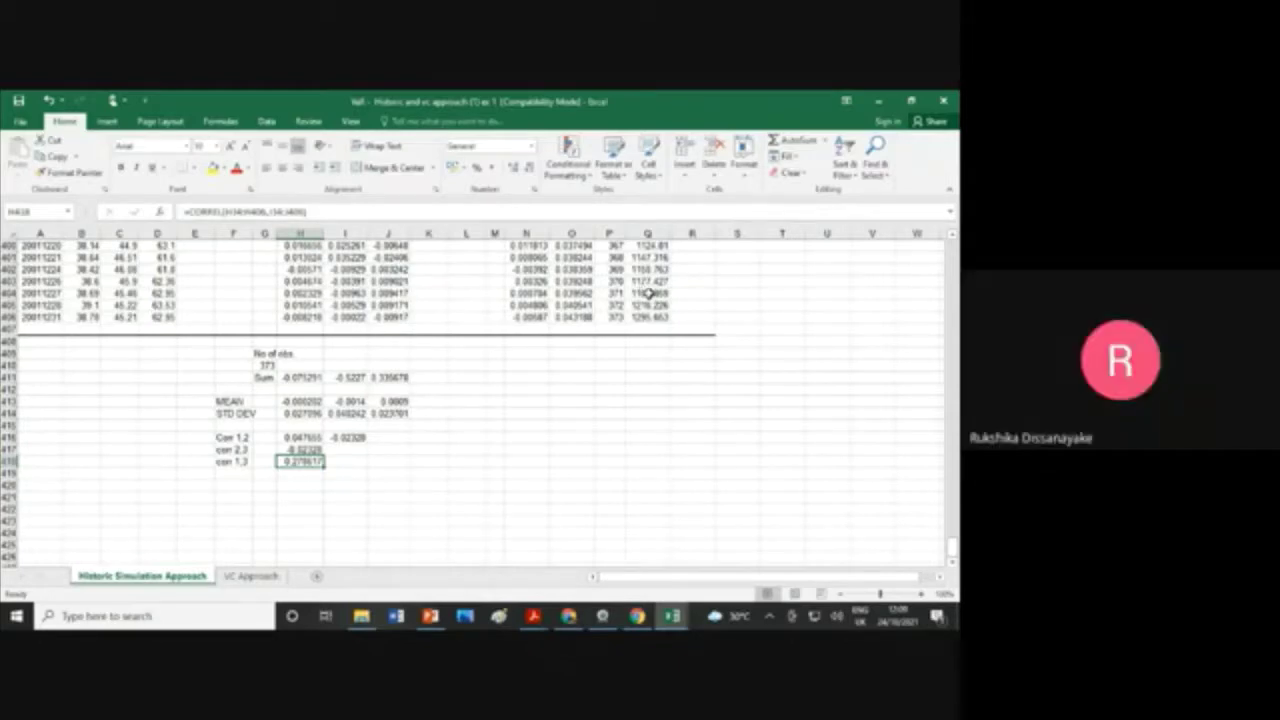
Step: Return to the top of the sheet and inspect the formulas for the first historic VaR value in Q34 and the portfolio sum in D25
left_click_drag(953, 545, 953, 250)
scroll(751, 409, "down", 4)
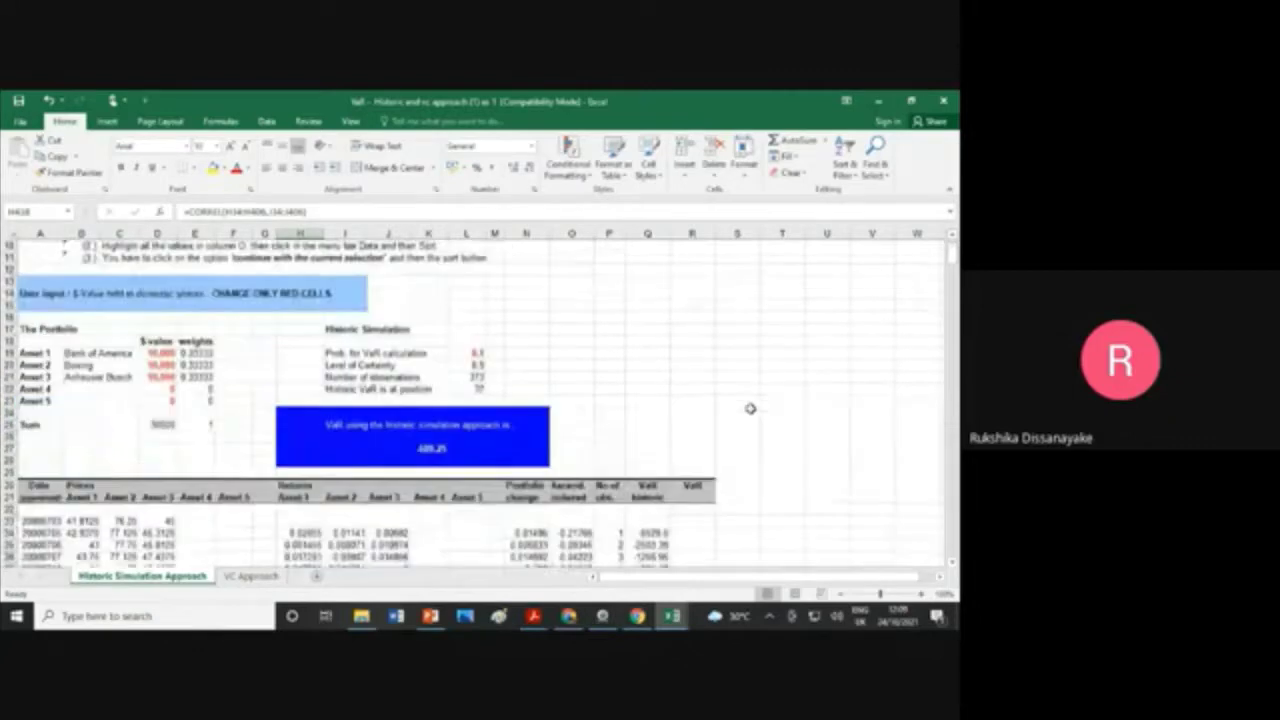
left_click(643, 497)
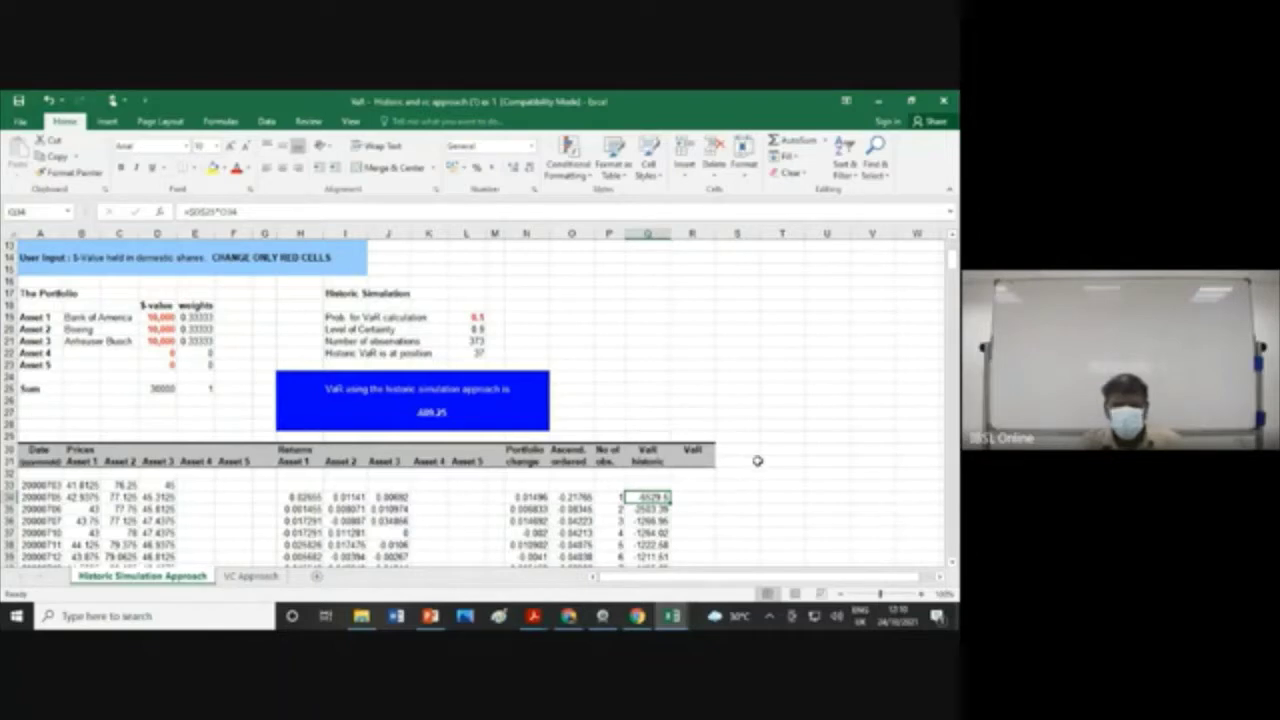
left_click(165, 389)
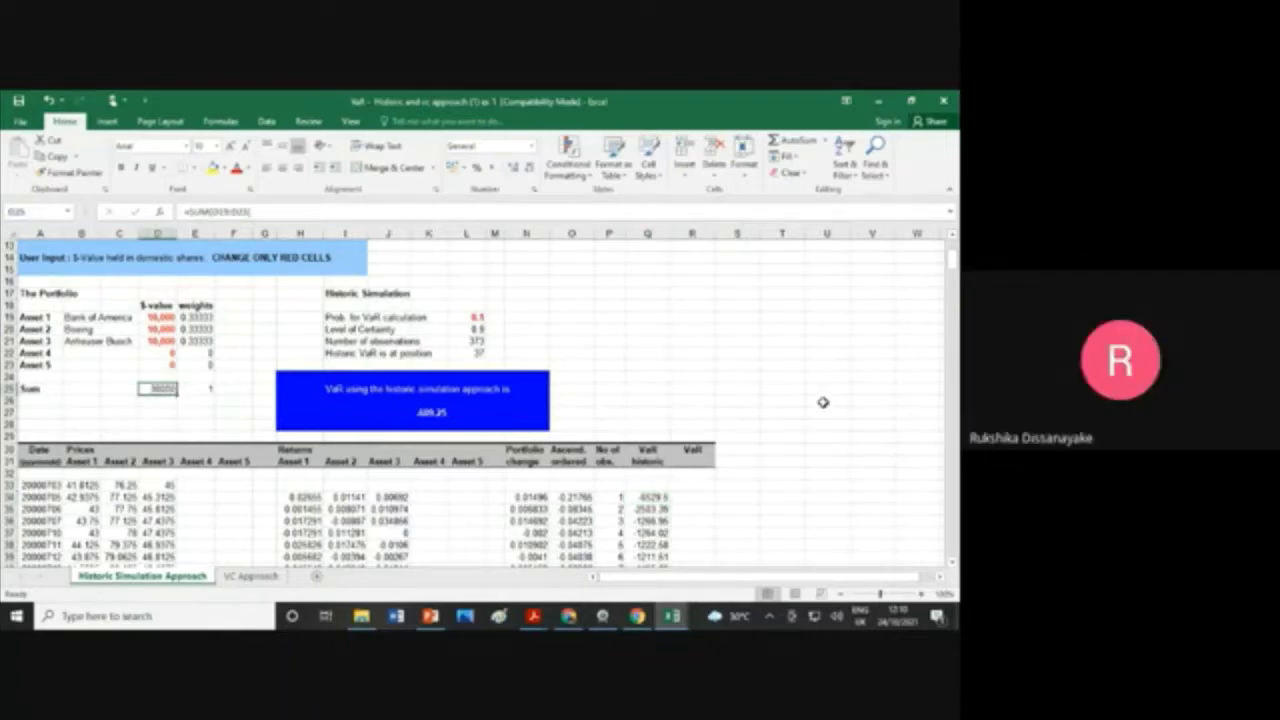
Step: Review the mean, standard deviation and correlation block below the return data, around rows 409 to 418
scroll(823, 402, "down", 19)
scroll(821, 394, "down", 20)
scroll(808, 394, "down", 20)
scroll(806, 394, "down", 20)
scroll(805, 392, "down", 16)
scroll(804, 391, "down", 20)
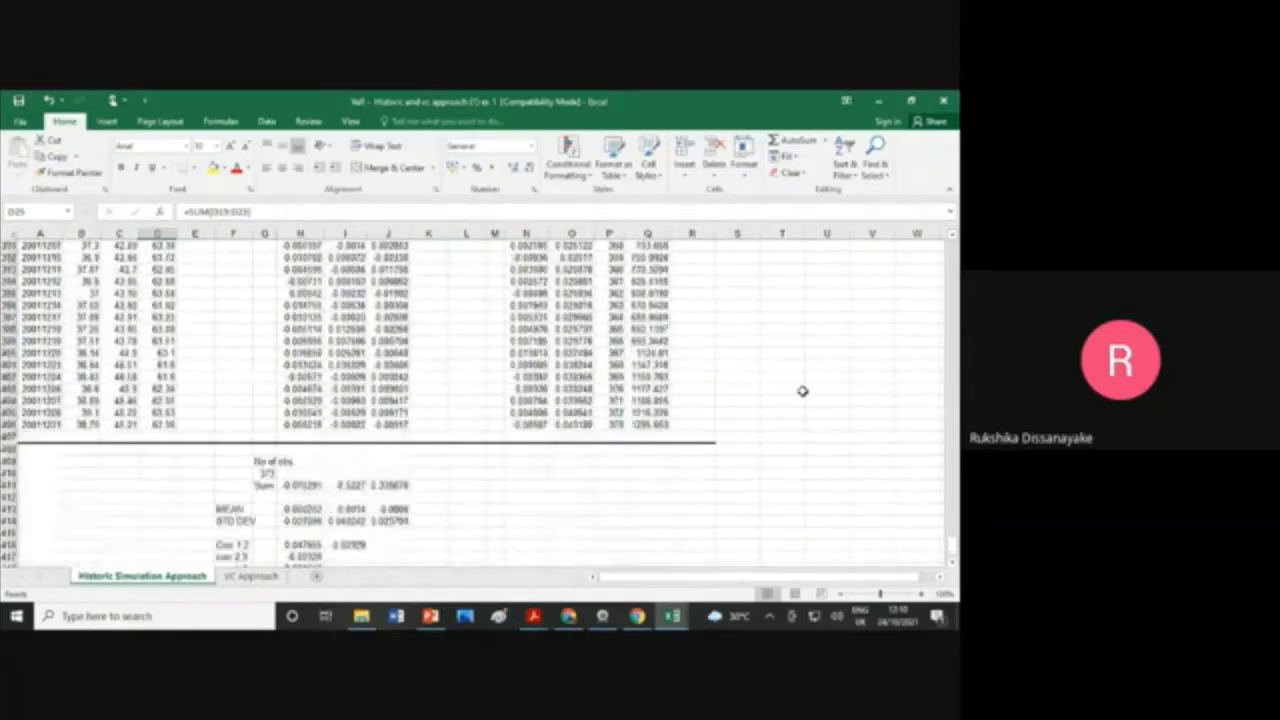
scroll(802, 391, "down", 3)
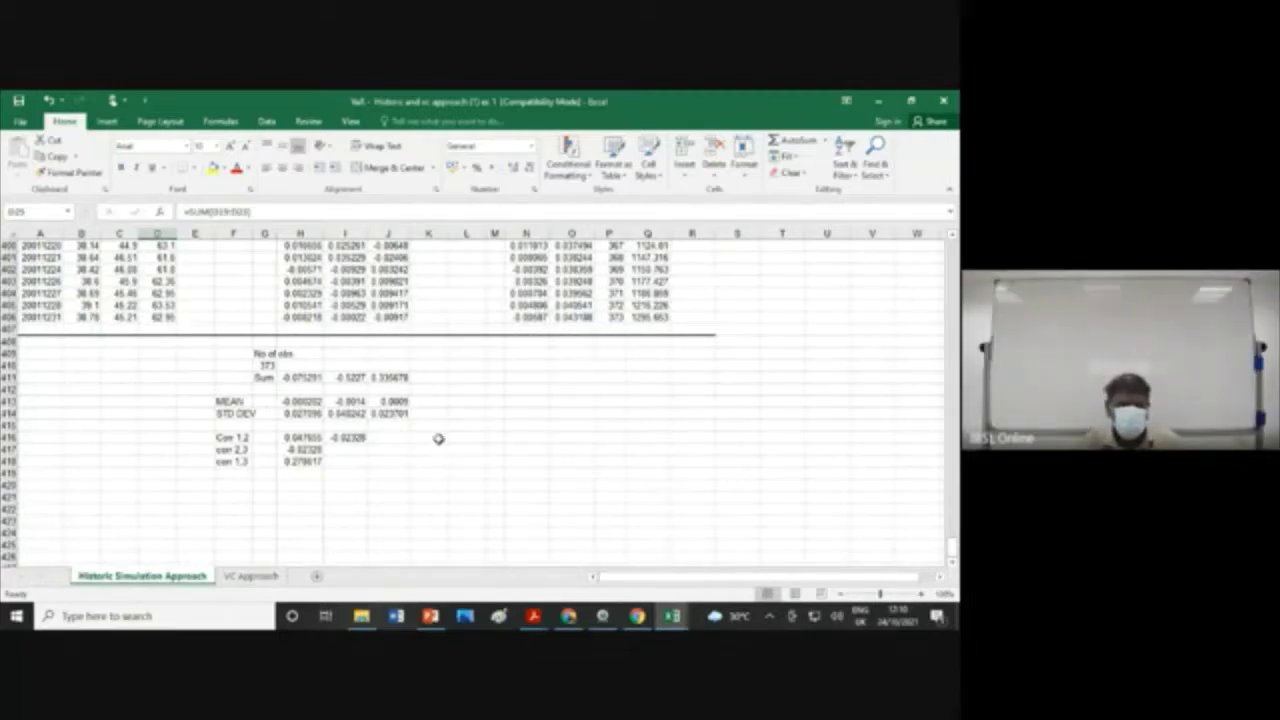
Step: Return to the top of the sheet and review the historic simulation inputs, the VaR result and the first historic VaR rows
scroll(770, 288, "up", 9)
scroll(770, 288, "up", 20)
scroll(765, 279, "up", 20)
scroll(767, 279, "up", 20)
scroll(767, 278, "up", 20)
scroll(767, 278, "up", 20)
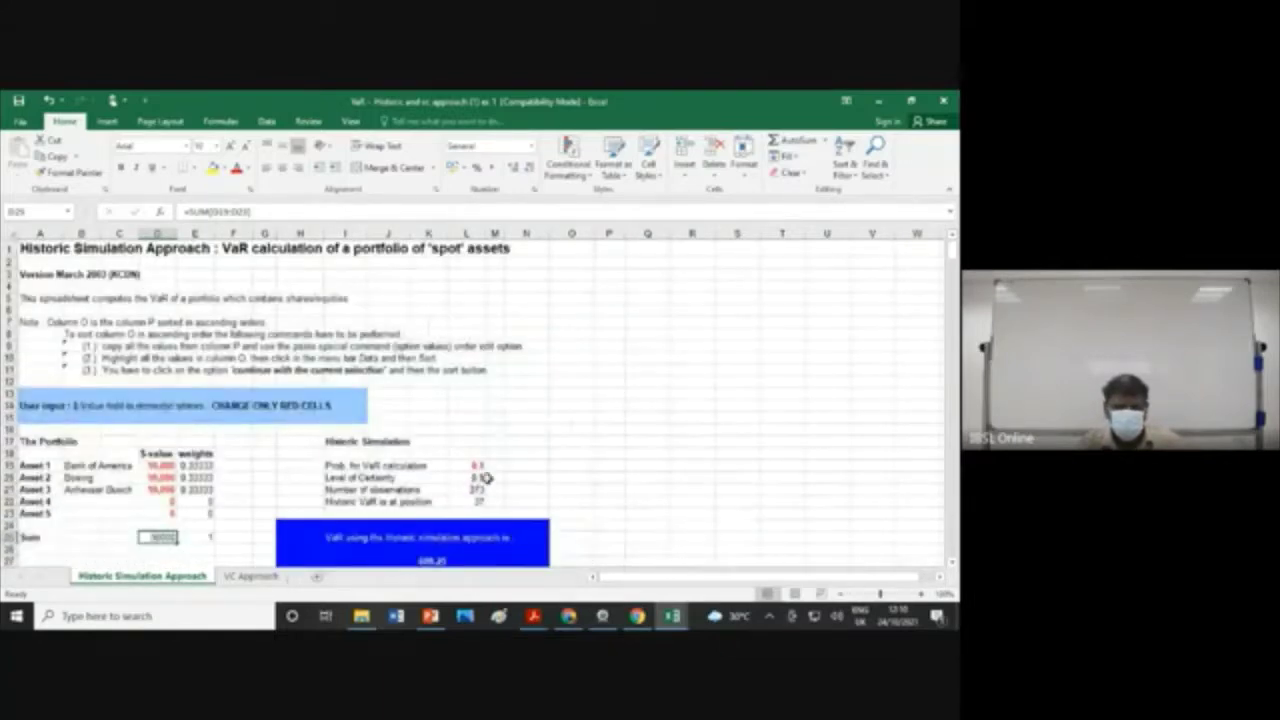
scroll(487, 478, "down", 3)
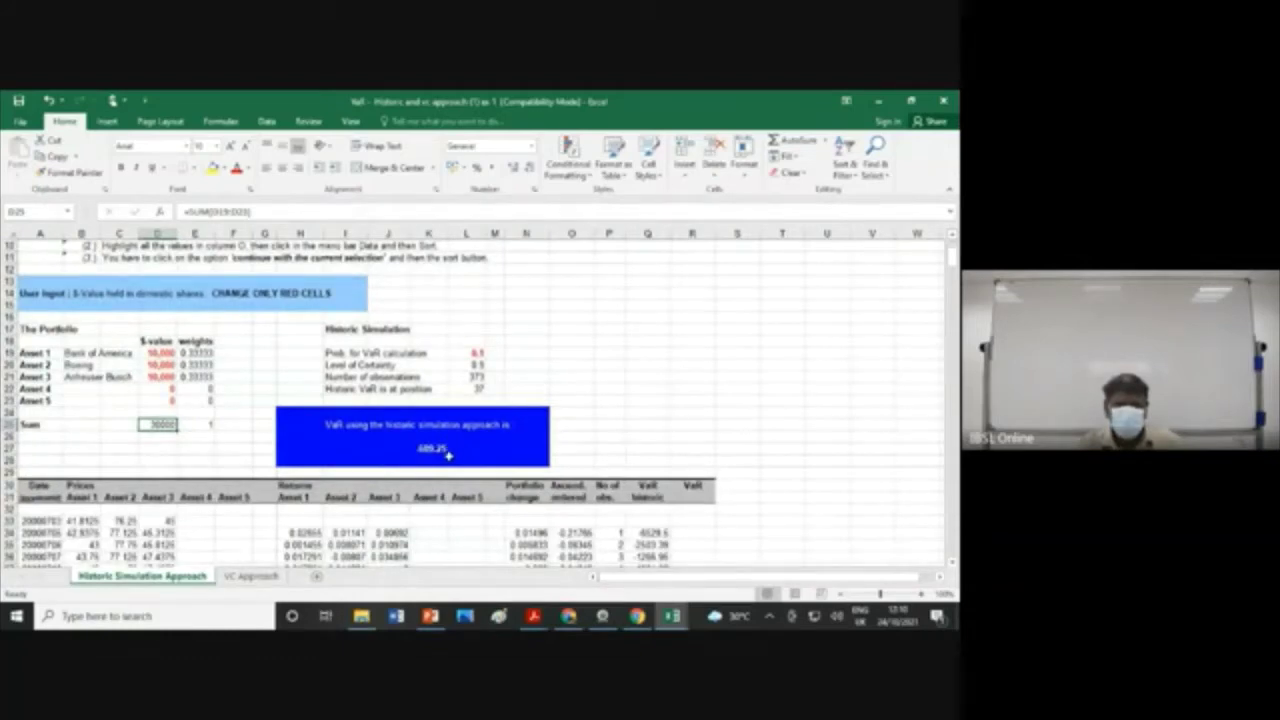
scroll(645, 429, "down", 4)
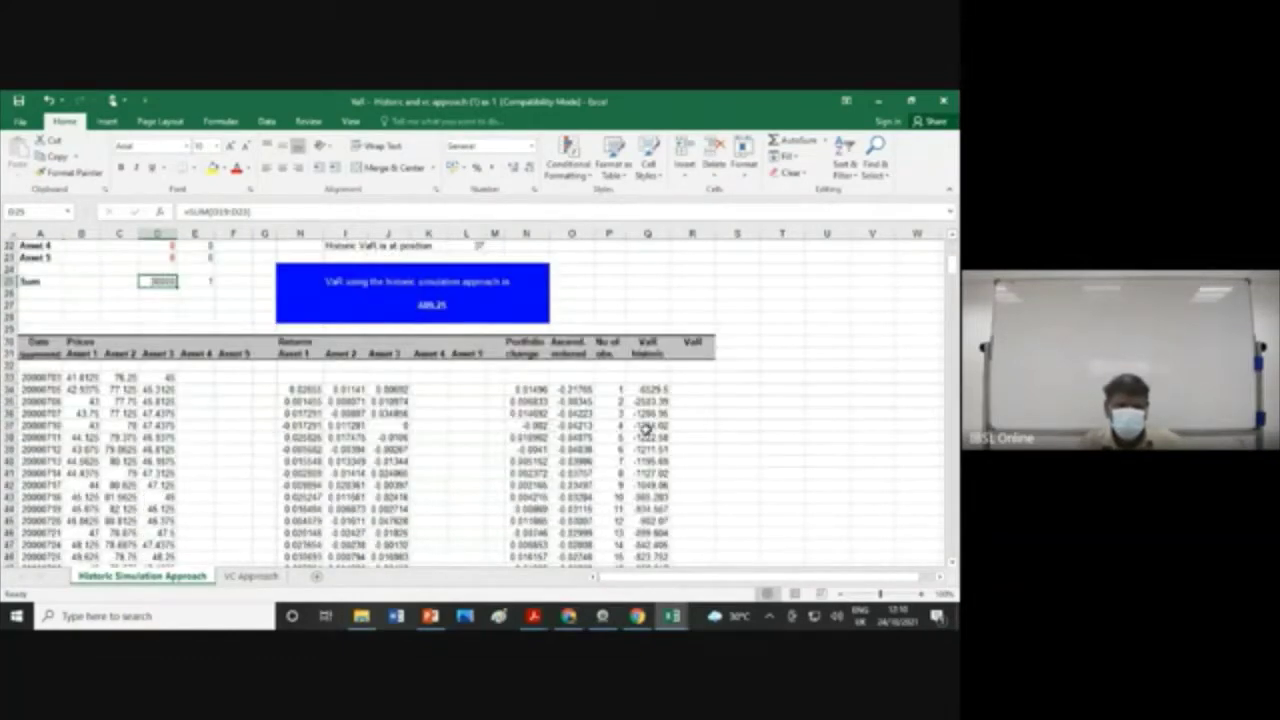
Step: Go through the return and historic VaR rows down to the mean, standard deviation and correlation figures at the end
scroll(645, 429, "down", 20)
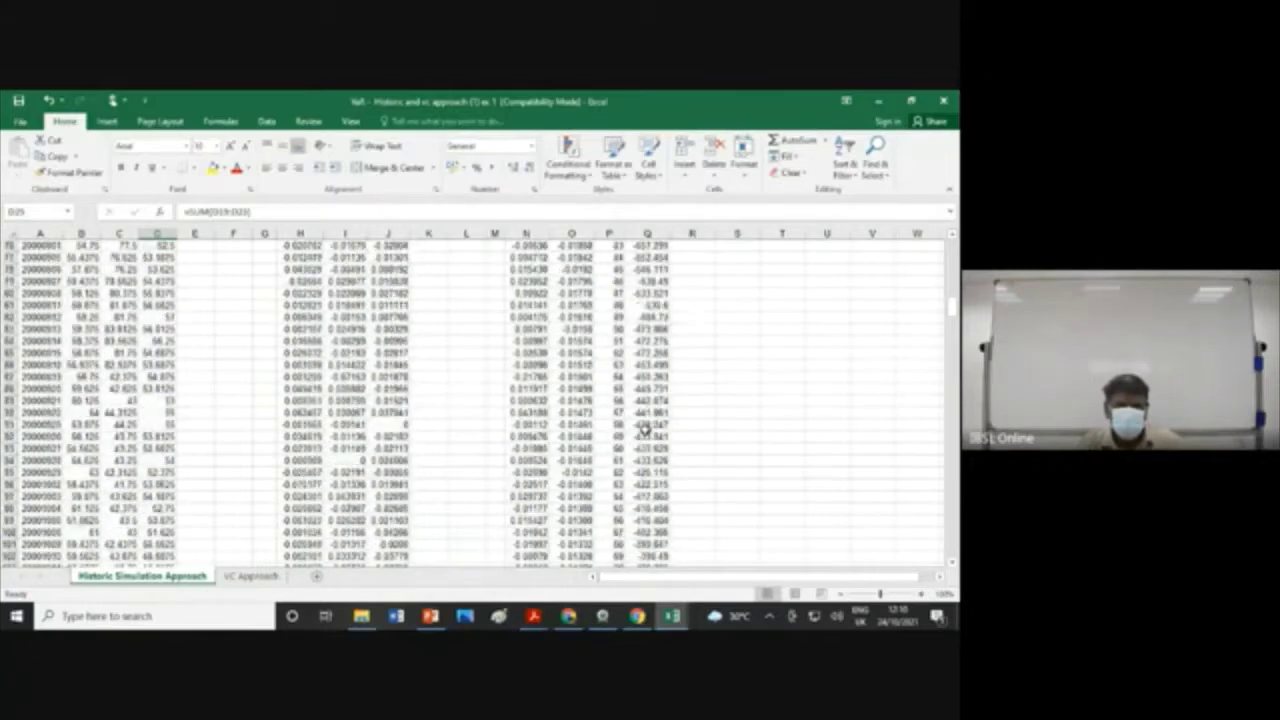
scroll(645, 429, "down", 20)
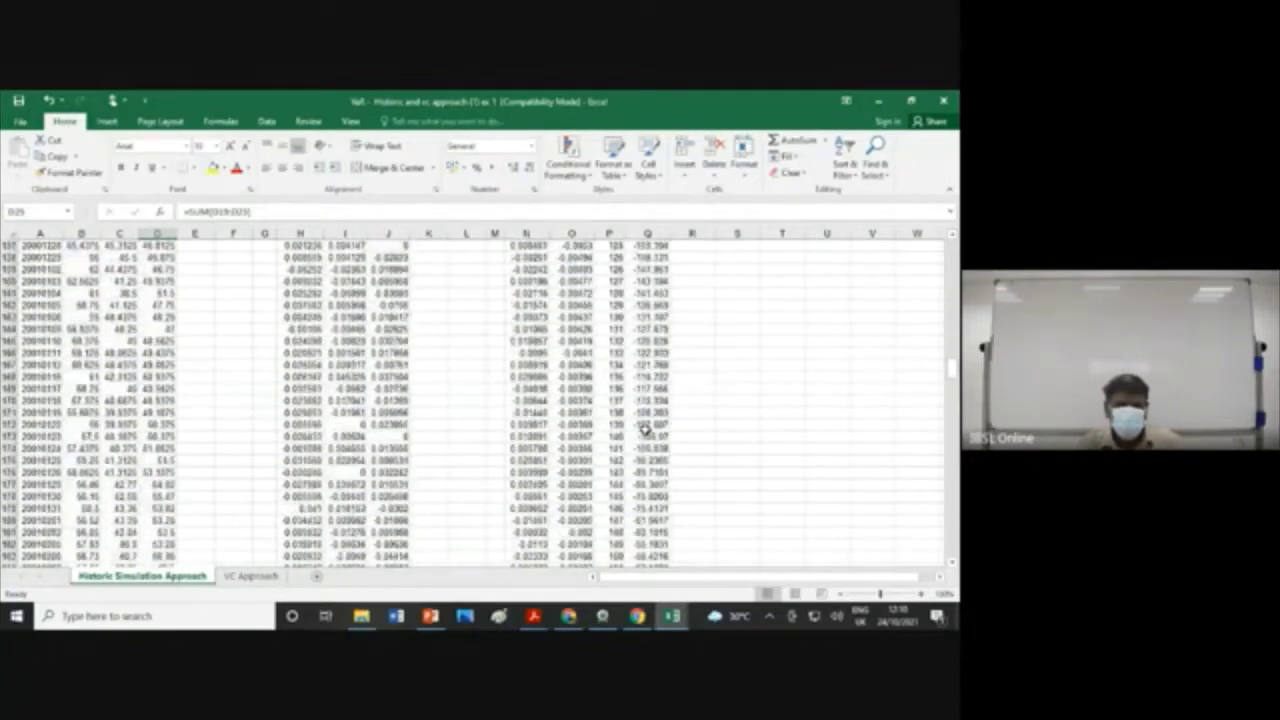
scroll(645, 429, "down", 20)
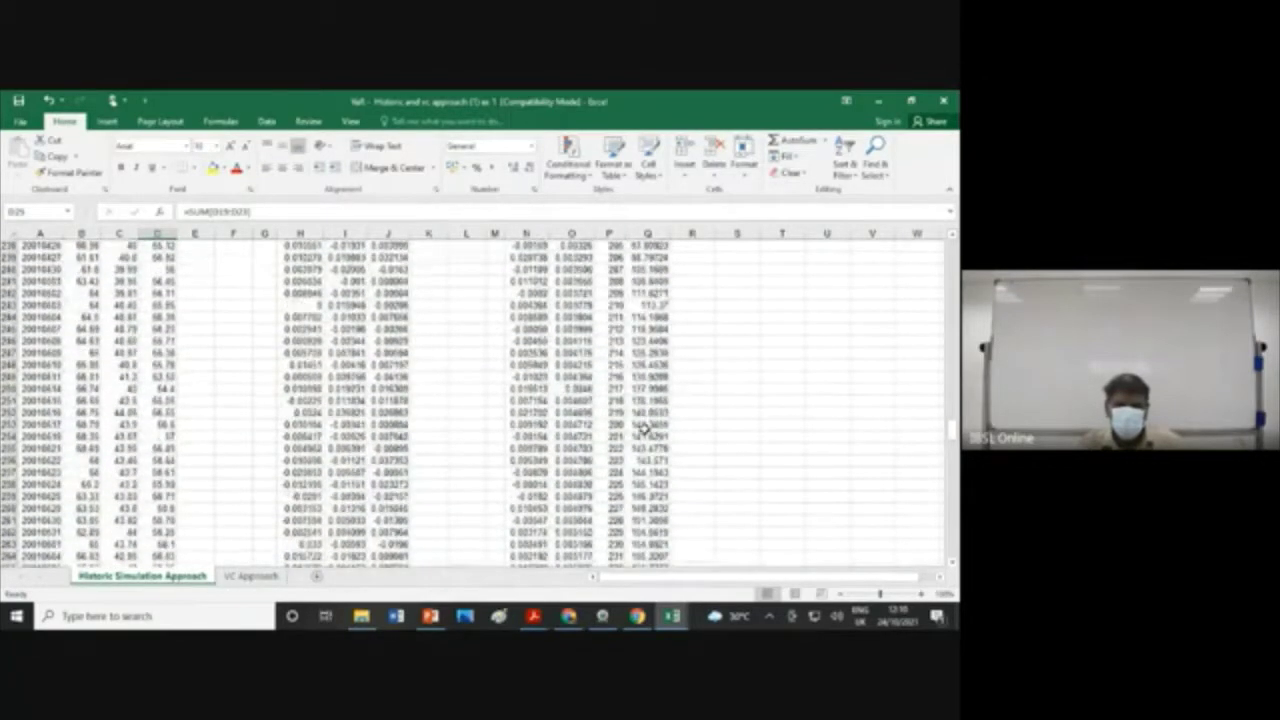
scroll(375, 478, "down", 20)
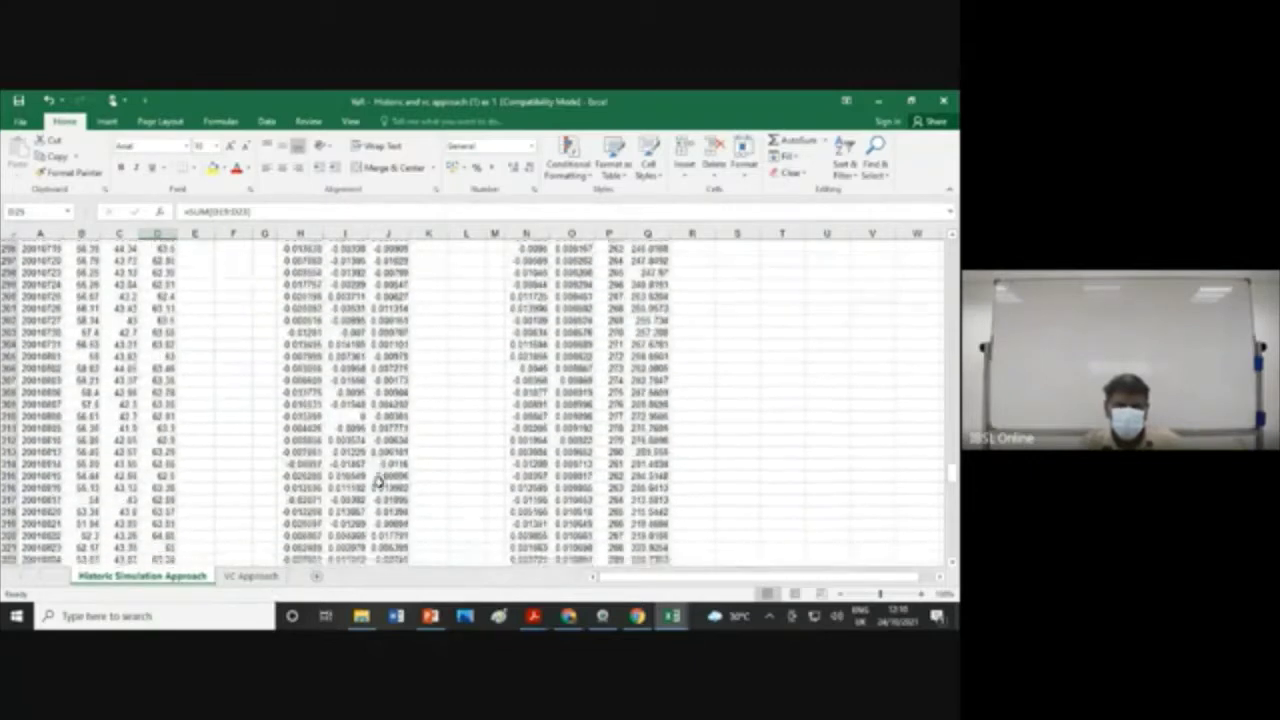
scroll(376, 484, "down", 20)
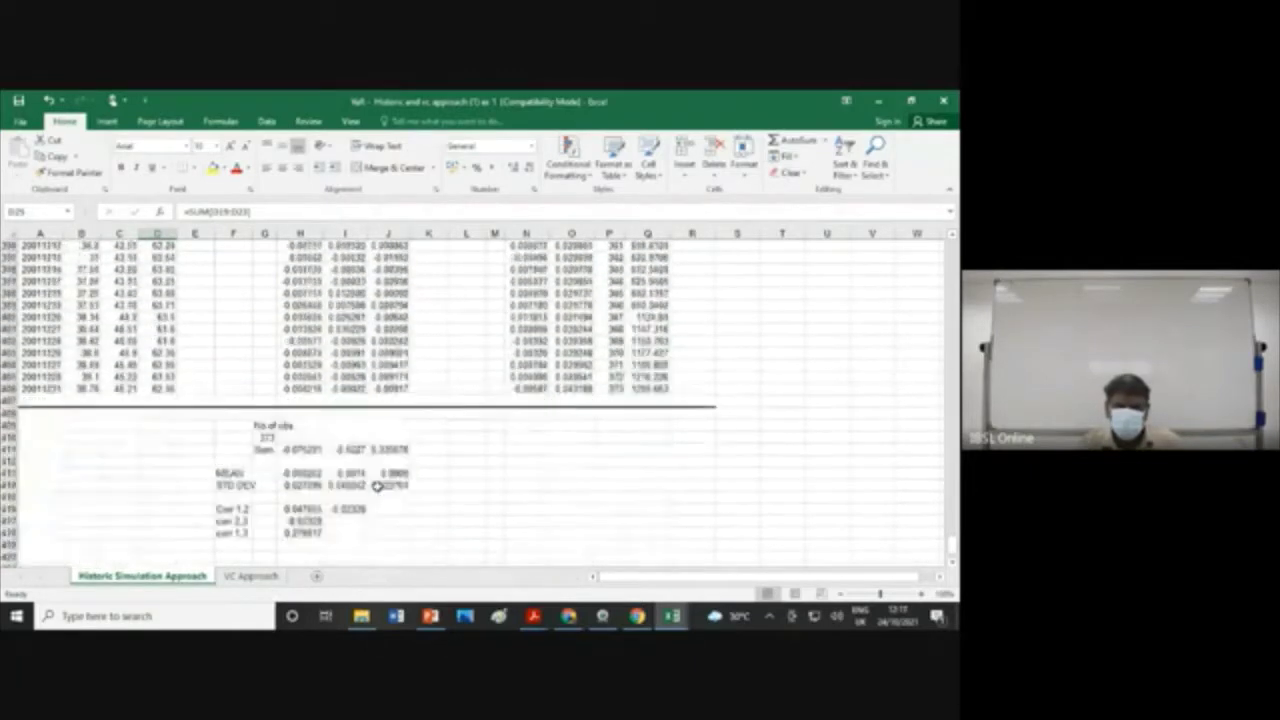
scroll(376, 487, "down", 5)
scroll(374, 486, "up", 5)
scroll(374, 486, "down", 5)
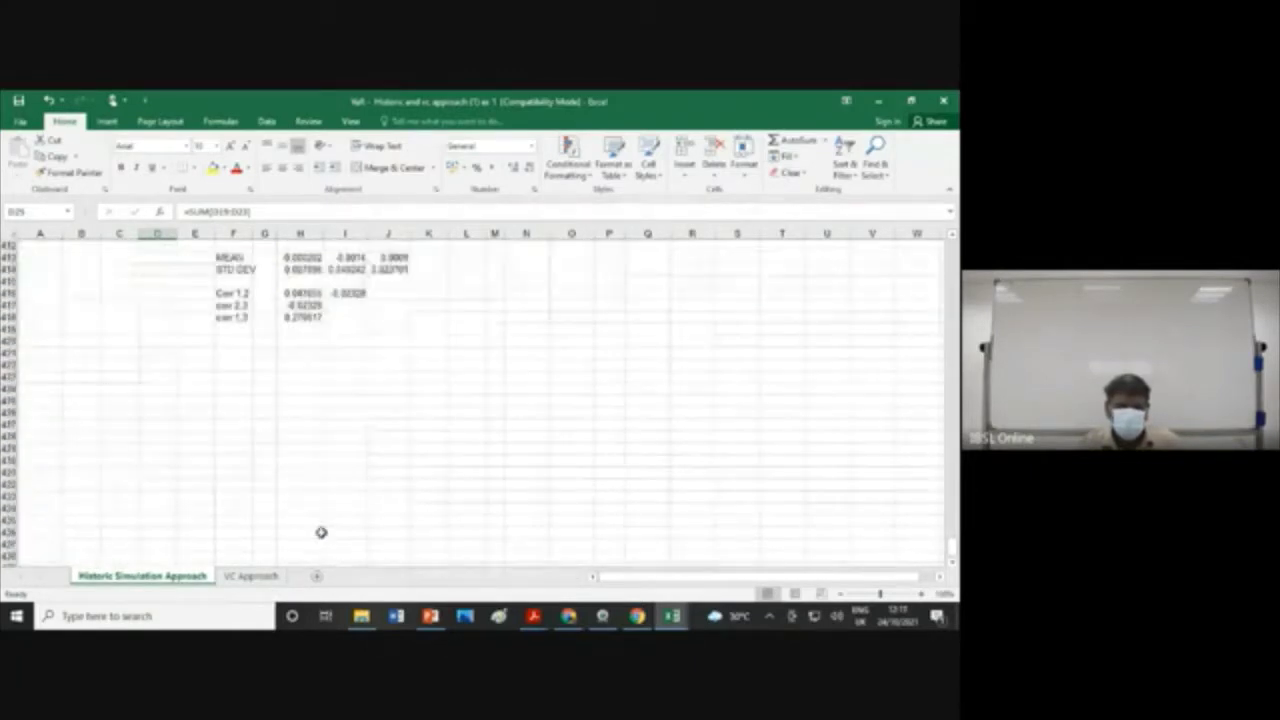
Step: View the asset table on the VC Approach sheet and compare its standard deviations with those on the Historic Simulation Approach sheet
left_click(250, 576)
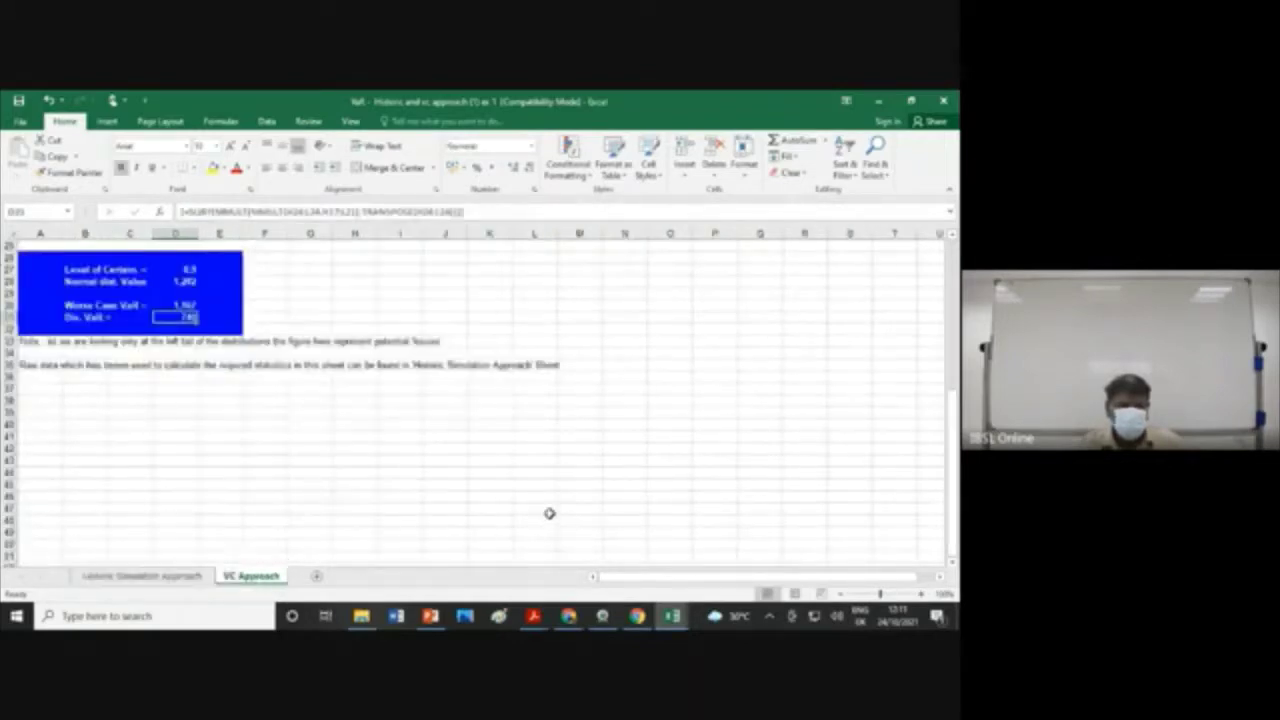
scroll(549, 513, "up", 2)
scroll(549, 513, "up", 2)
scroll(549, 513, "up", 4)
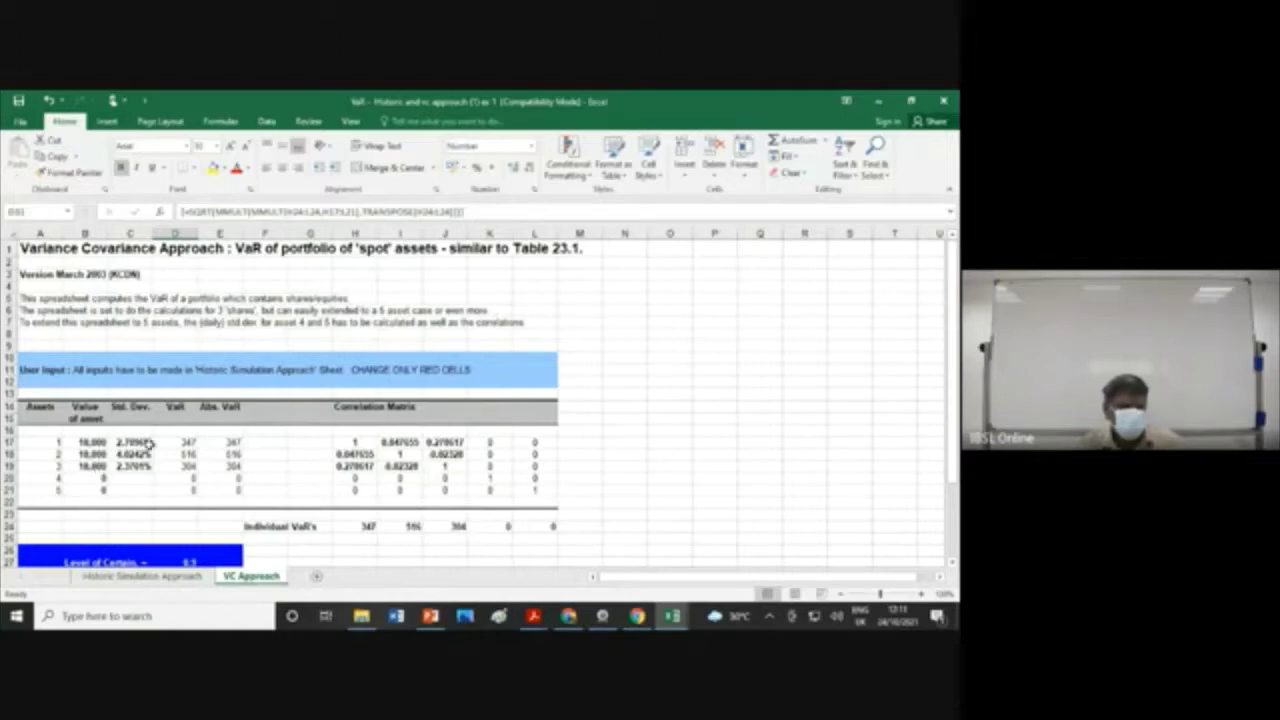
left_click(170, 580)
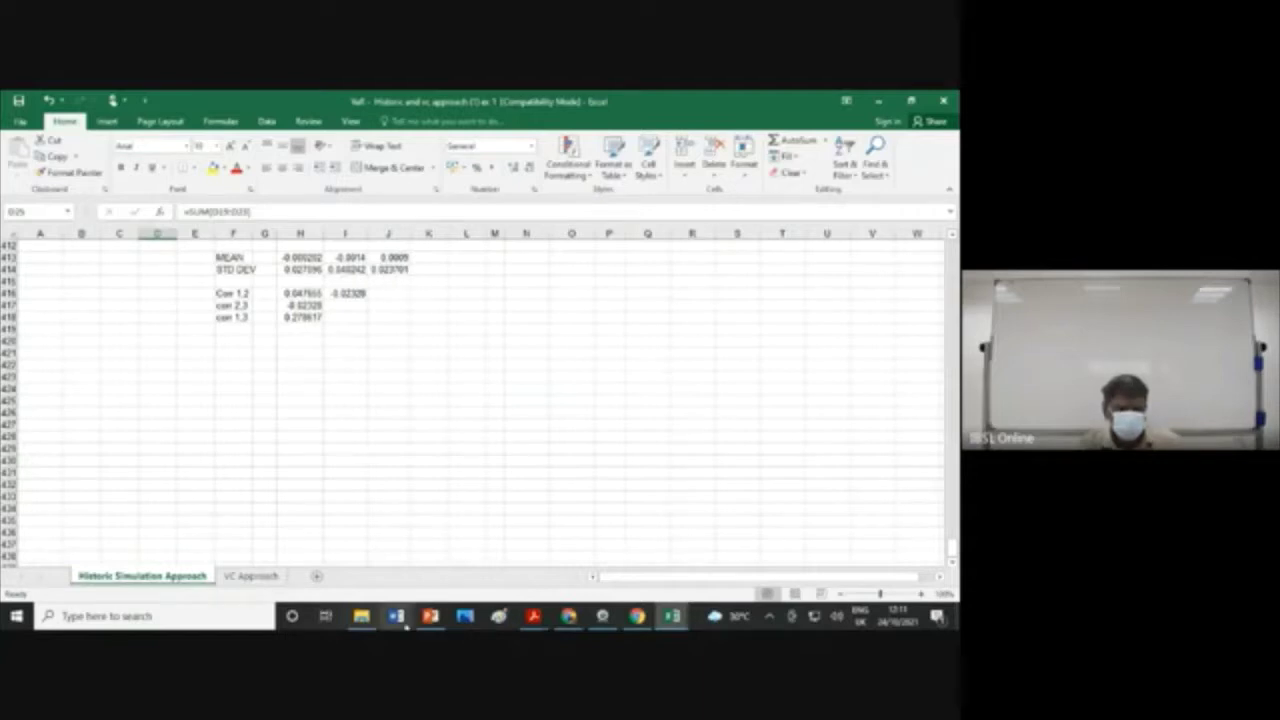
left_click(250, 576)
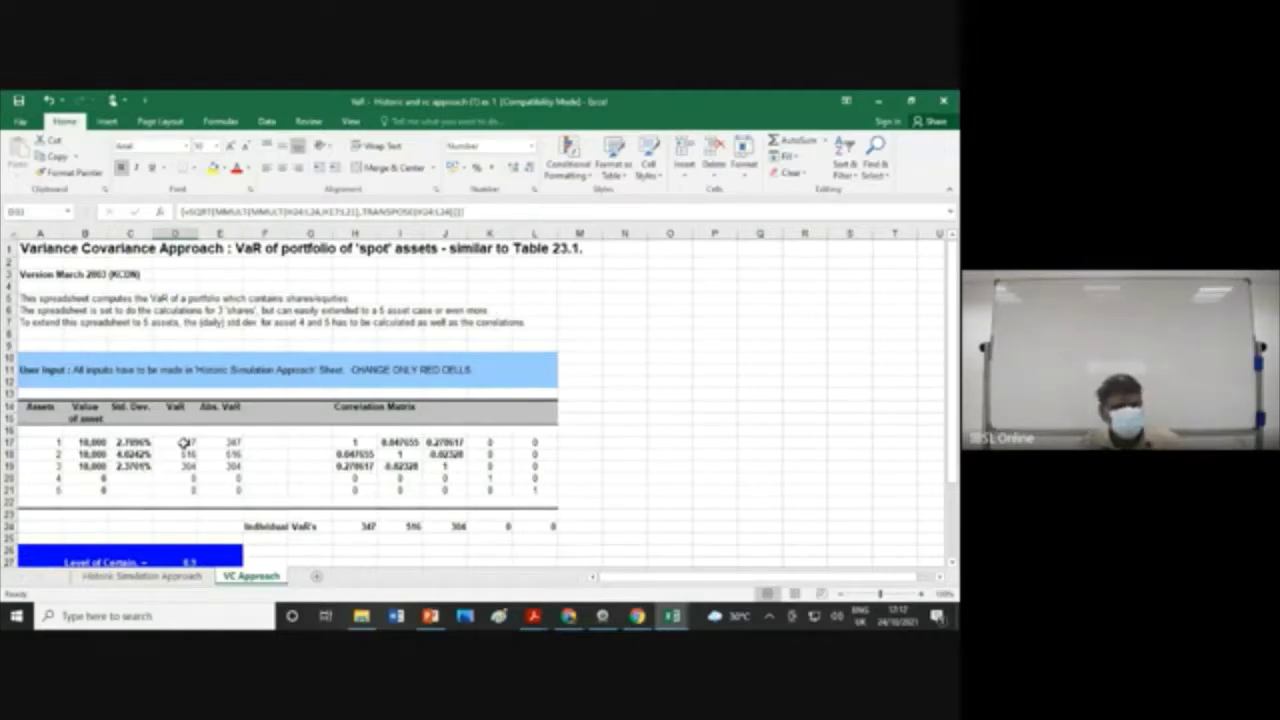
Step: Inspect the individual VaR formulas for Assets 1, 2 and 3 in D17:D19, checking the normal distribution value they reference
left_click(184, 443)
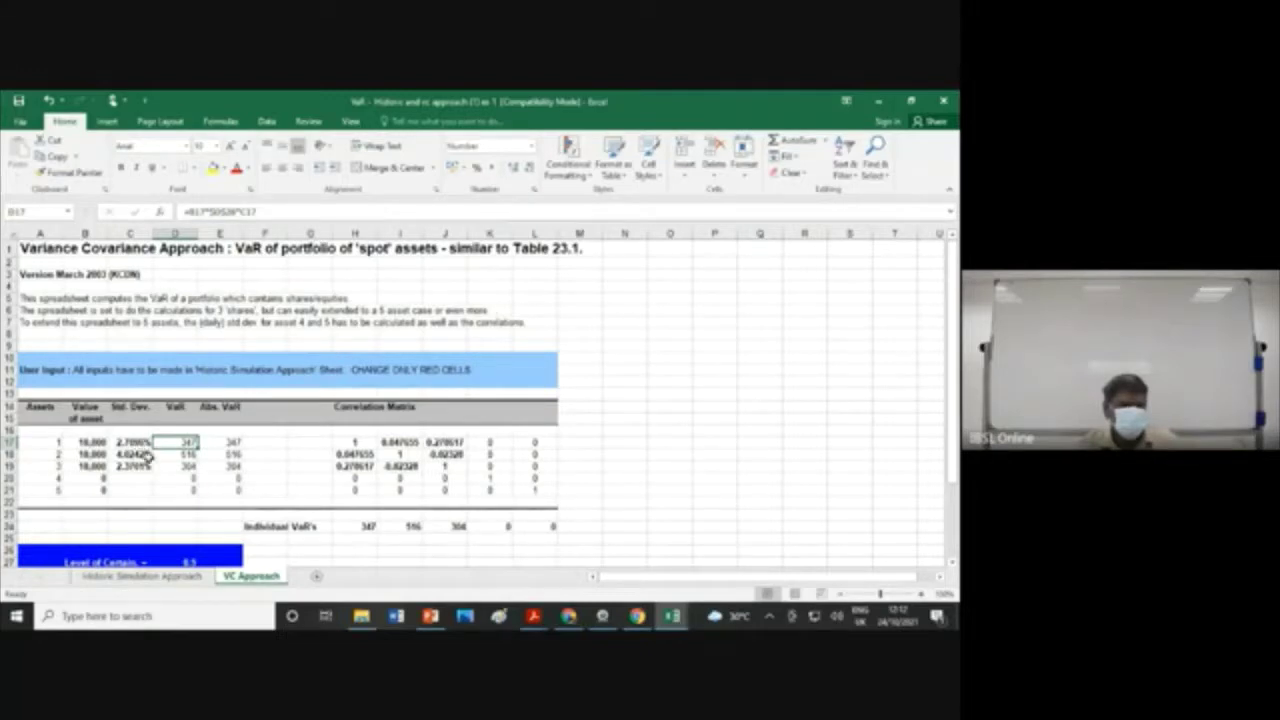
scroll(145, 450, "down", 3)
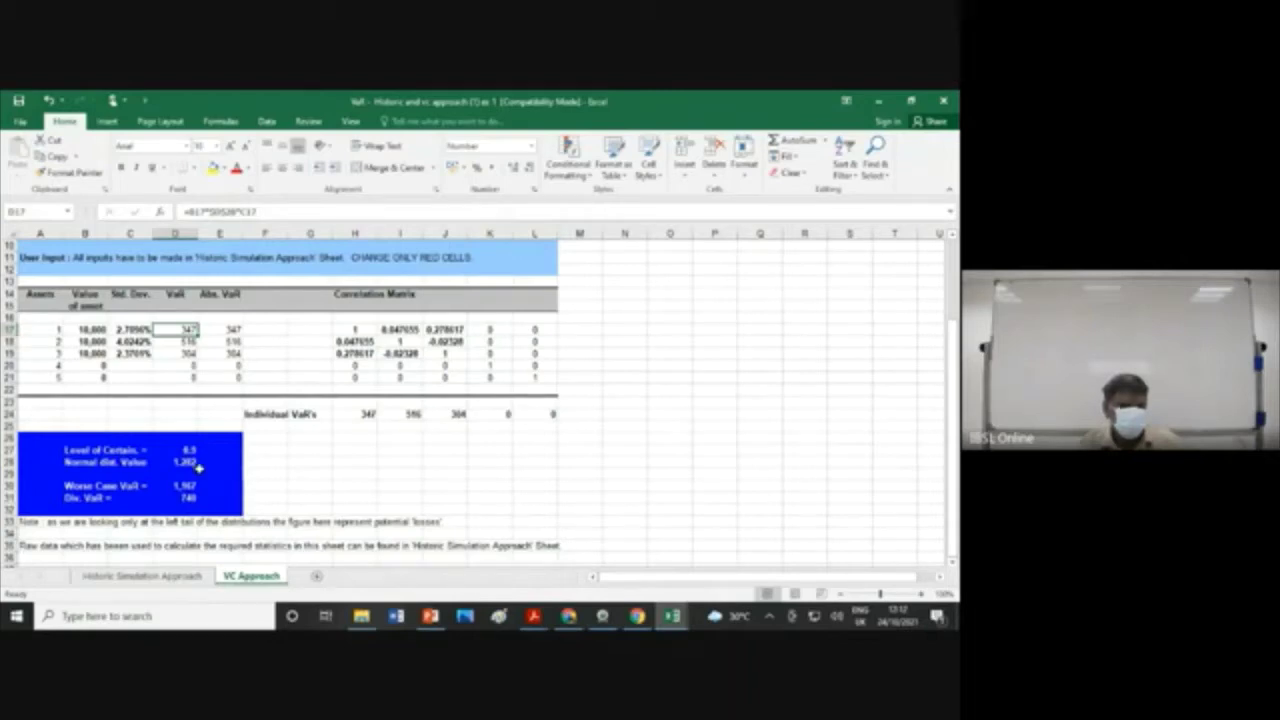
scroll(200, 467, "up", 3)
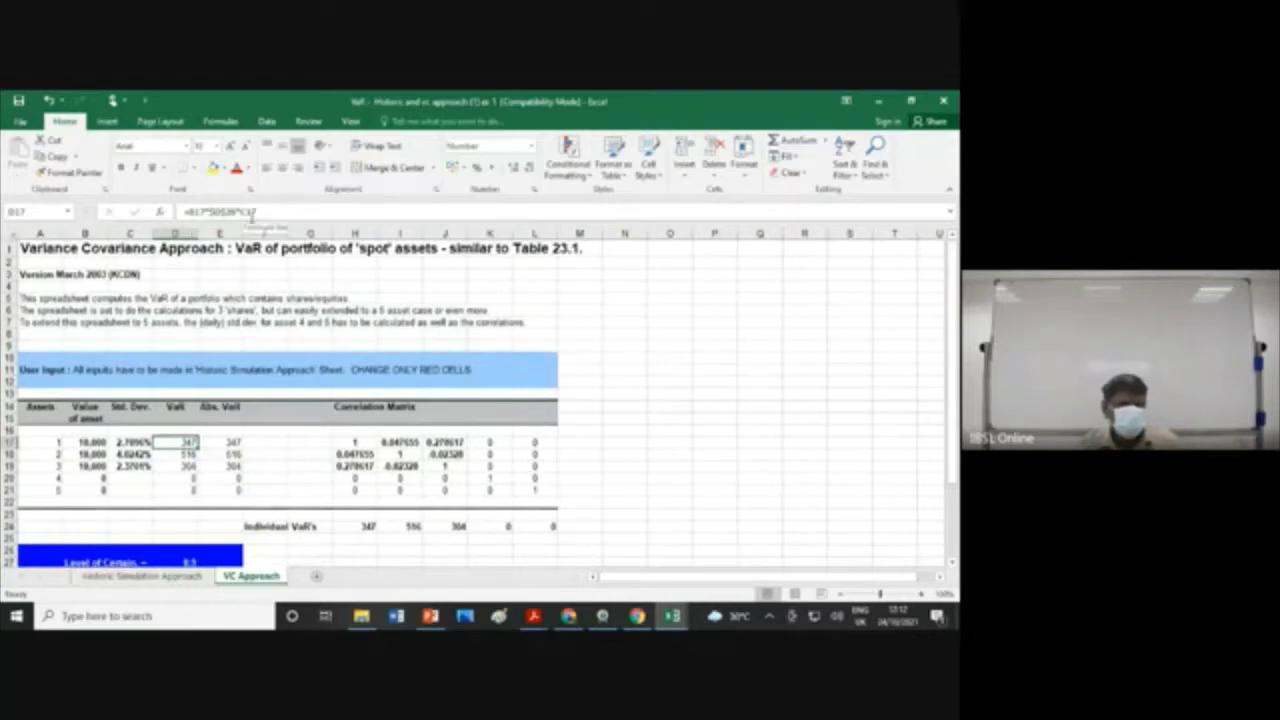
left_click(188, 455)
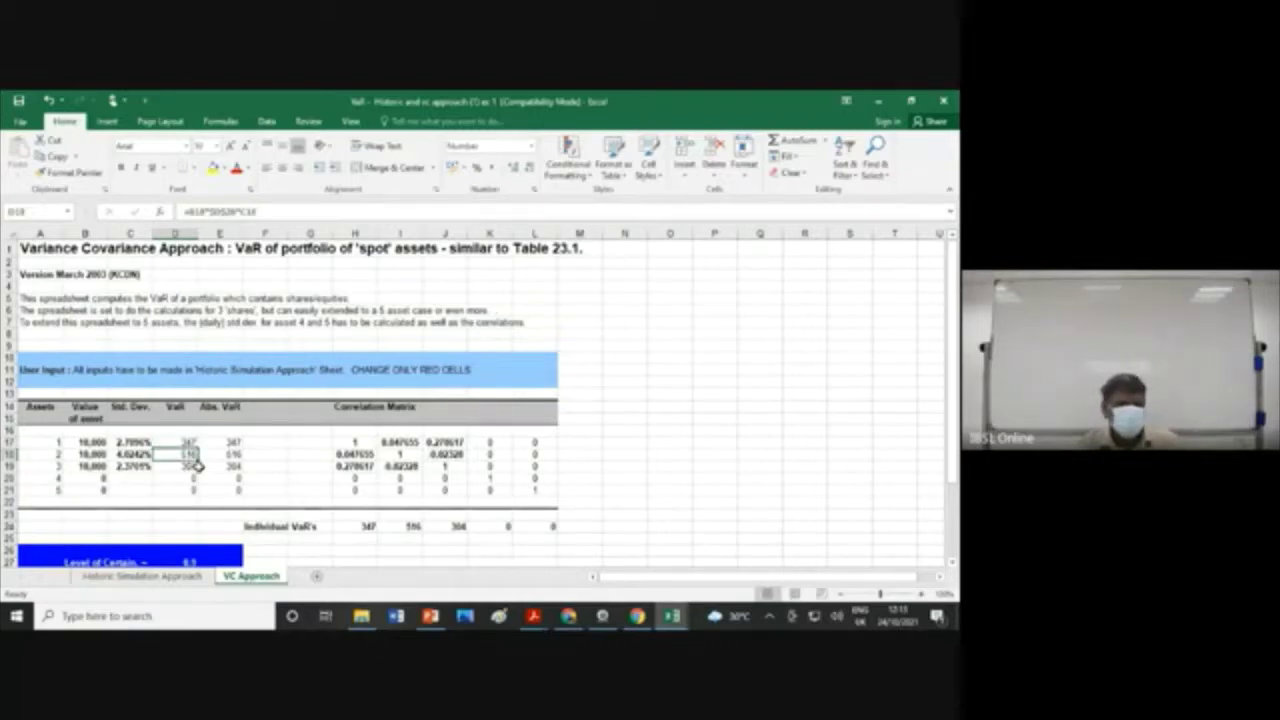
left_click(182, 467)
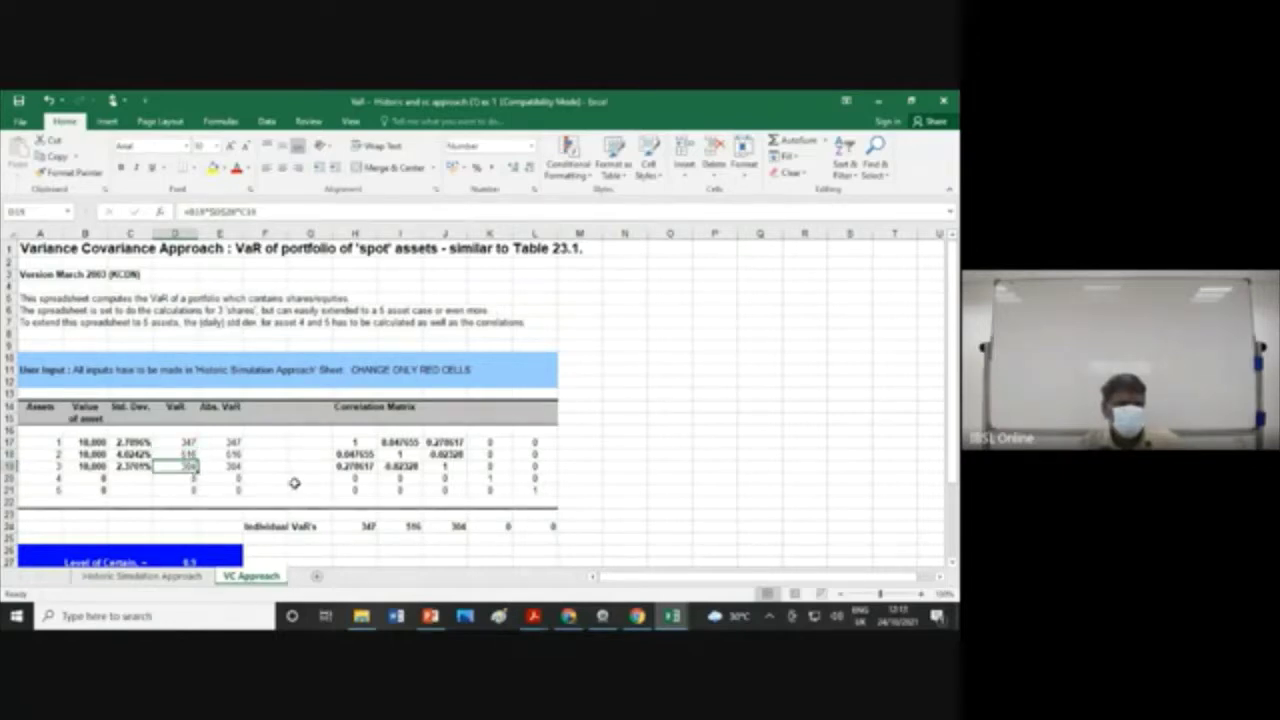
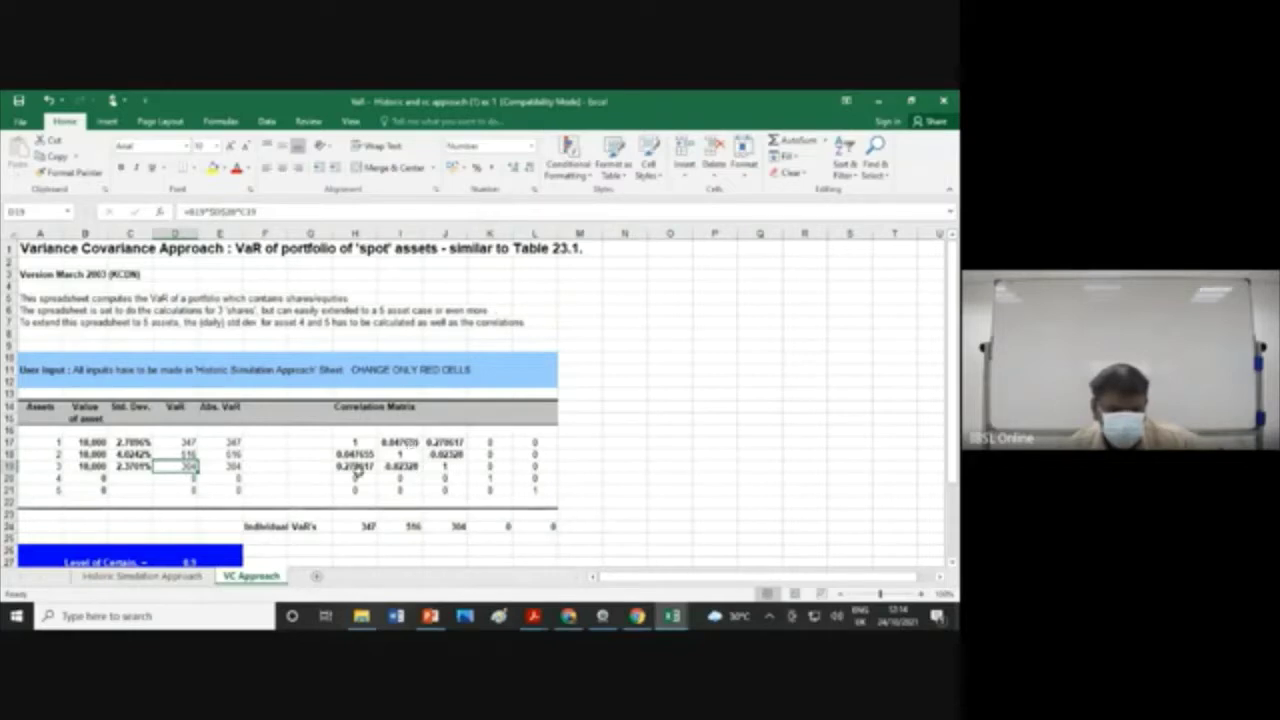
Step: Compare the correlation matrix on the VC Approach sheet with the source correlations on the Historic Simulation Approach sheet, ending on VC Approach
left_click(160, 576)
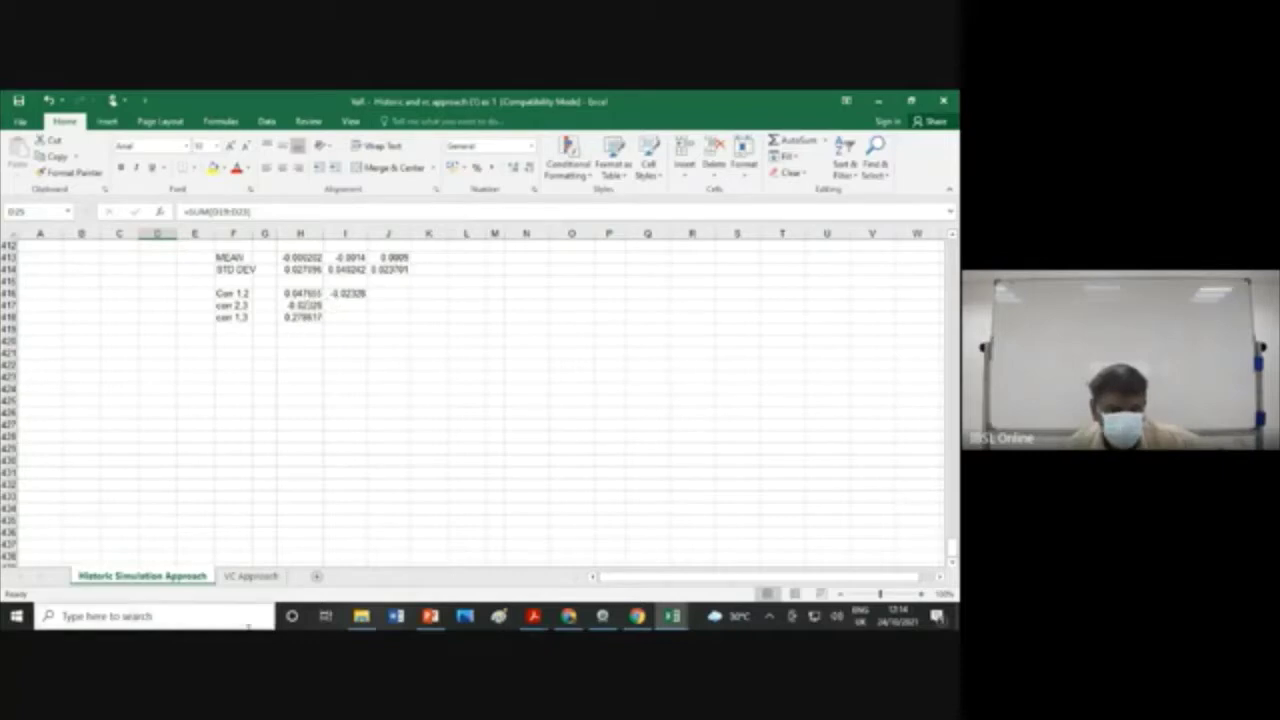
left_click(250, 579)
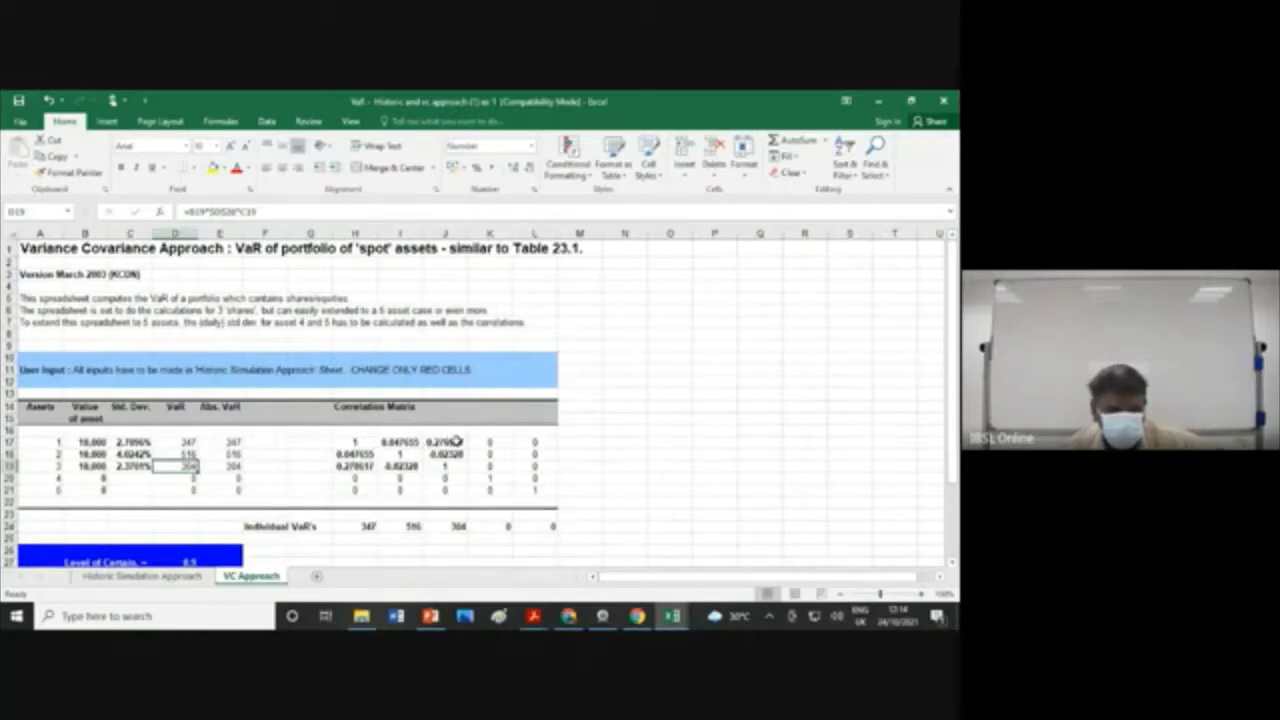
left_click(190, 586)
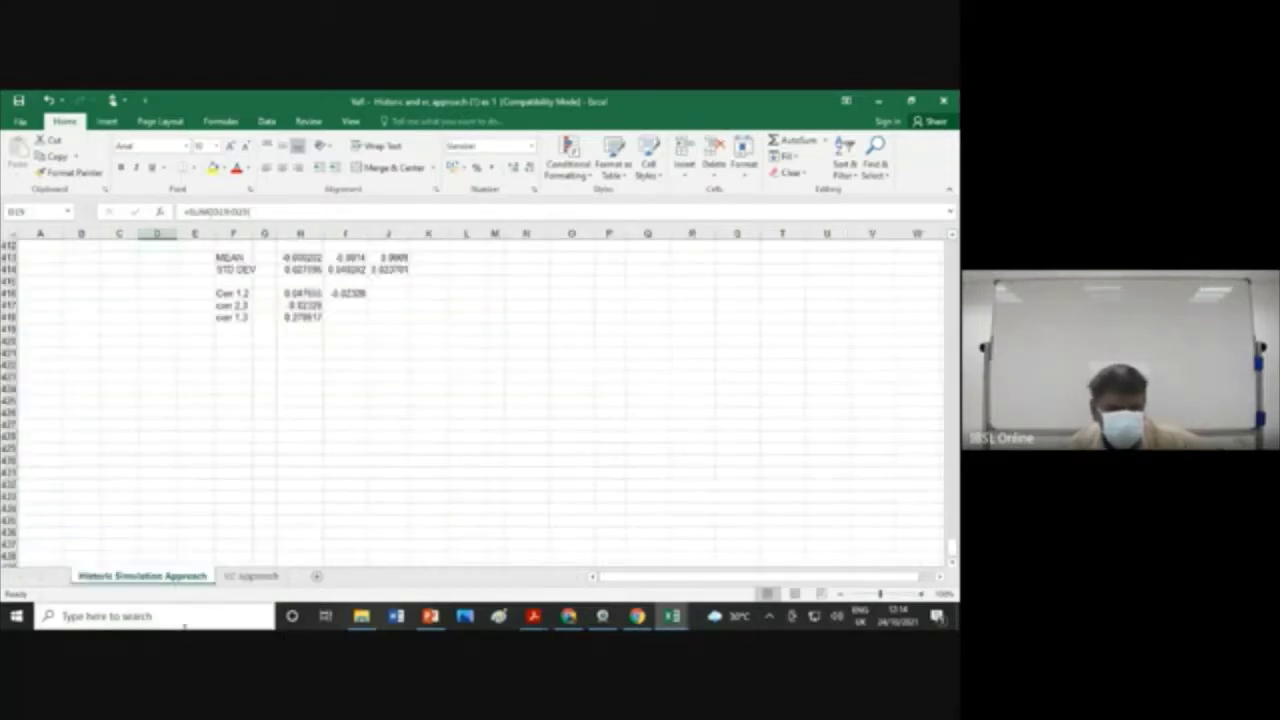
left_click(250, 578)
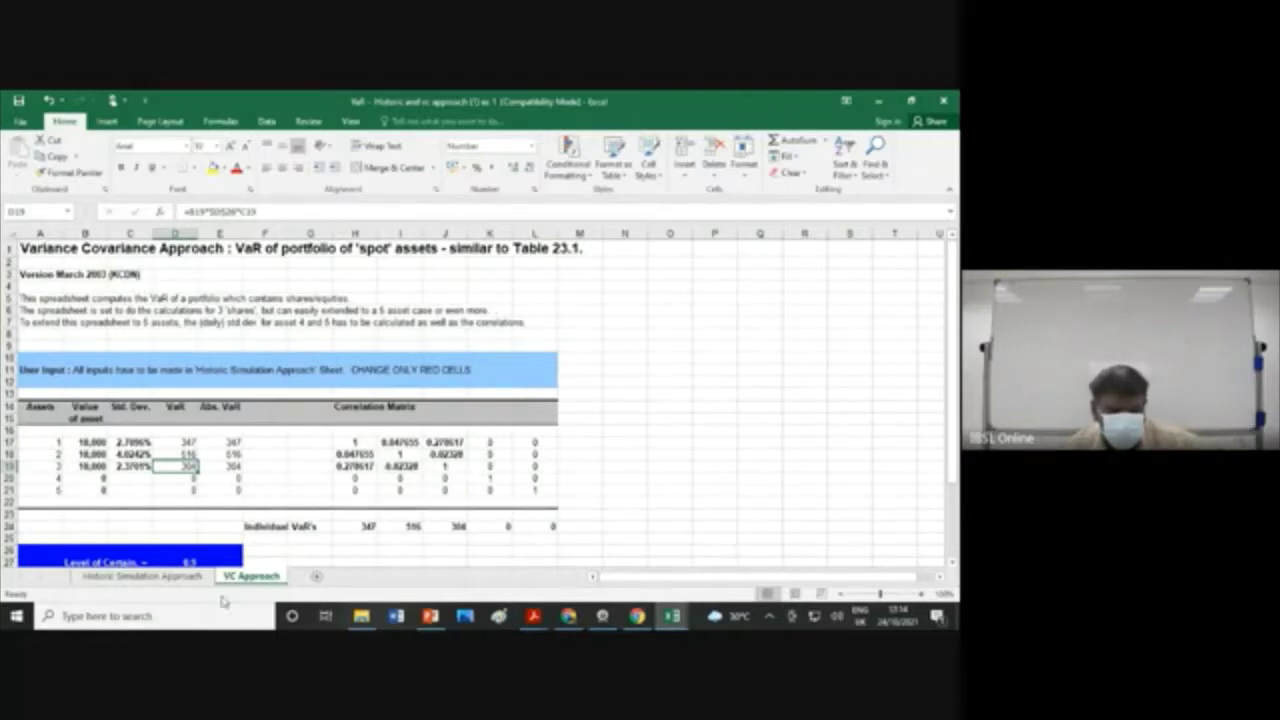
left_click(190, 577)
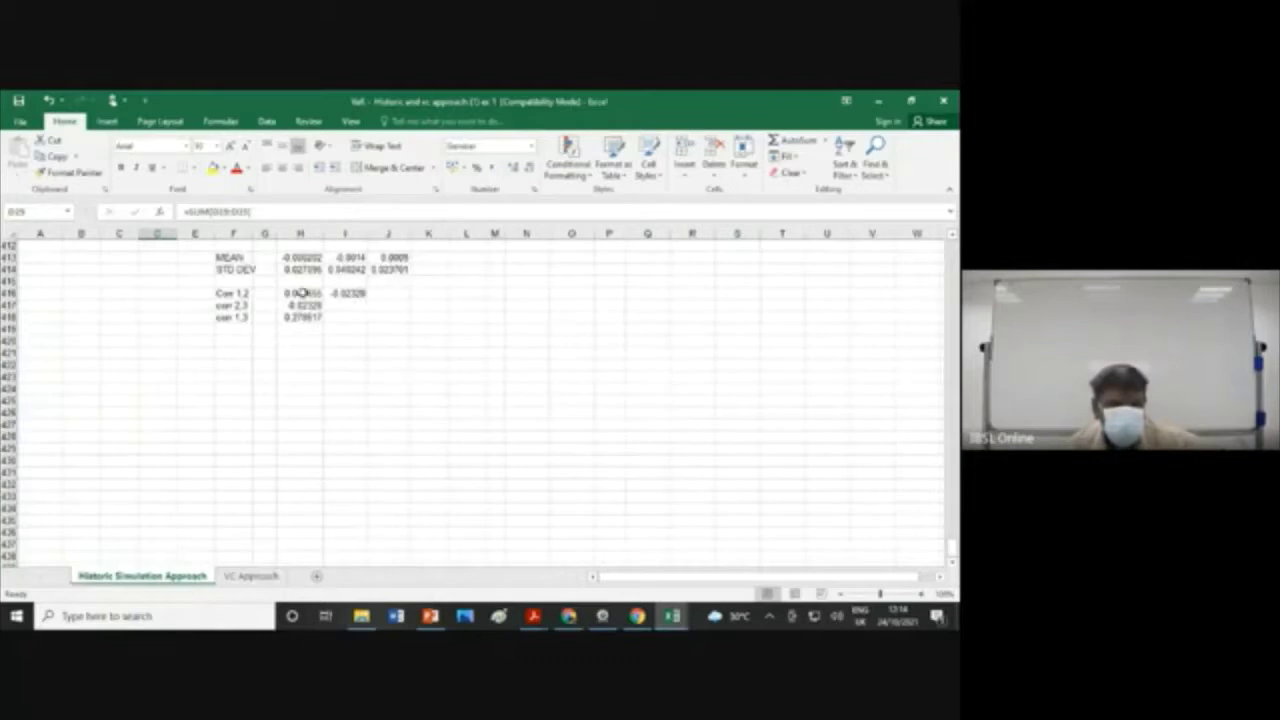
left_click(250, 577)
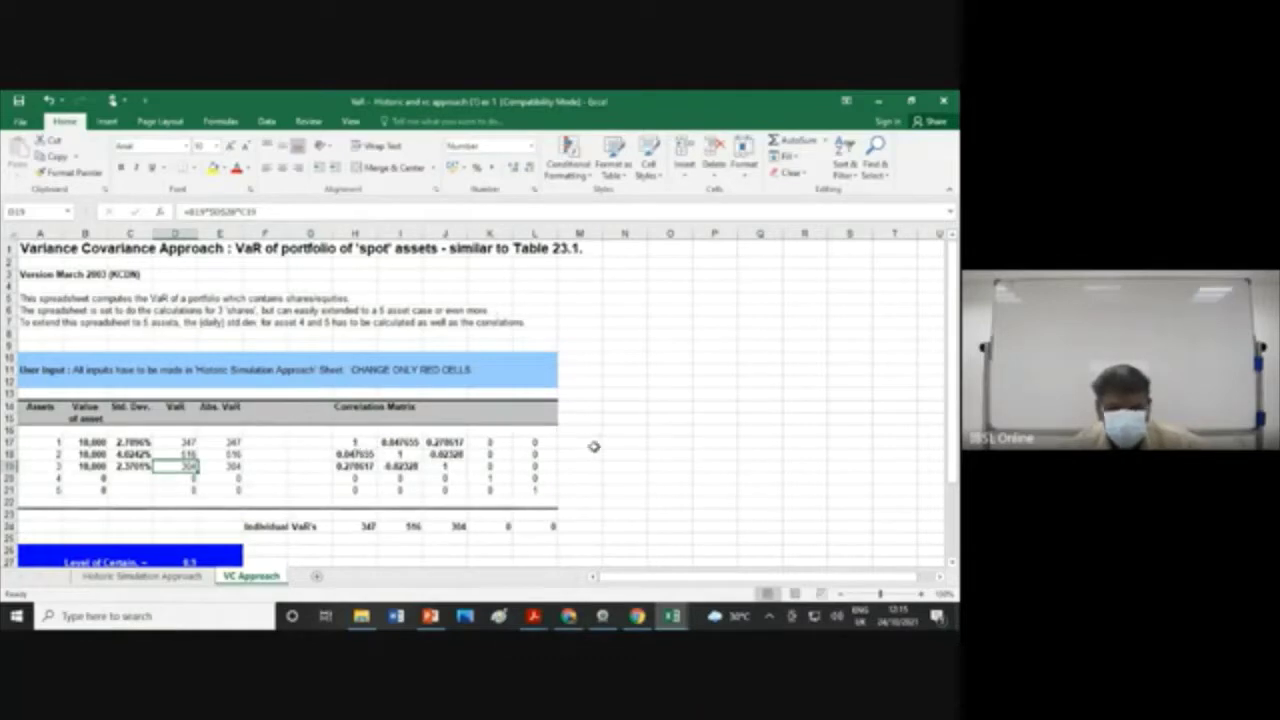
Step: Review the individual VaRs in row 24 and inspect the formulas for worst-case VaR in D30, level of certainty in D27 and diversified VaR in D31
scroll(598, 440, "down", 1)
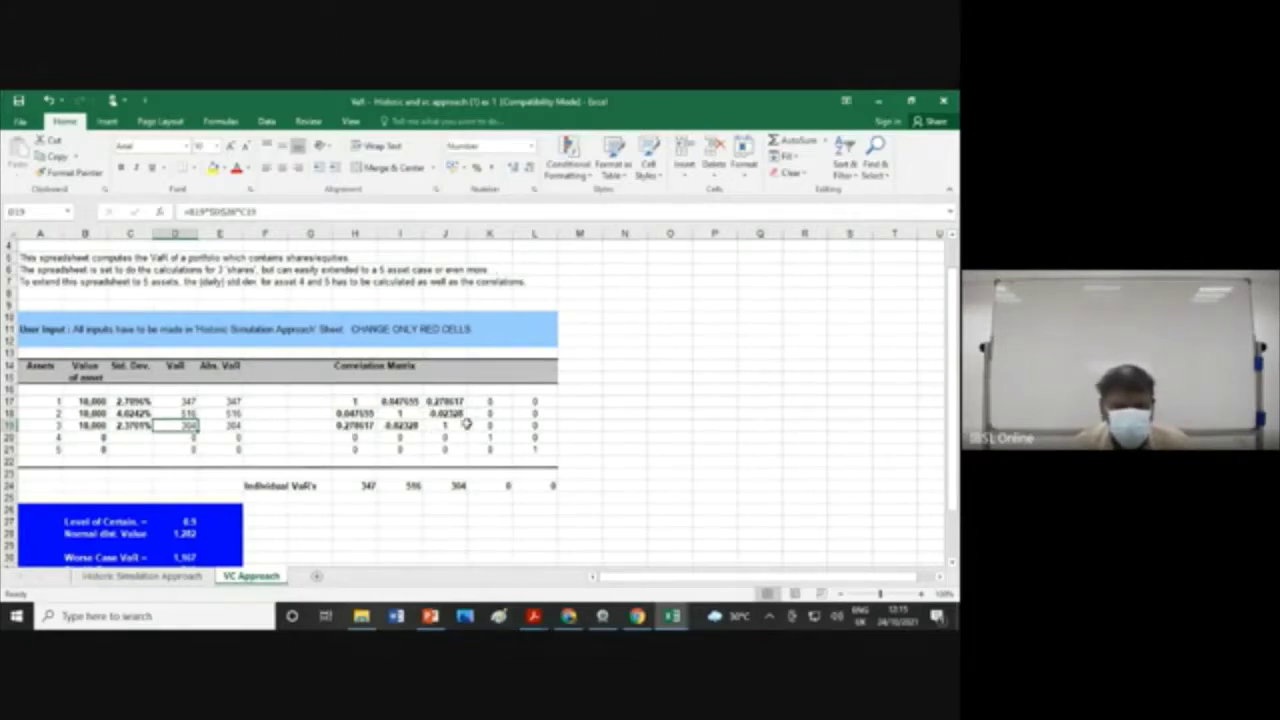
scroll(488, 416, "down", 1)
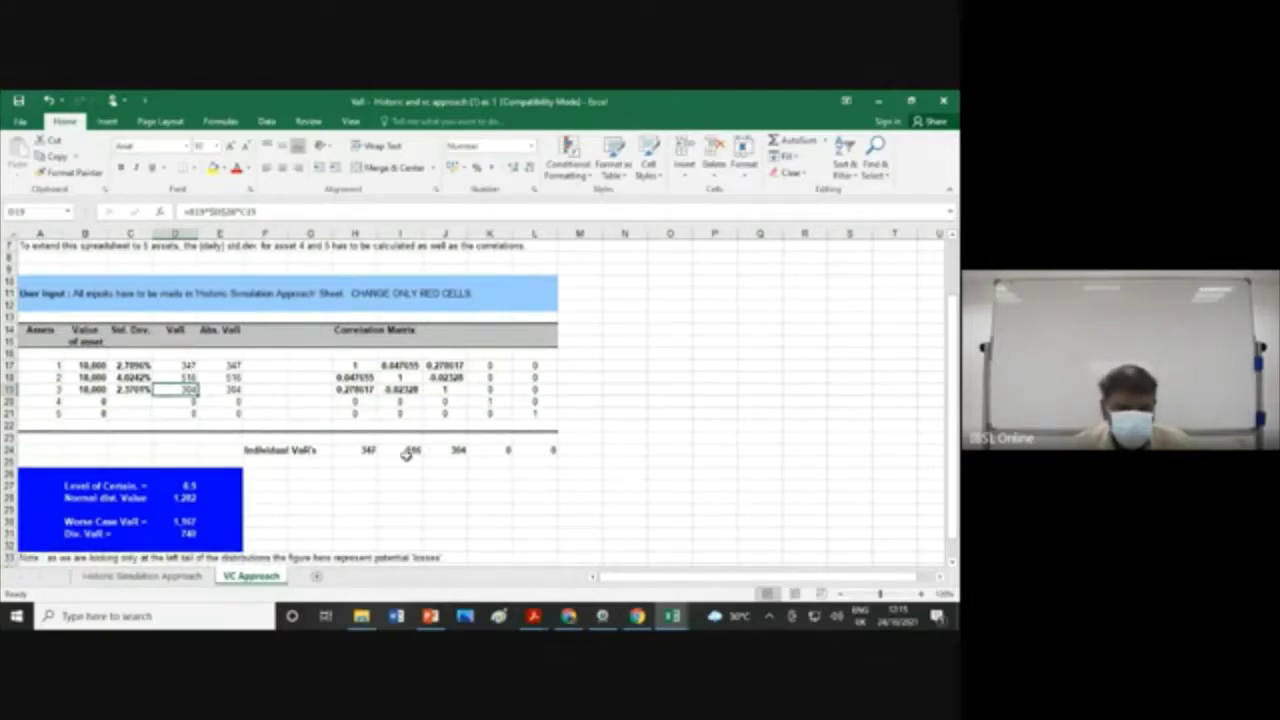
scroll(469, 459, "down", 1)
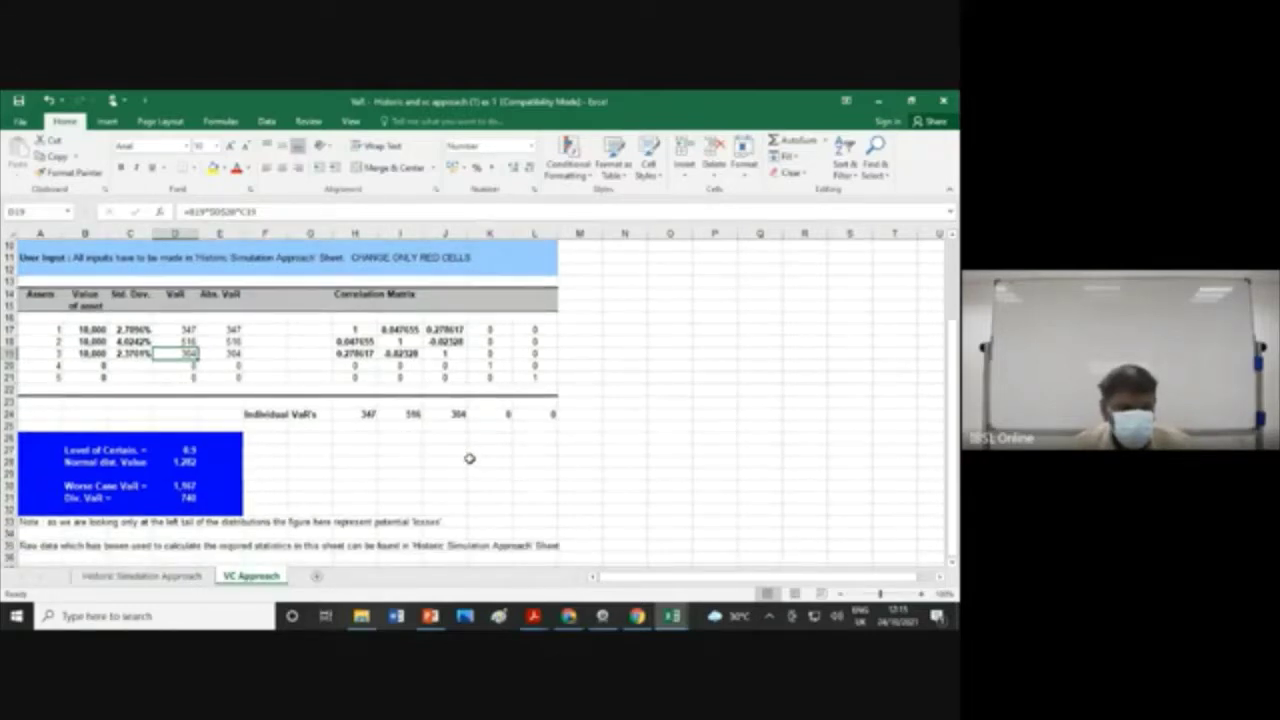
scroll(469, 458, "down", 1)
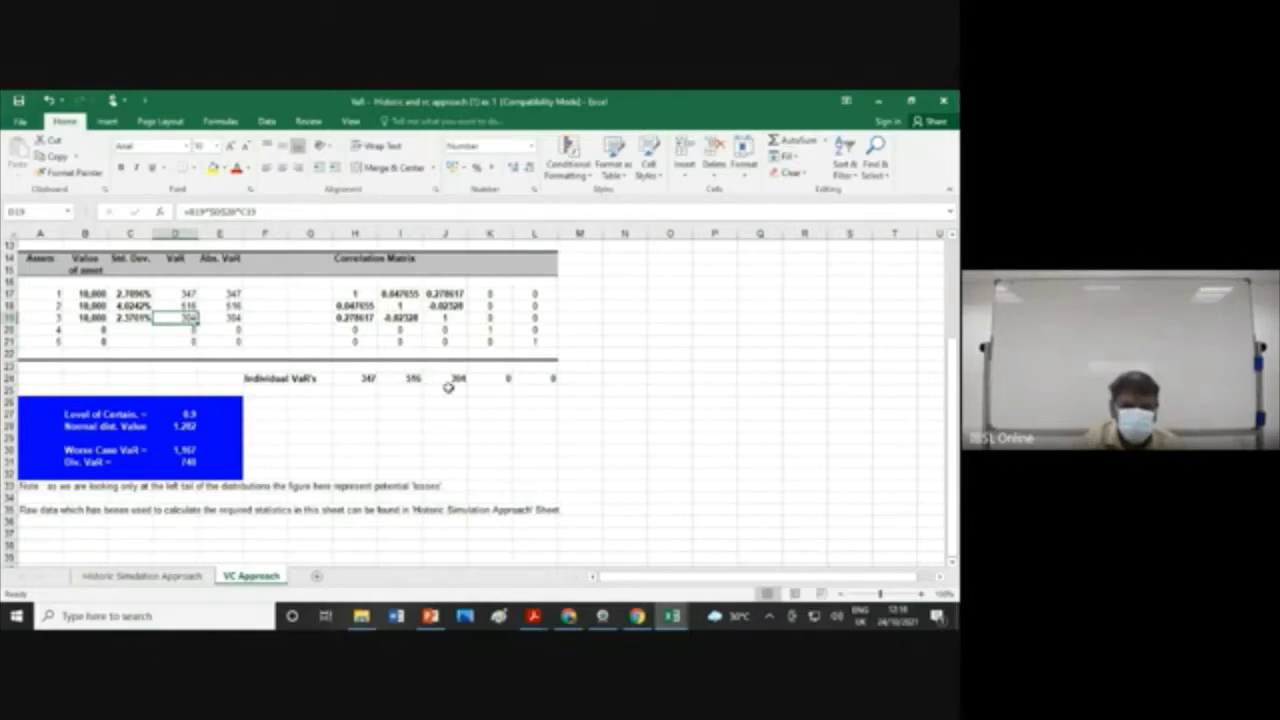
left_click(190, 450)
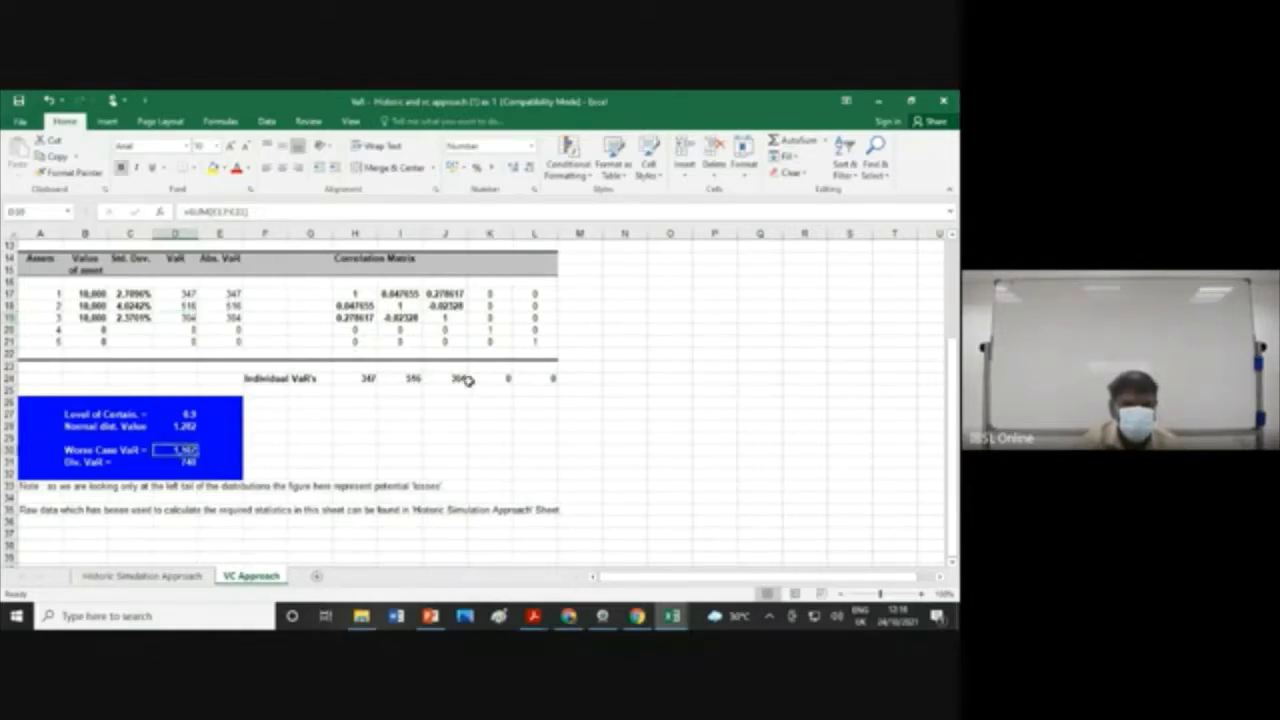
left_click(574, 393)
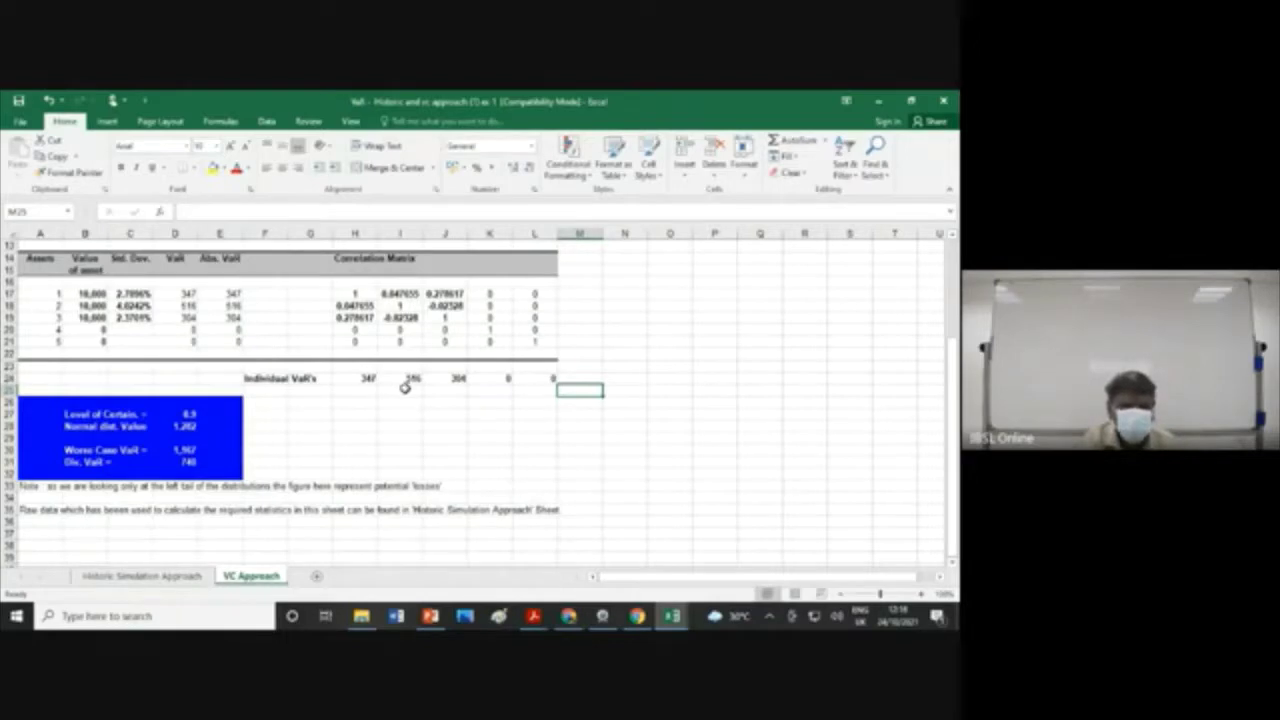
left_click(175, 414)
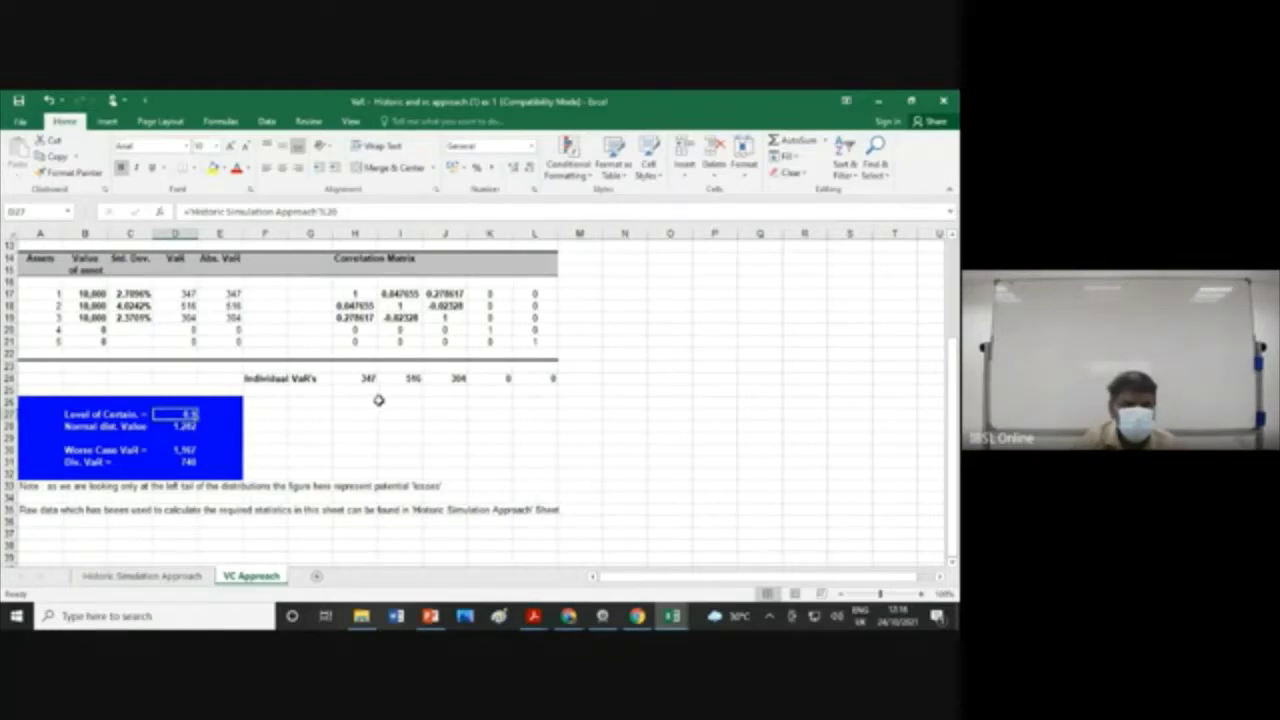
left_click(186, 461)
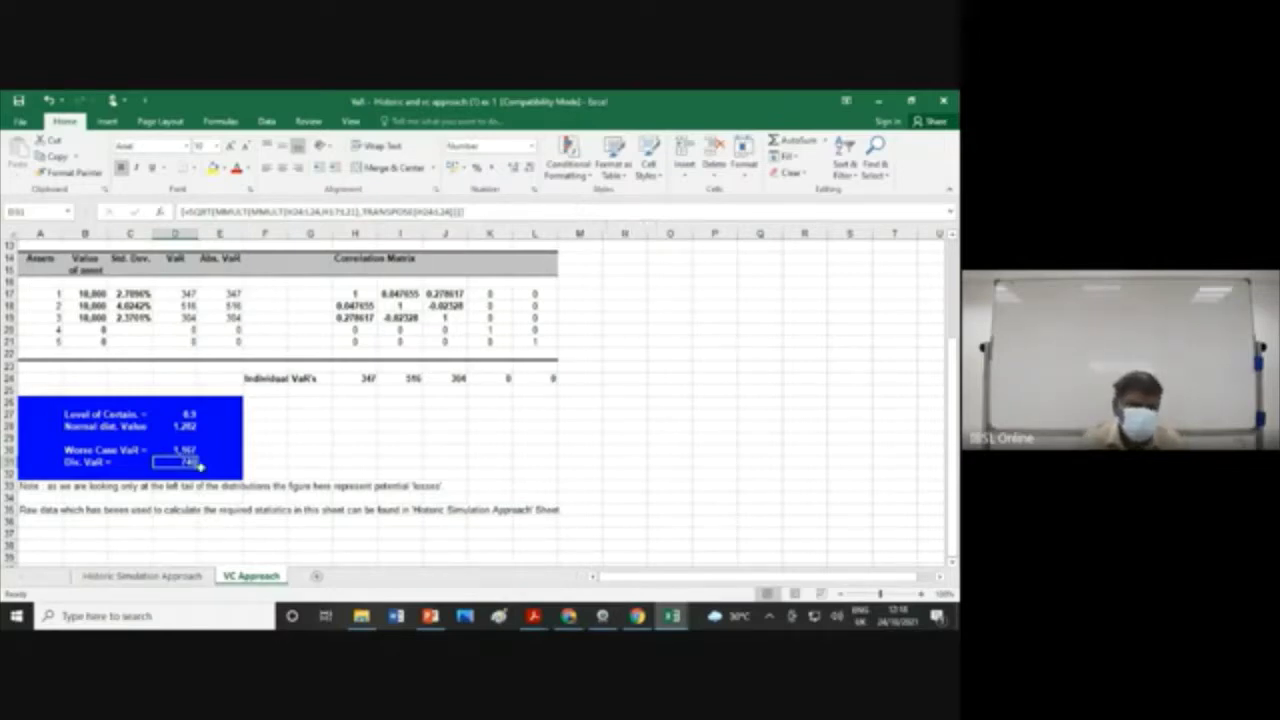
Step: Enter the diversified VaR of 740 in cell O20 of the VC Approach sheet
left_click(679, 333)
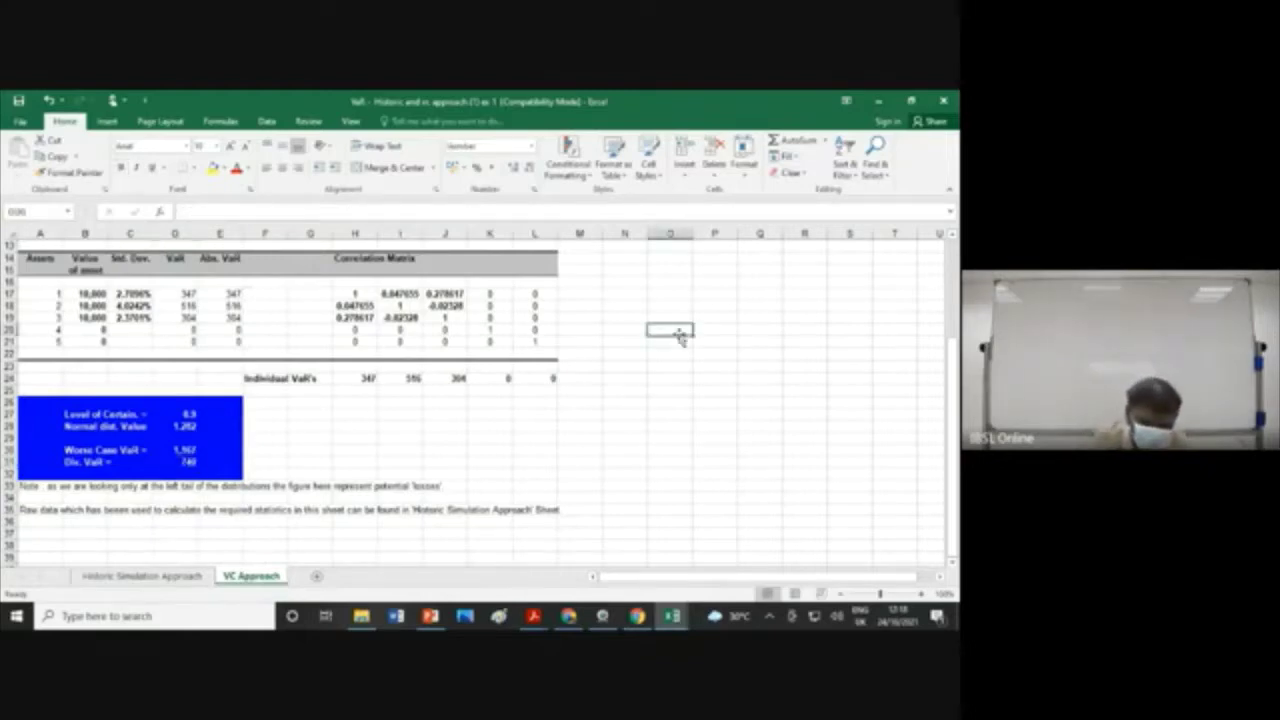
type("749")
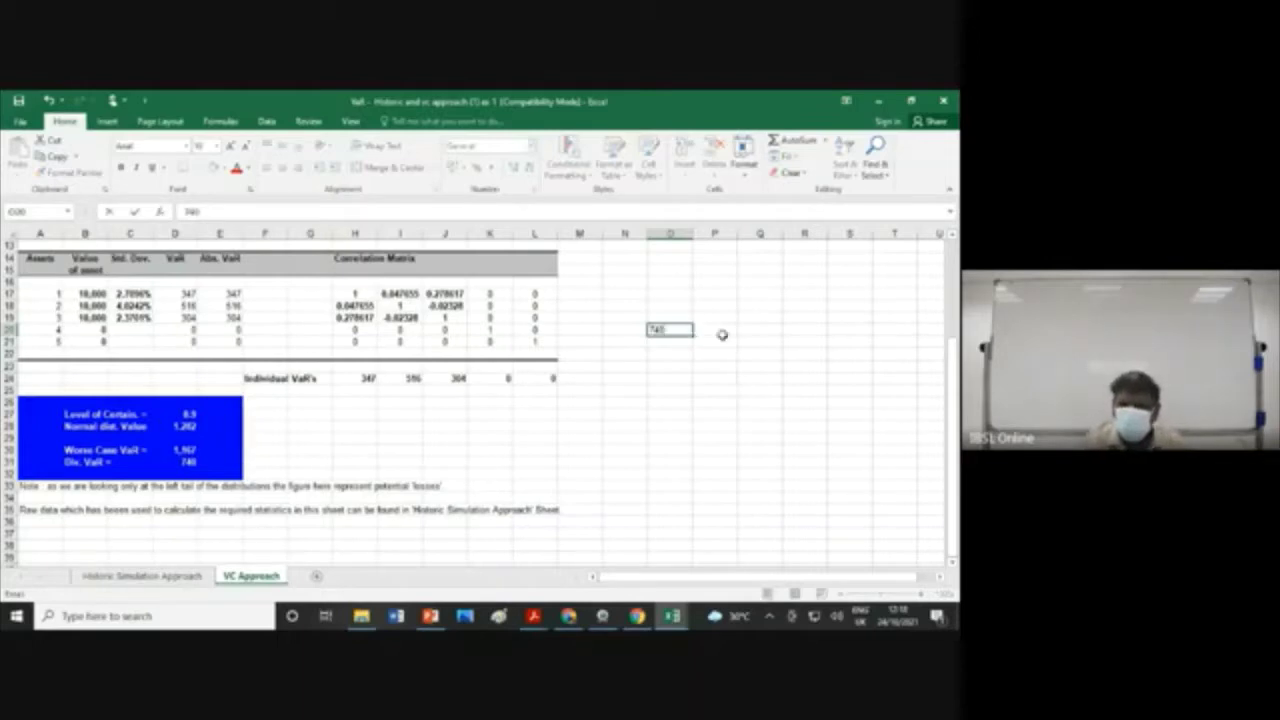
left_click(720, 332)
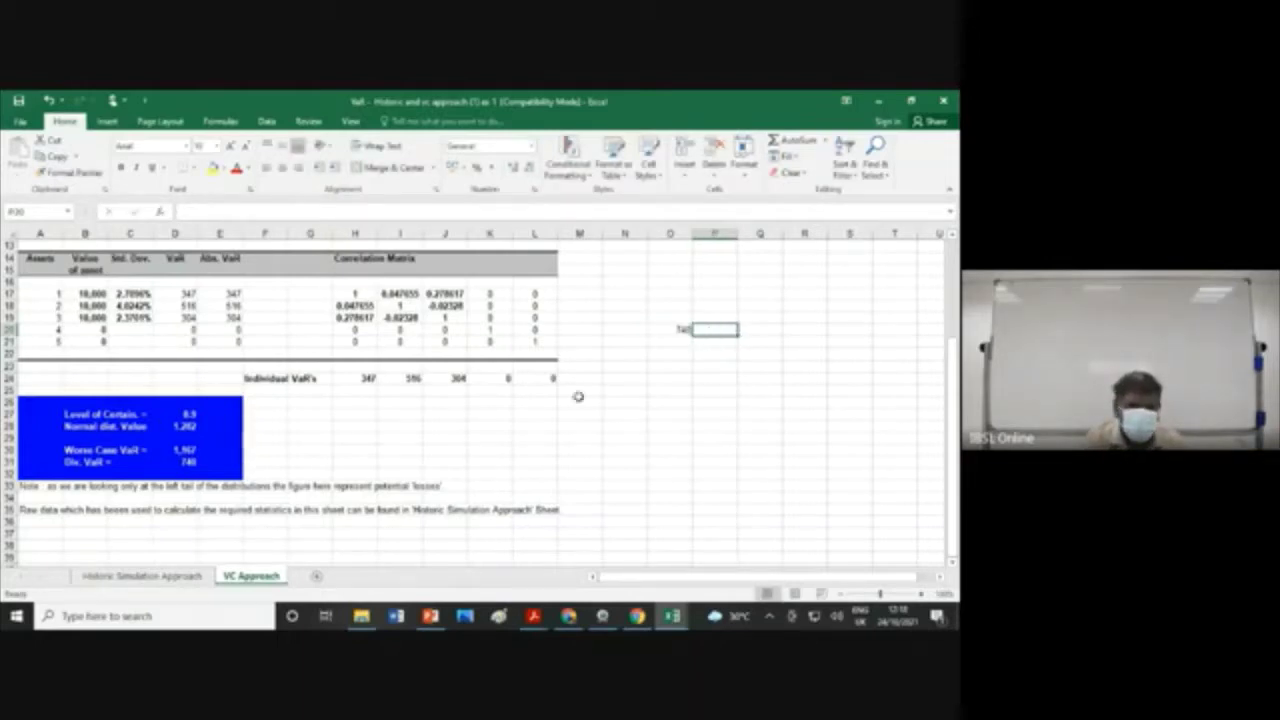
Step: Look up the VaR result on the Historic Simulation Approach sheet and enter 609.25 in cell P20 of the VC Approach sheet
left_click(200, 577)
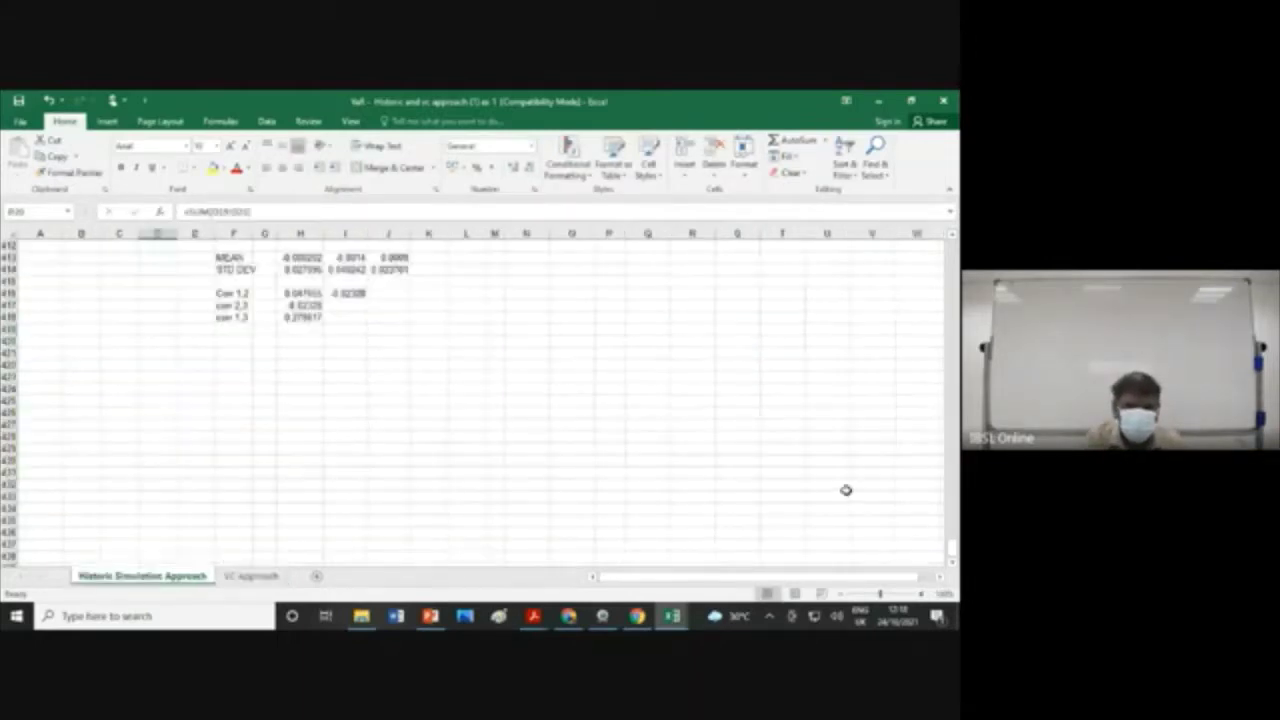
scroll(846, 491, "up", 20)
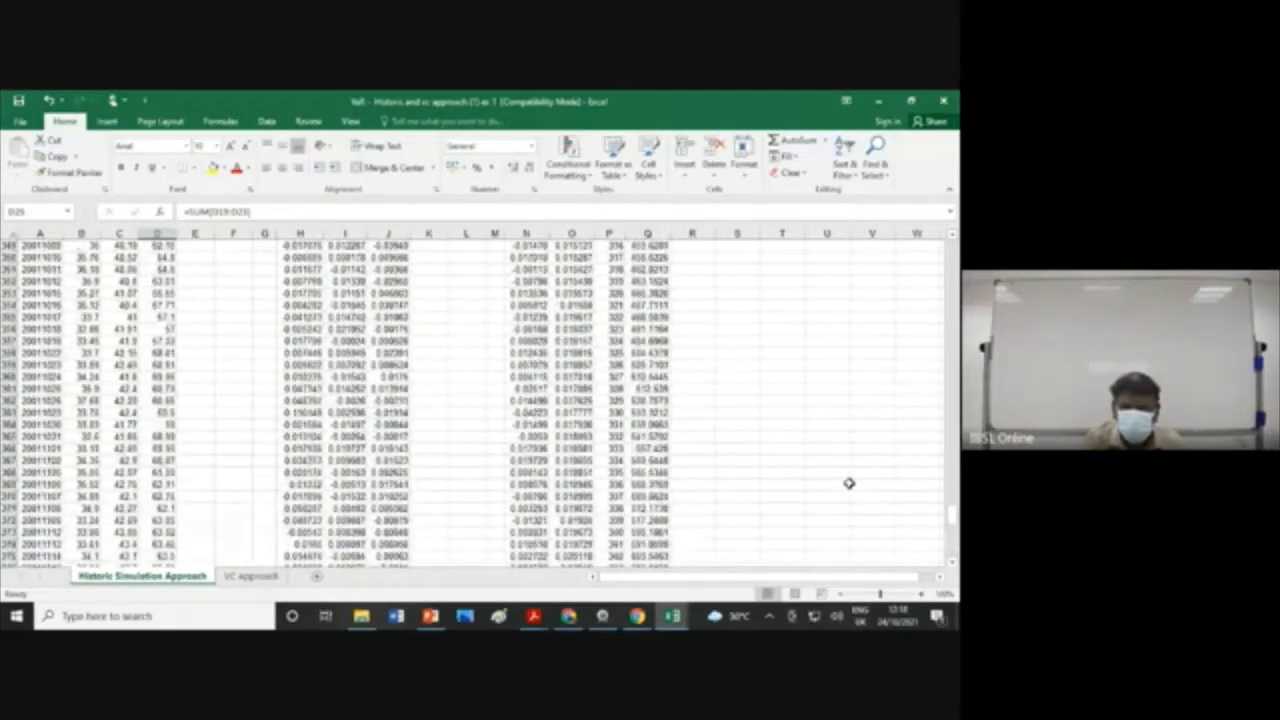
left_click_drag(952, 505, 952, 250)
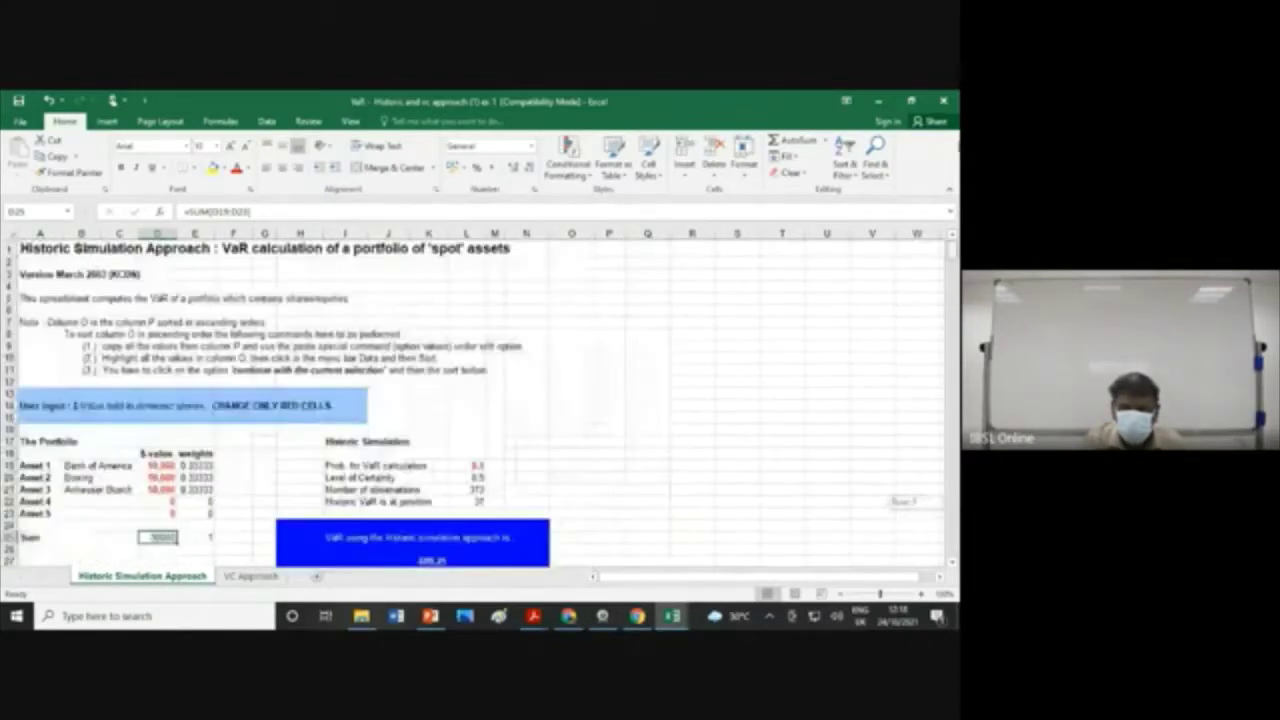
scroll(460, 518, "down", 3)
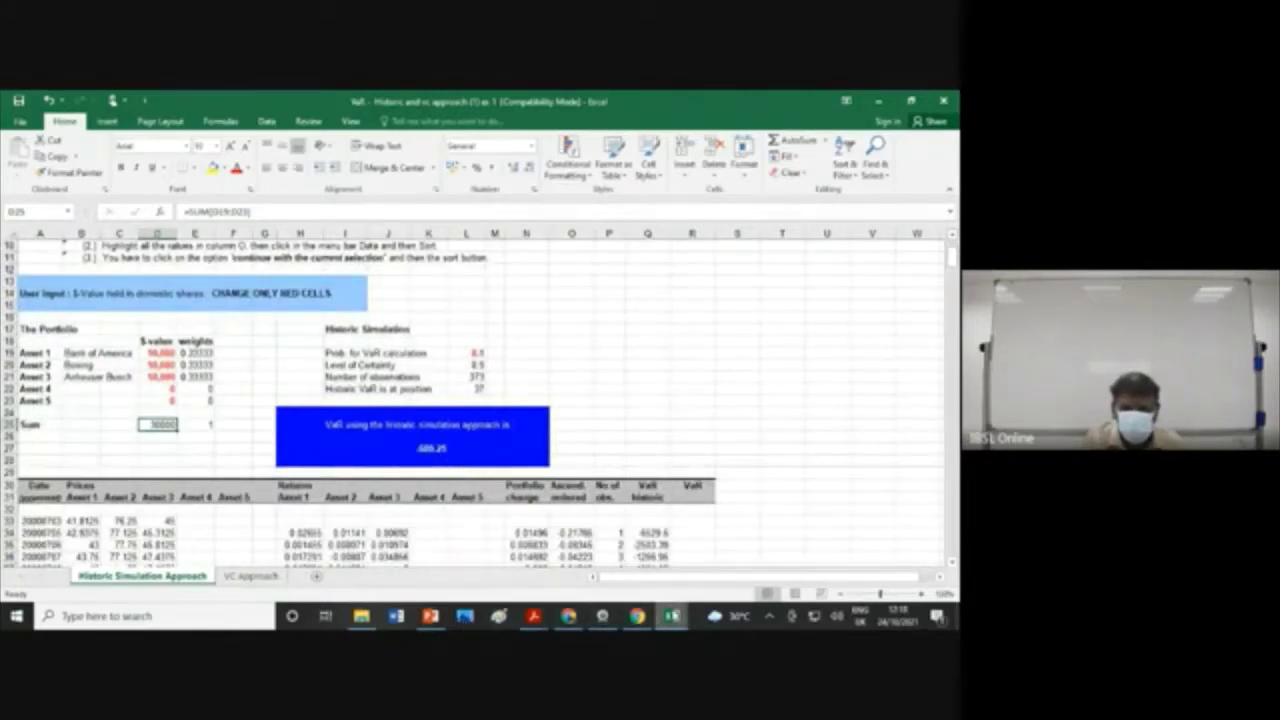
left_click(250, 576)
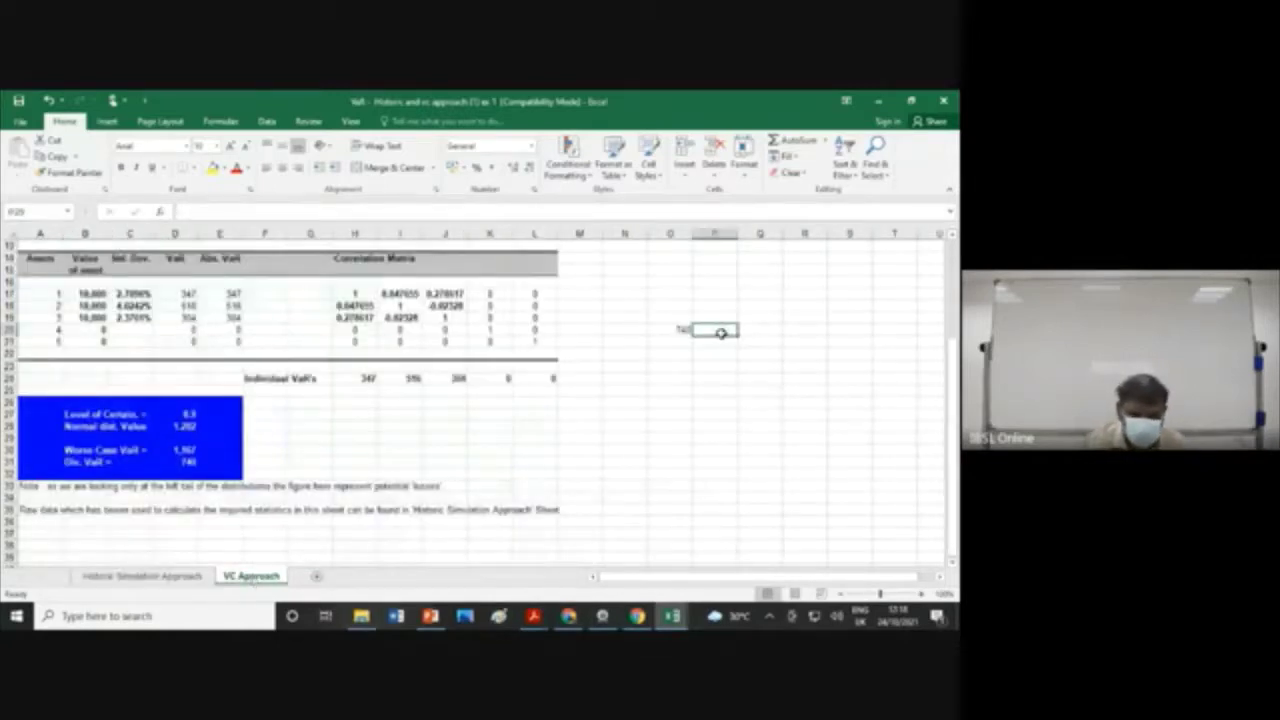
type("=")
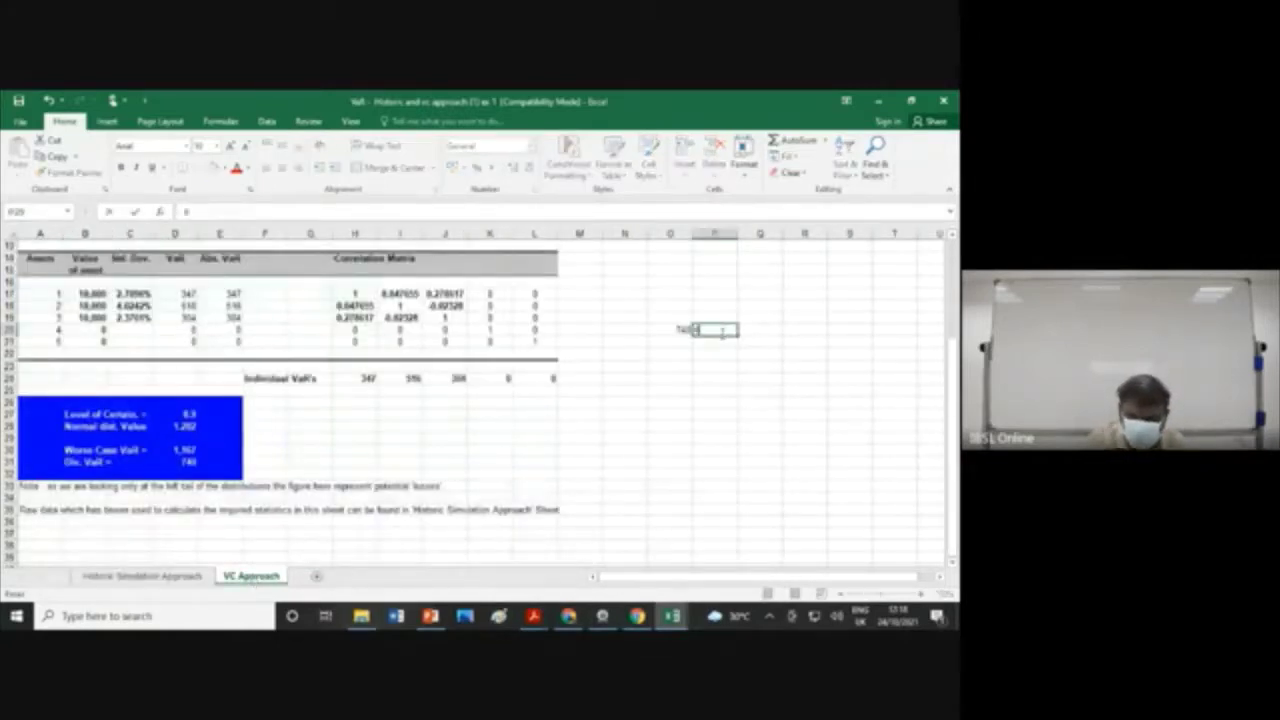
type("O20")
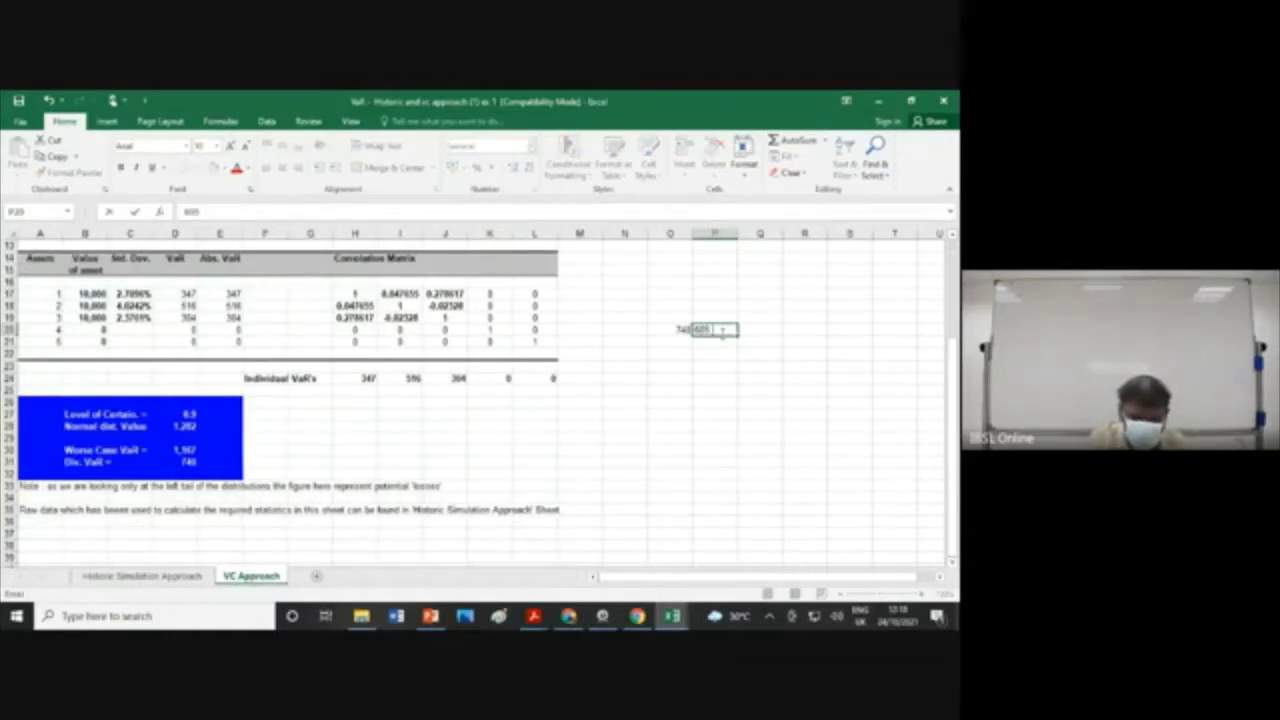
type("^0.5")
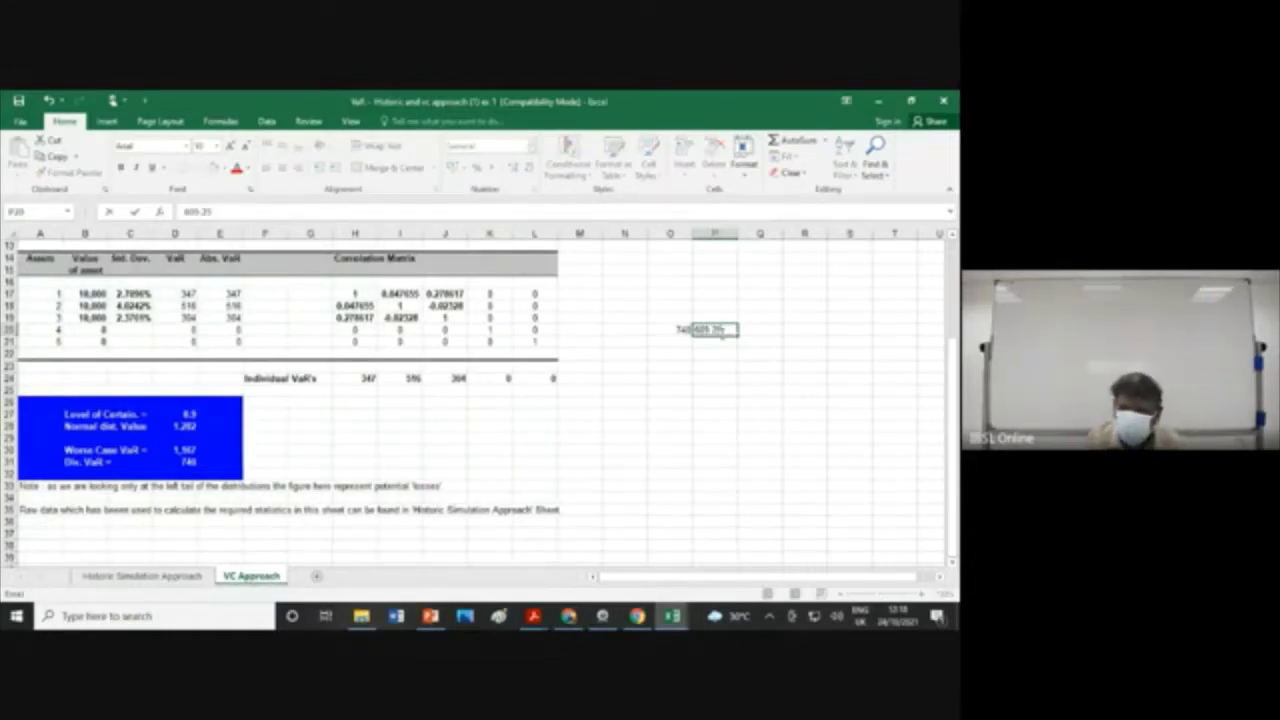
left_click(757, 319)
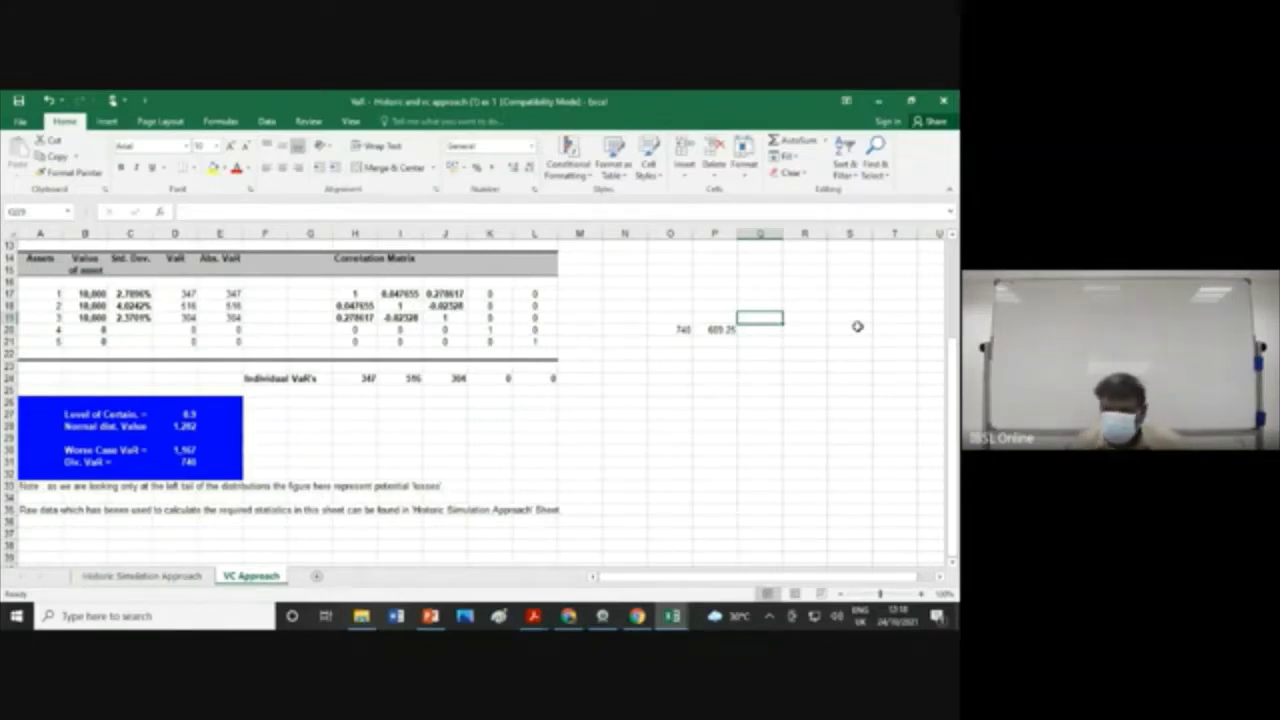
Step: Review the VC Approach sheet from its introductory notes through the asset table and correlation matrix to the VaR summary
scroll(814, 371, "up", 4)
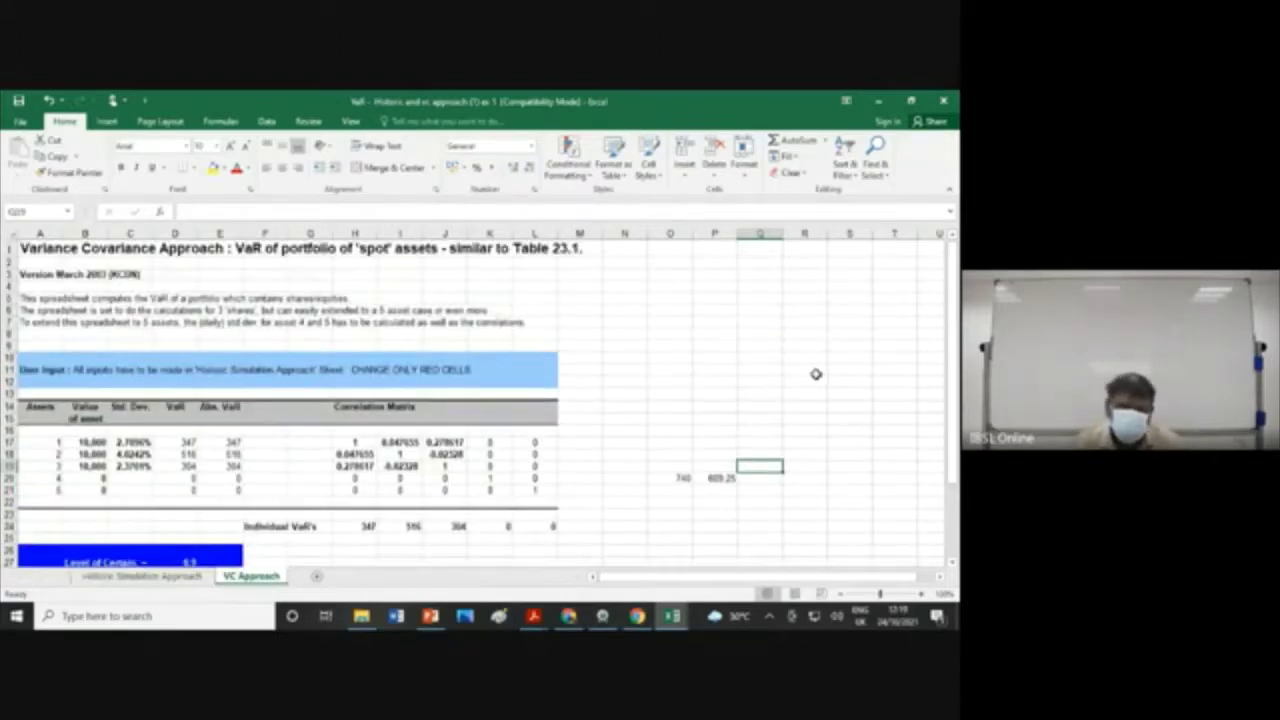
scroll(817, 372, "down", 5)
scroll(819, 373, "down", 15)
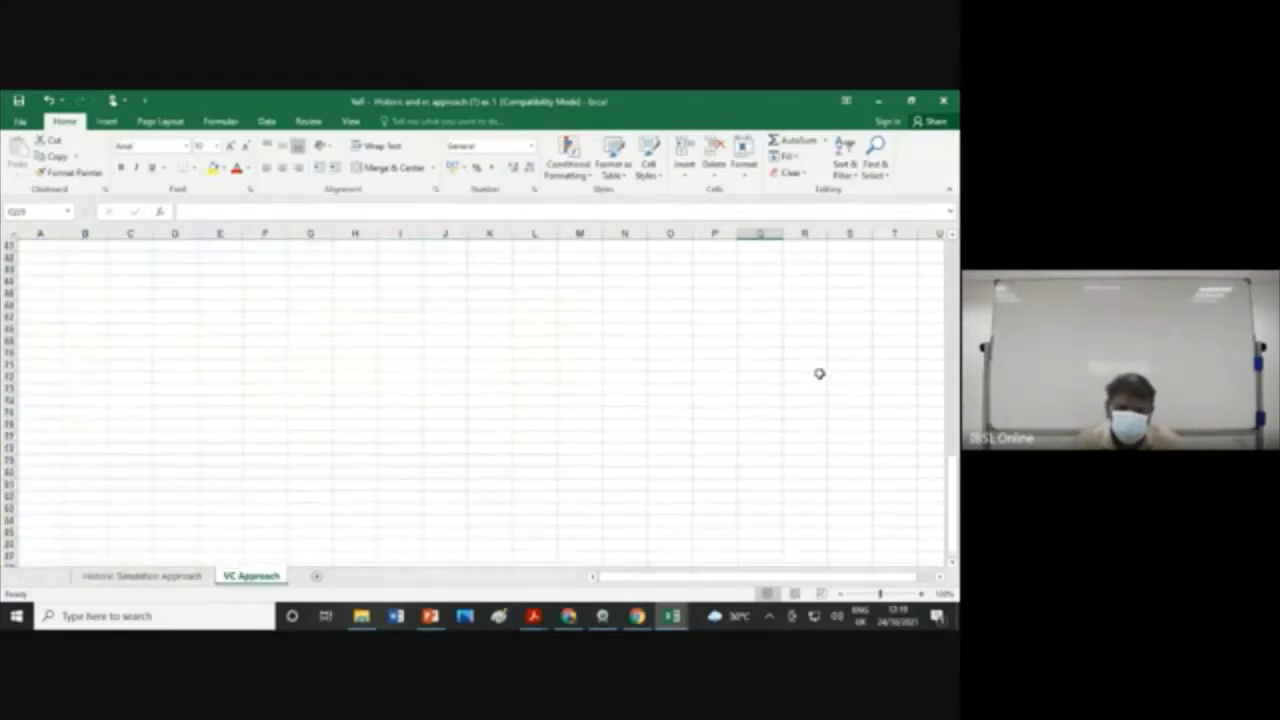
scroll(819, 373, "down", 3)
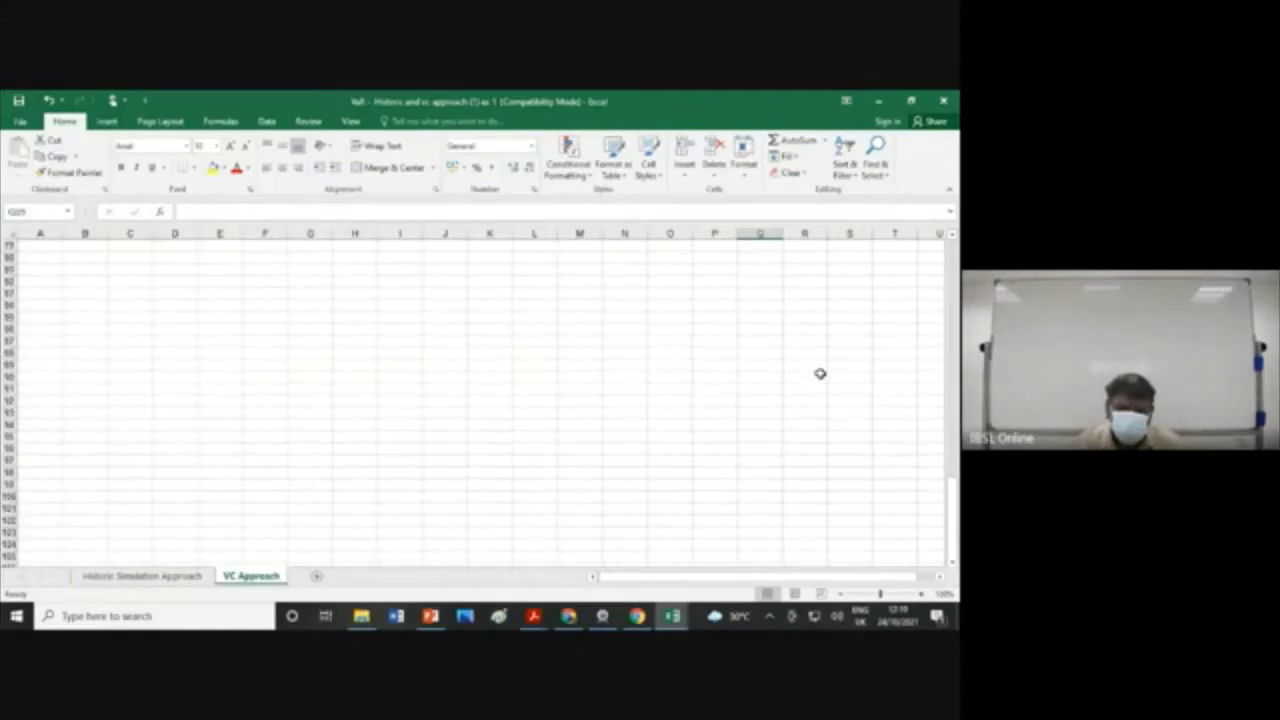
scroll(820, 373, "up", 20)
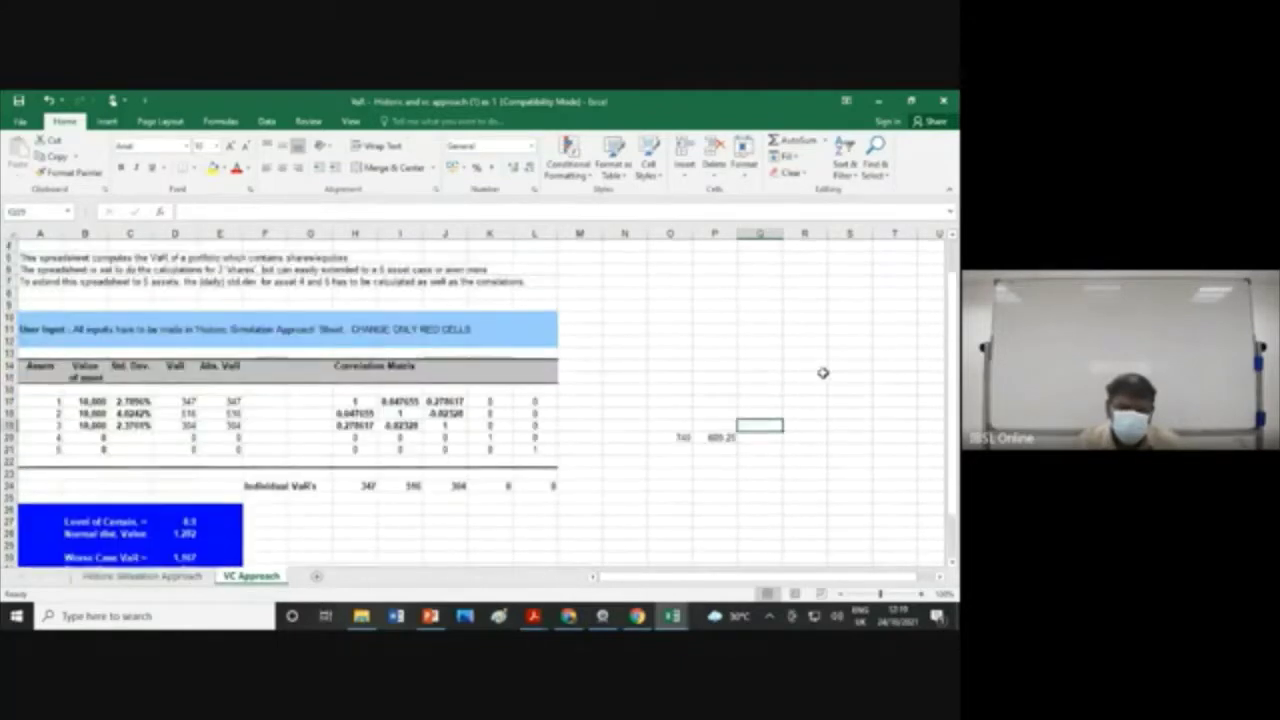
scroll(822, 373, "up", 2)
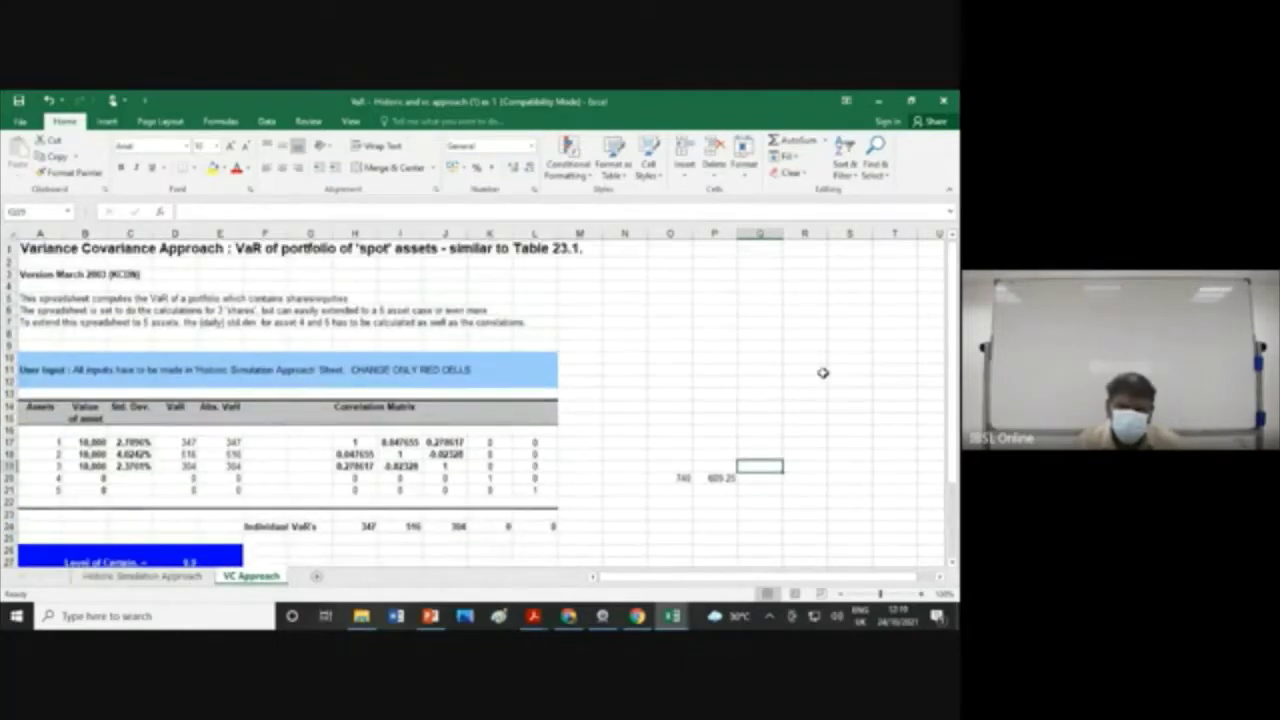
scroll(826, 372, "down", 1)
scroll(827, 372, "down", 2)
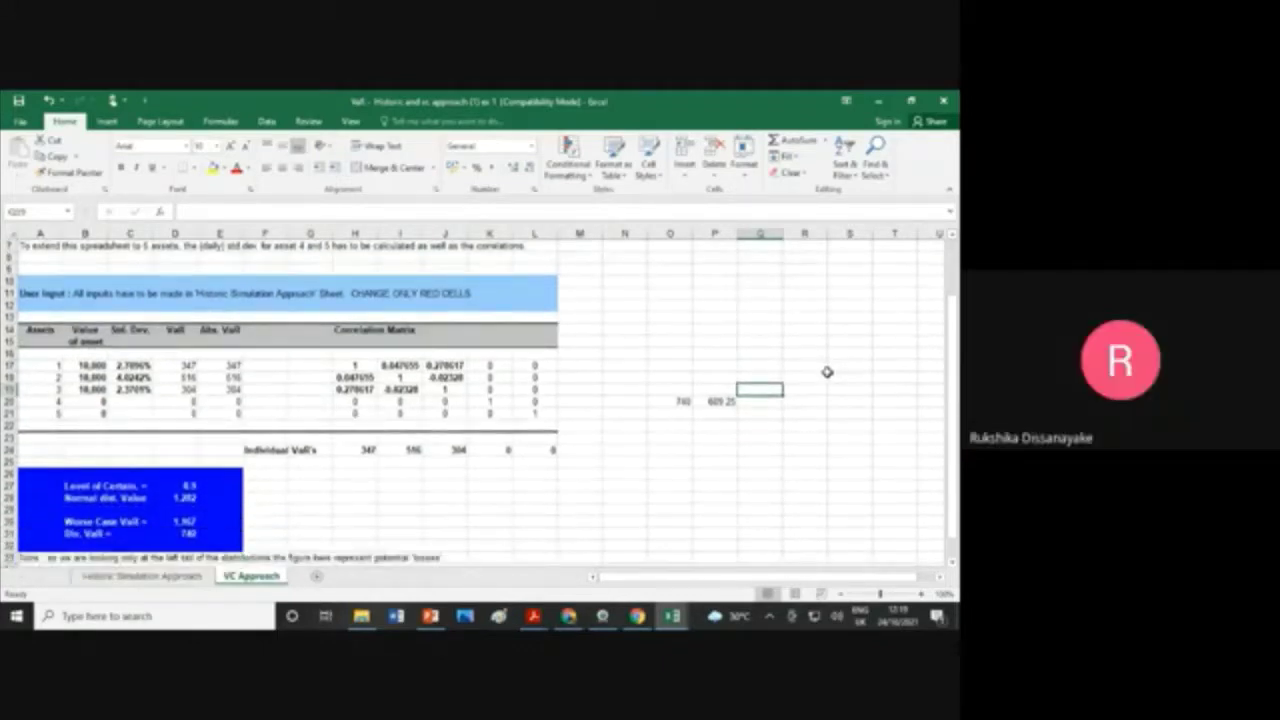
scroll(827, 372, "down", 2)
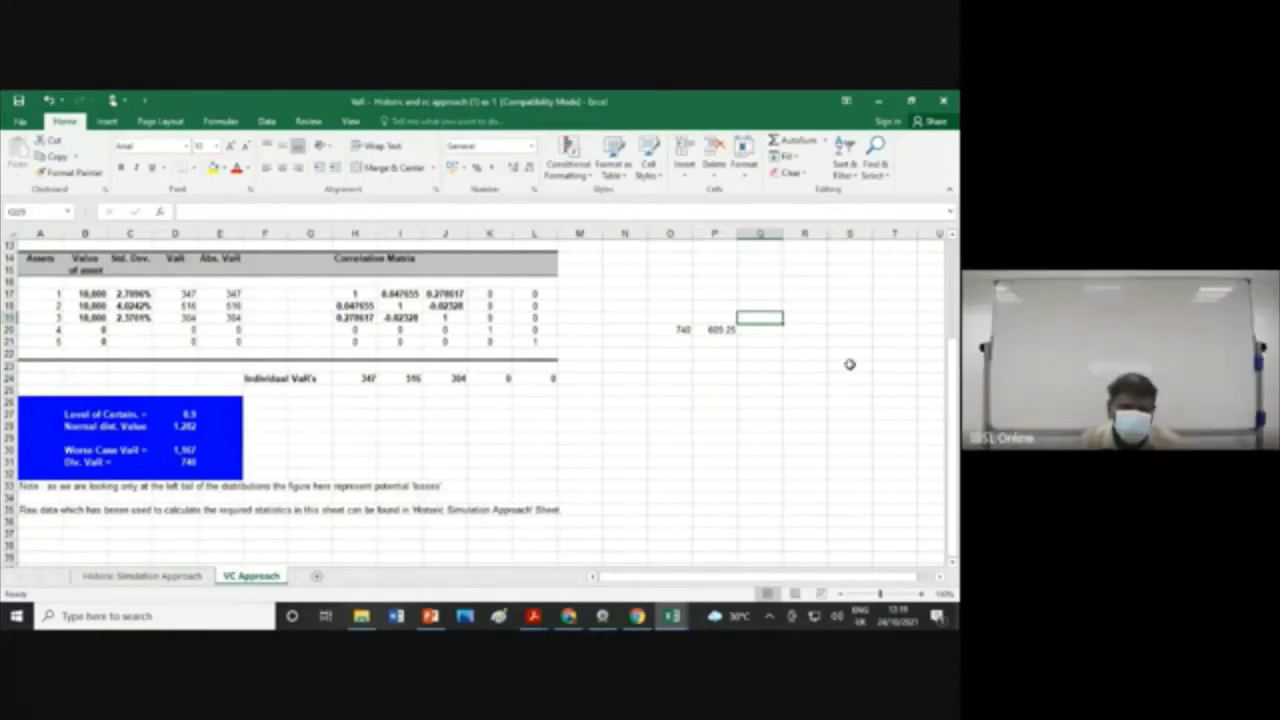
scroll(849, 364, "down", 2)
Step: Examine the price, return and ordered VaR data on the Historic Simulation Approach sheet, down to the mean, standard deviation and correlation rows
left_click(142, 576)
scroll(660, 427, "down", 20)
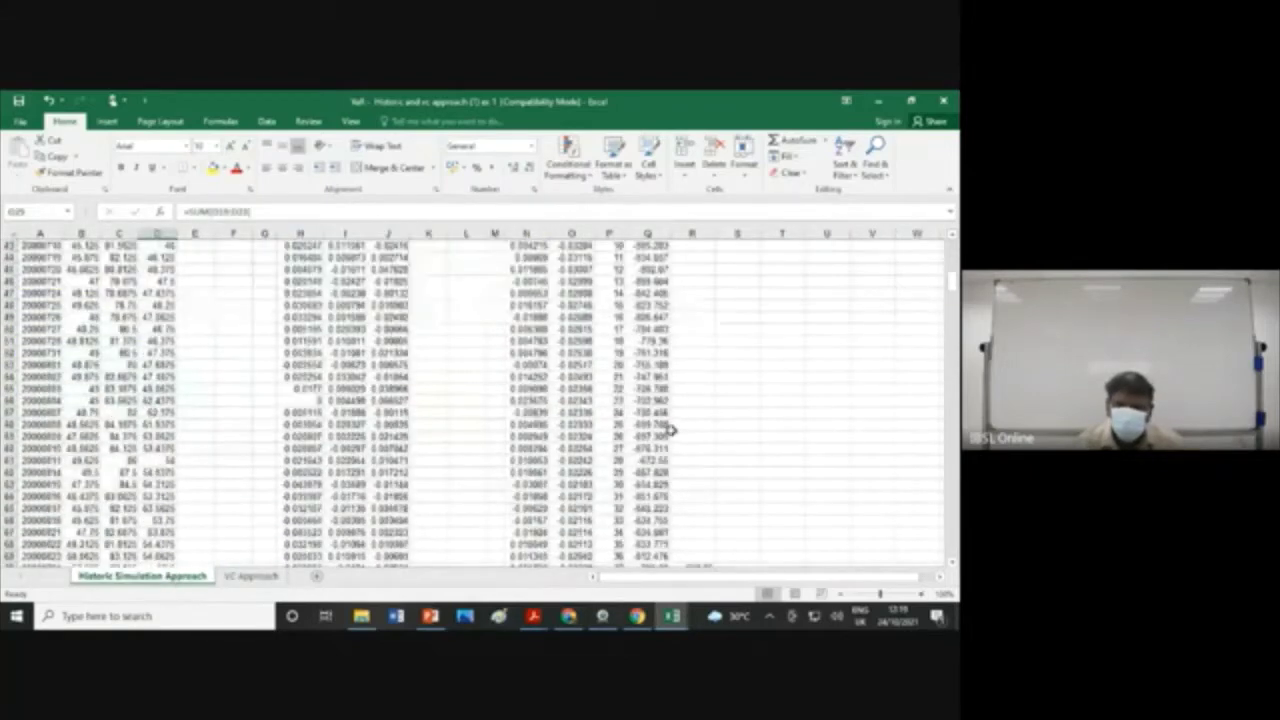
scroll(668, 428, "down", 20)
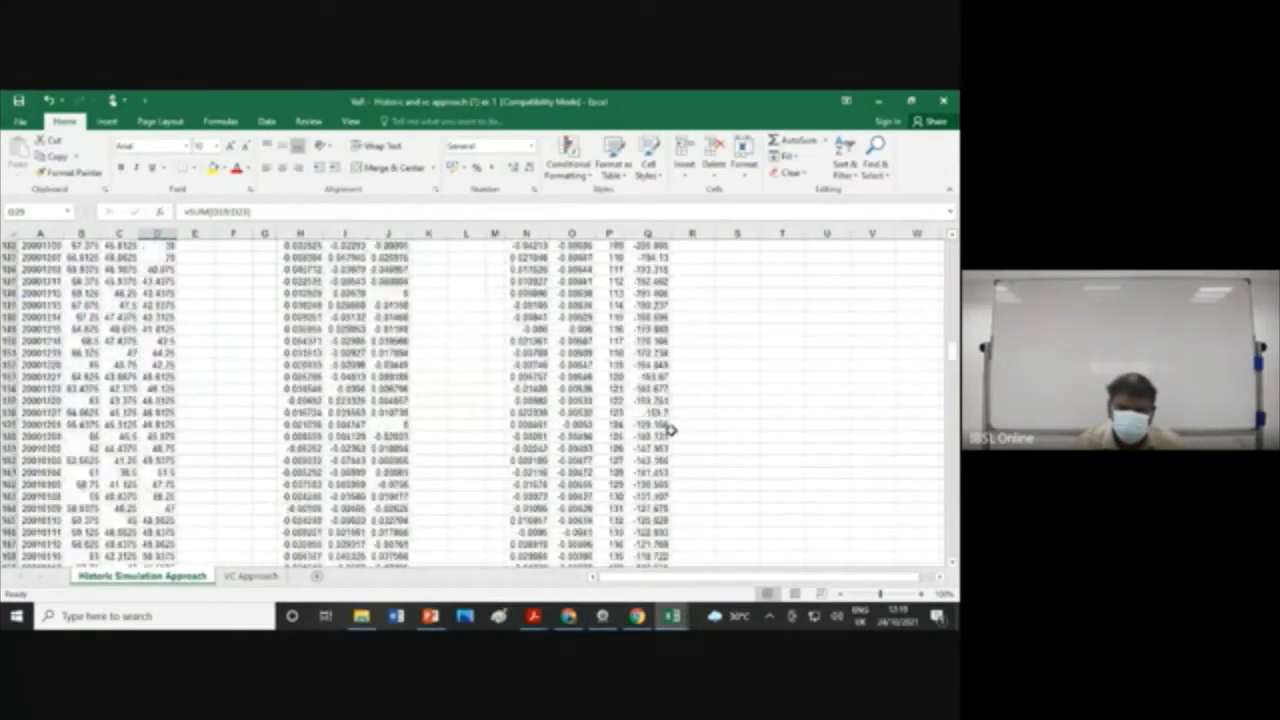
scroll(670, 427, "down", 20)
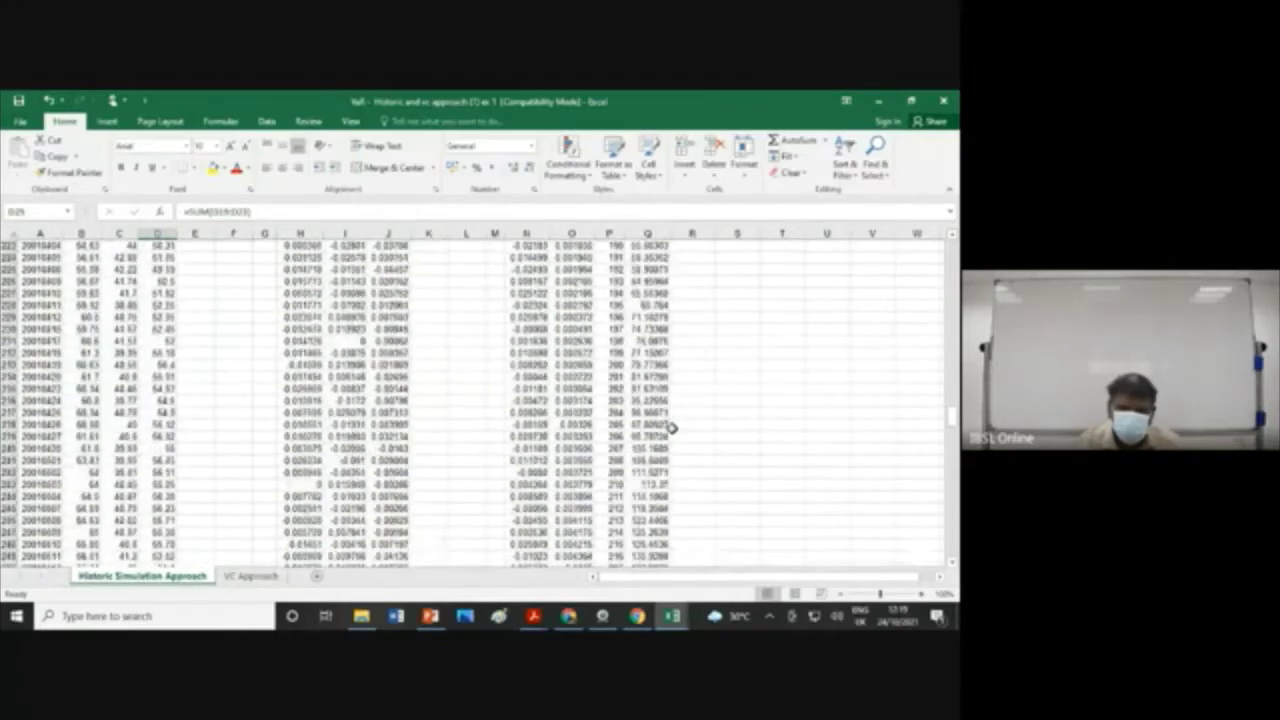
scroll(672, 427, "down", 16)
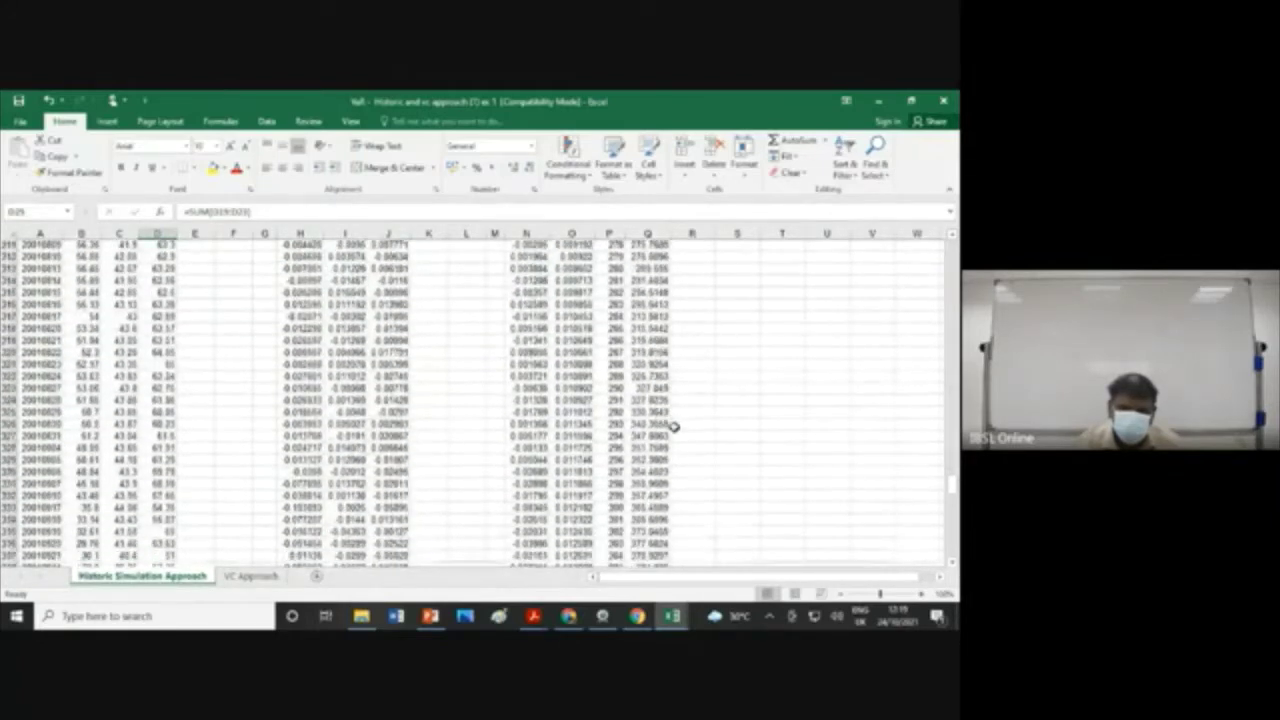
scroll(675, 426, "down", 20)
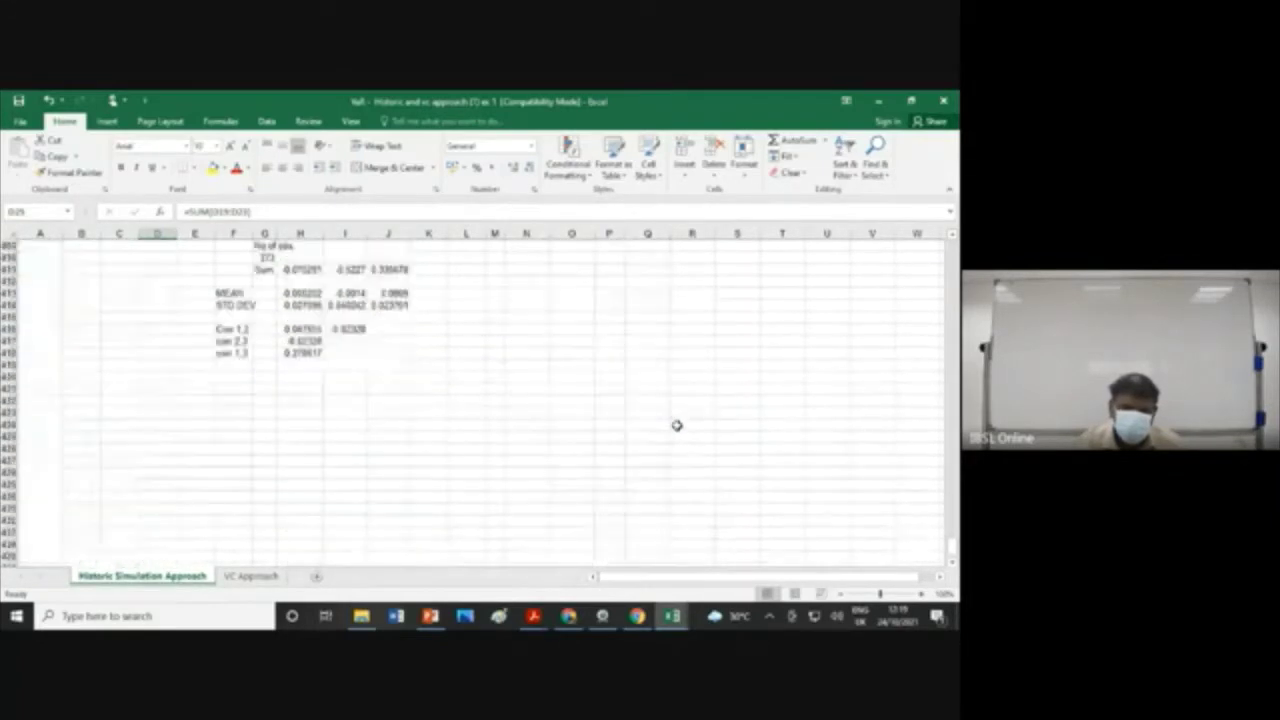
scroll(677, 426, "up", 20)
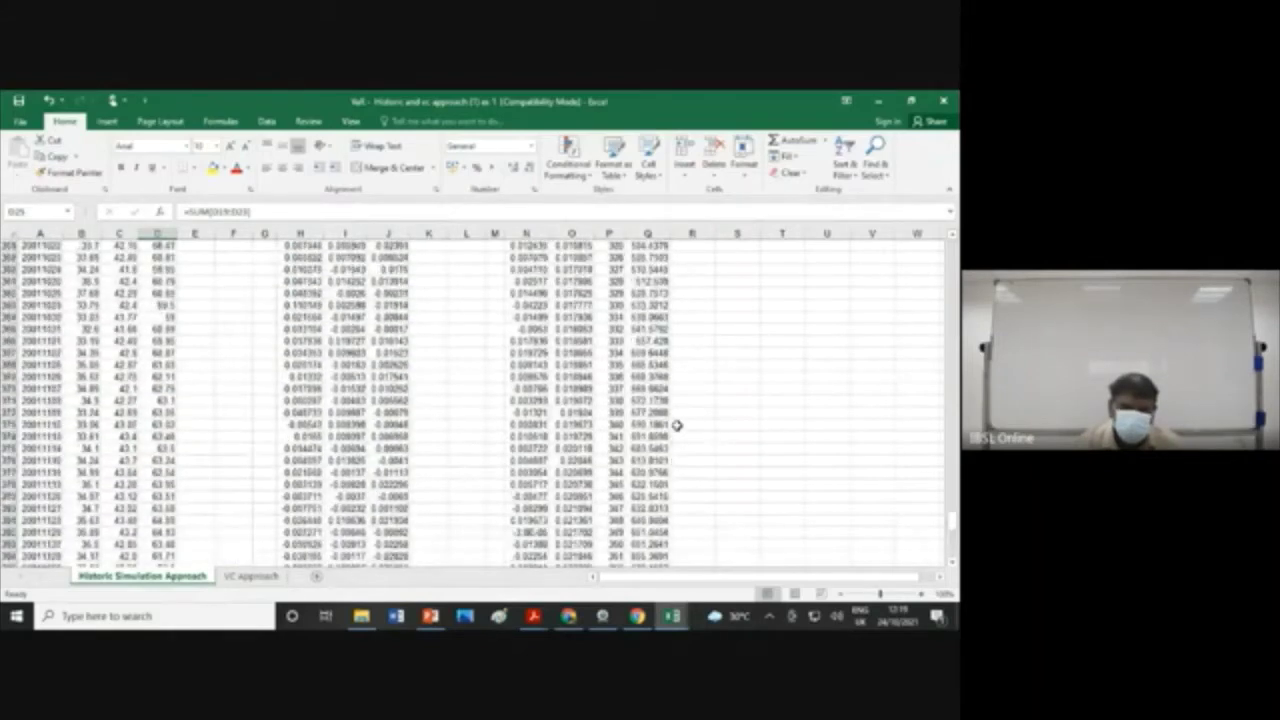
scroll(677, 426, "up", 17)
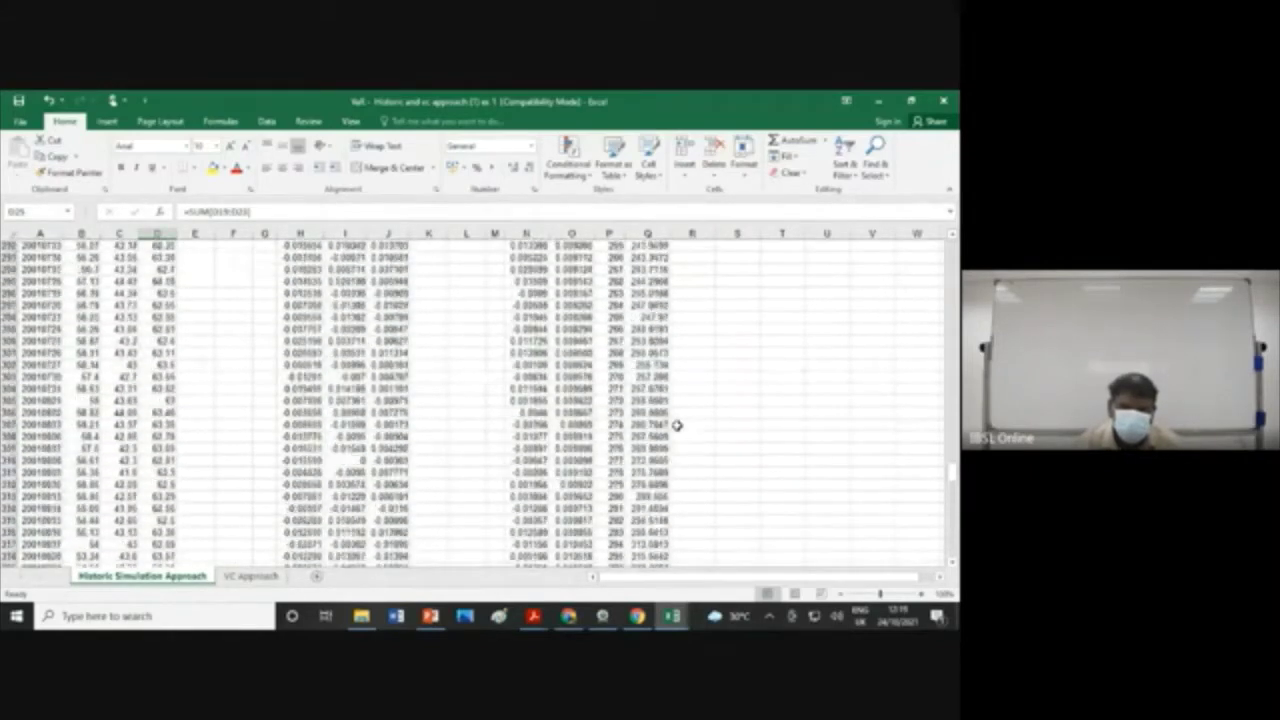
scroll(677, 426, "up", 20)
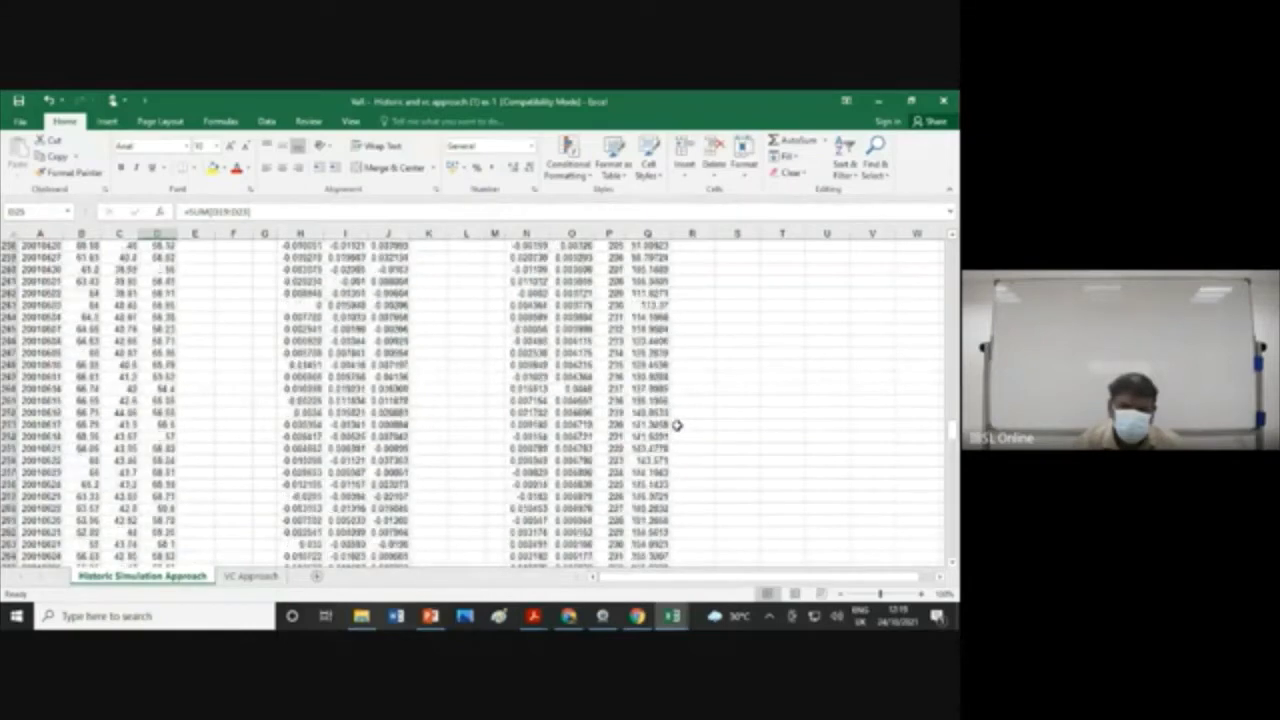
scroll(675, 424, "up", 14)
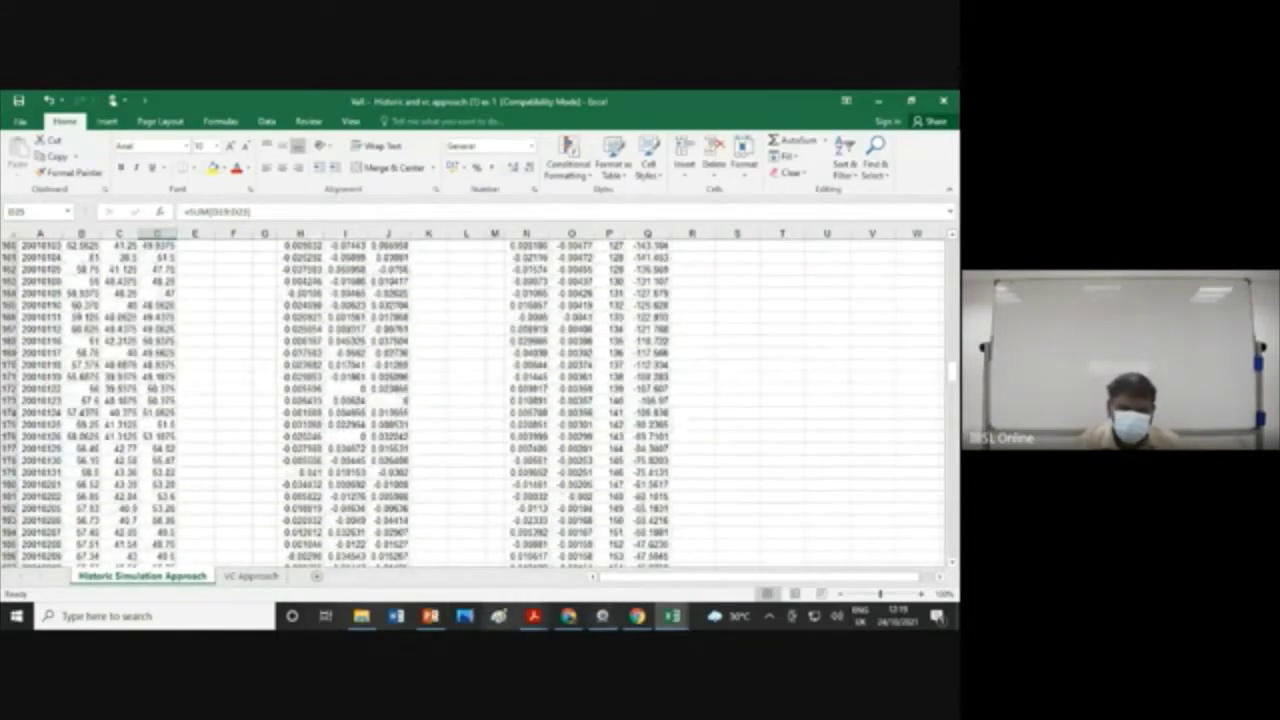
Step: Compare the variance-covariance VaR in O20 with the historic simulation VaR in P20 on the VC Approach sheet
left_click(250, 578)
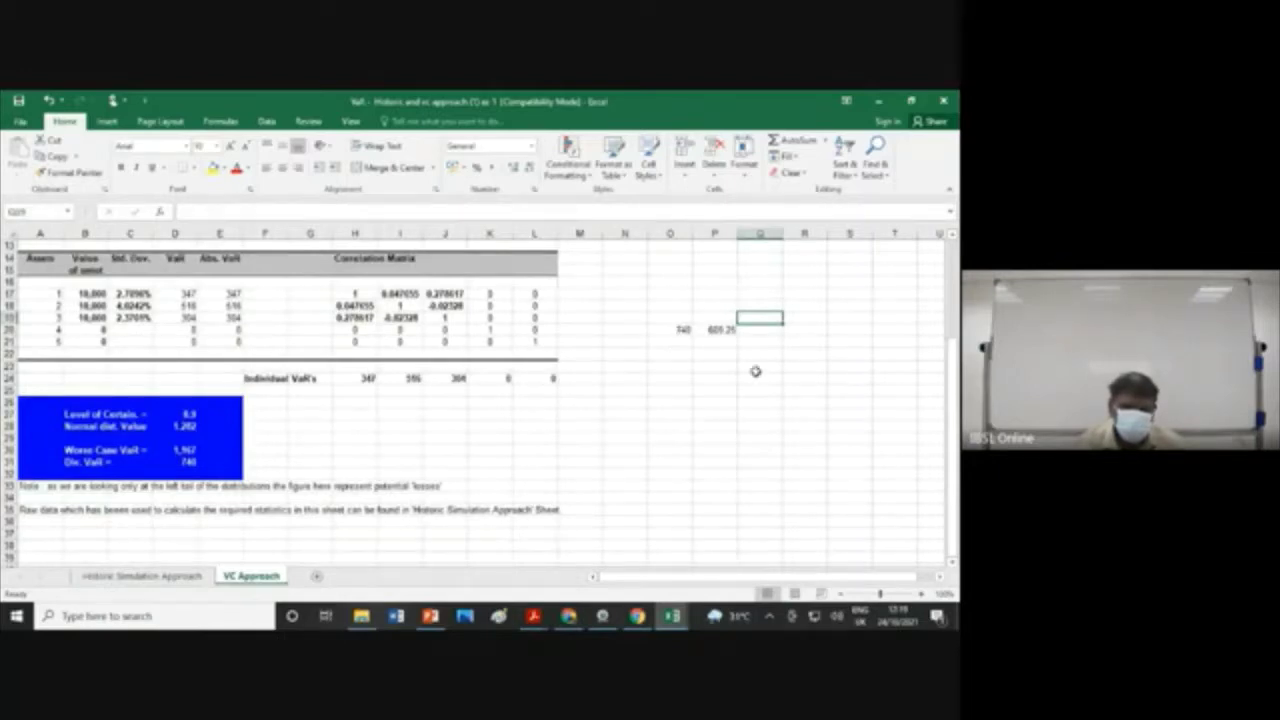
left_click(714, 329)
left_click(675, 329)
left_click(779, 330)
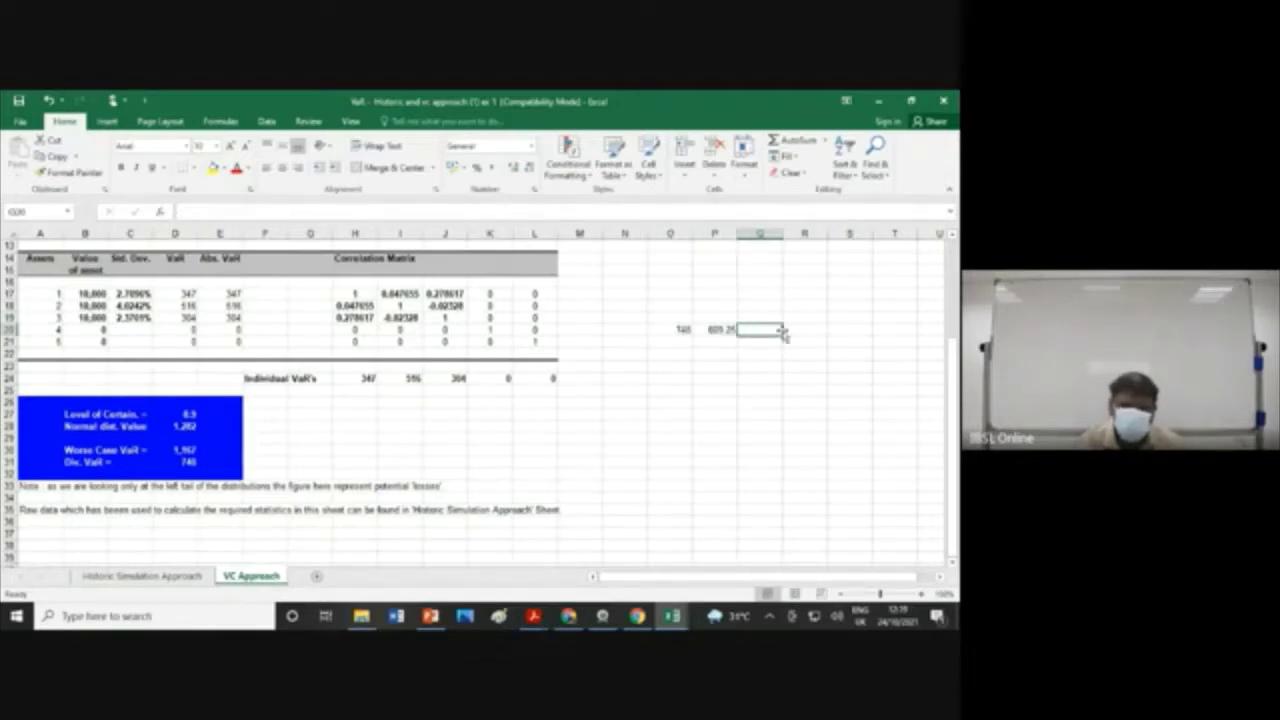
left_click(723, 330)
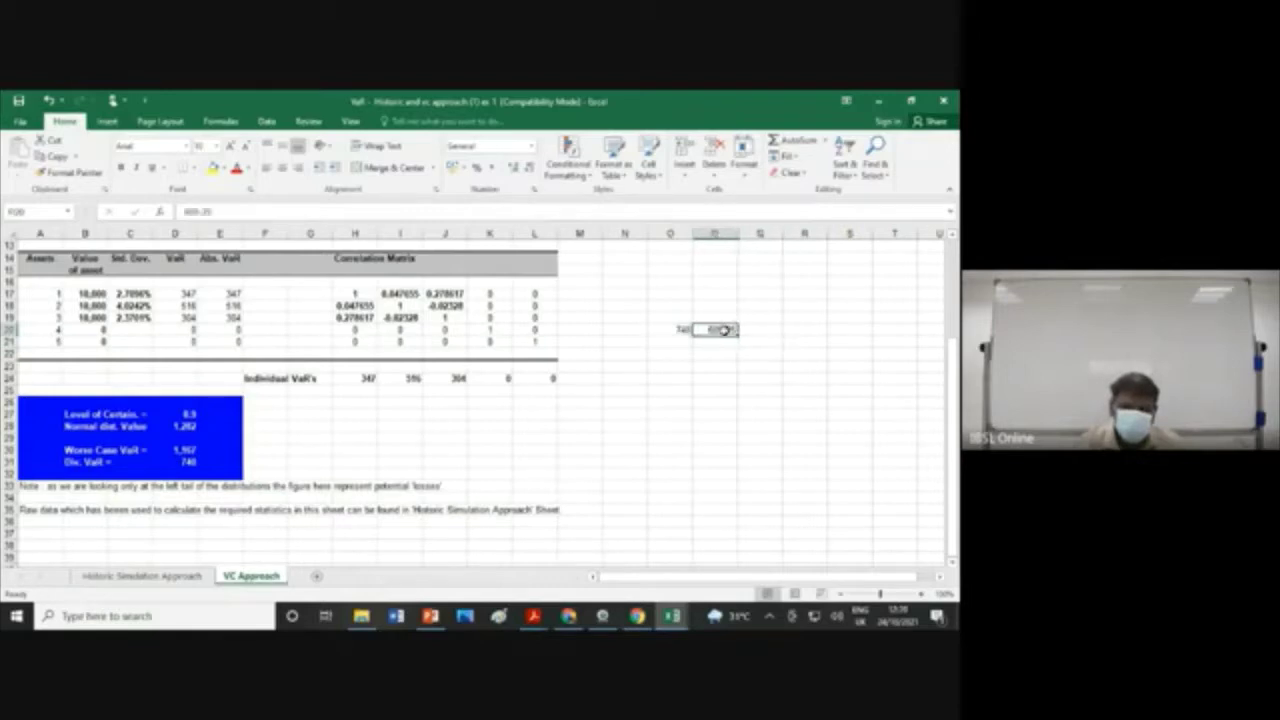
left_click(679, 331)
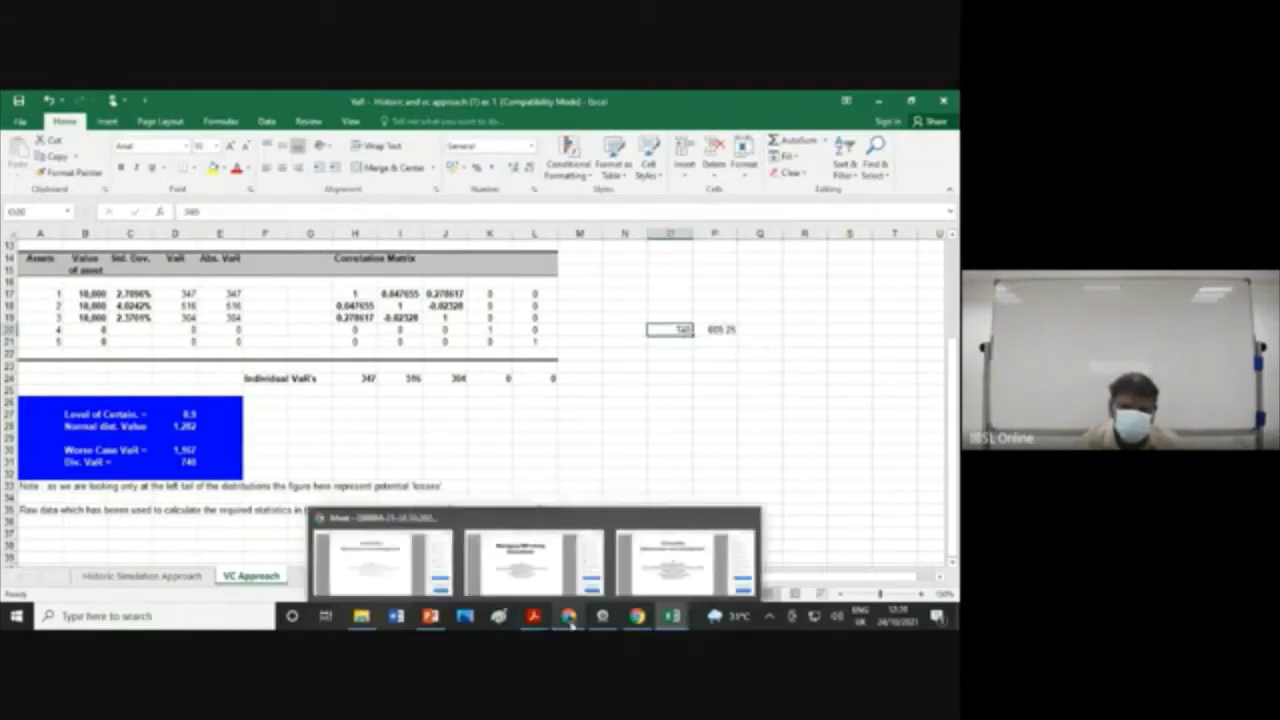
Step: Check the Google Meet call and its participants, returning briefly to the VC Approach sheet in Excel before switching back to the call
left_click(552, 575)
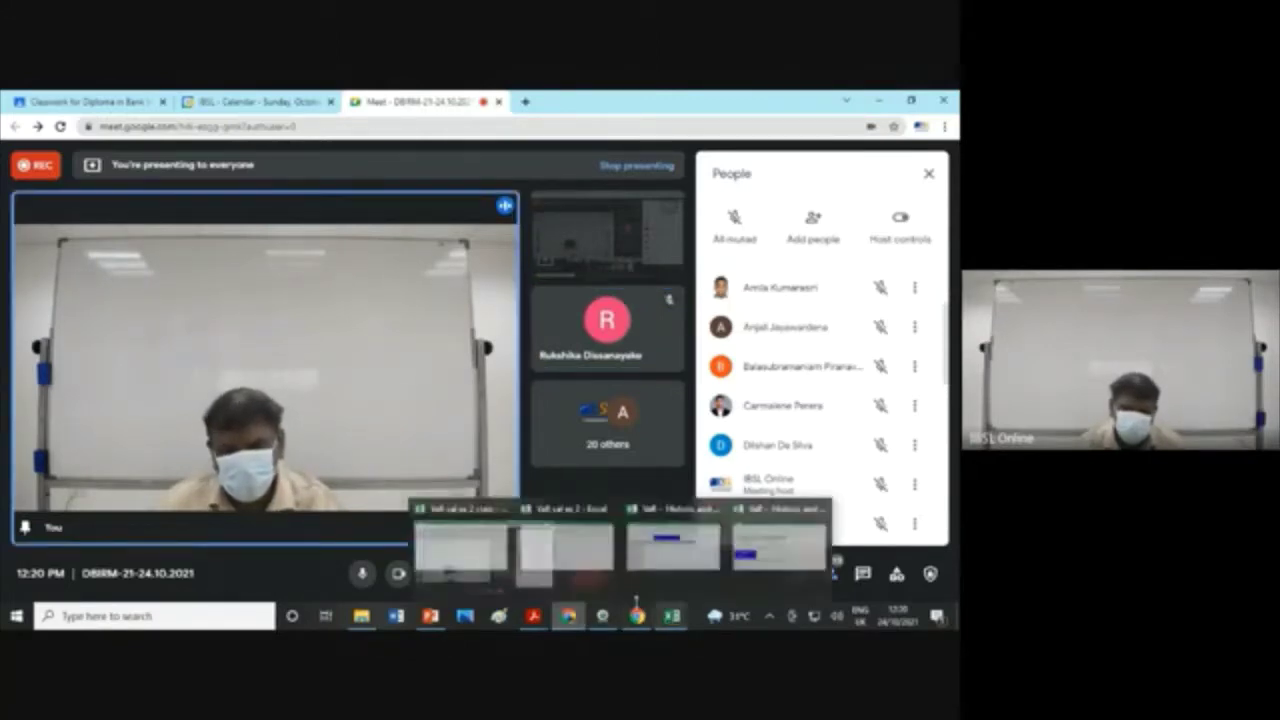
mouse_move(672, 616)
left_click(893, 577)
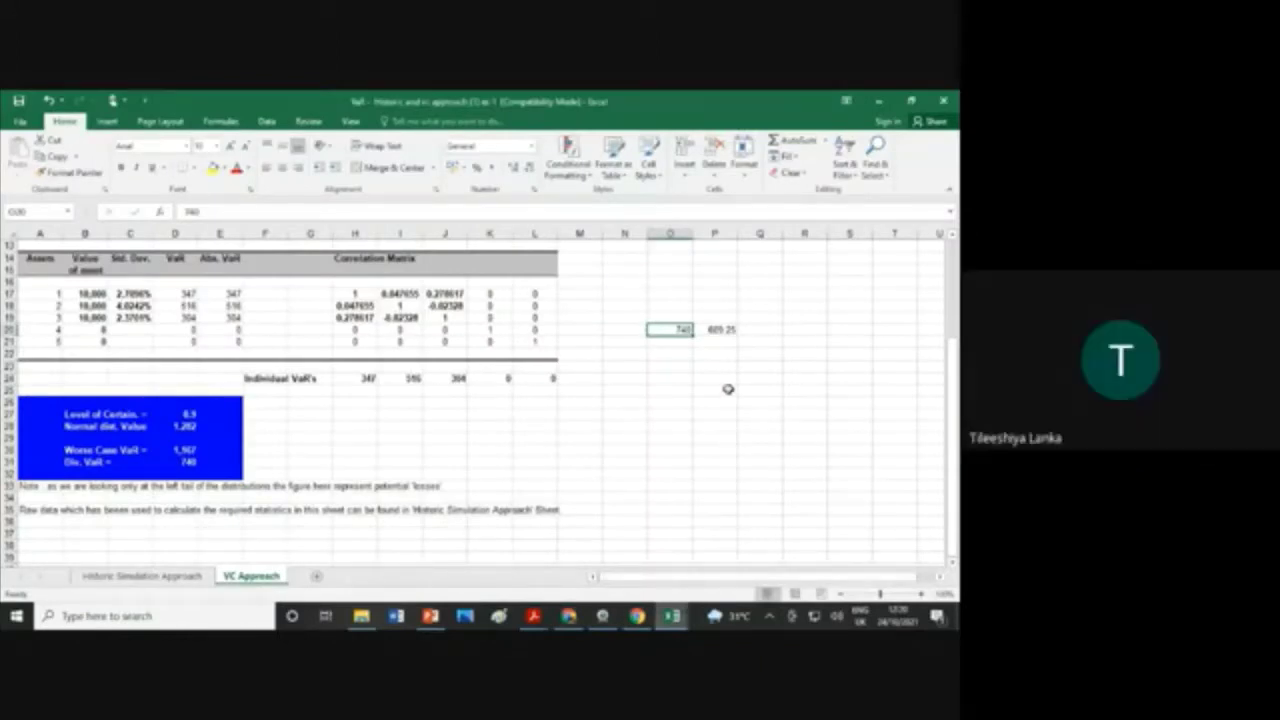
left_click(568, 616)
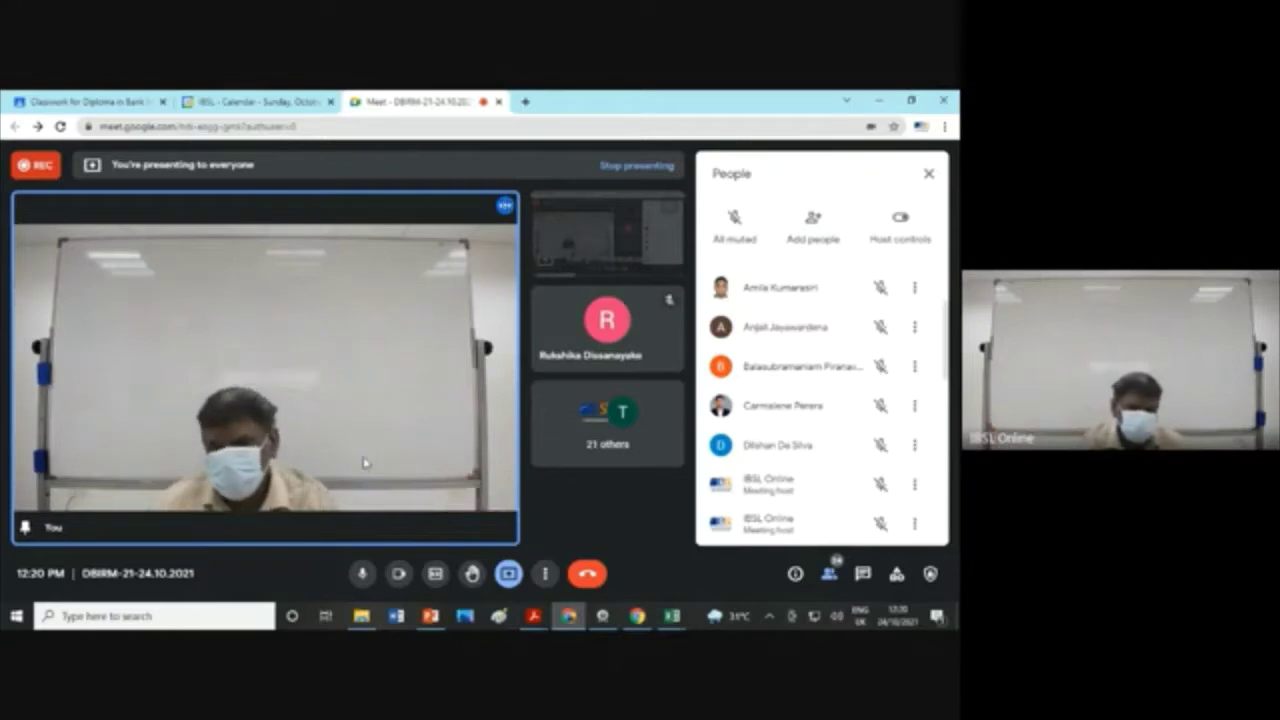
Step: Switch to the VaR historic and VC approach workbook in Excel and review the VC Approach sheet's asset table, correlation matrix and VaR summary
mouse_move(568, 612)
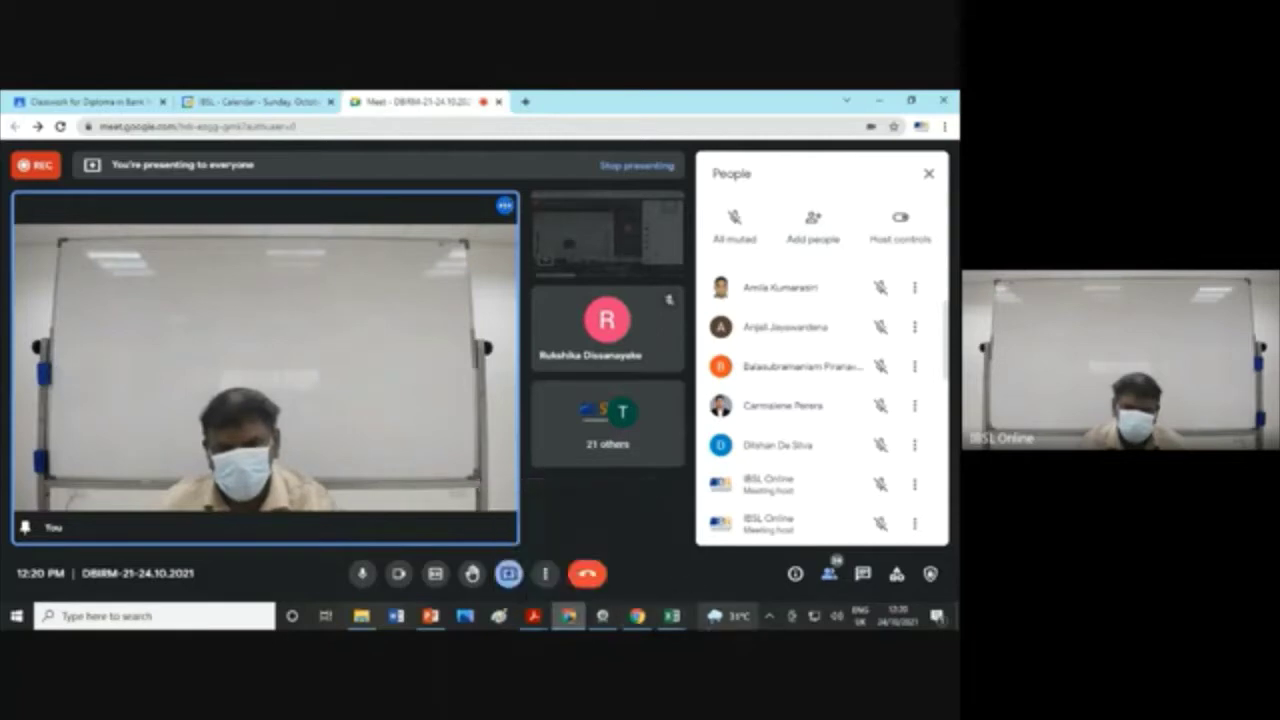
mouse_move(674, 618)
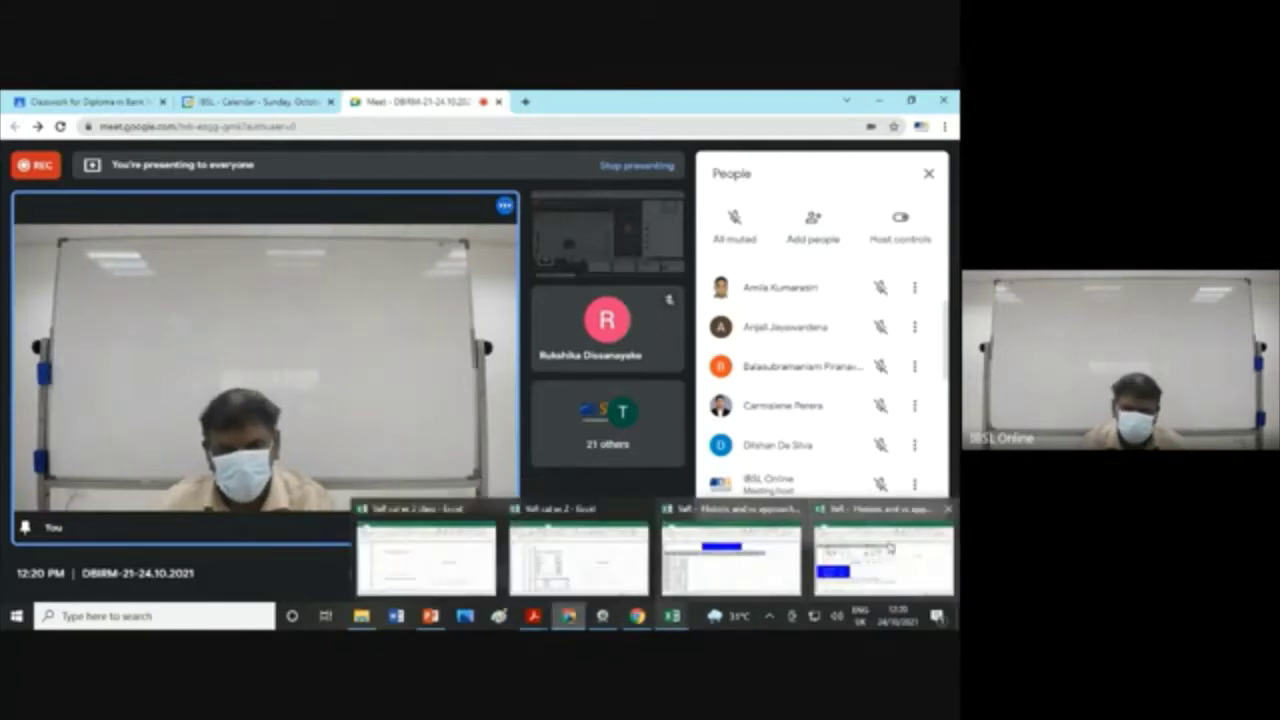
left_click(920, 572)
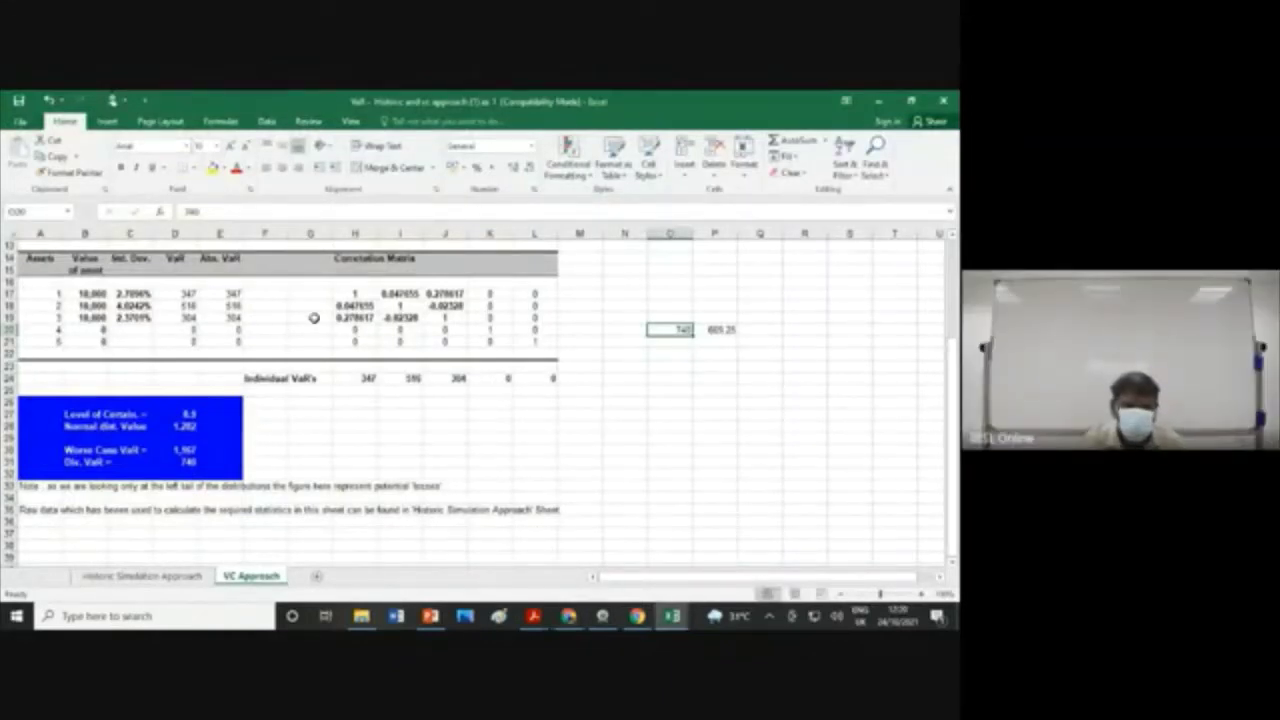
scroll(296, 490, "up", 3)
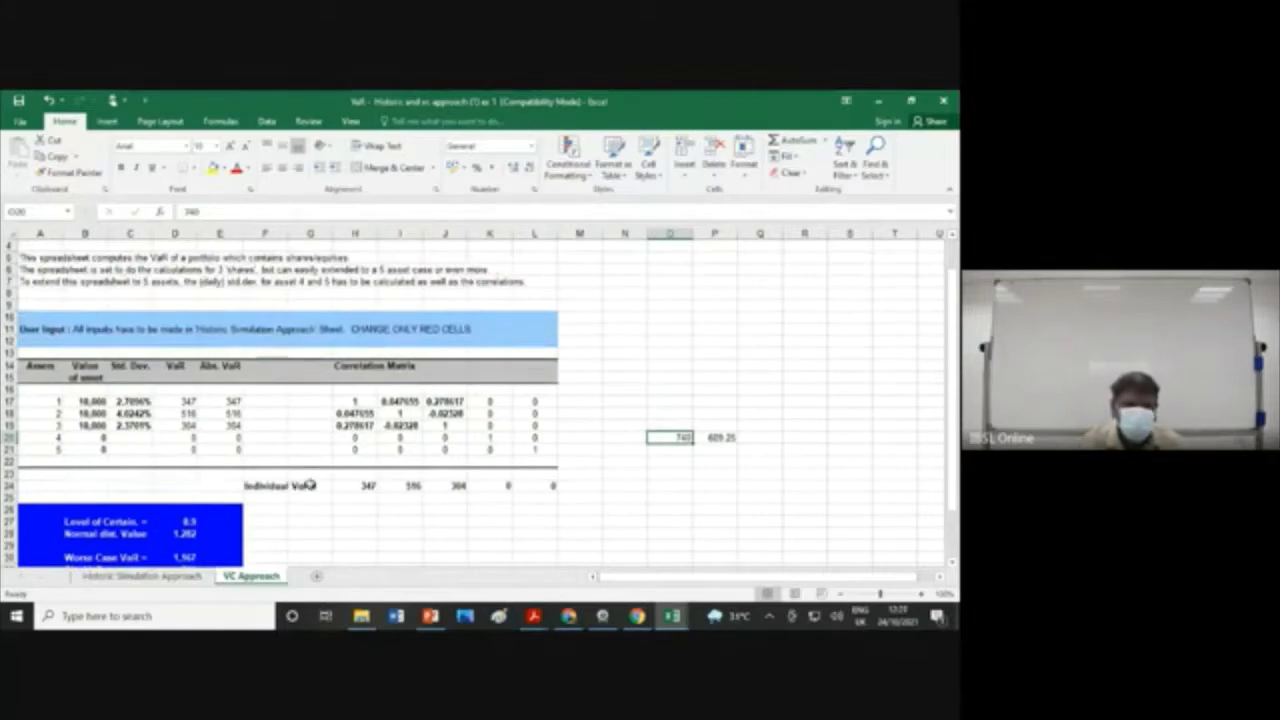
scroll(310, 485, "up", 1)
scroll(313, 484, "down", 2)
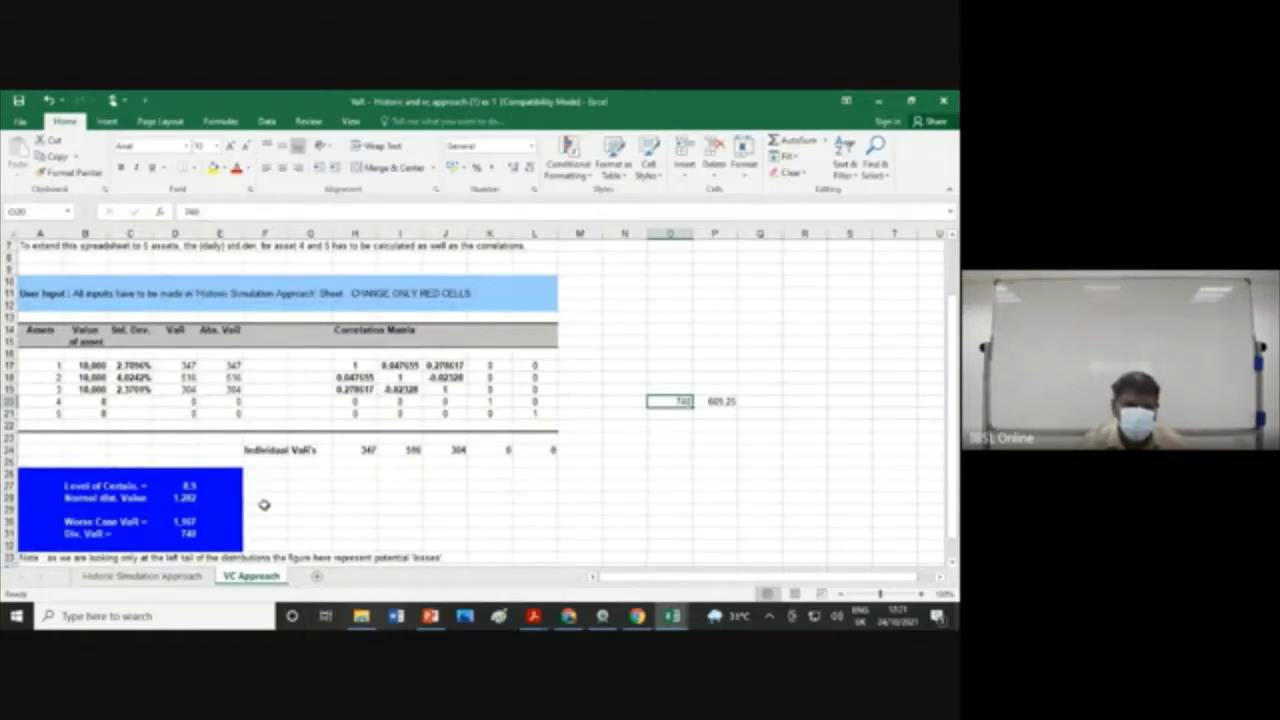
scroll(264, 504, "down", 2)
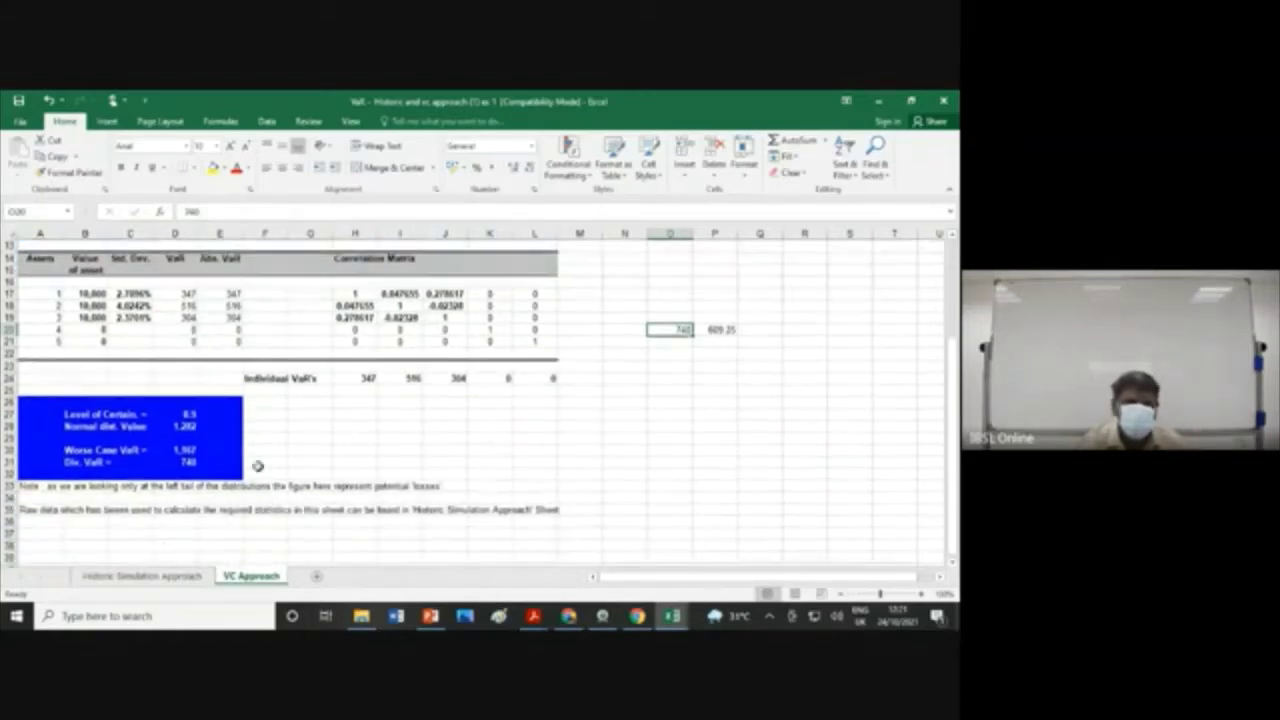
scroll(322, 406, "up", 2)
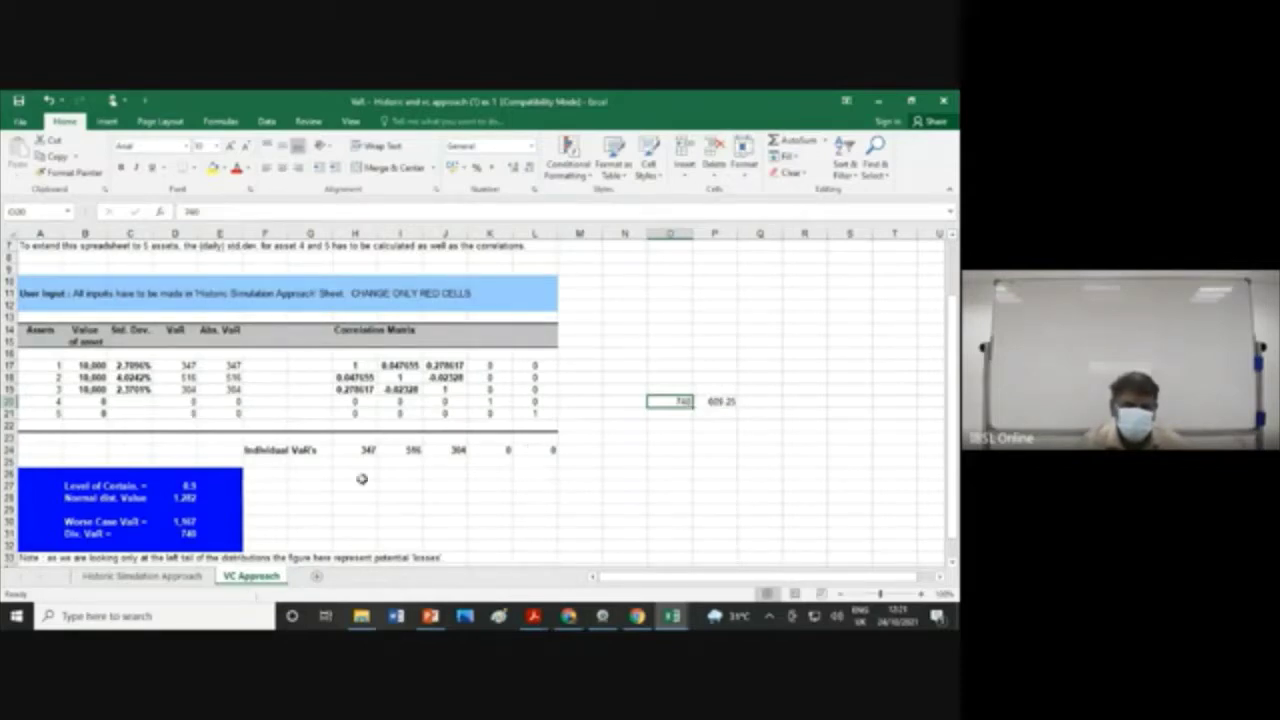
Step: Check the statistics and frequency distribution chart in the VaR cal ex 2 workbook, and return to review the VC Approach sheet
mouse_move(672, 622)
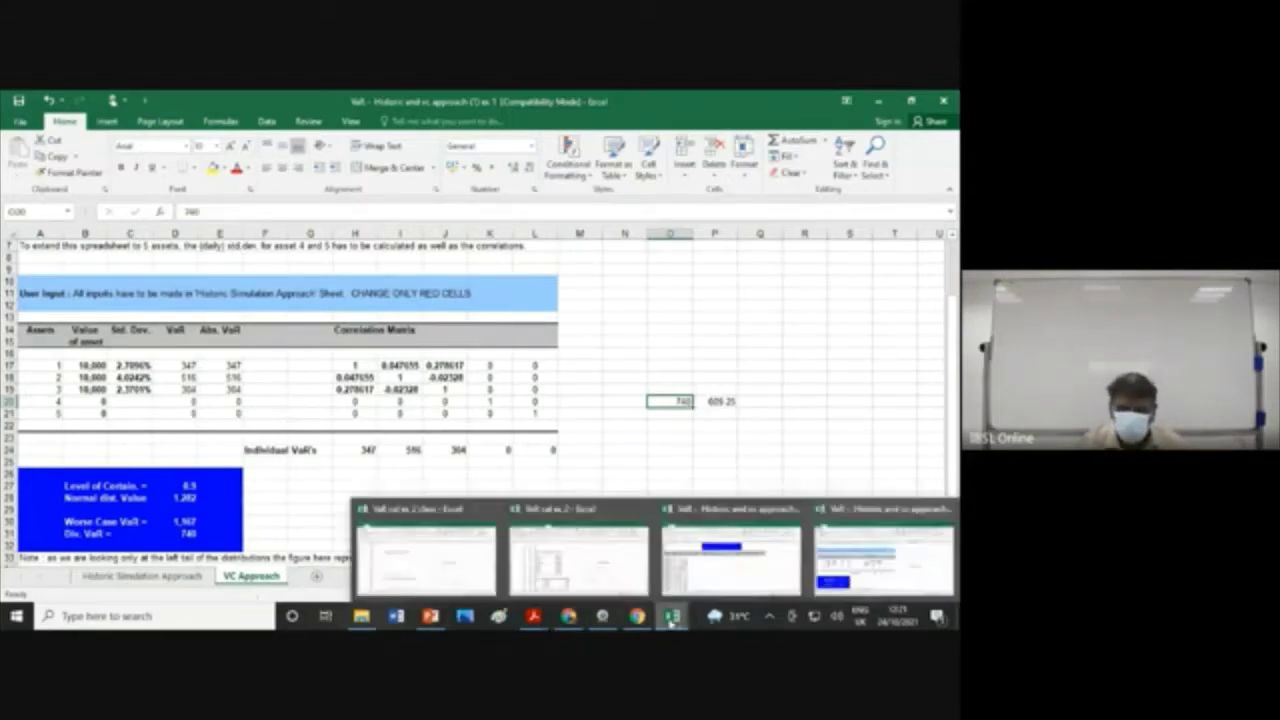
left_click(612, 578)
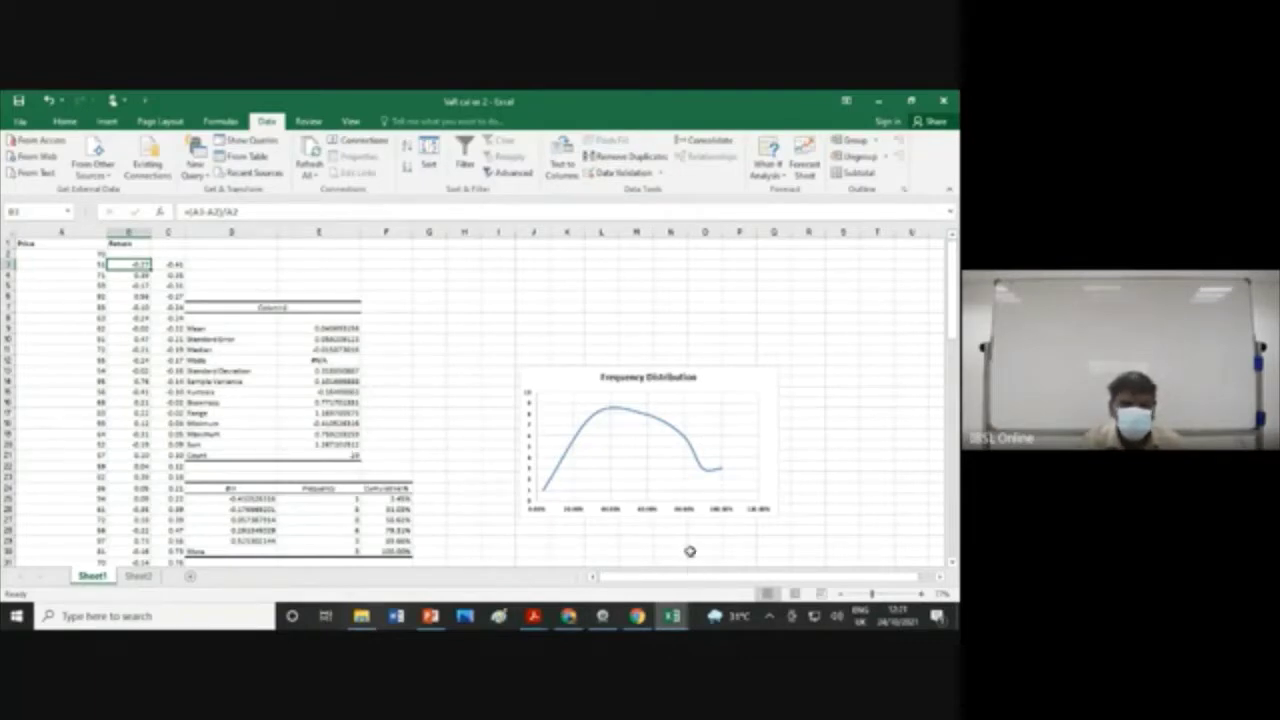
left_click(673, 616)
left_click(888, 560)
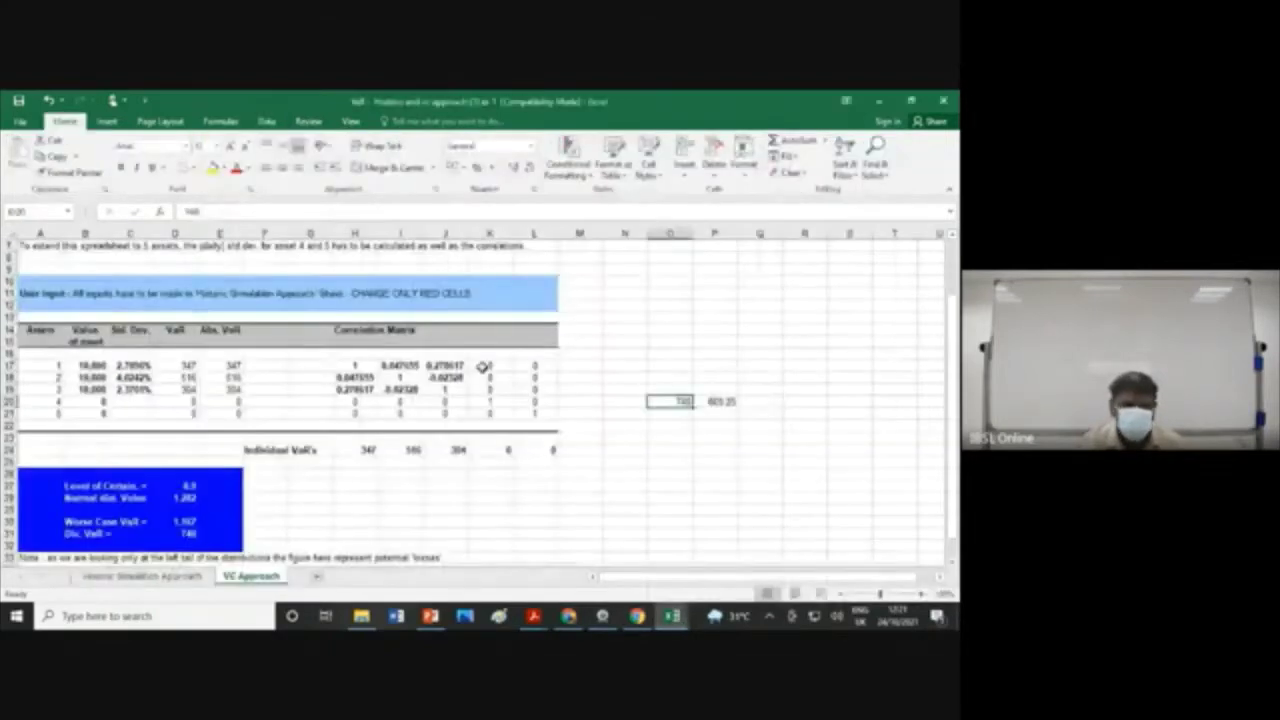
scroll(485, 367, "up", 2)
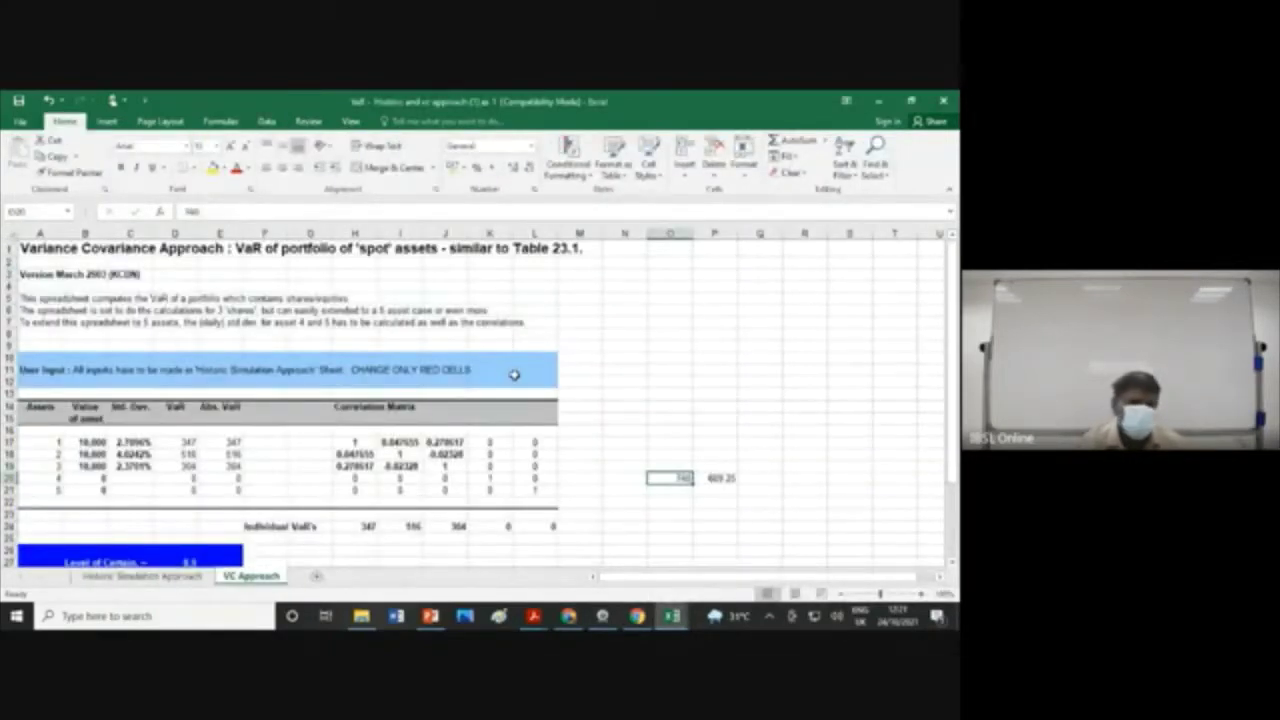
scroll(513, 374, "down", 2)
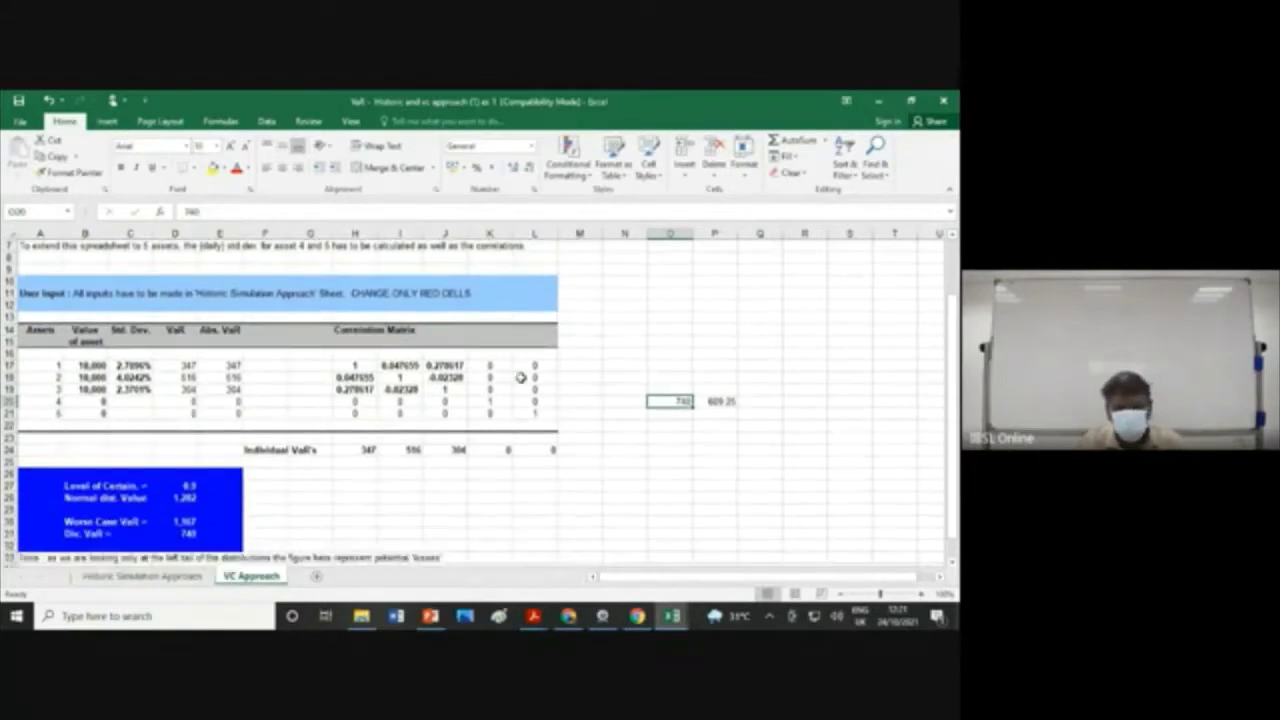
scroll(521, 377, "down", 2)
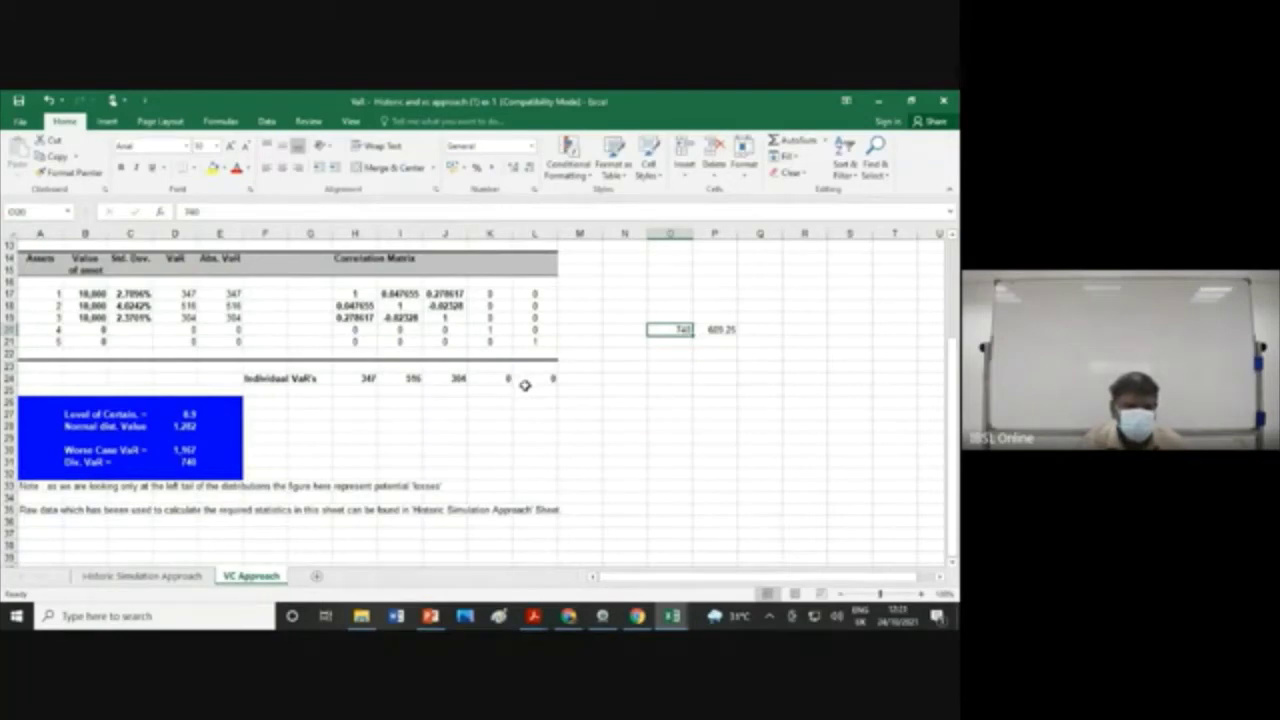
scroll(524, 385, "up", 4)
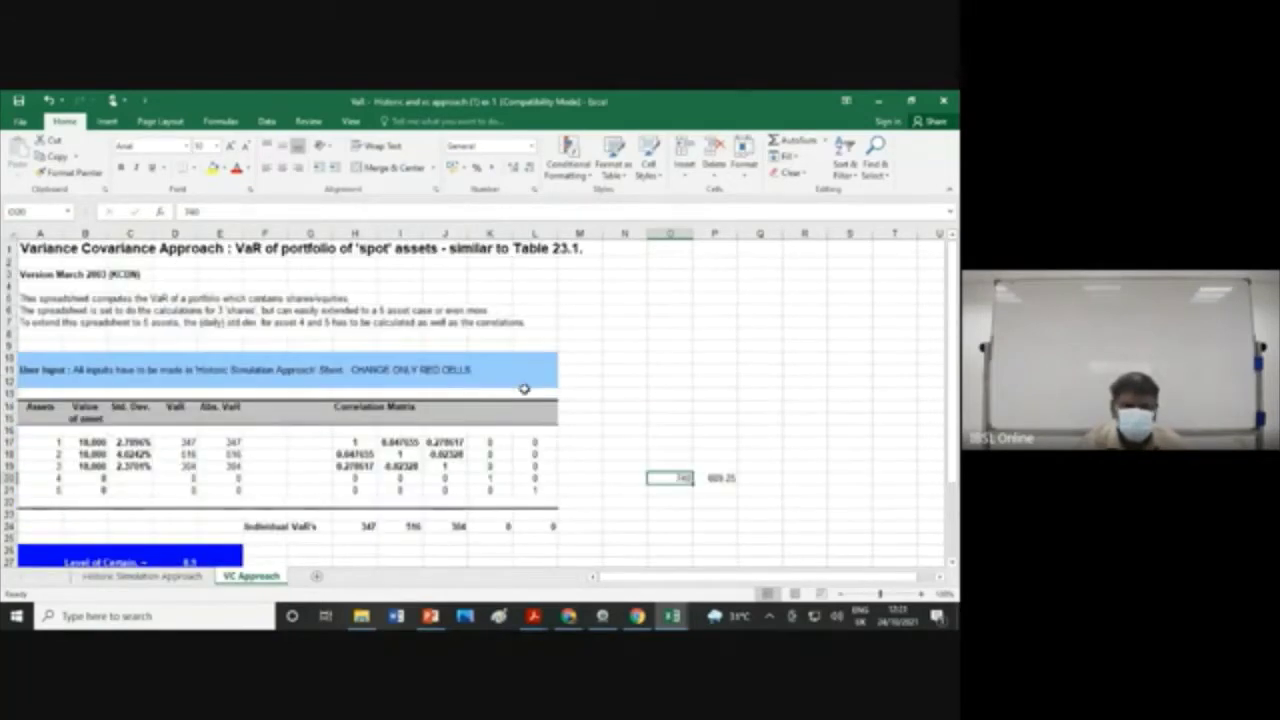
Step: On the Historic Simulation Approach sheet, record the first portfolio change from N34 as 0.01496 in cell T34
mouse_move(681, 624)
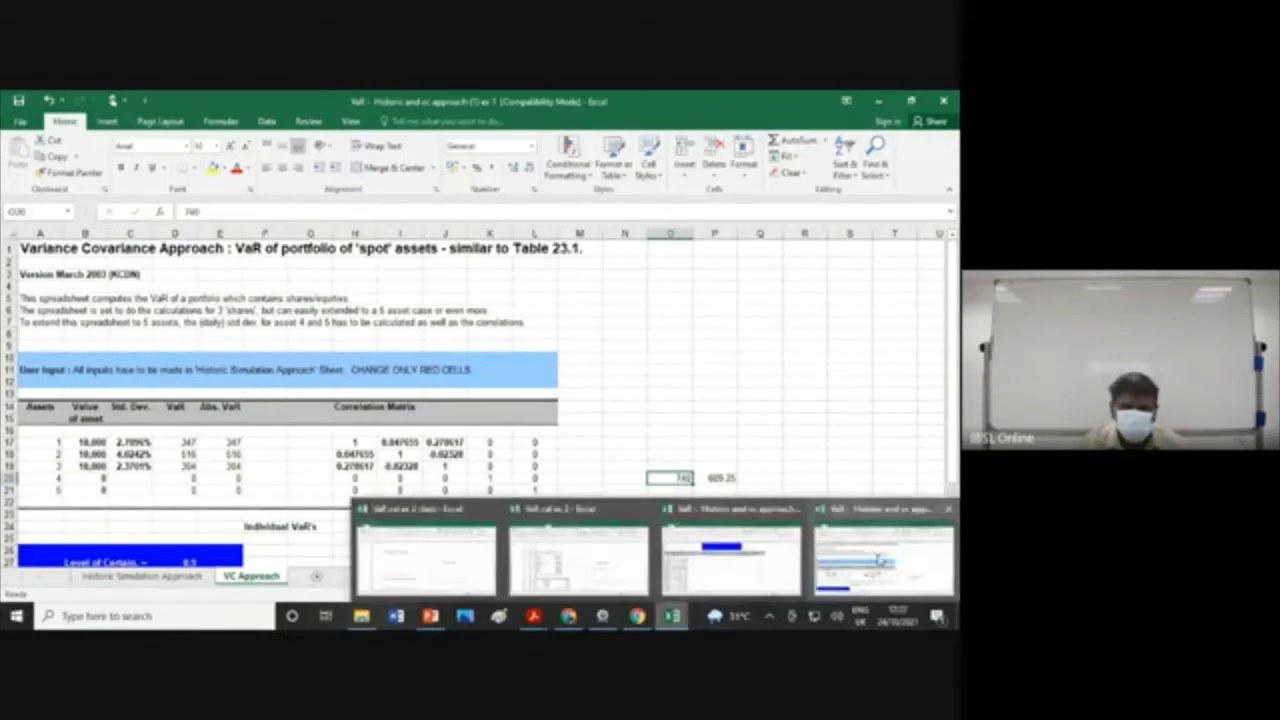
mouse_move(880, 555)
left_click(155, 578)
scroll(310, 520, "up", 20)
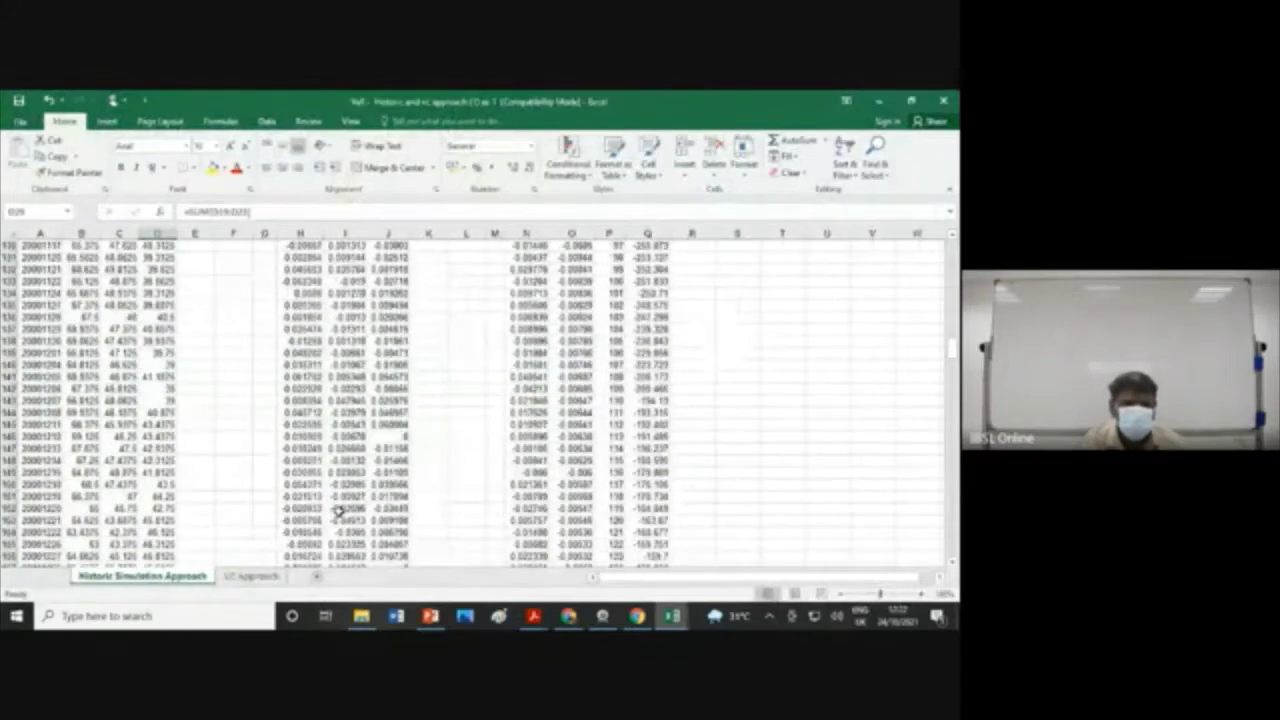
scroll(340, 510, "up", 20)
left_click(540, 463)
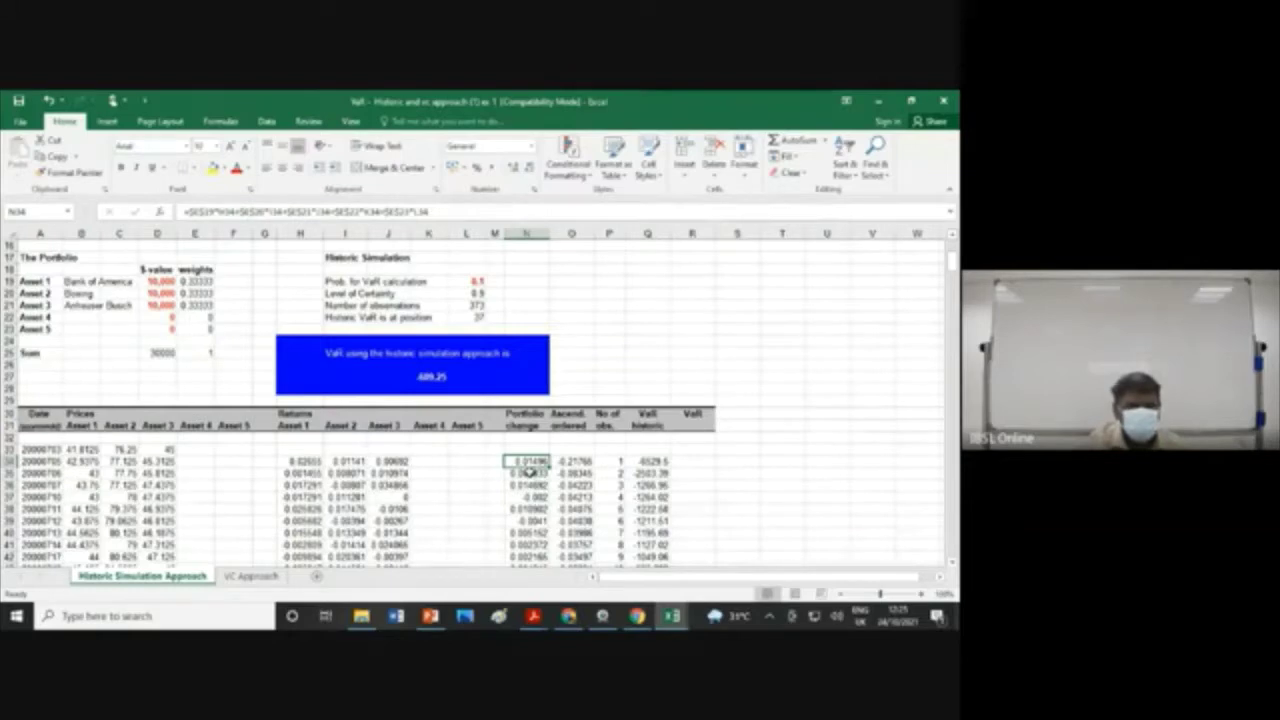
left_click(160, 282)
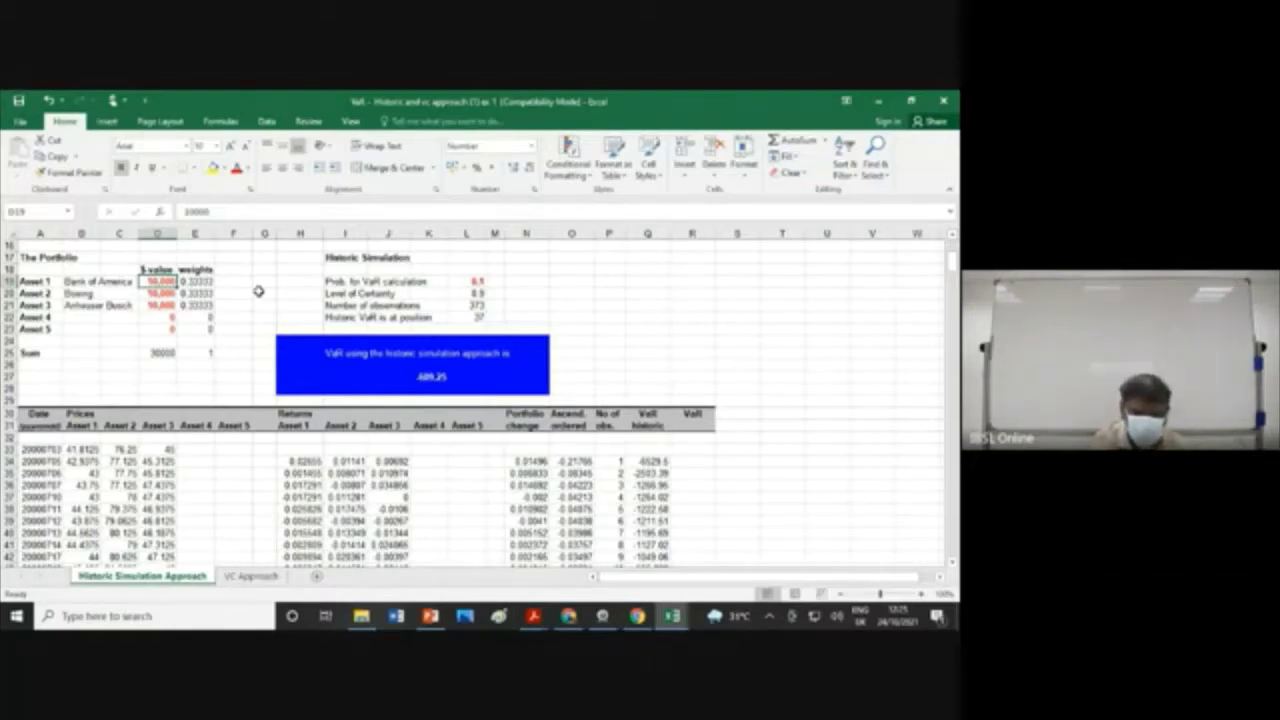
left_click(795, 461)
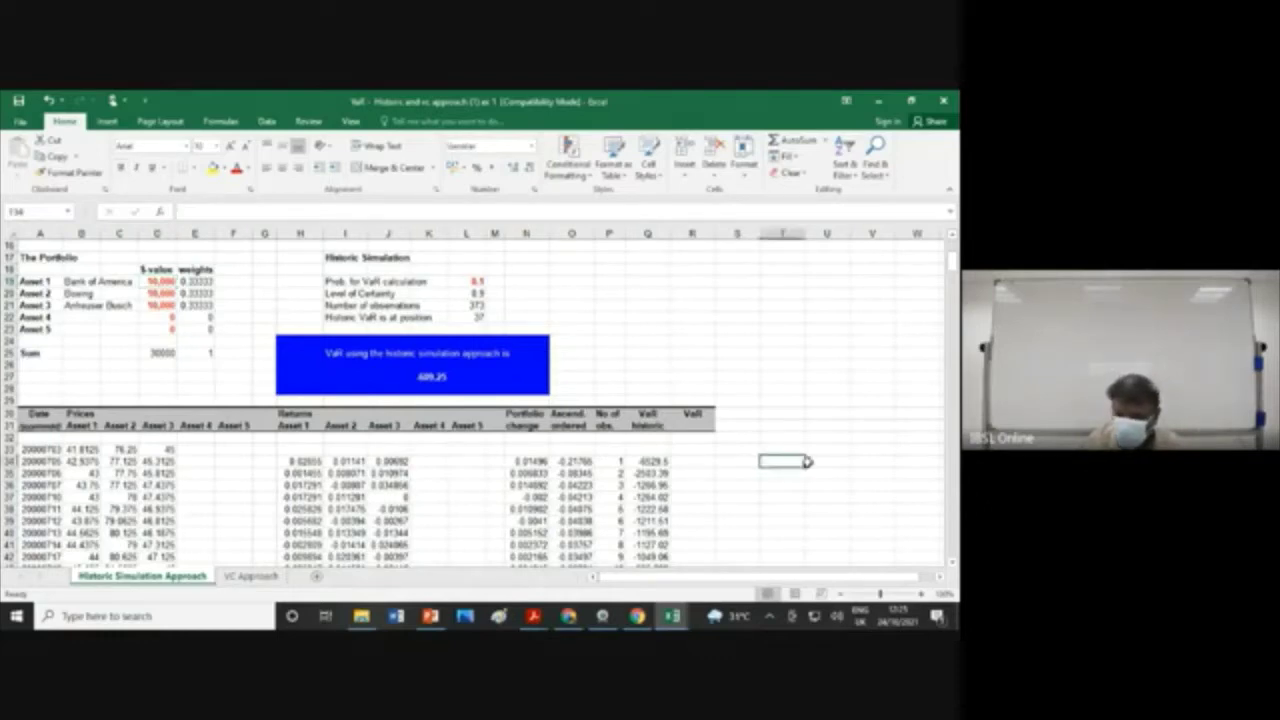
type("0.01496")
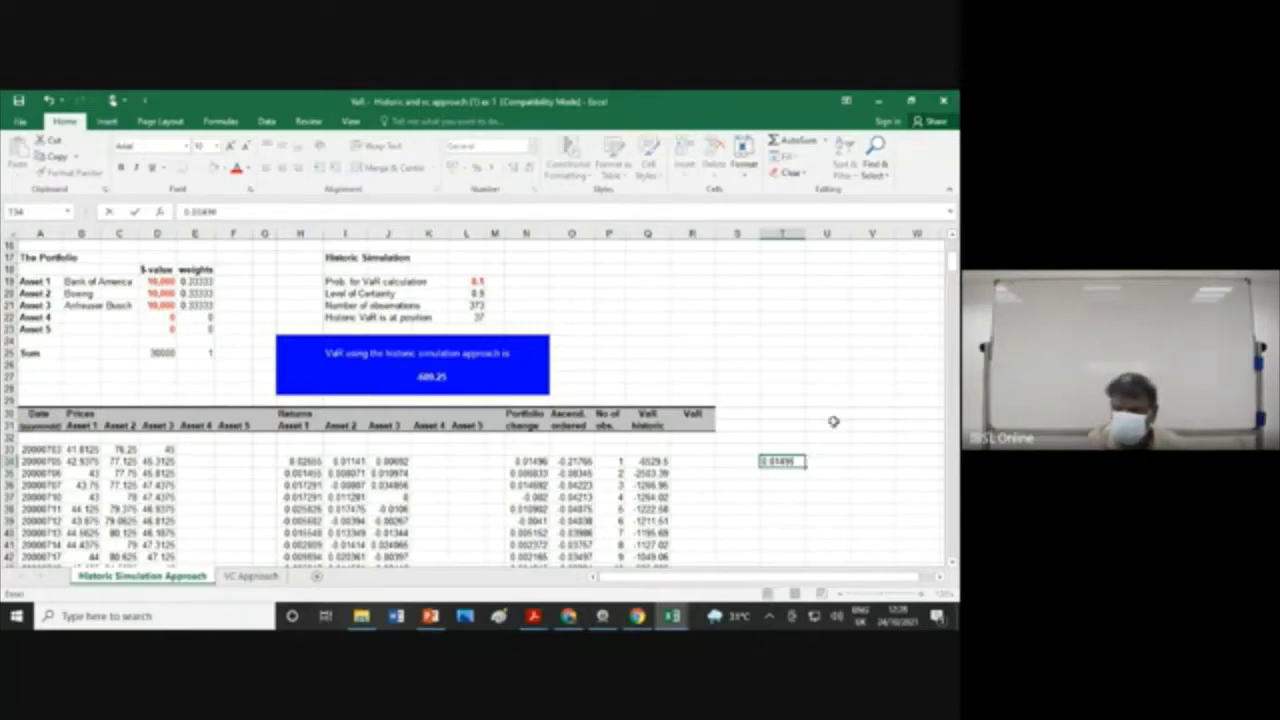
left_click(830, 447)
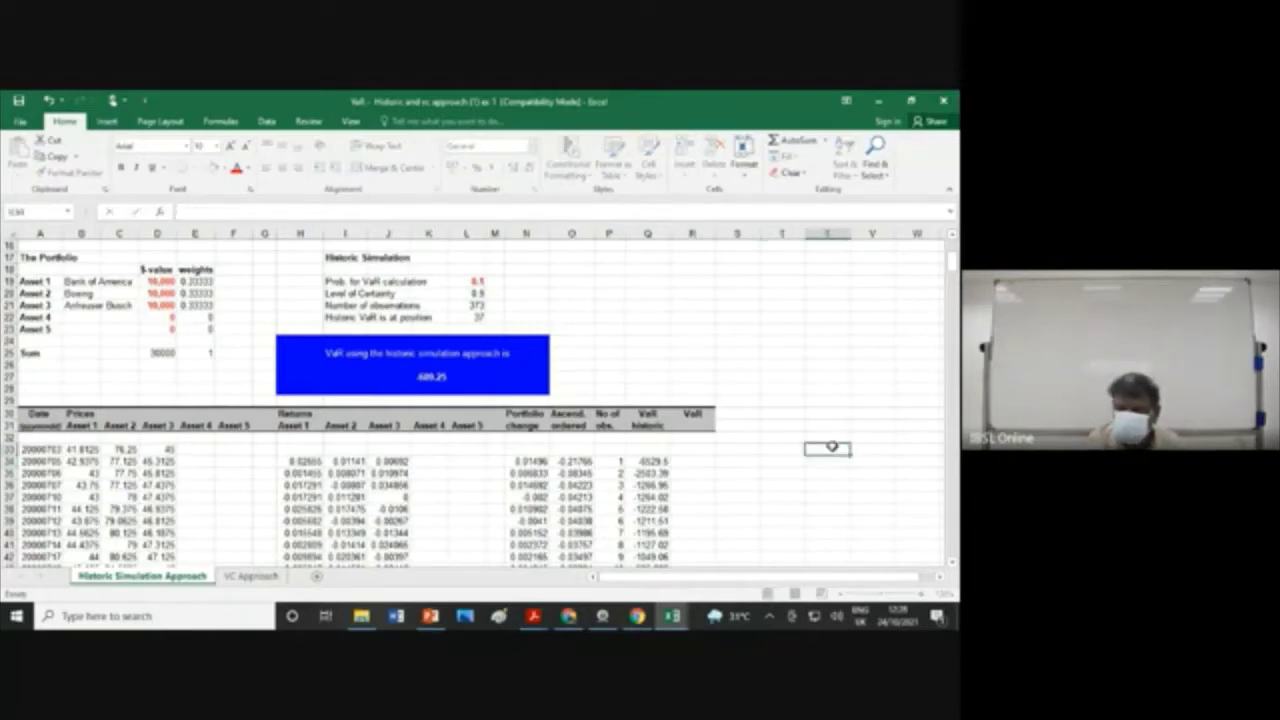
Step: Set the portfolio's dollar values to 15,000 for Asset 2 (Boeing) and 5,000 for Asset 3
left_click(163, 295)
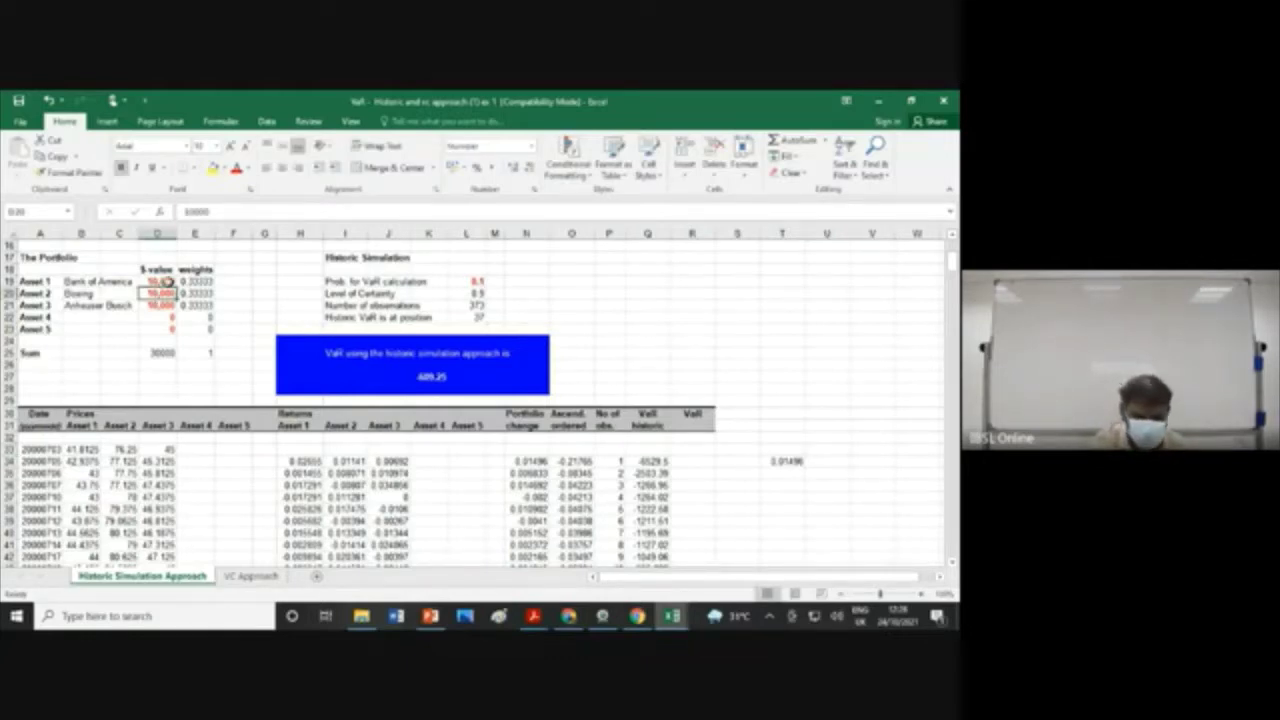
type("1")
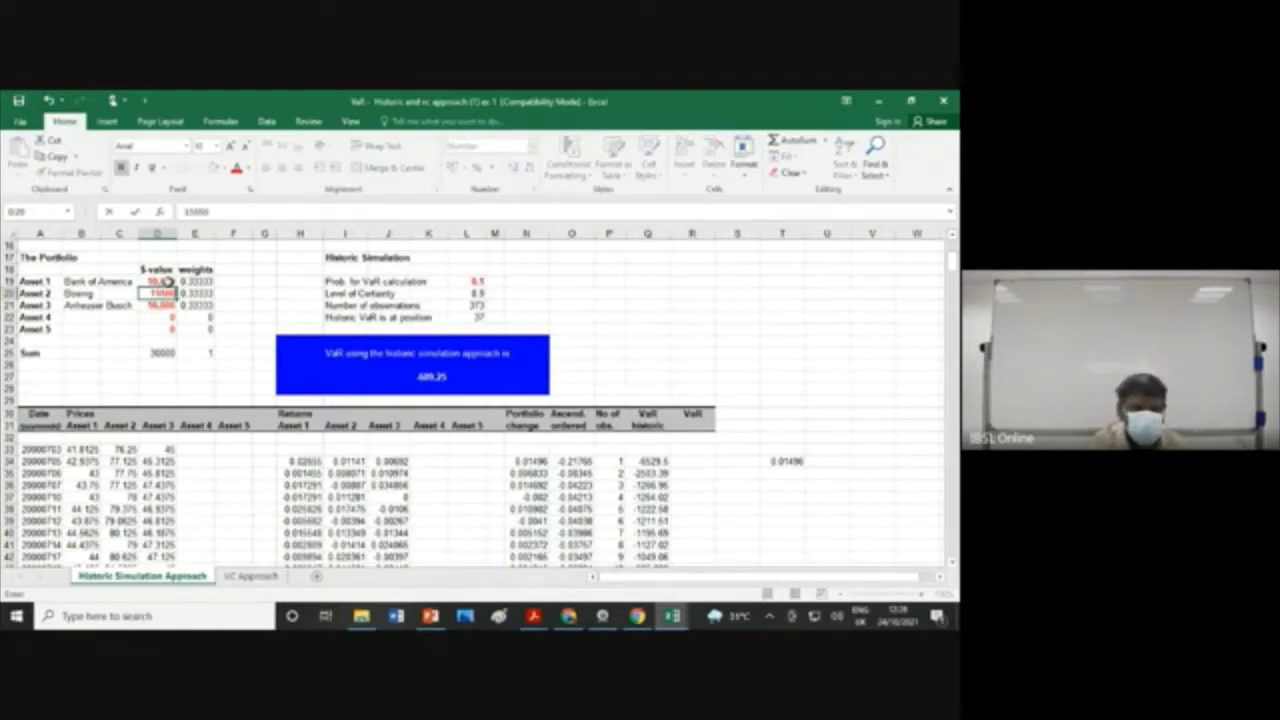
left_click(248, 341)
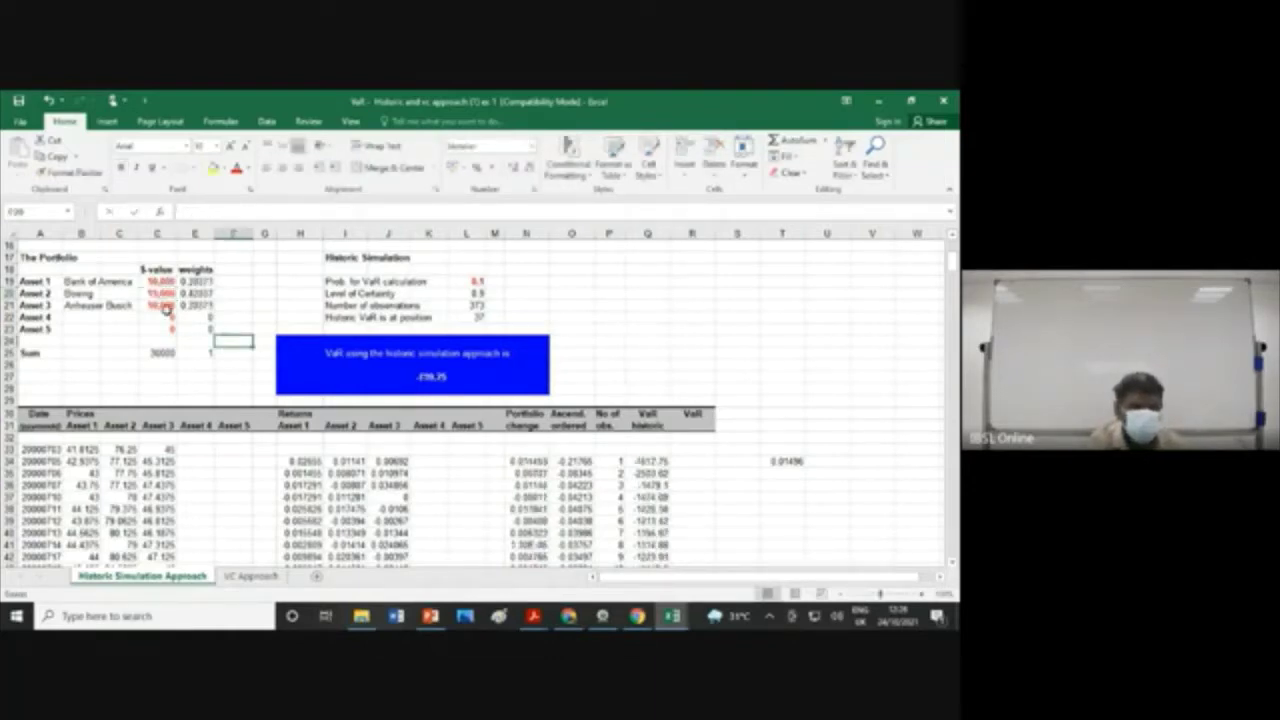
left_click(160, 308)
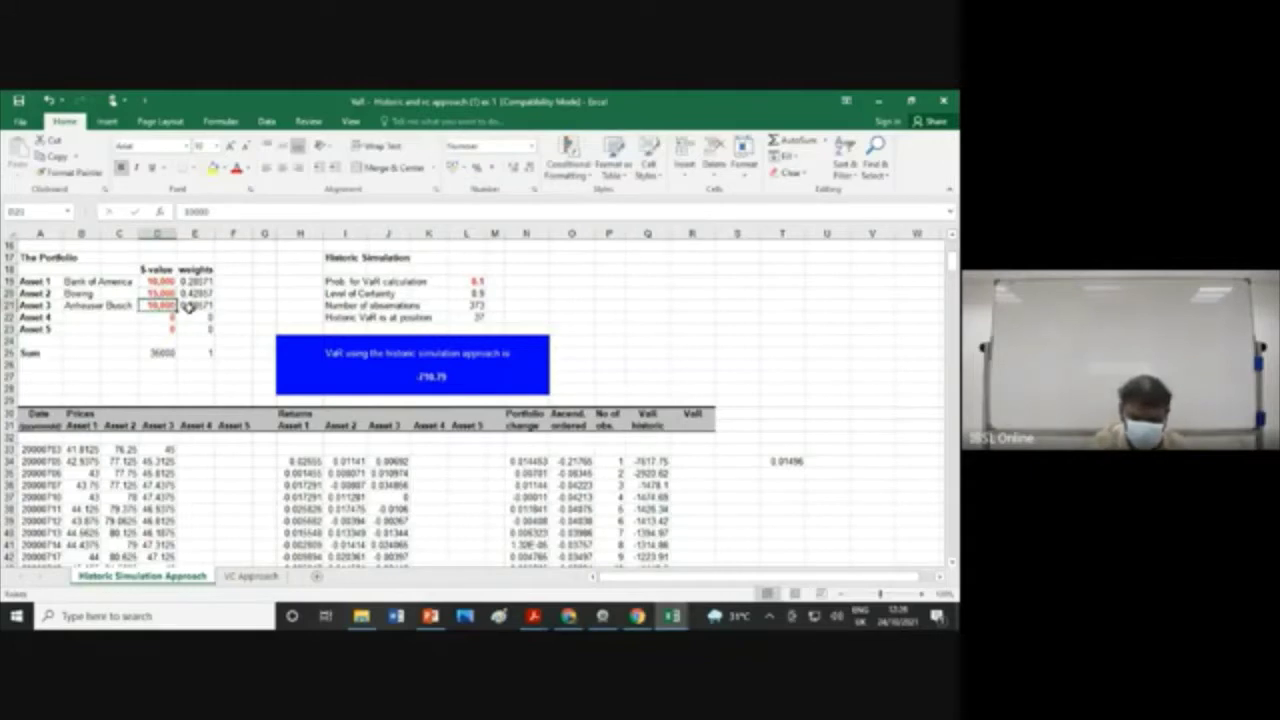
type("30")
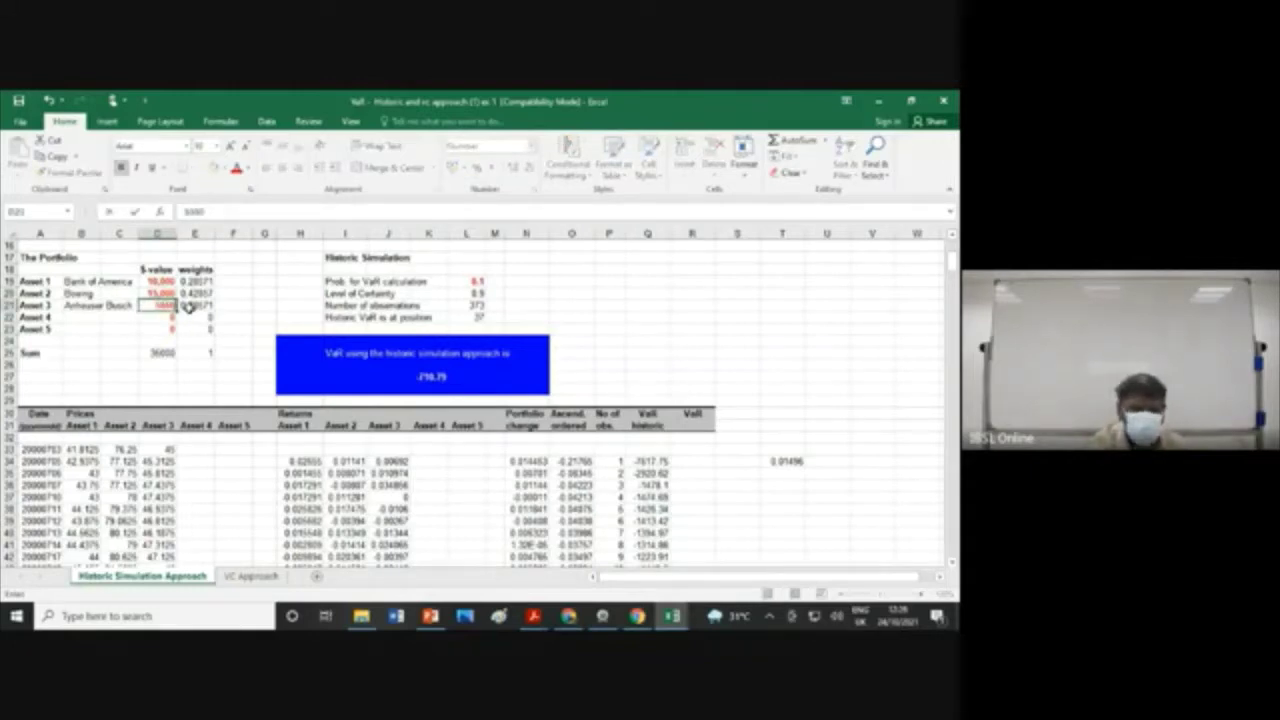
left_click(676, 331)
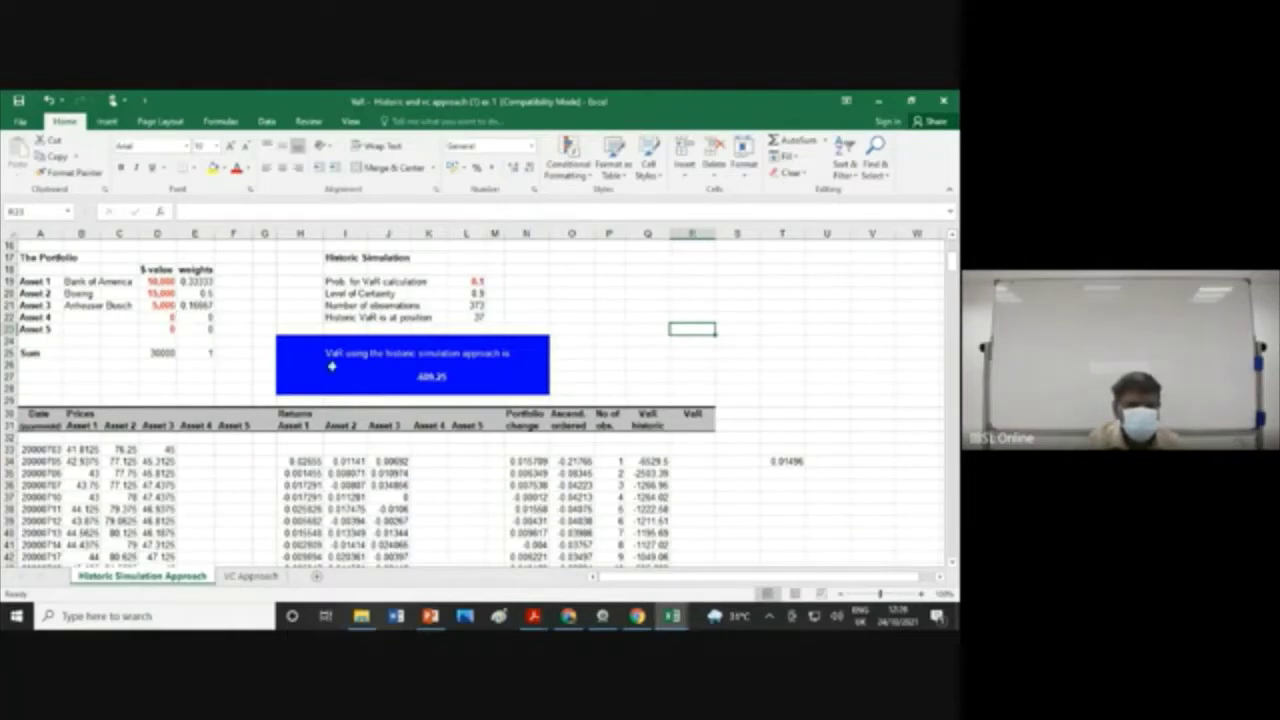
Step: Copy the recalculated portfolio change in N34 and paste it as a value into U34, beside the earlier recorded figure
right_click(535, 462)
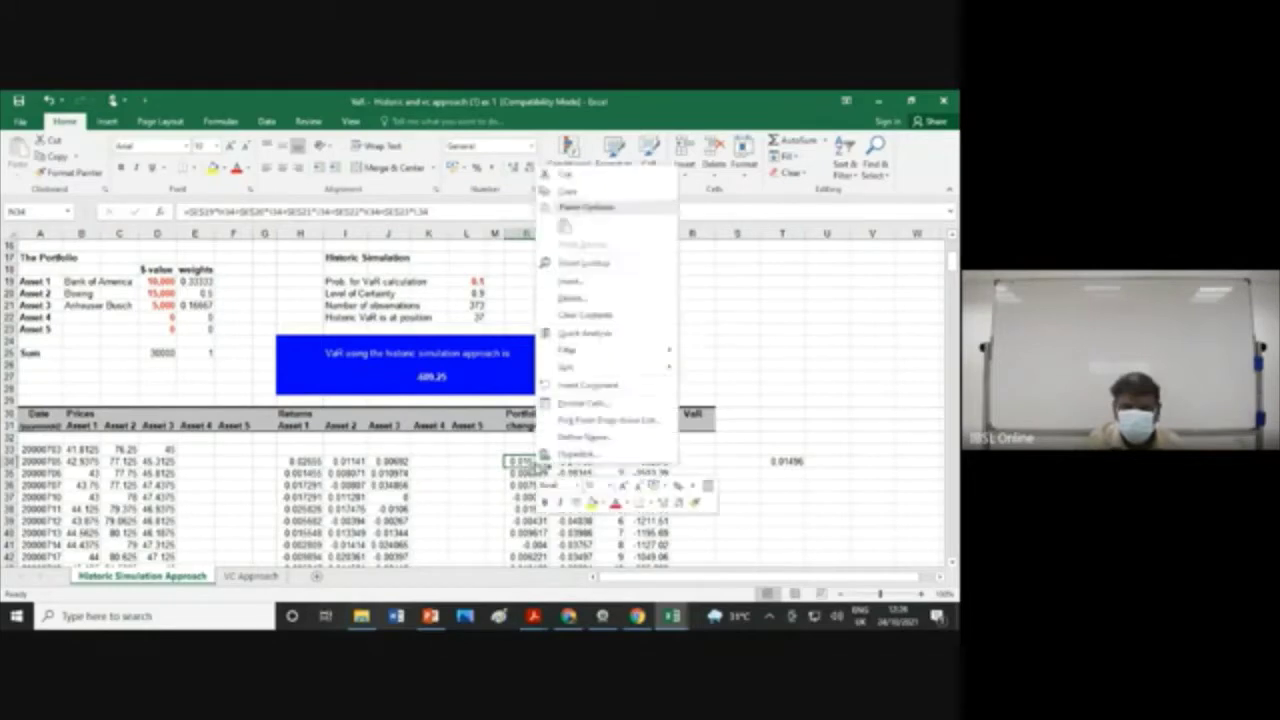
left_click(575, 191)
right_click(828, 462)
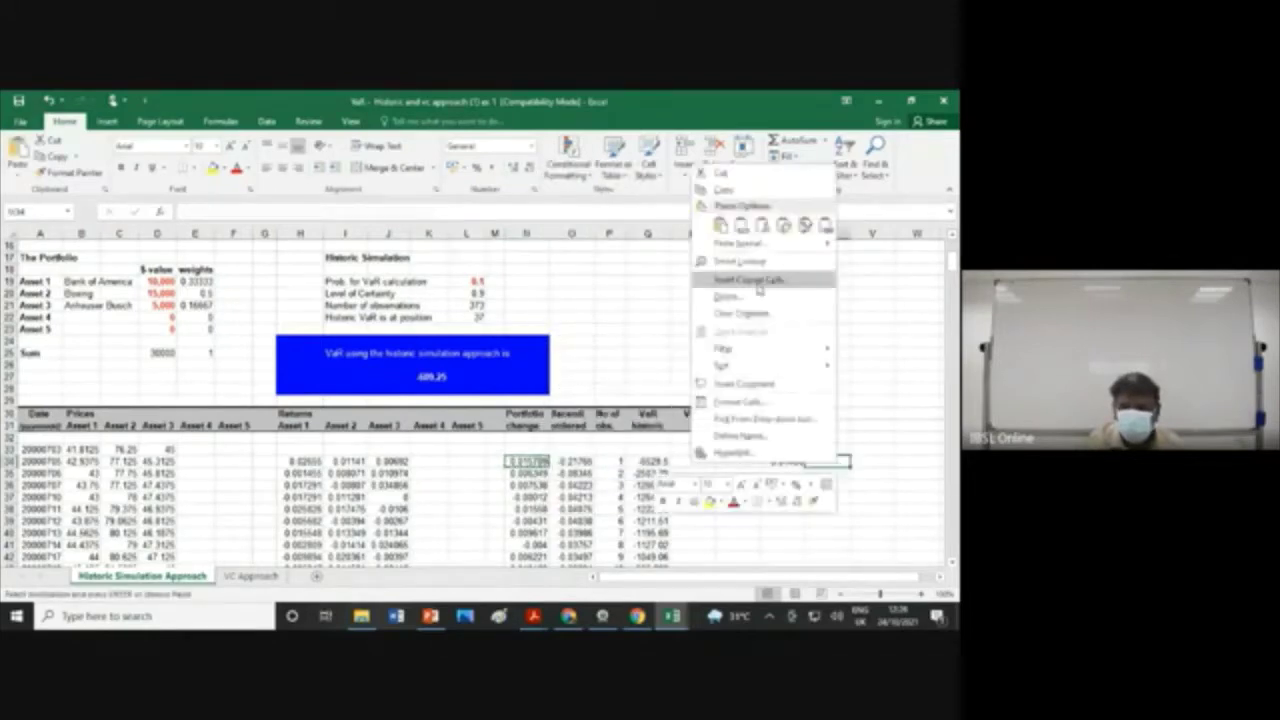
left_click(745, 226)
left_click(873, 415)
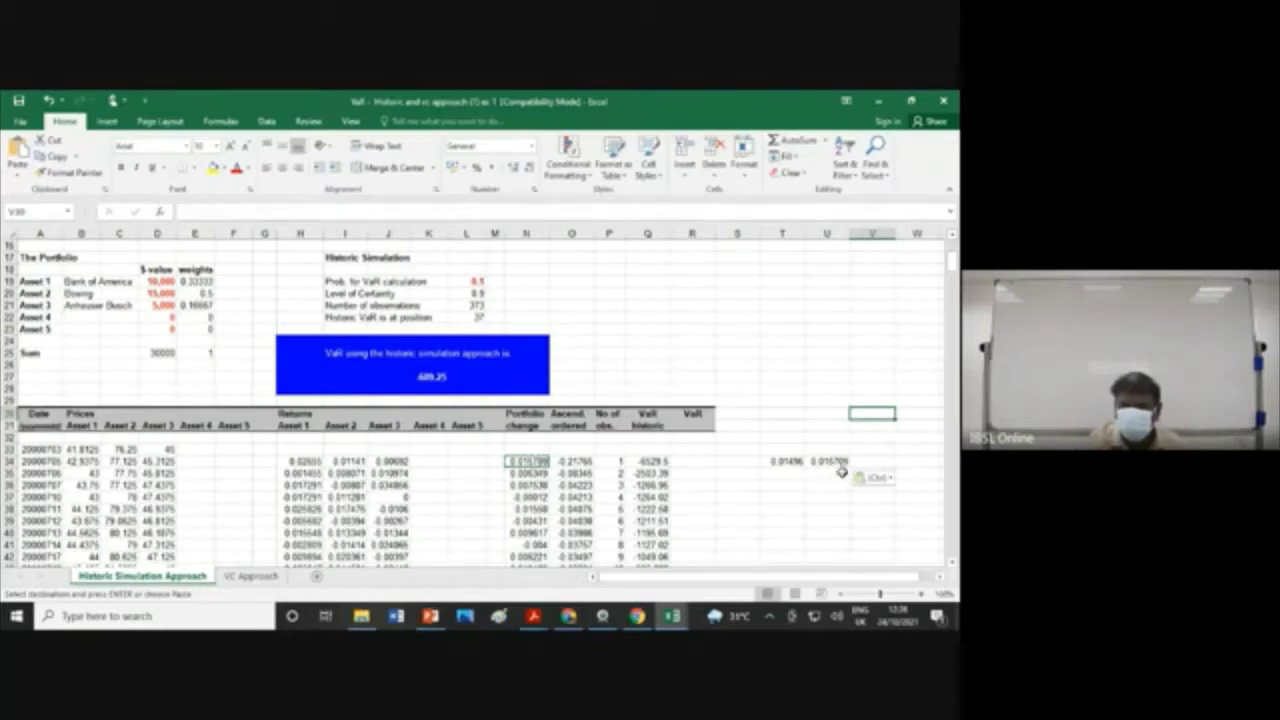
Step: Compare the portfolio asset values, the recorded changes in T34 and U34, the ordered return in O34 and the formula in N34
left_click(820, 340)
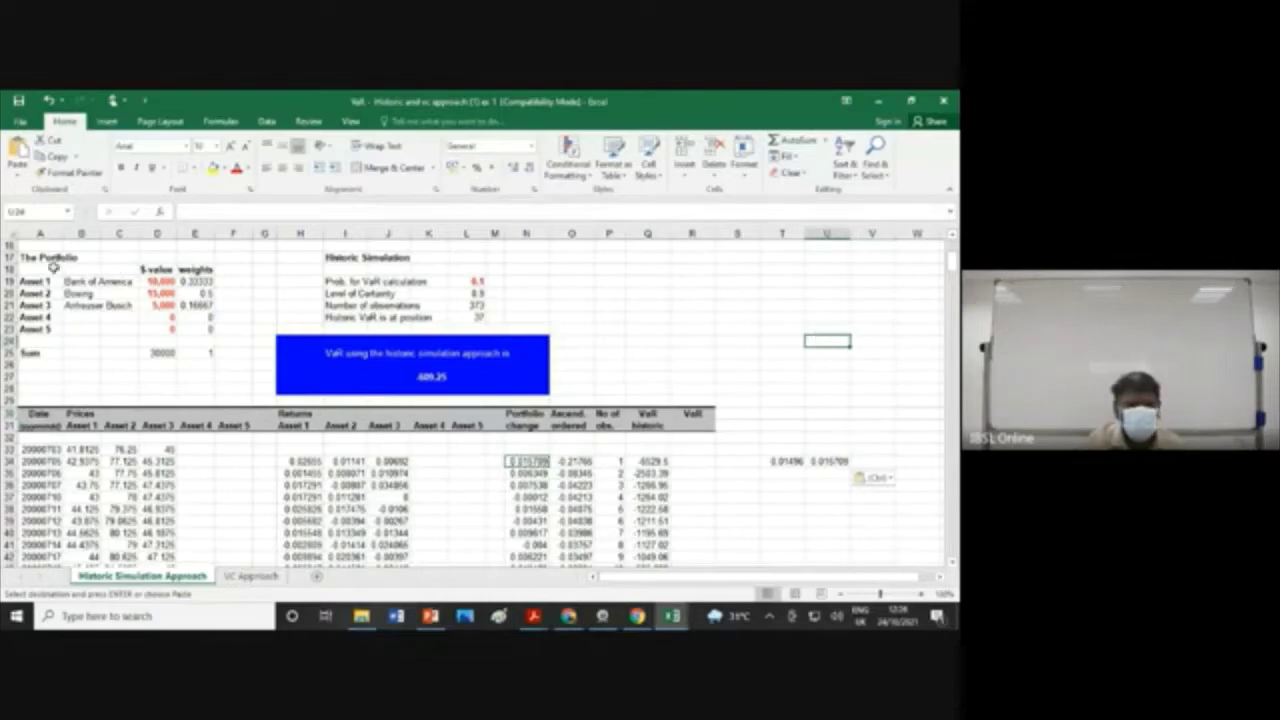
left_click(117, 296)
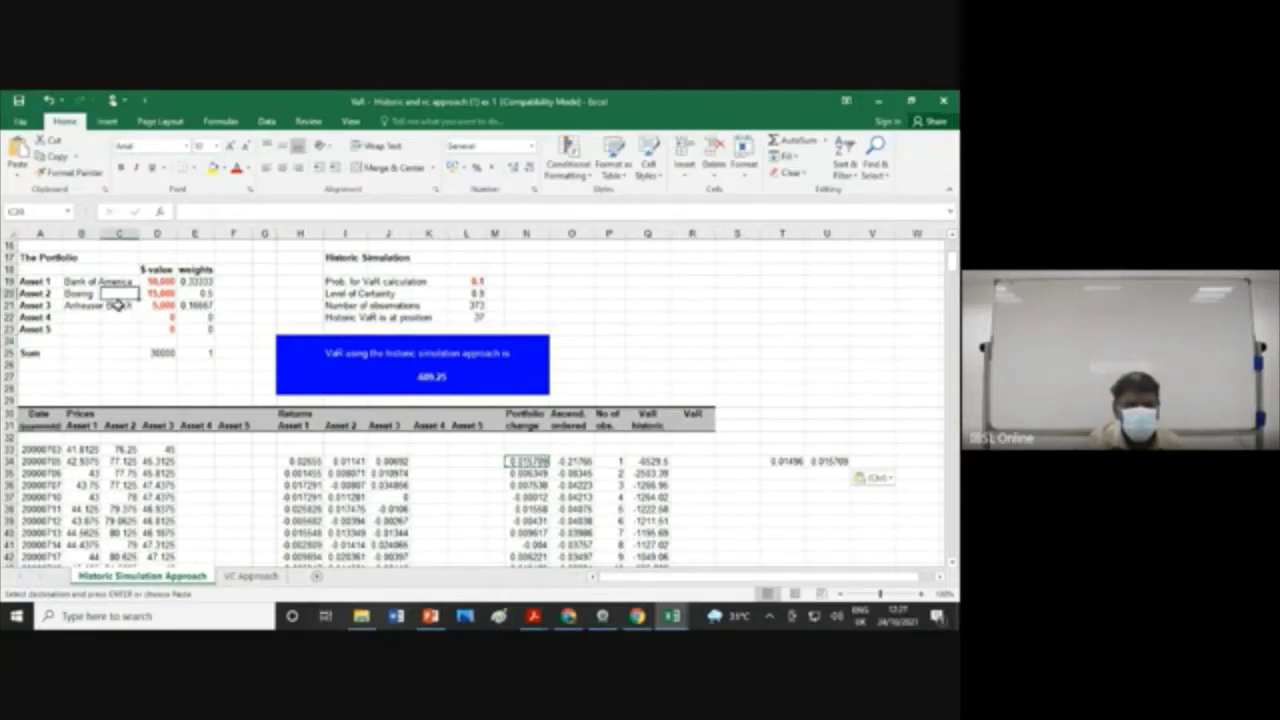
left_click(117, 307)
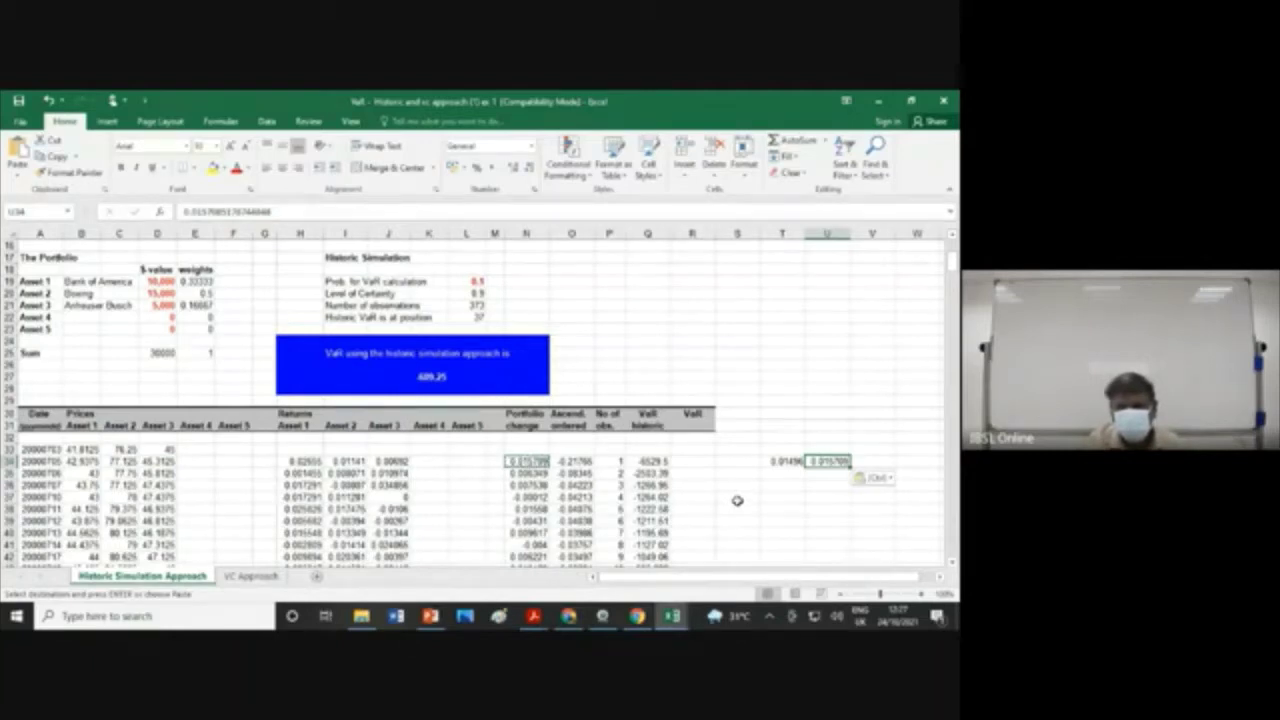
left_click(574, 461)
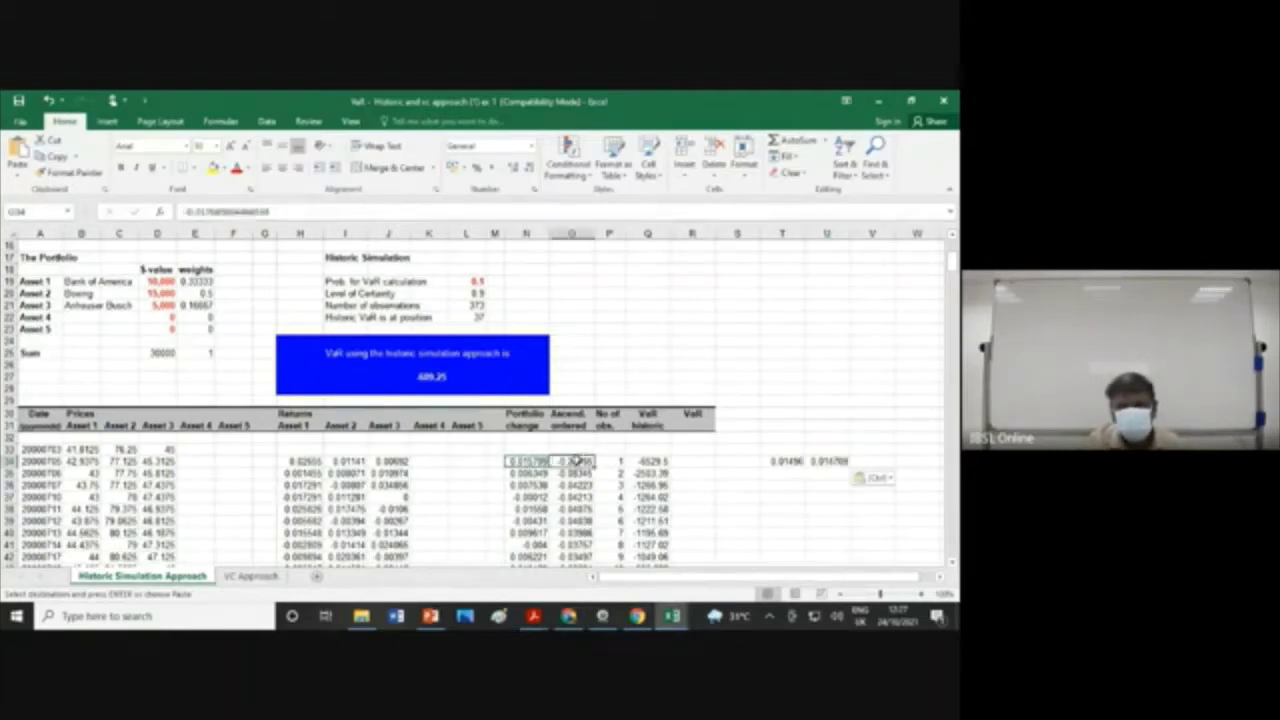
left_click(528, 463)
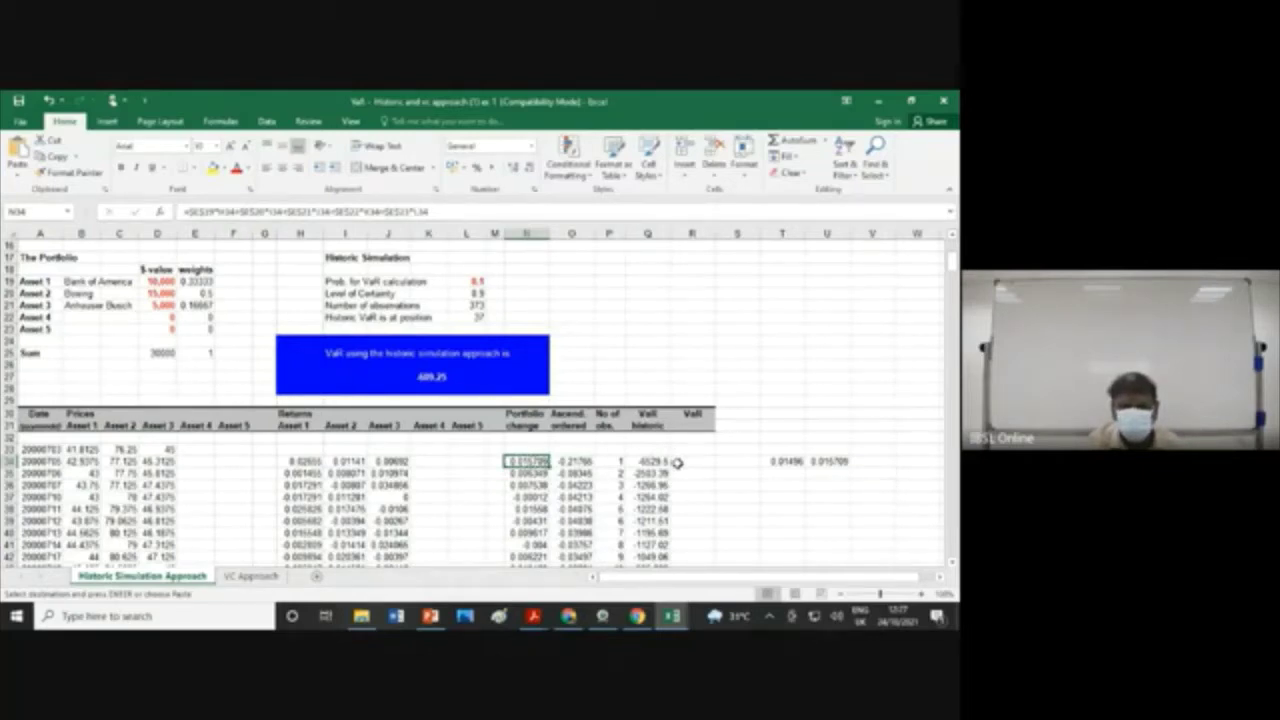
Step: Review the individual VaRs, correlation matrix, worst case VaR and diversified VaR on the VC Approach sheet
scroll(678, 463, "down", 2)
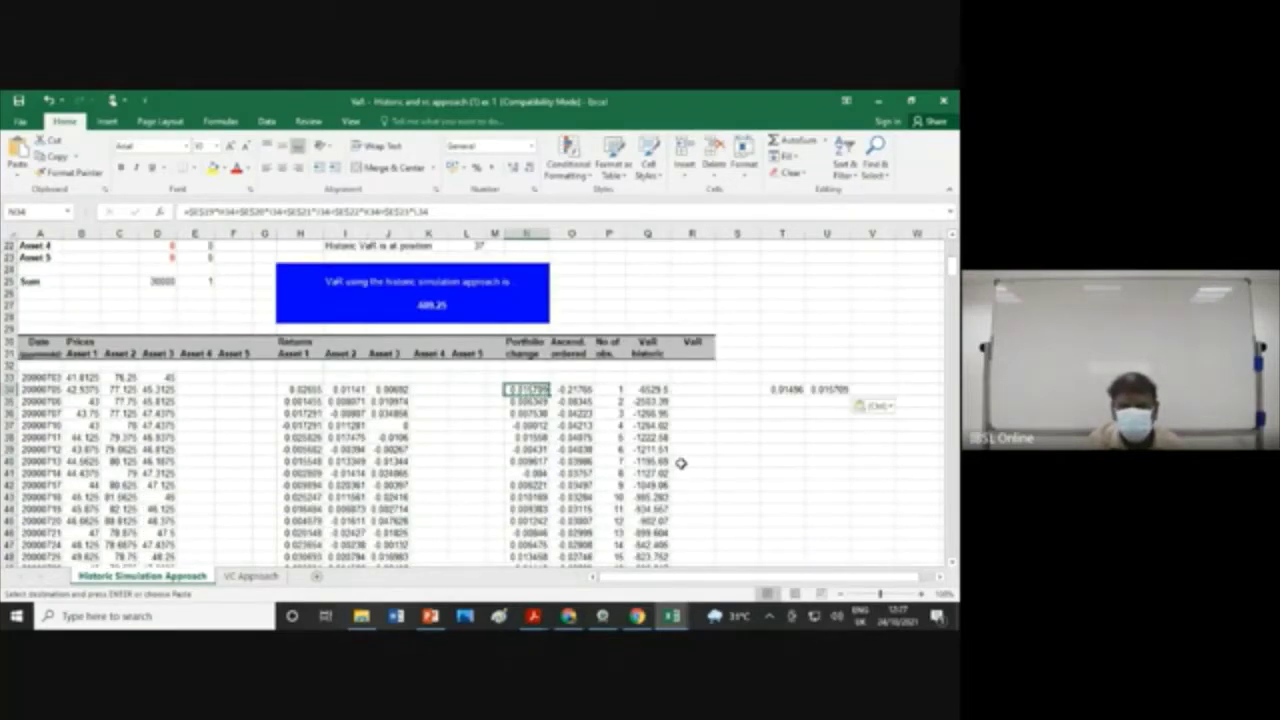
left_click(250, 577)
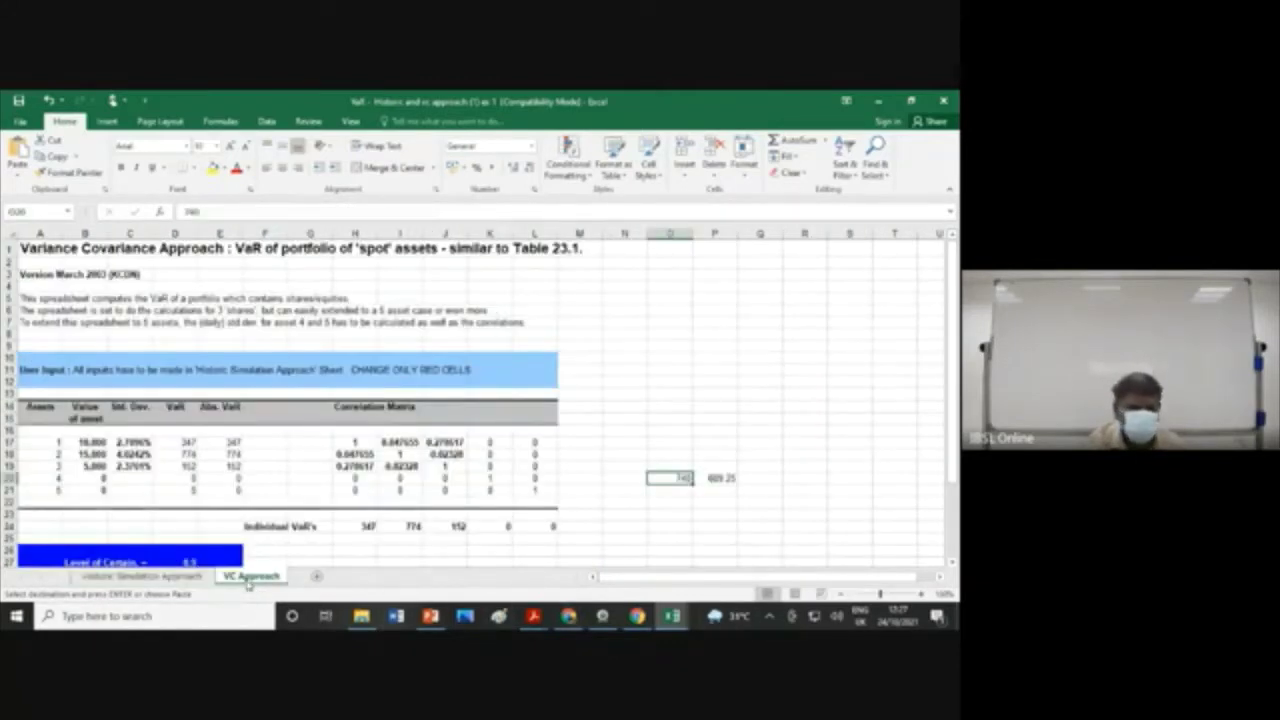
scroll(477, 456, "down", 3)
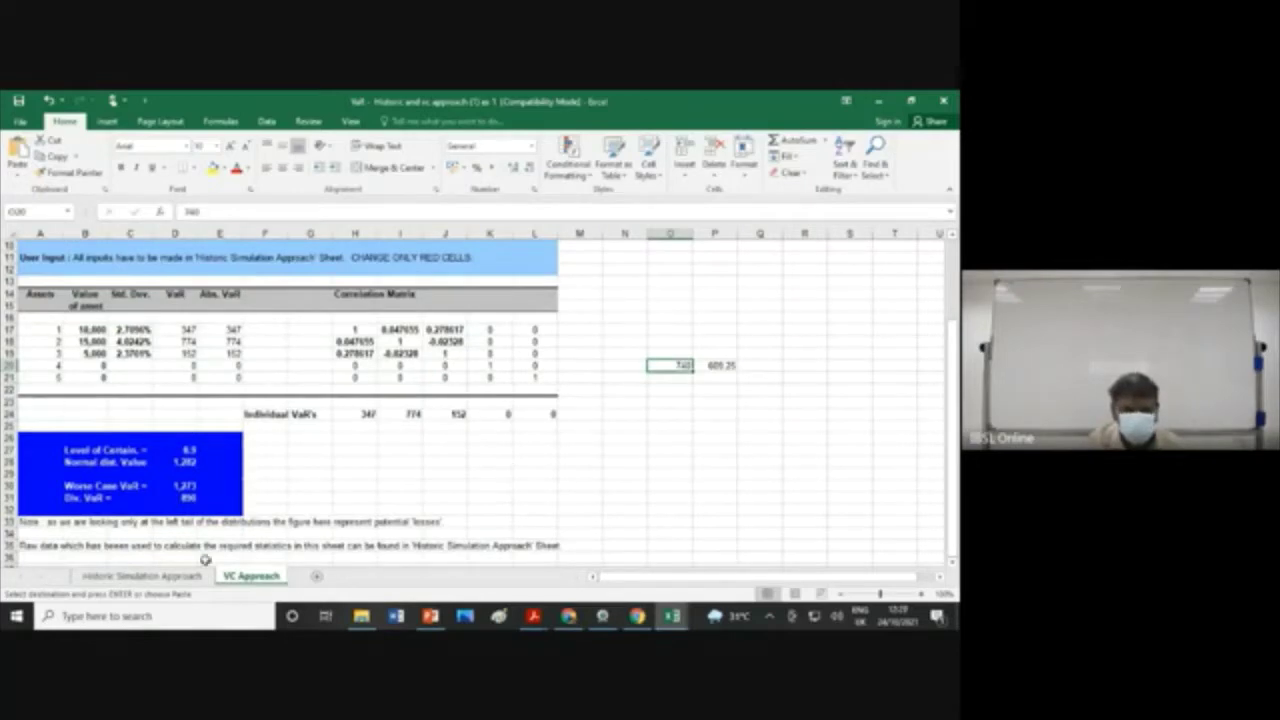
Step: Examine the mean, standard deviation and correlation statistics below the return data on the Historic Simulation Approach sheet
left_click(150, 577)
scroll(541, 449, "down", 15)
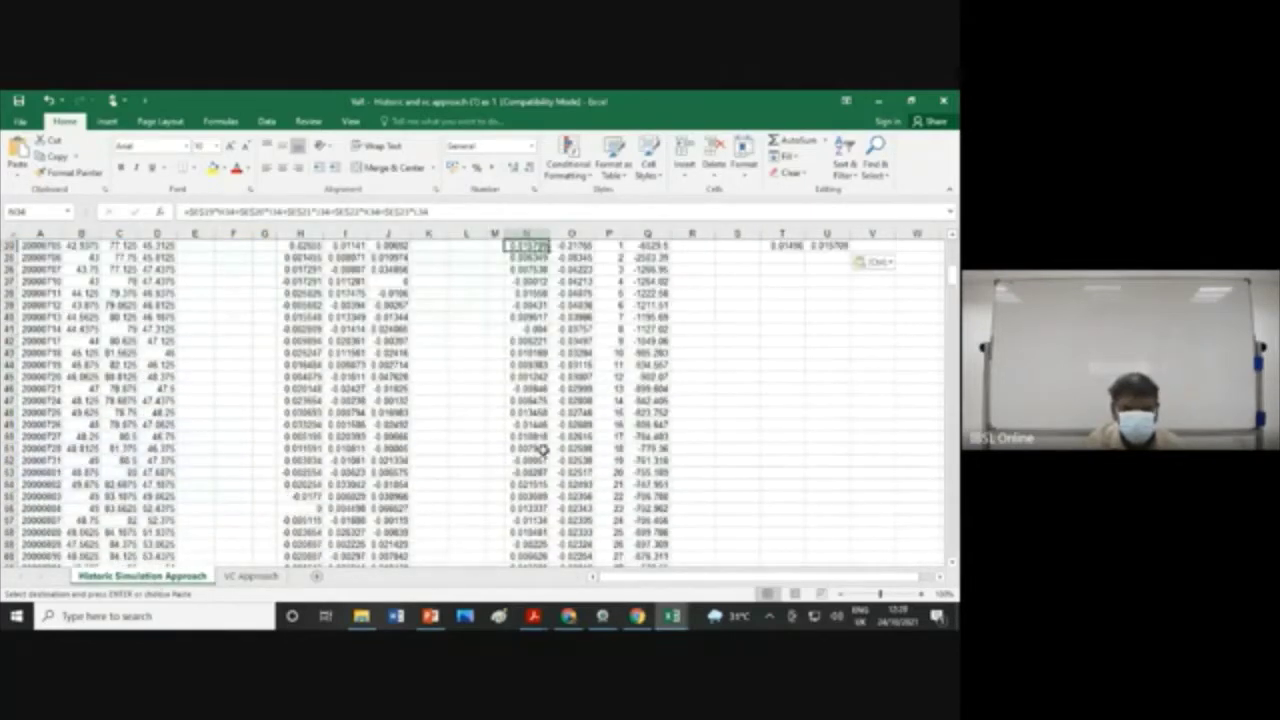
scroll(541, 449, "down", 20)
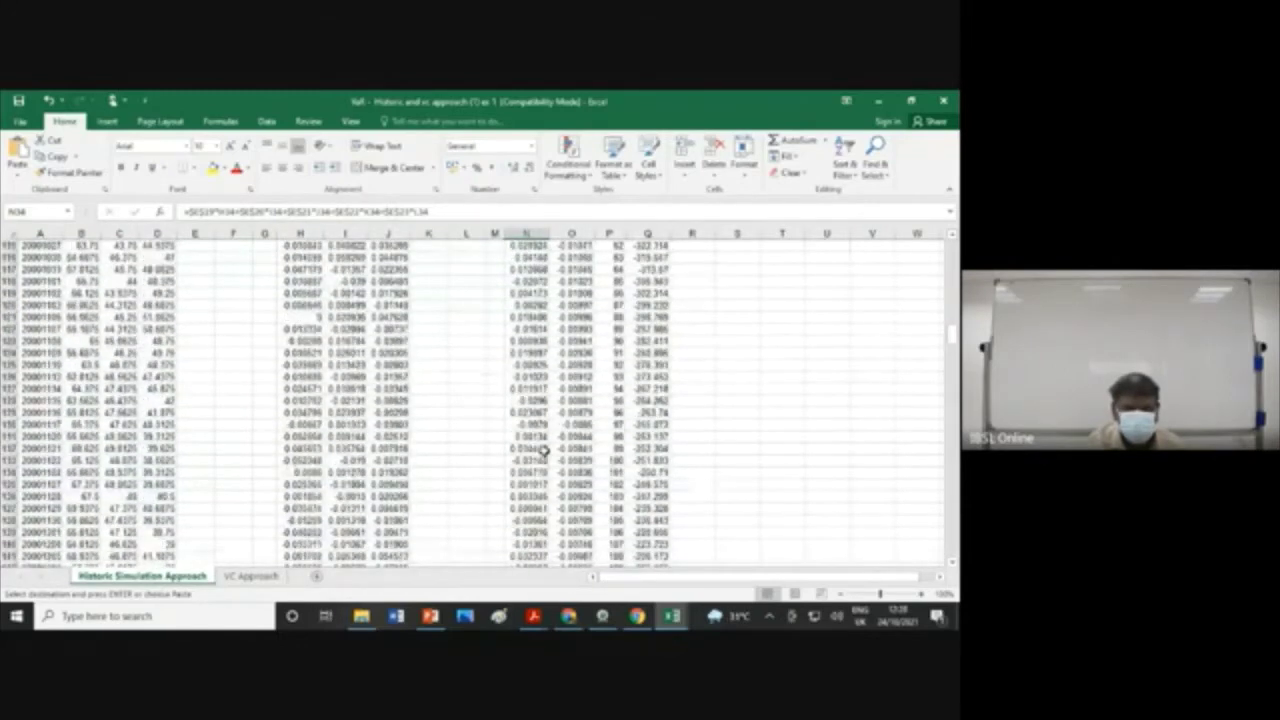
scroll(547, 453, "down", 20)
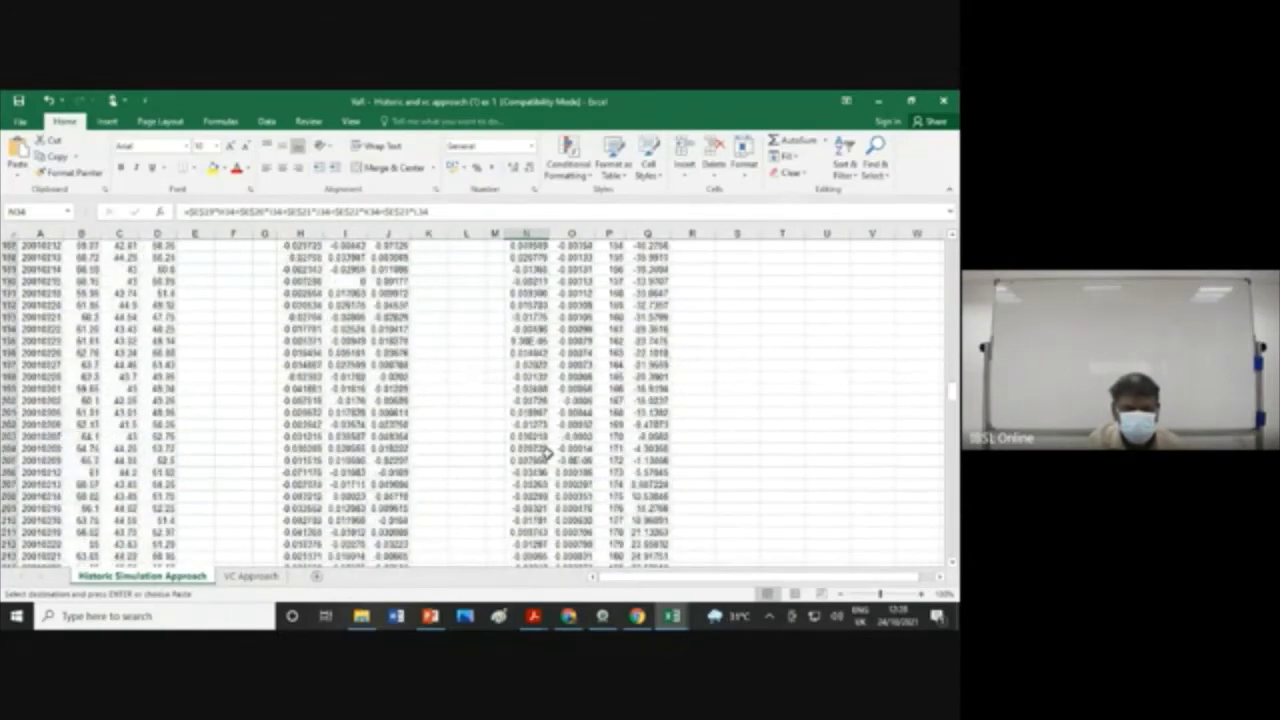
scroll(548, 455, "down", 20)
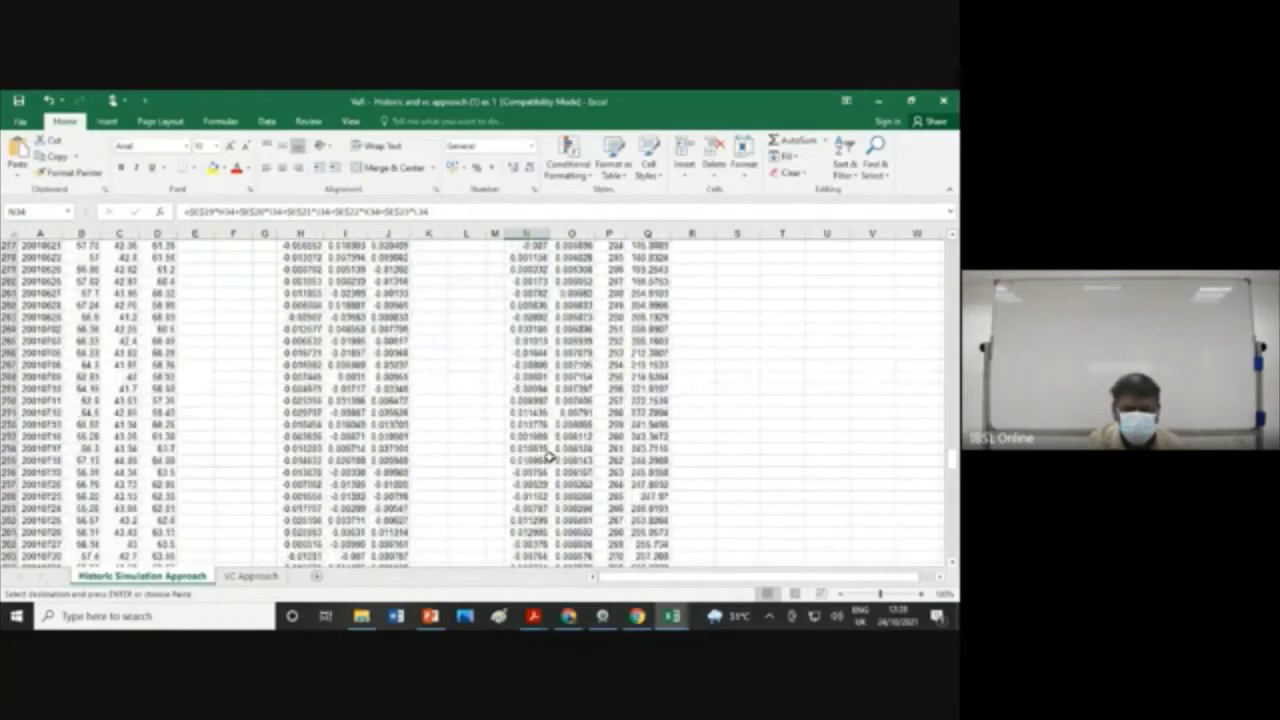
scroll(548, 455, "down", 20)
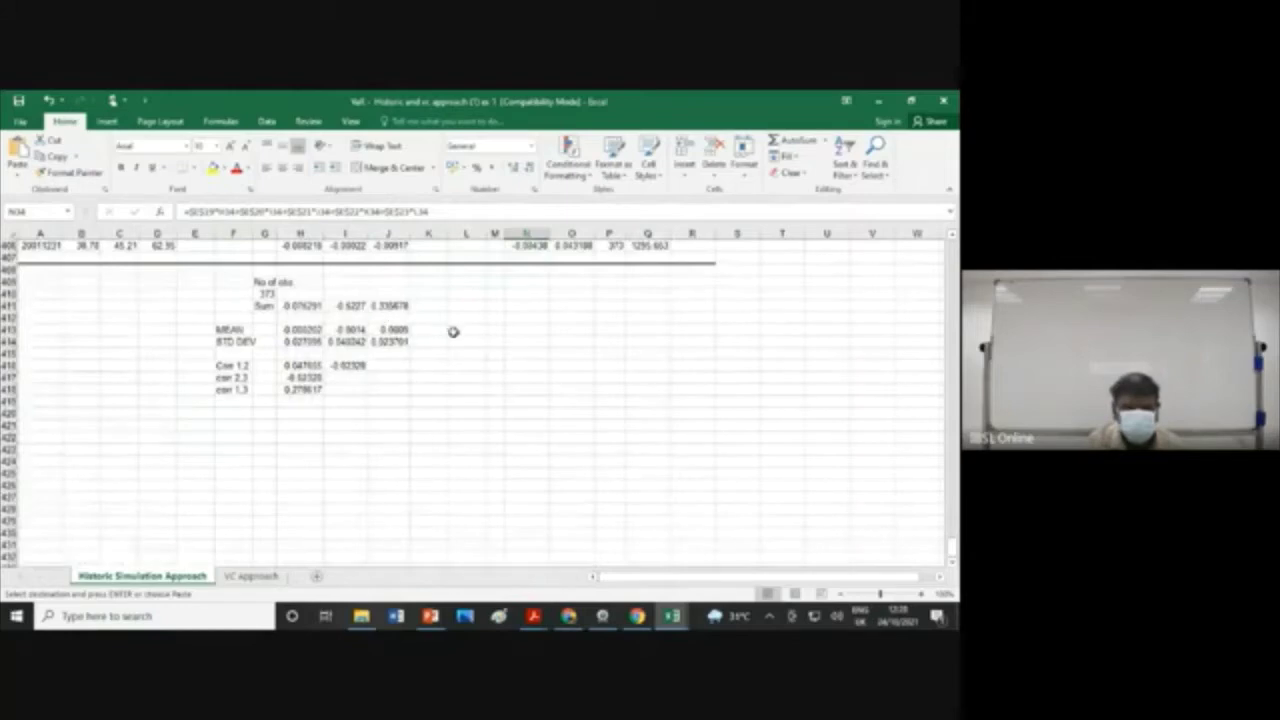
Step: Compare the portfolio values and historic simulation VaR with the worst case and diversified VaR on the VC Approach sheet
scroll(458, 383, "up", 19)
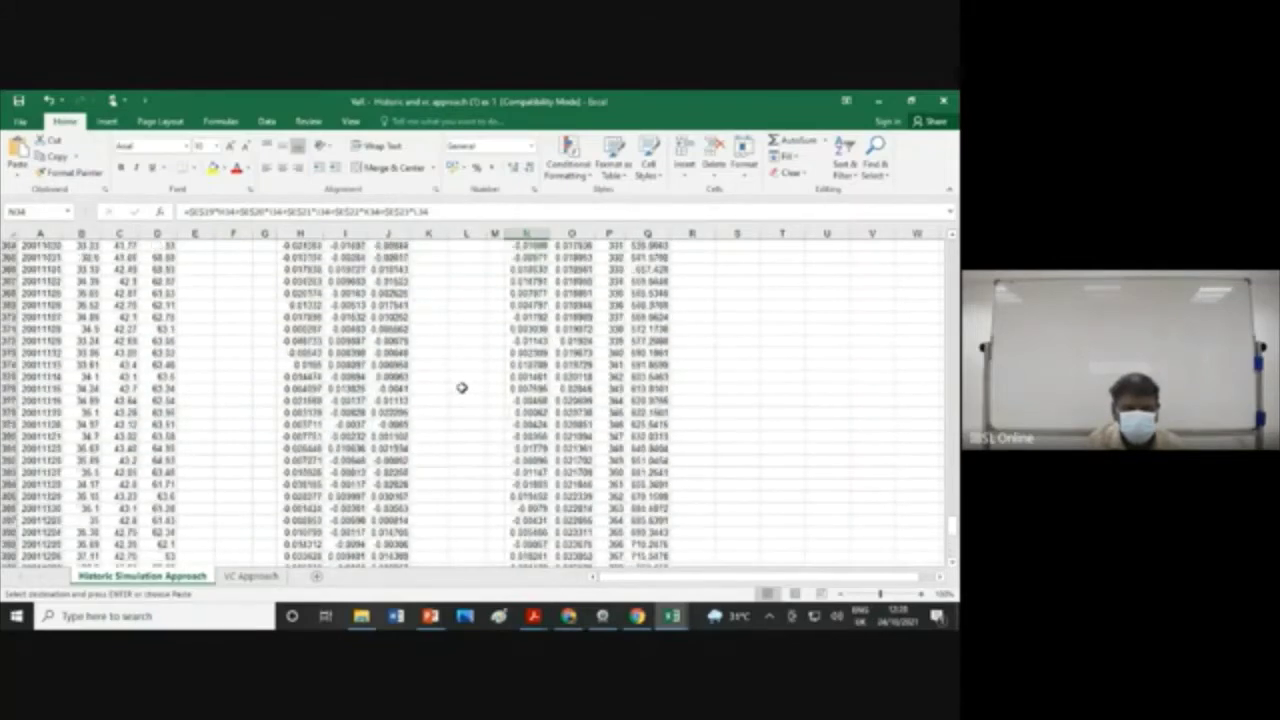
scroll(461, 387, "up", 20)
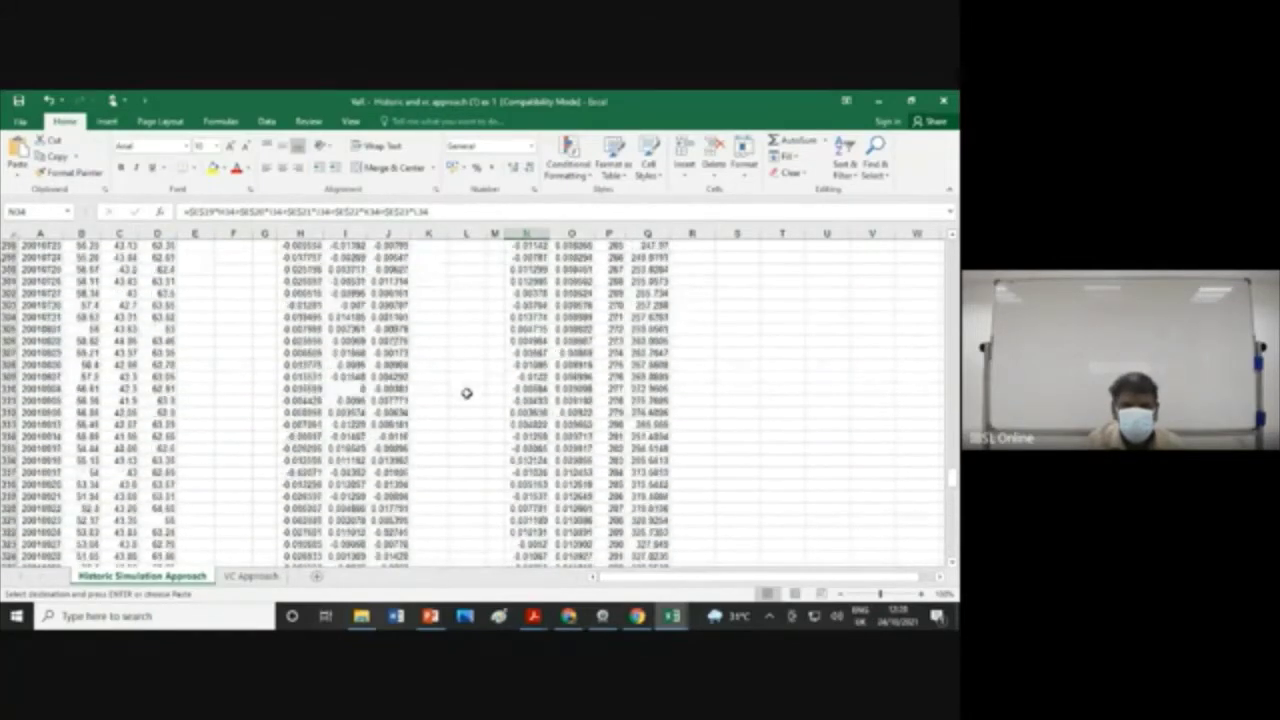
scroll(463, 388, "up", 20)
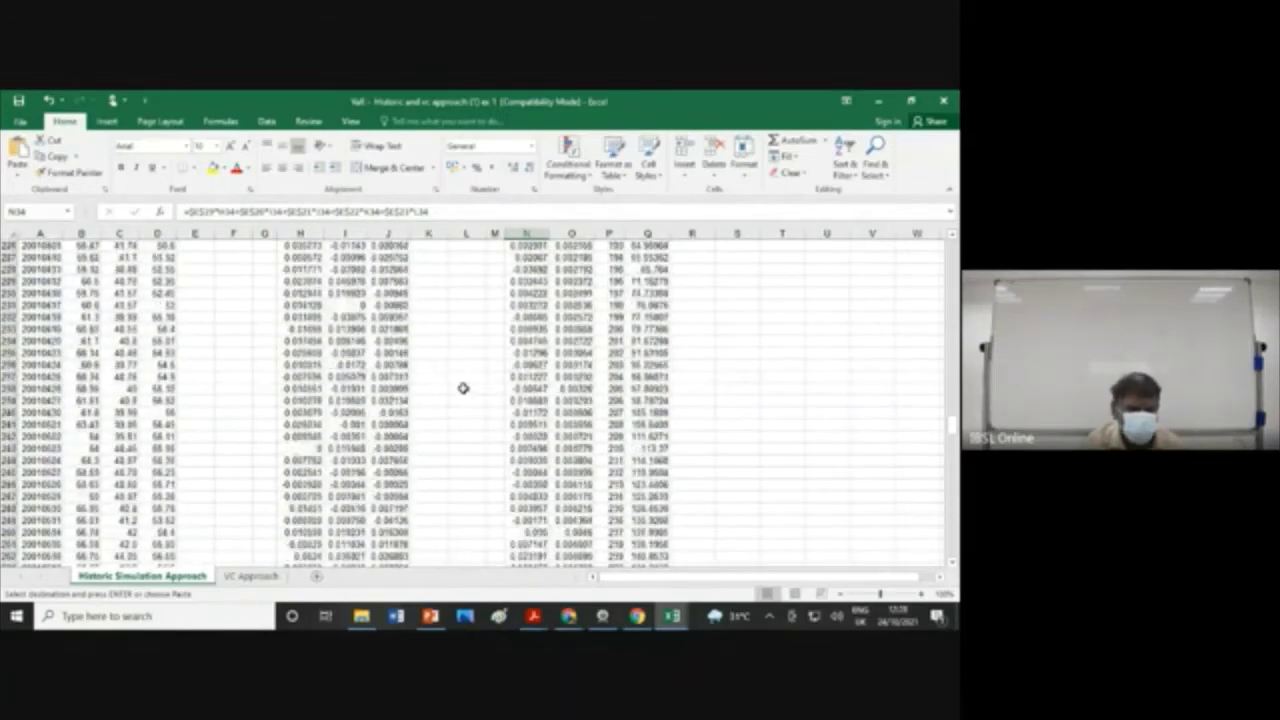
scroll(463, 388, "up", 13)
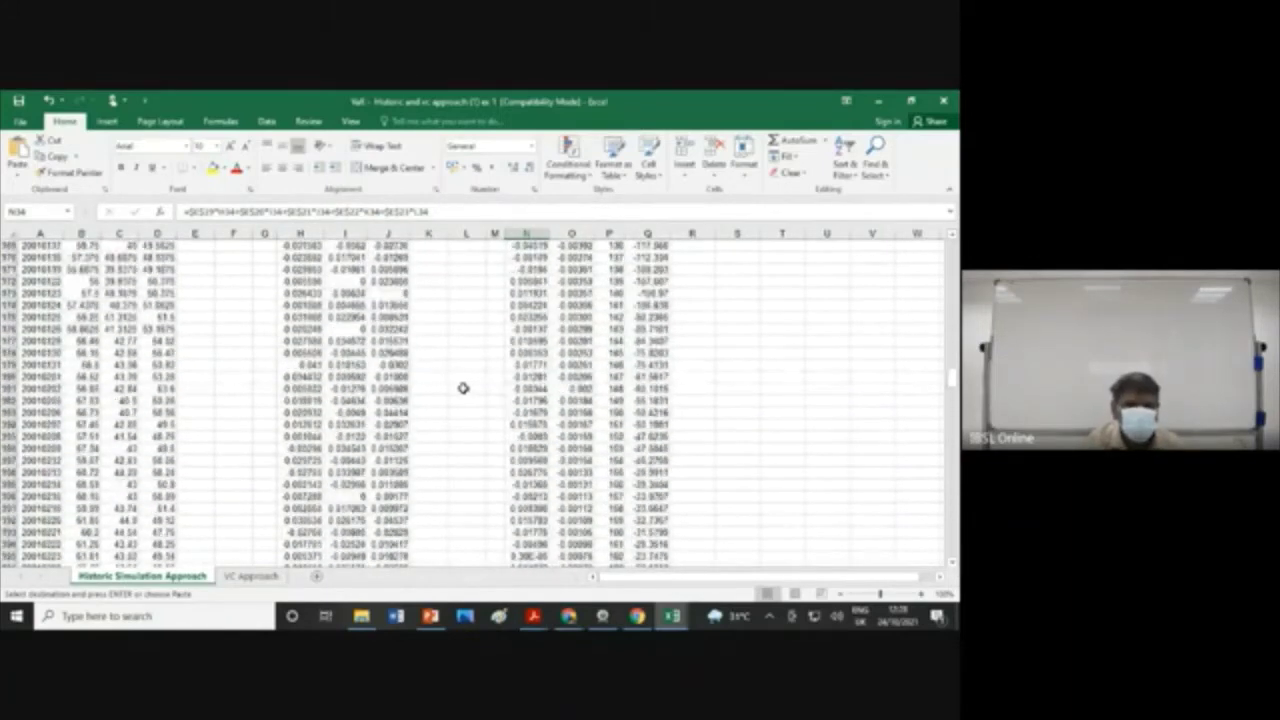
scroll(458, 389, "up", 18)
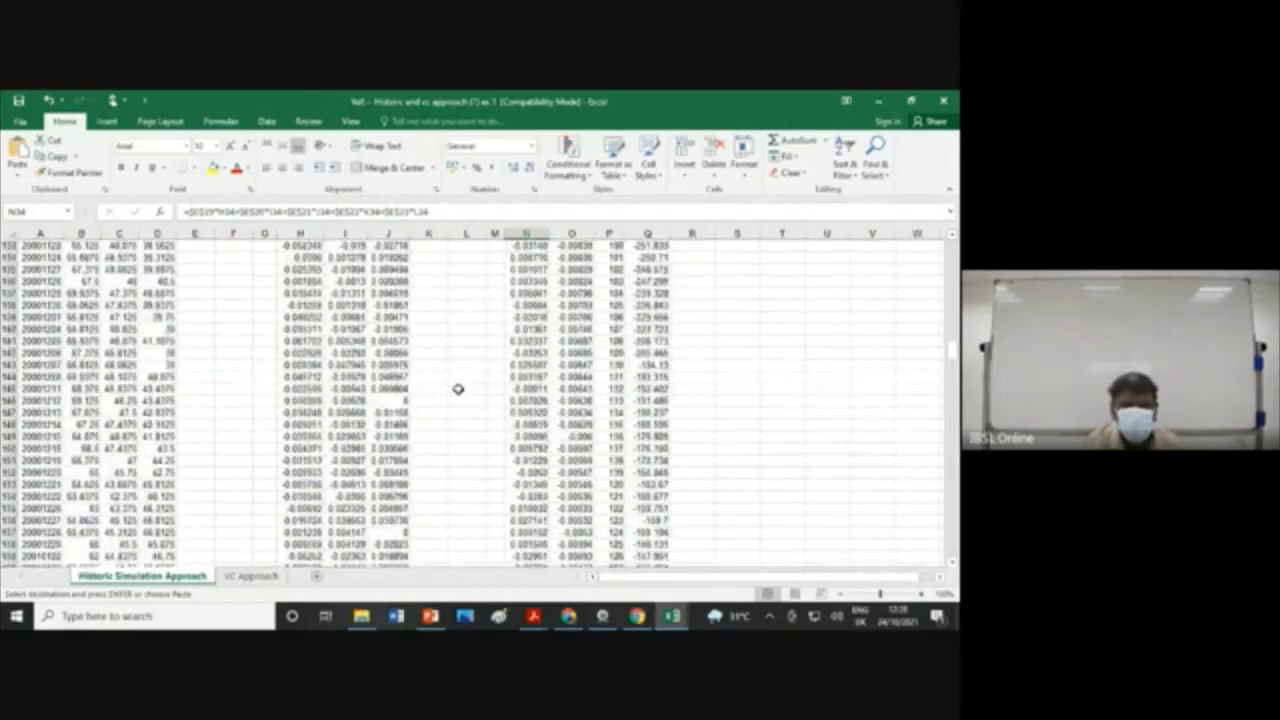
scroll(458, 389, "up", 20)
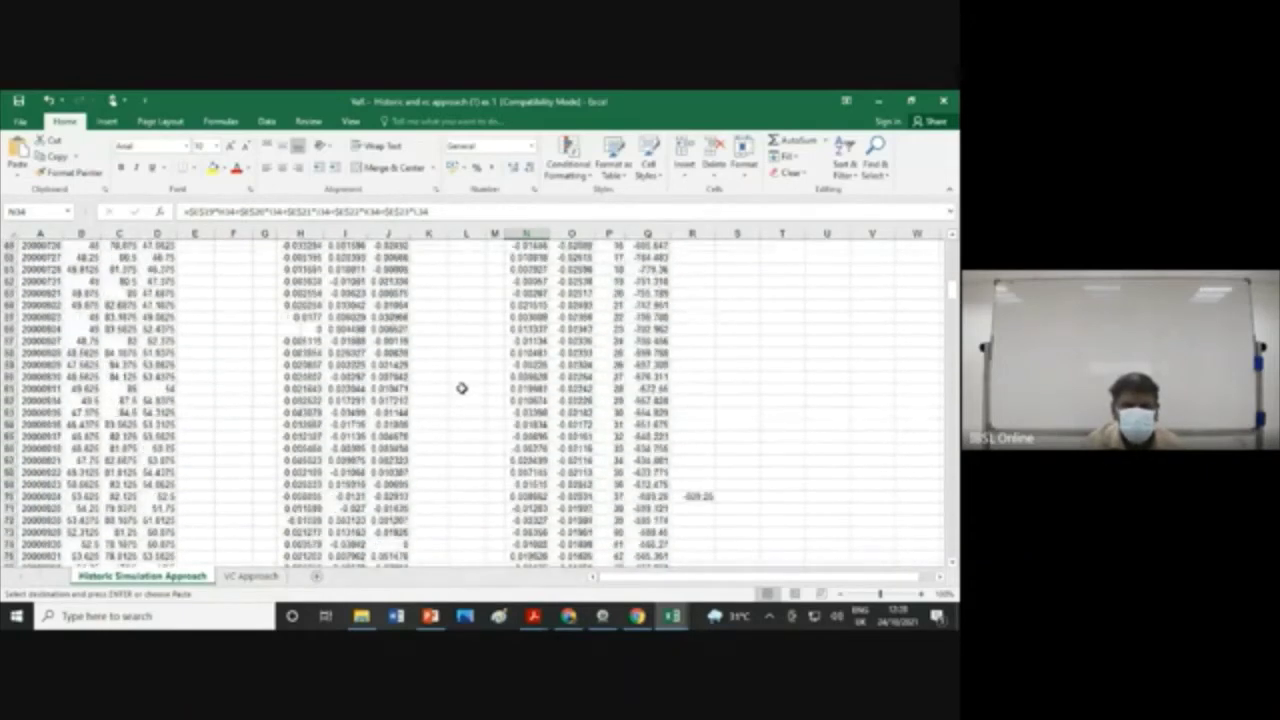
scroll(467, 387, "up", 9)
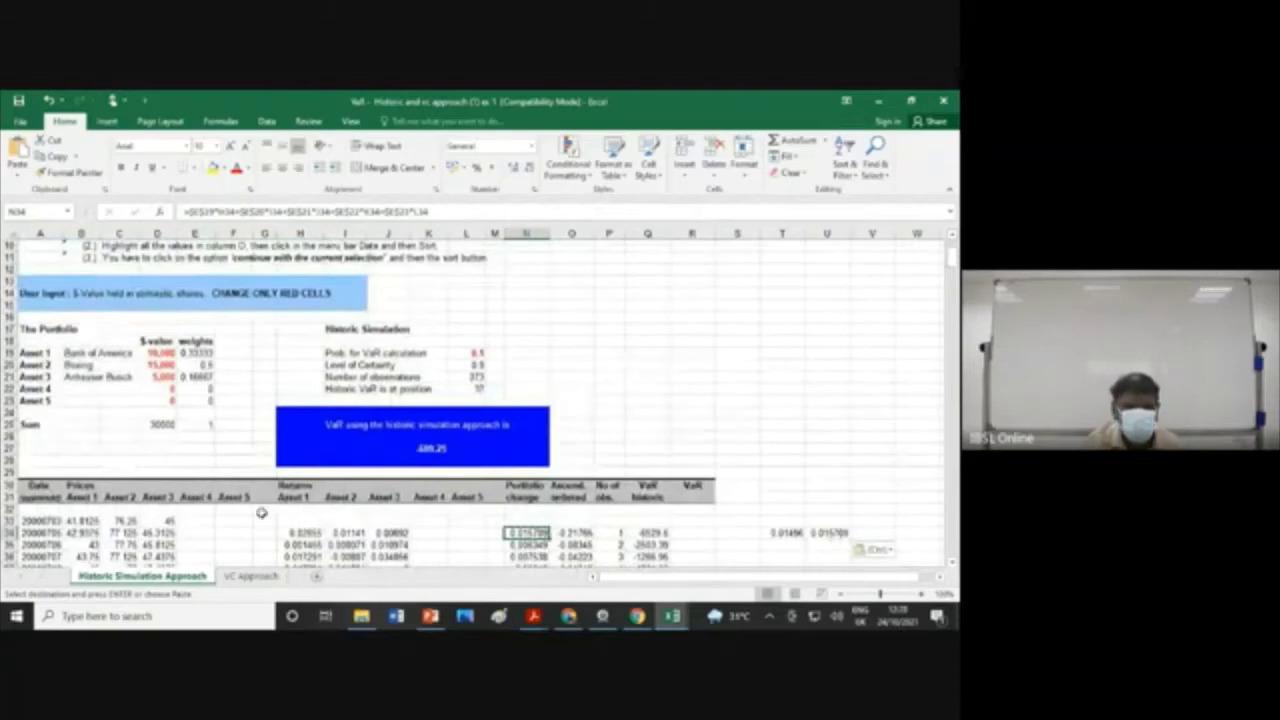
left_click(250, 577)
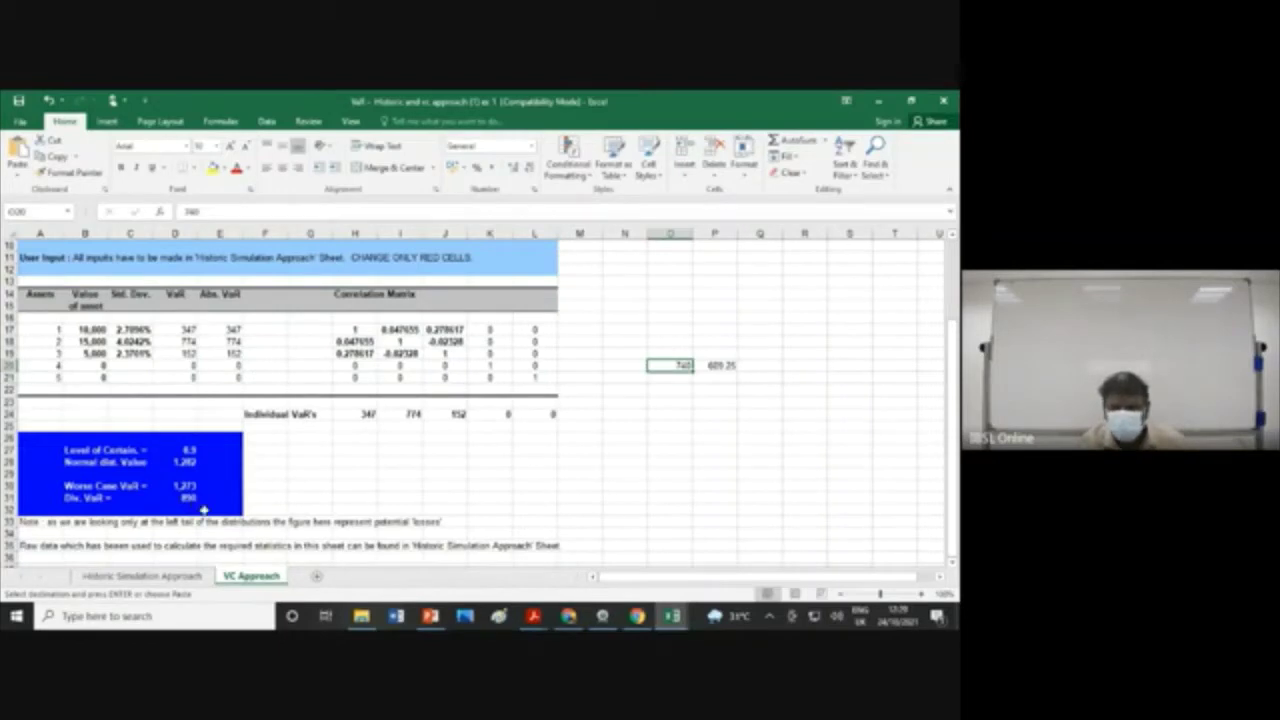
Step: Inspect the IF formulas in VaR column cells R35 and R34 on the Historic Simulation Approach sheet against the VaR position setting
left_click(172, 578)
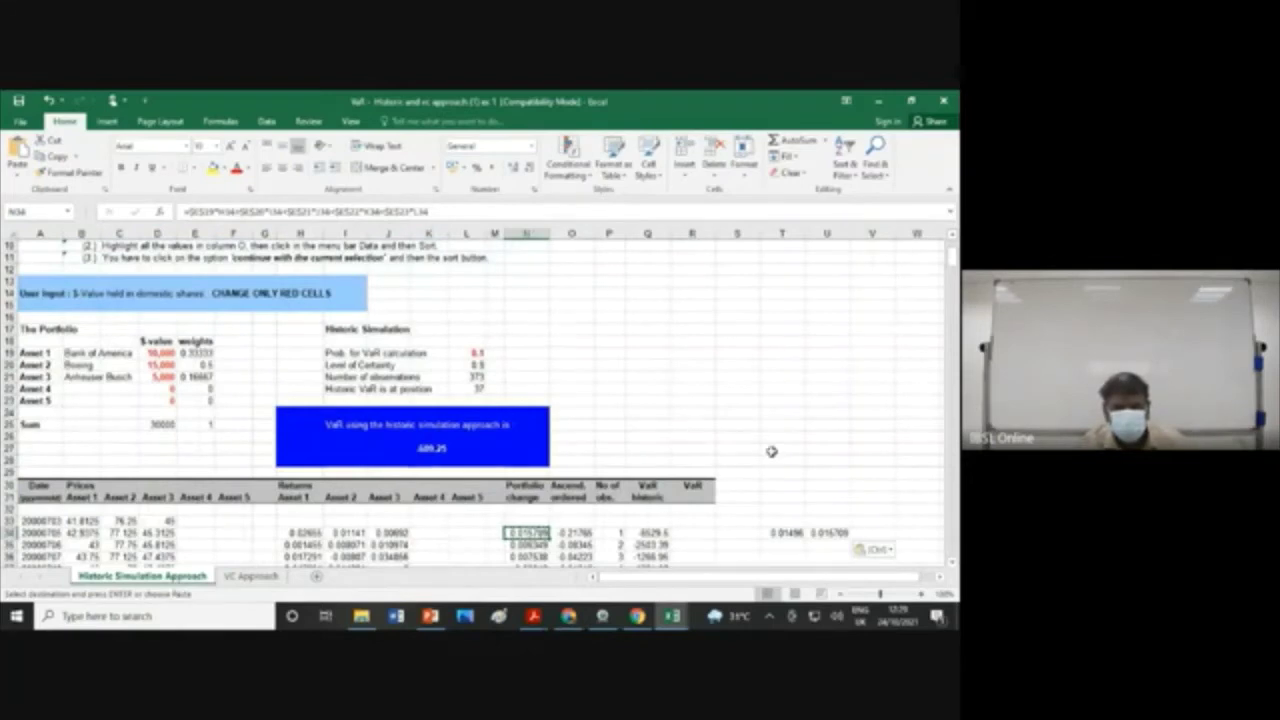
scroll(771, 449, "down", 5)
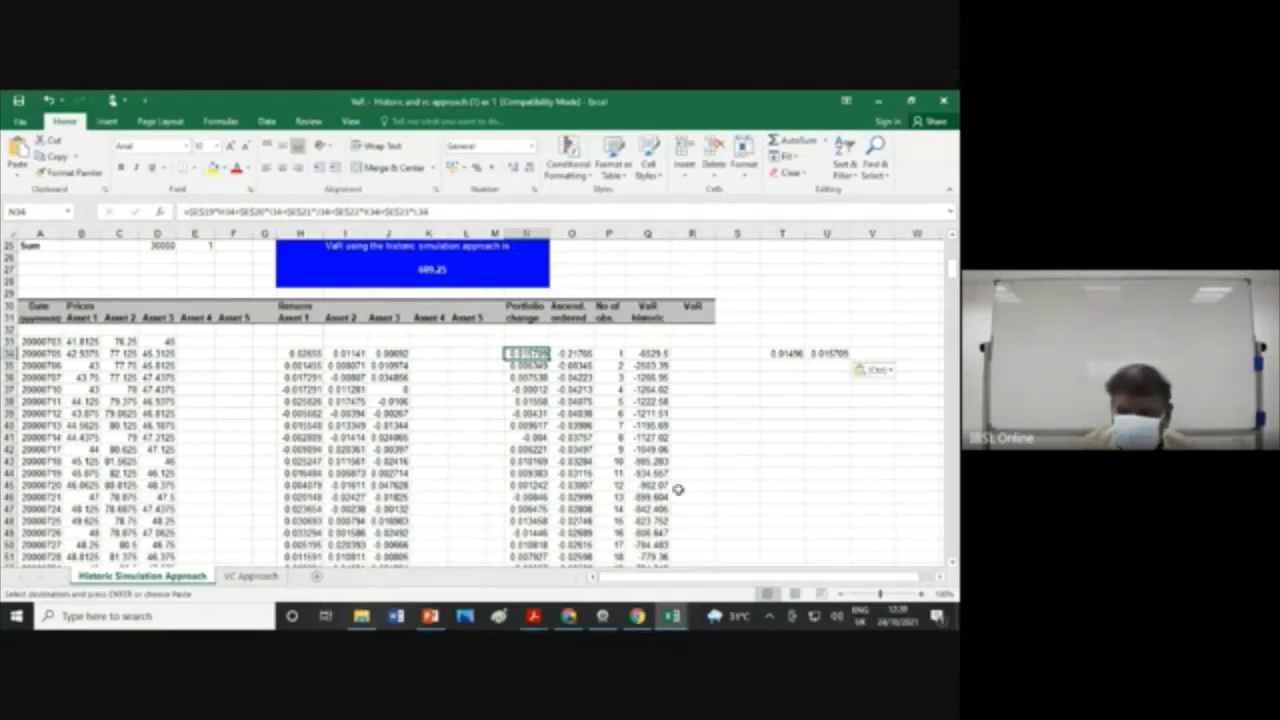
left_click(708, 364)
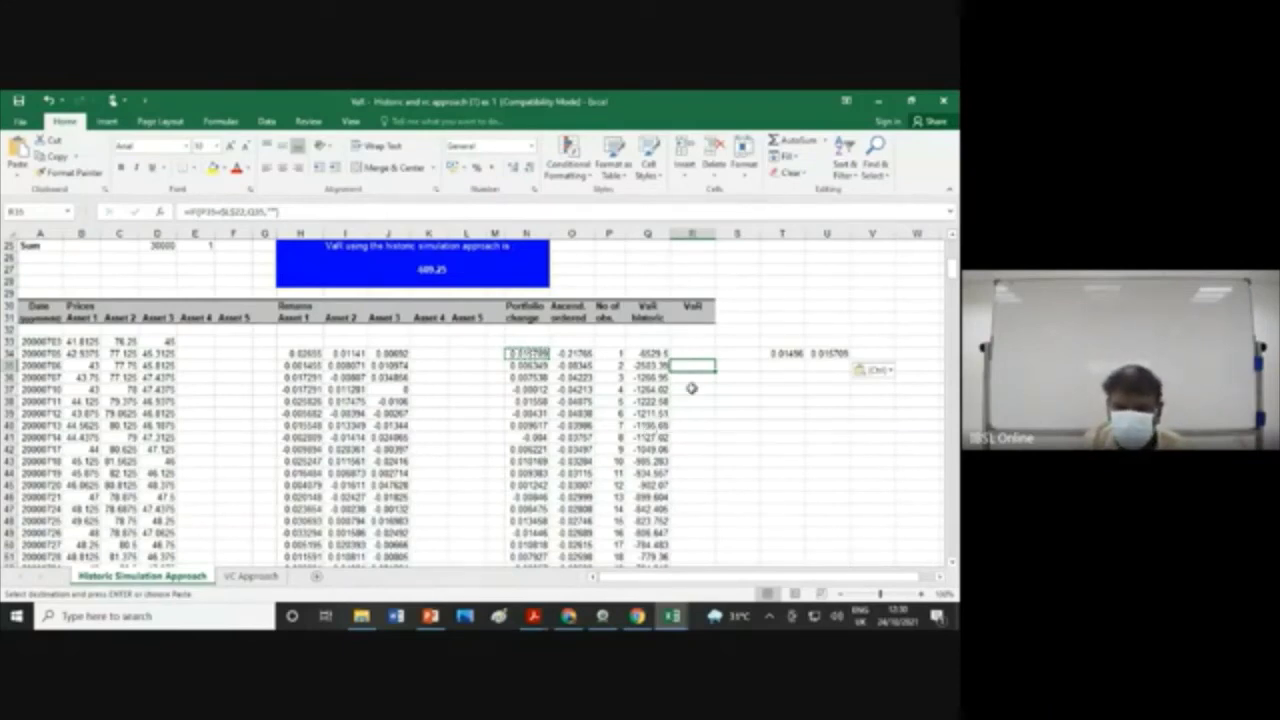
left_click(698, 356)
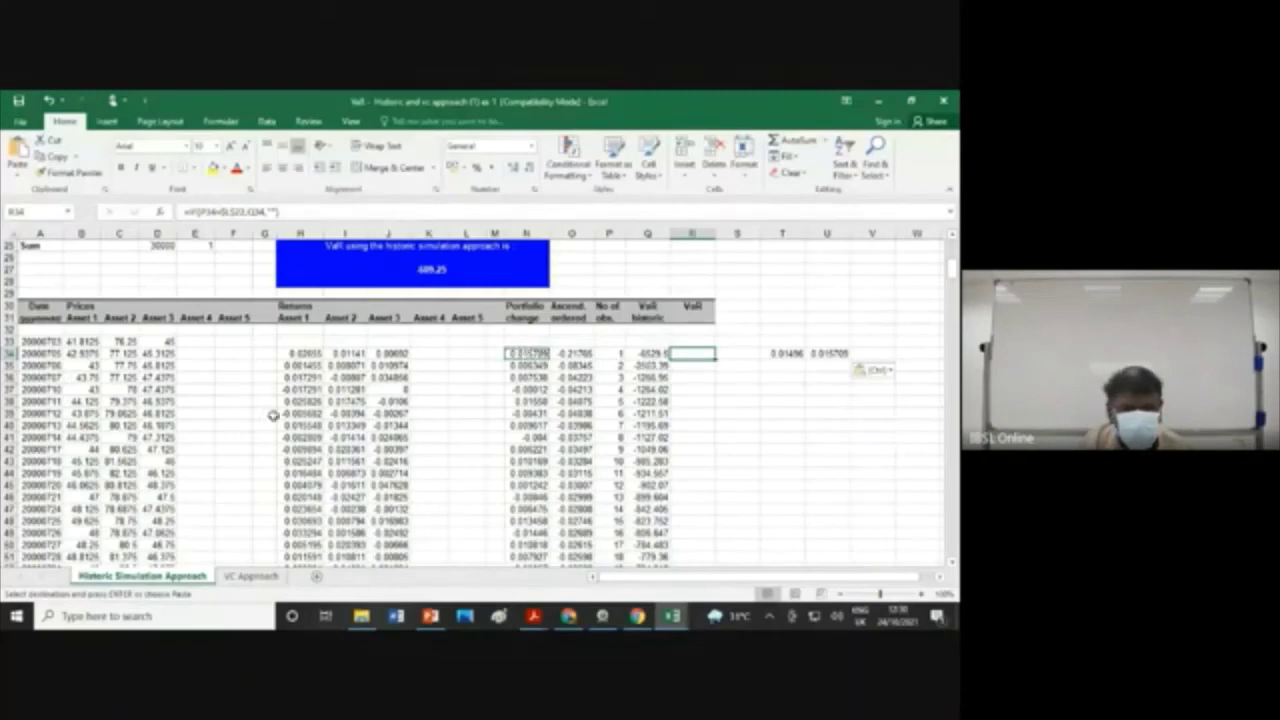
scroll(206, 391, "up", 4)
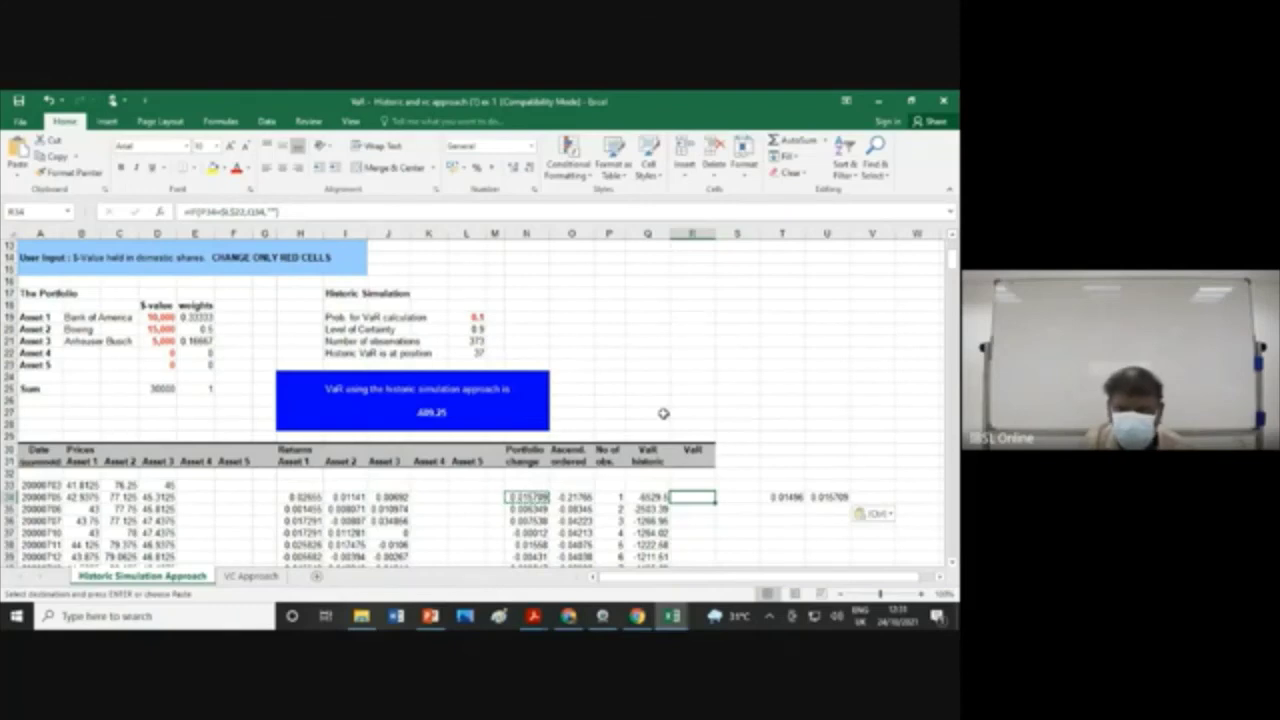
left_click(730, 399)
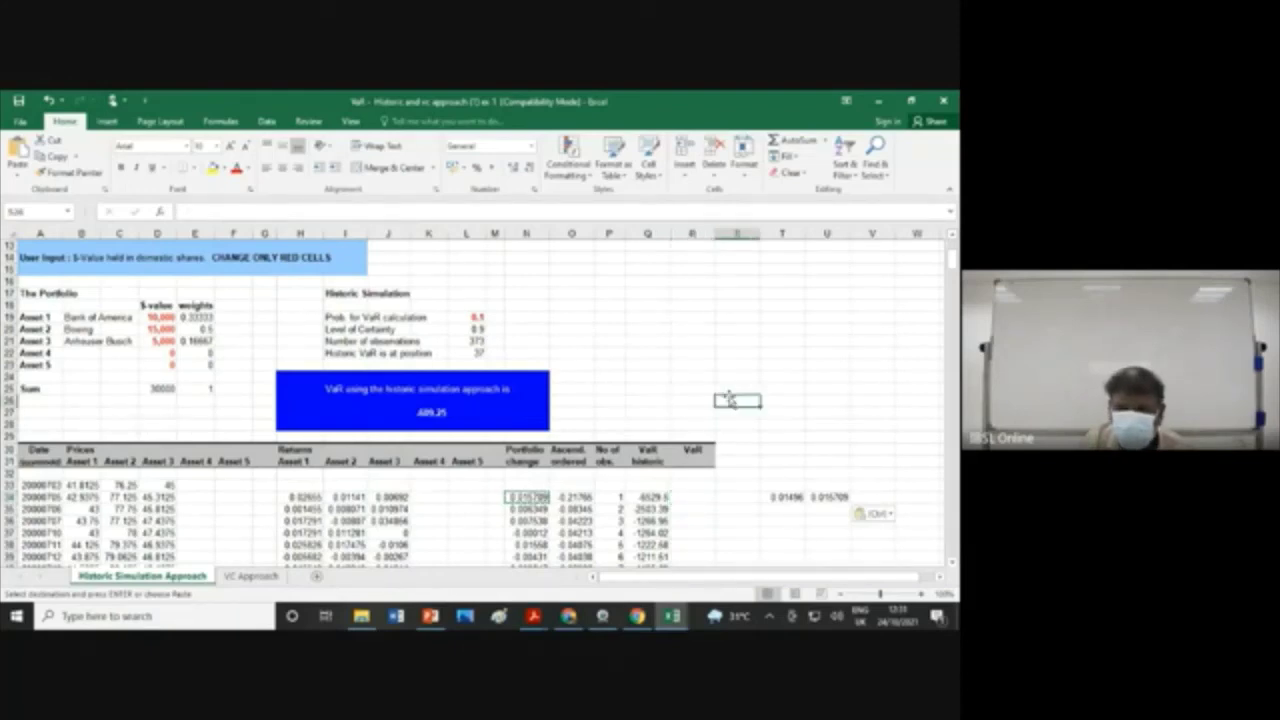